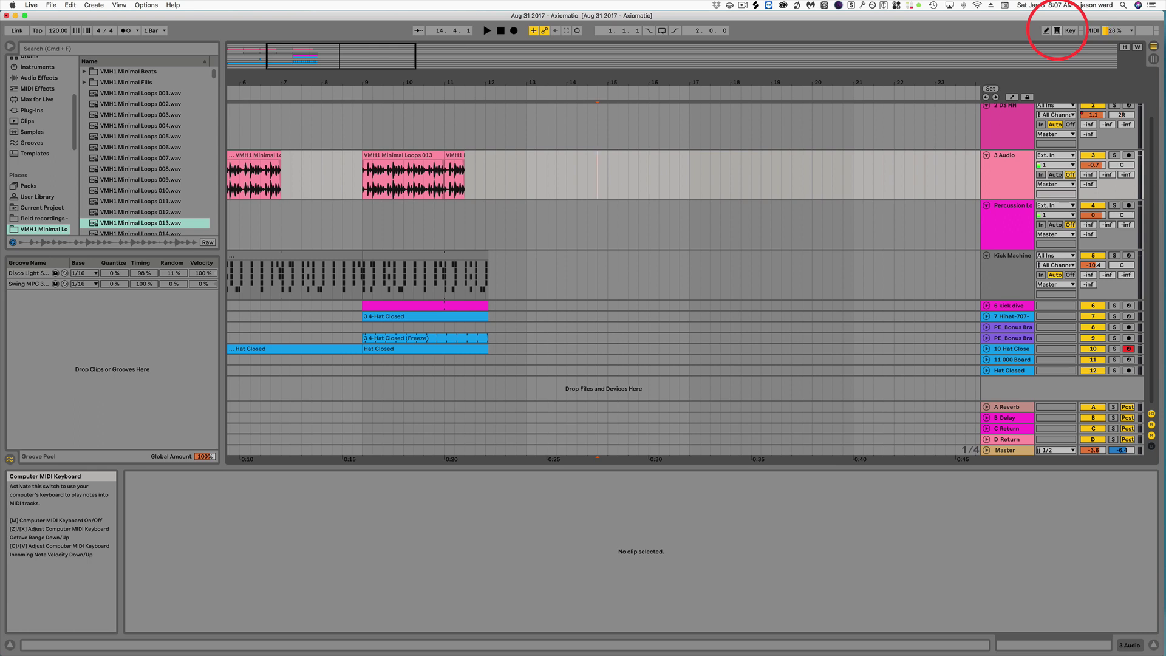
# Show the automation envelopes in the Arrangement and enable the Computer MIDI Keyboard.
pyautogui.press('a')
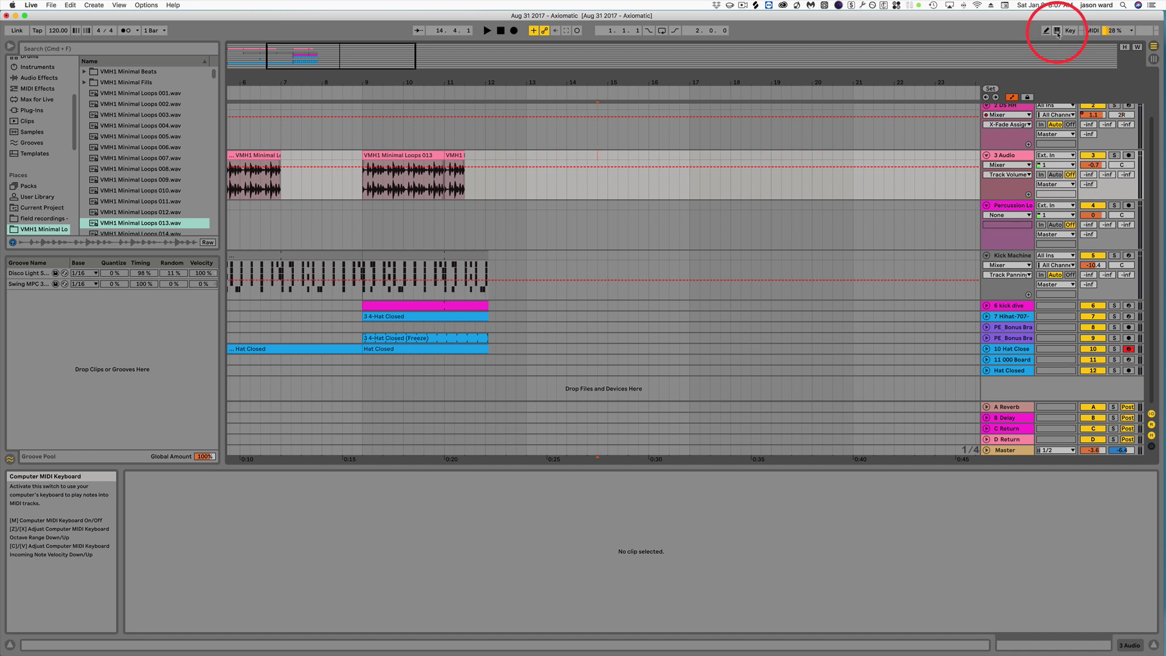
pyautogui.press('m')
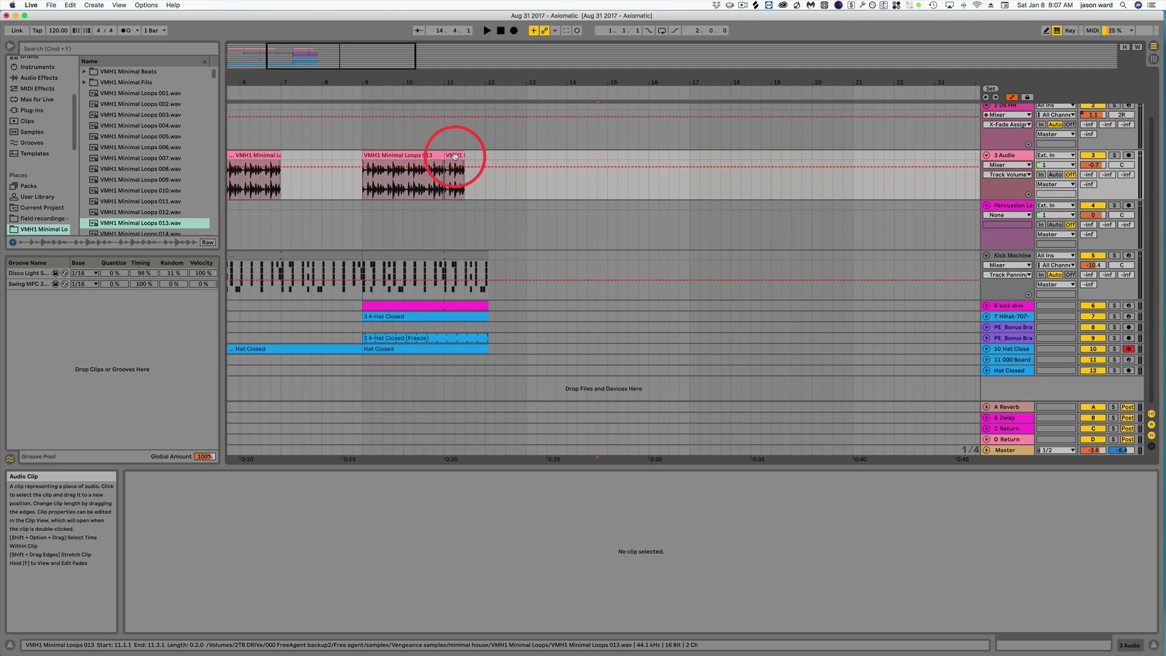
pyautogui.click(466, 184)
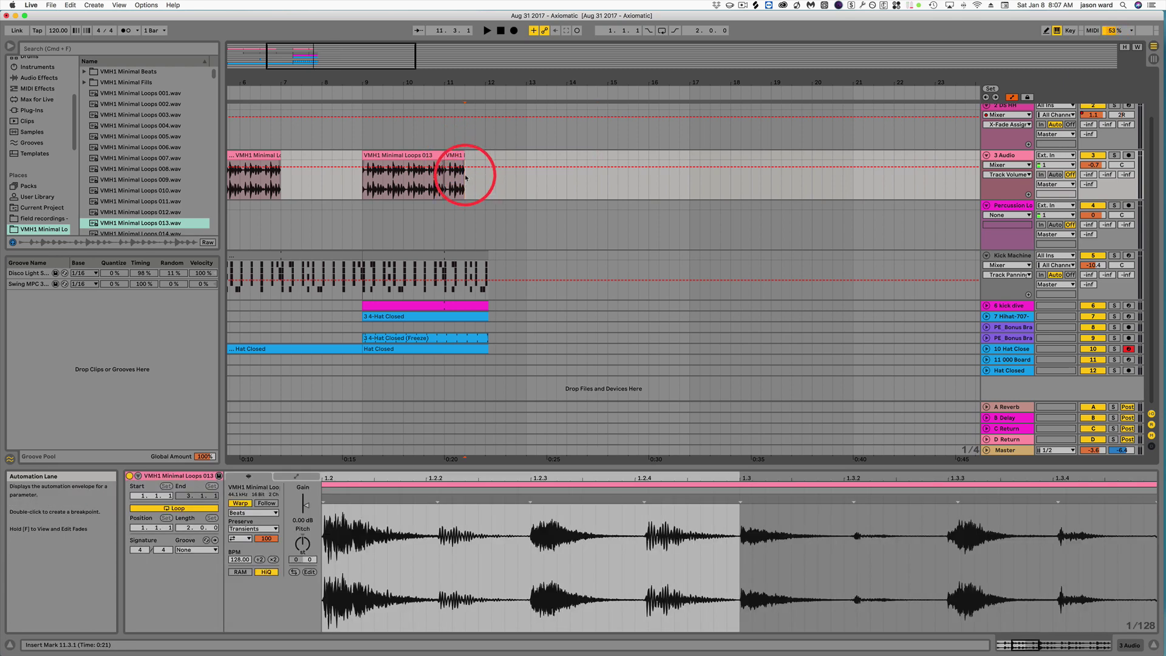
pyautogui.click(362, 161)
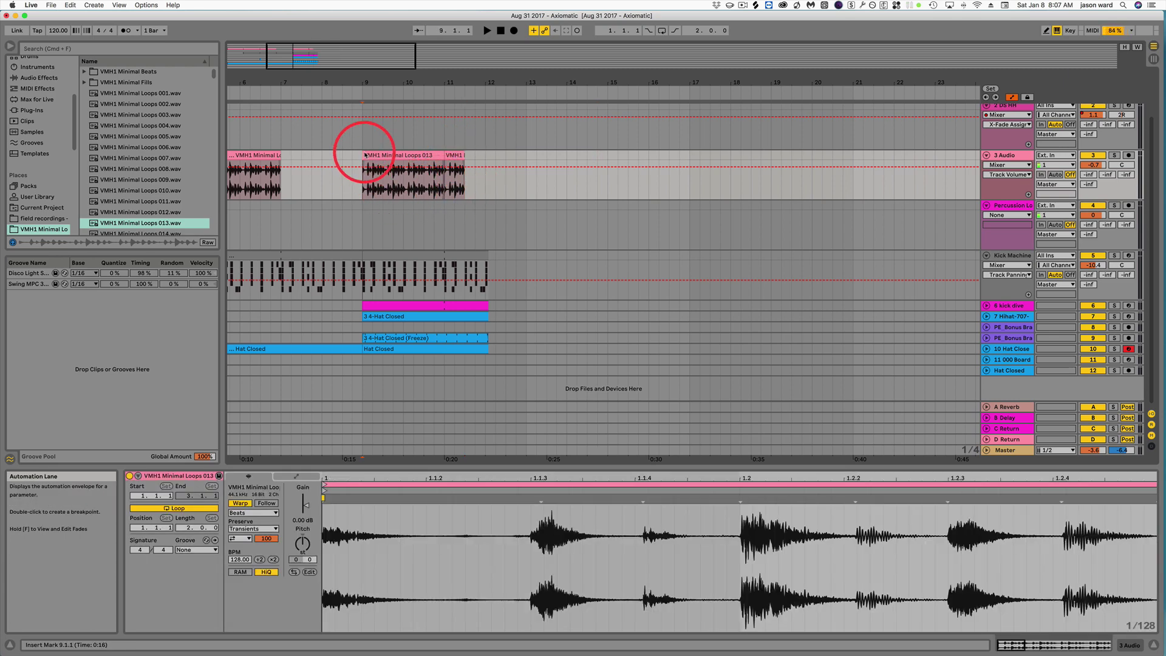
pyautogui.moveTo(362, 161); pyautogui.dragTo(380, 157)
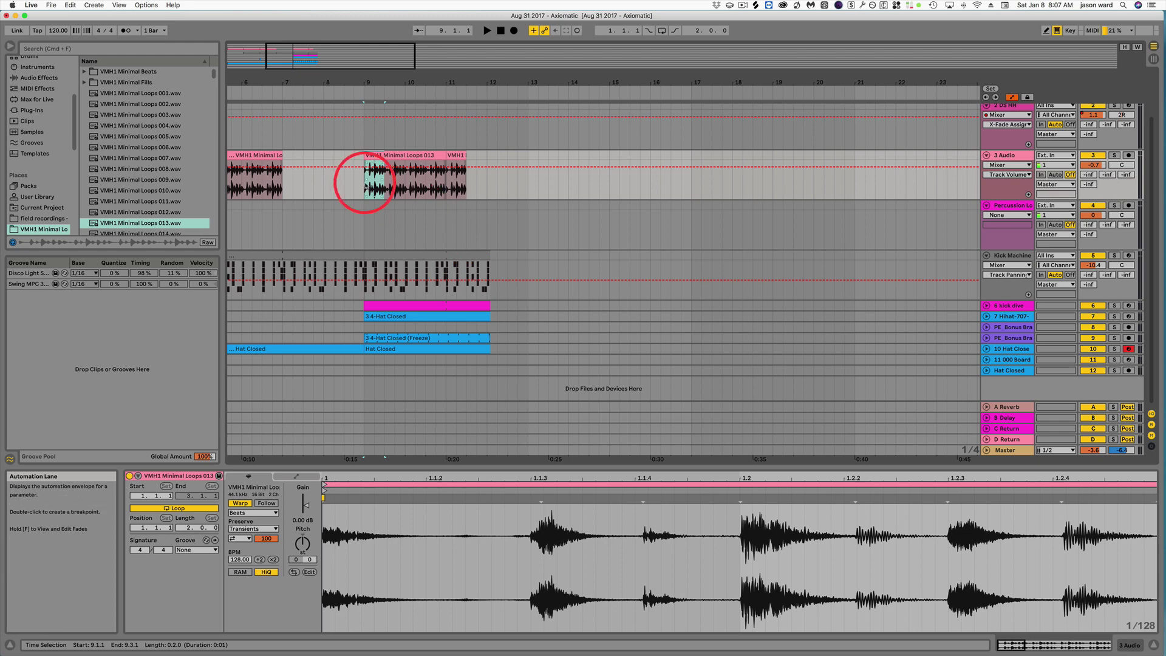
# Move the 9.1.1 to 9.2.1 section of the VMH1 Minimal Loops 013 clip on track 3 to 12.2.1.
pyautogui.click(365, 161)
pyautogui.moveTo(366, 163); pyautogui.dragTo(375, 156)
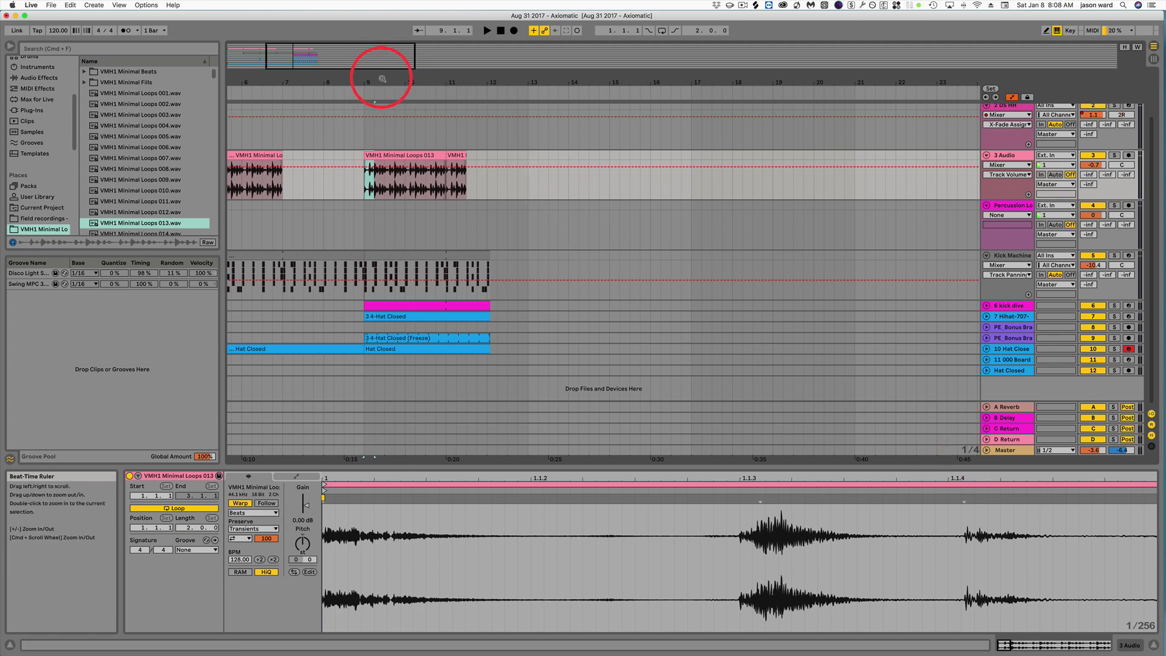
pyautogui.moveTo(381, 77); pyautogui.dragTo(383, 79)
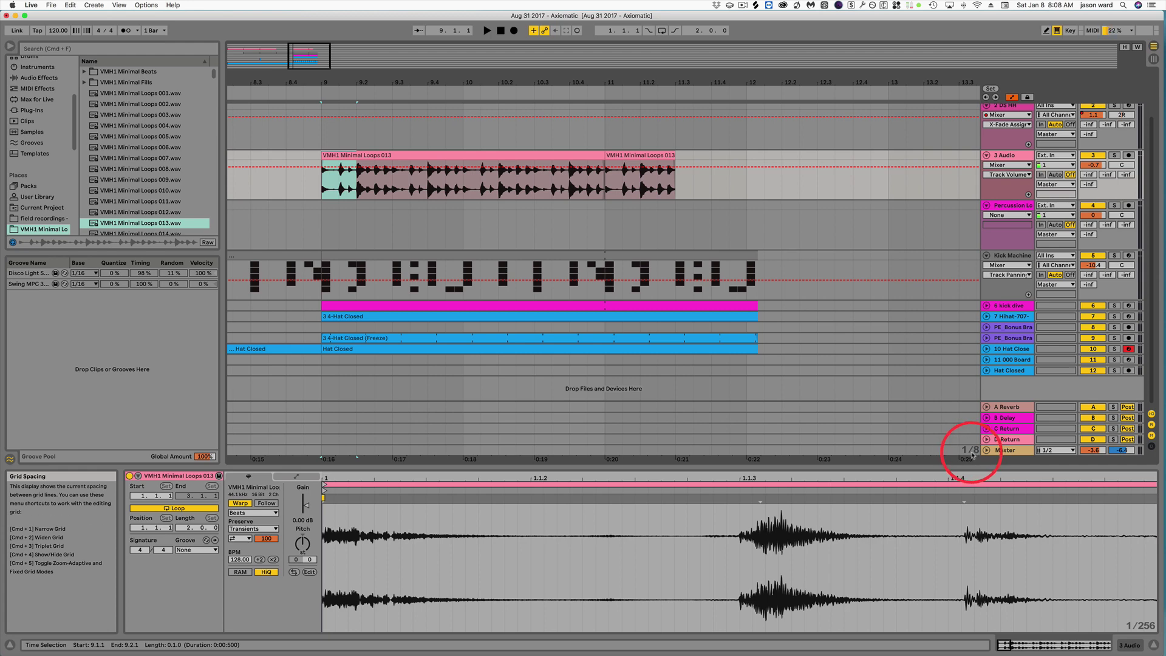
pyautogui.moveTo(341, 78); pyautogui.dragTo(346, 156)
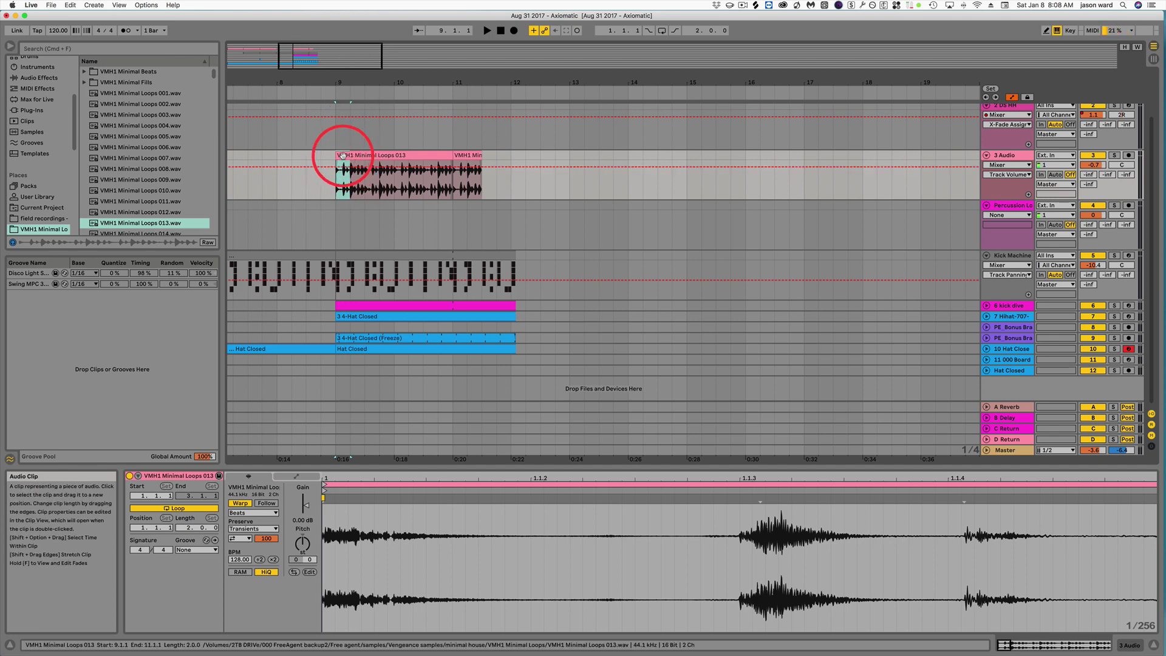
pyautogui.moveTo(343, 156); pyautogui.dragTo(532, 164)
pyautogui.click(350, 182)
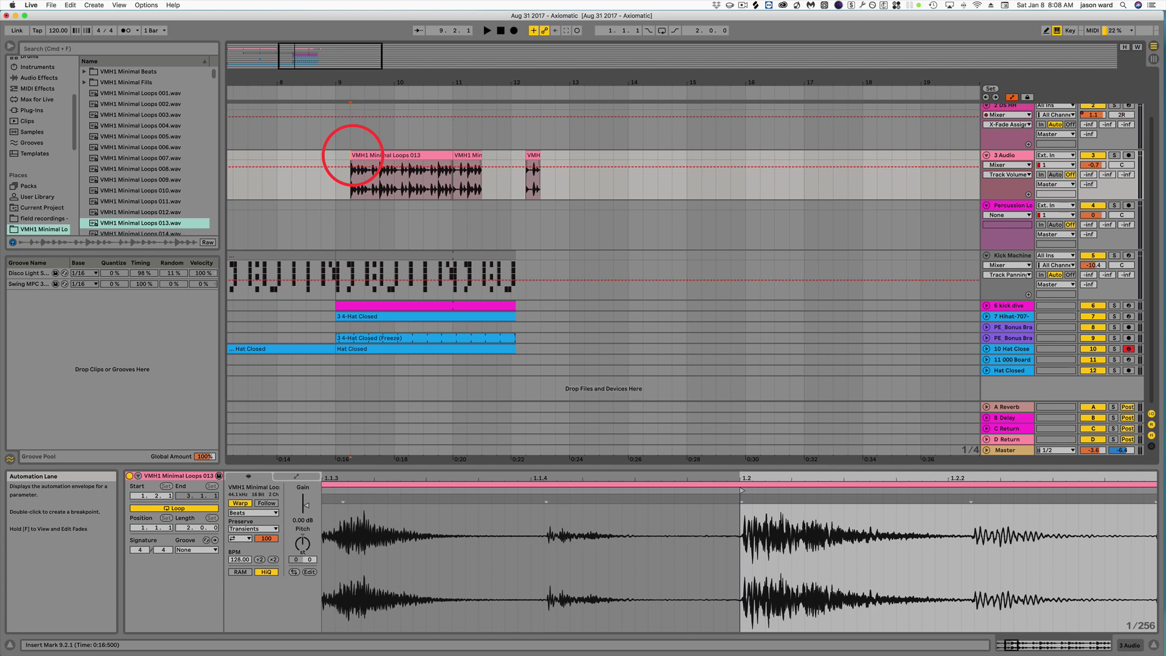
# Create a V-shaped dip in track 3's volume envelope between 9.2.1 and 9.4.1 and select that automation range.
pyautogui.moveTo(352, 156); pyautogui.dragTo(360, 156)
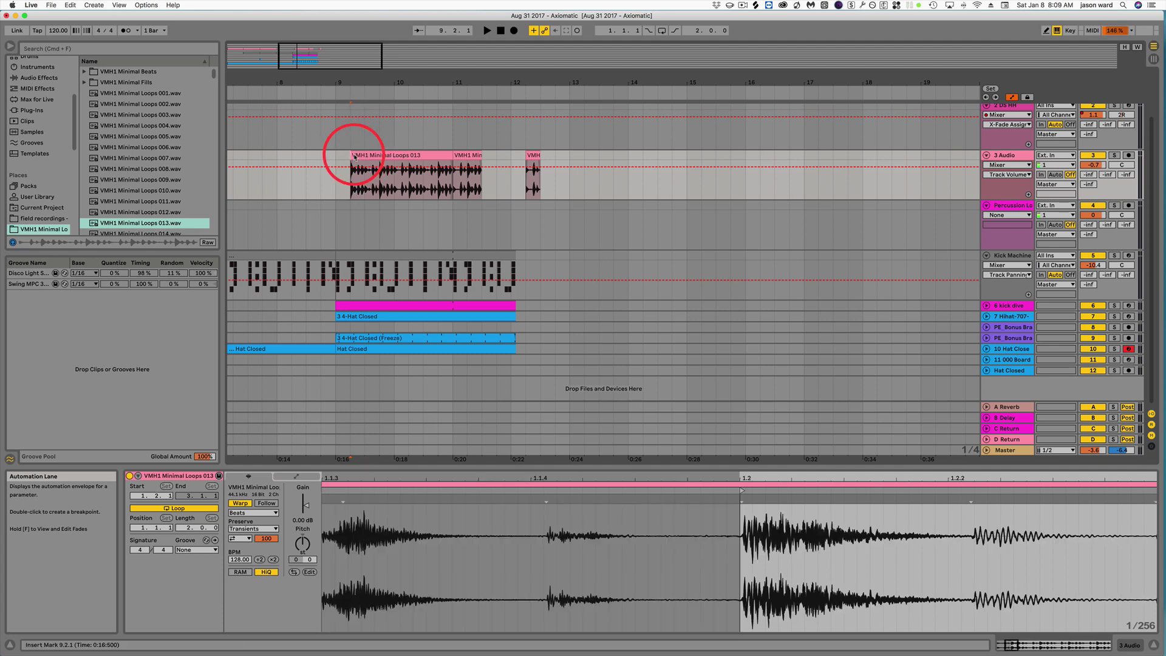
pyautogui.click(362, 155)
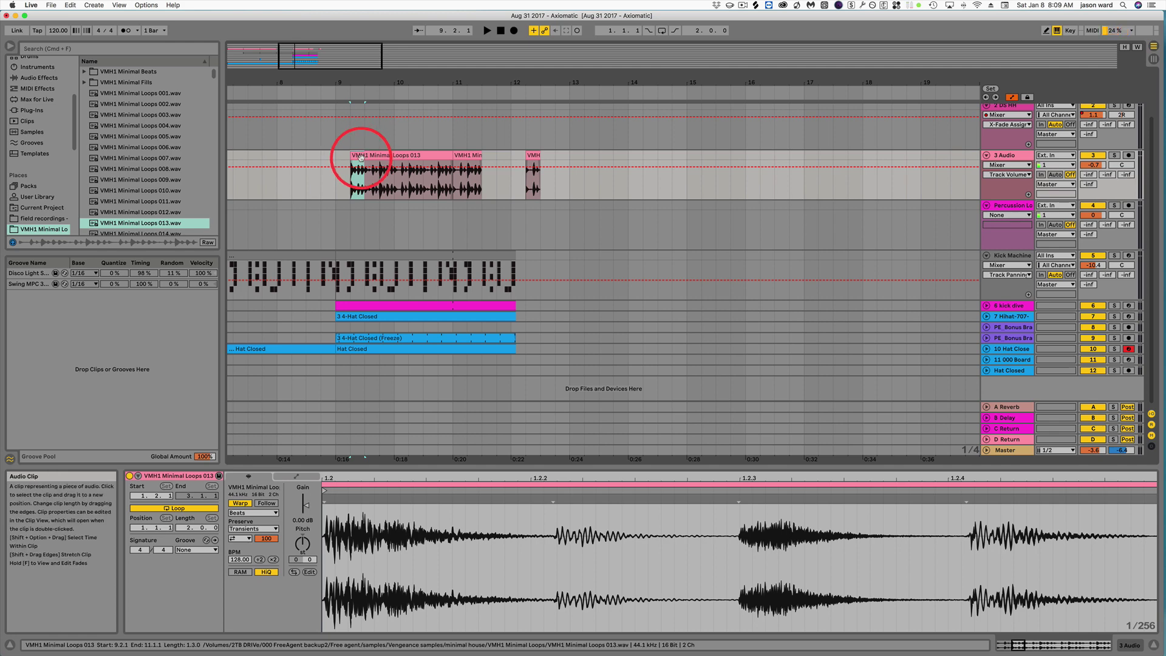
pyautogui.moveTo(354, 172); pyautogui.dragTo(380, 170)
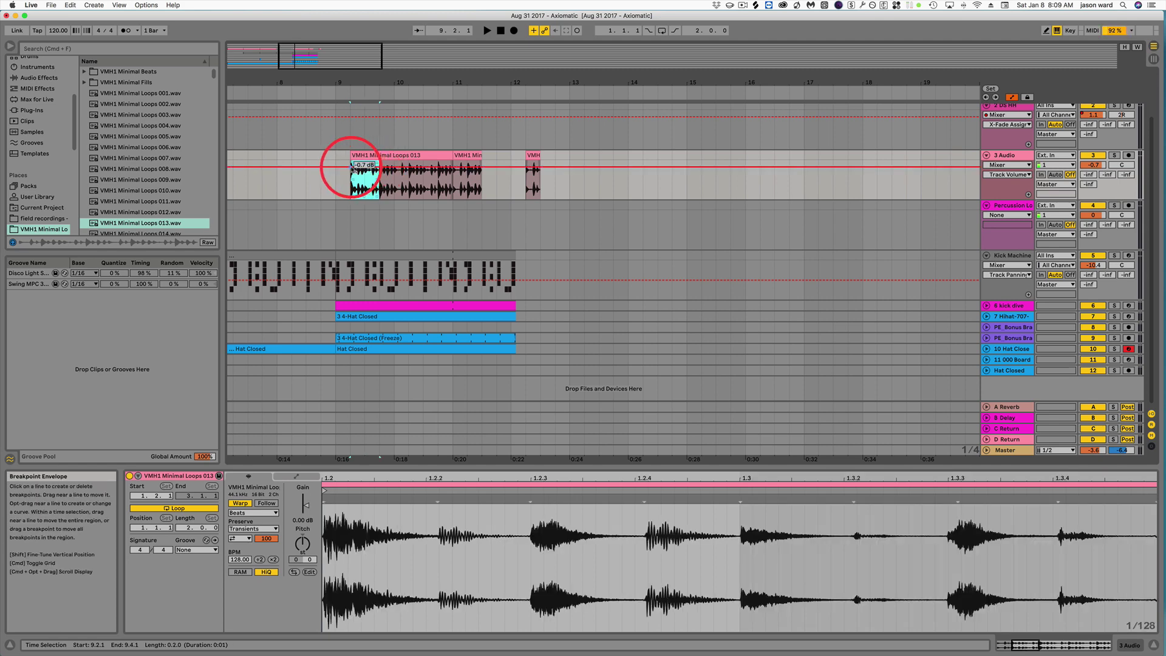
pyautogui.click(353, 167)
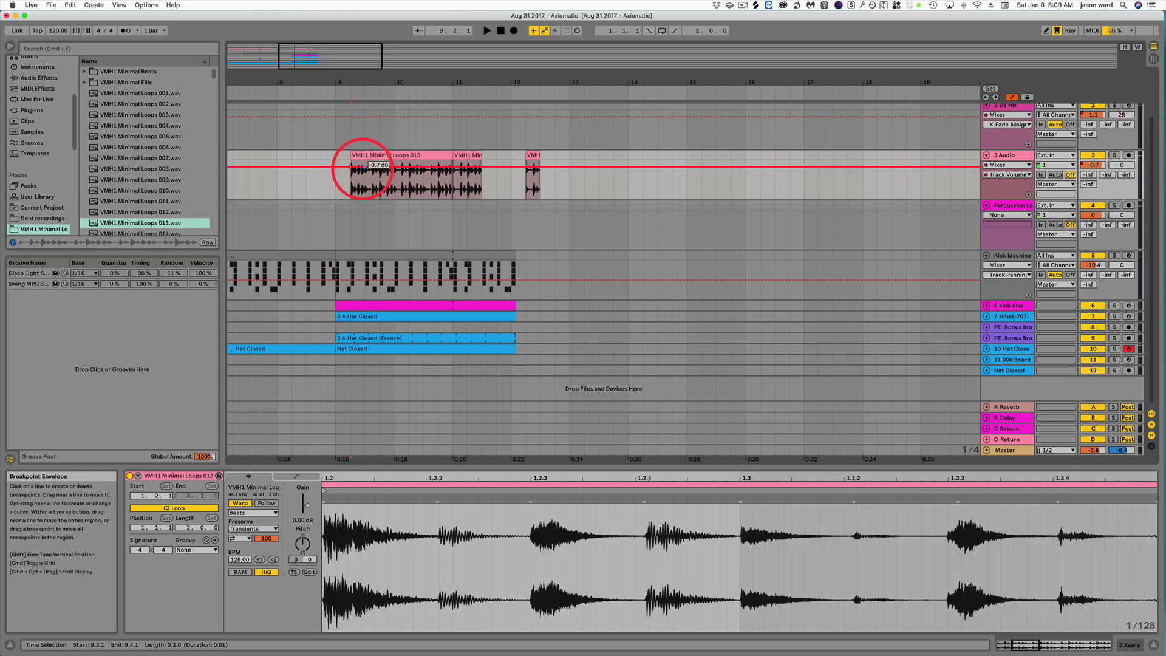
pyautogui.moveTo(362, 166)
pyautogui.mouseDown()
pyautogui.moveTo(374, 181)
pyautogui.moveTo(374, 167)
pyautogui.moveTo(356, 187)
pyautogui.moveTo(378, 185)
pyautogui.mouseUp()
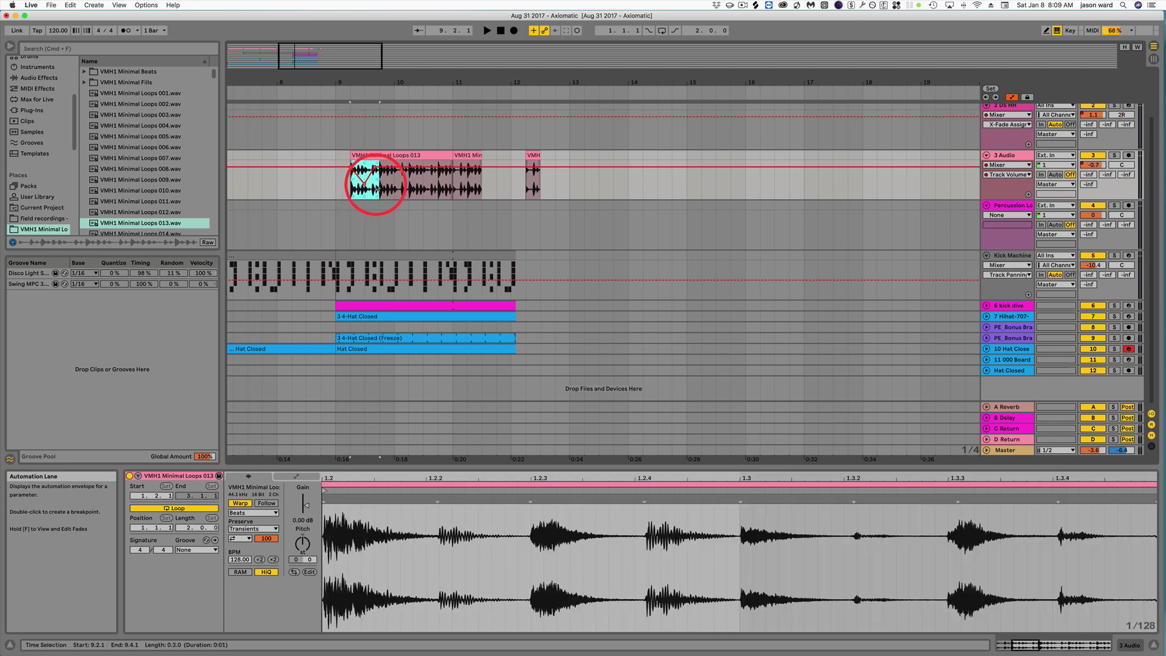
# Copy only the selected volume automation and paste it on track 3 at 13.1.1.
pyautogui.press('super+c')
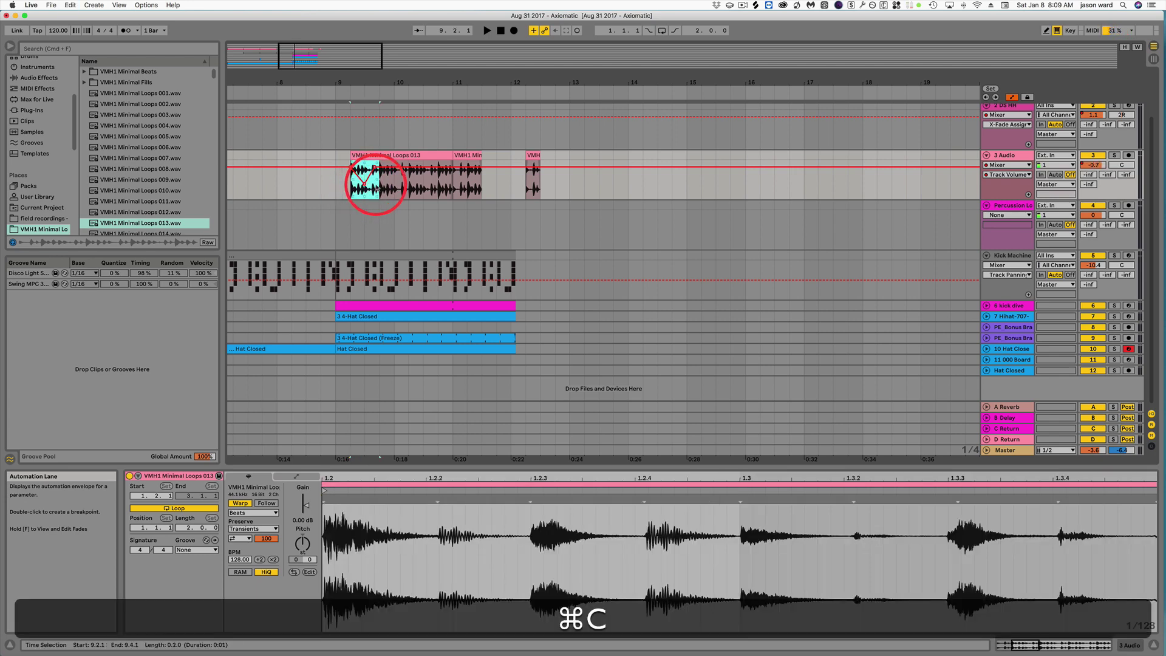
pyautogui.click(569, 188)
pyautogui.press('super+v')
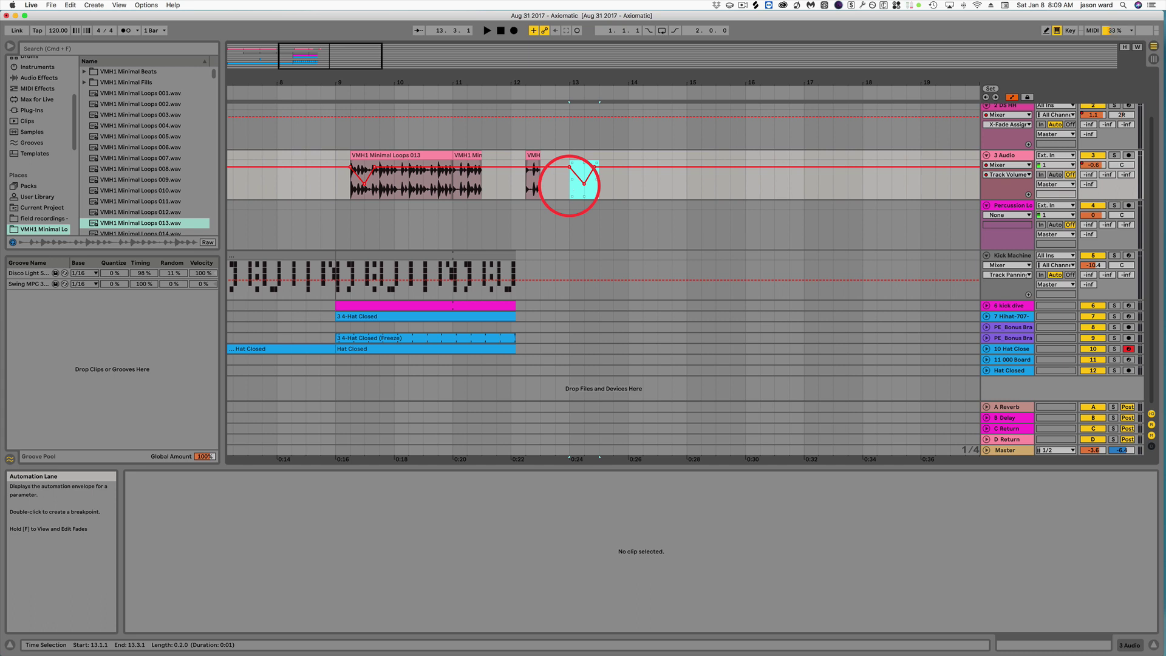
pyautogui.click(570, 184)
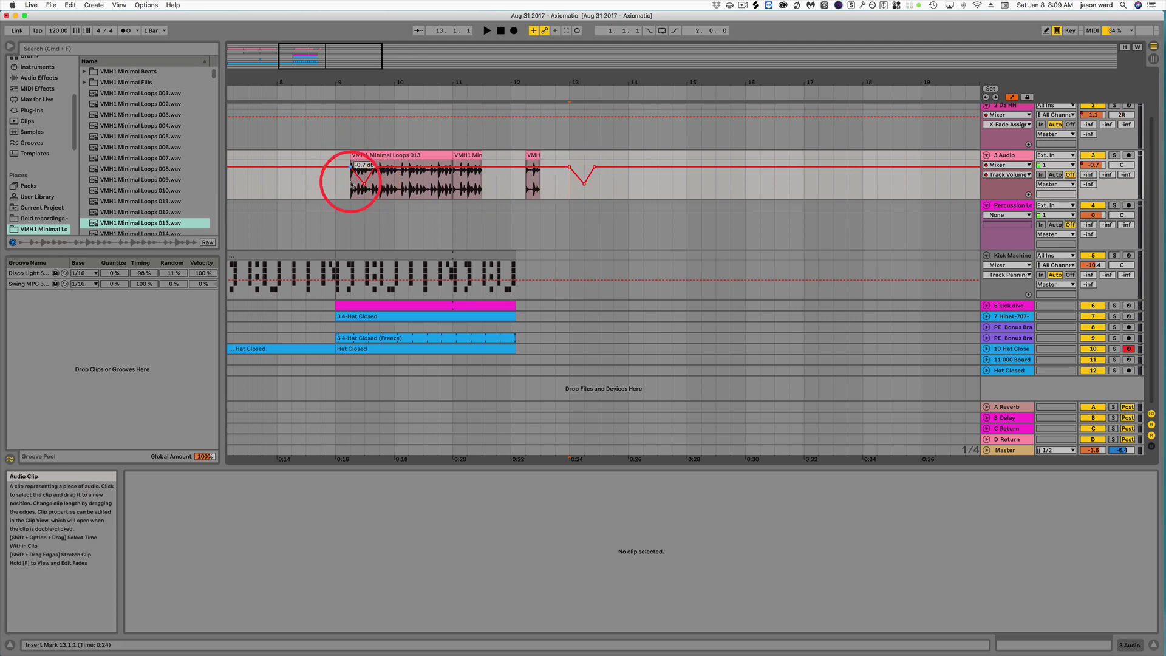
# Copy the 9.2.1 to 9.4.1 clip section with its automation to 14.1.1, and undo the pastes and the volume dip.
pyautogui.click(354, 158)
pyautogui.moveTo(355, 158); pyautogui.dragTo(375, 154)
pyautogui.press('super+c')
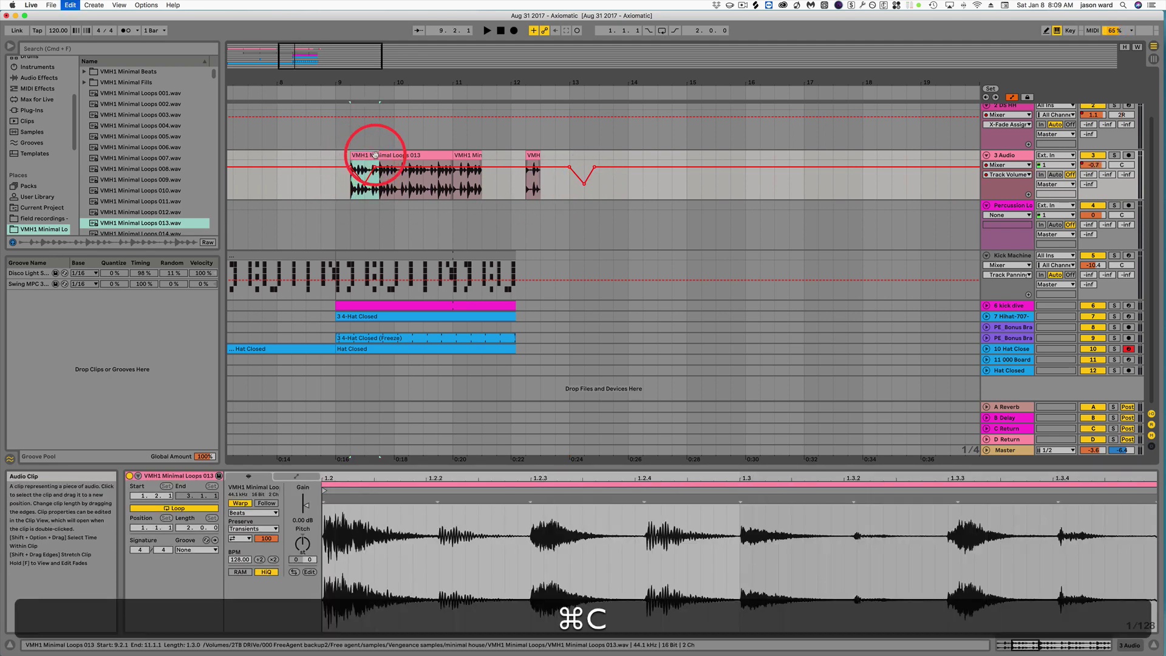
pyautogui.click(626, 181)
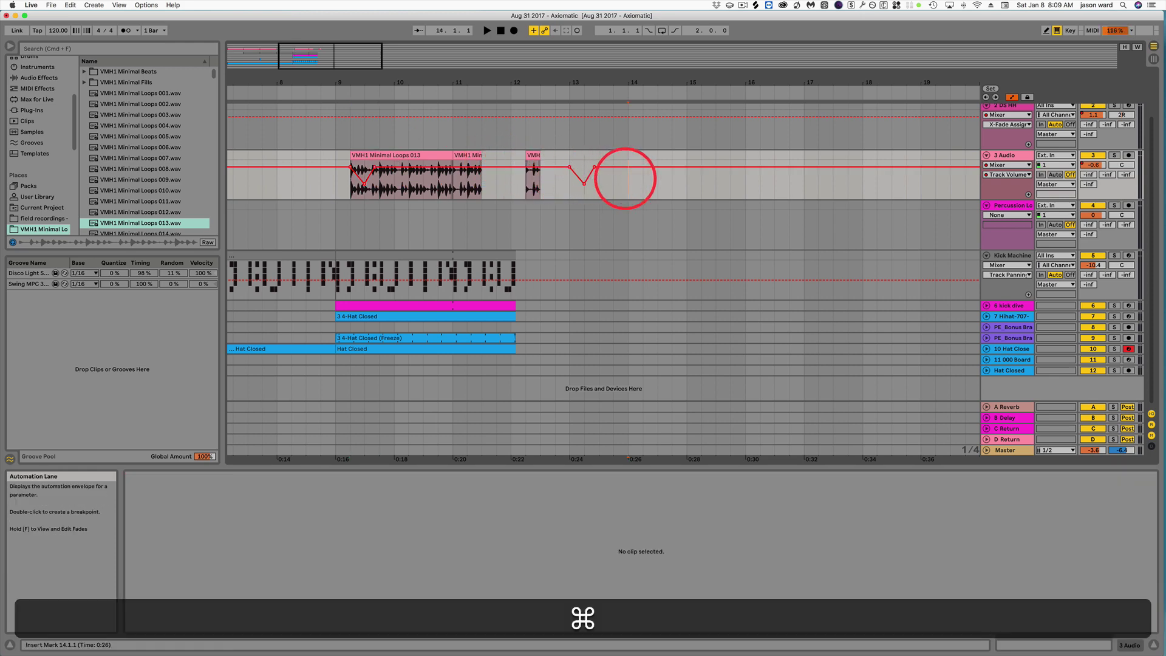
pyautogui.press('super+v')
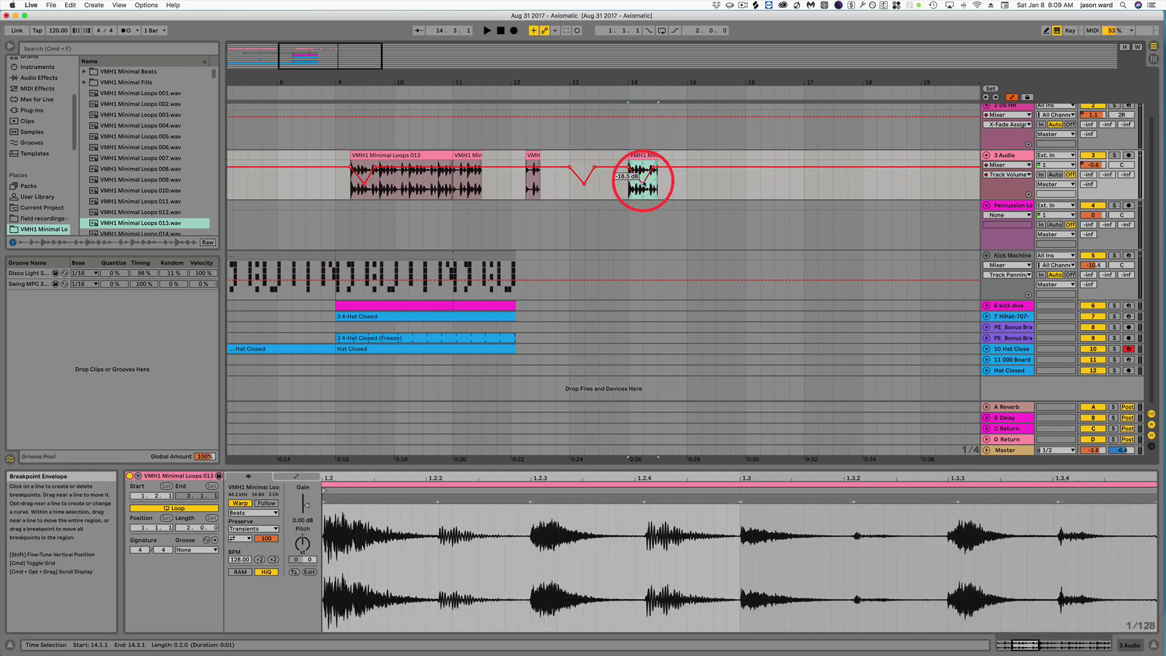
pyautogui.press('super+z')
# Duplicate the one-beat clip at 12.2.1 on track 3 four times in a row.
pyautogui.click(533, 156)
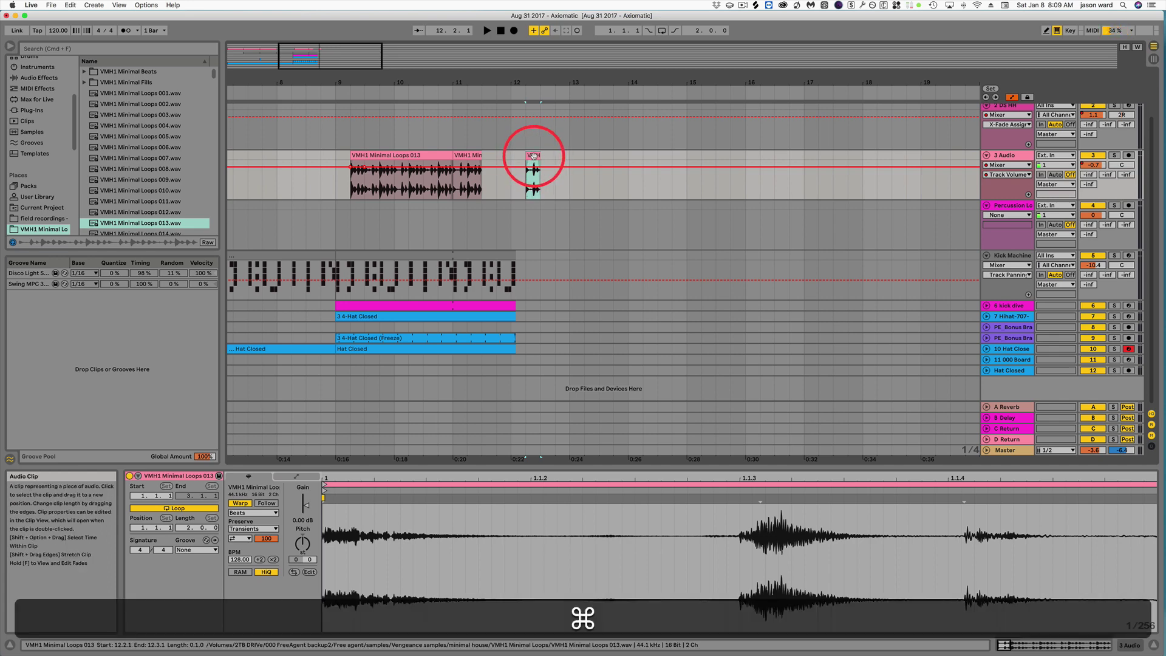
pyautogui.press('super+d')
pyautogui.press('super+d')
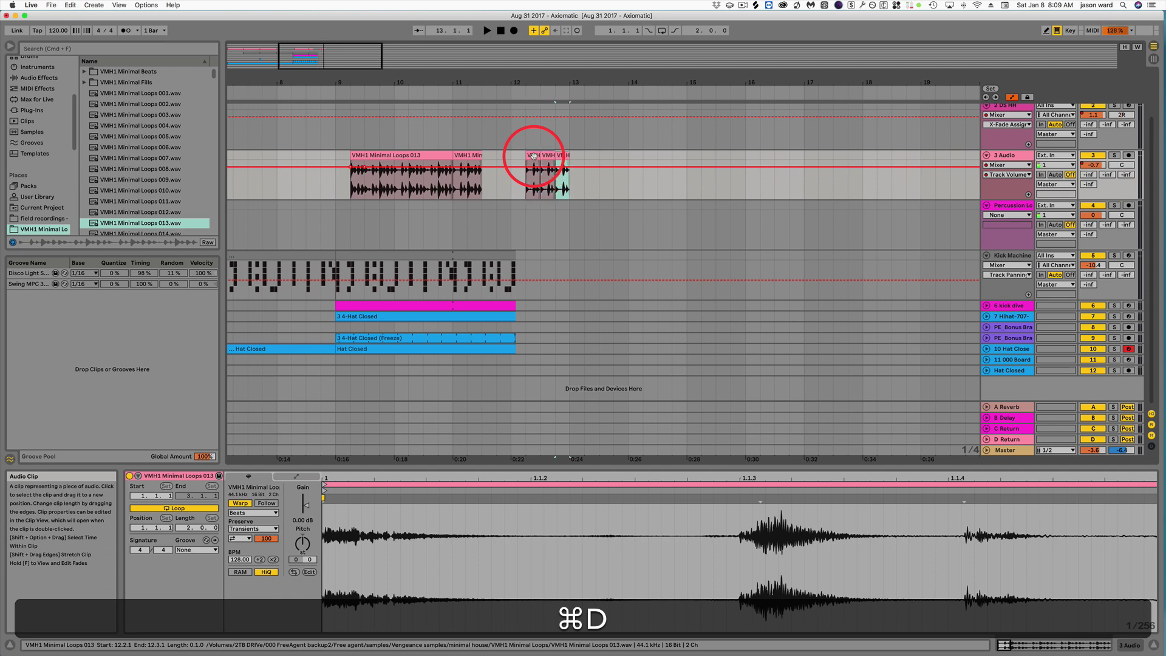
pyautogui.press('super+d')
pyautogui.press('super+d')
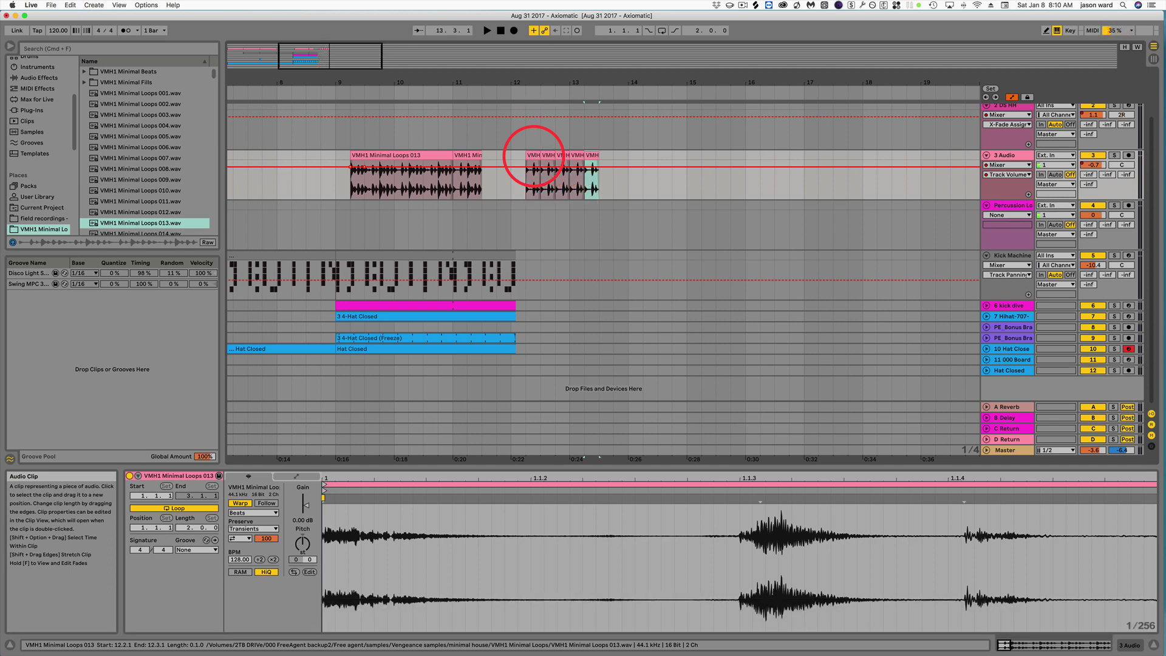
# Undo all four duplicates of the one-beat clip.
pyautogui.press('super+z')
pyautogui.press('super+z')
pyautogui.press('super+z')
pyautogui.press('super+z')
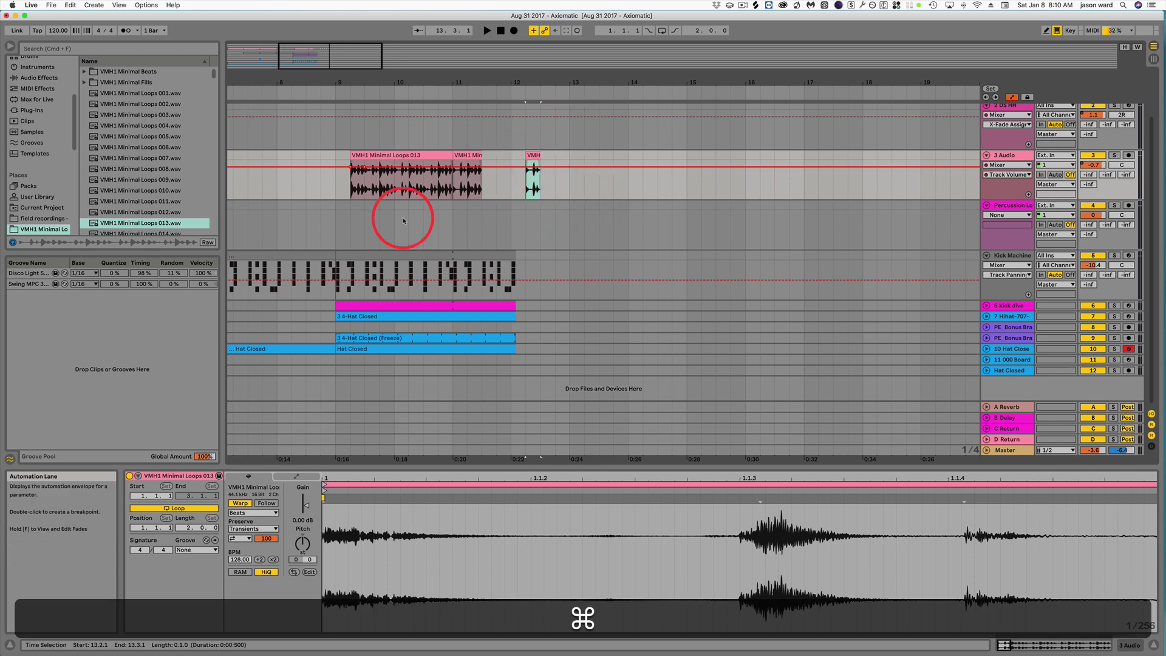
# Delete the 10.1.1 to 10.2.1 section of the long audio clip, restore it, cut the same section, and restore it again.
pyautogui.click(401, 171)
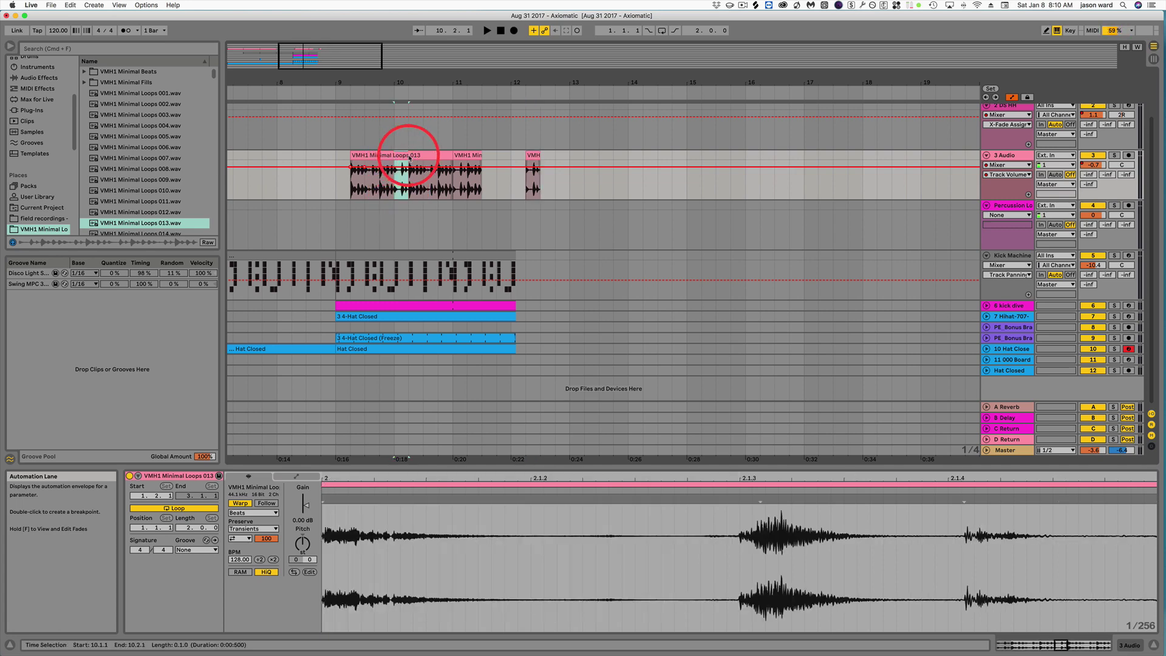
pyautogui.press('BackSpace')
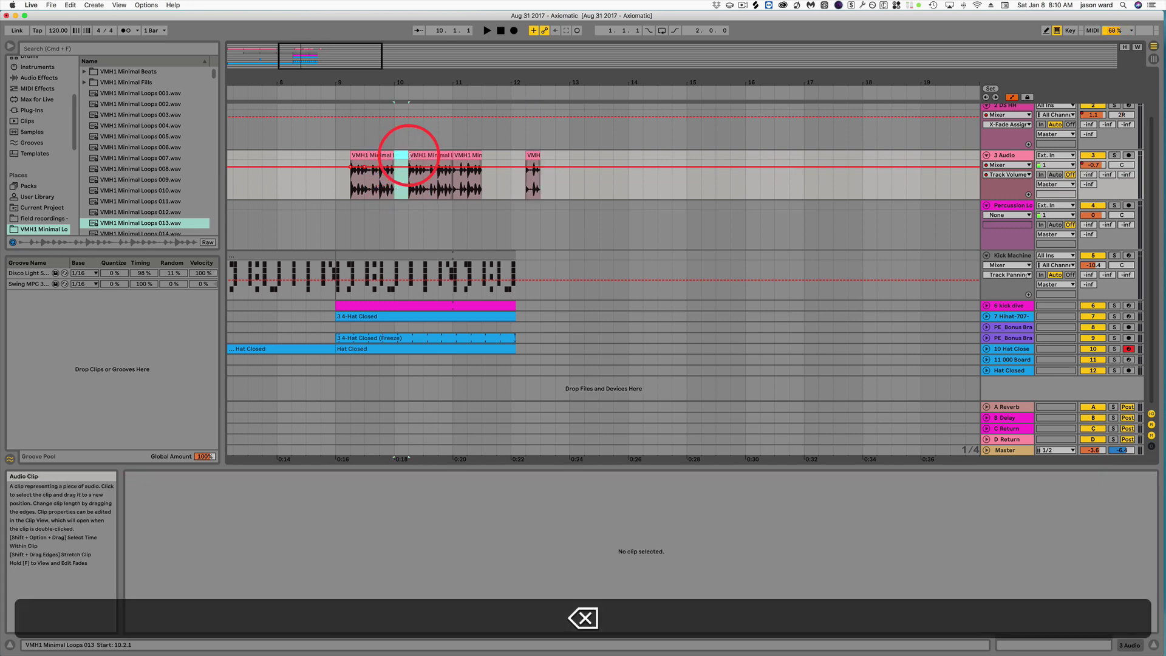
pyautogui.press('super+z')
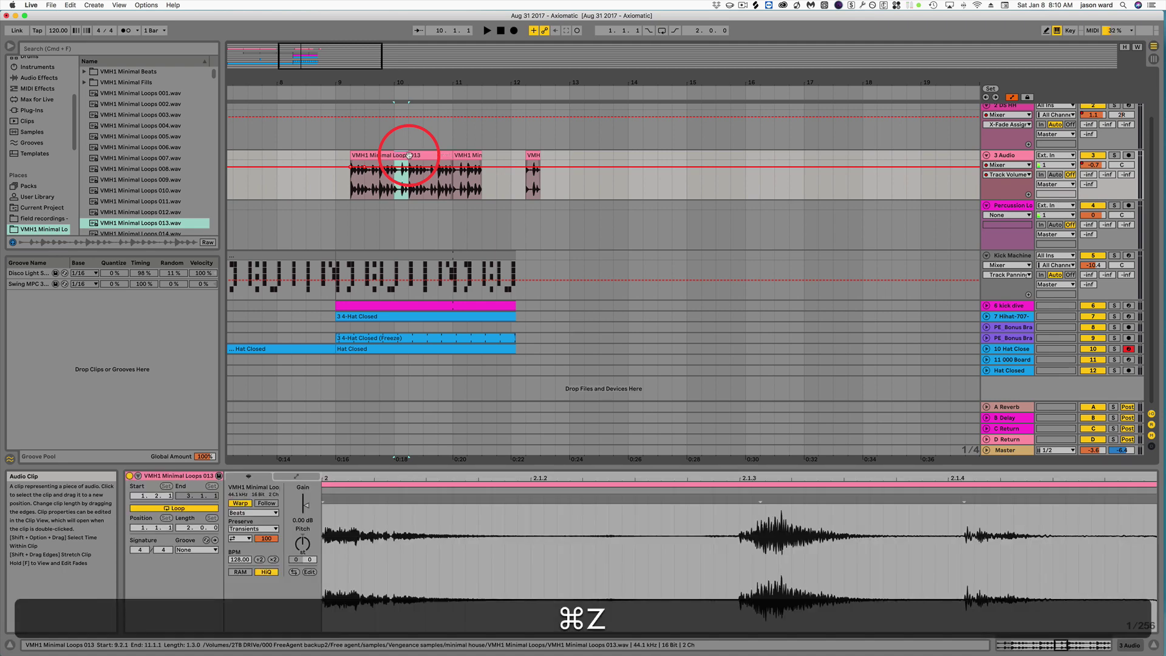
pyautogui.press('super+x')
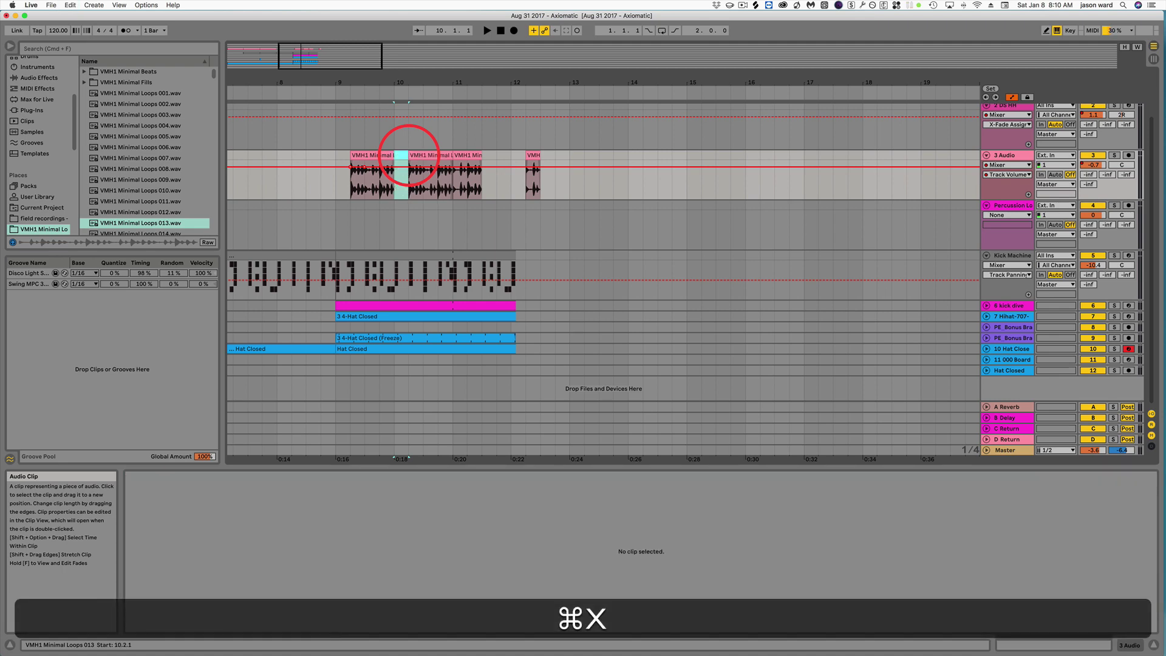
pyautogui.press('super+z')
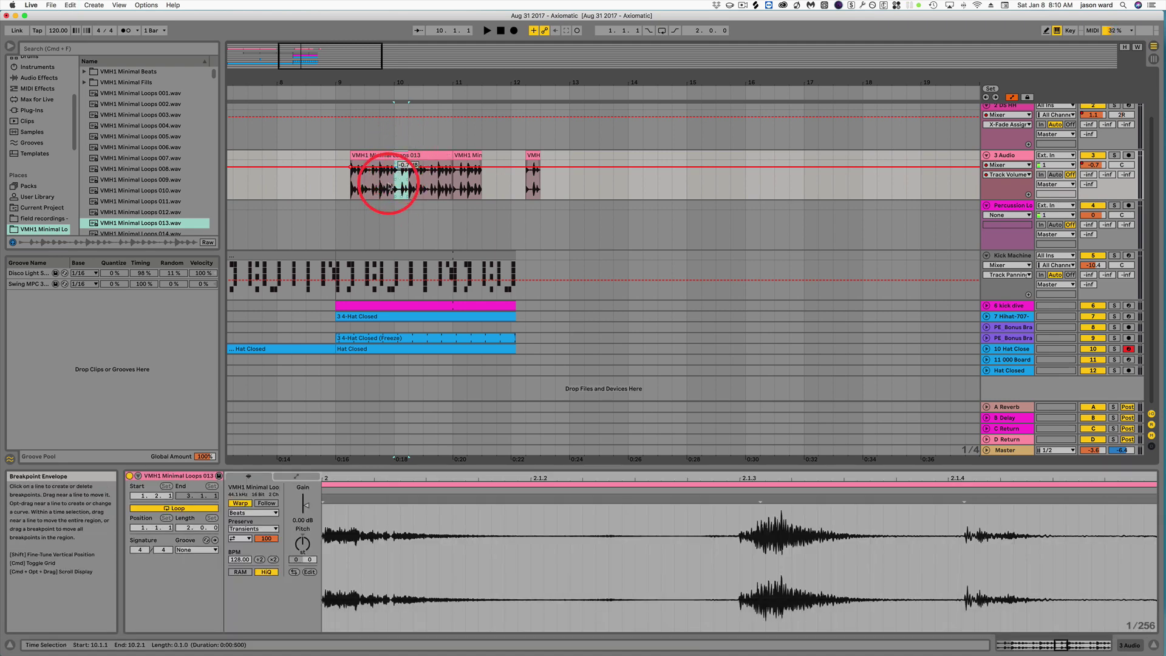
# Split off the clip's 10.1.1 to 10.2.1 section, toggle that piece's activation, and undo these edits.
pyautogui.click(404, 155)
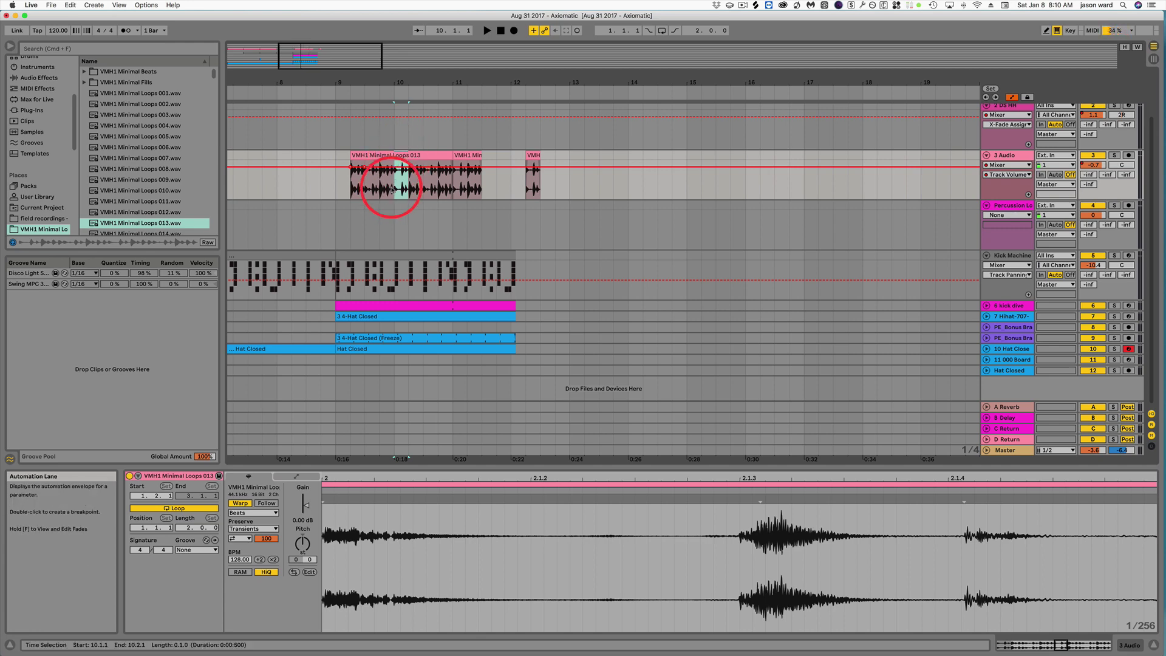
pyautogui.press('super+e')
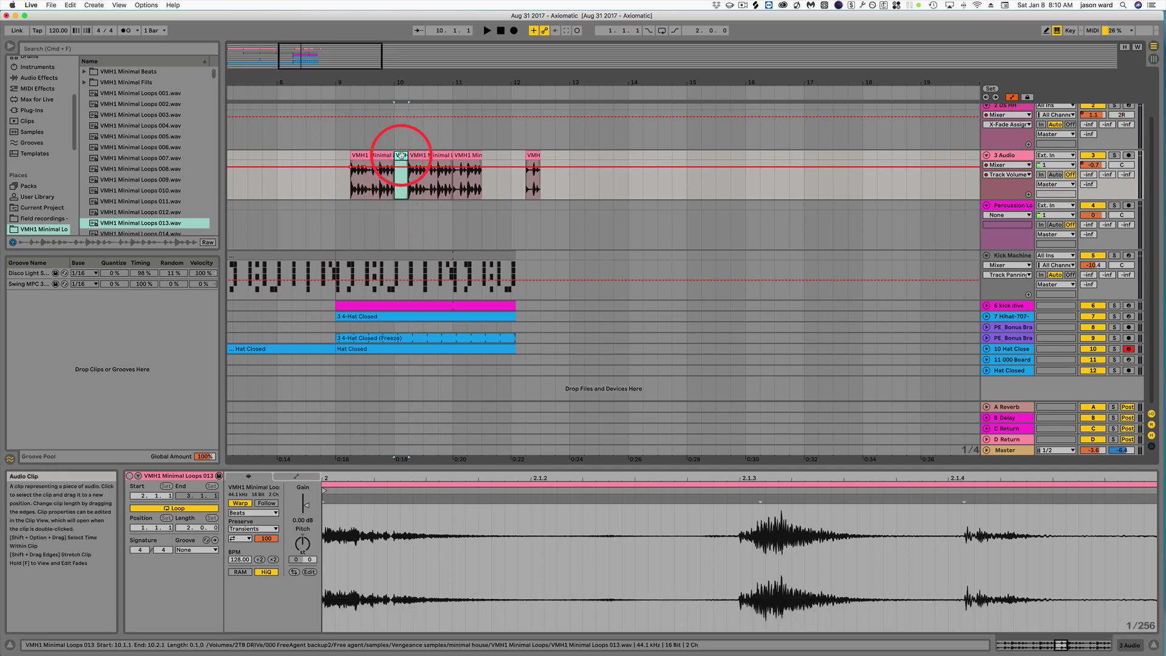
pyautogui.press('0')
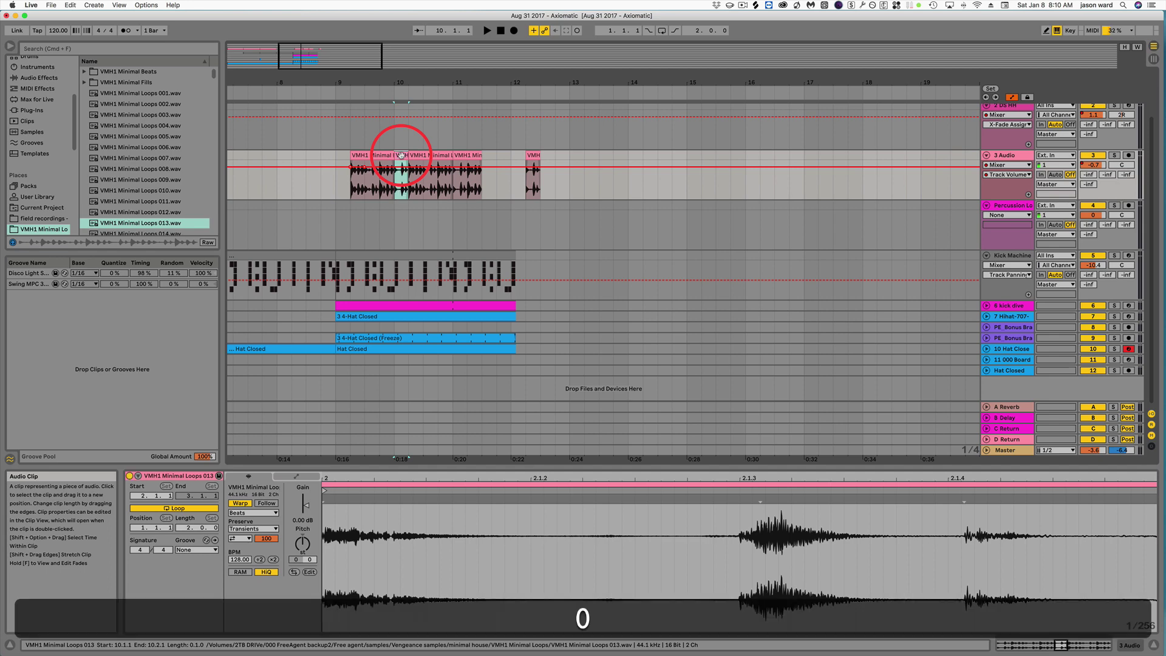
pyautogui.press('super+z')
pyautogui.press('super+z')
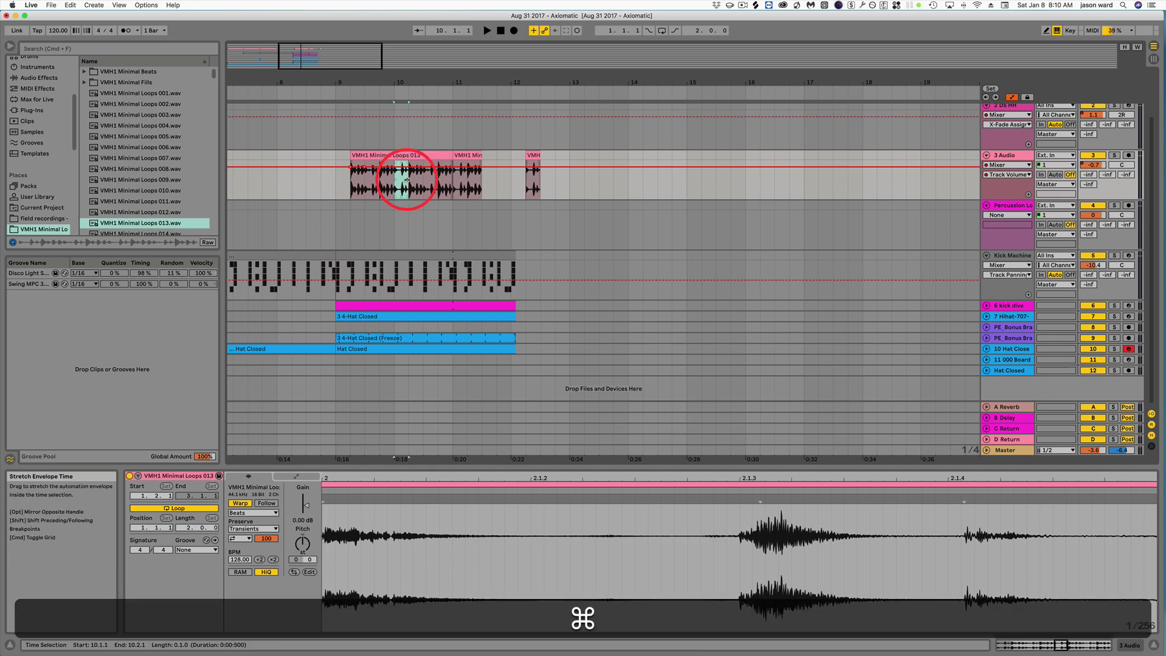
# Split the long VMH1 Minimal Loops 013 clip on track 3 at 9.3.1.
pyautogui.click(365, 189)
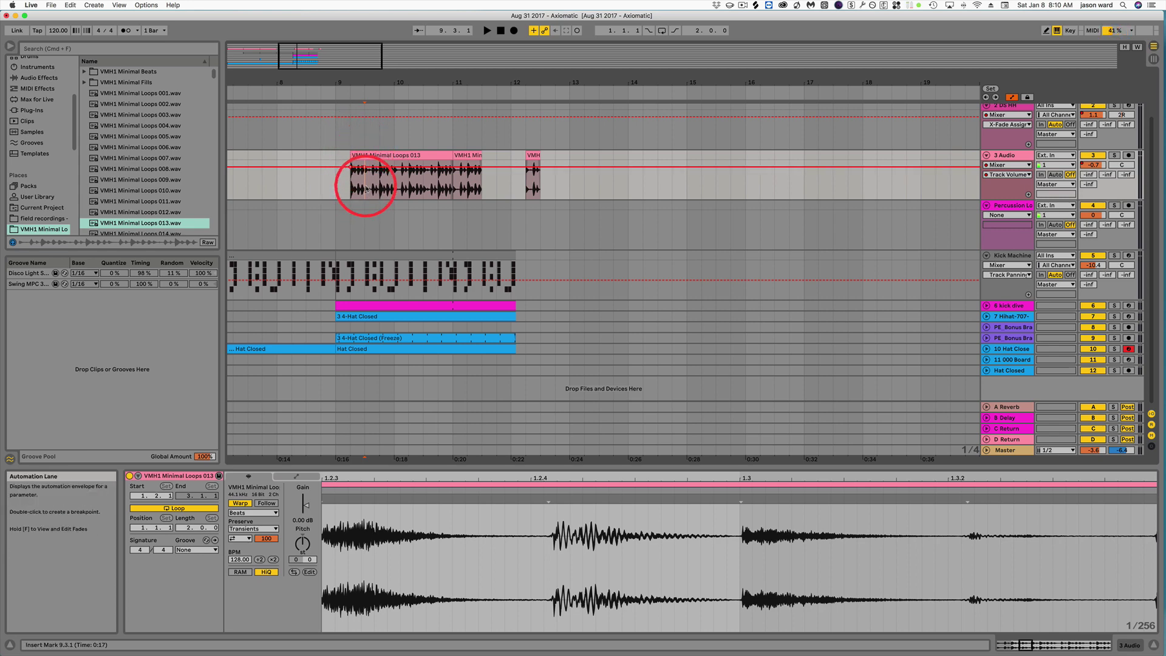
pyautogui.press('super')
pyautogui.press('super+e')
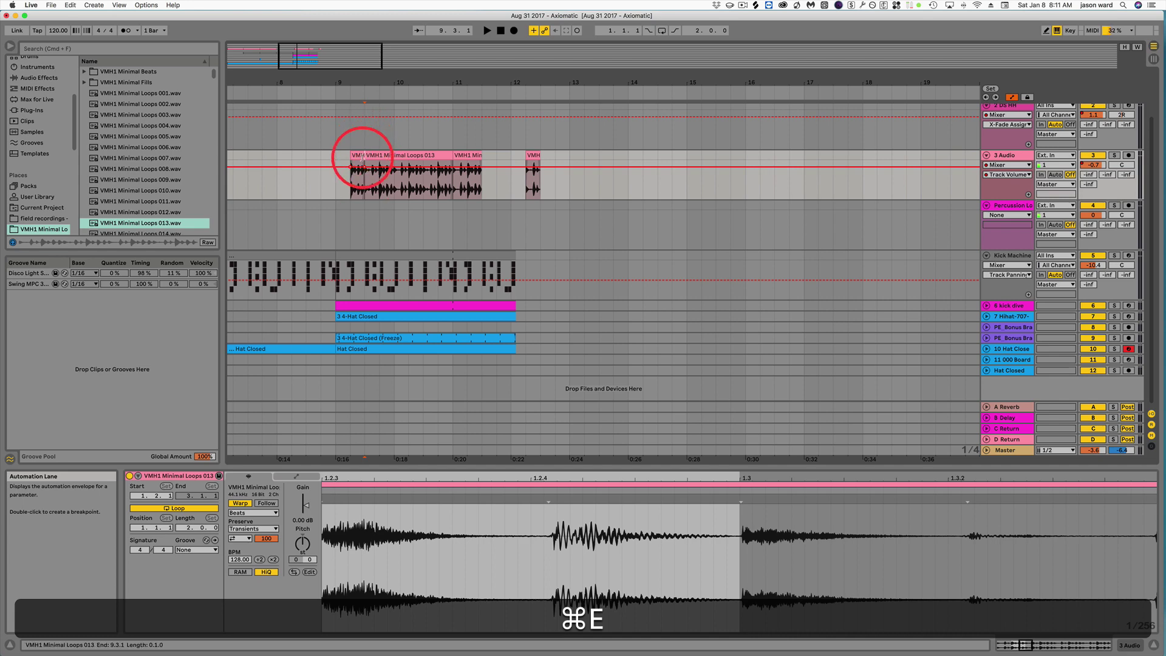
# Undo the split at 9.3.1, split off the clip's 9.3.1 to 10.1.1 section instead, and undo that split too.
pyautogui.press('super+z')
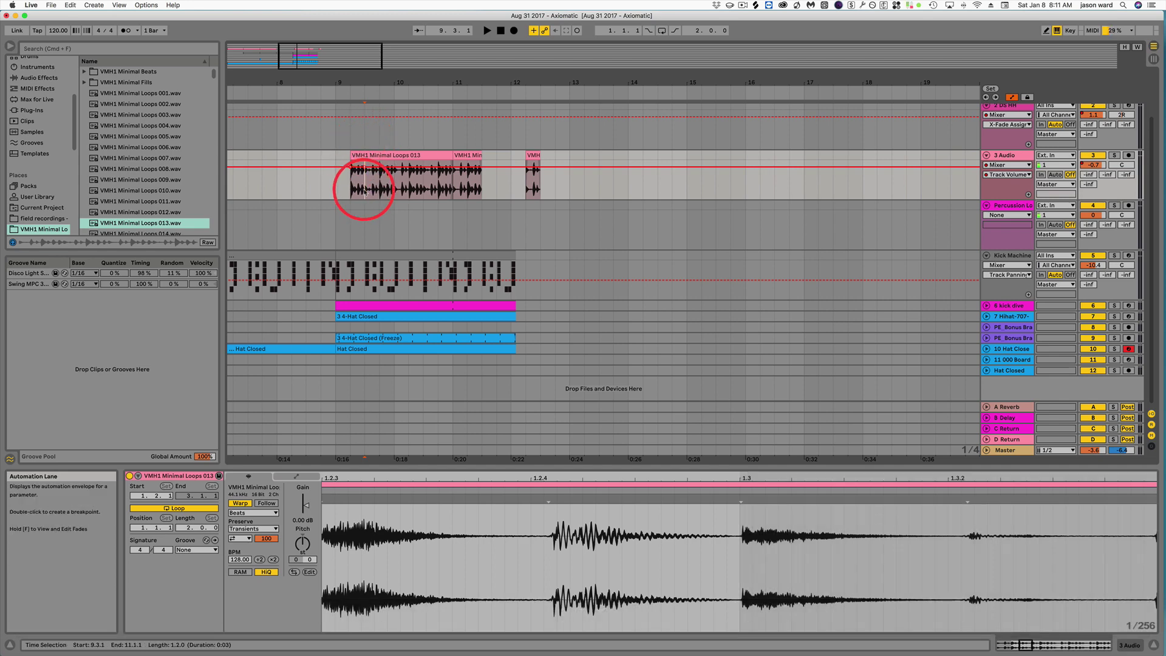
pyautogui.moveTo(366, 155); pyautogui.dragTo(391, 157)
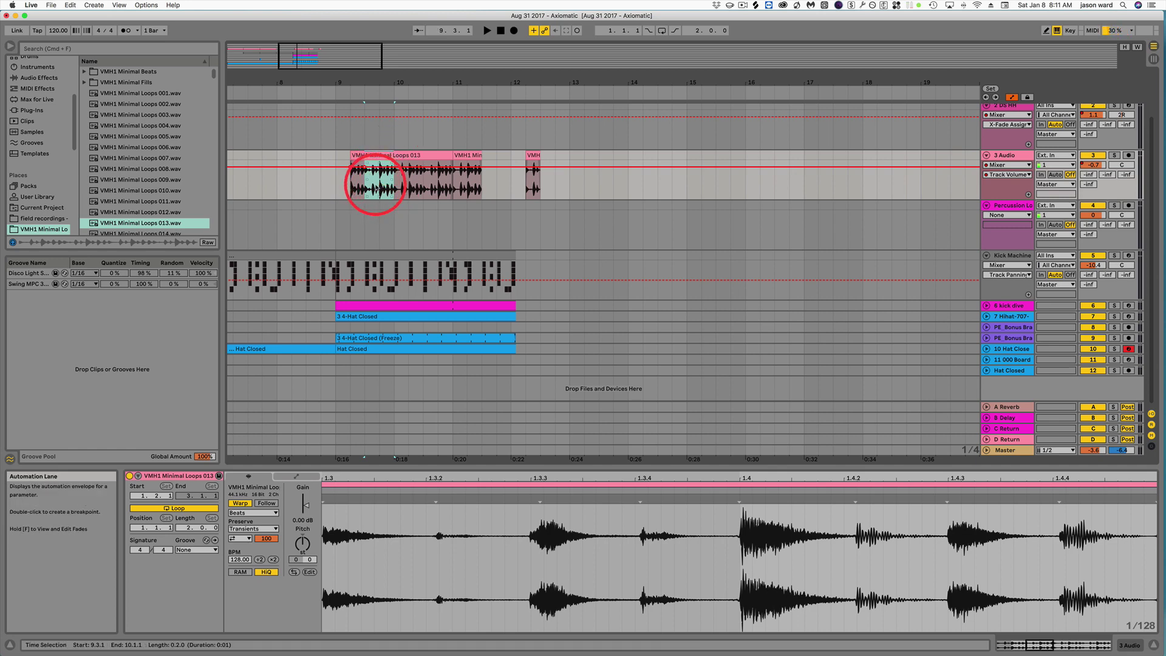
pyautogui.press('super')
pyautogui.press('super+e')
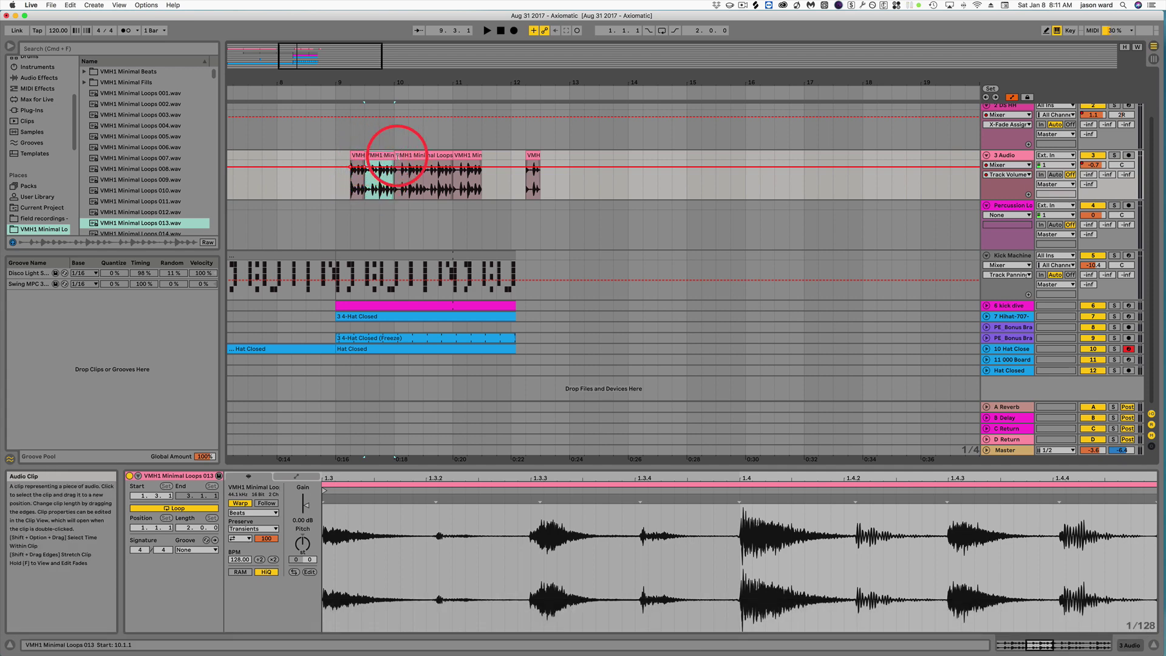
pyautogui.press('super+z')
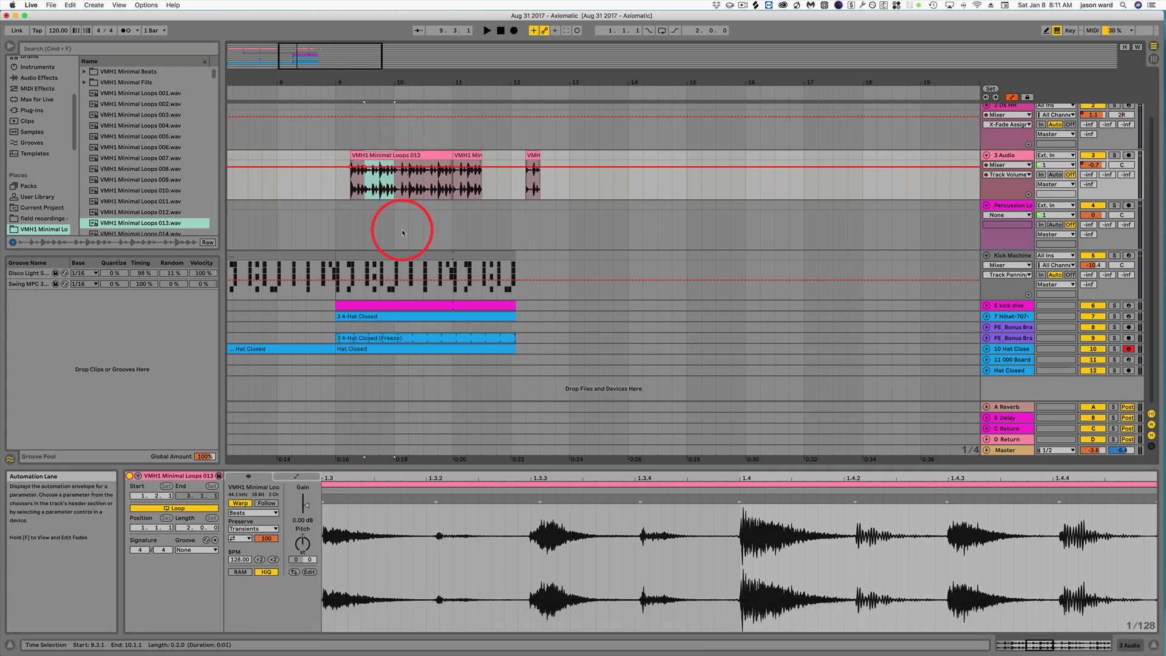
# Split off the long track 3 clip's 10.2.1 to 10.3.1 section and paste a copy of that piece at 13.1.1.
pyautogui.click(407, 177)
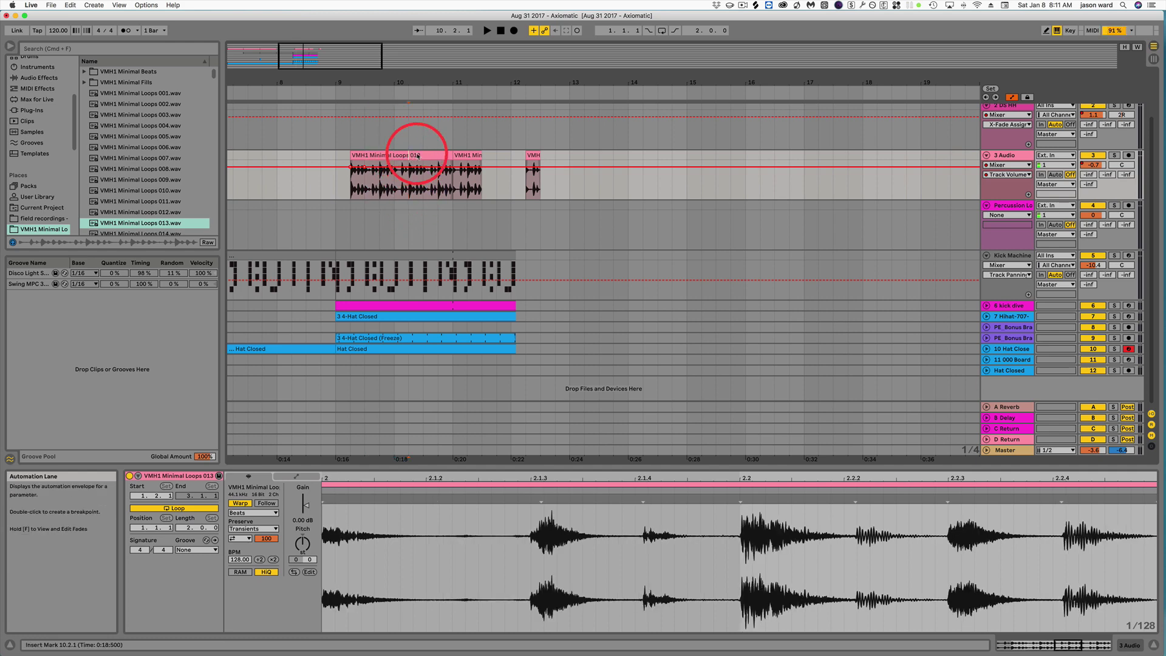
pyautogui.keyDown('shift'); pyautogui.click(420, 156); pyautogui.keyUp('shift')
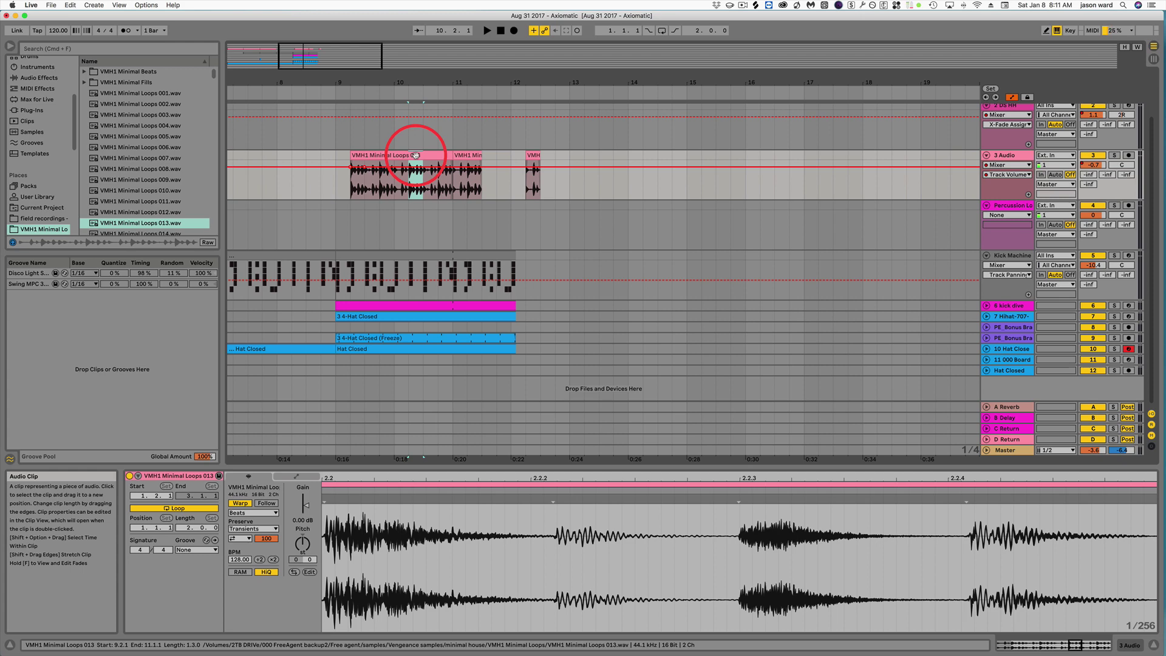
pyautogui.press('super+e')
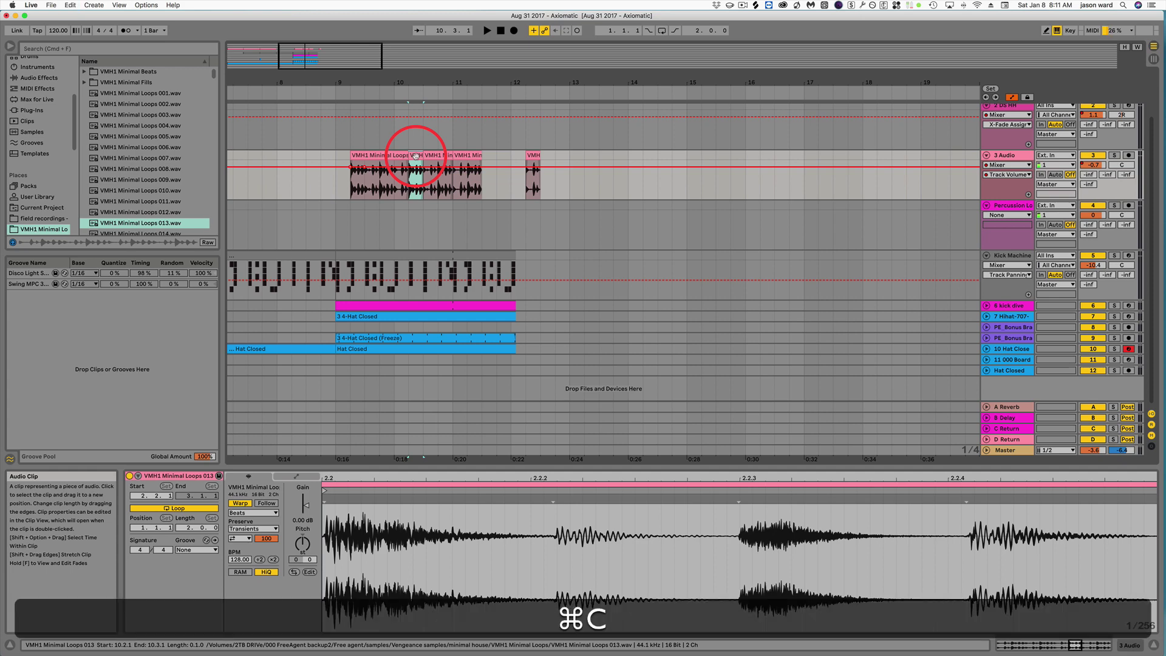
pyautogui.click(570, 186)
pyautogui.press('super+v')
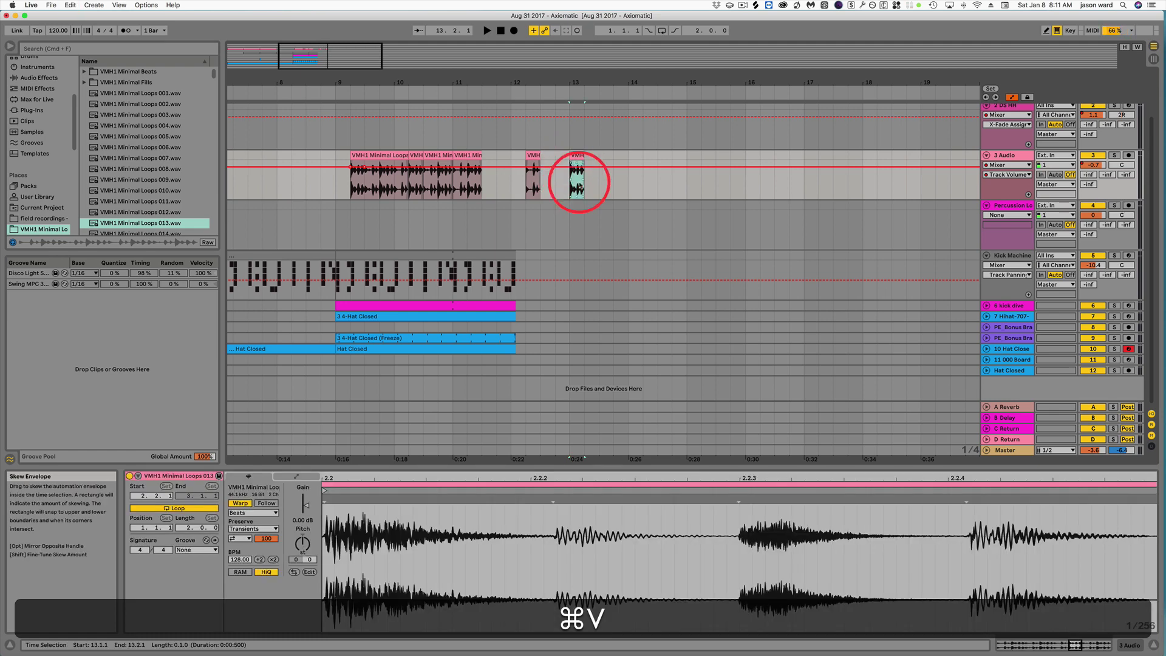
# Duplicate the pasted one-beat clip three times and space the four clips from 13.1.1 with one-beat gaps between them.
pyautogui.press('super+d')
pyautogui.press('super+d')
pyautogui.press('super+d')
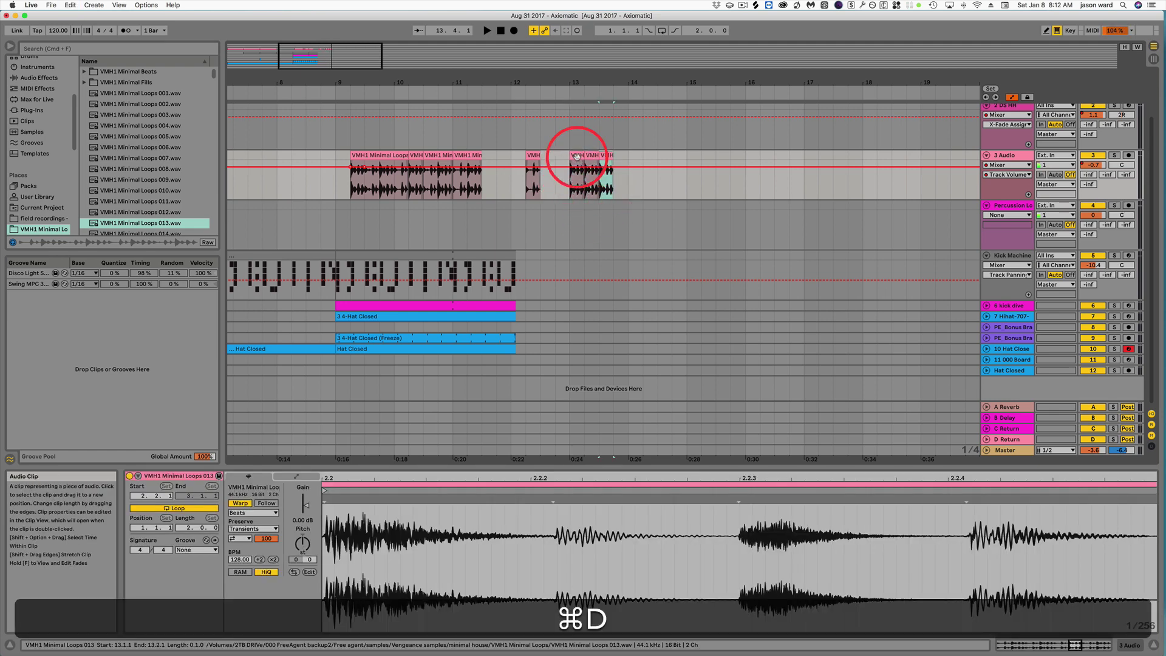
pyautogui.moveTo(620, 156)
pyautogui.mouseDown()
pyautogui.moveTo(667, 156)
pyautogui.moveTo(602, 155)
pyautogui.mouseUp()
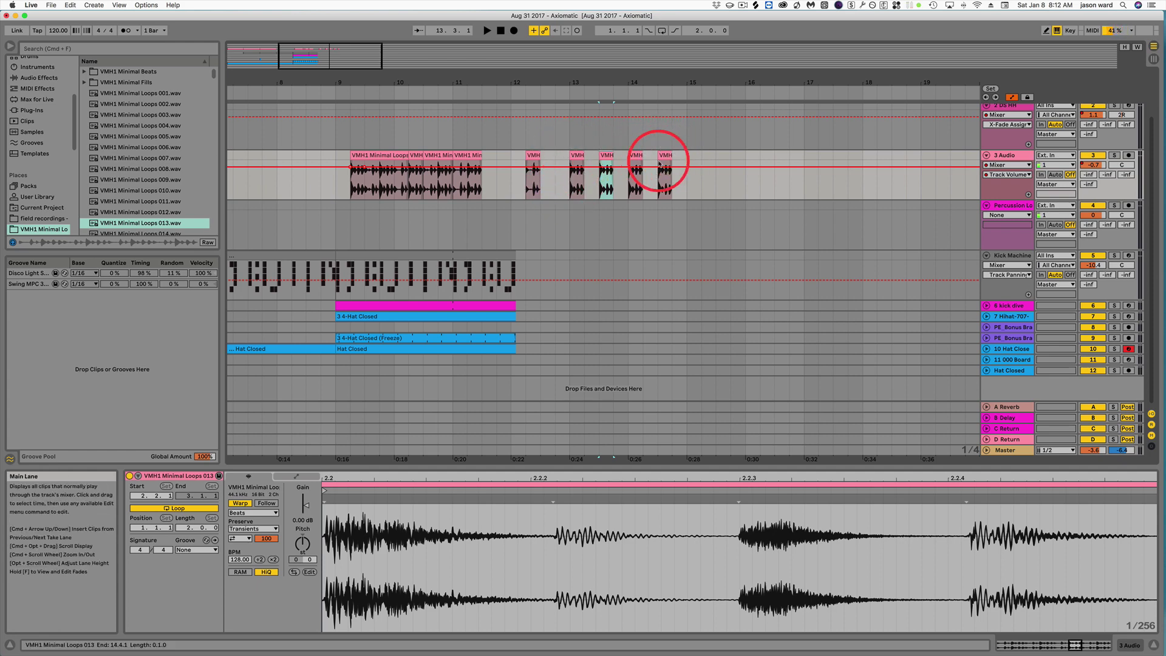
# Consolidate the four one-beat clips and their gaps, from 13.1.1 to 14.4.1, into a single clip.
pyautogui.click(562, 186)
pyautogui.keyDown('shift'); pyautogui.click(682, 157); pyautogui.keyUp('shift')
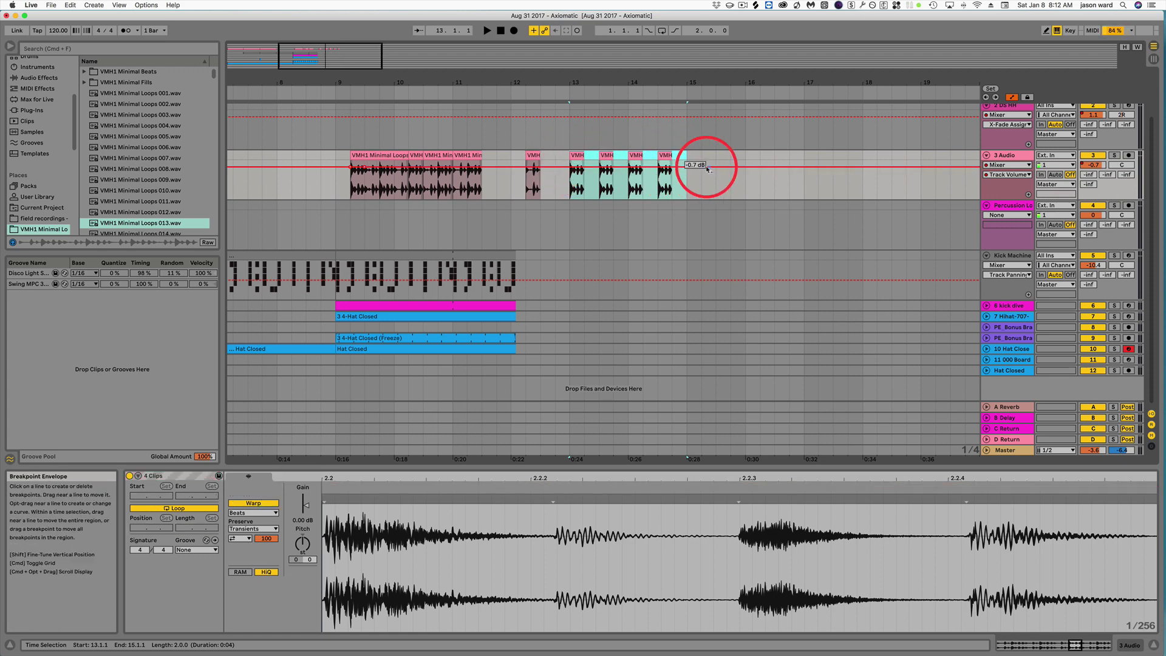
pyautogui.click(568, 184)
pyautogui.moveTo(572, 158); pyautogui.dragTo(668, 154)
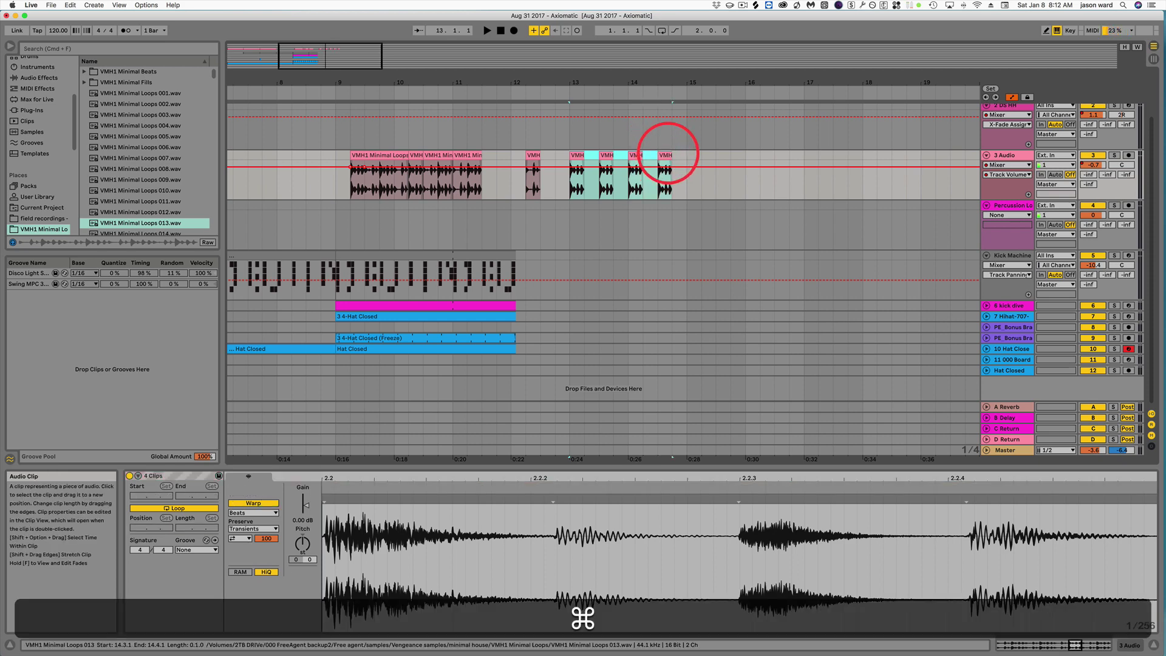
pyautogui.press('cmd+j')
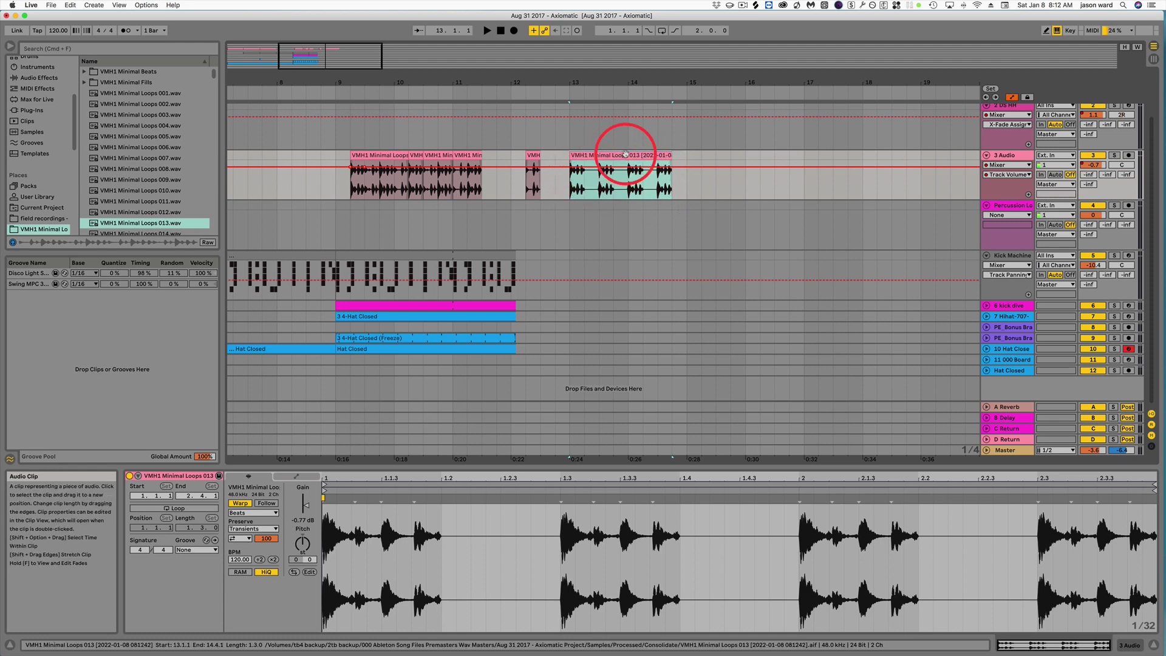
pyautogui.moveTo(626, 154)
pyautogui.mouseDown()
pyautogui.moveTo(700, 151)
pyautogui.moveTo(629, 156)
pyautogui.mouseUp()
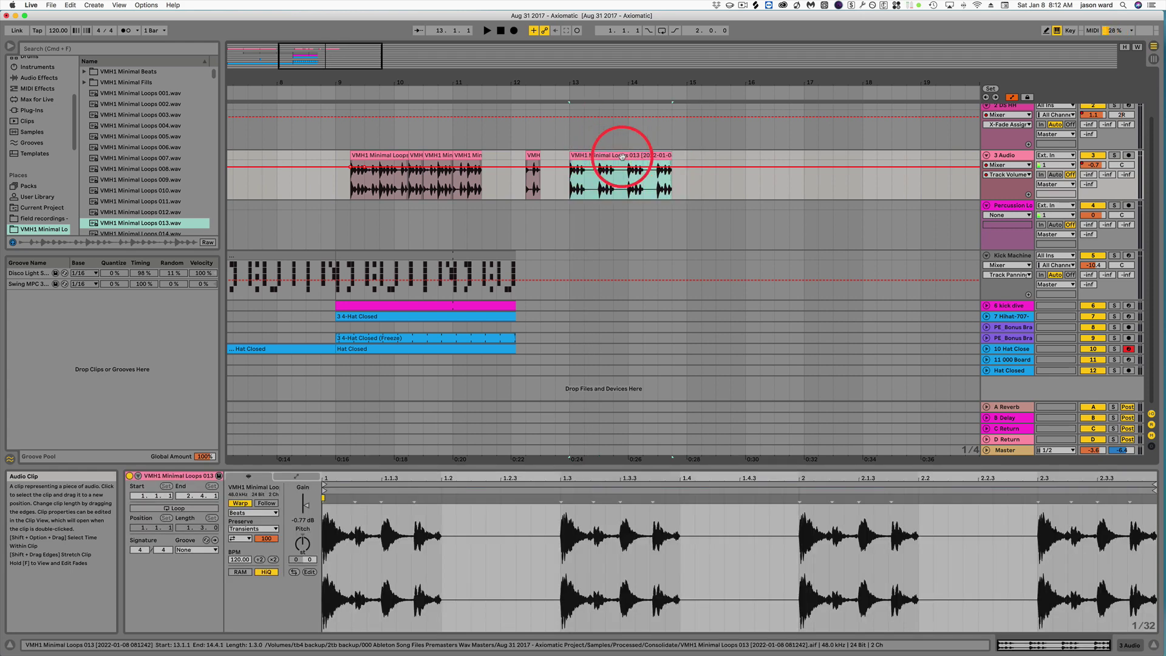
pyautogui.moveTo(622, 157)
pyautogui.mouseDown()
pyautogui.moveTo(759, 150)
pyautogui.moveTo(618, 156)
pyautogui.mouseUp()
pyautogui.click(619, 188)
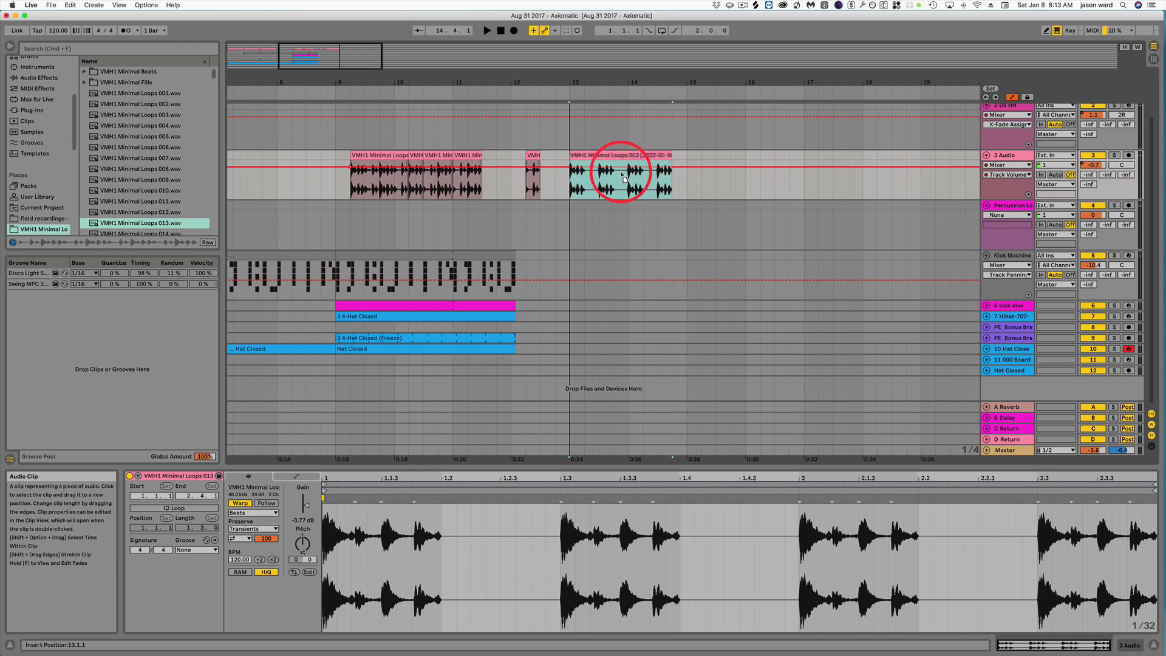
pyautogui.click(627, 158)
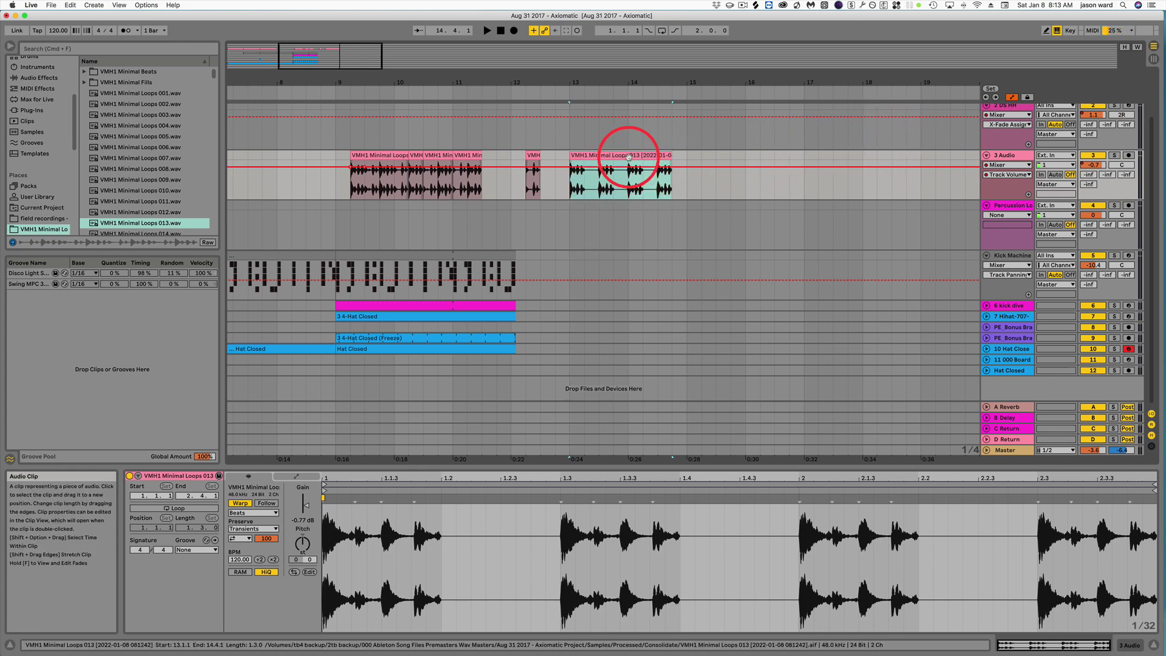
# Insert a MIDI track below 3 Audio, try to move the consolidated clip onto it, and cancel the audio-to-MIDI conversion.
pyautogui.keyDown('super'); pyautogui.click(1006, 155); pyautogui.keyUp('super')
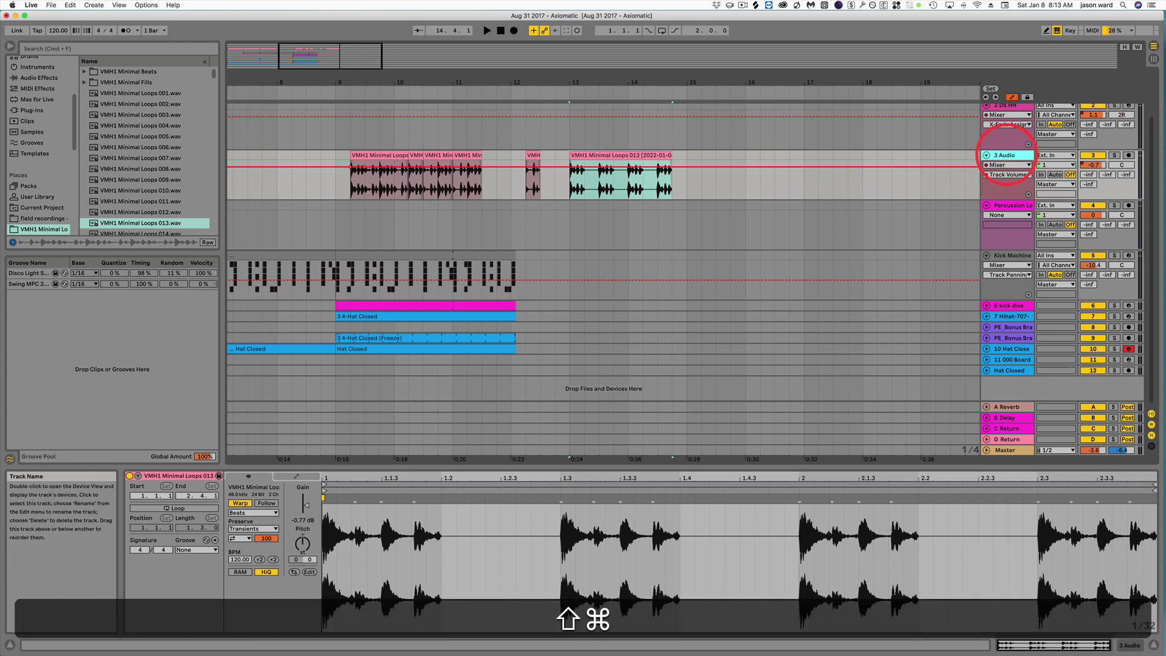
pyautogui.press('shift+super+t')
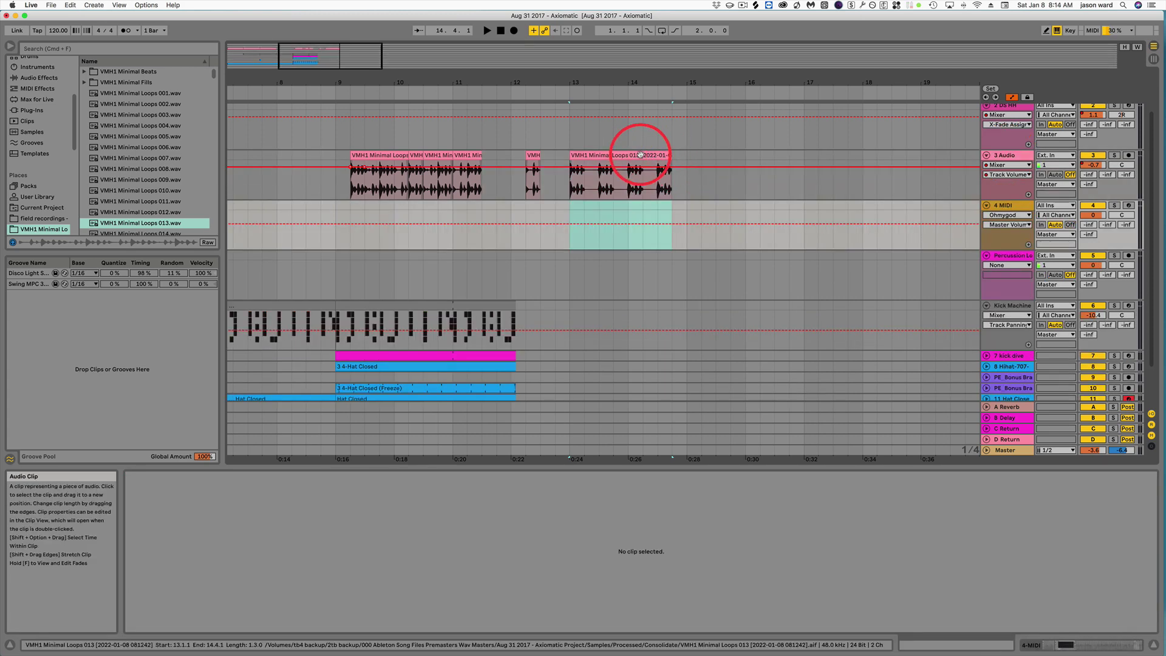
pyautogui.moveTo(646, 152); pyautogui.dragTo(632, 216)
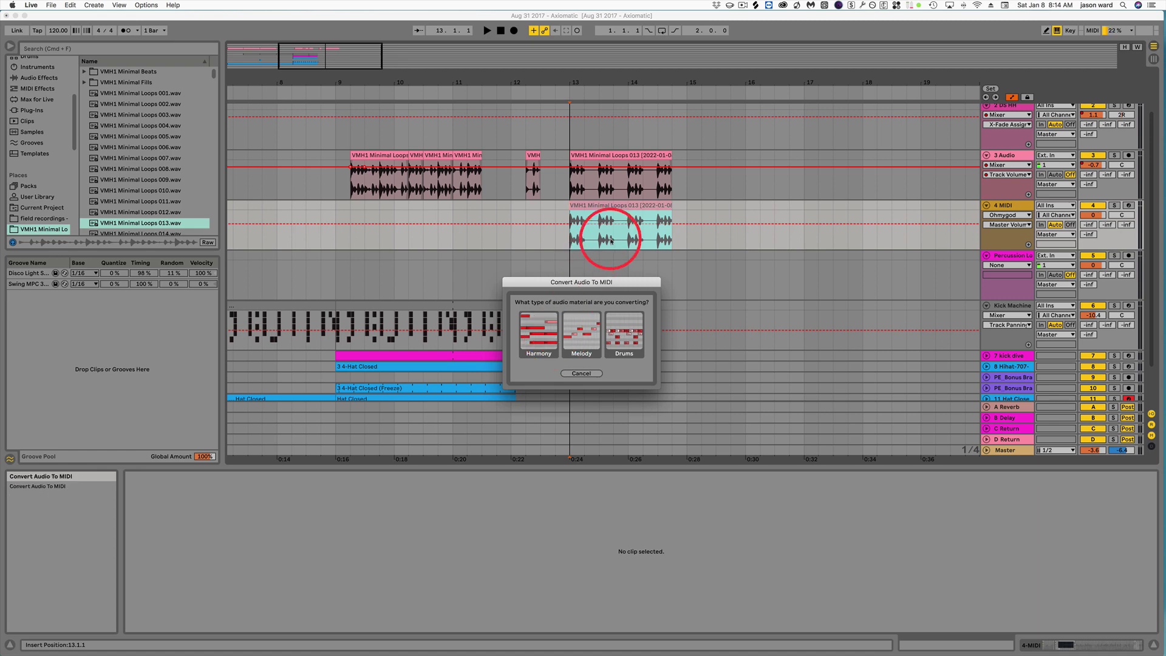
pyautogui.press('Escape')
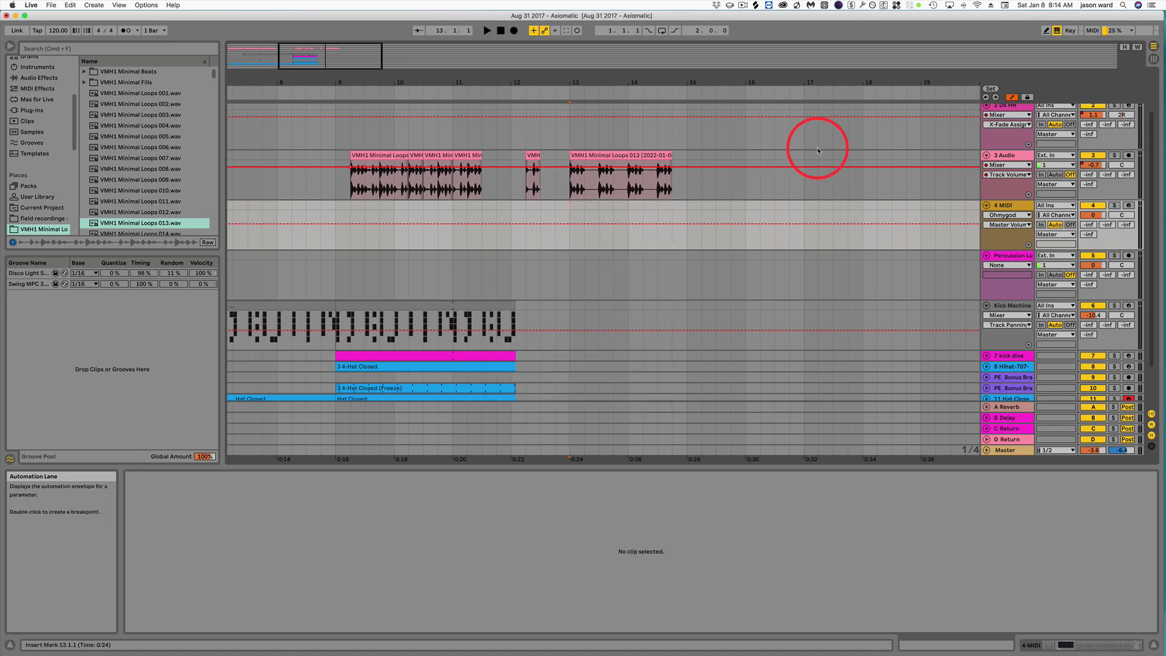
# Insert an audio track below 3 Audio, move the consolidated clip onto it at 13.1.1, and undo that move.
pyautogui.click(1003, 157)
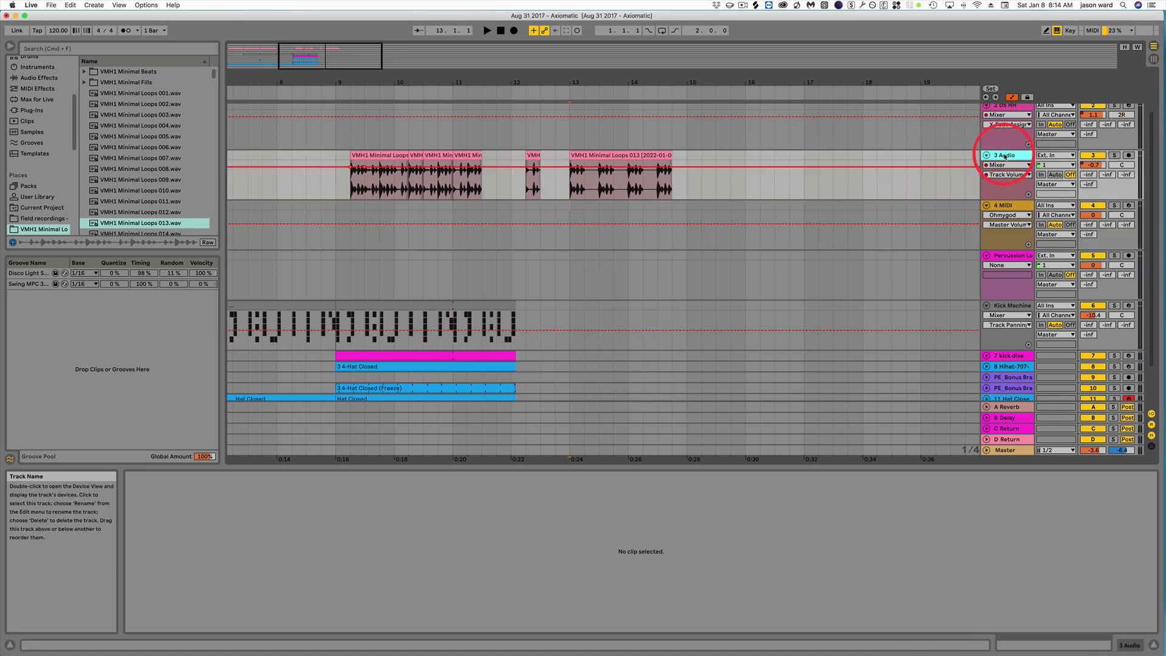
pyautogui.press('super+t')
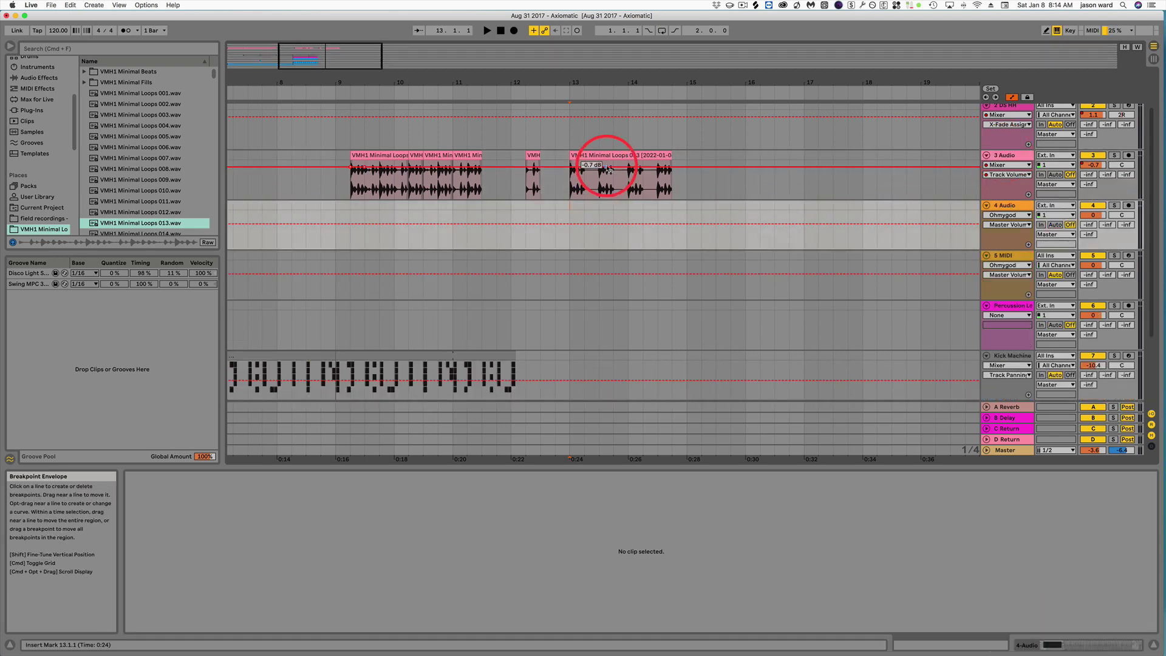
pyautogui.moveTo(611, 156); pyautogui.dragTo(619, 205)
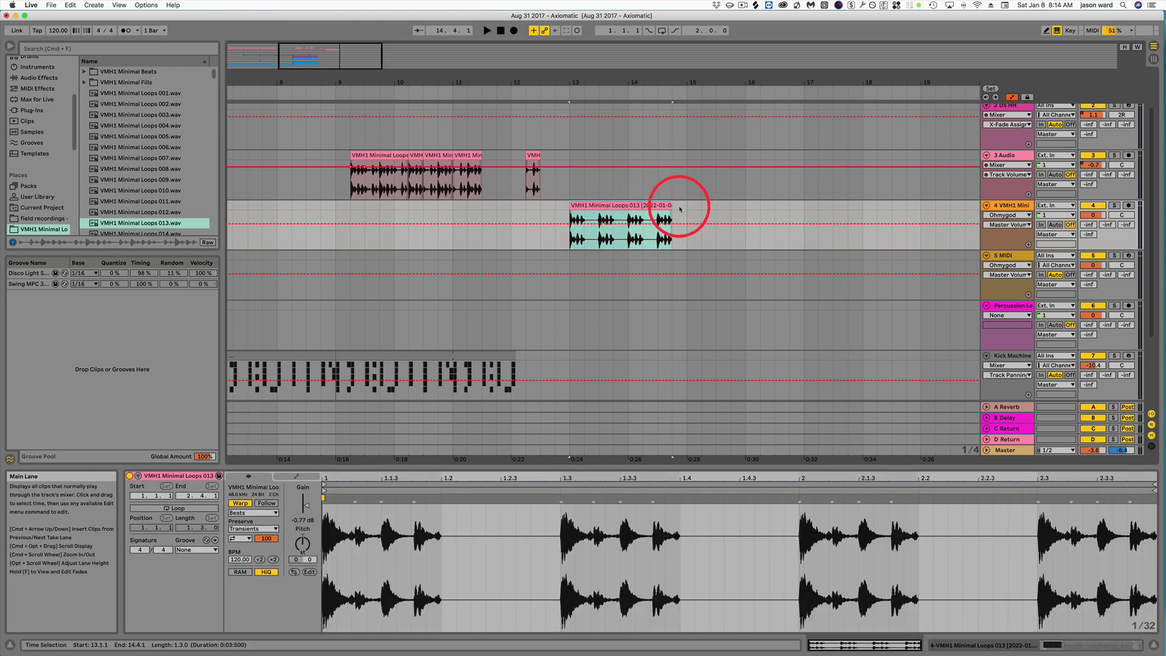
pyautogui.press('super+z')
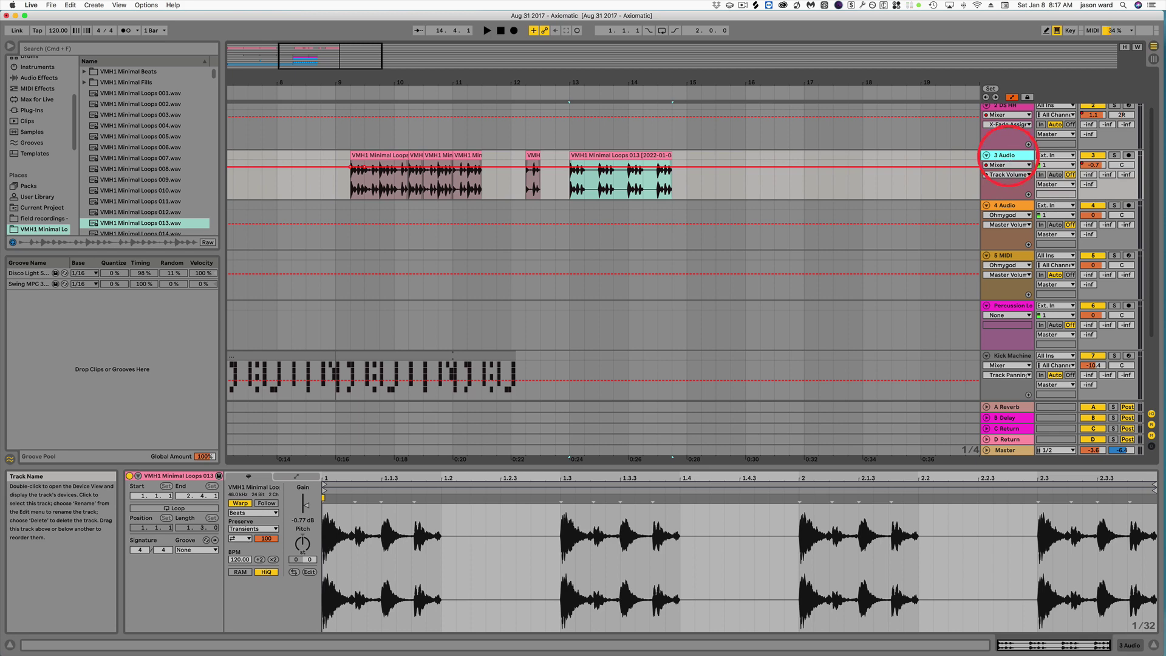
# Duplicate the whole 3 Audio track with its clips and automation, and undo the duplication.
pyautogui.press('super')
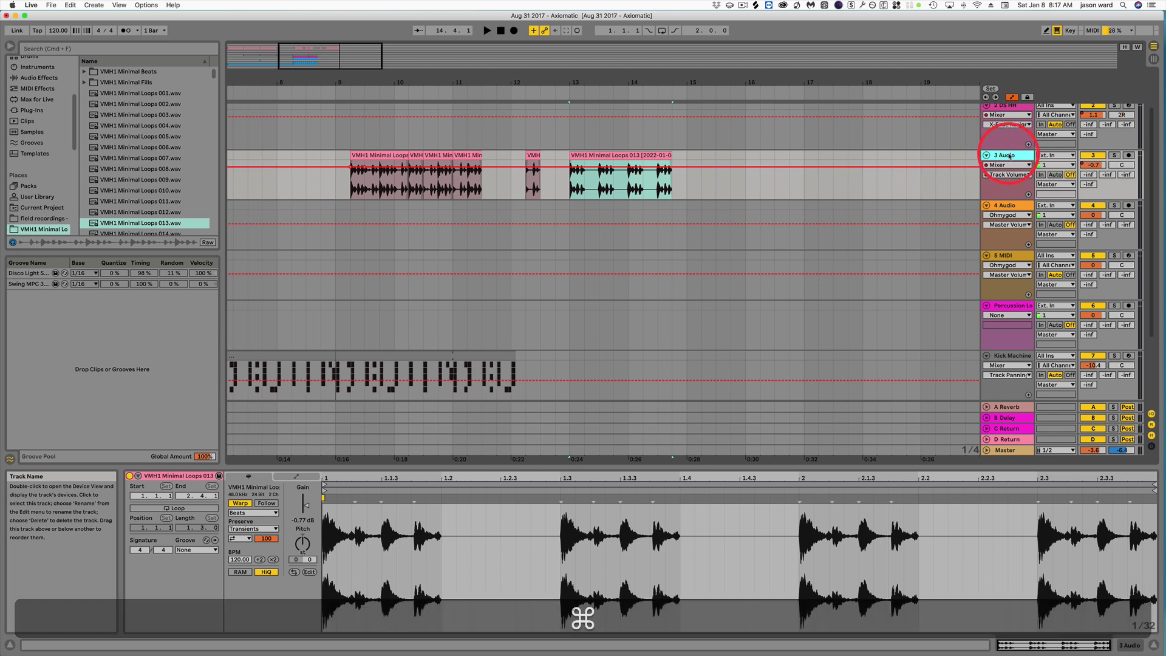
pyautogui.press('super+d')
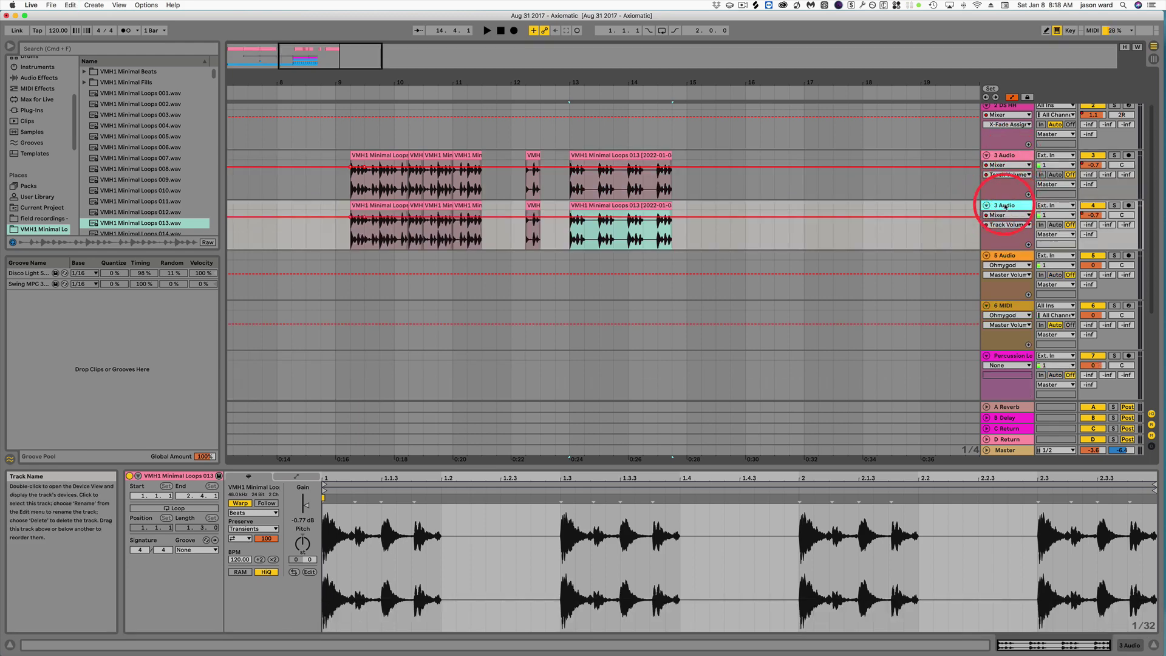
pyautogui.press('super+z')
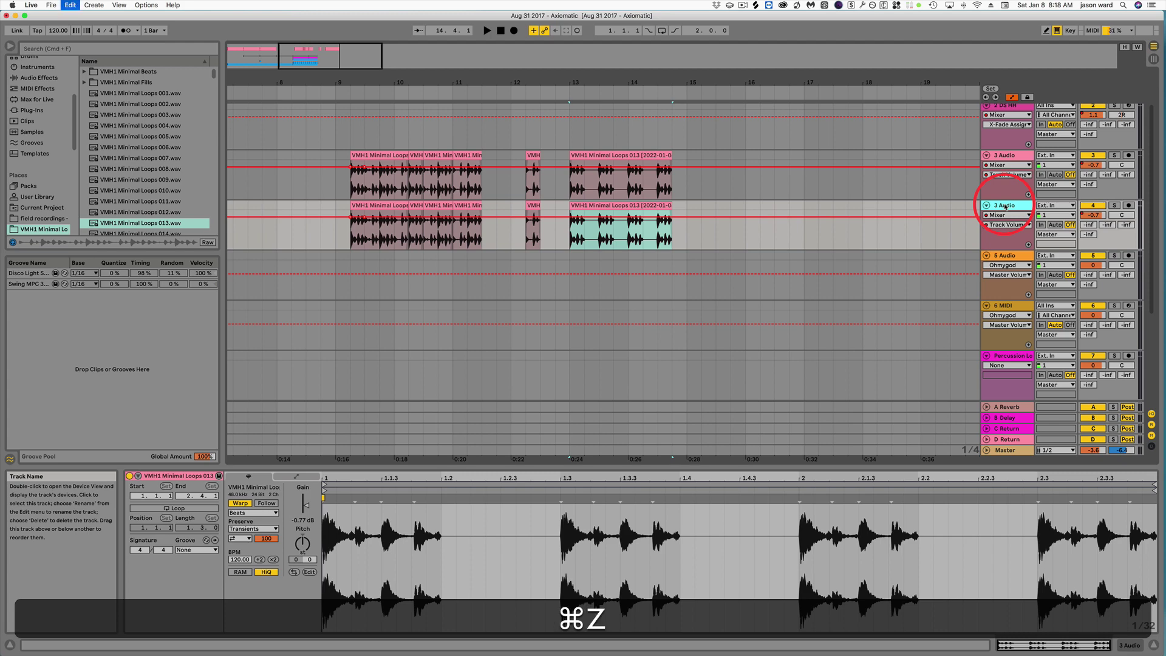
# Display the Kick Machine track's device chain through to its last effects.
pyautogui.scroll(-4, 1032, 211)
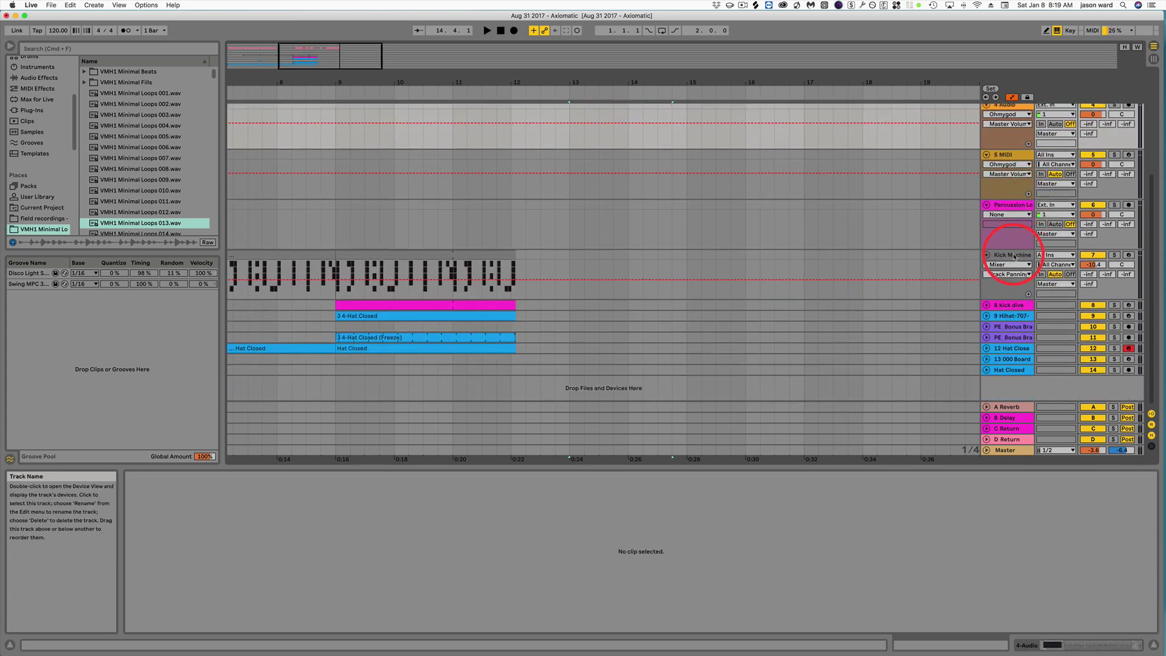
pyautogui.doubleClick(1013, 256)
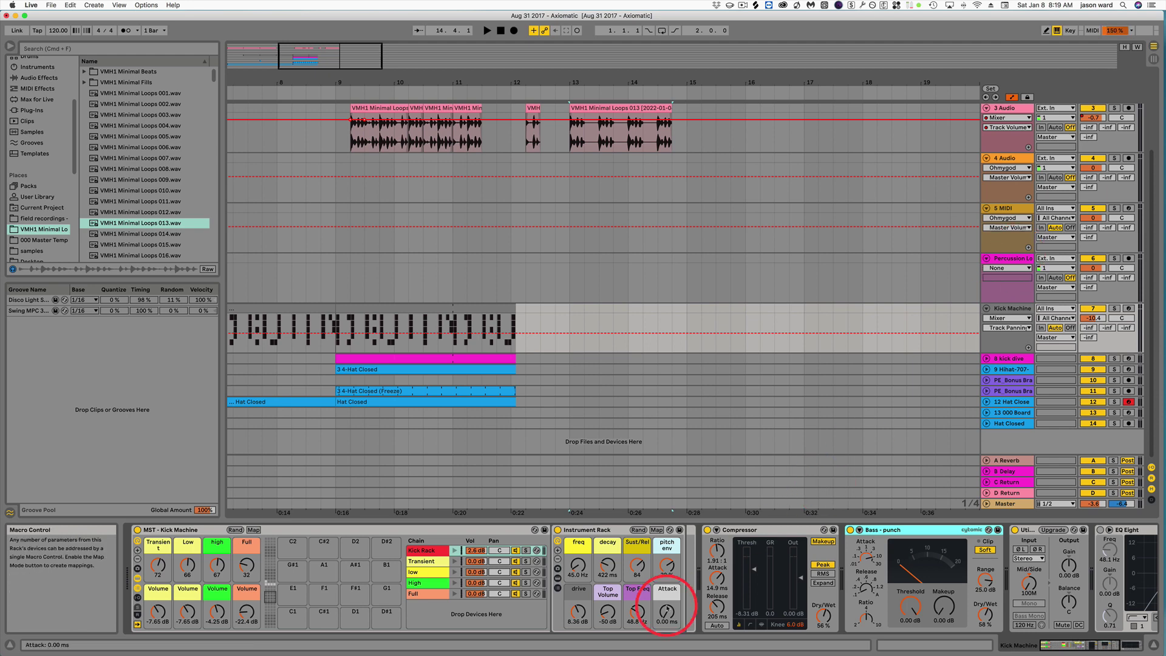
pyautogui.hscroll(10, 708, 595)
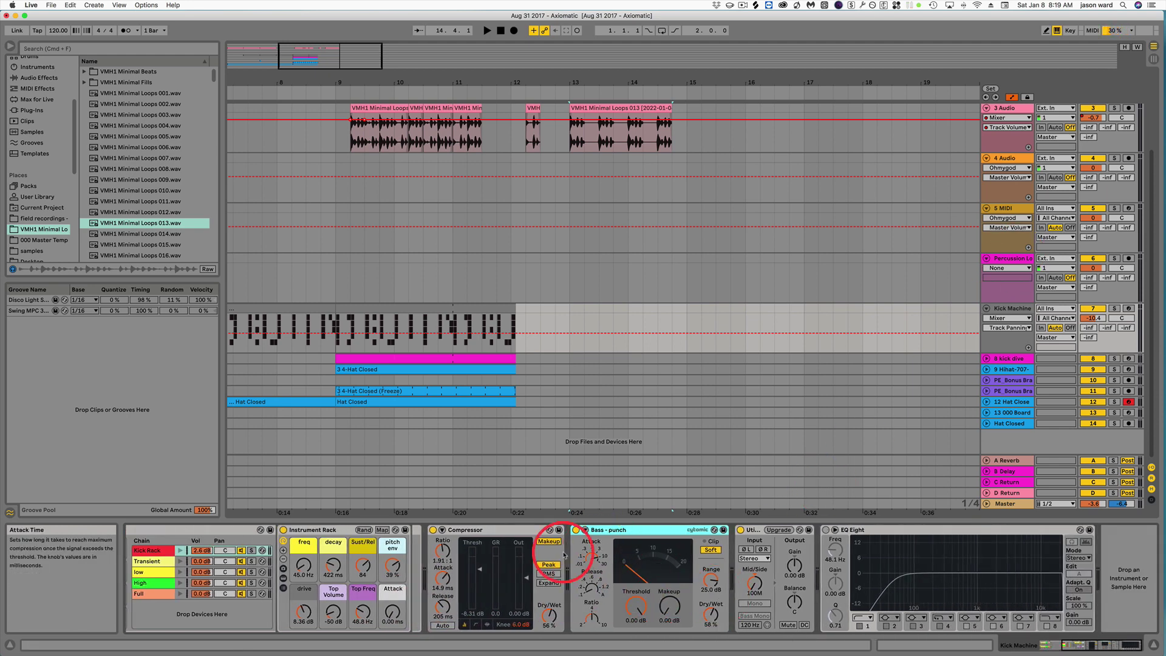
# Delete the Compressor from the Kick Machine track's device chain and restore it.
pyautogui.click(512, 530)
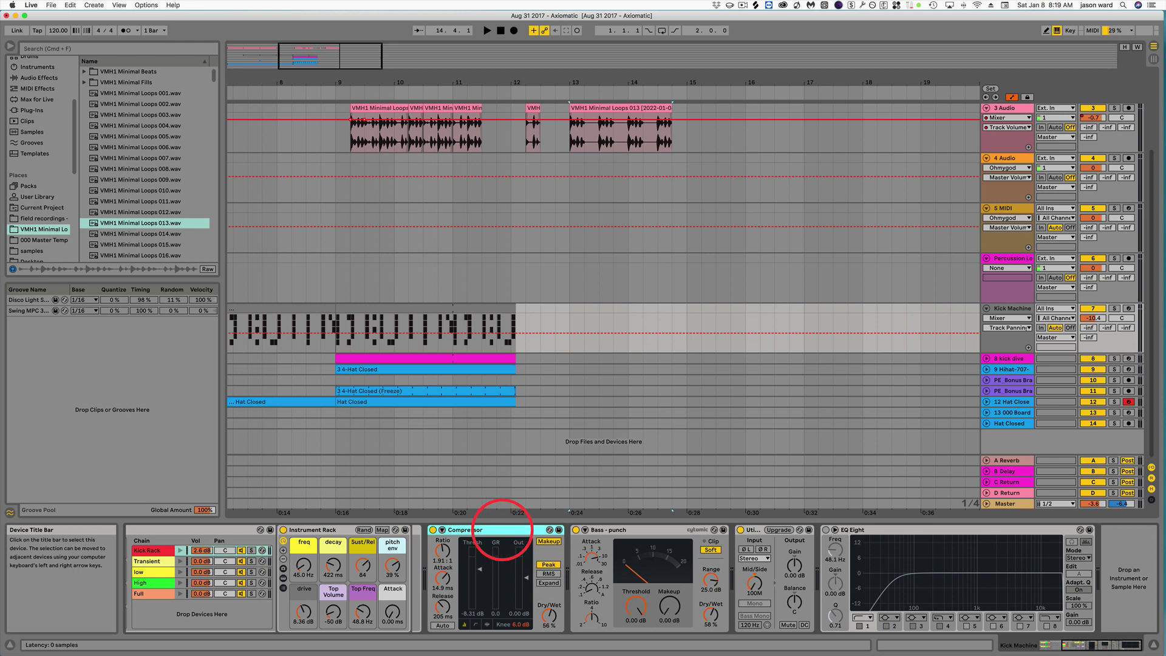
pyautogui.press('BackSpace')
pyautogui.press('super+z')
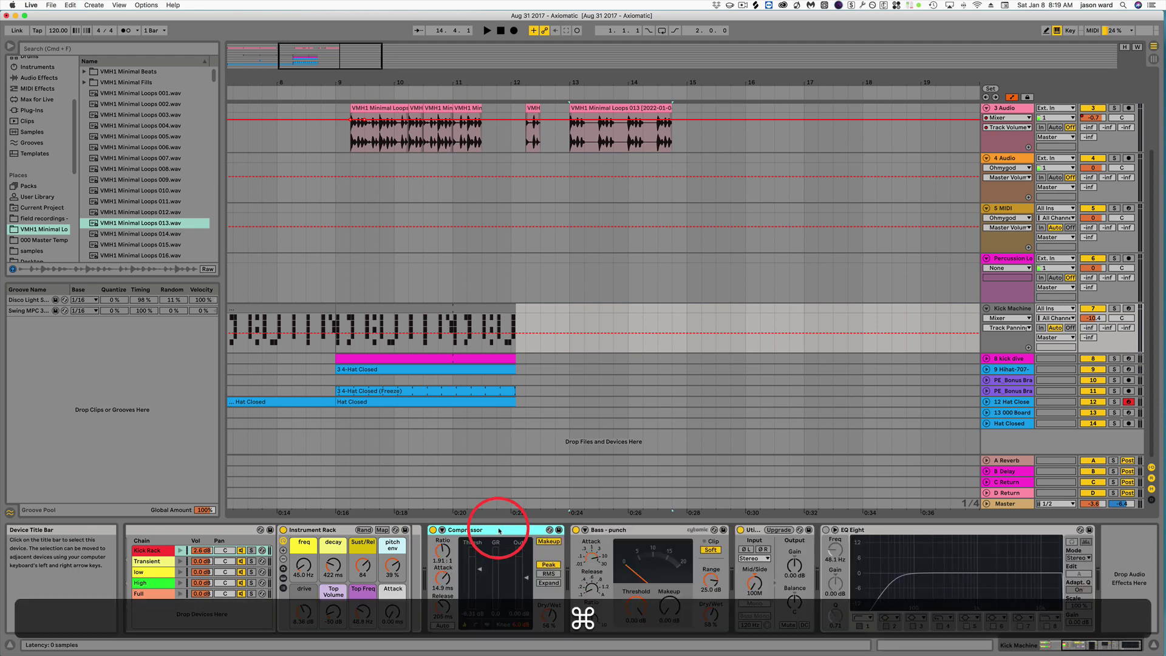
# Duplicate the Kick Machine track's Compressor and paste another copy of it at the end of the chain, after EQ Eight.
pyautogui.press('super+d')
pyautogui.press('super+c')
pyautogui.hscroll(3, 681, 530)
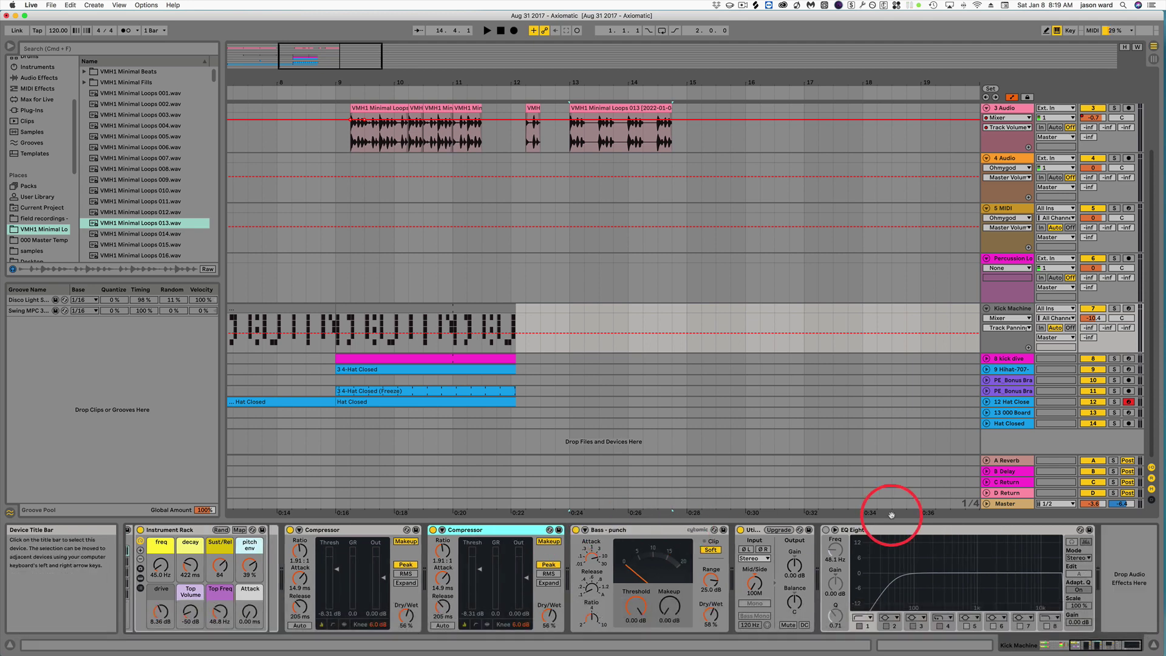
pyautogui.click(1131, 578)
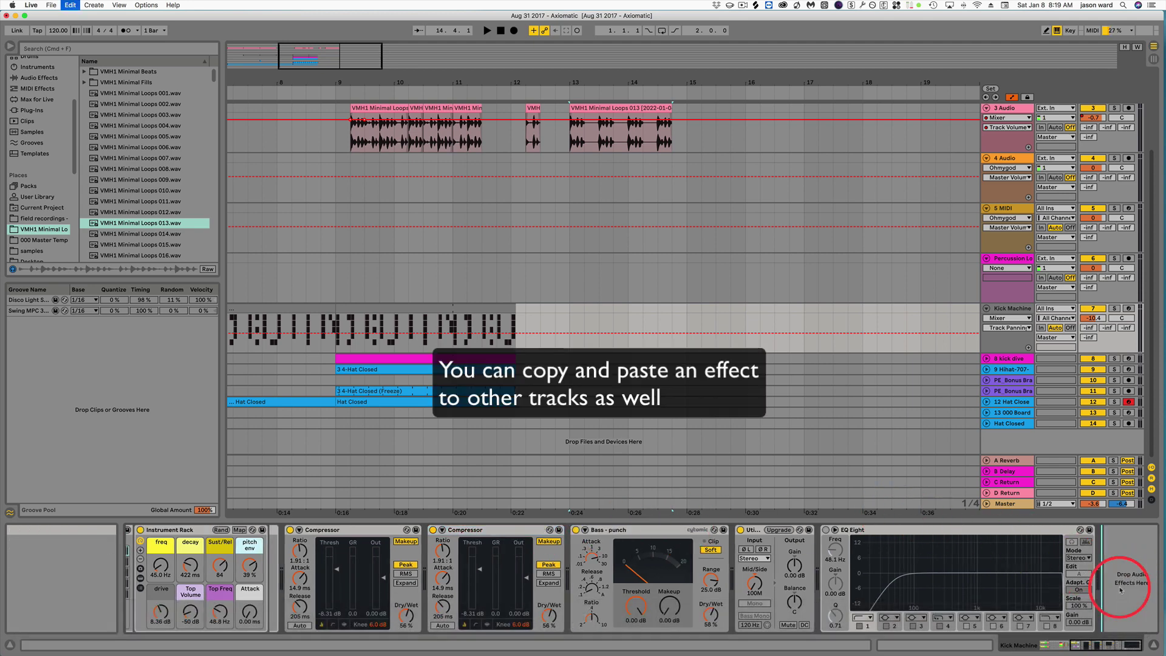
pyautogui.press('super+v')
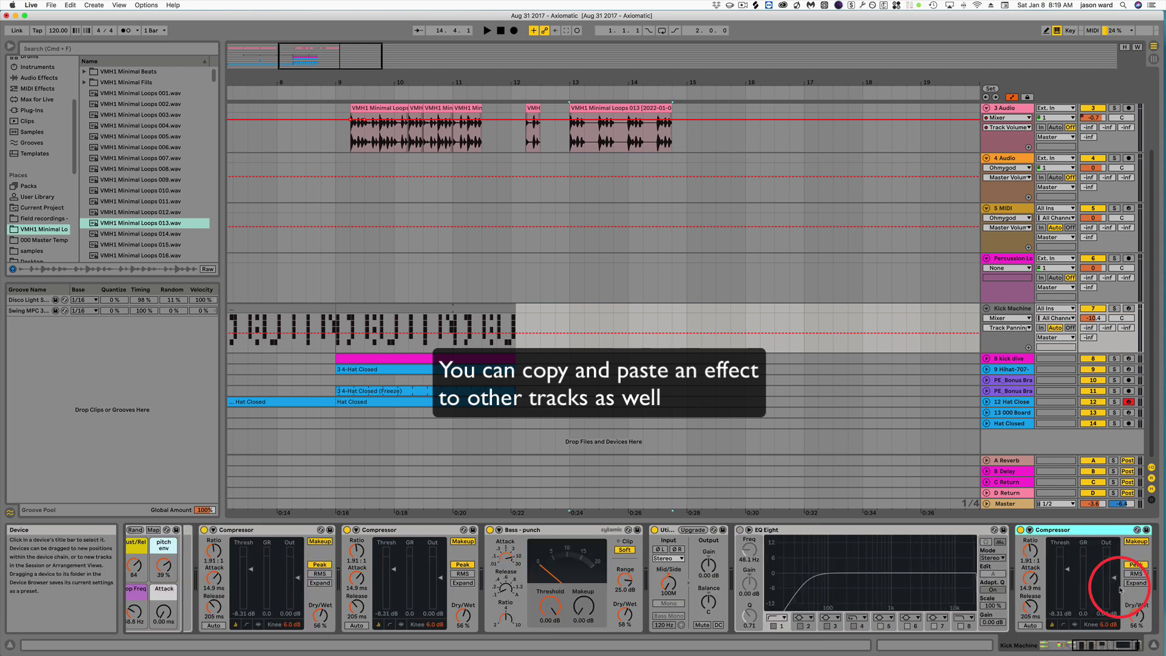
# Load the Operator instrument from the browser's Instruments category onto the empty 5 MIDI track.
pyautogui.click(1010, 207)
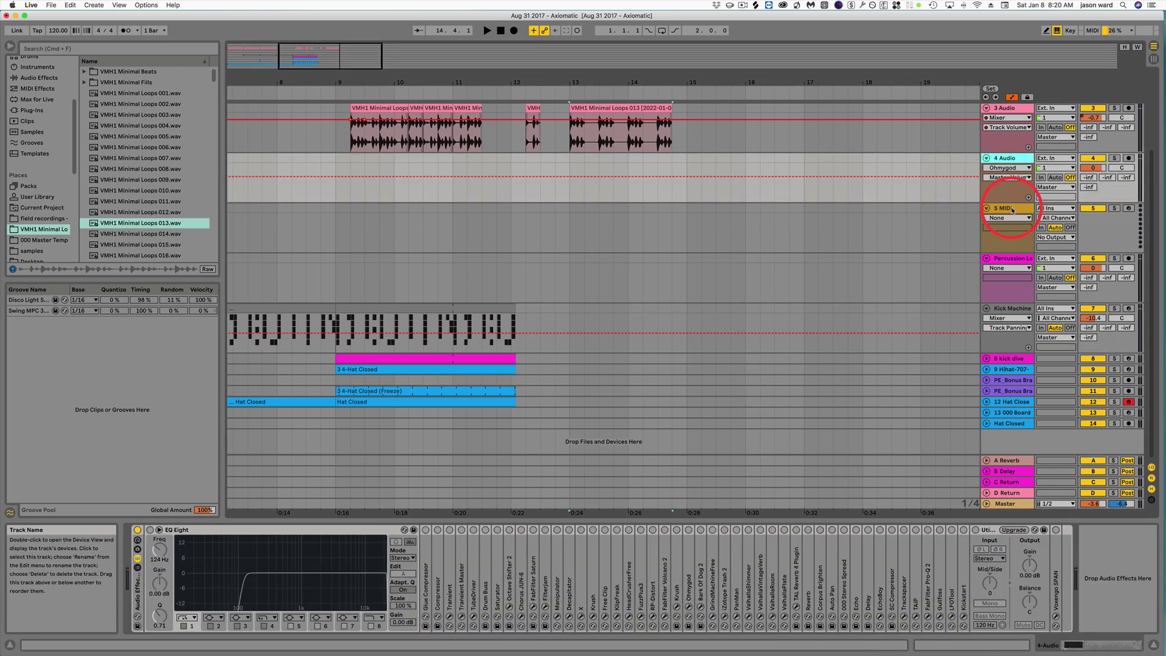
pyautogui.click(1011, 209)
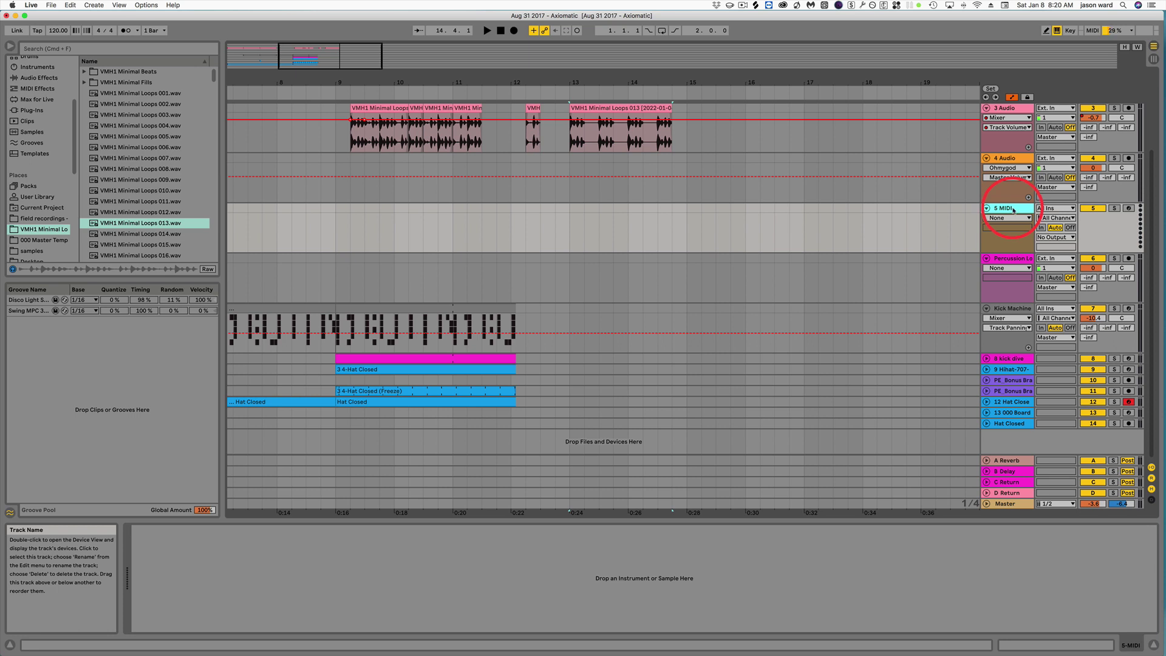
pyautogui.scroll(3, 48, 176)
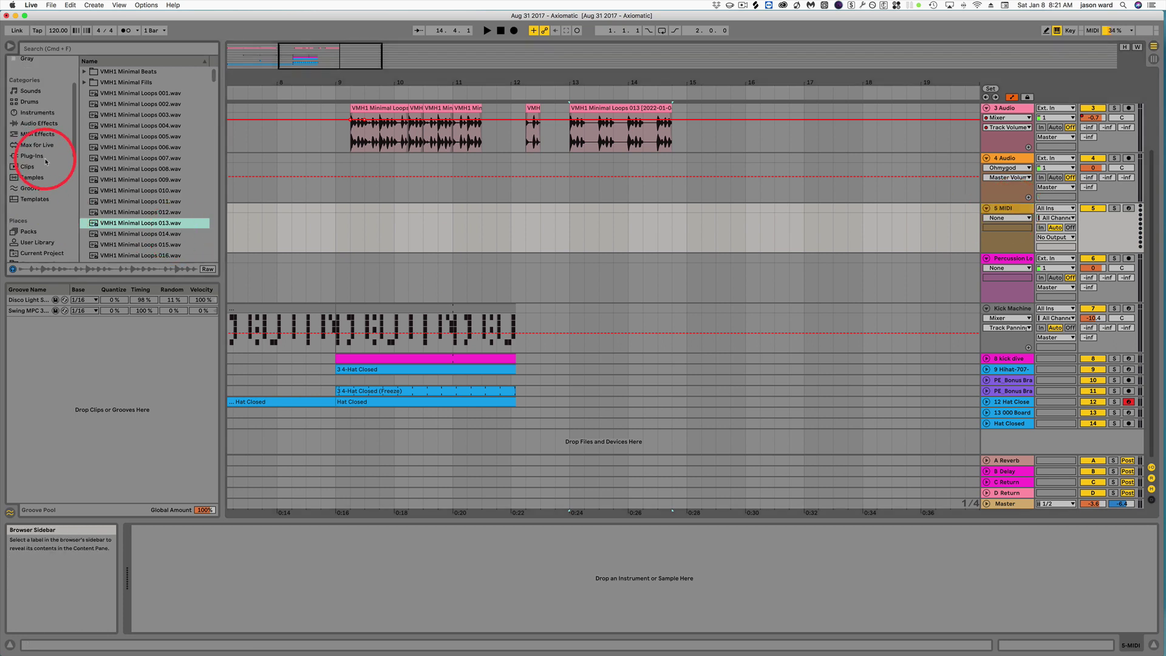
pyautogui.scroll(1, 42, 146)
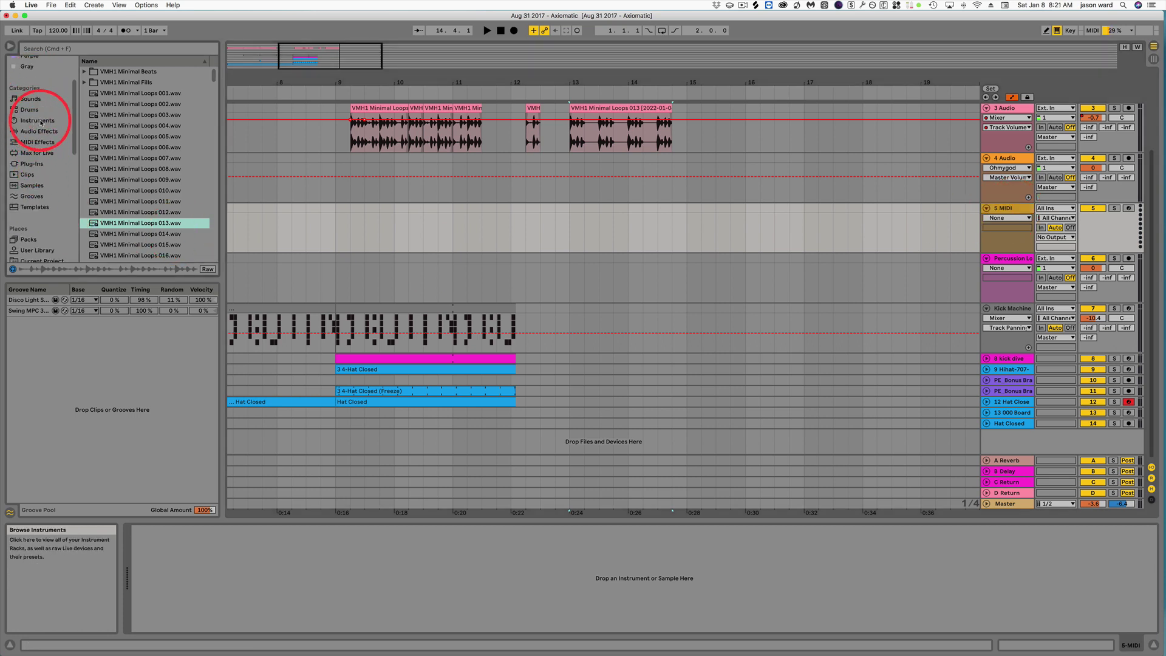
pyautogui.click(39, 121)
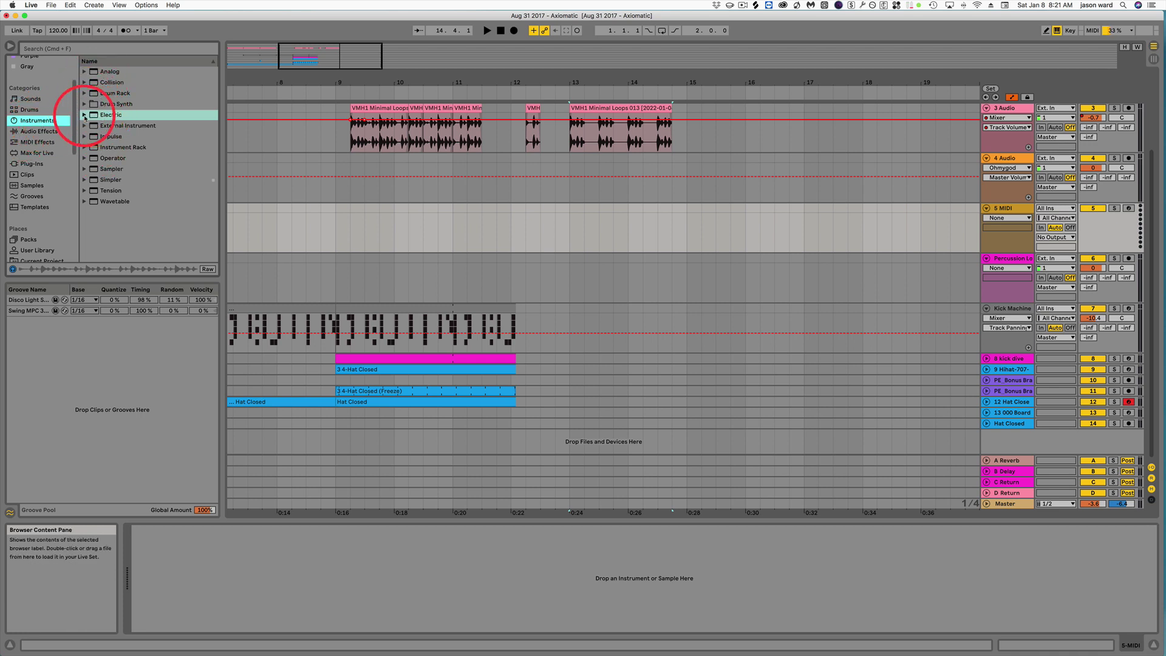
pyautogui.click(84, 115)
pyautogui.moveTo(121, 158)
pyautogui.mouseDown()
pyautogui.moveTo(133, 173)
pyautogui.moveTo(383, 233)
pyautogui.moveTo(192, 200)
pyautogui.moveTo(110, 159)
pyautogui.mouseUp()
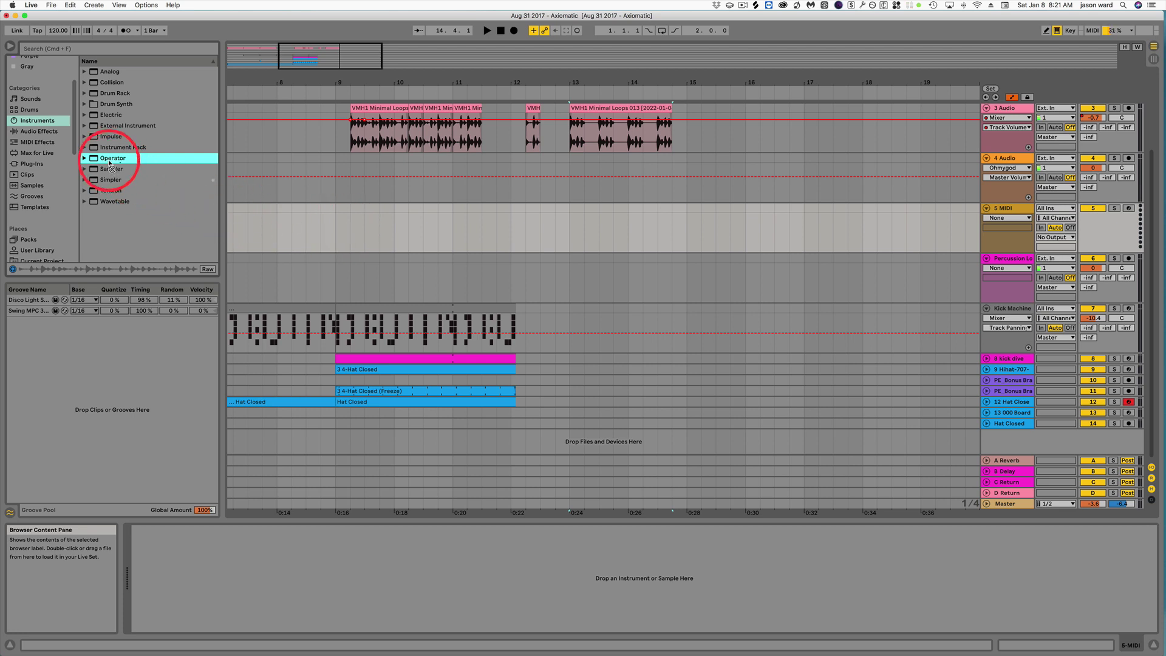
pyautogui.click(1001, 210)
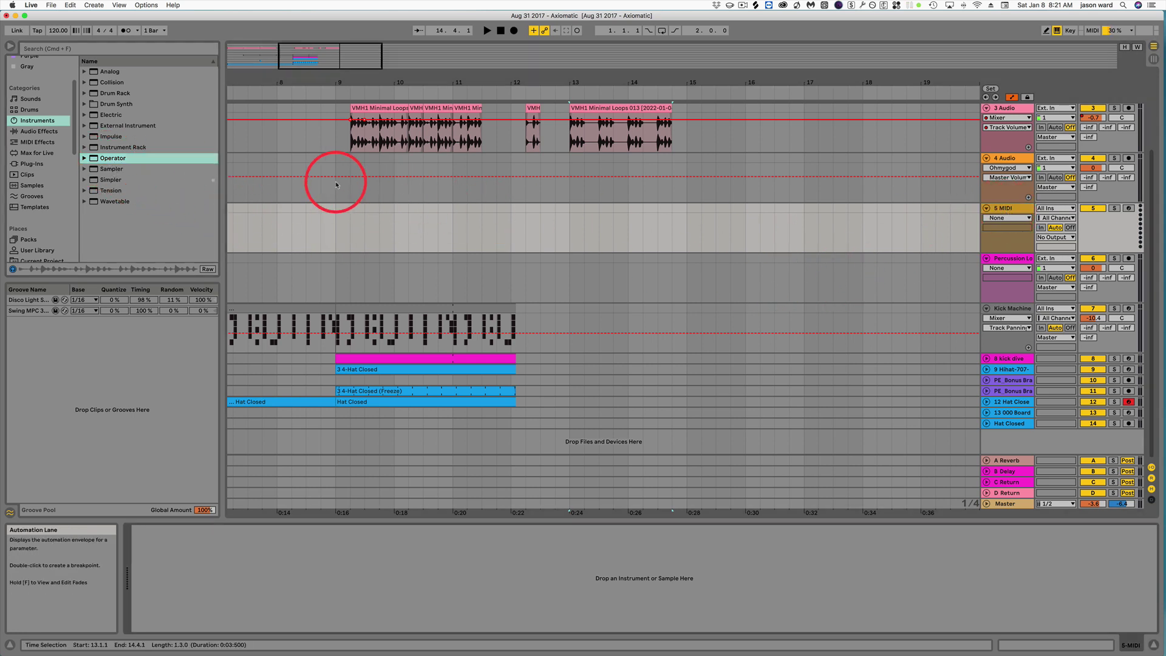
pyautogui.moveTo(94, 160); pyautogui.dragTo(221, 570)
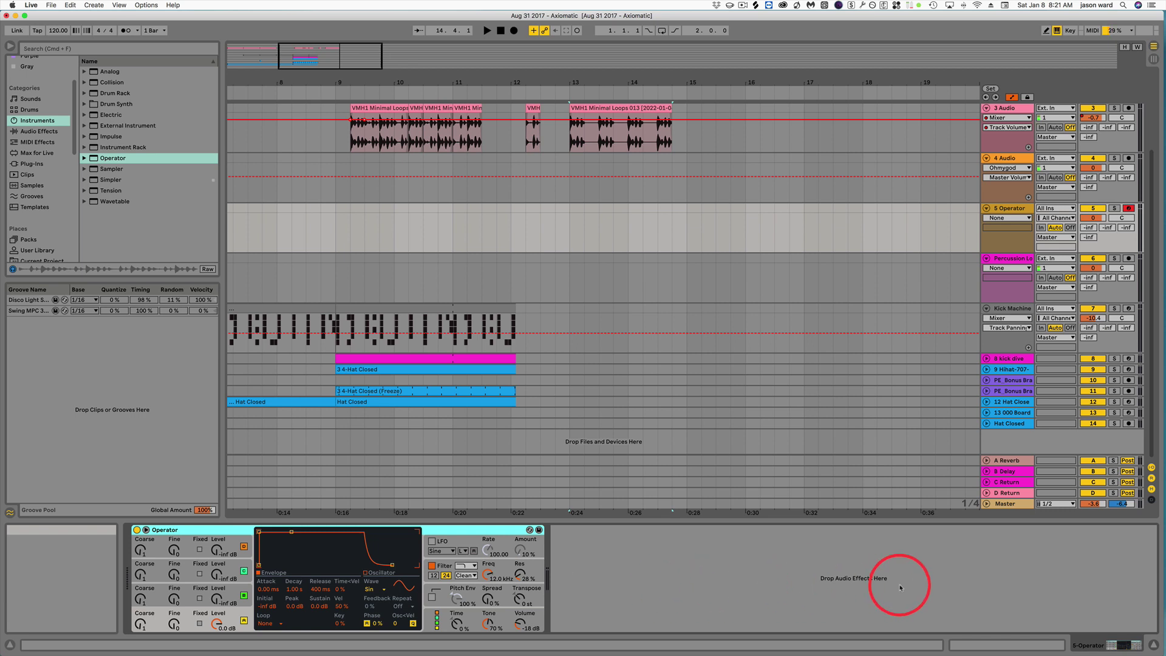
# Add the Reverb audio effect from the Reverb & Resonance category after Operator in the track's device chain.
pyautogui.click(40, 131)
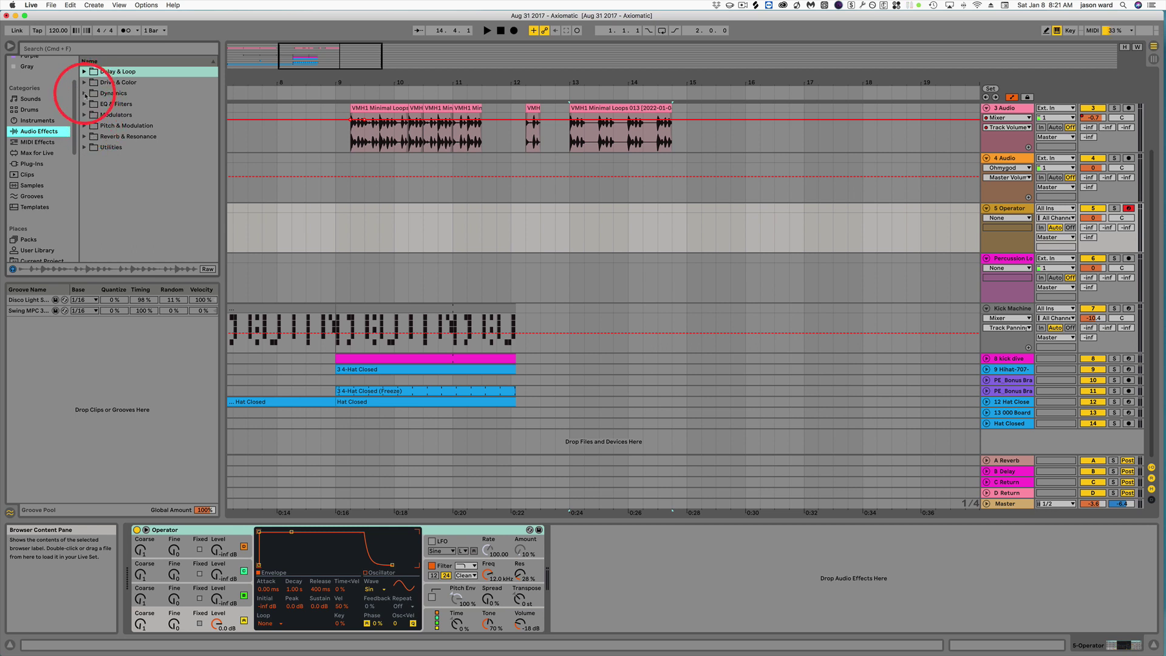
pyautogui.click(84, 136)
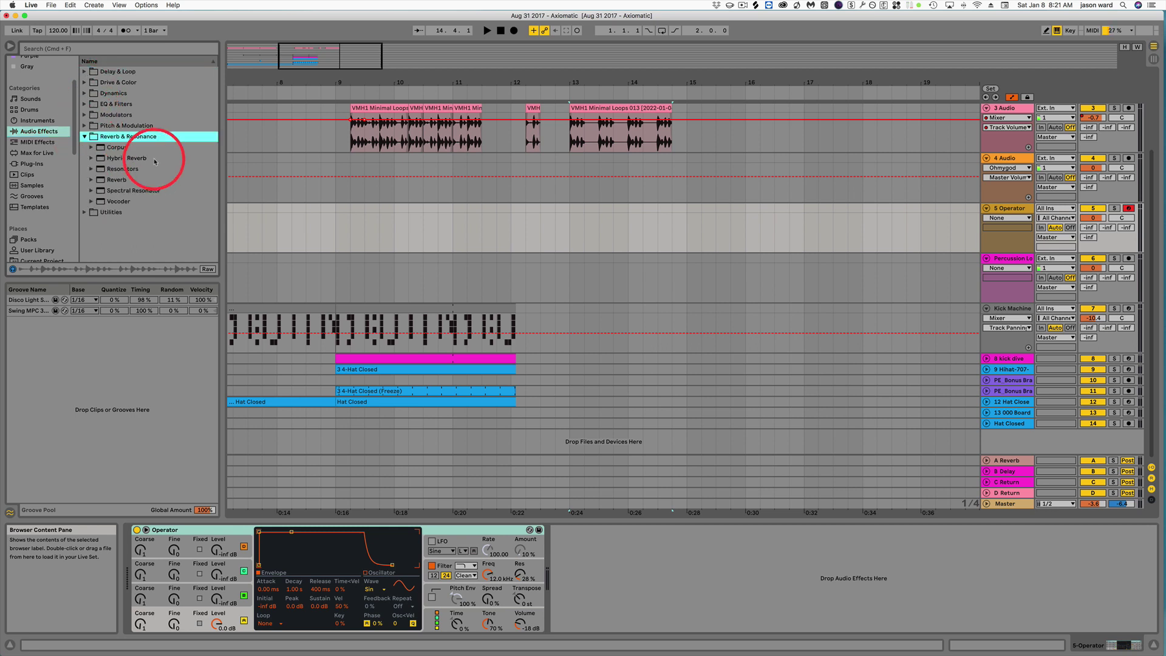
pyautogui.moveTo(101, 182); pyautogui.dragTo(598, 566)
pyautogui.moveTo(598, 565); pyautogui.dragTo(596, 566)
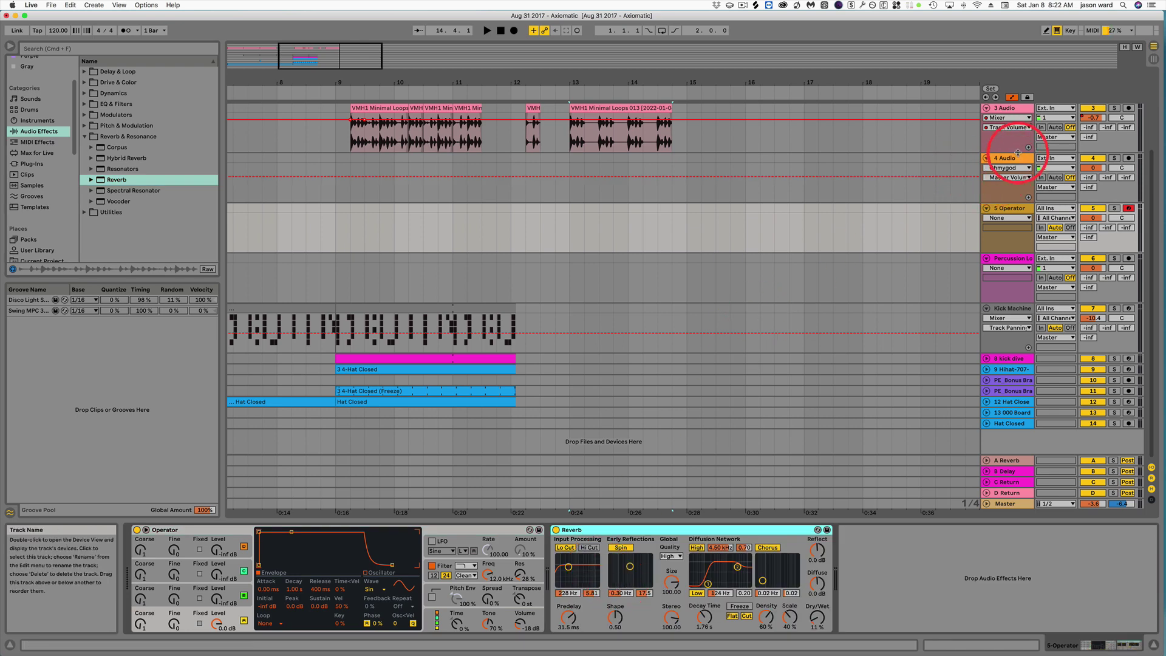
# Select the 4 Audio track and open the SP-1200 bass drum folder of 808 From Mars, within 000 Drums in the samples folder.
pyautogui.click(1015, 159)
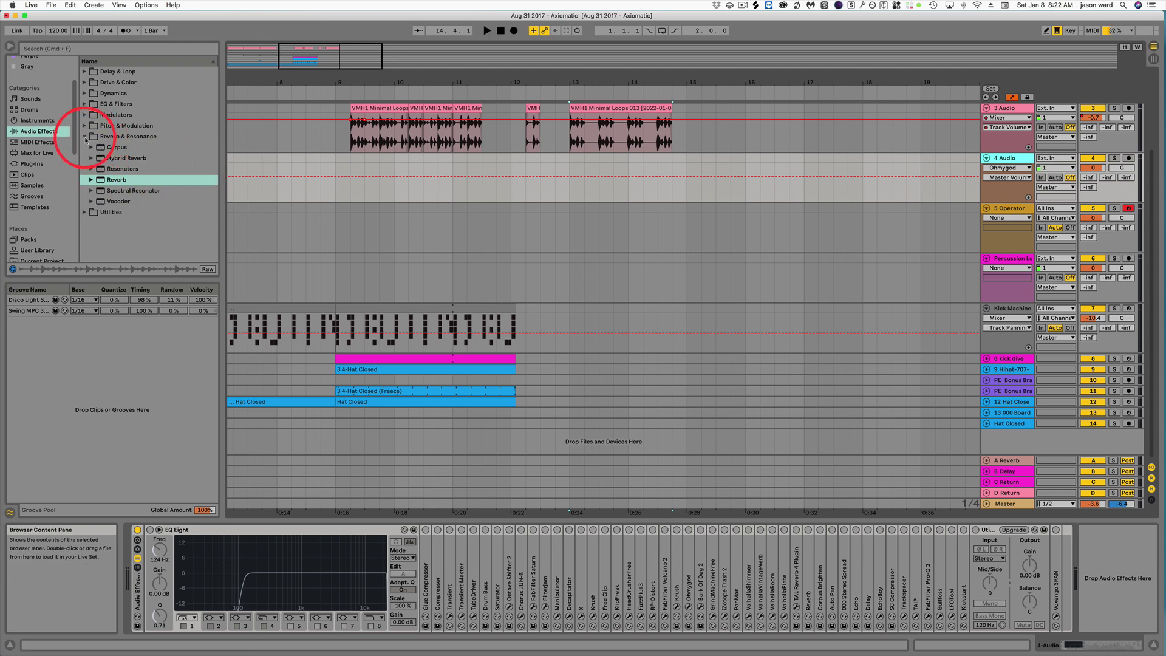
pyautogui.click(85, 137)
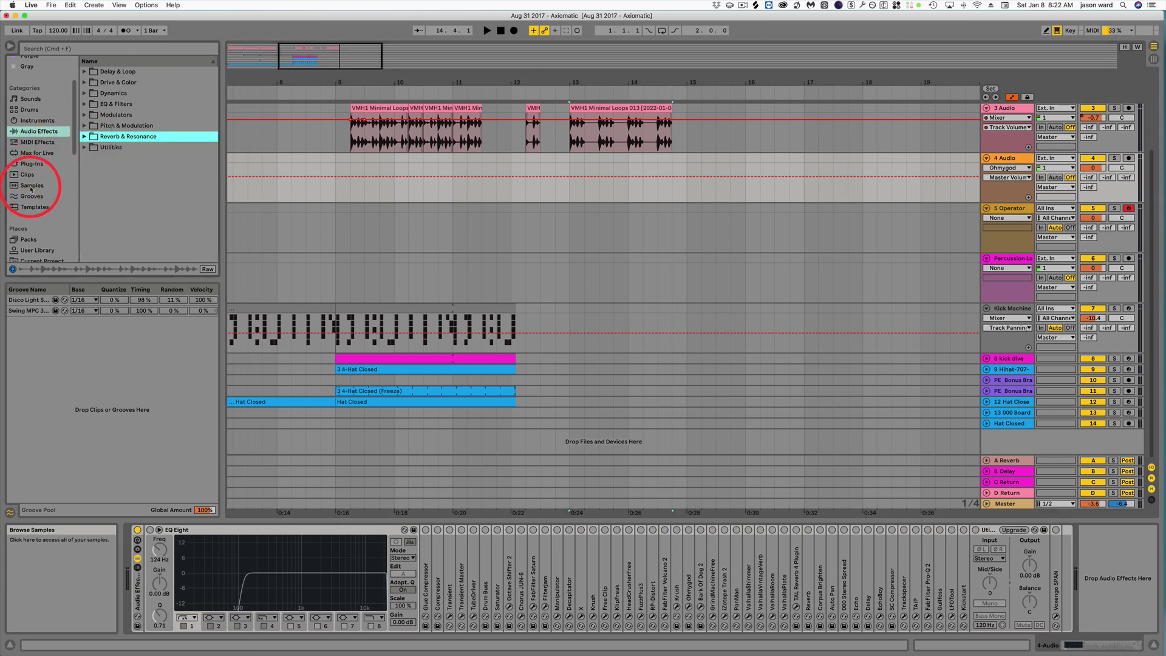
pyautogui.scroll(-8, 31, 189)
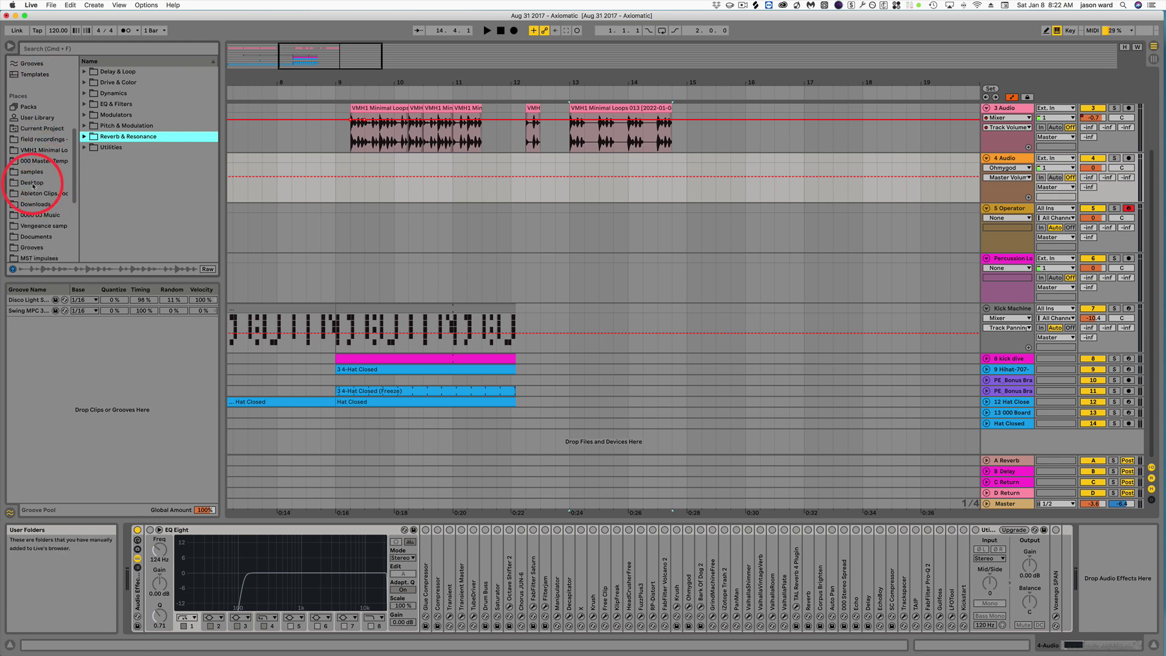
pyautogui.scroll(6, 32, 172)
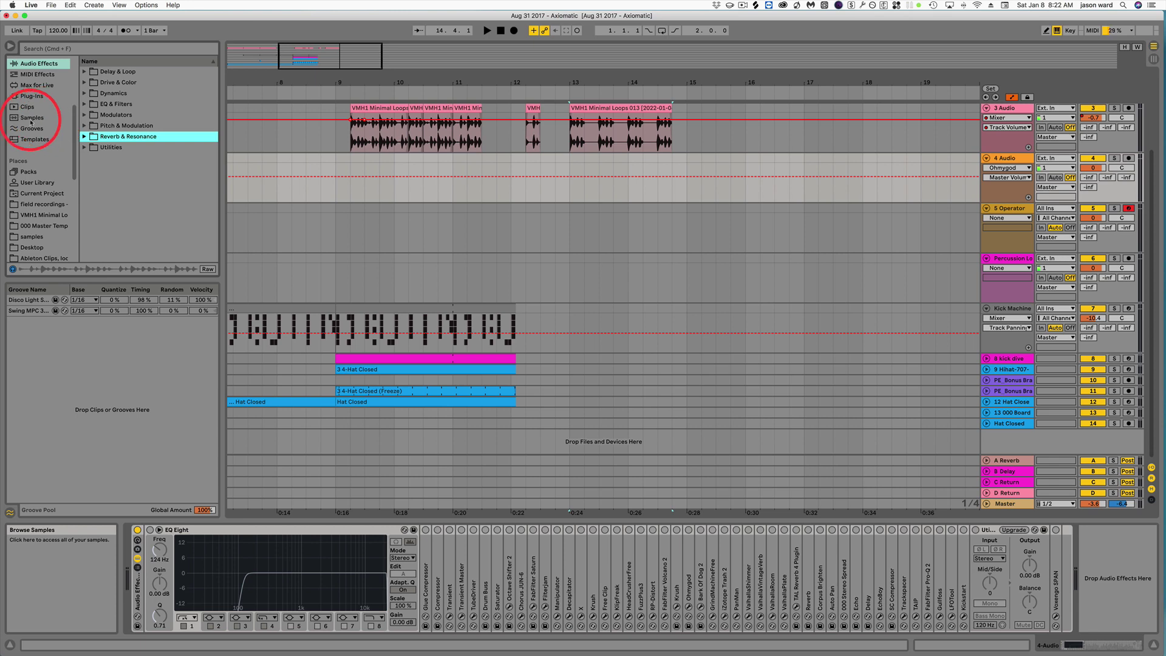
pyautogui.scroll(-4, 31, 158)
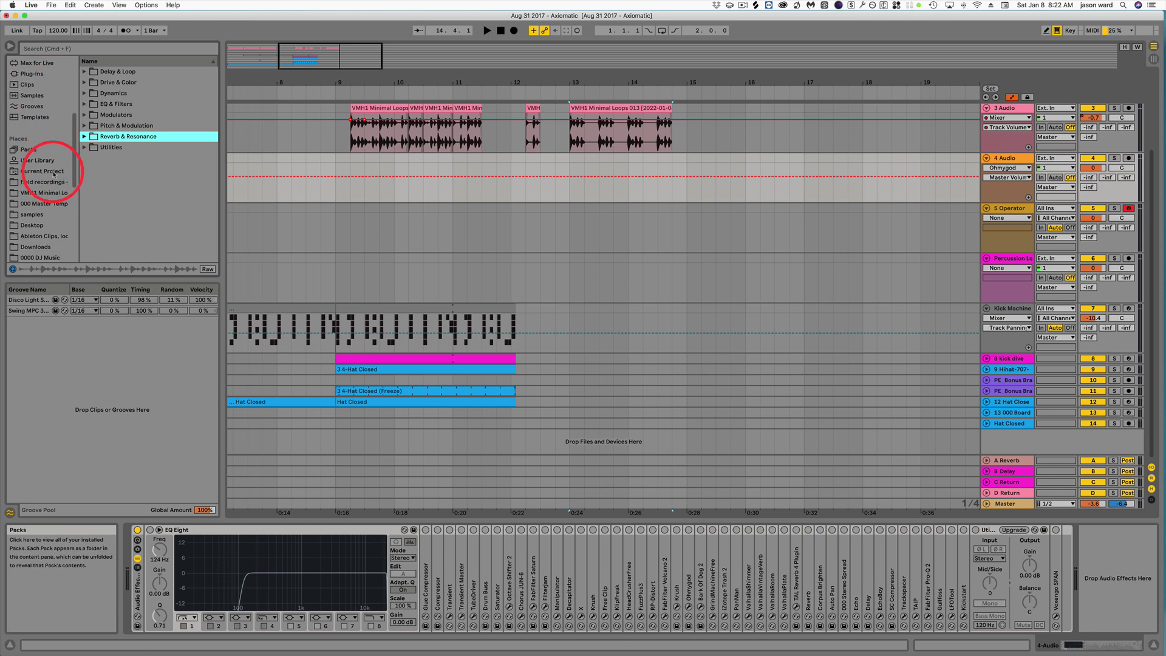
pyautogui.click(27, 191)
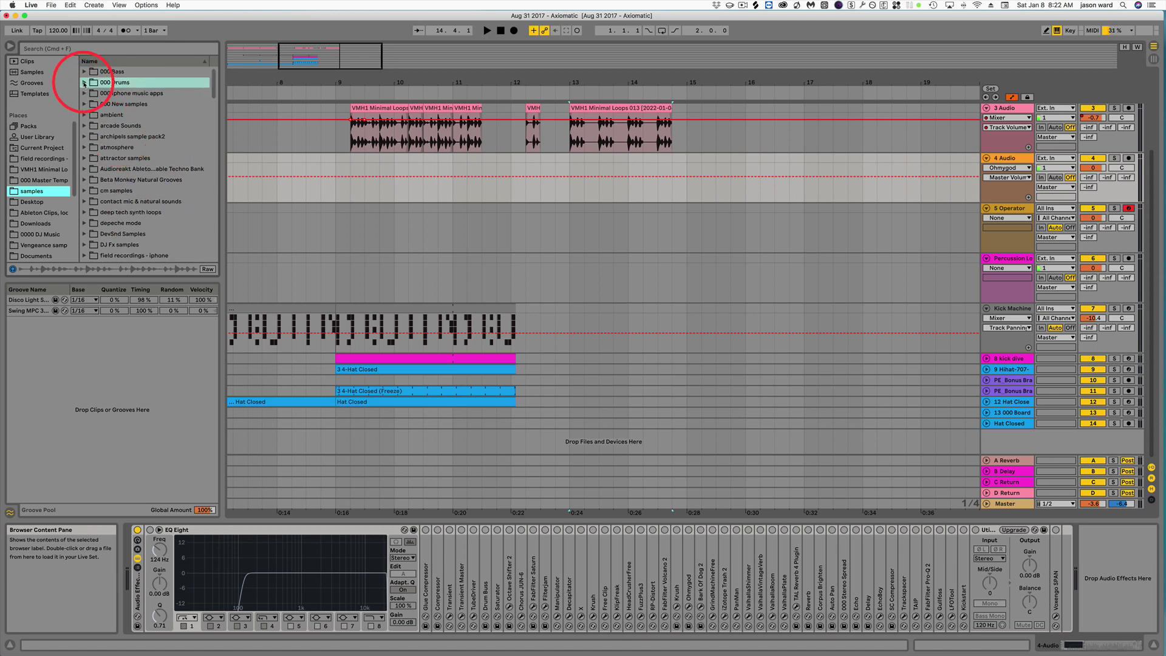
pyautogui.click(85, 82)
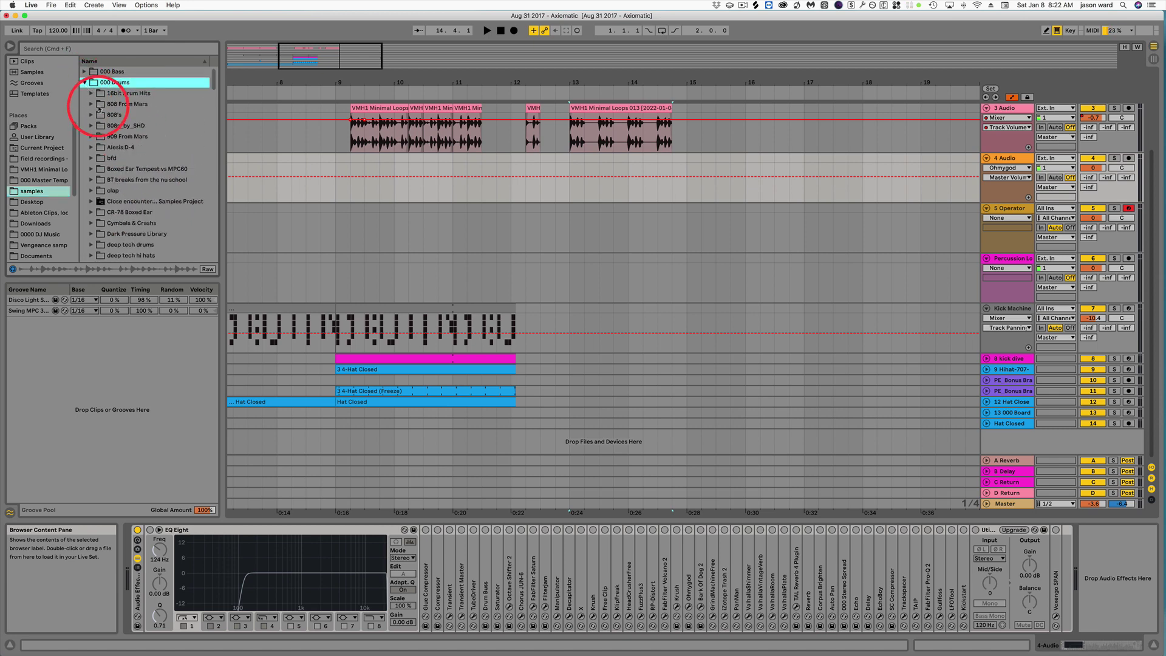
pyautogui.click(91, 105)
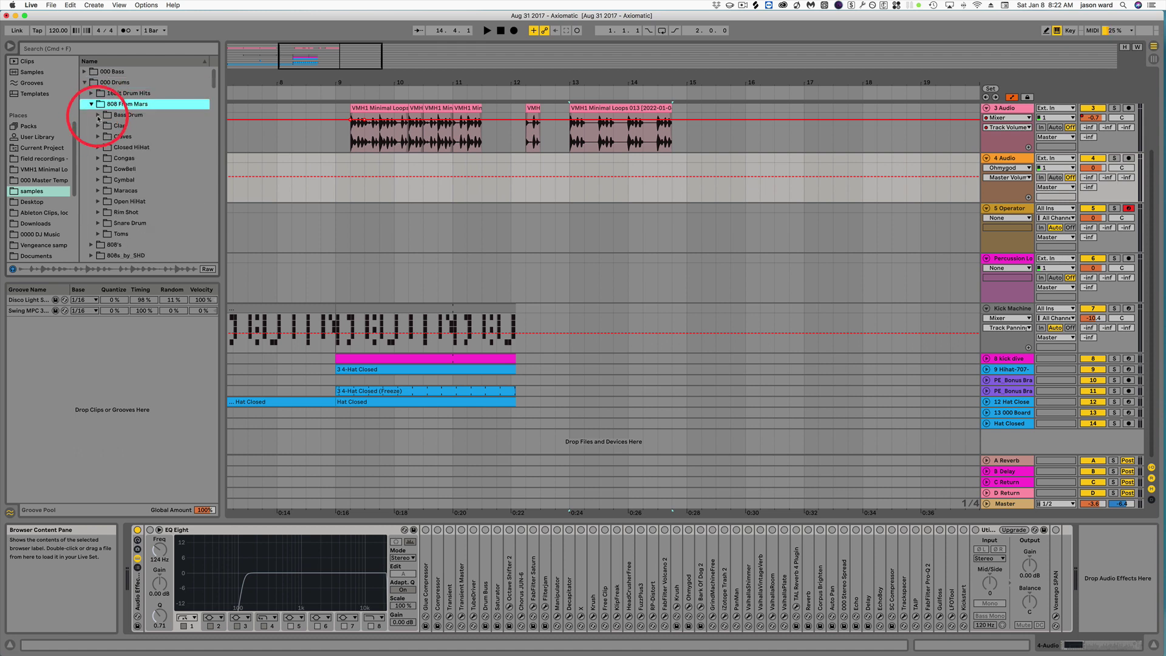
pyautogui.click(98, 115)
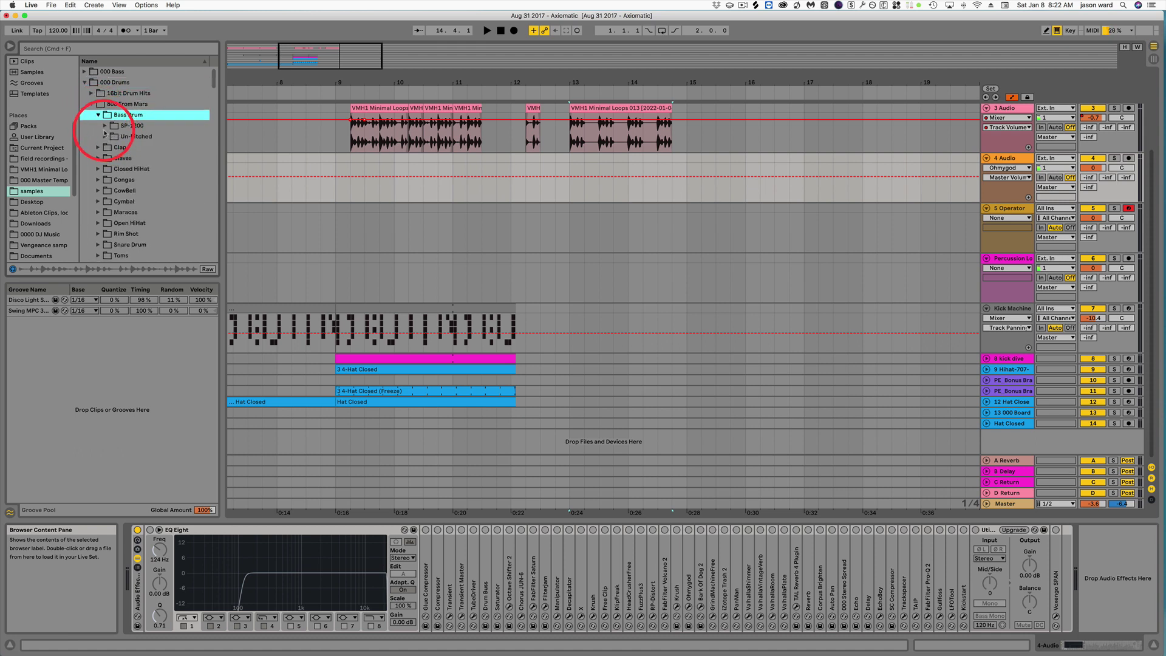
pyautogui.click(105, 127)
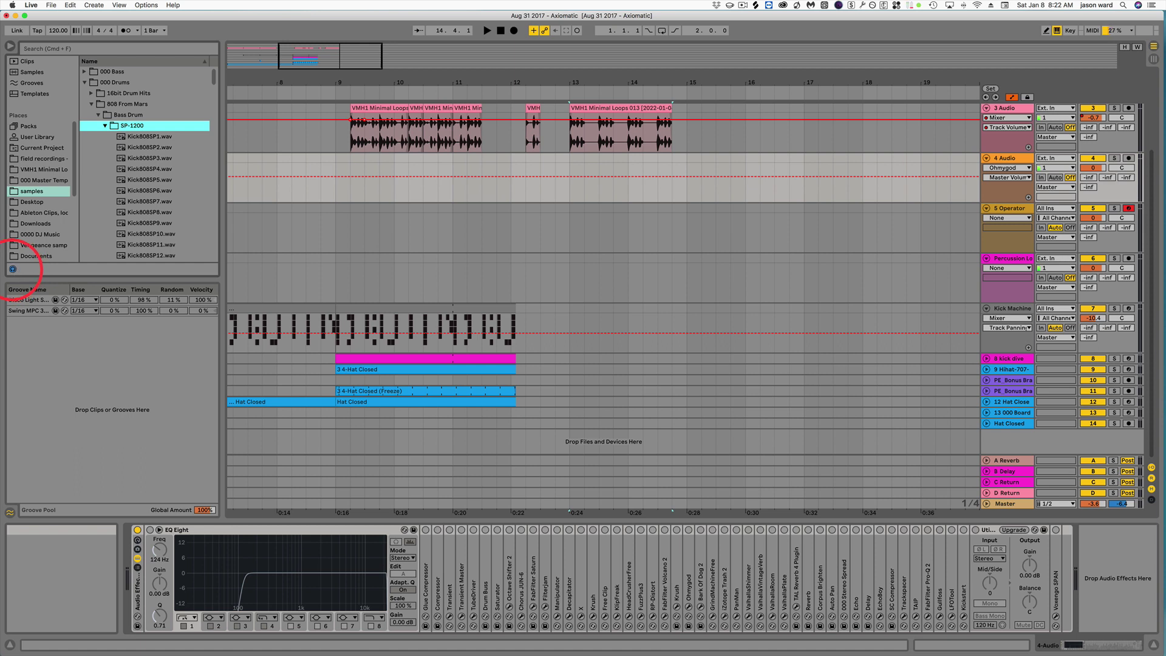
# Place the Kick808SP1.wav sample at bar 9 on the 4 Audio track and delete the clip.
pyautogui.click(140, 147)
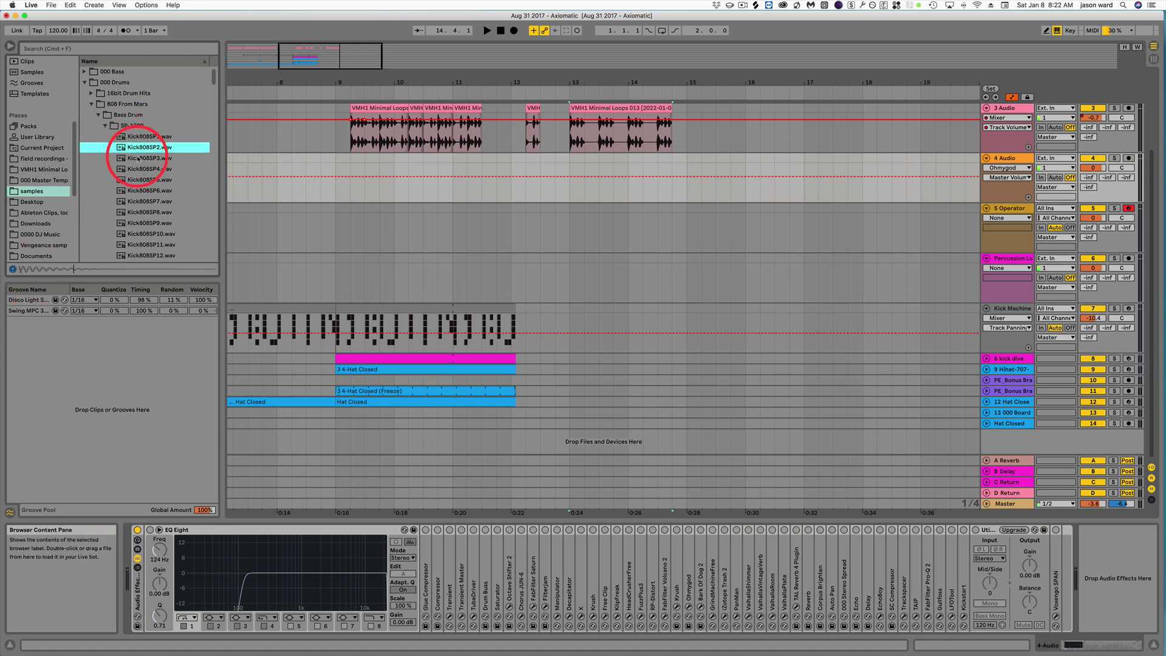
pyautogui.click(139, 159)
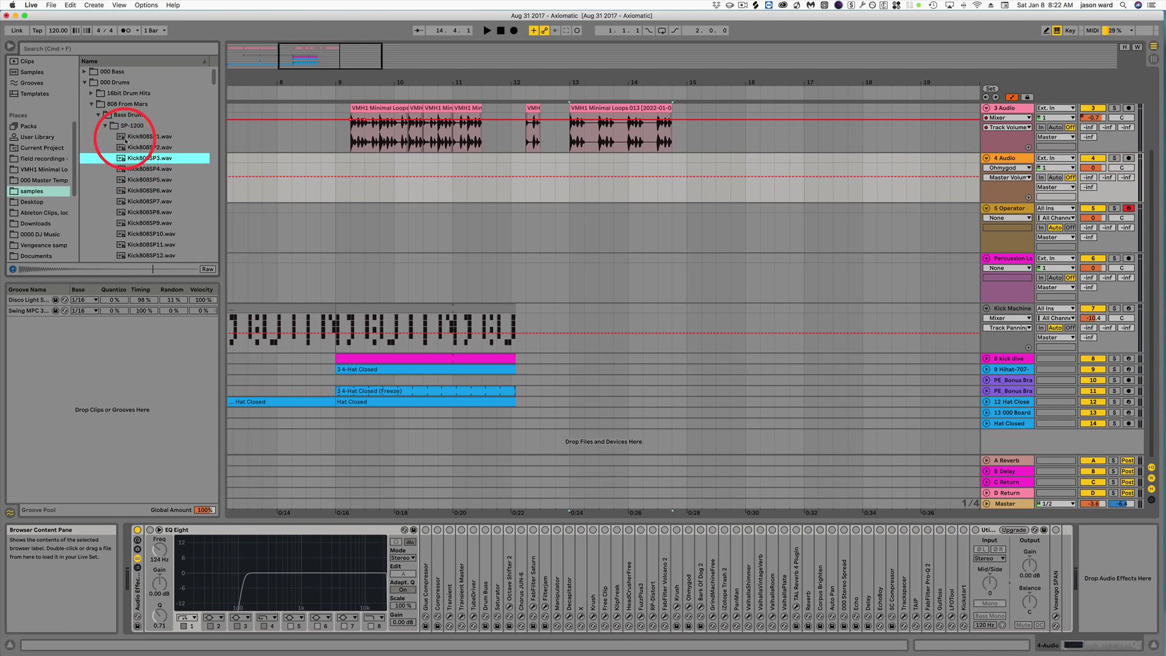
pyautogui.moveTo(144, 137); pyautogui.dragTo(339, 172)
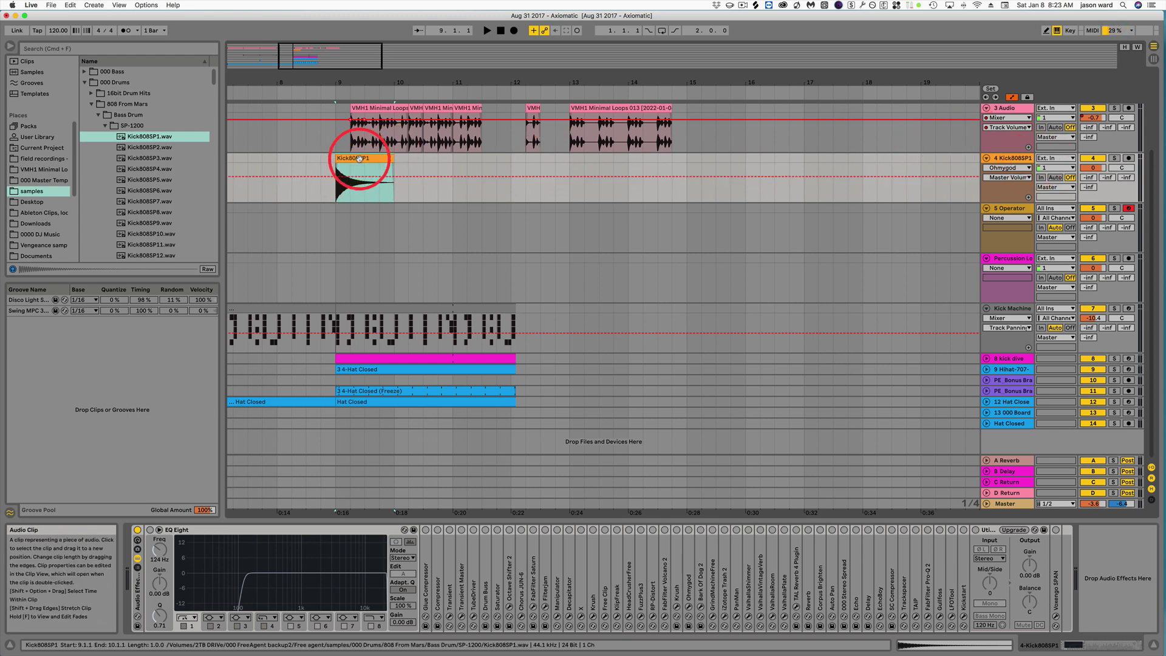
pyautogui.press('BackSpace')
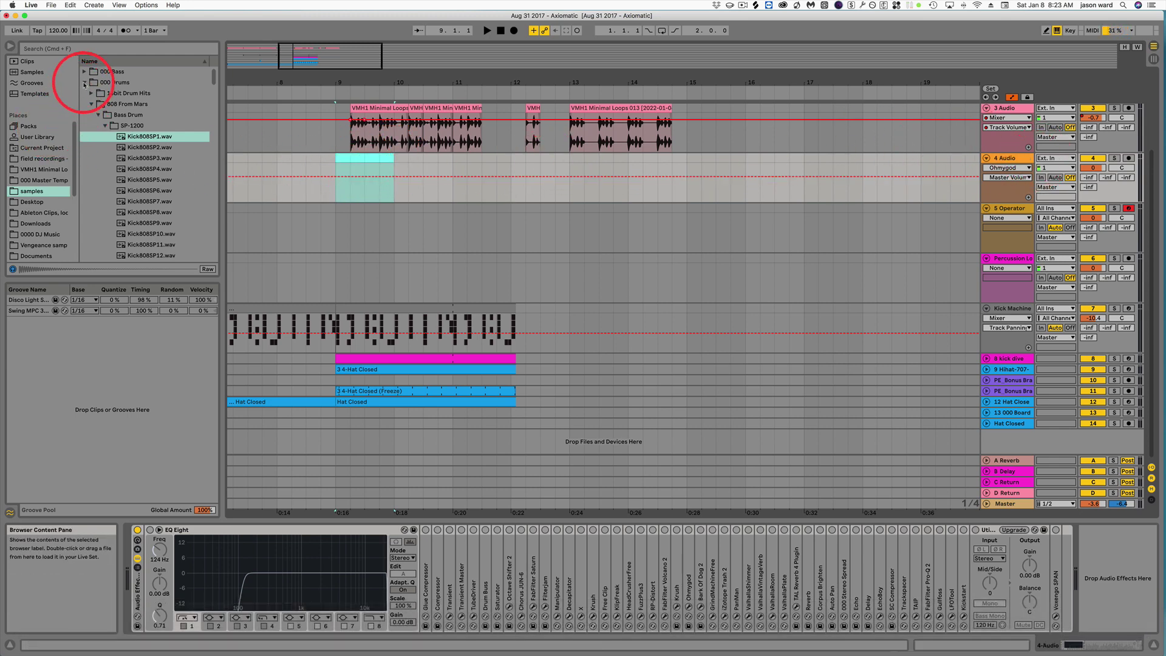
# Place VMH1 Minimal Loops 013.wav from its sample folder at 8.3.1 on the 4 Audio track and delete the clip.
pyautogui.click(84, 83)
pyautogui.scroll(-2, 43, 221)
pyautogui.scroll(-10, 53, 200)
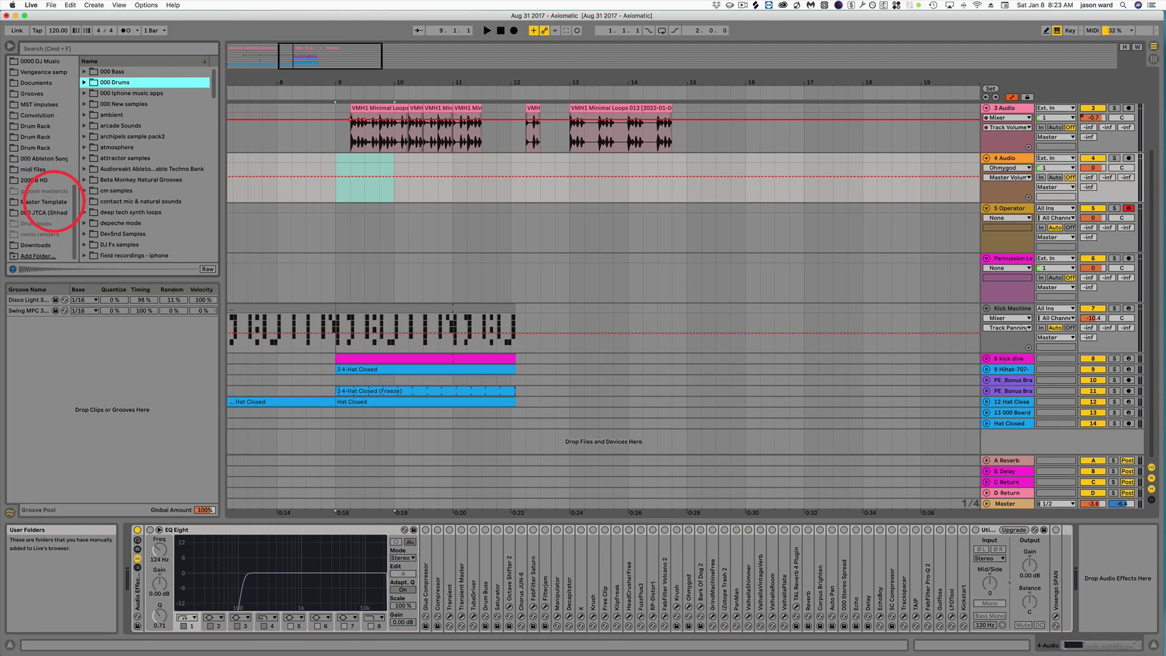
pyautogui.scroll(6, 49, 182)
pyautogui.click(45, 88)
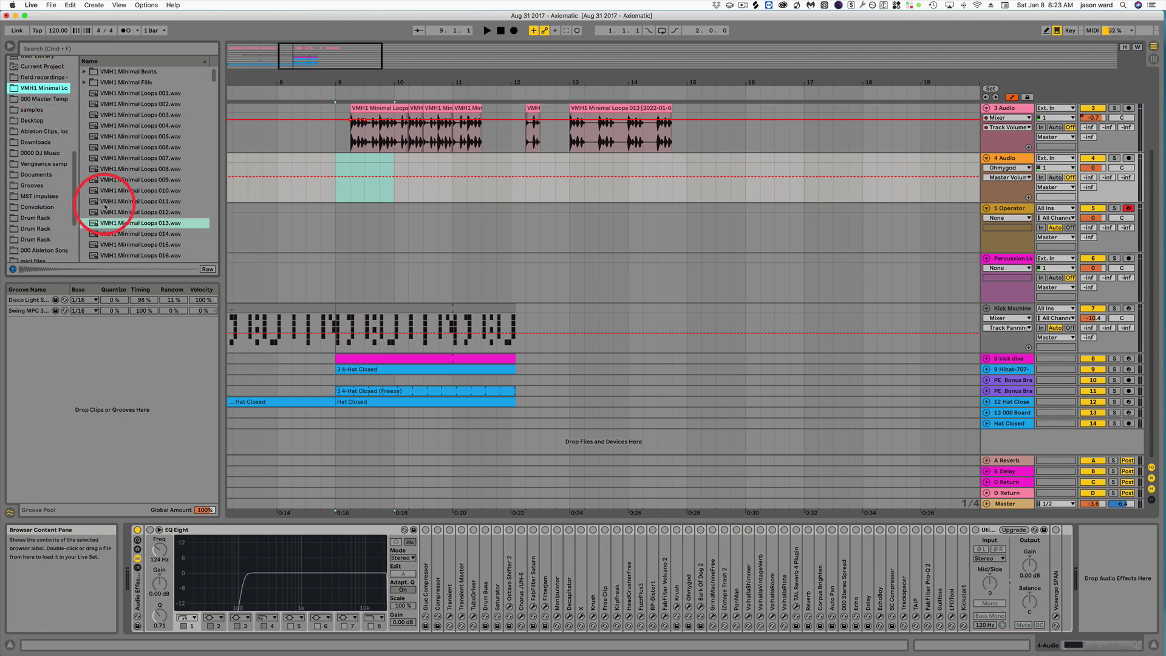
pyautogui.click(94, 225)
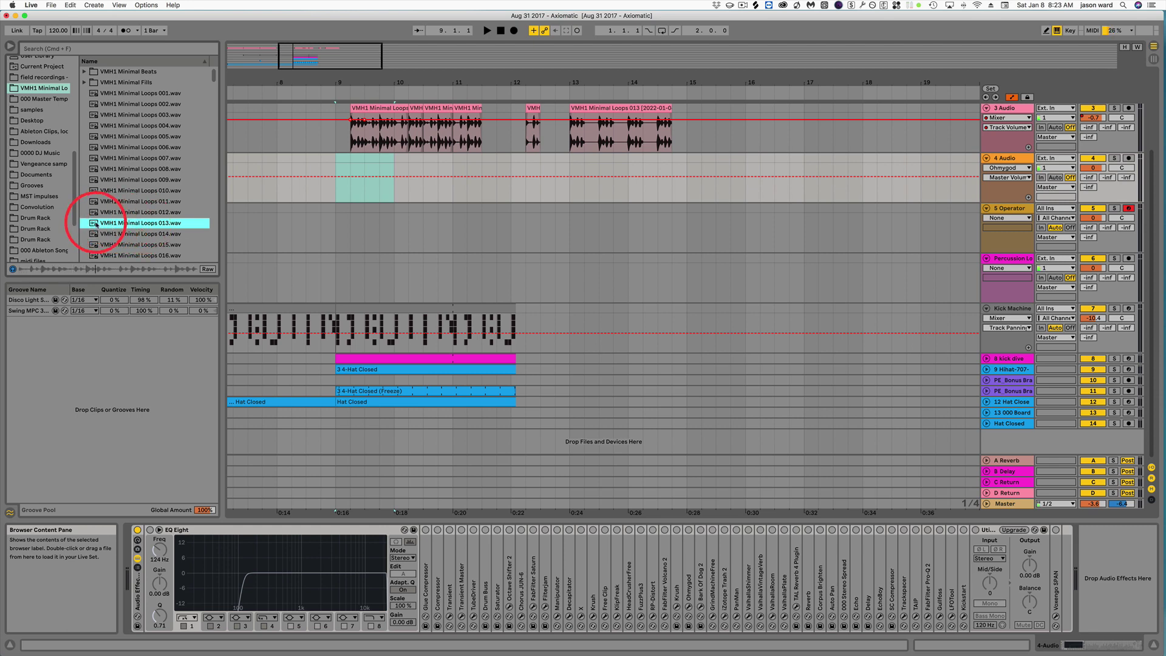
pyautogui.moveTo(99, 222); pyautogui.dragTo(299, 184)
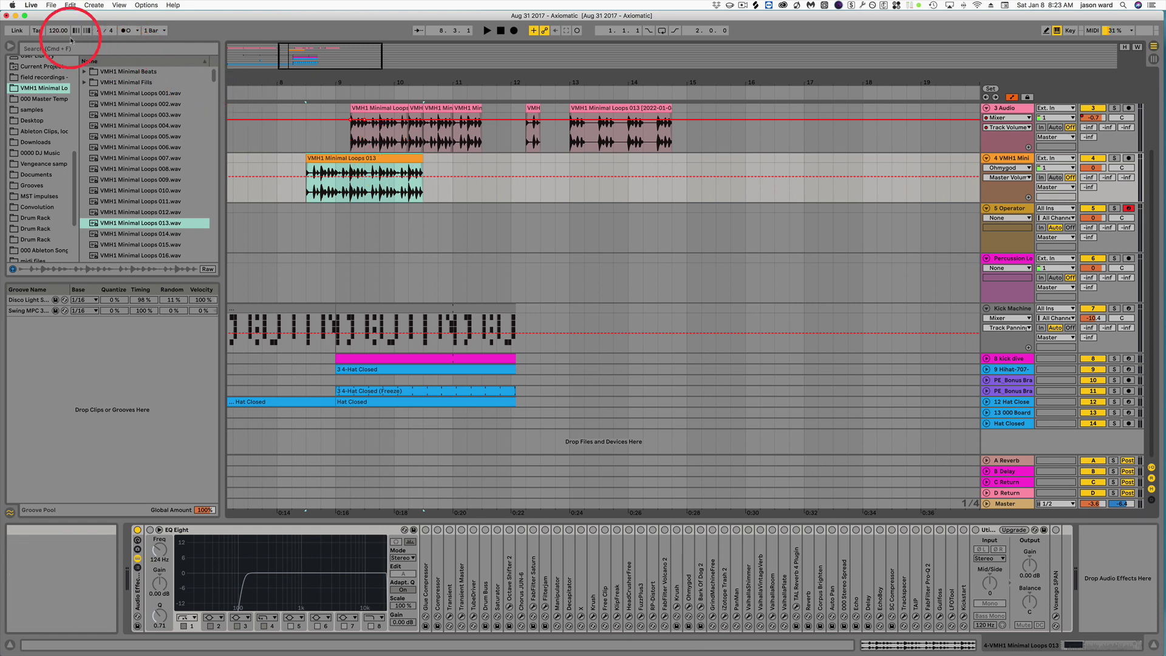
pyautogui.press('Delete')
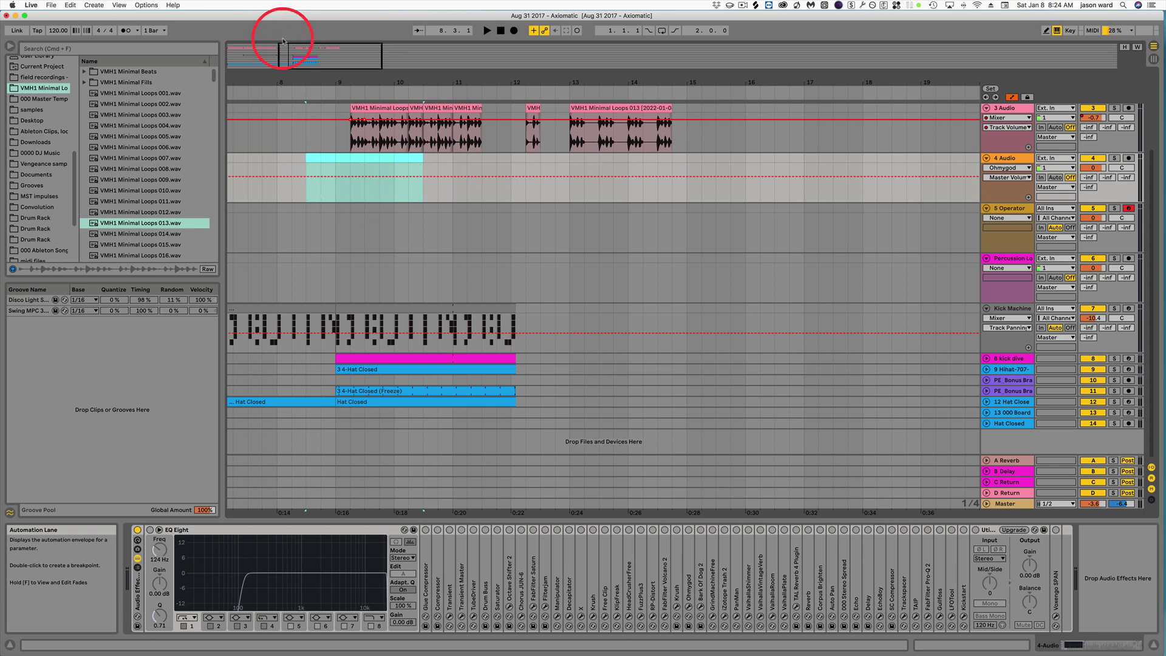
# Uncover the desktop and import half time you tube sample.aiff from it onto the 4 Audio track at bar 9.
pyautogui.moveTo(281, 16); pyautogui.dragTo(366, 14)
pyautogui.moveTo(47, 201)
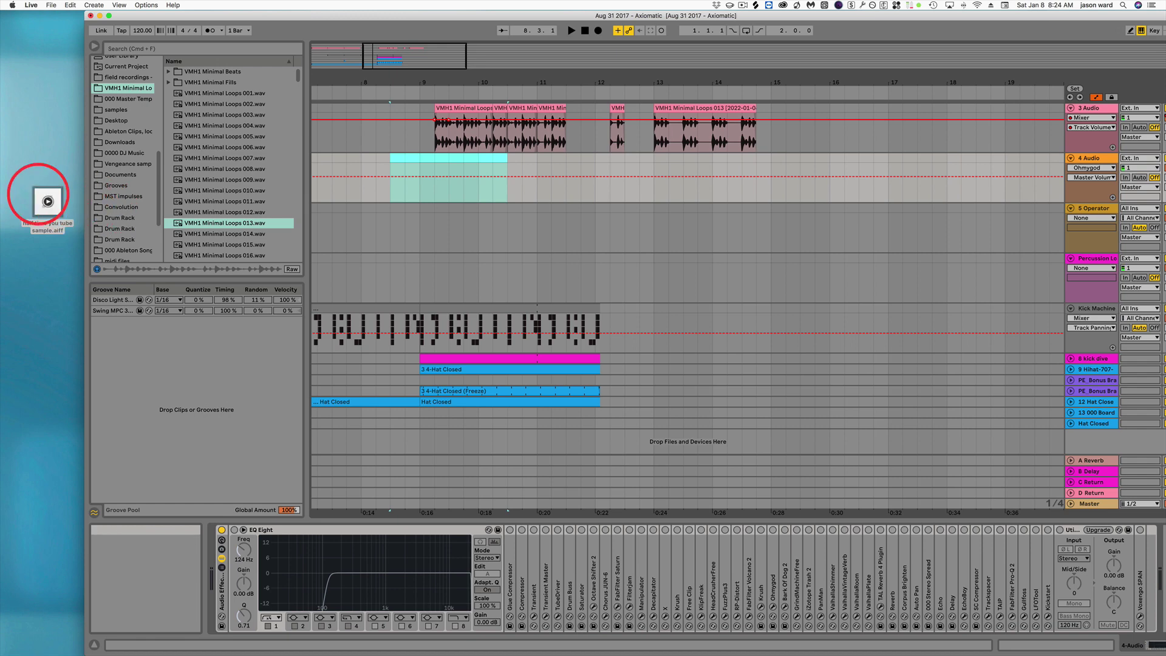
pyautogui.moveTo(39, 198); pyautogui.dragTo(419, 177)
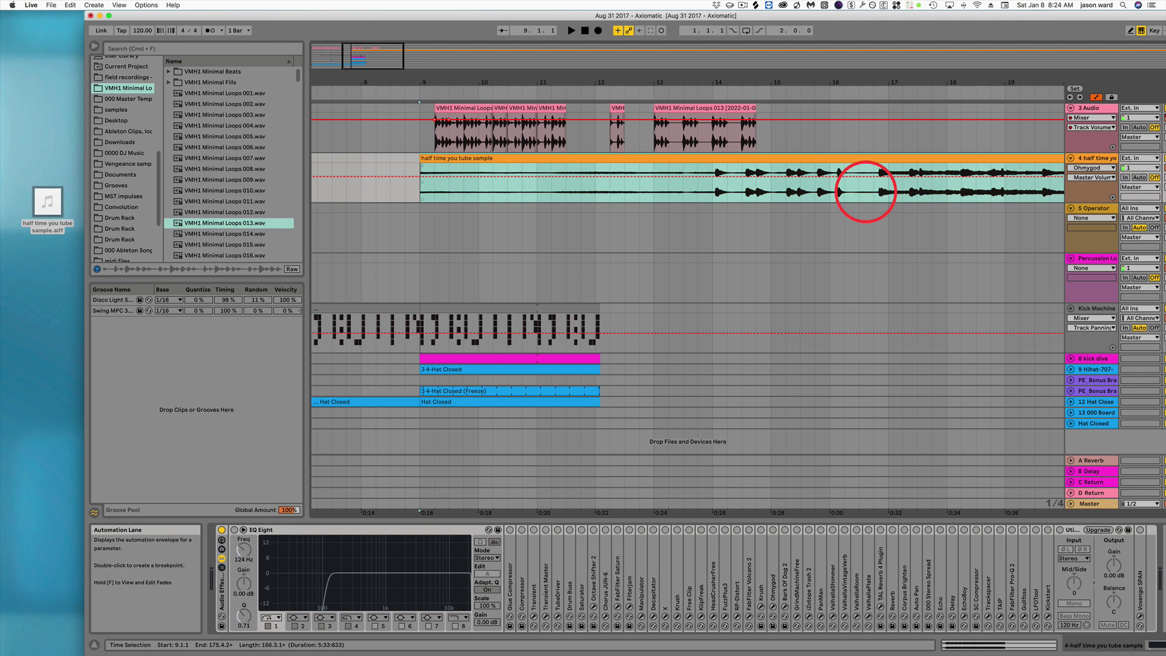
# Select the first VMH1 Minimal Loops clip on the 3 Audio track, and extend the selection to everything in the arrangement.
pyautogui.click(326, 146)
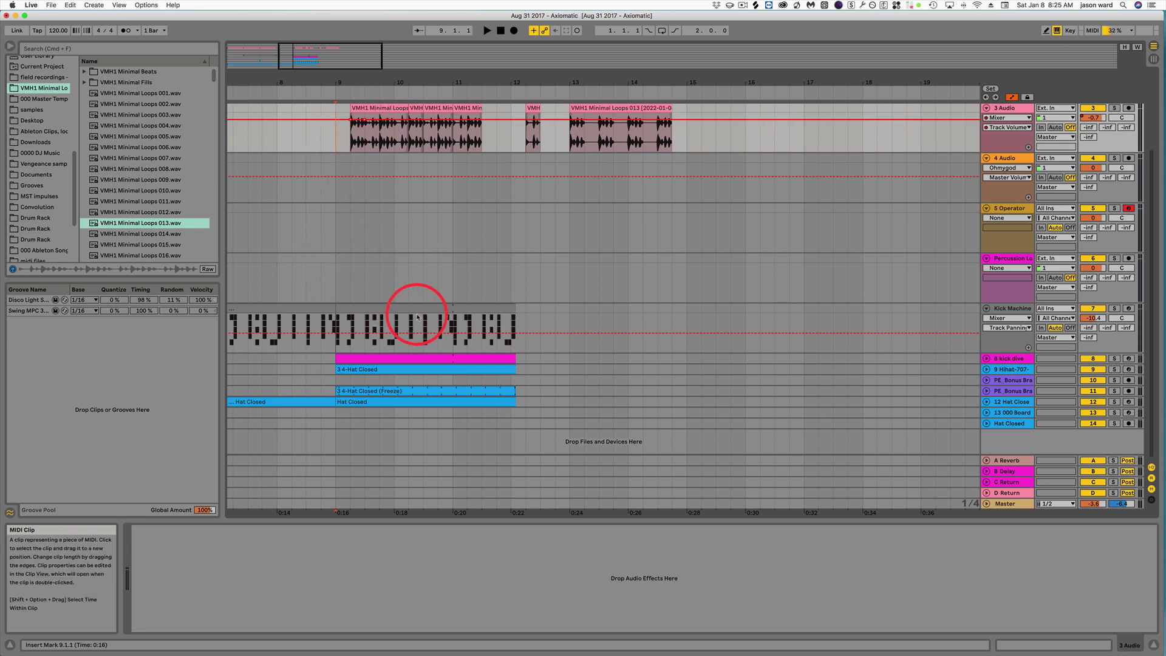
pyautogui.click(373, 106)
pyautogui.click(375, 108)
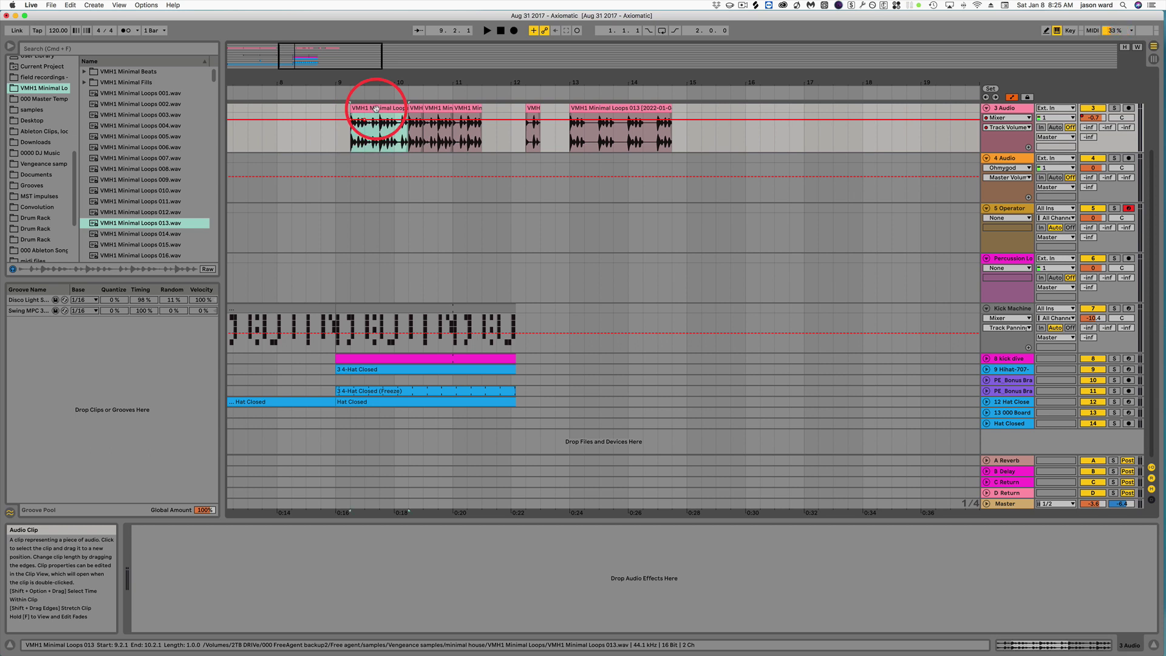
pyautogui.press('super')
pyautogui.press('super+a')
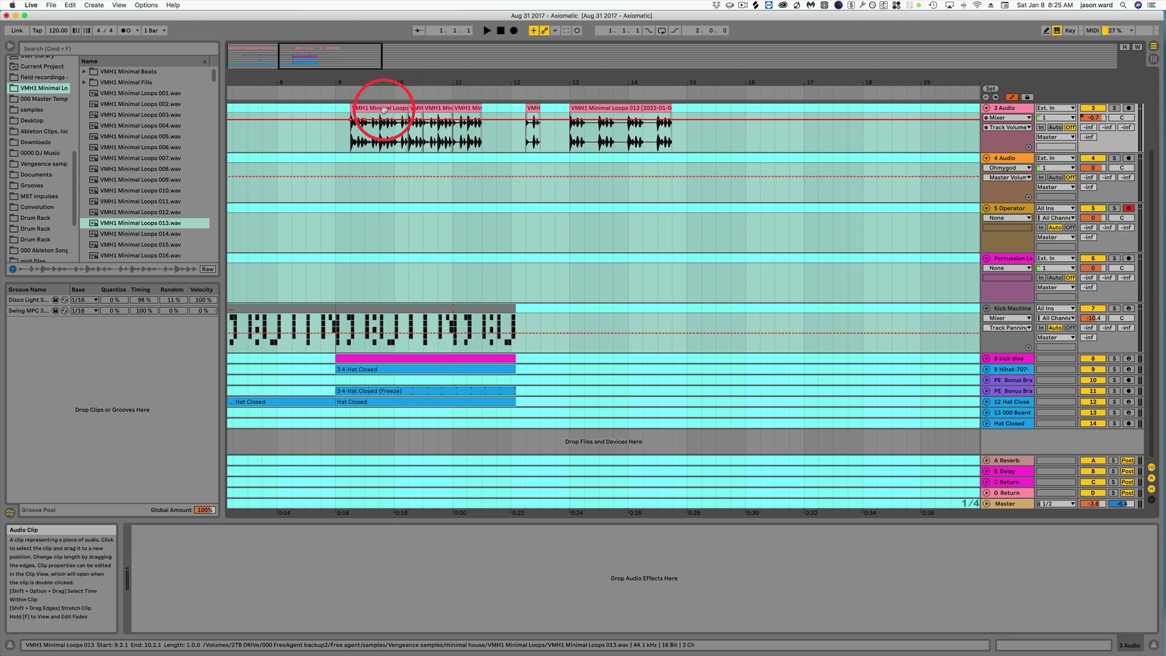
# Display the Kick Machine track's devices, select its Compressor, and extend the selection to every device in the chain.
pyautogui.moveTo(381, 108); pyautogui.dragTo(484, 113)
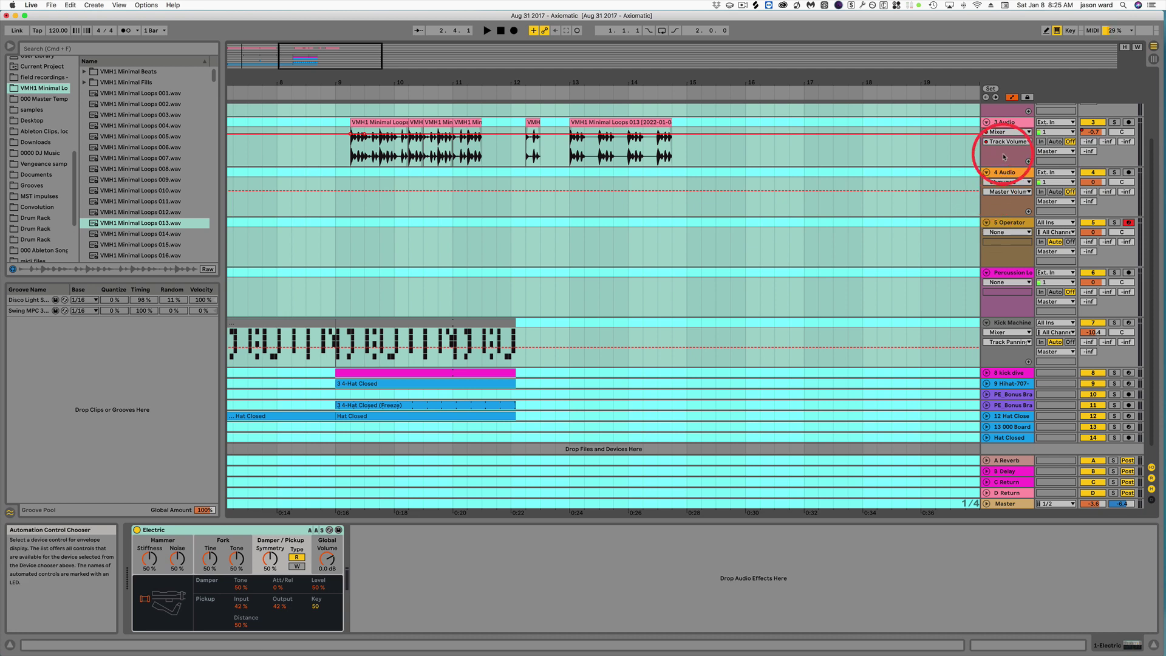
pyautogui.click(1010, 328)
pyautogui.click(266, 532)
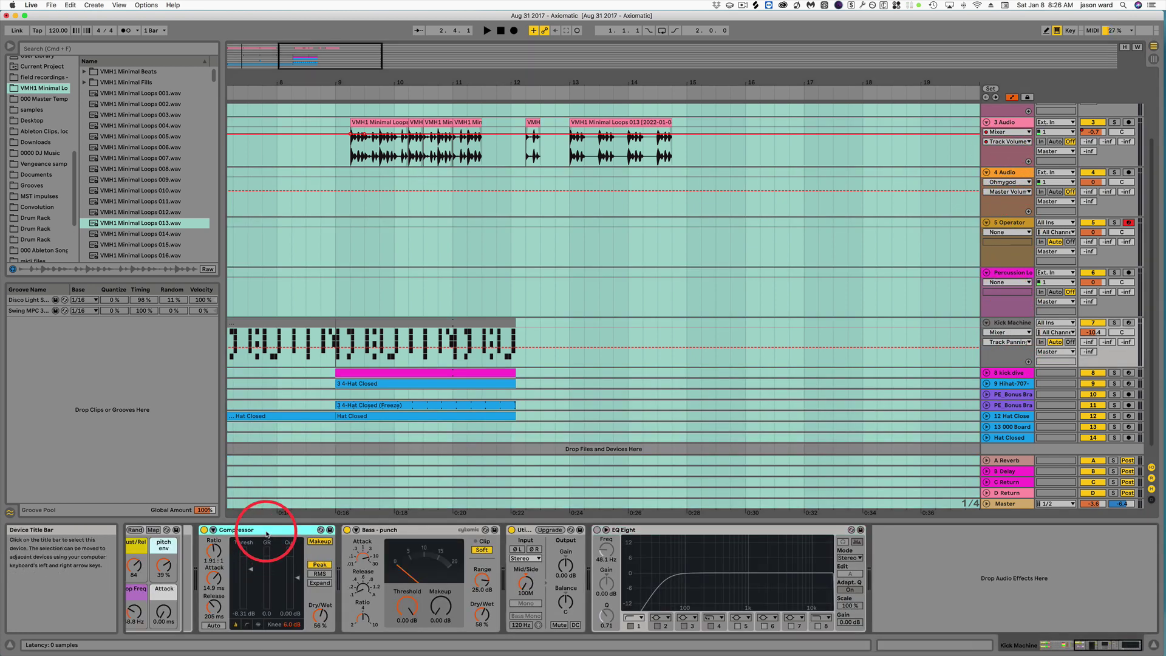
pyautogui.press('super+a')
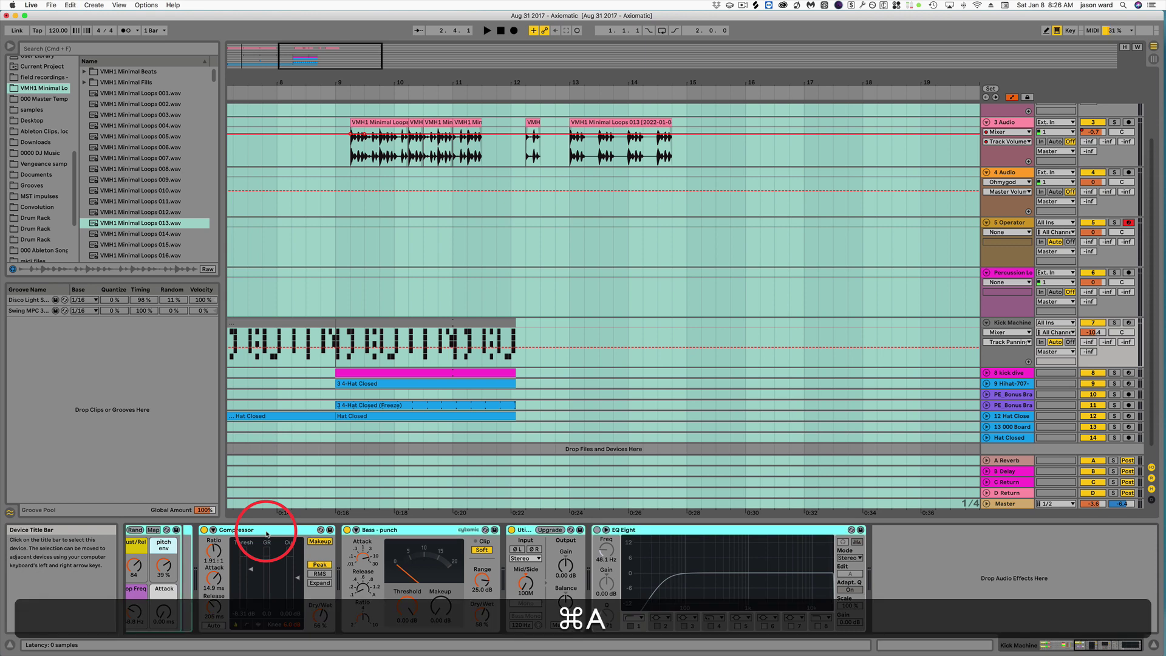
pyautogui.hscroll(-5, 236, 561)
pyautogui.hscroll(-5, 236, 561)
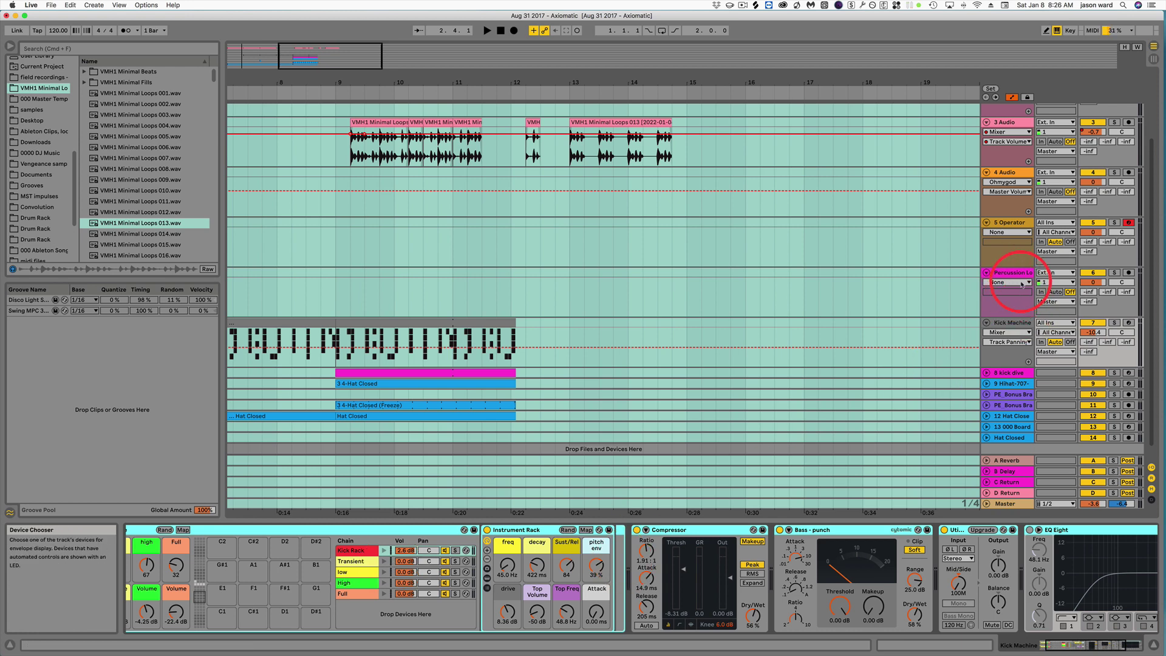
# Open the Kick Machine MIDI clip at bar 9 and select individual Kick Rack notes at 3.1 and 3.2.
pyautogui.scroll(-1, 1017, 285)
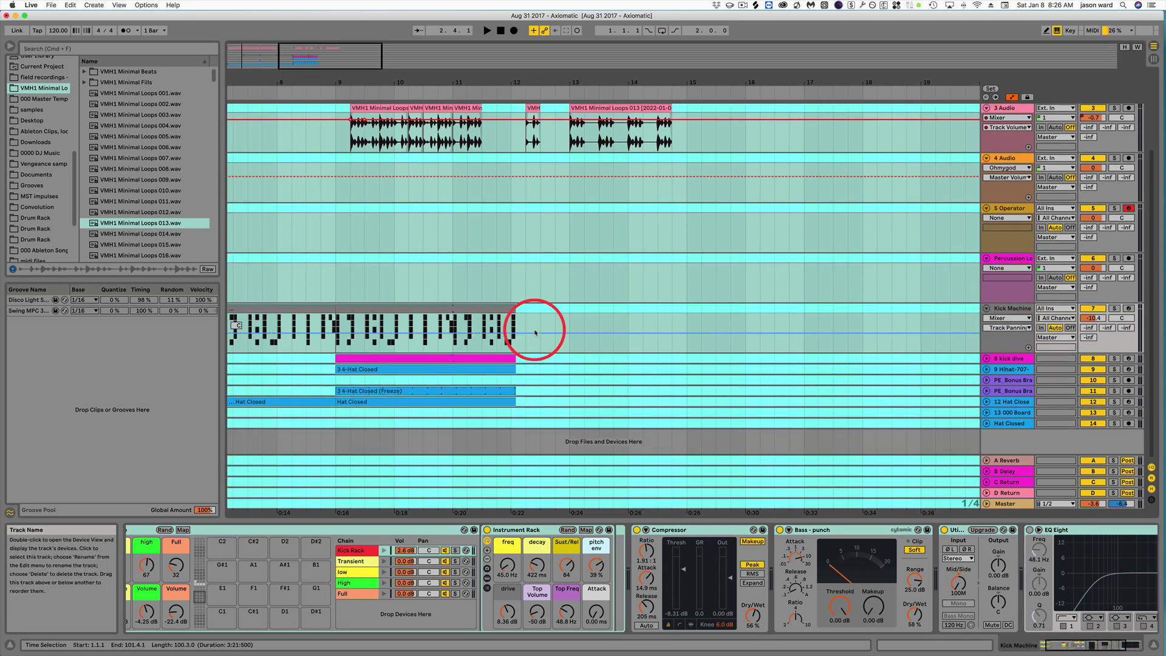
pyautogui.doubleClick(420, 309)
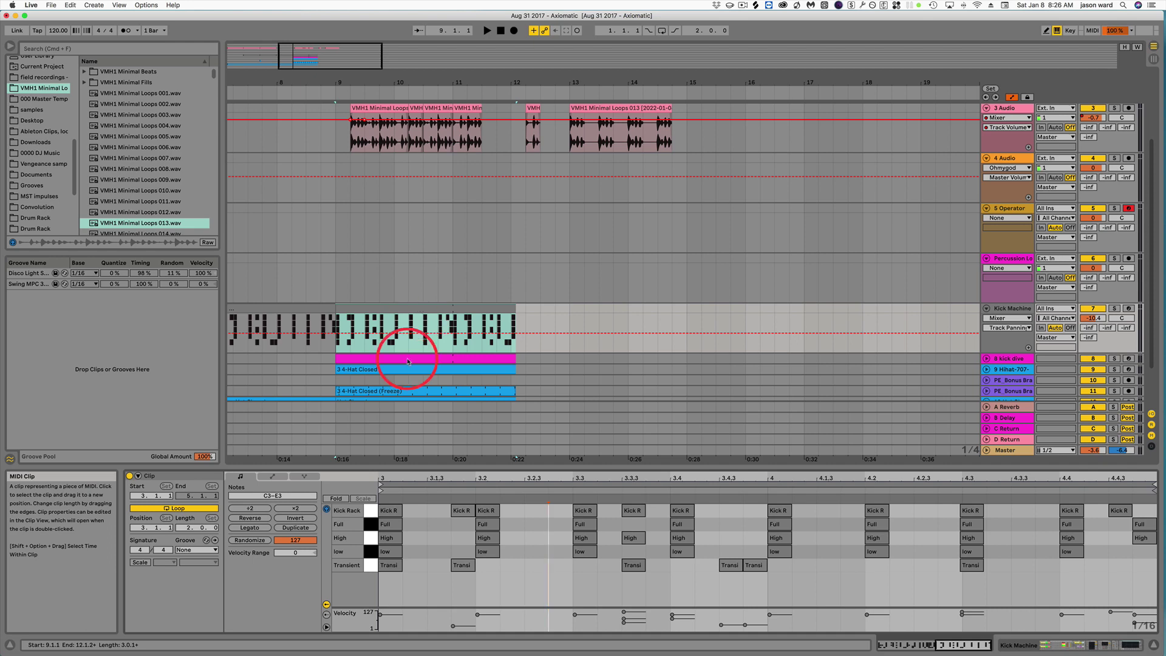
pyautogui.click(390, 511)
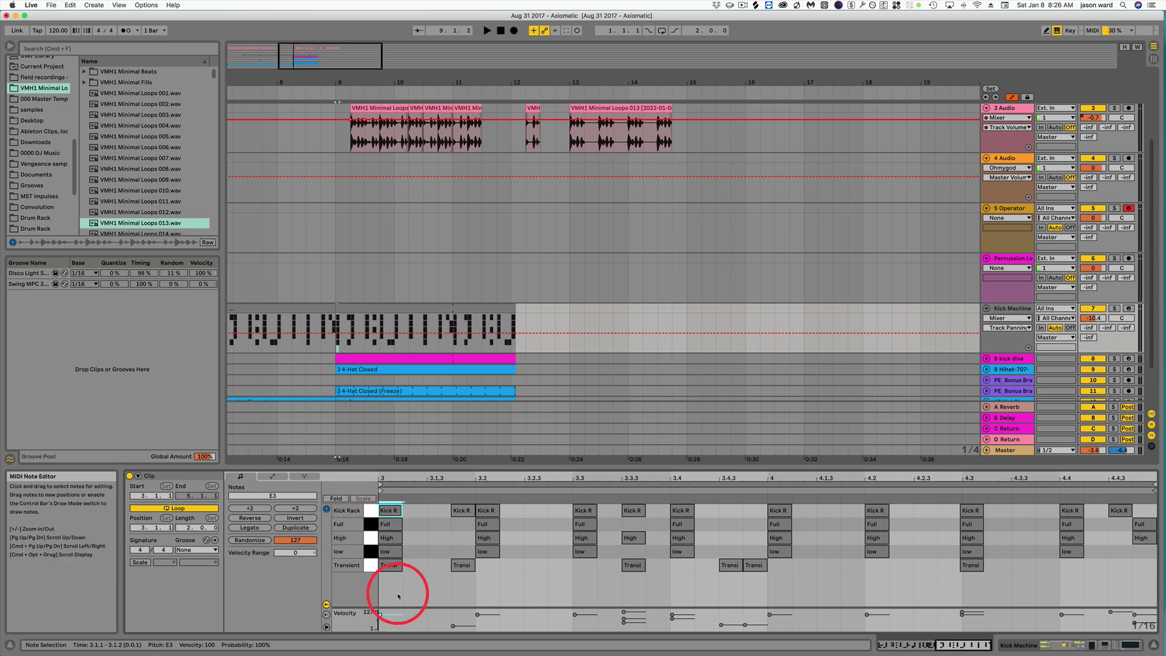
pyautogui.click(462, 510)
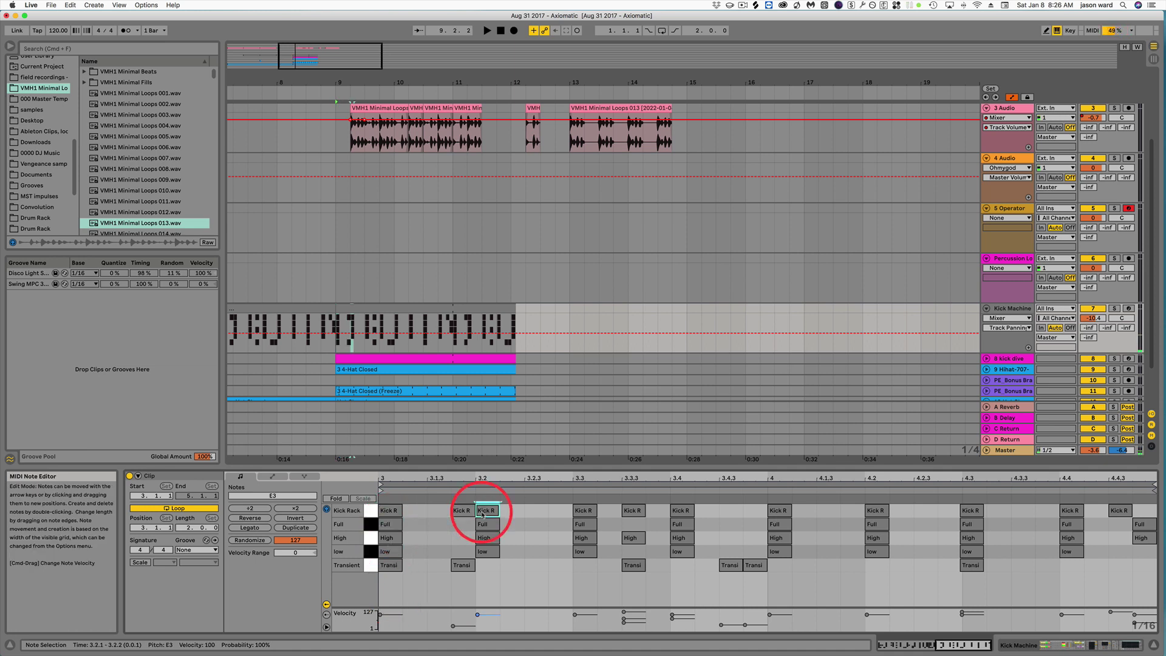
# Select all notes in the Kick Machine MIDI clip, delete them, and undo the deletion.
pyautogui.click(391, 513)
pyautogui.press('super')
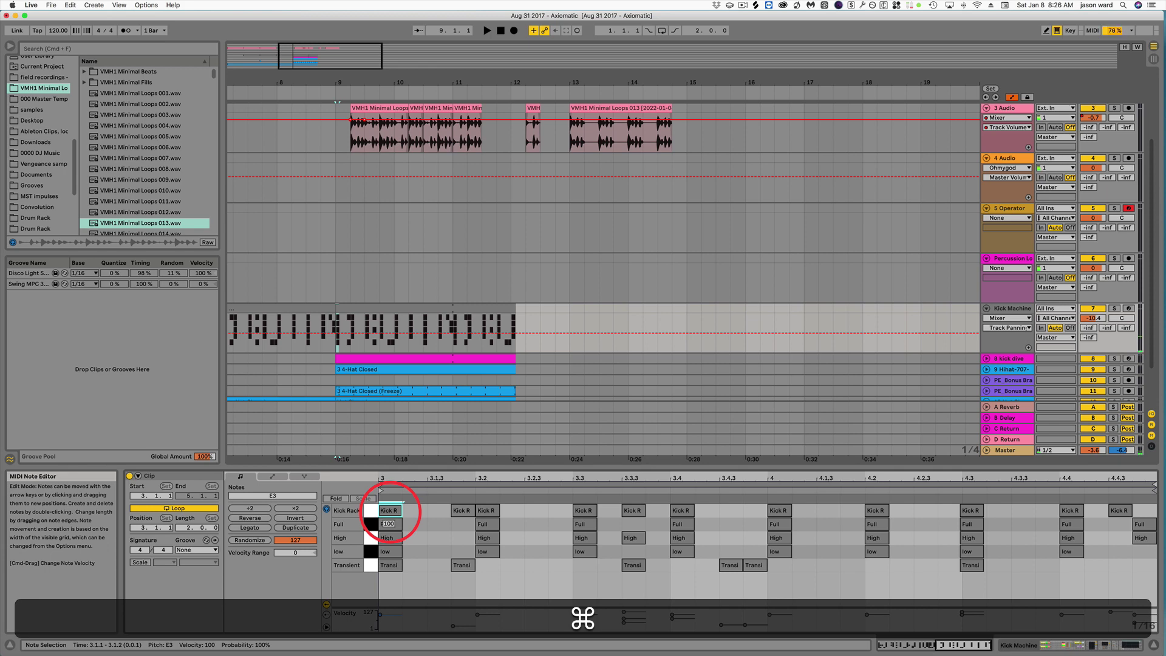
pyautogui.press('super+a')
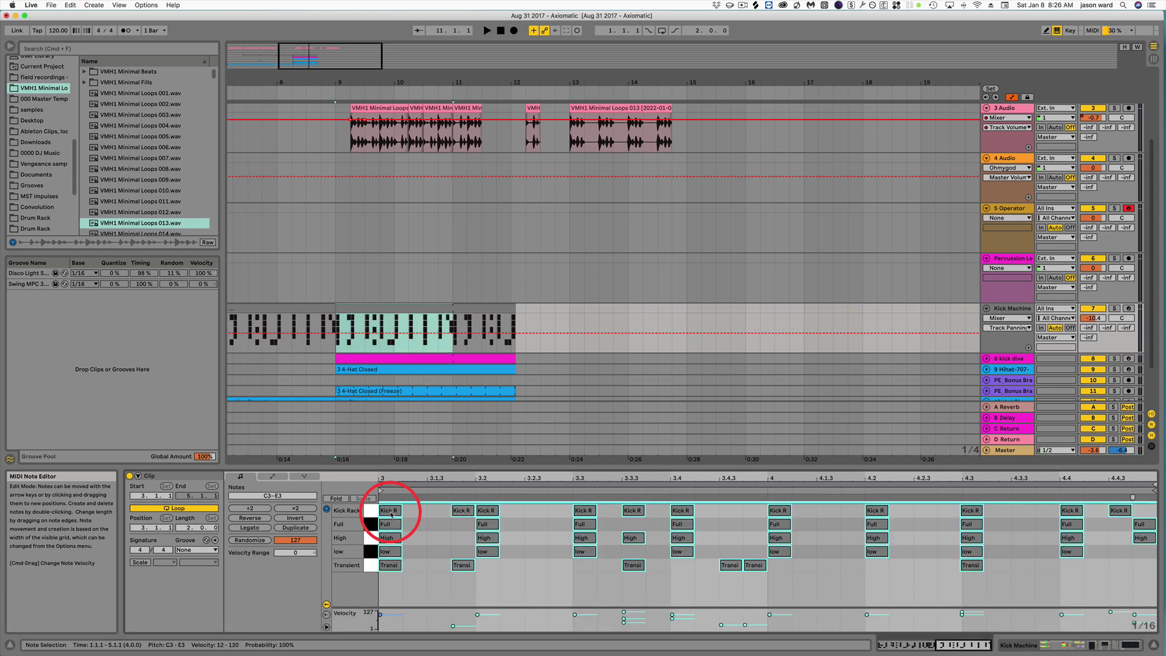
pyautogui.press('BackSpace')
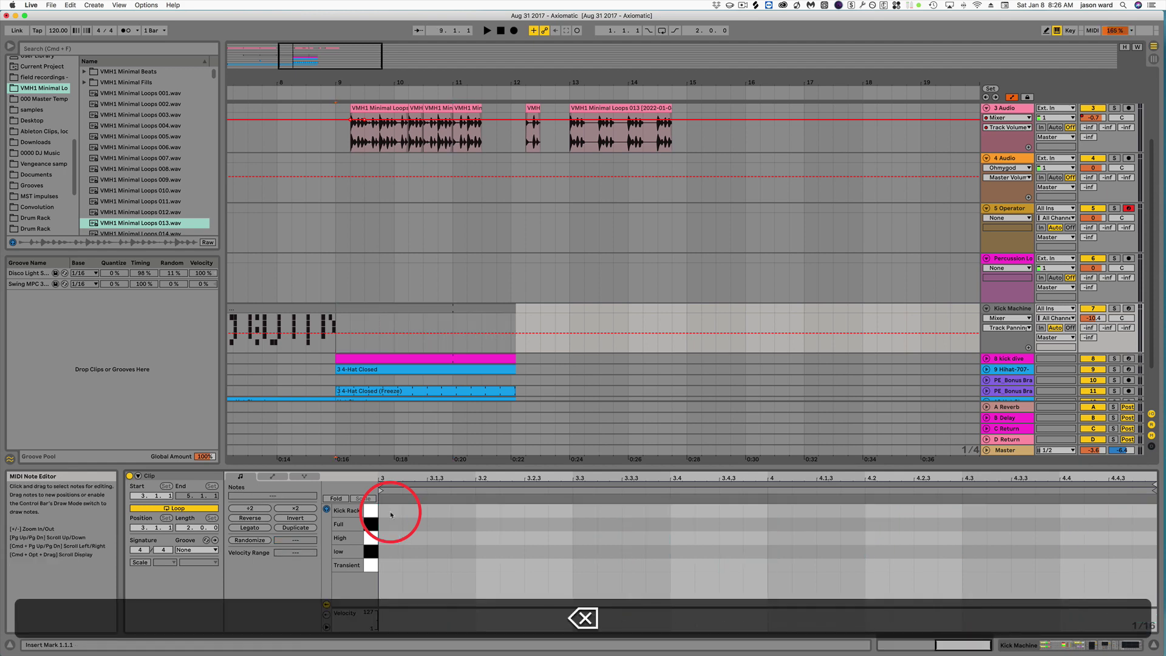
pyautogui.press('super+z')
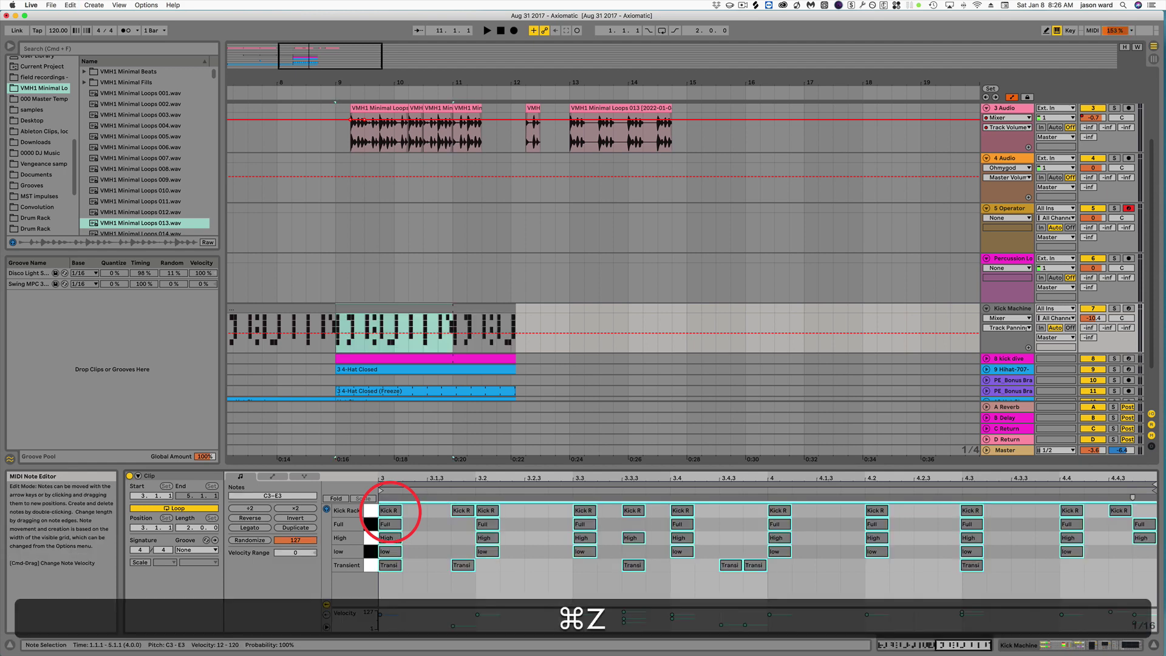
# Duplicate the stack of five notes at 3.1.1 in the Kick Machine clip, and undo the duplication.
pyautogui.click(397, 580)
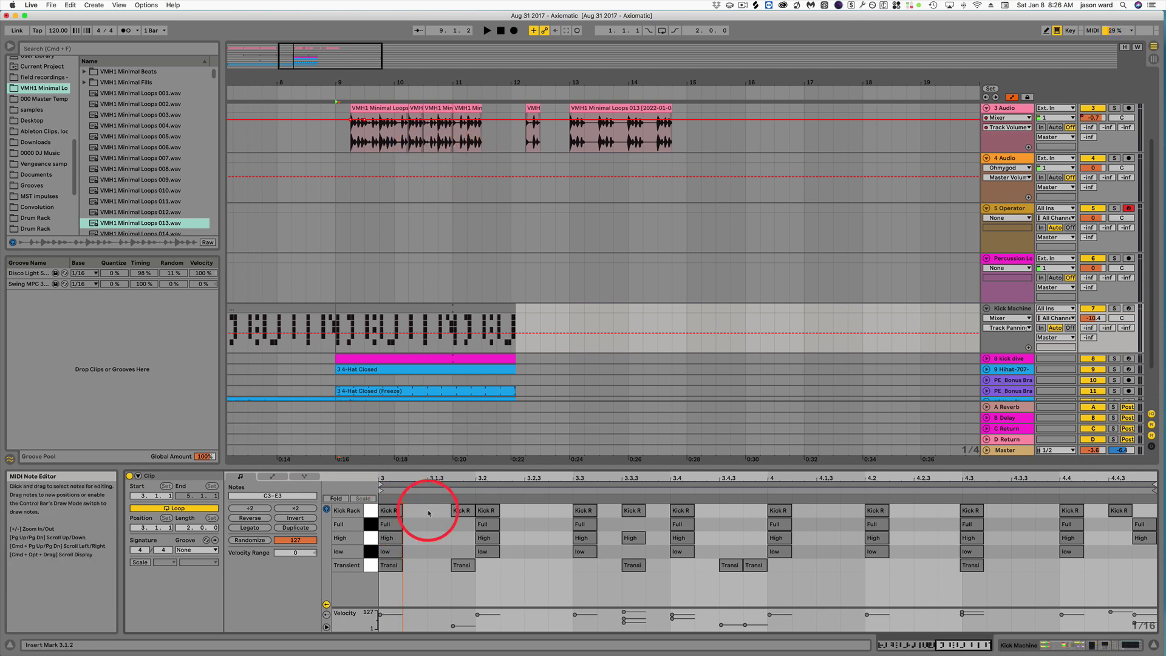
pyautogui.moveTo(392, 583); pyautogui.dragTo(393, 512)
pyautogui.press('super')
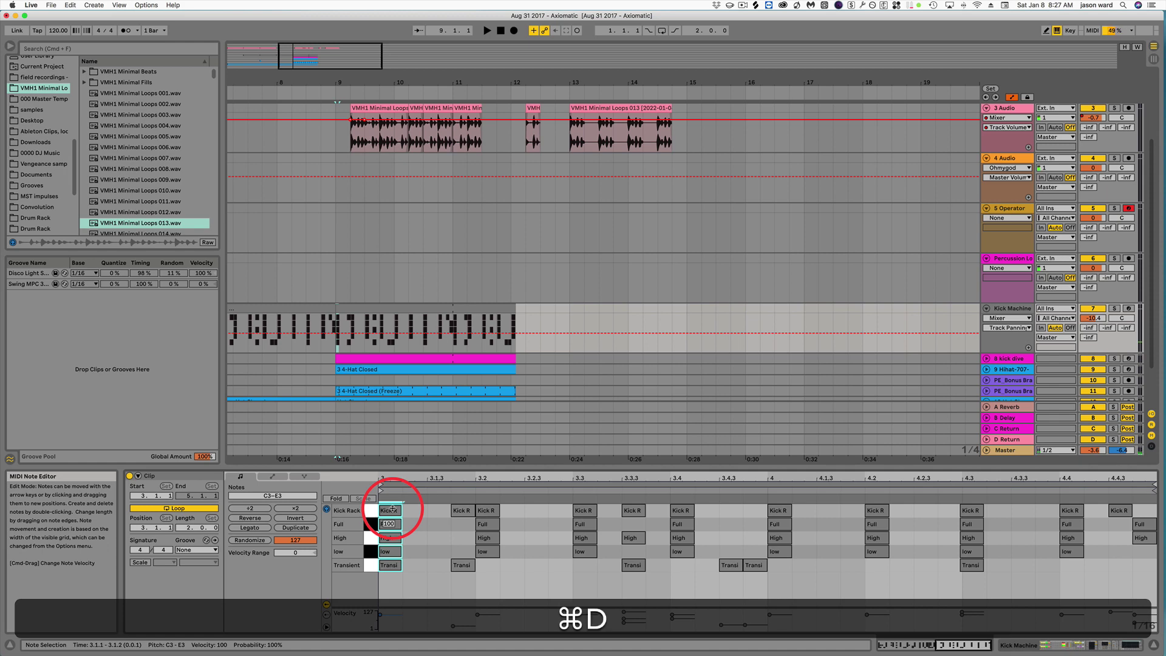
pyautogui.press('super+d')
pyautogui.press('super+z')
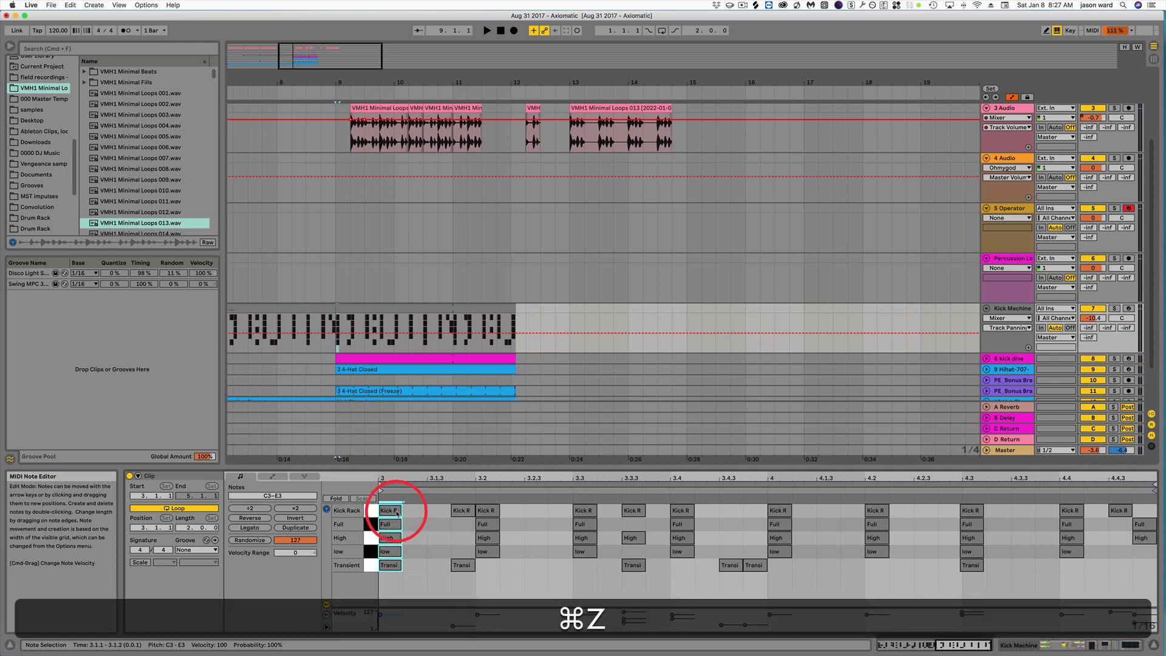
# Delete only the Full note at 3.1.1 in the Kick Machine clip, and undo the deletion.
pyautogui.click(394, 525)
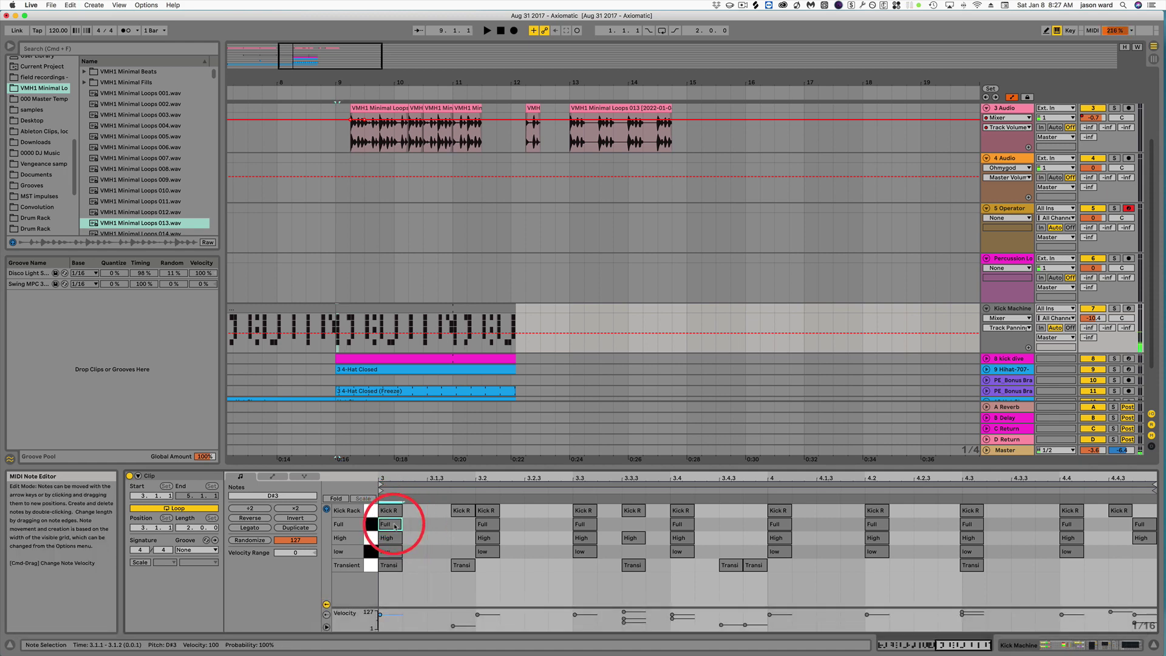
pyautogui.press('BackSpace')
pyautogui.press('super+z')
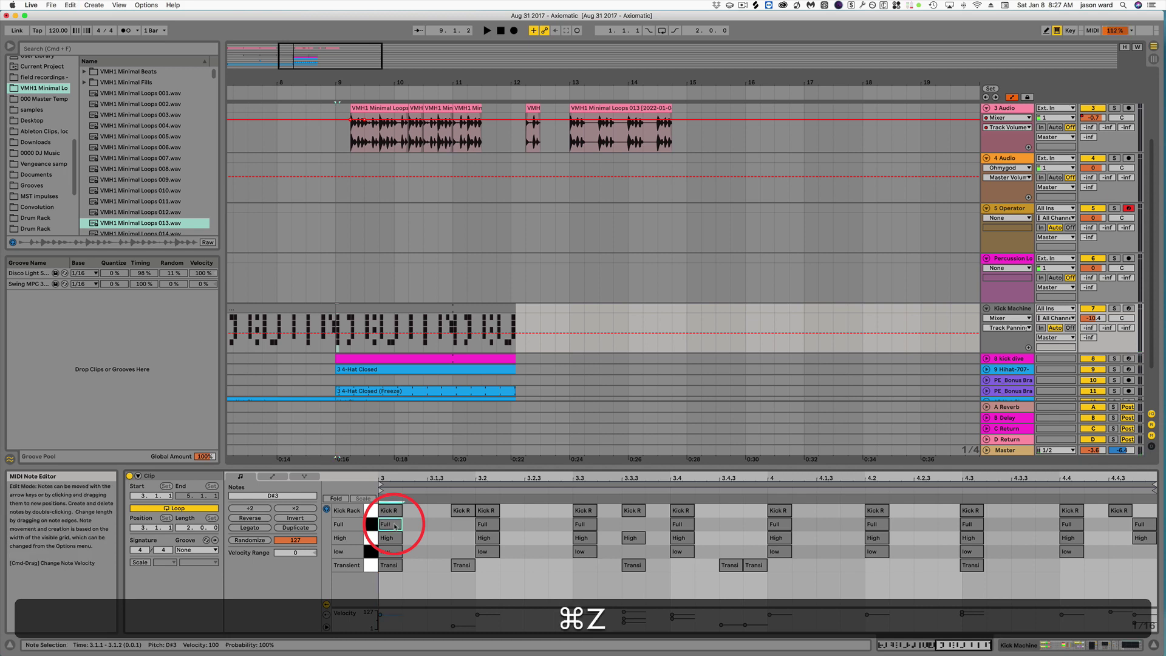
# Copy the stack of five notes at 3.1.1, paste it at 3.2.3, and undo the paste.
pyautogui.moveTo(395, 581); pyautogui.dragTo(390, 493)
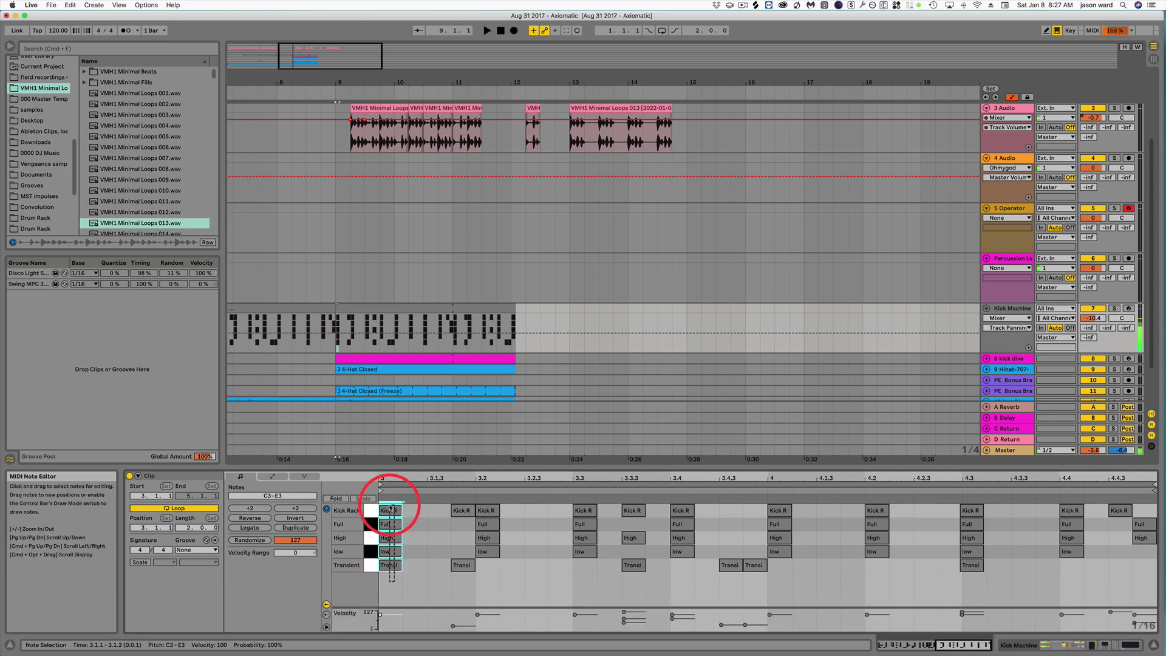
pyautogui.press('super+c')
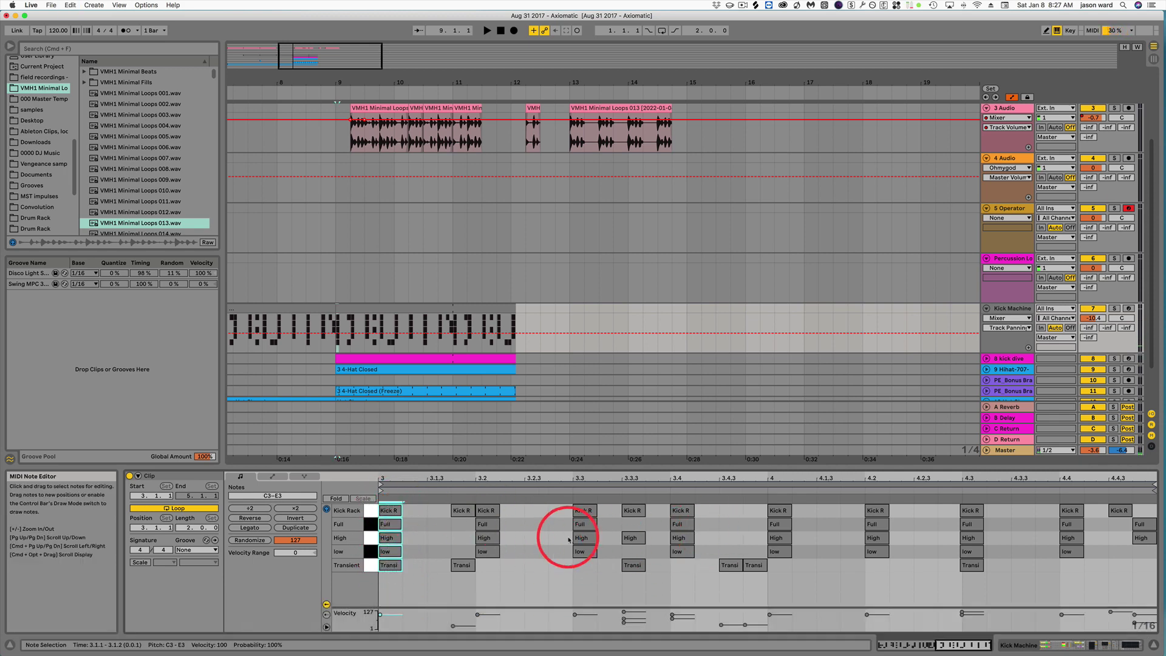
pyautogui.click(523, 512)
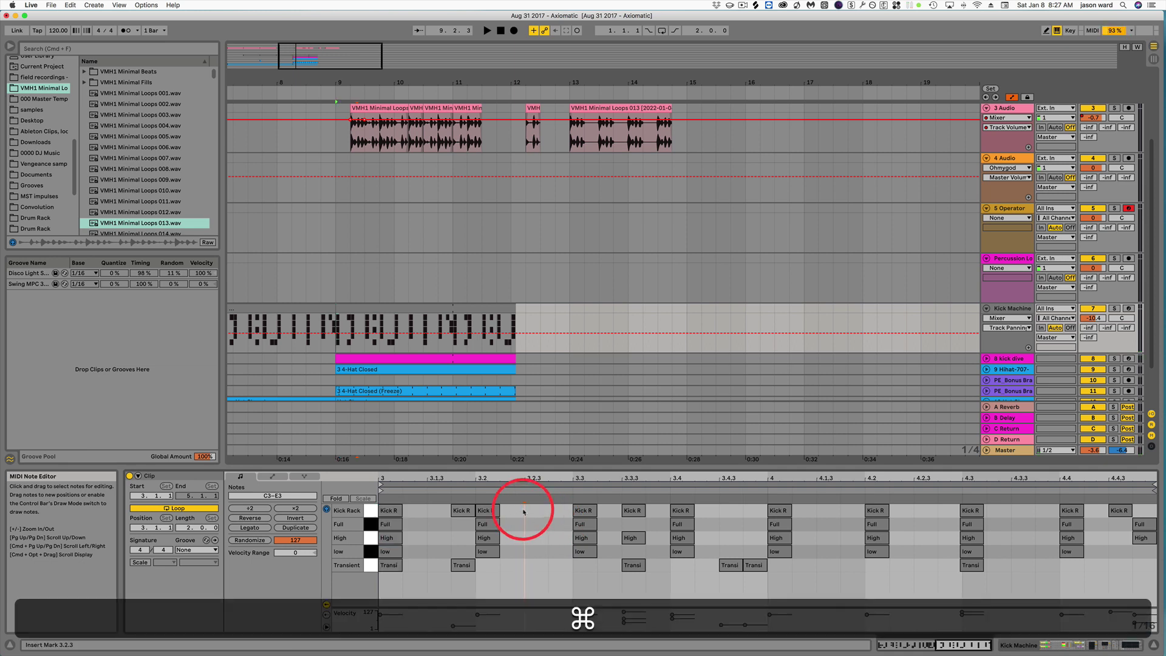
pyautogui.press('super+v')
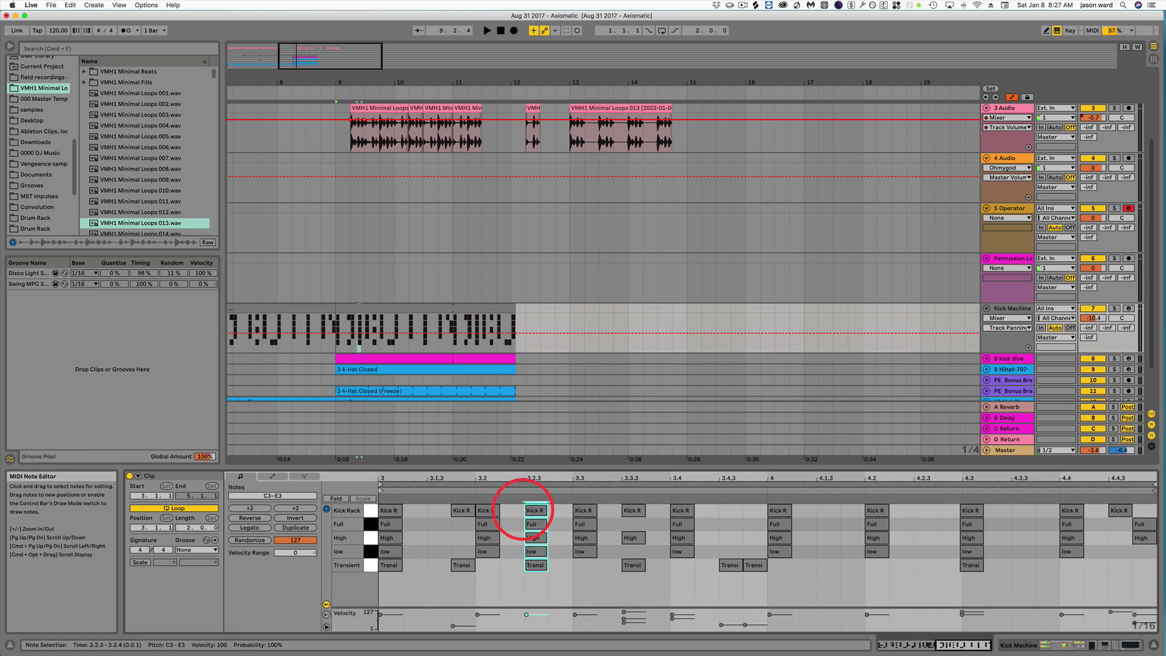
pyautogui.press('super+z')
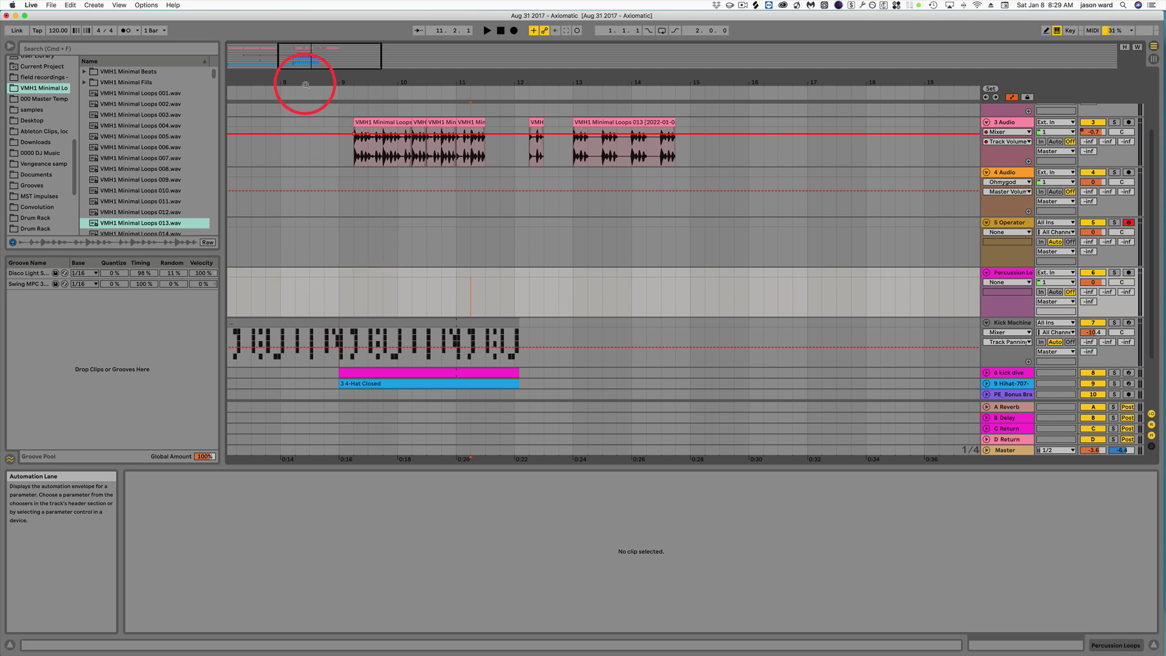
# Show the arrangement from bar 1 and switch from the Arrangement View to the Session View.
pyautogui.moveTo(304, 74)
pyautogui.mouseDown()
pyautogui.moveTo(313, 59)
pyautogui.moveTo(304, 72)
pyautogui.mouseUp()
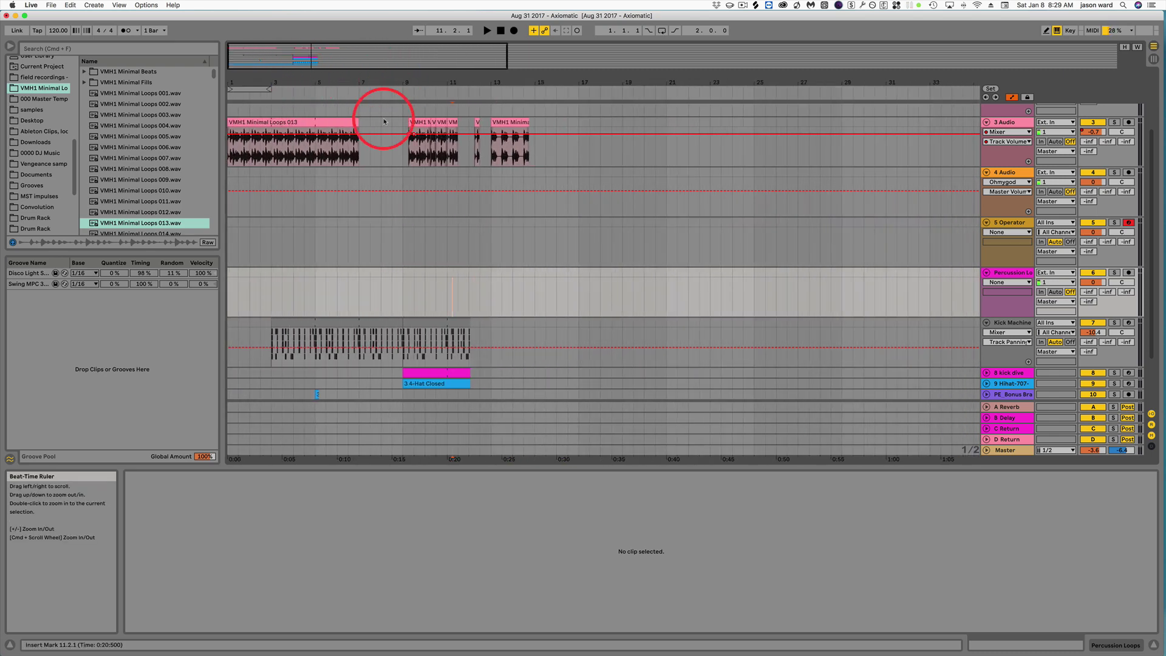
pyautogui.moveTo(230, 251); pyautogui.dragTo(723, 229)
pyautogui.press('Tab')
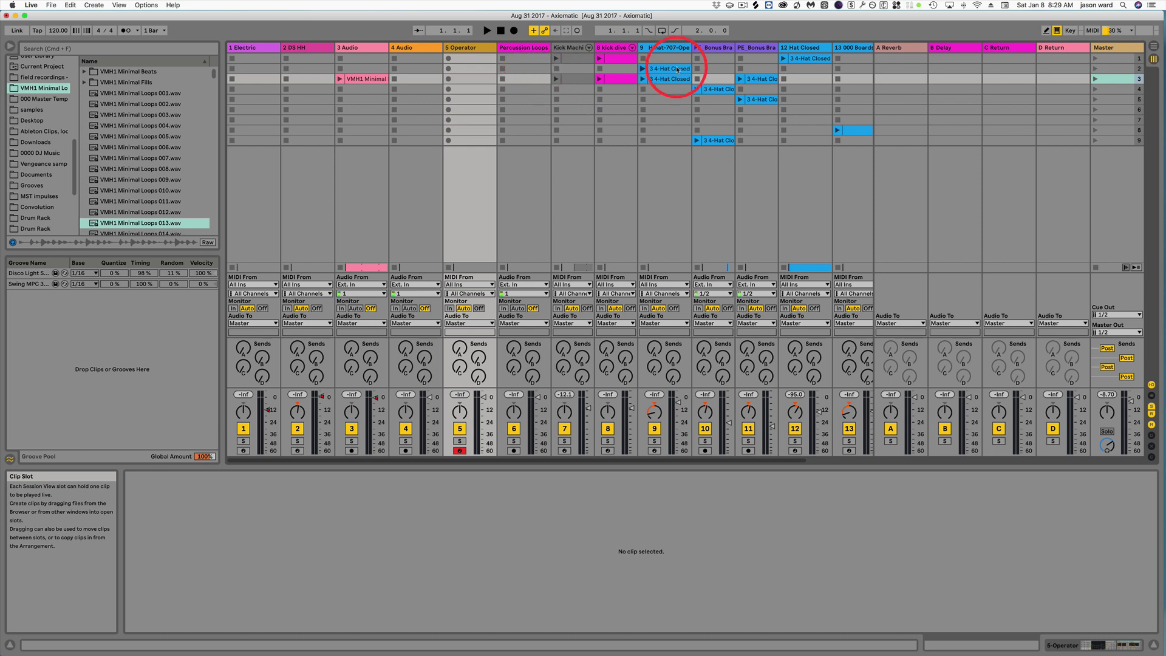
# Select the scenes in the Master column one by one, running down from scene 1 twice and ending on scene 5.
pyautogui.click(1113, 58)
pyautogui.click(1112, 68)
pyautogui.click(1112, 79)
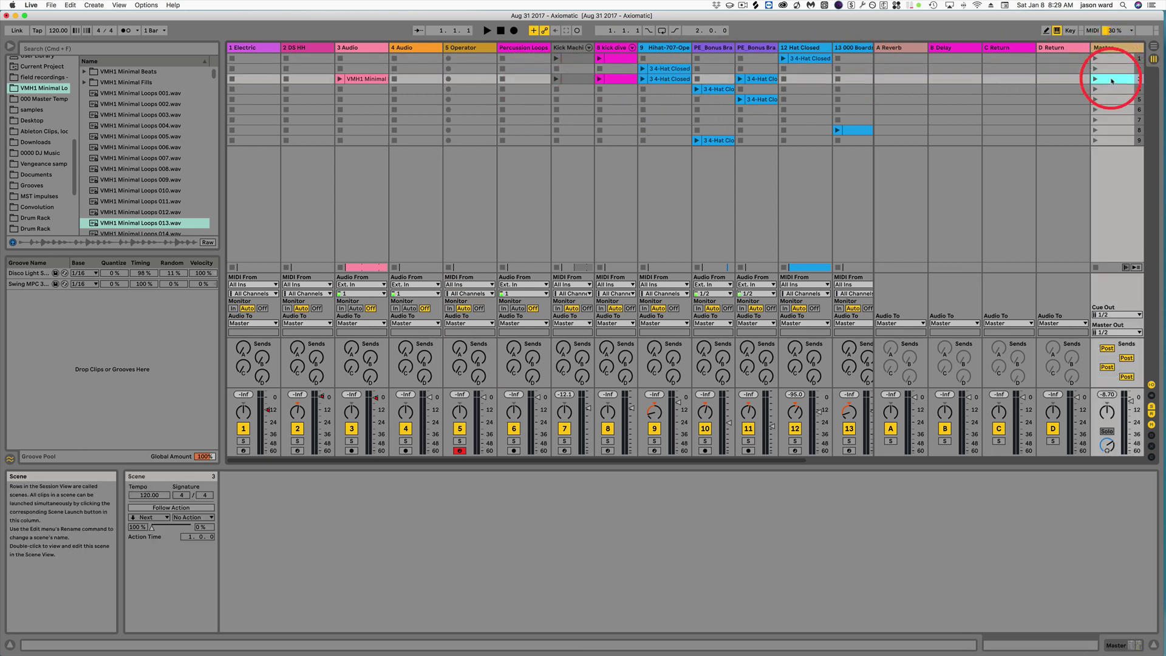
pyautogui.click(1112, 89)
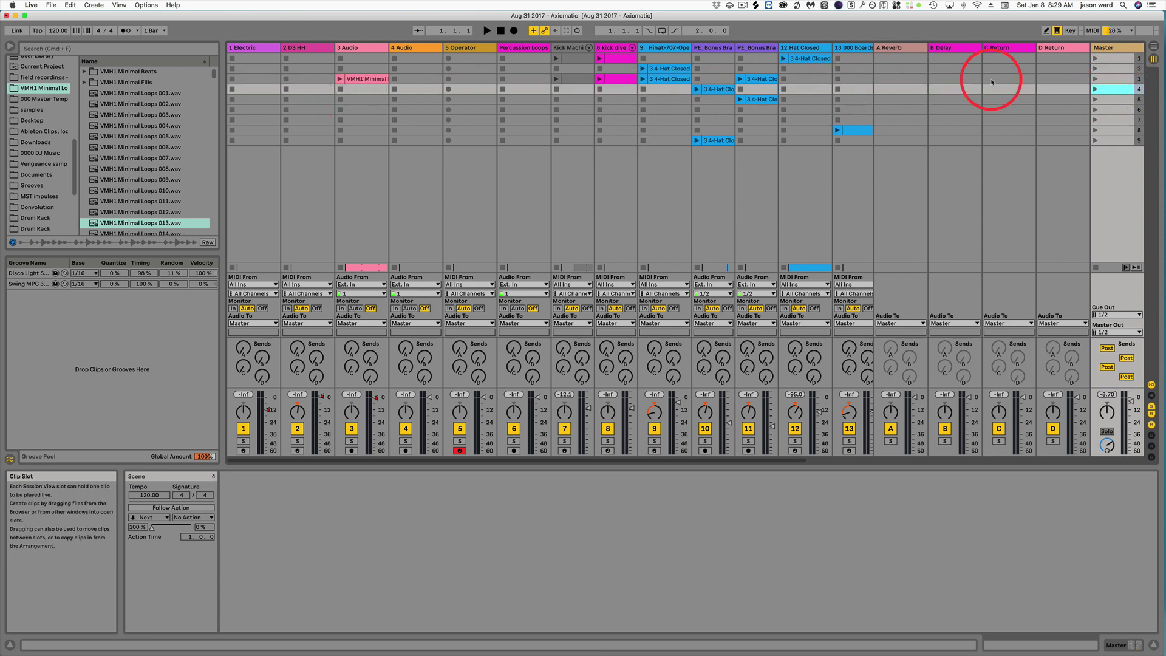
pyautogui.click(1117, 59)
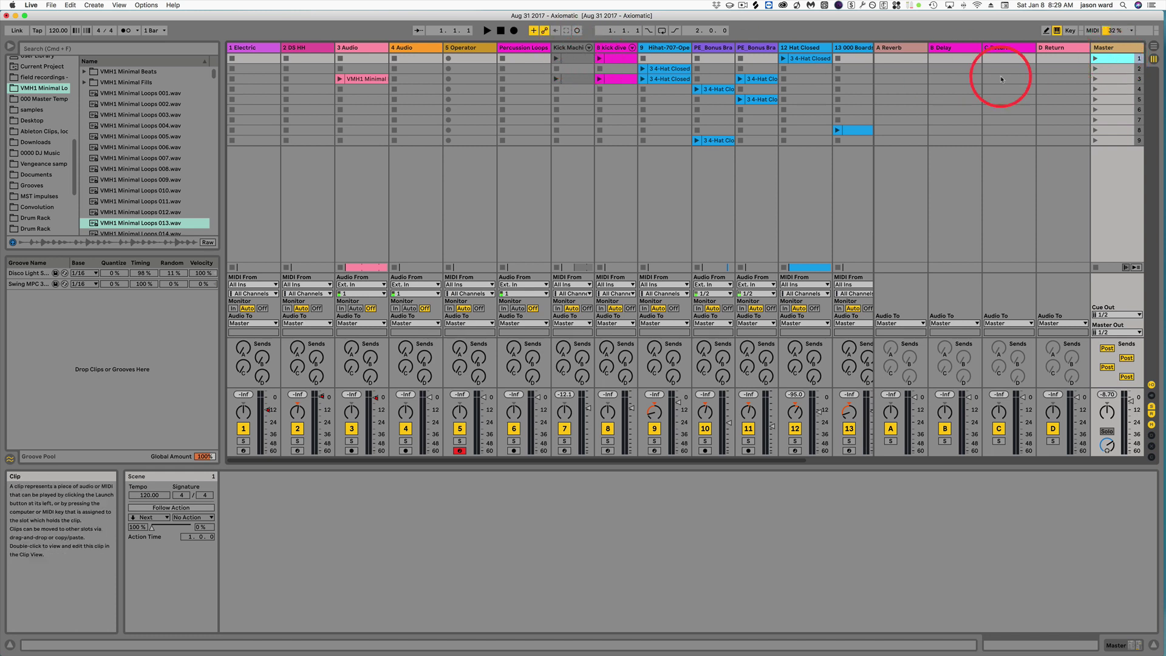
pyautogui.click(1109, 70)
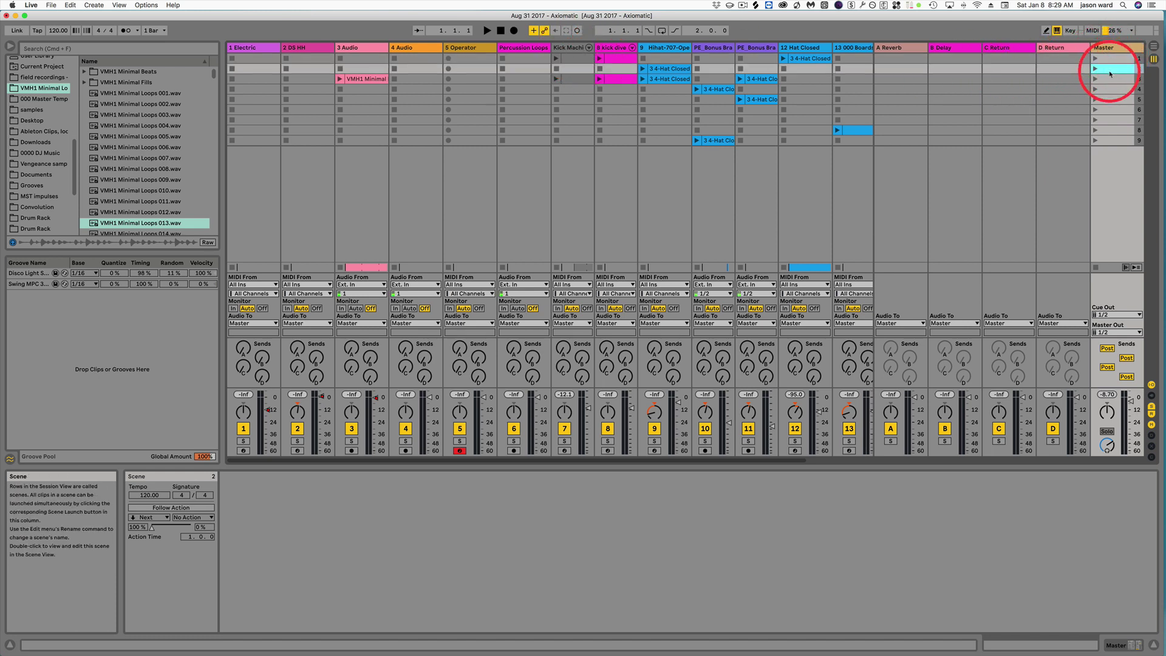
pyautogui.click(1113, 81)
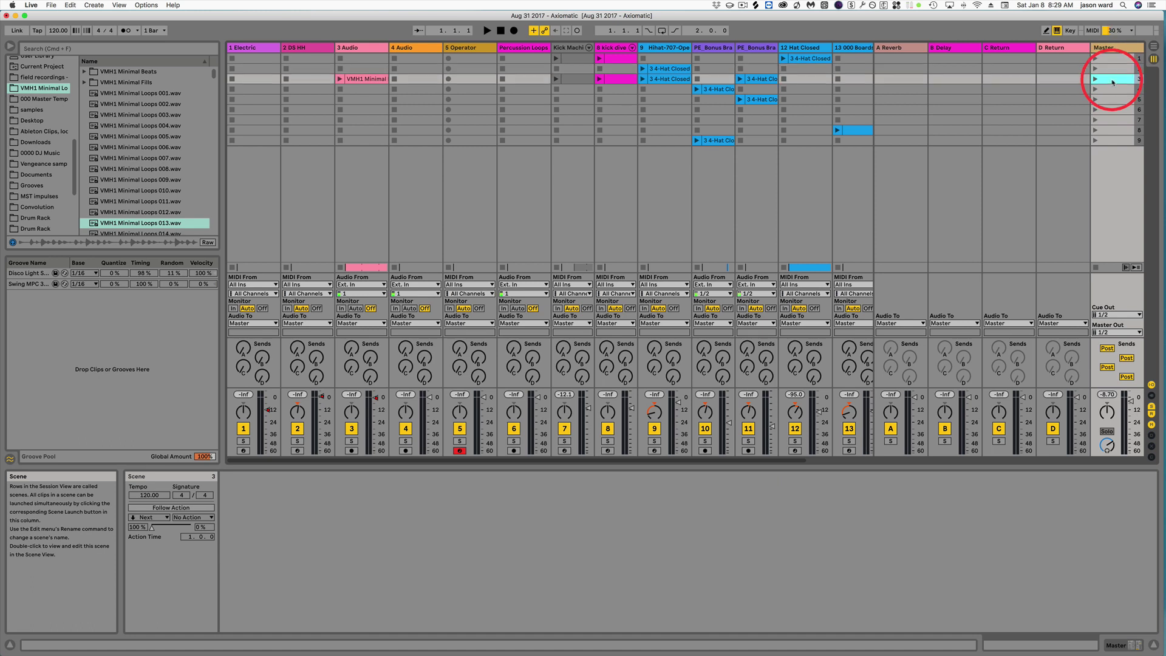
pyautogui.click(1113, 91)
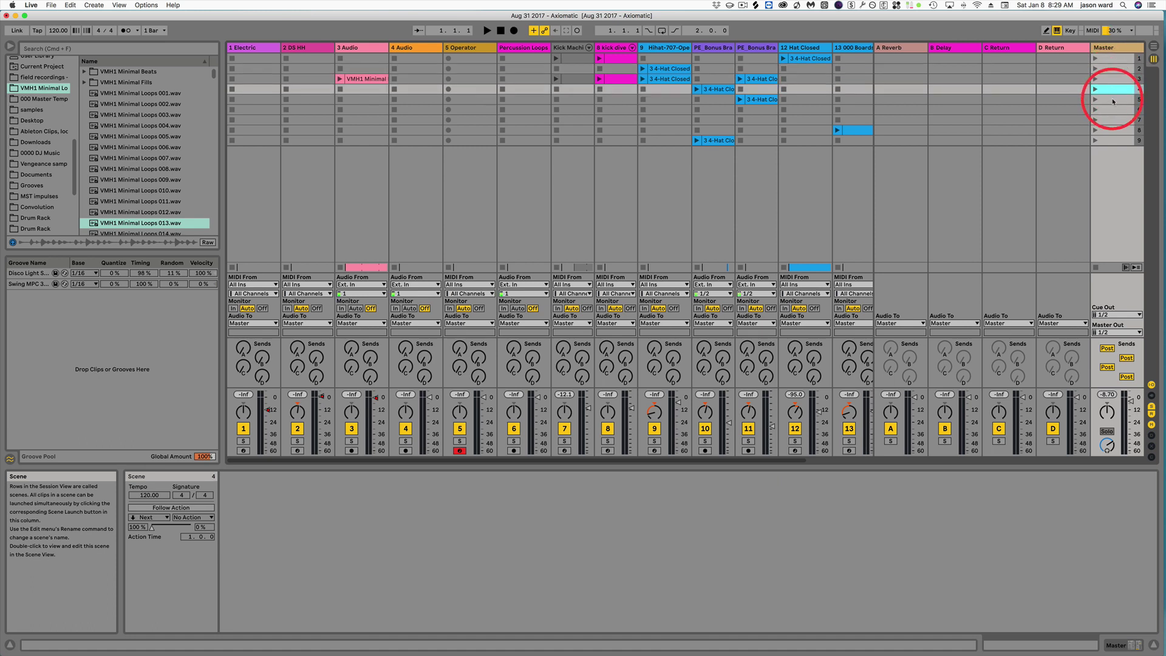
pyautogui.click(1113, 101)
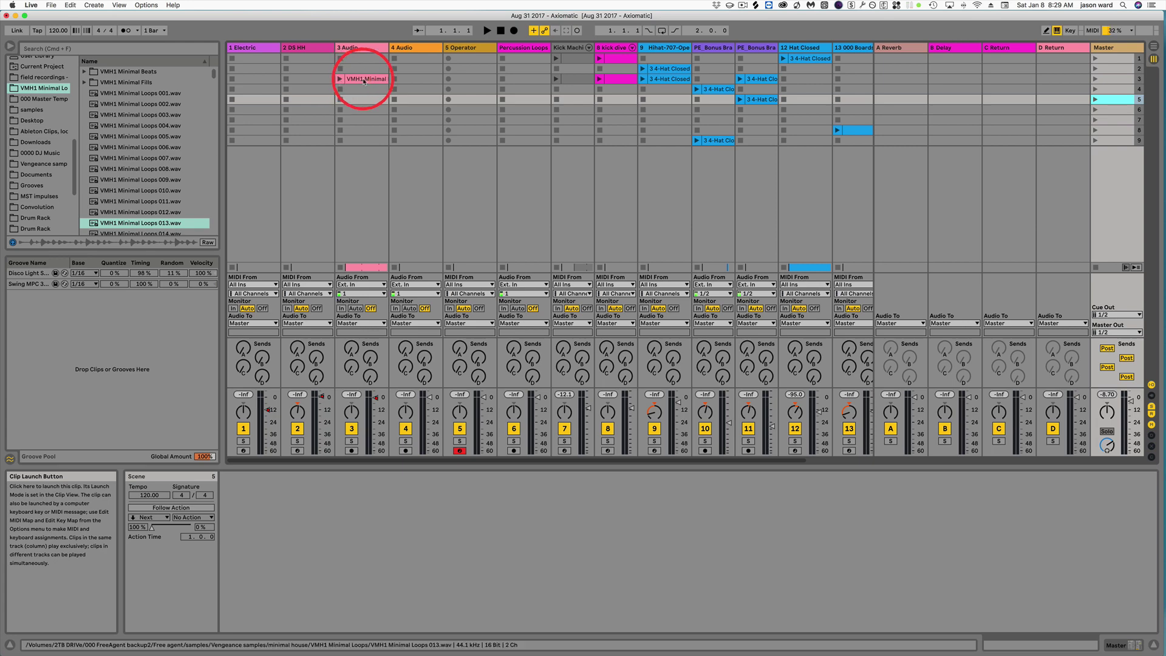
# Launch the VMH1 Minimal clip on 3 Audio, the first Kick Machine clip, and the hat clips in slot 4 of track 10 and slot 5 of track 11.
pyautogui.click(340, 80)
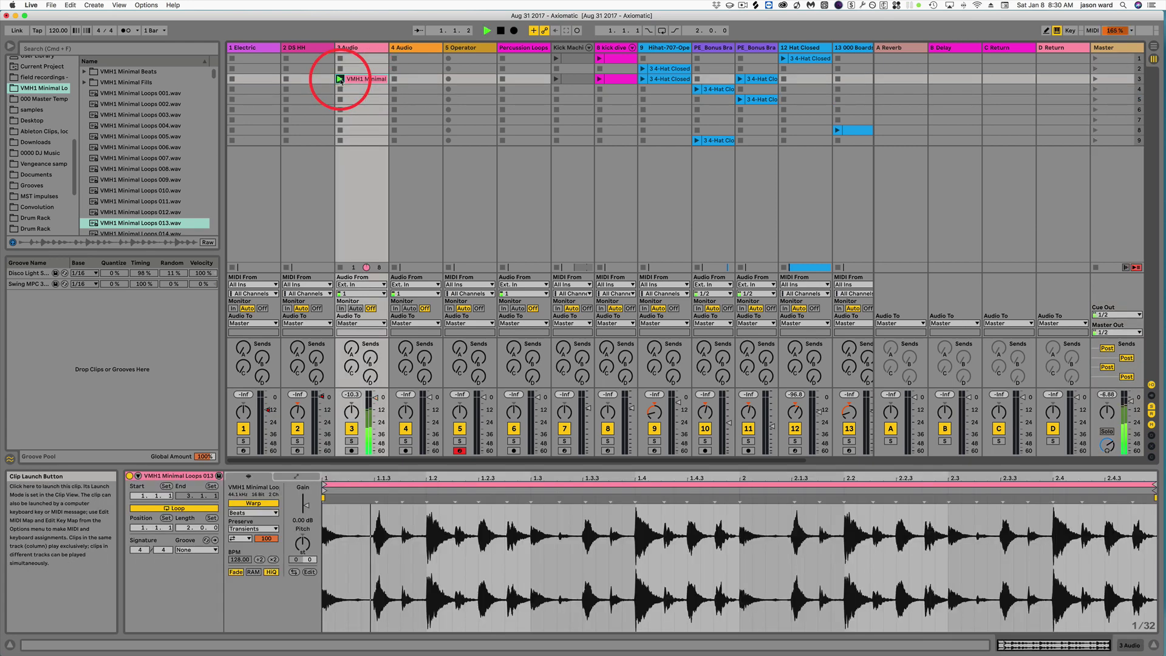
pyautogui.click(555, 59)
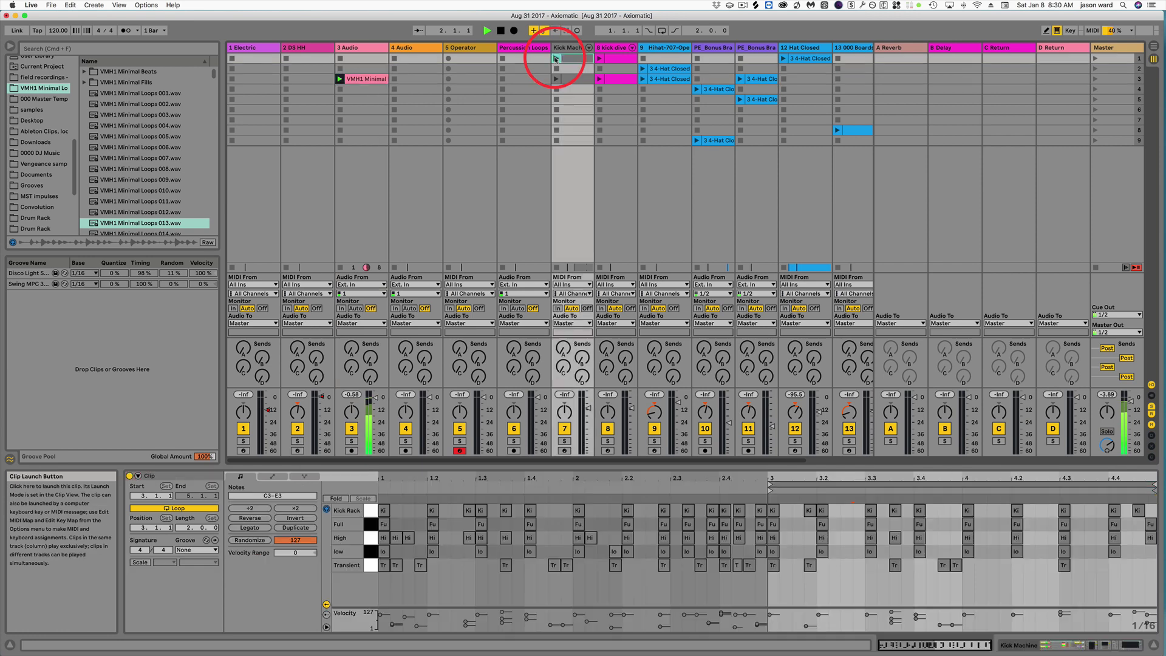
pyautogui.click(697, 90)
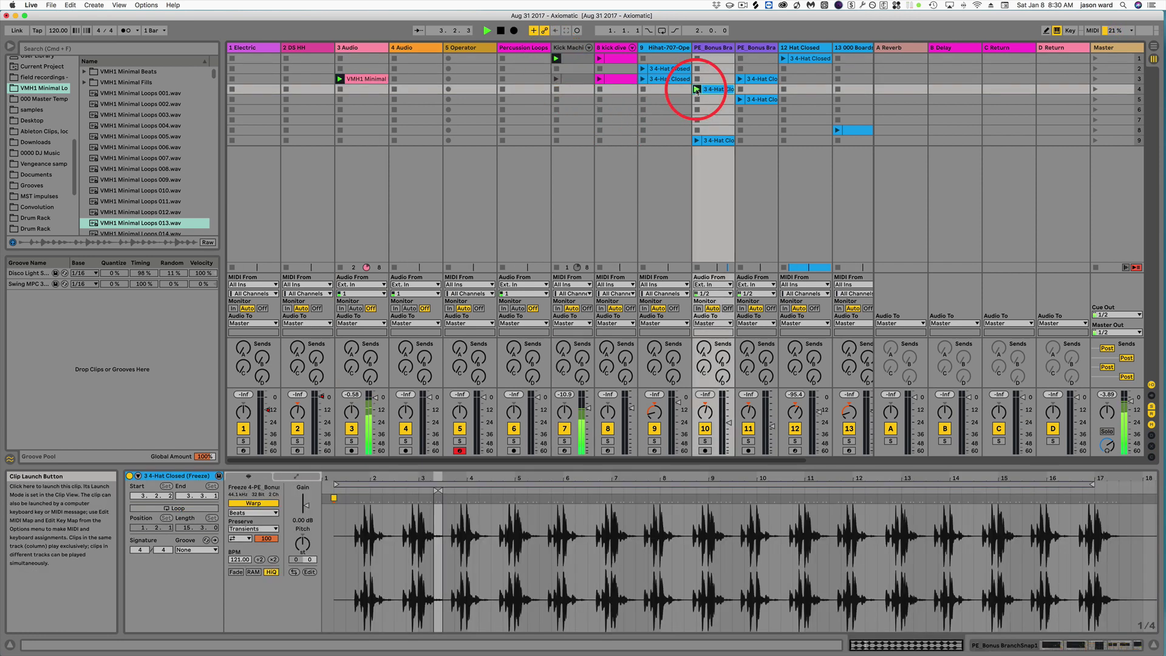
pyautogui.click(739, 99)
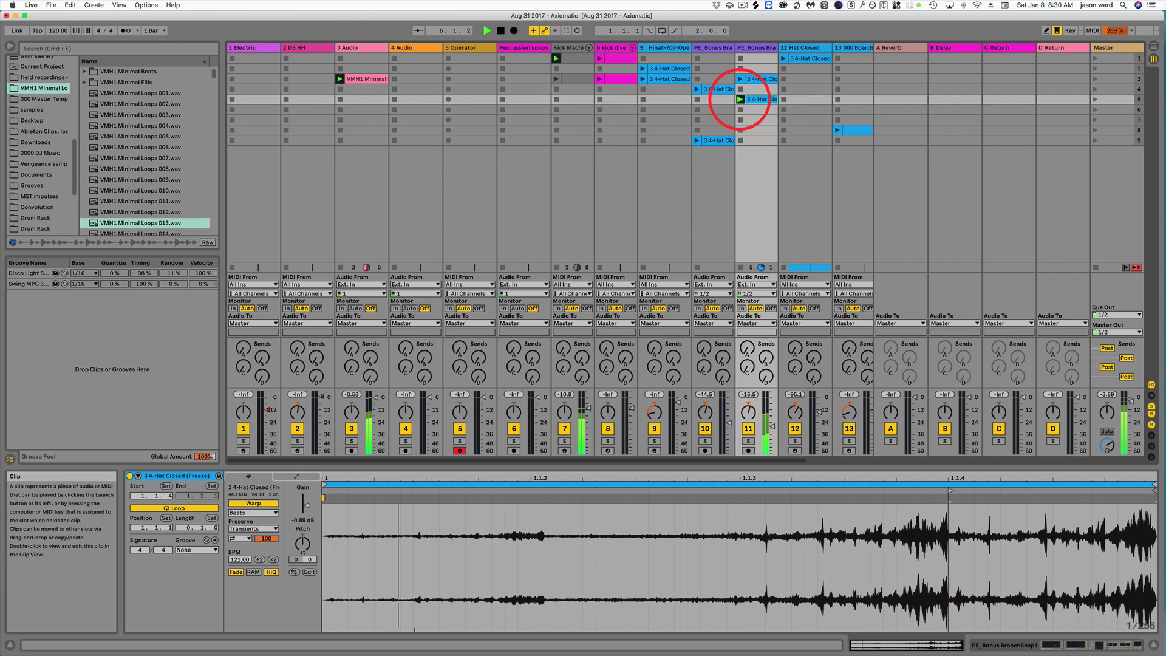
# Restart playback, capture the currently playing clips into a new scene below scene 5, and stop playback.
pyautogui.press('space')
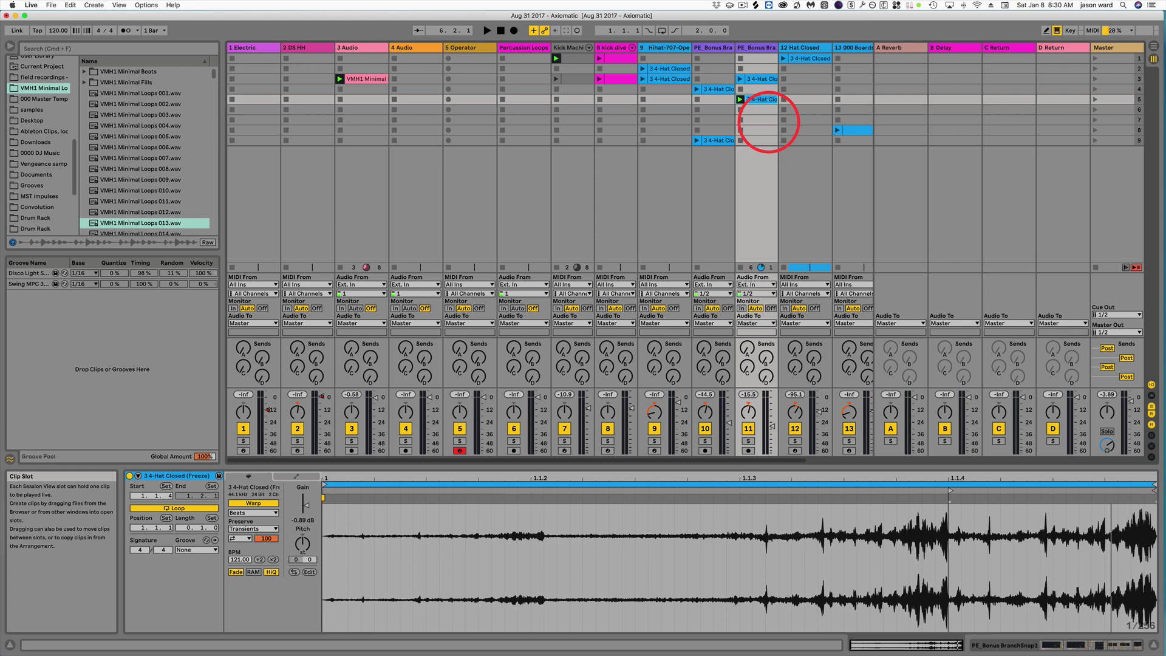
pyautogui.press('space')
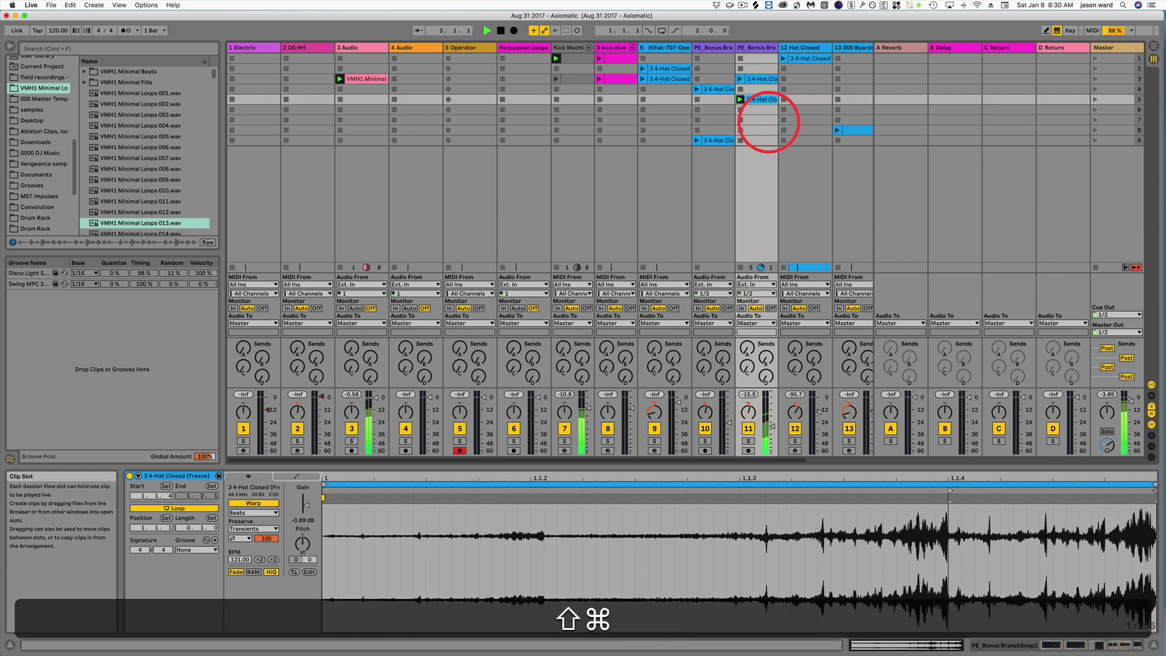
pyautogui.press('shift+super+i')
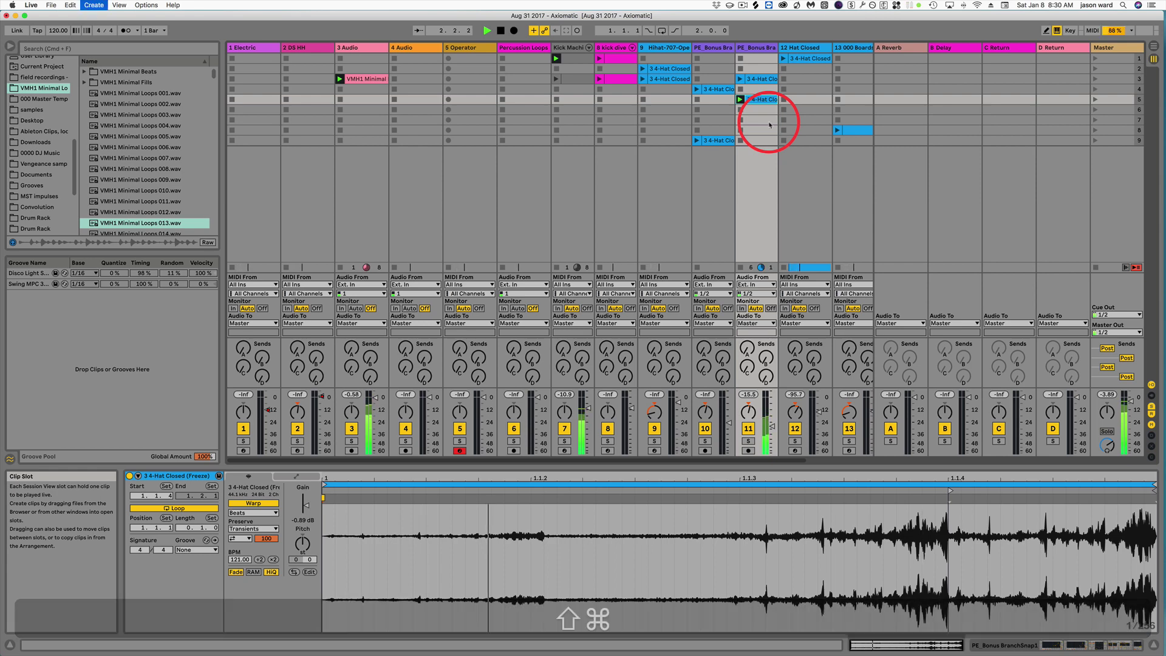
pyautogui.press('shift+super+i')
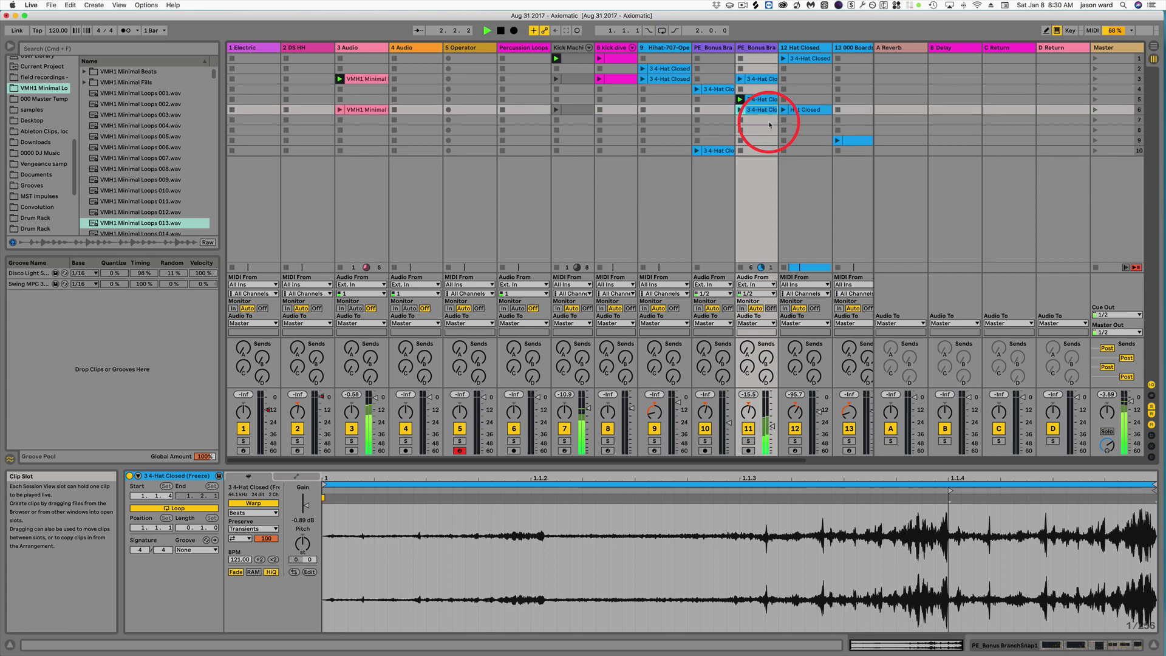
pyautogui.press('space')
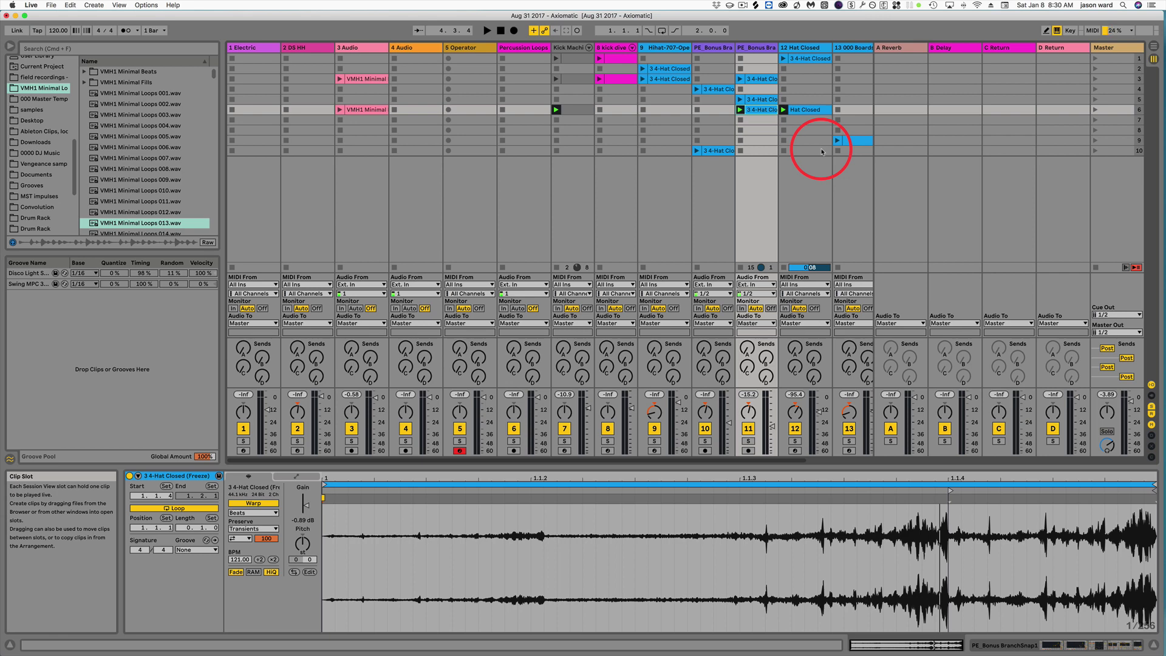
# Toggle between the Session and Arrangement Views, ending in the Arrangement View, and return all tracks to arrangement playback.
pyautogui.click(1096, 269)
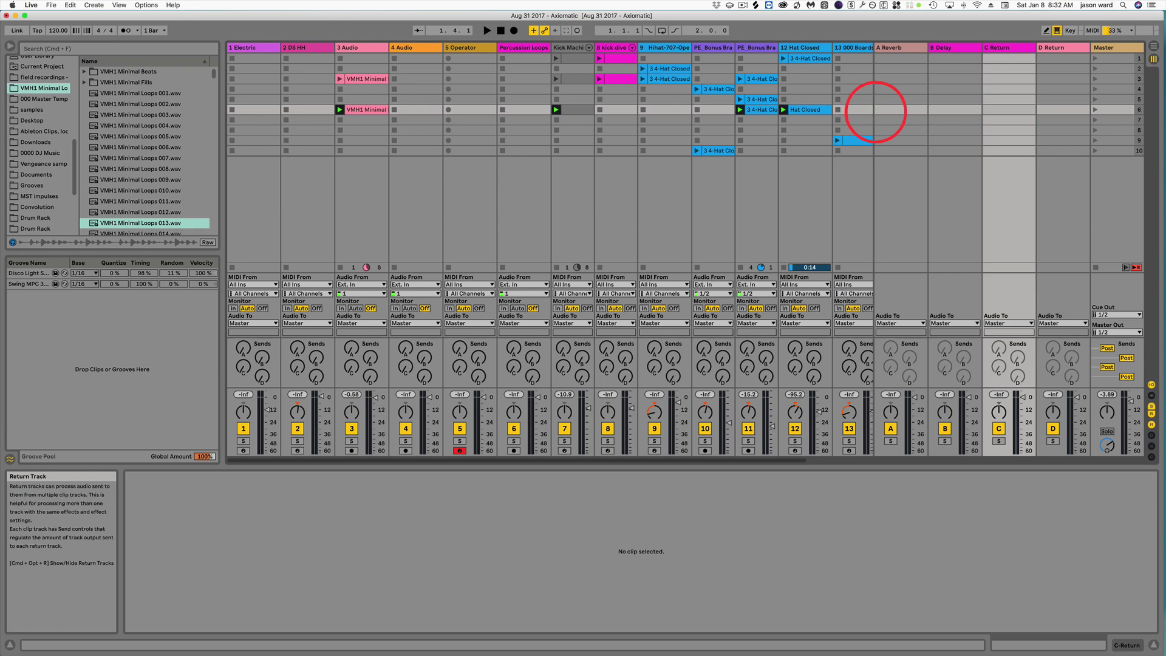
pyautogui.press('Tab')
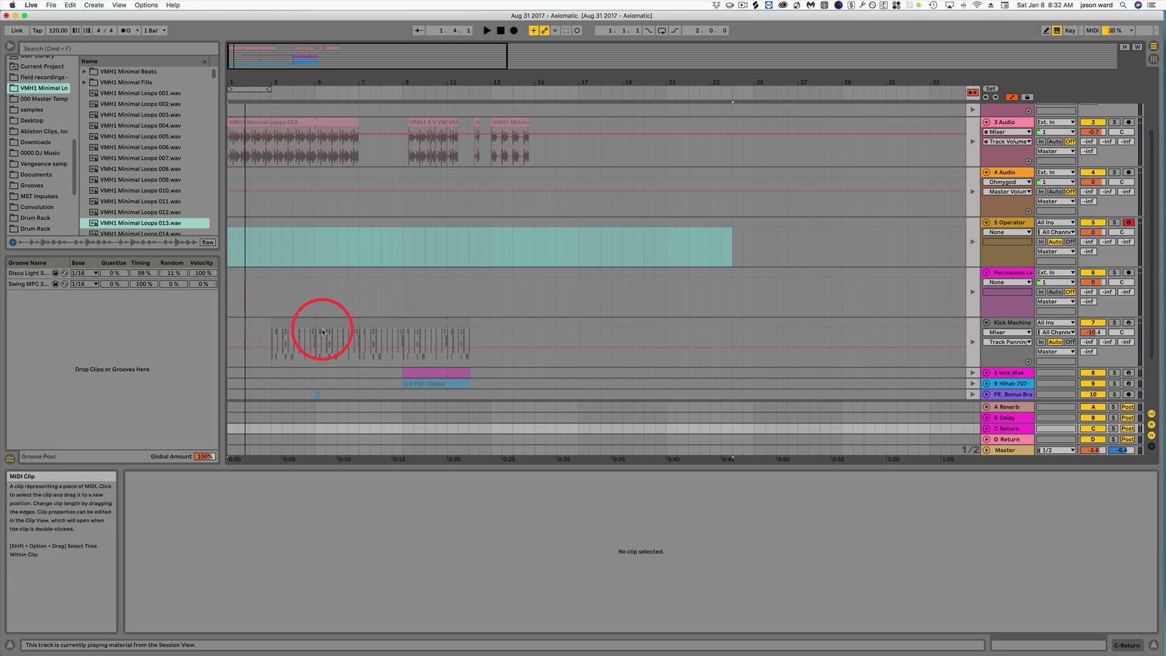
pyautogui.press('Tab')
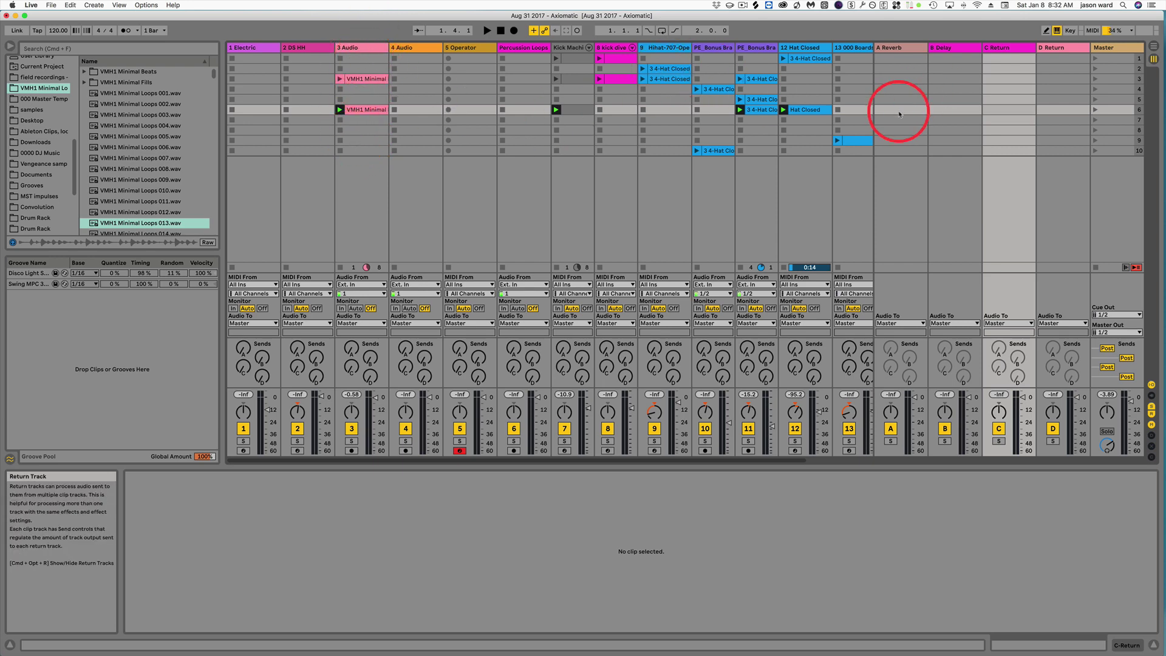
pyautogui.press('Tab')
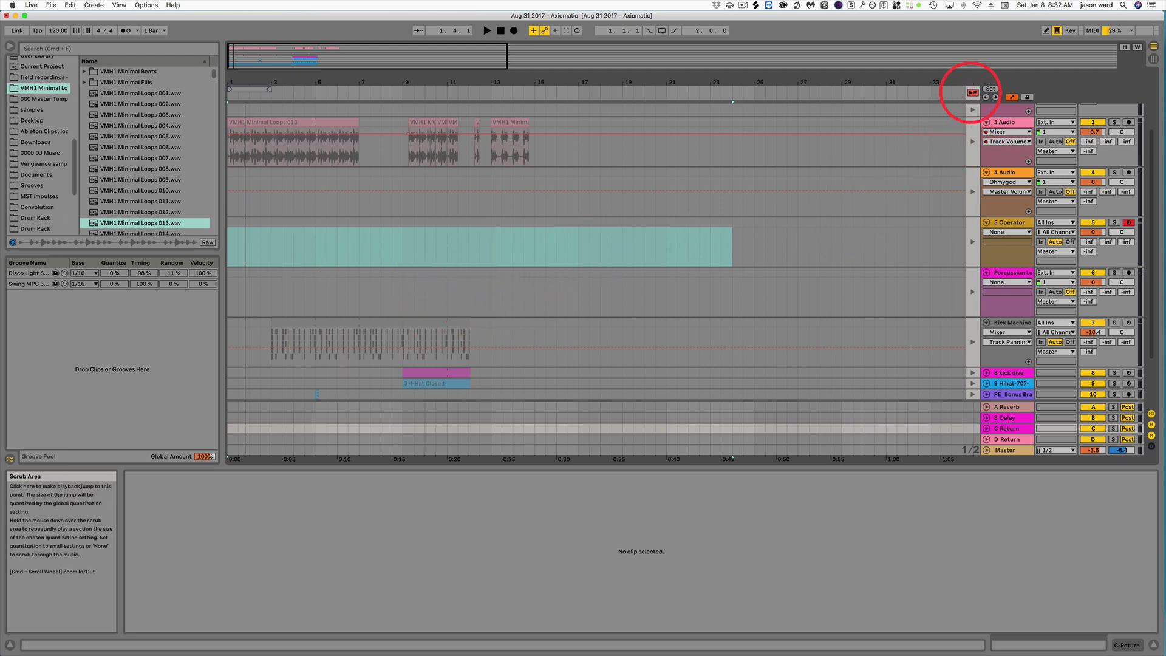
pyautogui.click(972, 93)
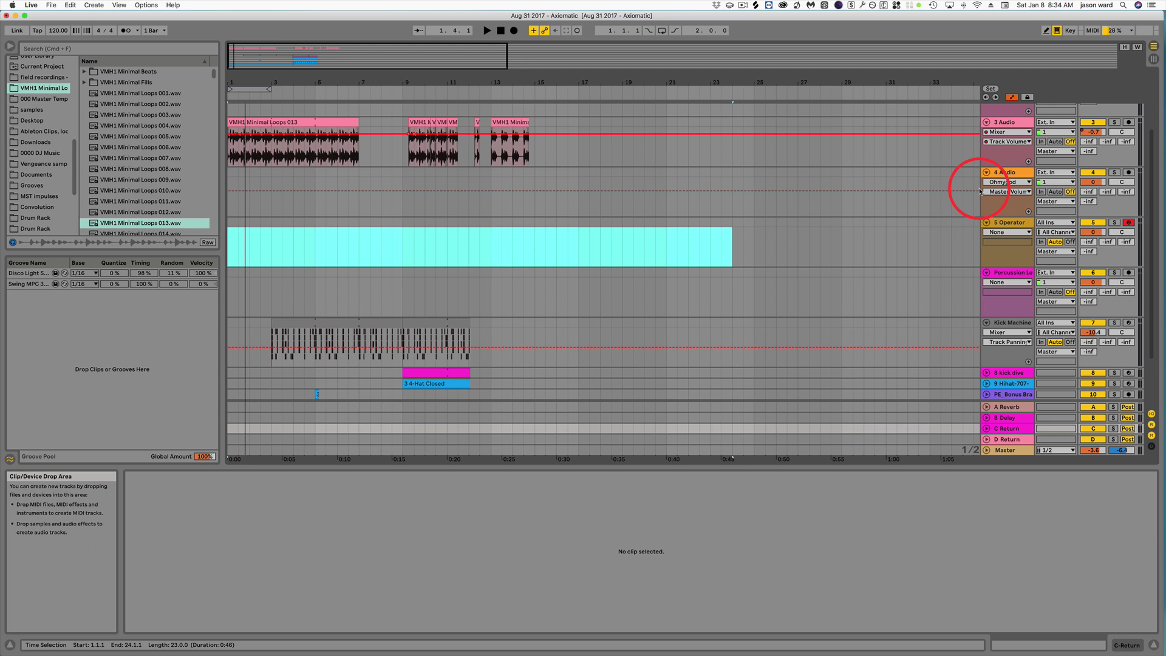
# Select the range of tracks from 4 Audio through Percussion Loops.
pyautogui.click(1008, 173)
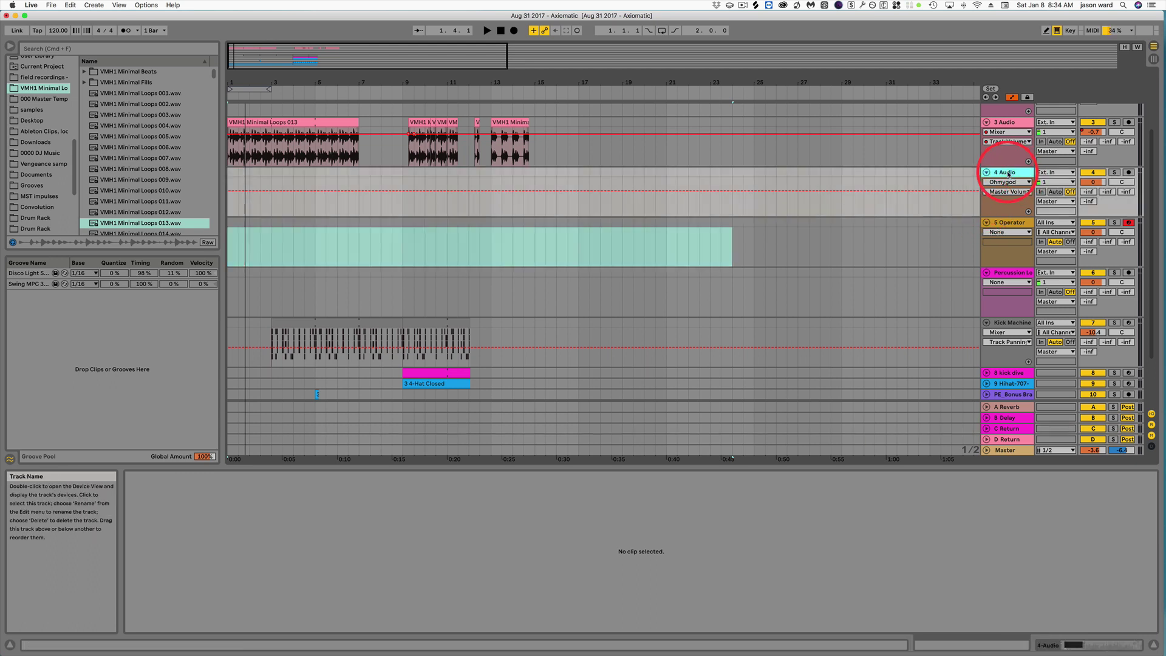
pyautogui.press('shift')
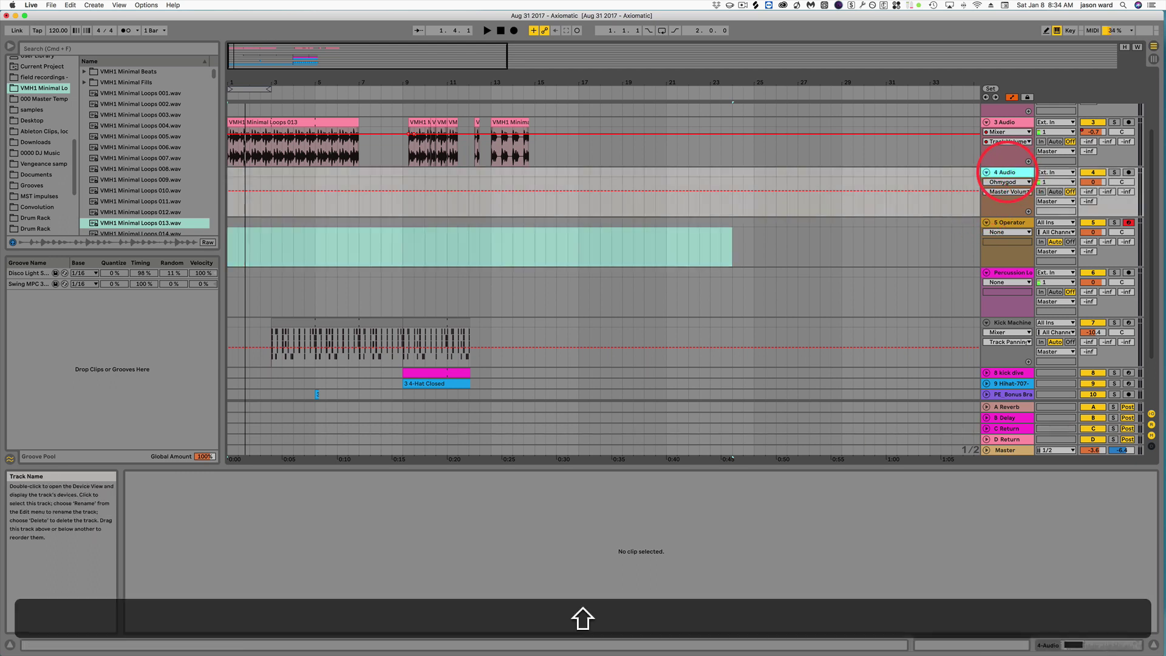
pyautogui.click(1008, 272)
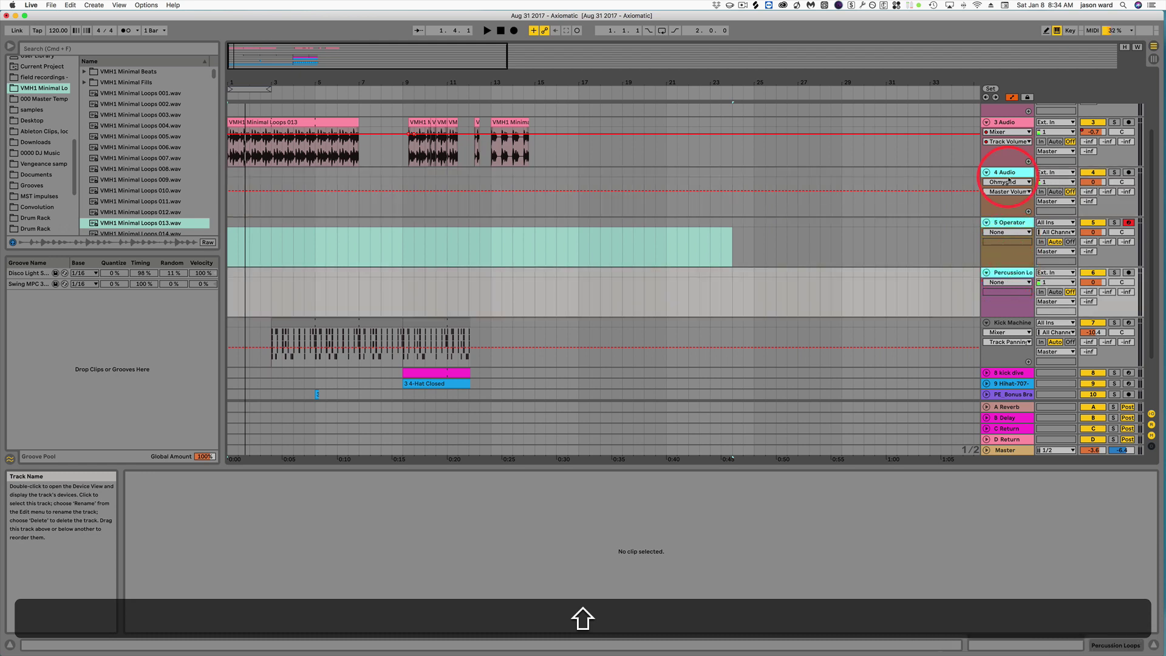
pyautogui.click(1011, 273)
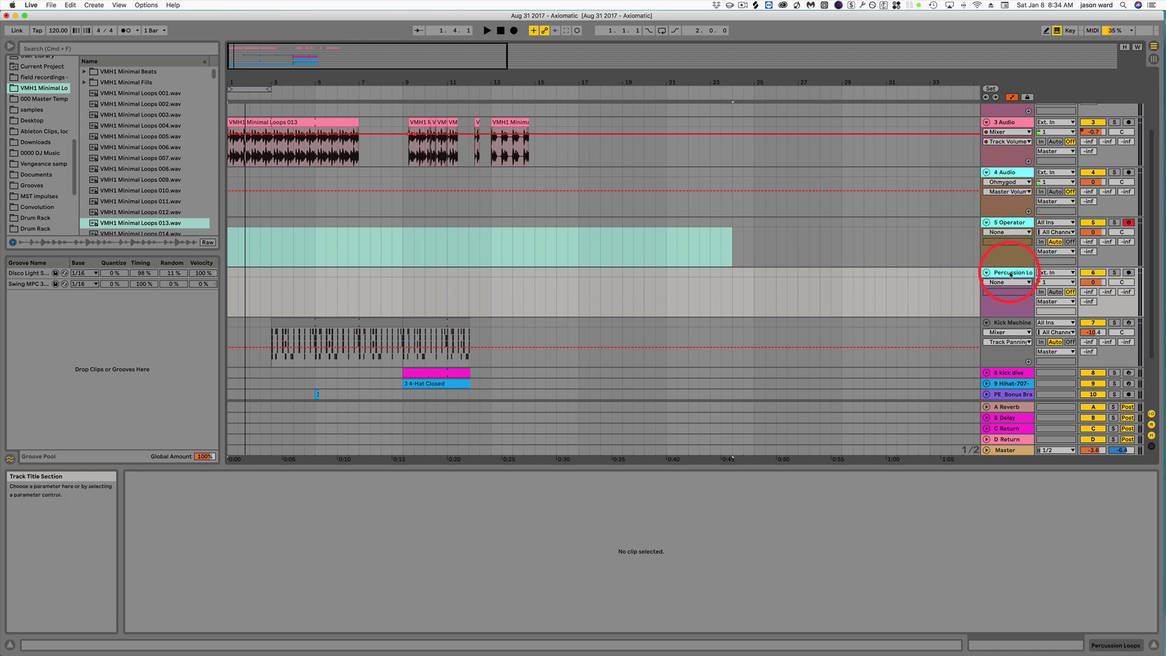
# Lower the volume of the three selected tracks together to about -6.6 dB and undo the change.
pyautogui.click(1083, 181)
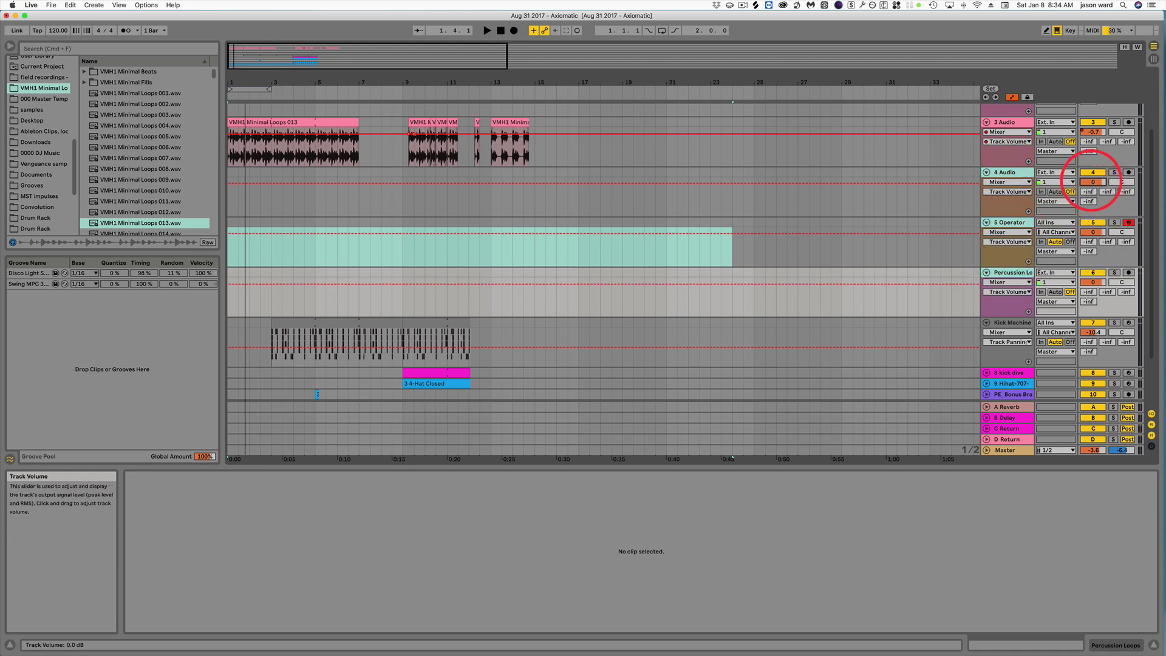
pyautogui.moveTo(1090, 182); pyautogui.dragTo(1091, 208)
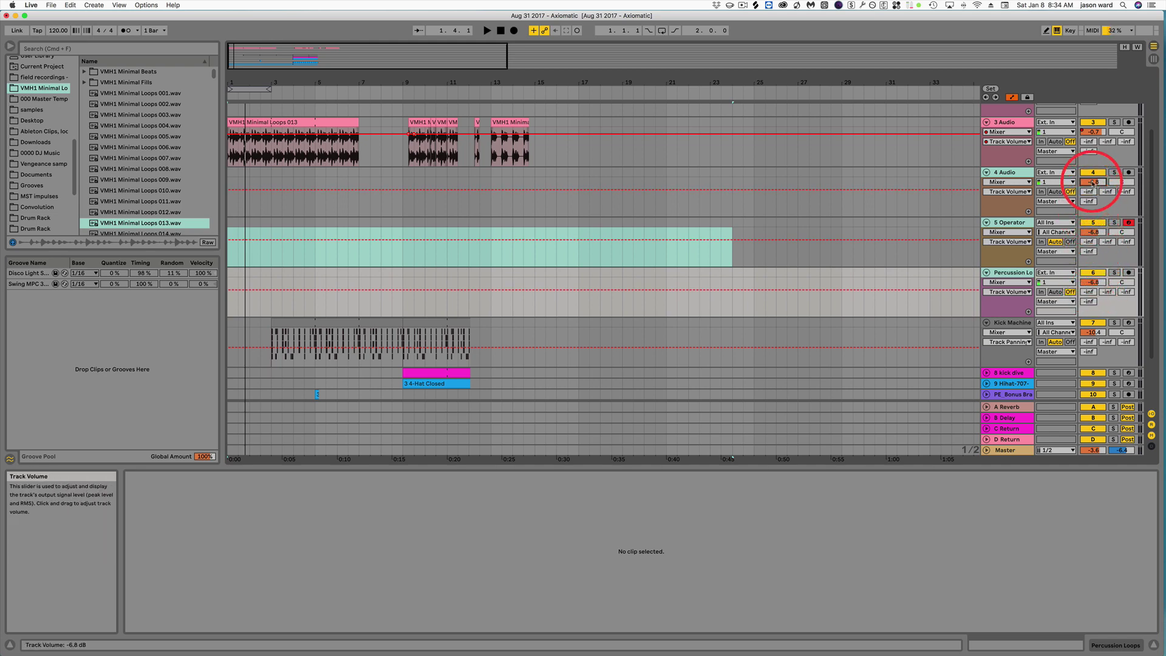
pyautogui.press('super+z')
pyautogui.press('super+z')
pyautogui.press('super+z')
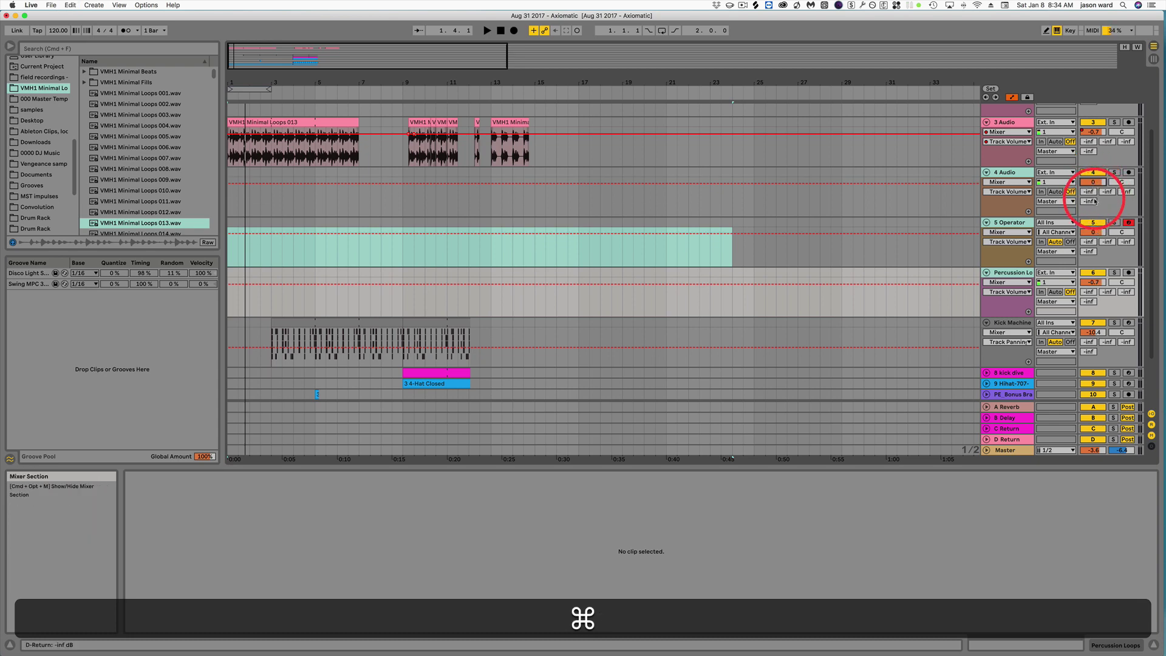
# Raise the A-Reverb send of the selected tracks to -21.0 dB and reset it, and solo and unsolo the three tracks.
pyautogui.moveTo(1089, 193); pyautogui.dragTo(1087, 195)
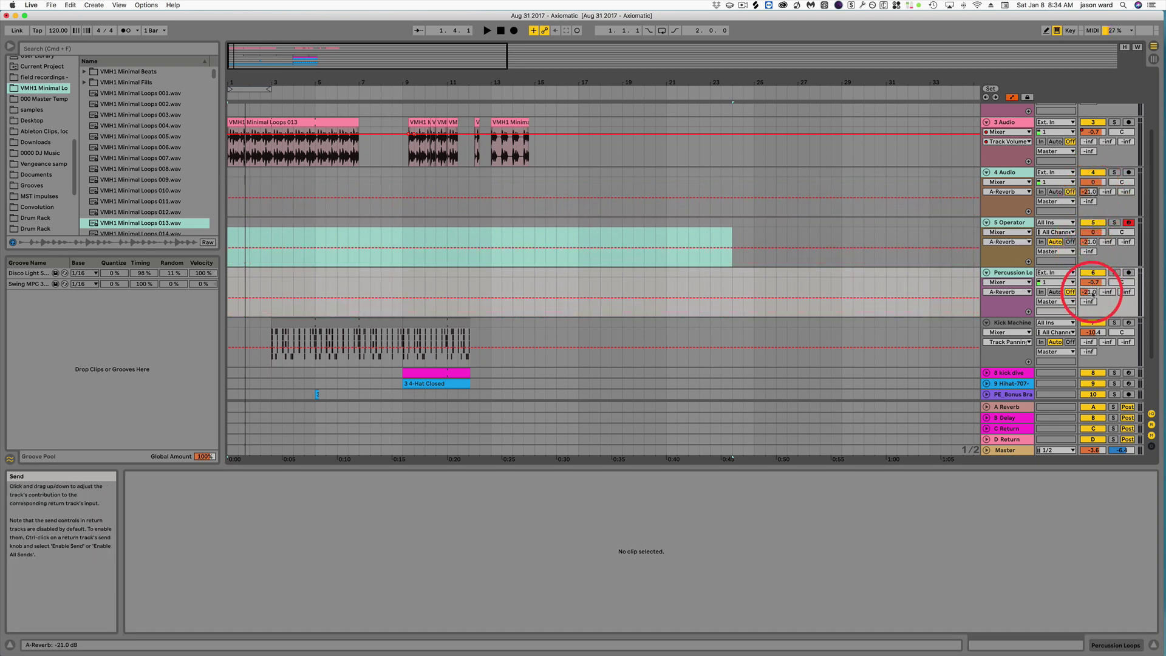
pyautogui.press('Delete')
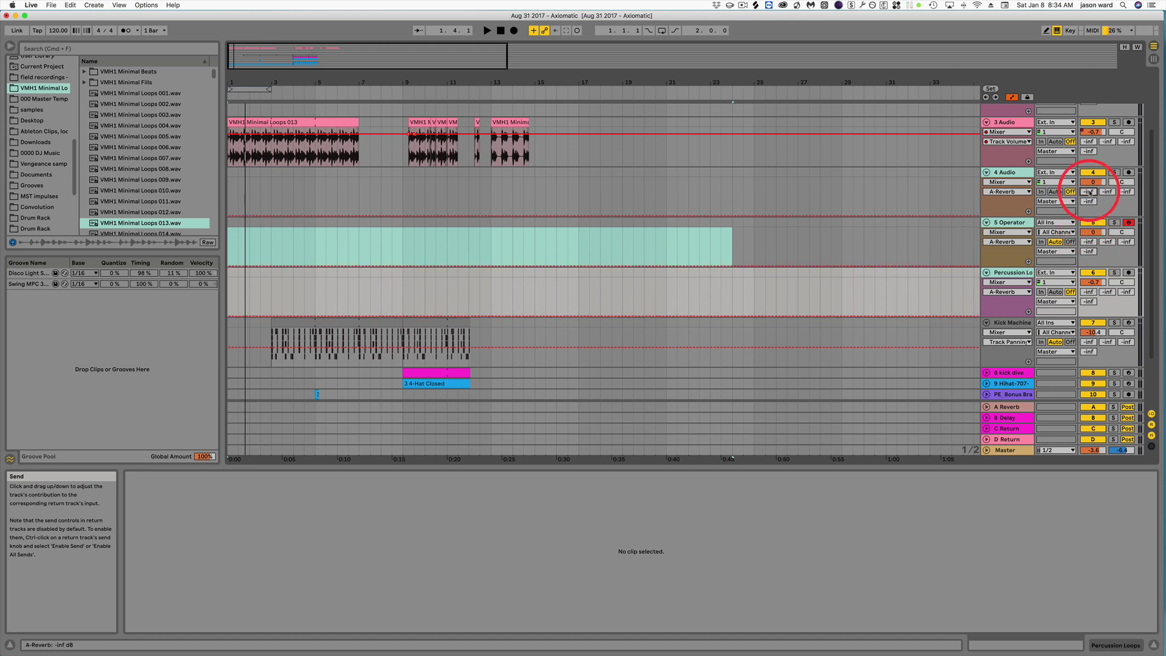
pyautogui.click(1114, 172)
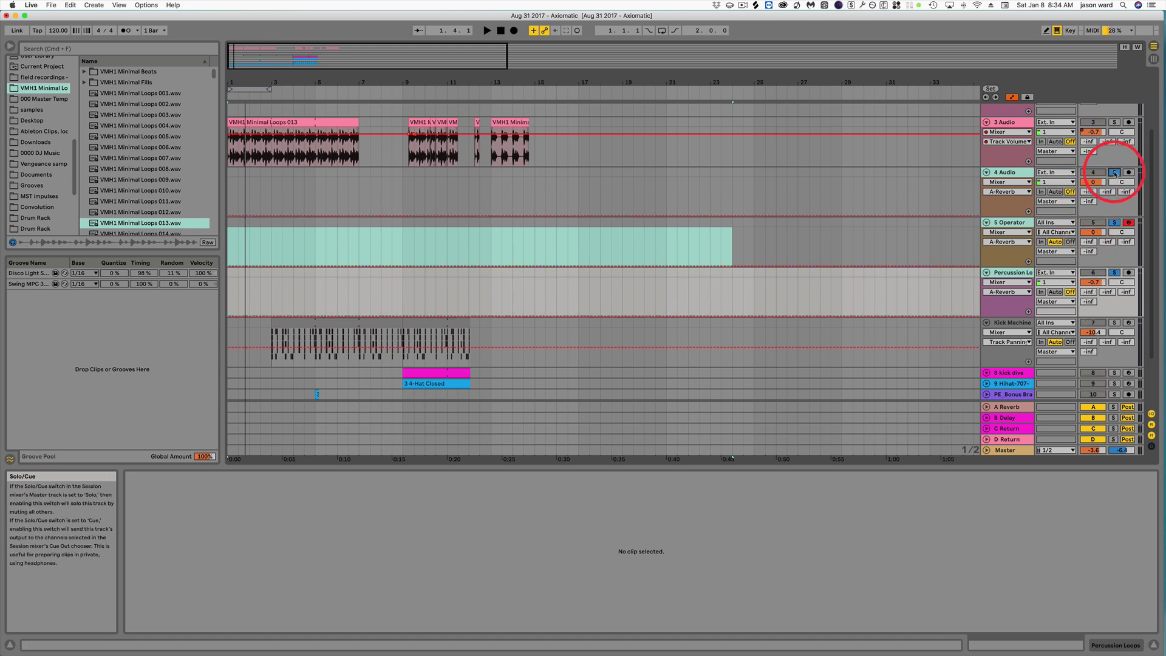
pyautogui.click(1114, 173)
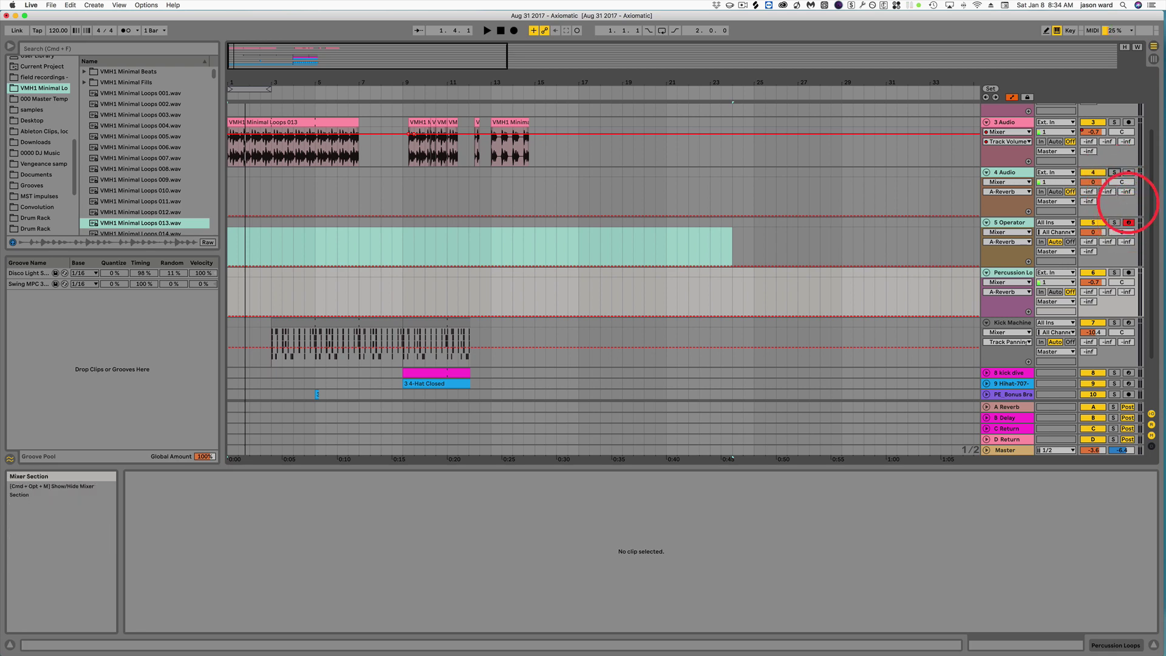
# Arm the three selected tracks for recording together and reduce the selection to 4 Audio.
pyautogui.rightClick(1122, 206)
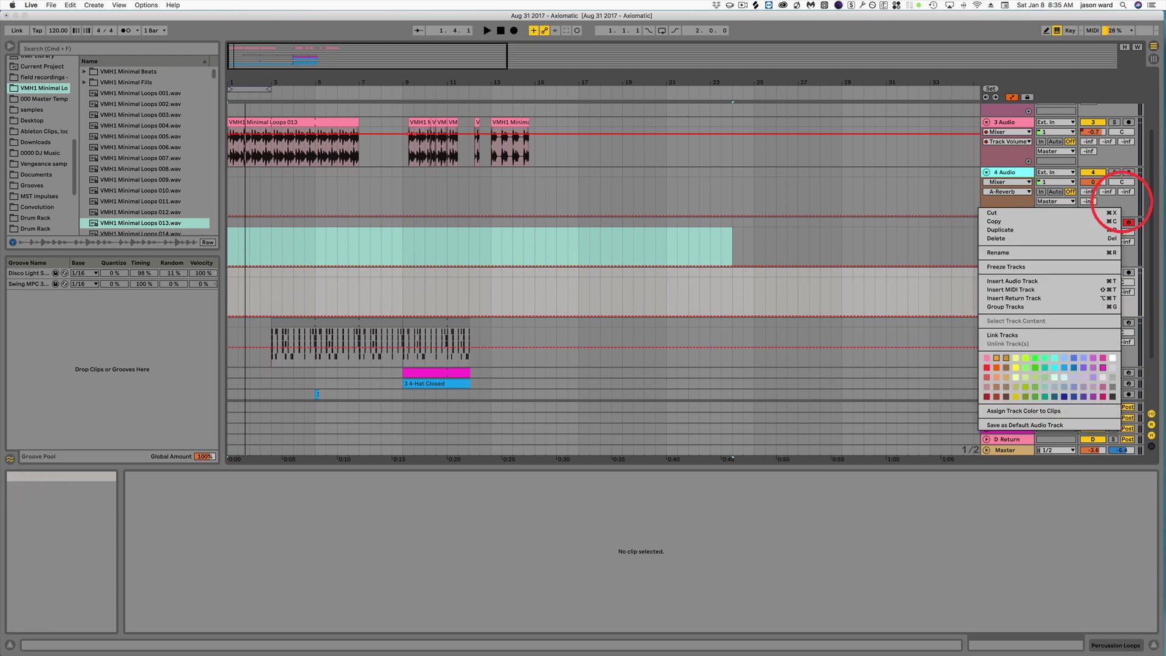
pyautogui.click(1121, 202)
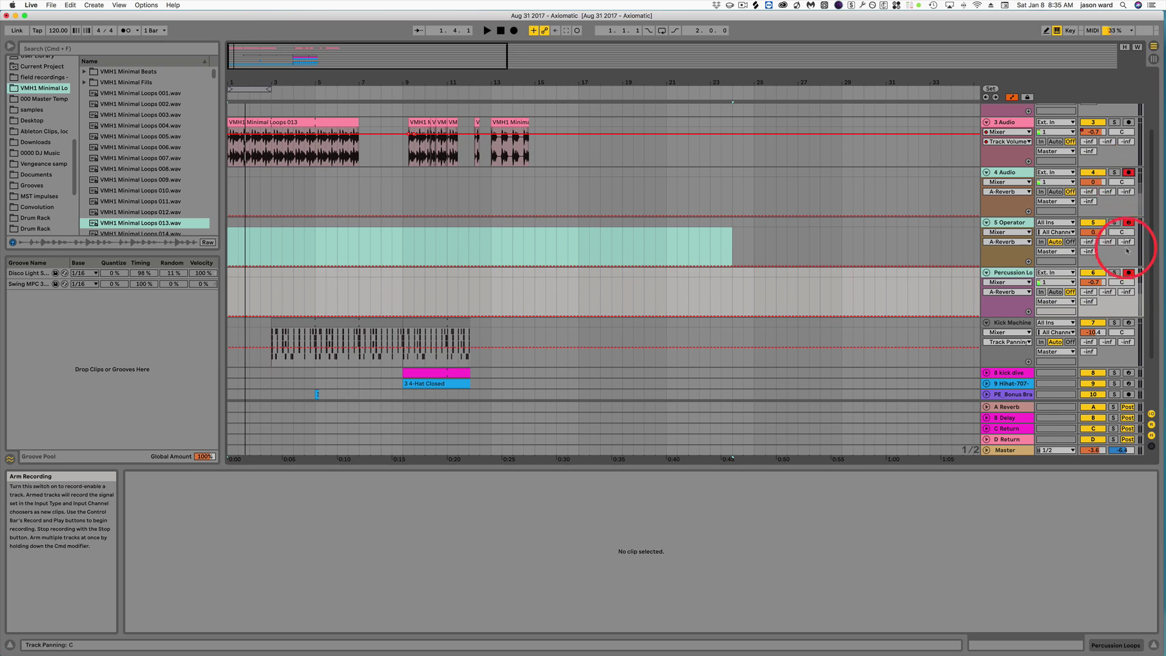
pyautogui.click(1018, 175)
pyautogui.click(1017, 175)
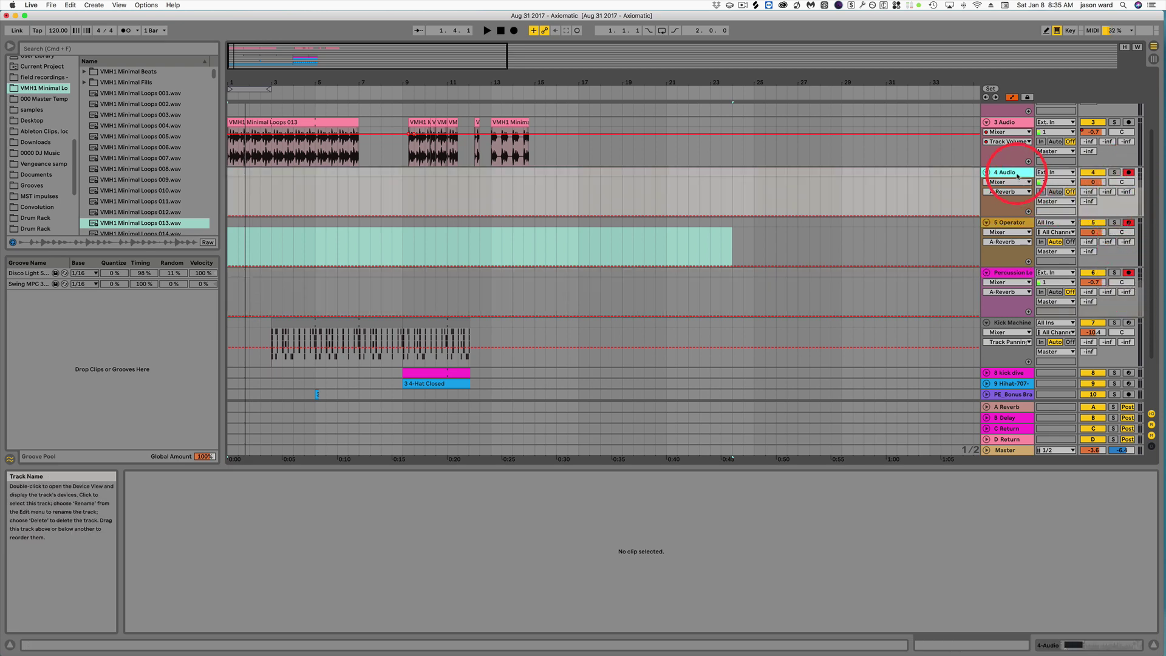
# Disarm 4 Audio and arm tracks 4 to 6 exclusively one at a time, ending with only Percussion Loops armed.
pyautogui.click(1128, 173)
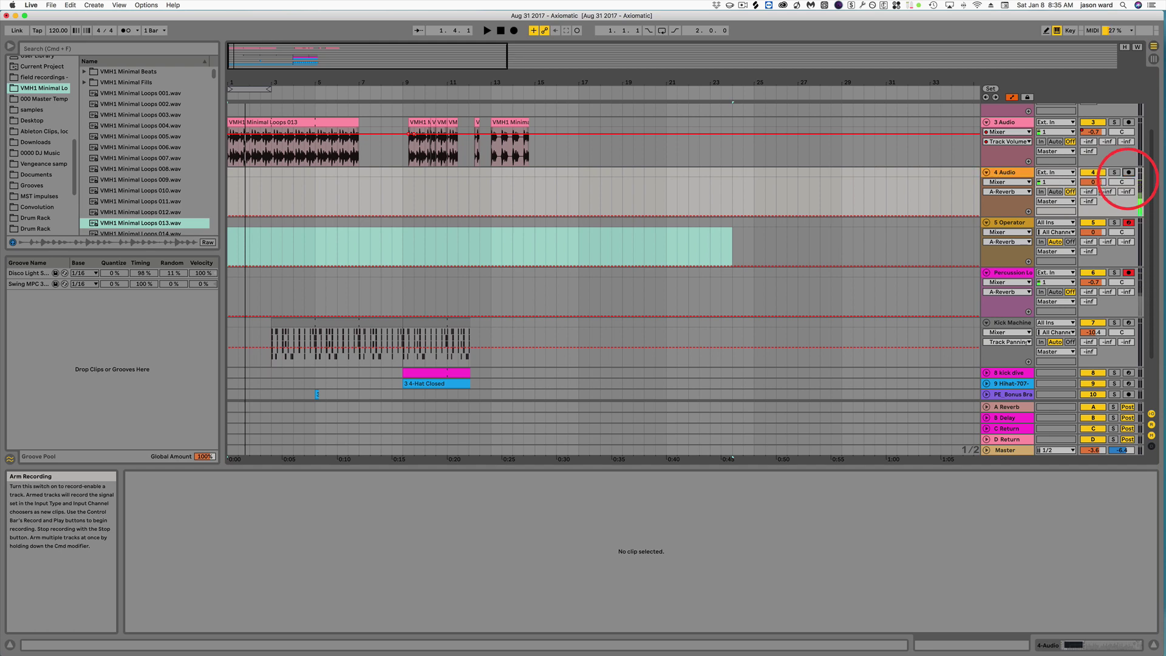
pyautogui.click(1128, 222)
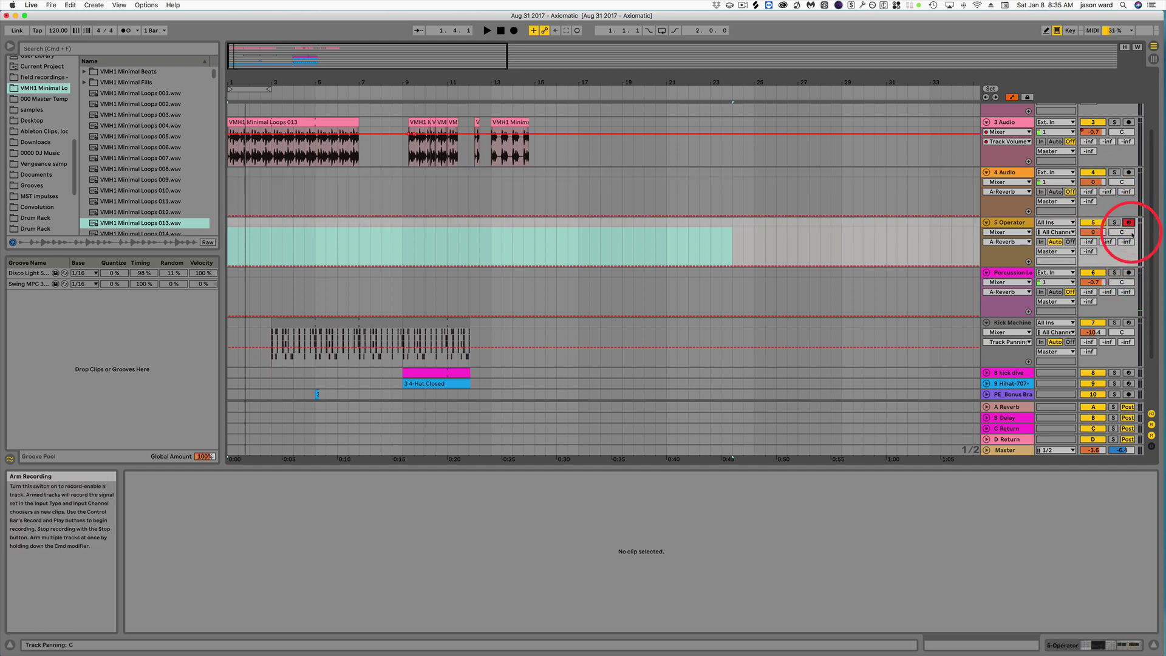
pyautogui.click(1128, 173)
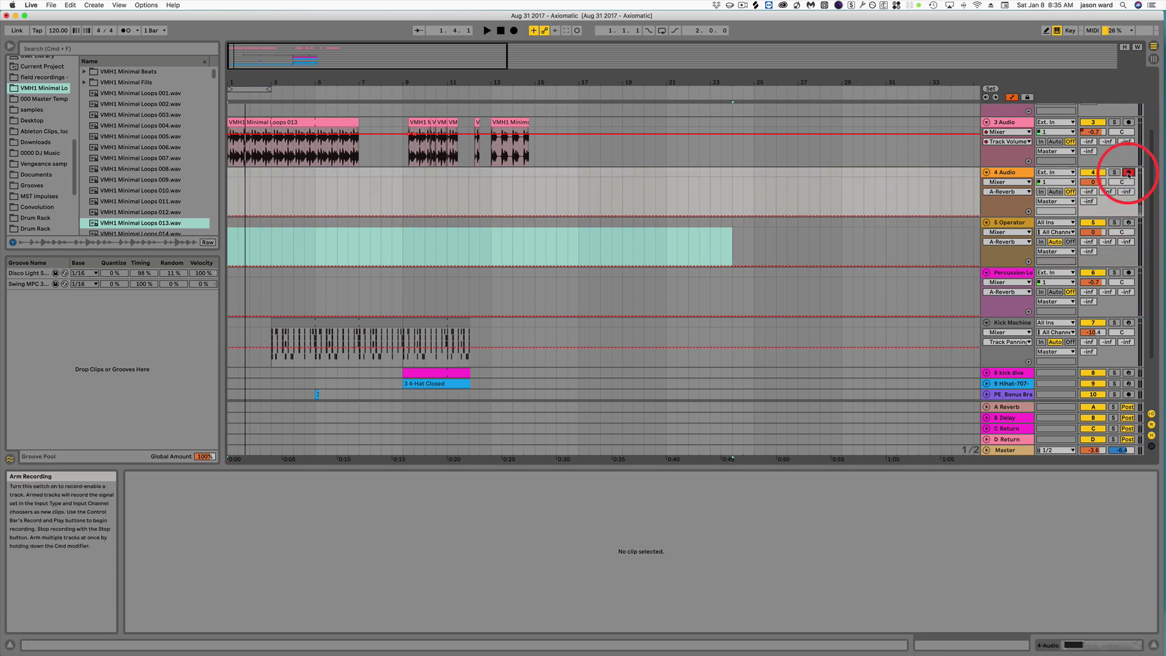
pyautogui.click(1128, 222)
pyautogui.click(1128, 273)
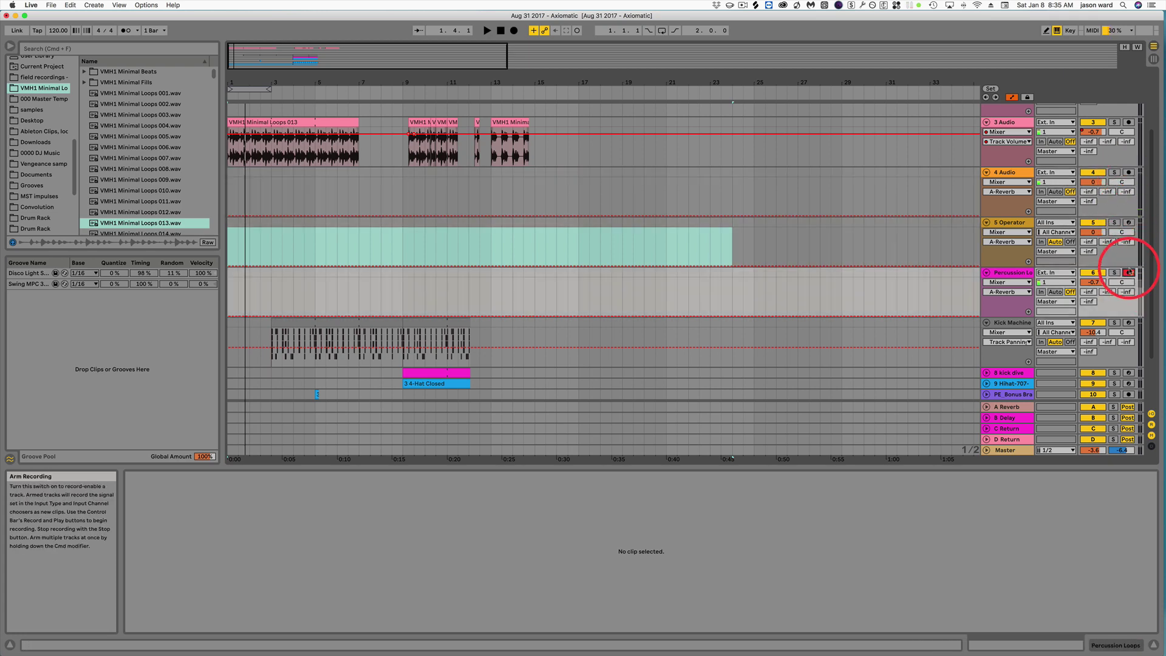
# Arm 3 Audio, 4 Audio and 5 Operator for recording in addition to Percussion Loops.
pyautogui.scroll(2, 1132, 170)
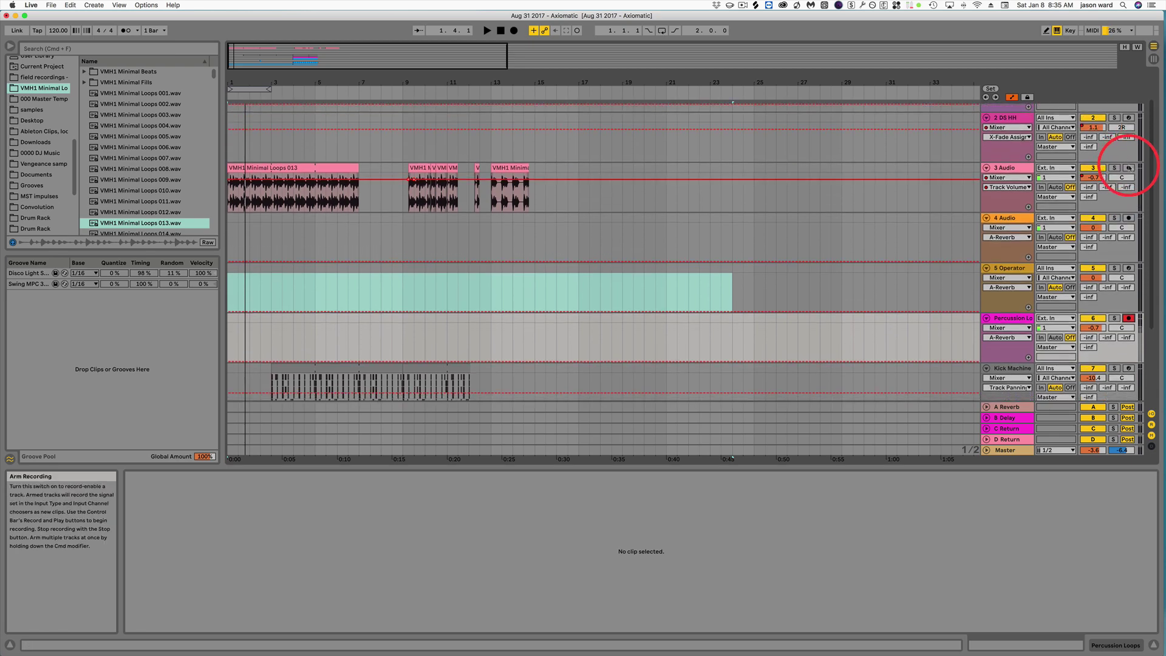
pyautogui.press('super')
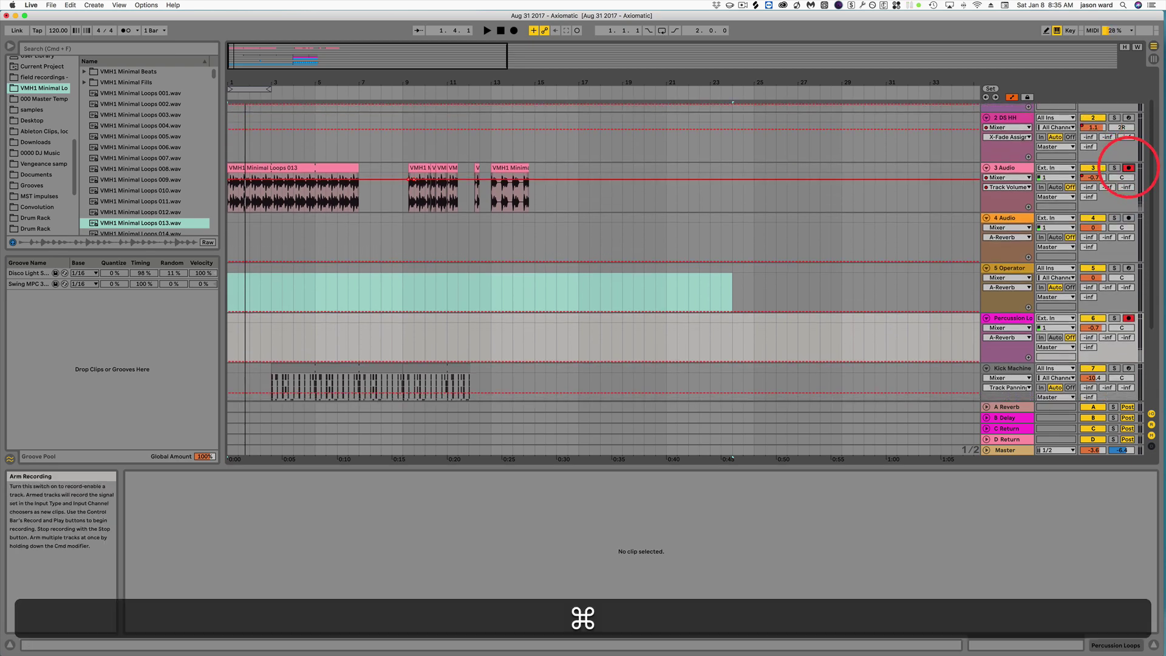
pyautogui.keyDown('super'); pyautogui.click(1128, 217); pyautogui.keyUp('super')
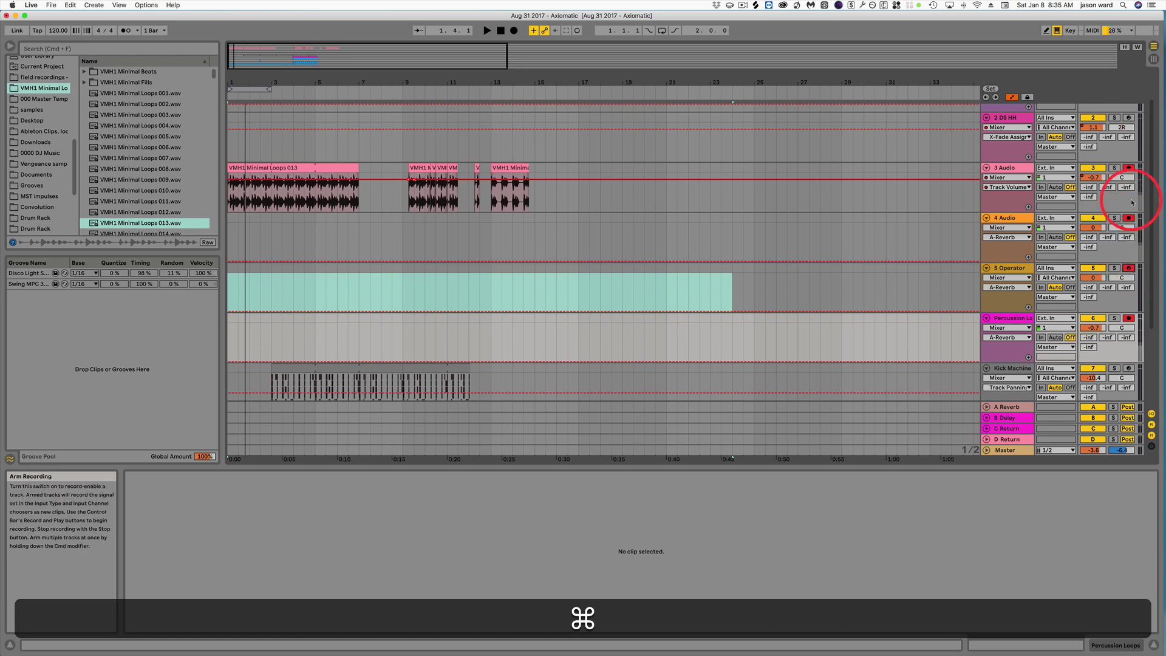
# Switch to the Session View and select the range of tracks from 5 Operator through track 9 Hihat-707.
pyautogui.press('Tab')
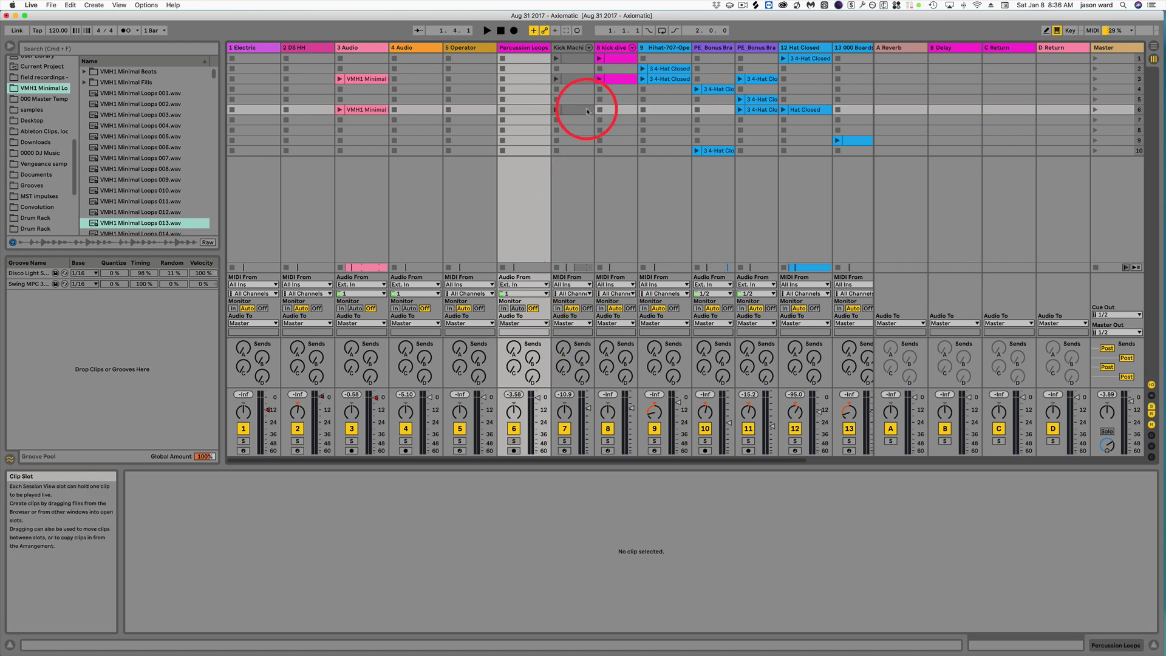
pyautogui.click(457, 49)
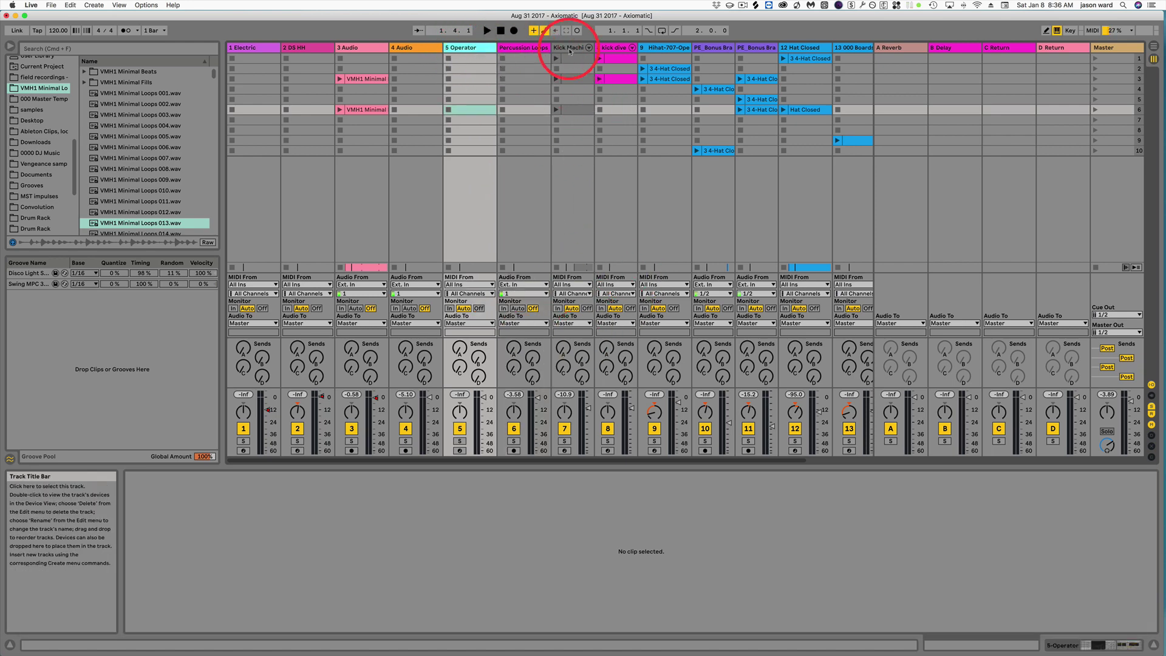
pyautogui.keyDown('shift'); pyautogui.click(670, 49); pyautogui.keyUp('shift')
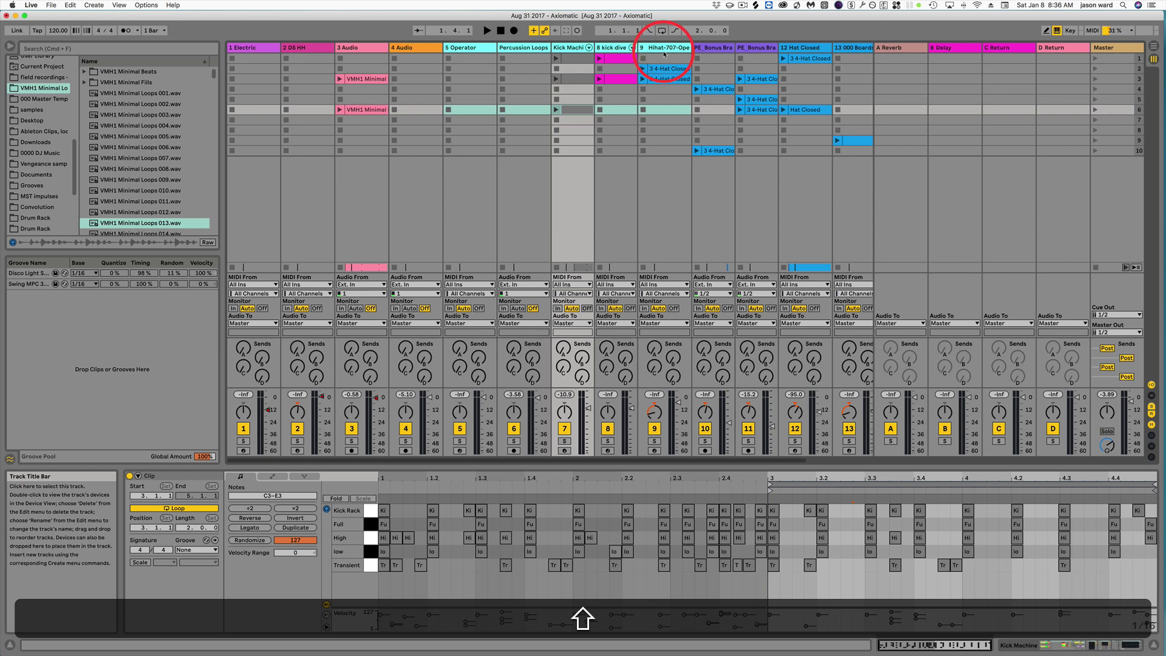
pyautogui.click(459, 348)
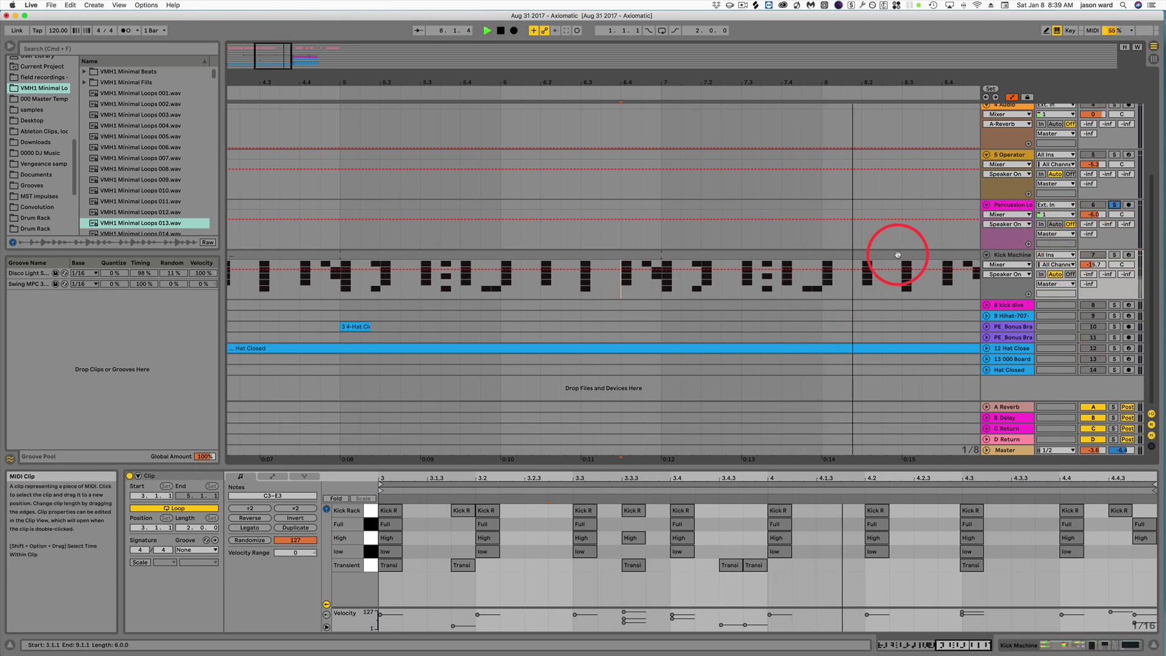
# Stop playback, turn on Follow for the Arrangement, and restart playback so the view scrolls with the playhead.
pyautogui.press('space')
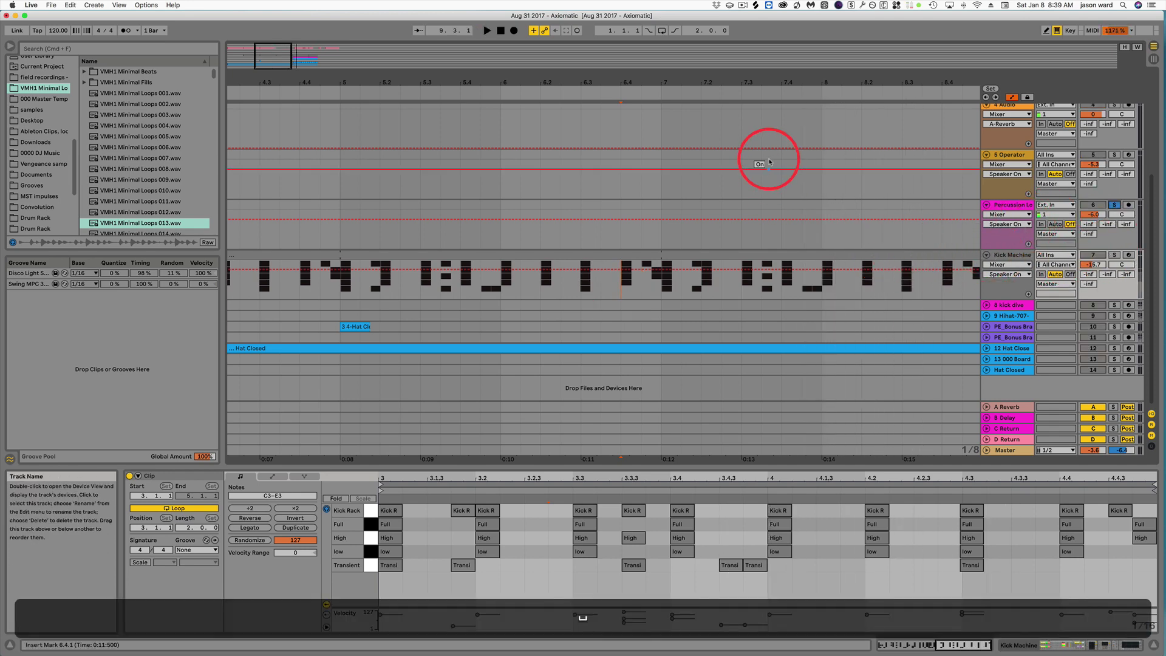
pyautogui.moveTo(768, 83)
pyautogui.mouseDown()
pyautogui.moveTo(745, 83)
pyautogui.moveTo(784, 83)
pyautogui.moveTo(768, 82)
pyautogui.mouseUp()
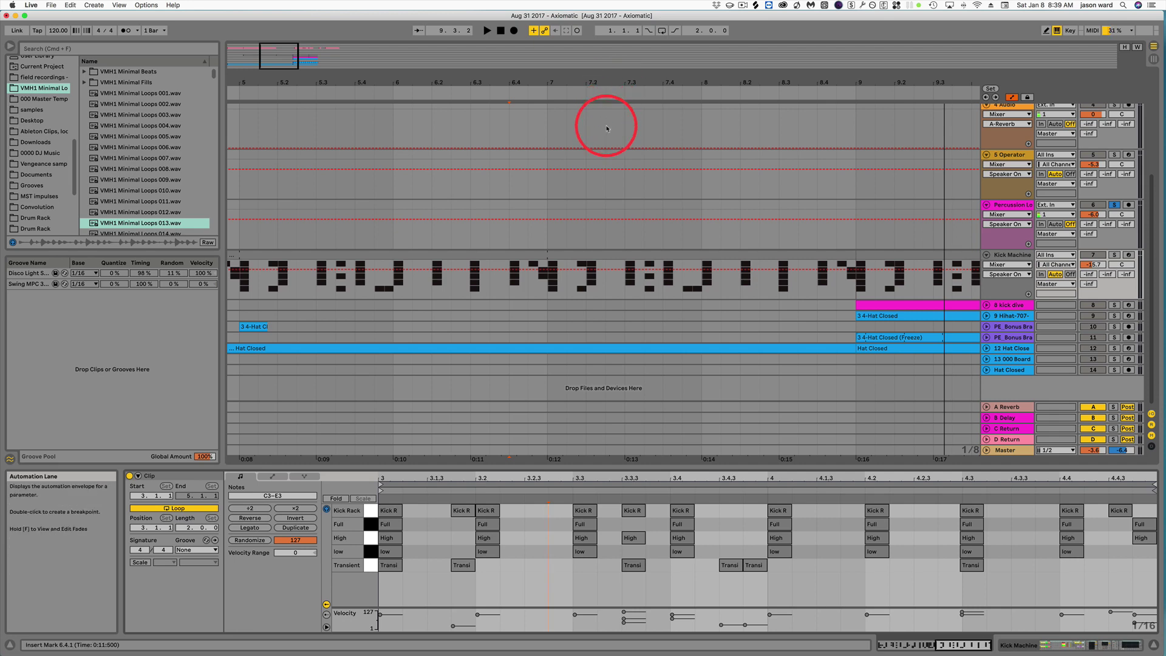
pyautogui.press('shift+super')
pyautogui.press('shift+super+f')
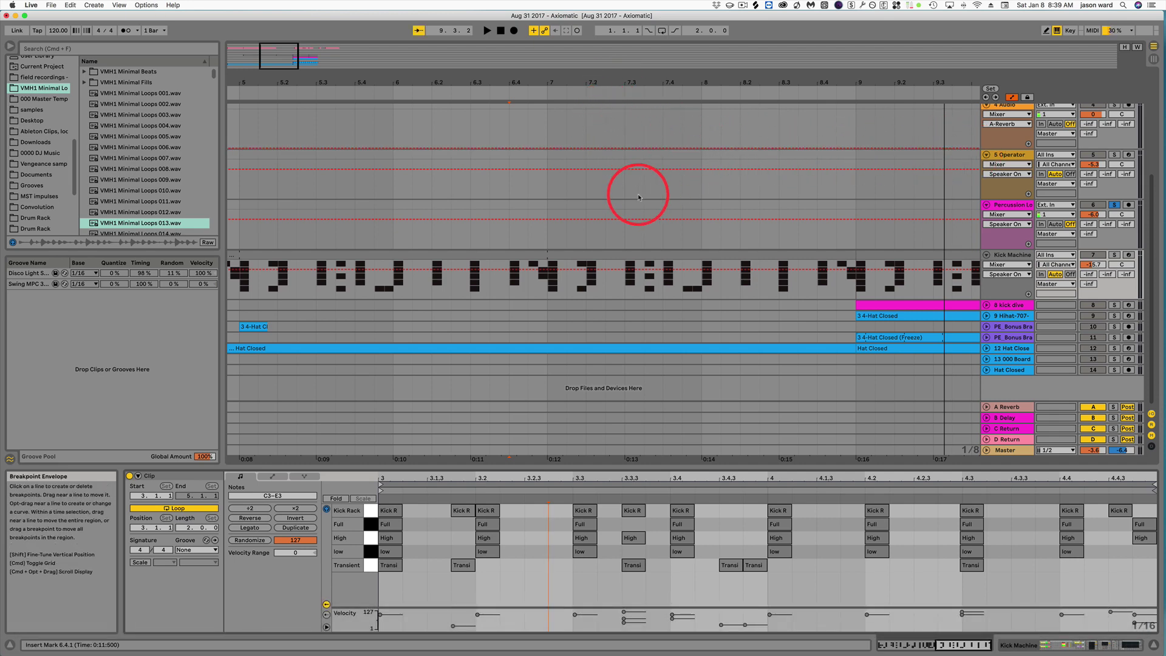
pyautogui.press('space')
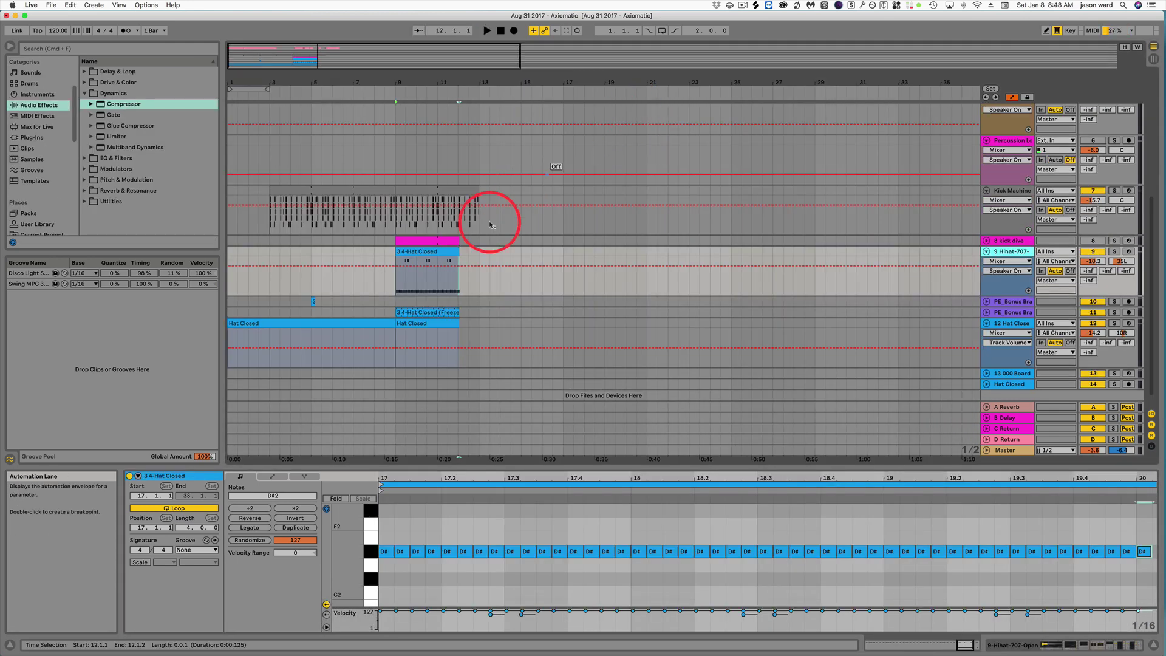
# Select the 3 4-Hat Closed clip on track 9 Hihat-707 and audition it with the track soloed.
pyautogui.click(425, 247)
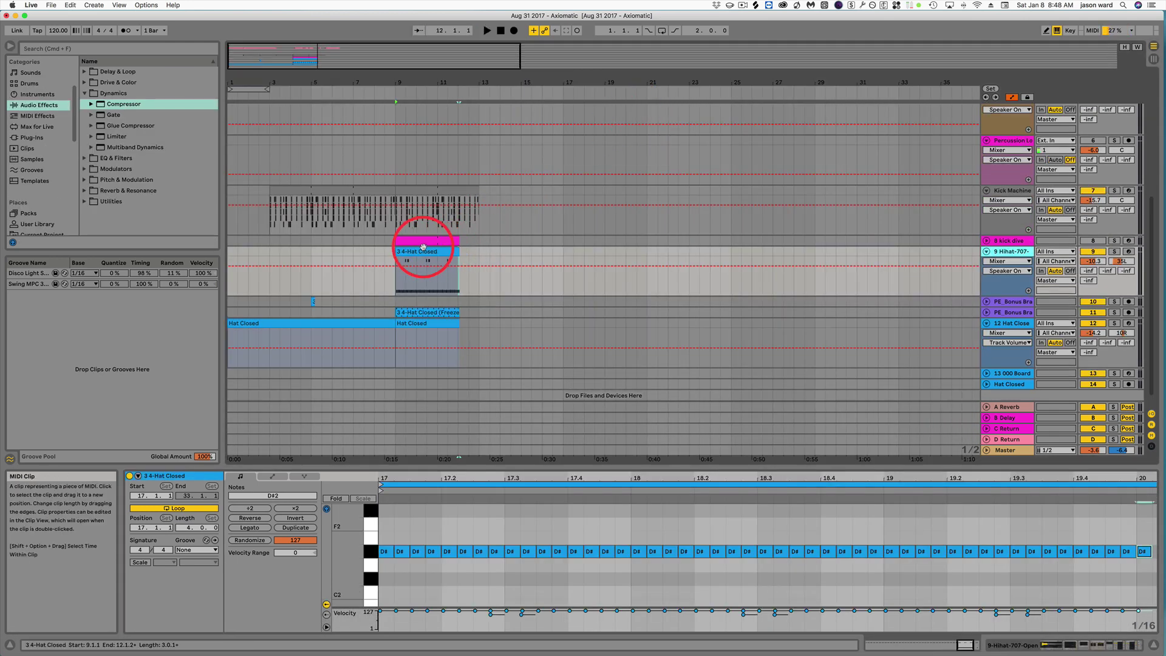
pyautogui.click(423, 252)
pyautogui.click(418, 211)
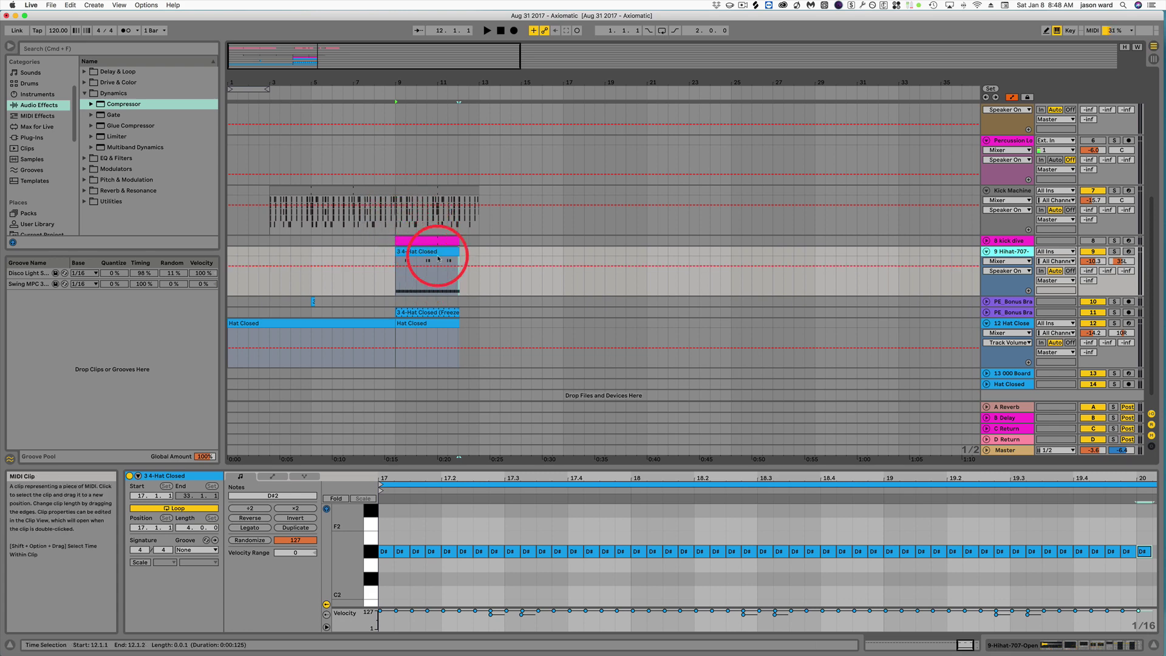
pyautogui.click(419, 252)
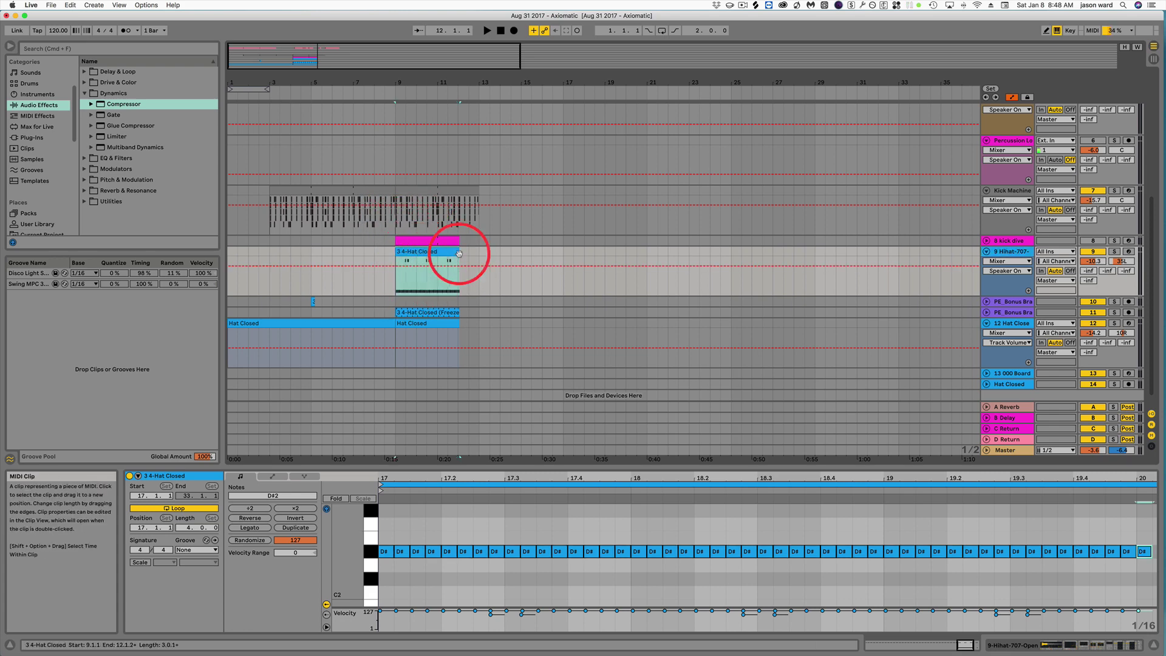
pyautogui.click(1114, 251)
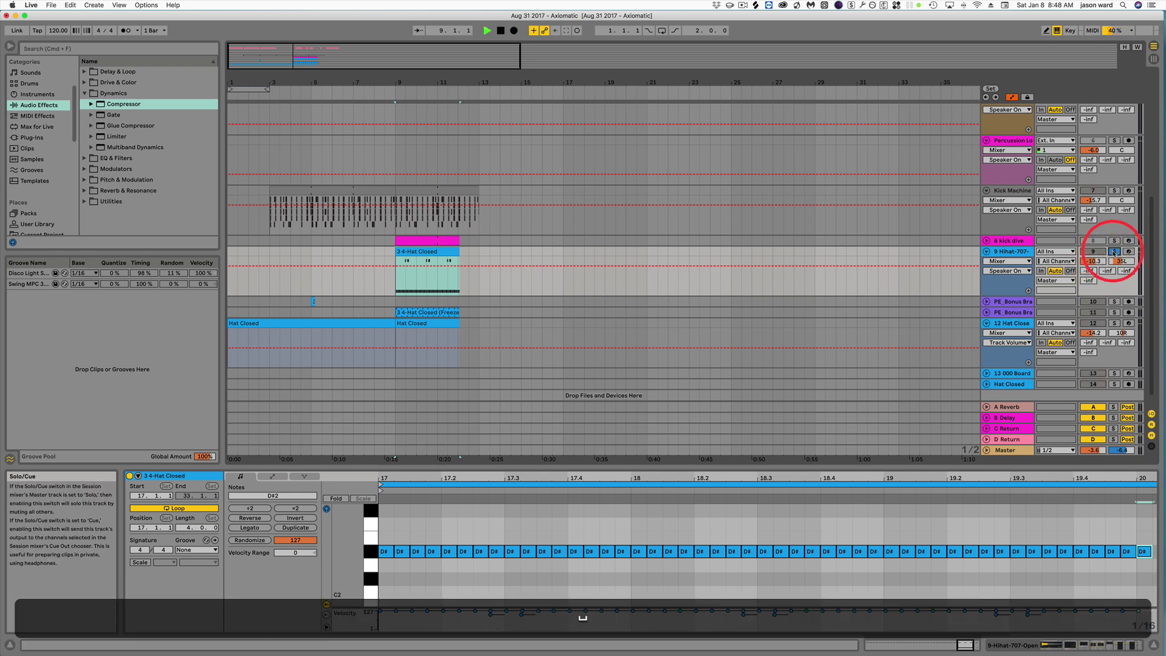
pyautogui.press('space')
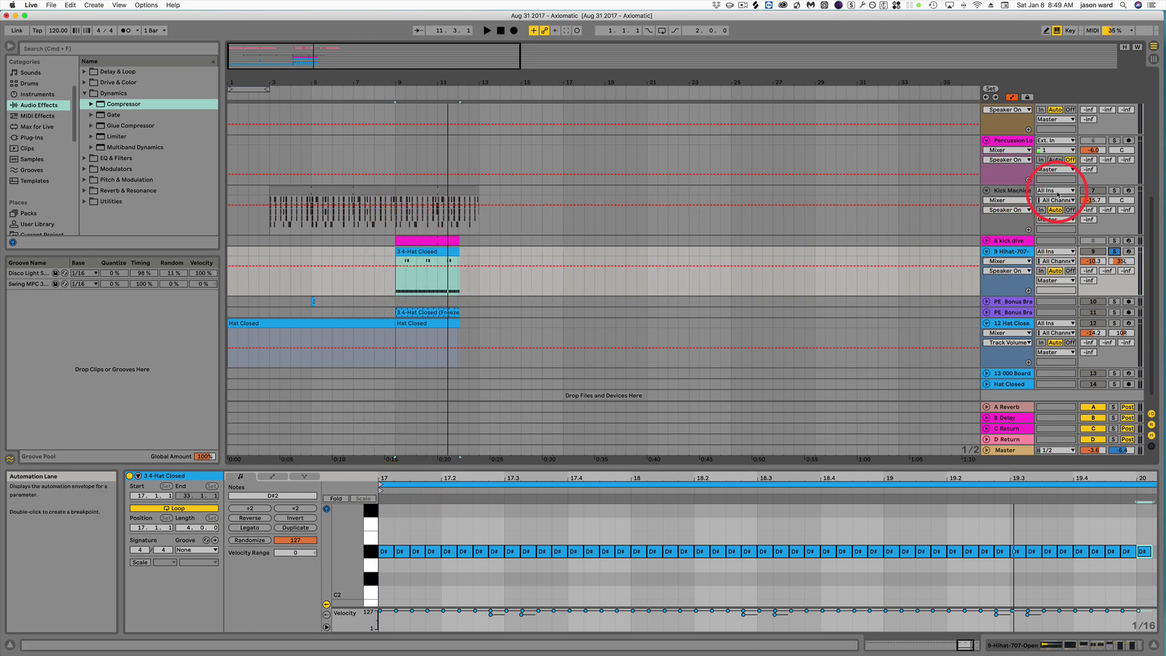
# Solo Kick Machine and track 9 Hihat-707 and audition the section from bar 9.
pyautogui.click(1114, 191)
pyautogui.press('space')
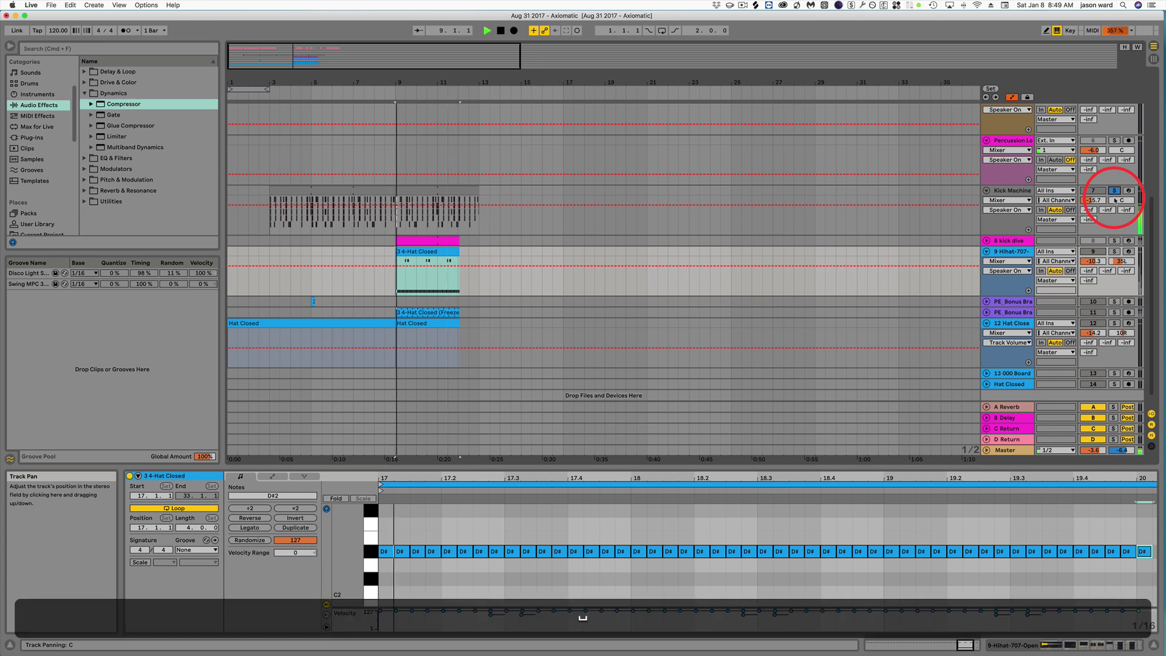
pyautogui.click(1114, 251)
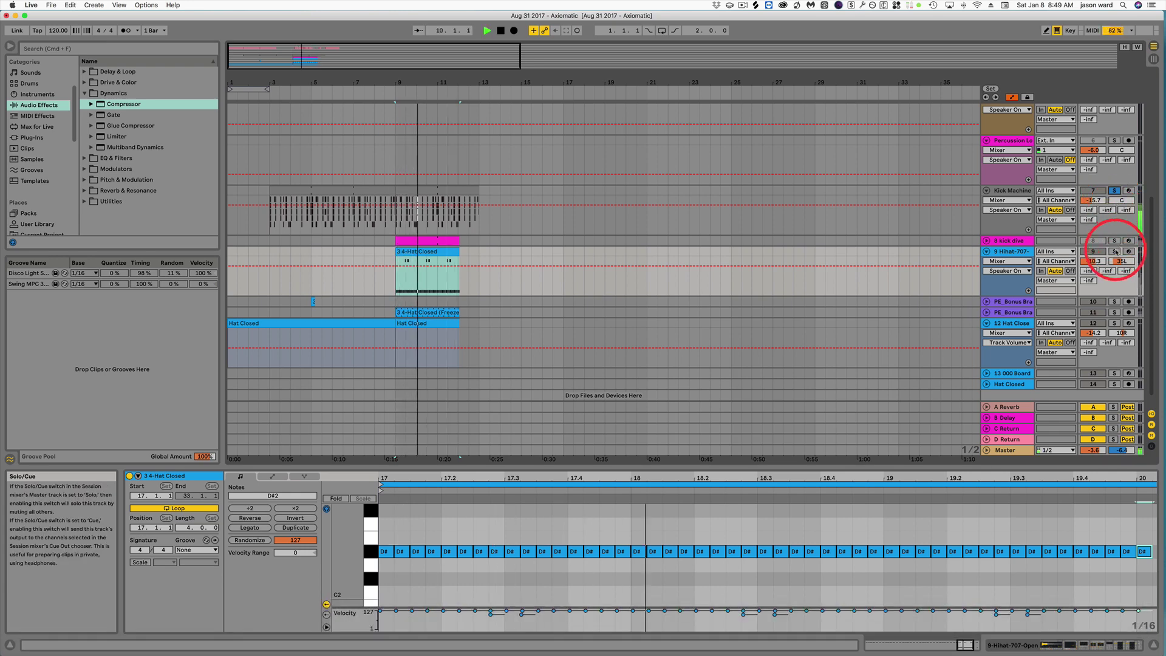
pyautogui.press('space')
# Show the device chain of track 9 Hihat-707 and insert a Compressor between Delay and Utility.
pyautogui.doubleClick(1011, 252)
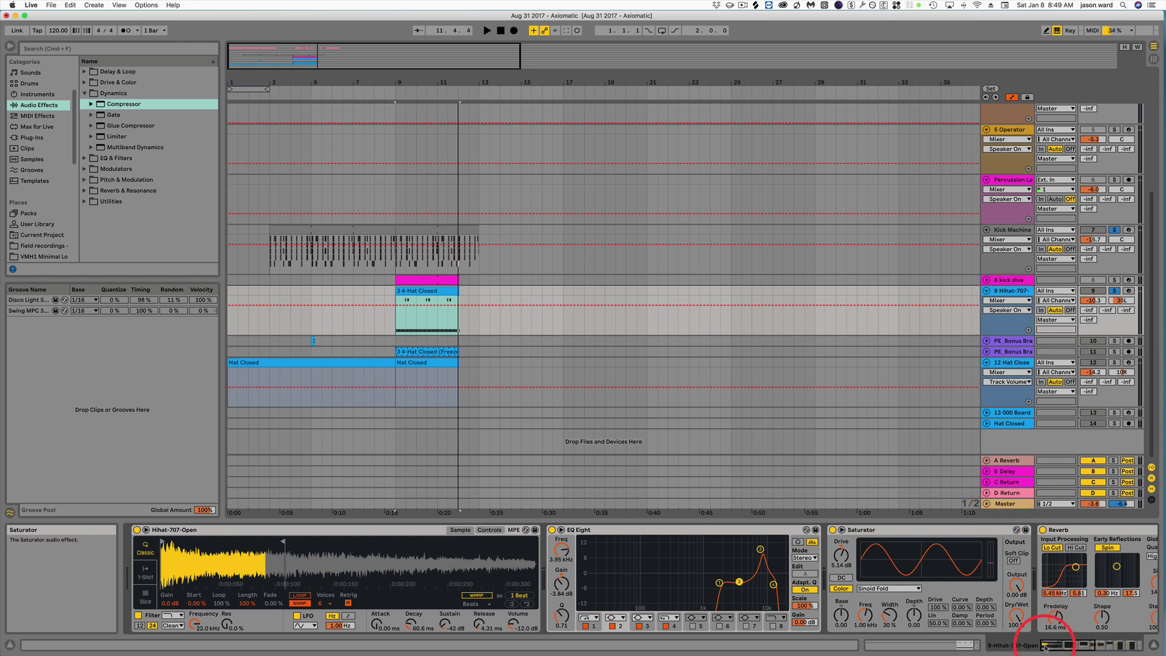
pyautogui.moveTo(1044, 647); pyautogui.dragTo(1123, 647)
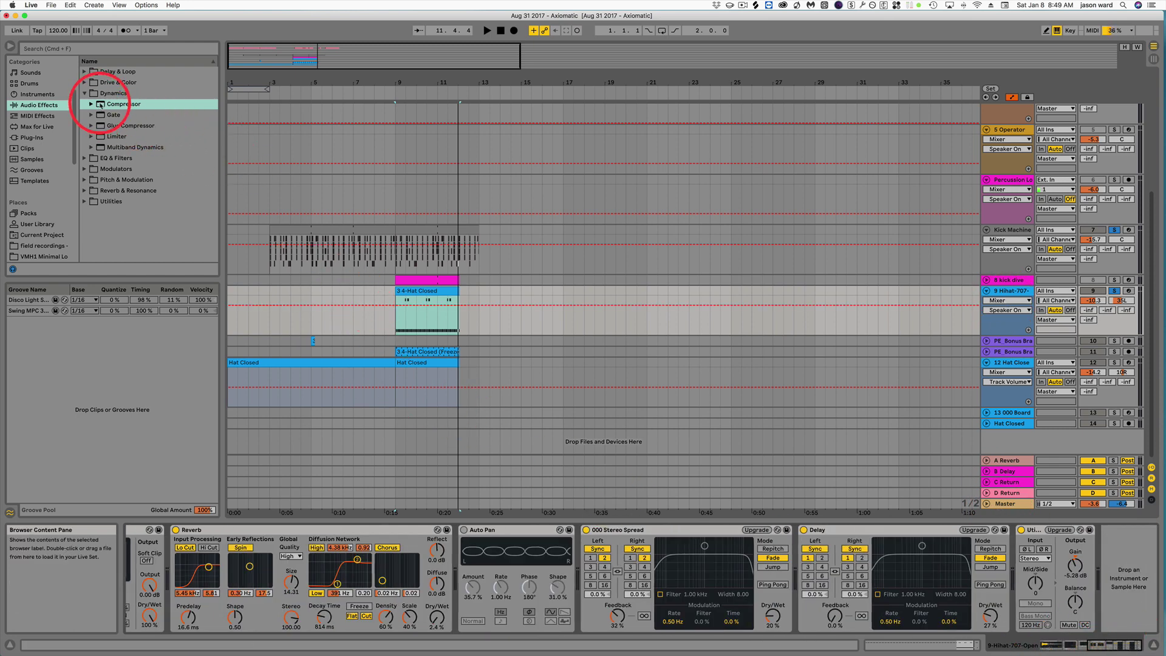
pyautogui.moveTo(102, 105); pyautogui.dragTo(1036, 590)
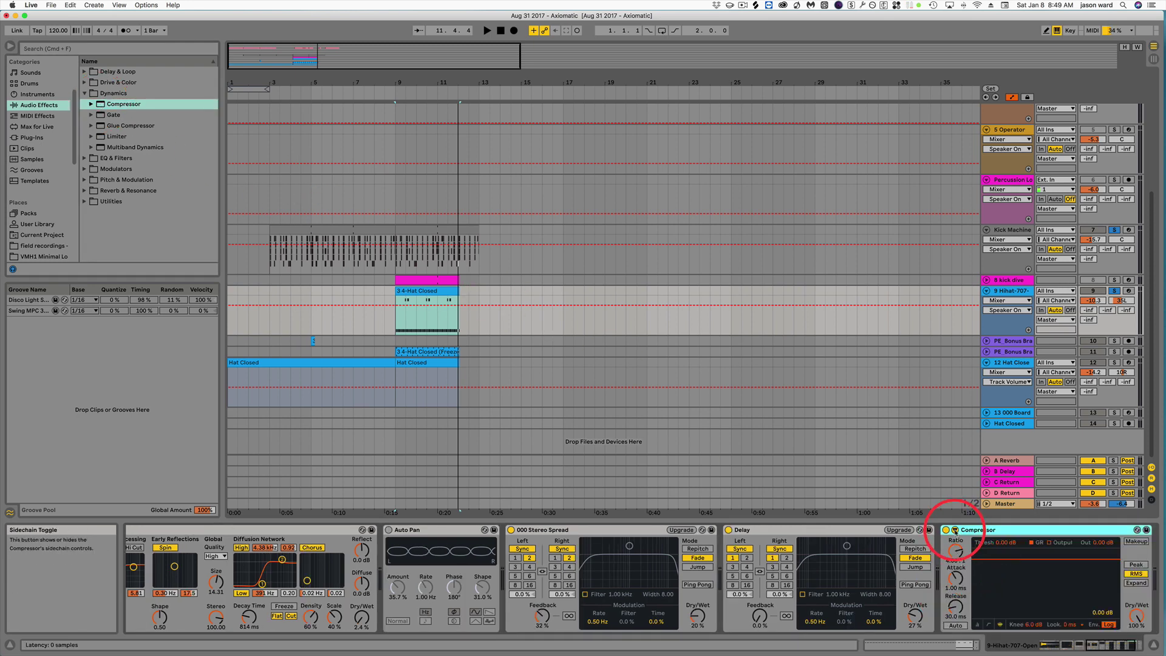
# Enable the Compressor's sidechain and choose Kick Machine as its audio source.
pyautogui.click(955, 530)
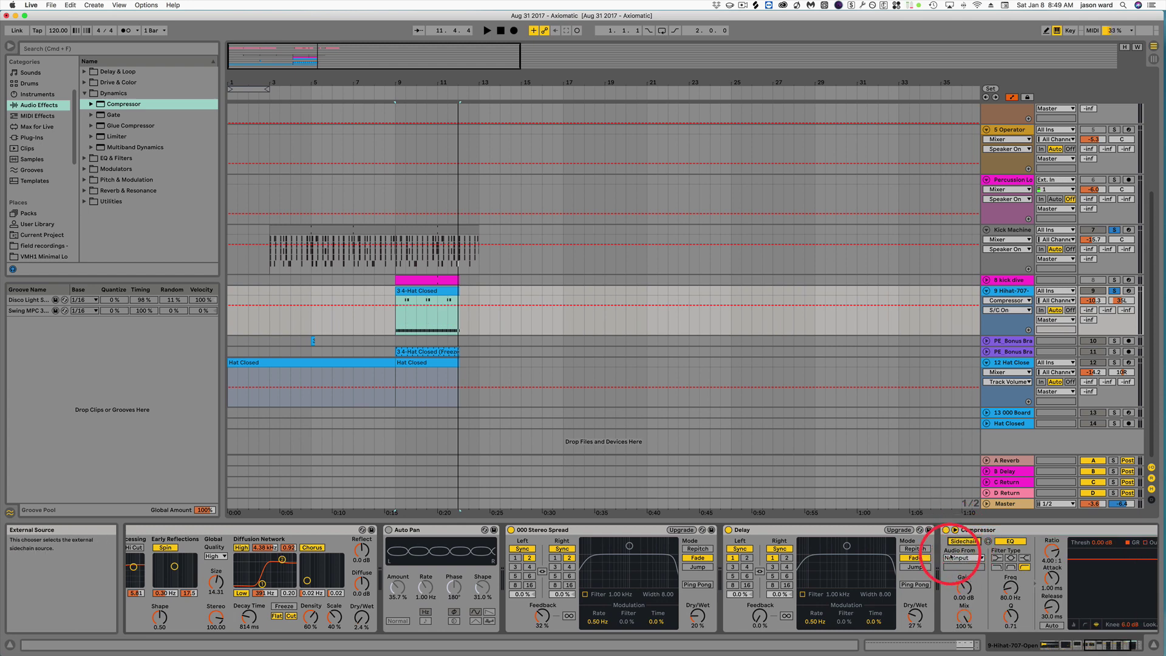
pyautogui.click(960, 558)
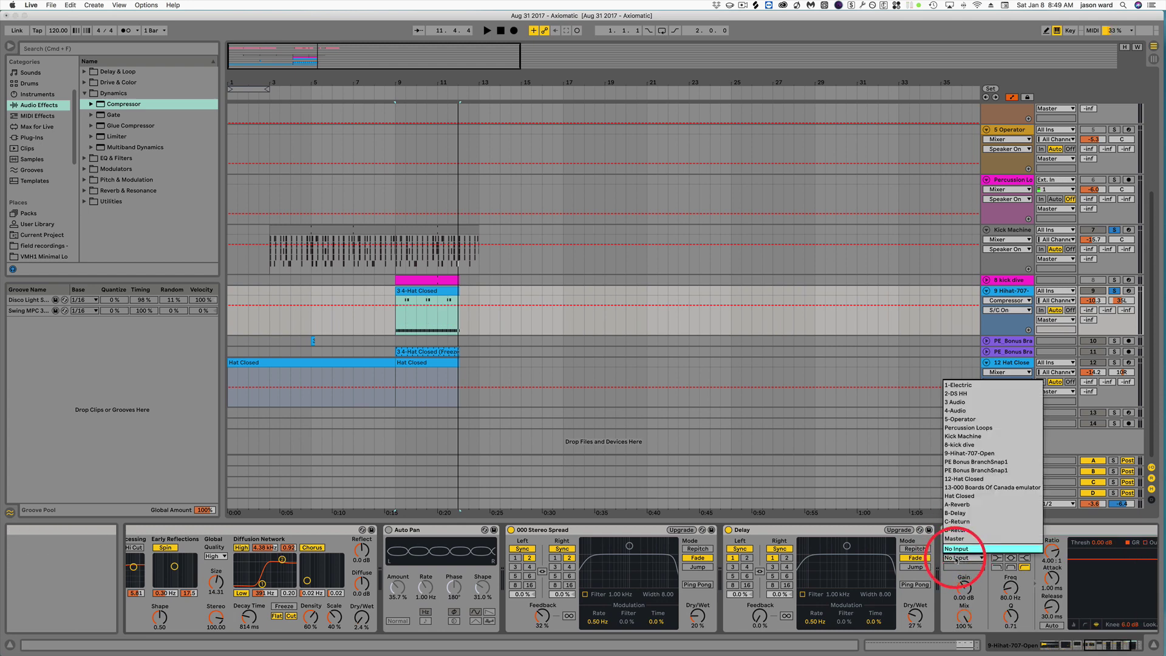
pyautogui.click(962, 436)
# Set the Compressor's ratio to 8.40:1, attack to 0.01 ms, release to 184 ms and threshold to about -25.8 dB.
pyautogui.moveTo(834, 554); pyautogui.dragTo(837, 609)
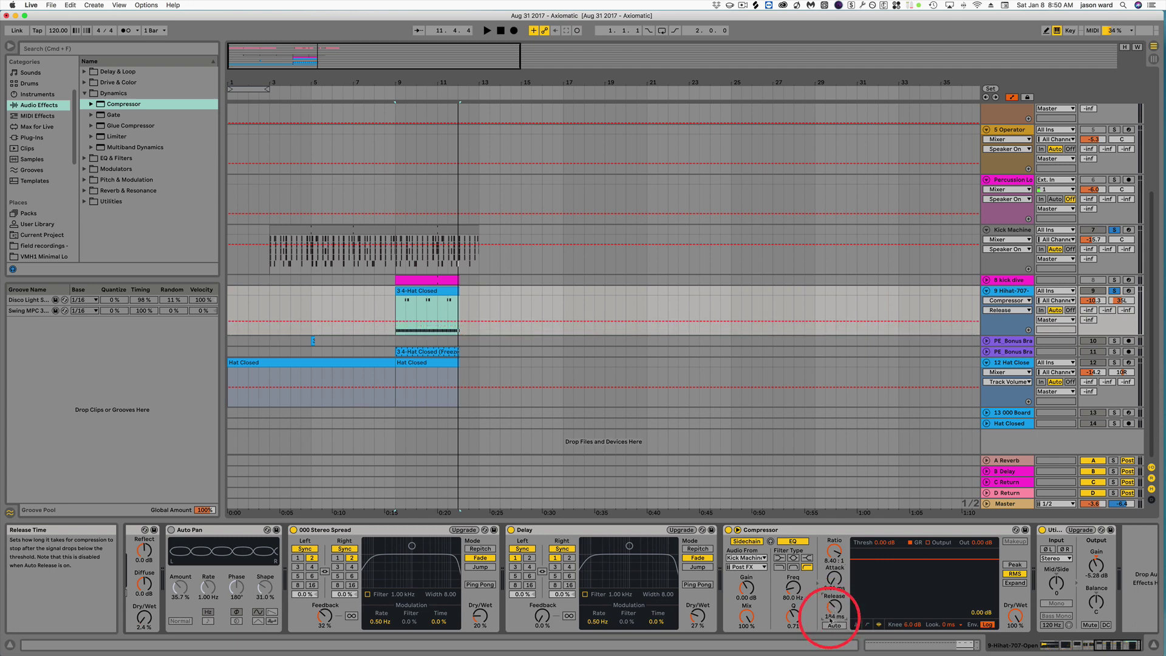
pyautogui.moveTo(834, 606); pyautogui.dragTo(833, 606)
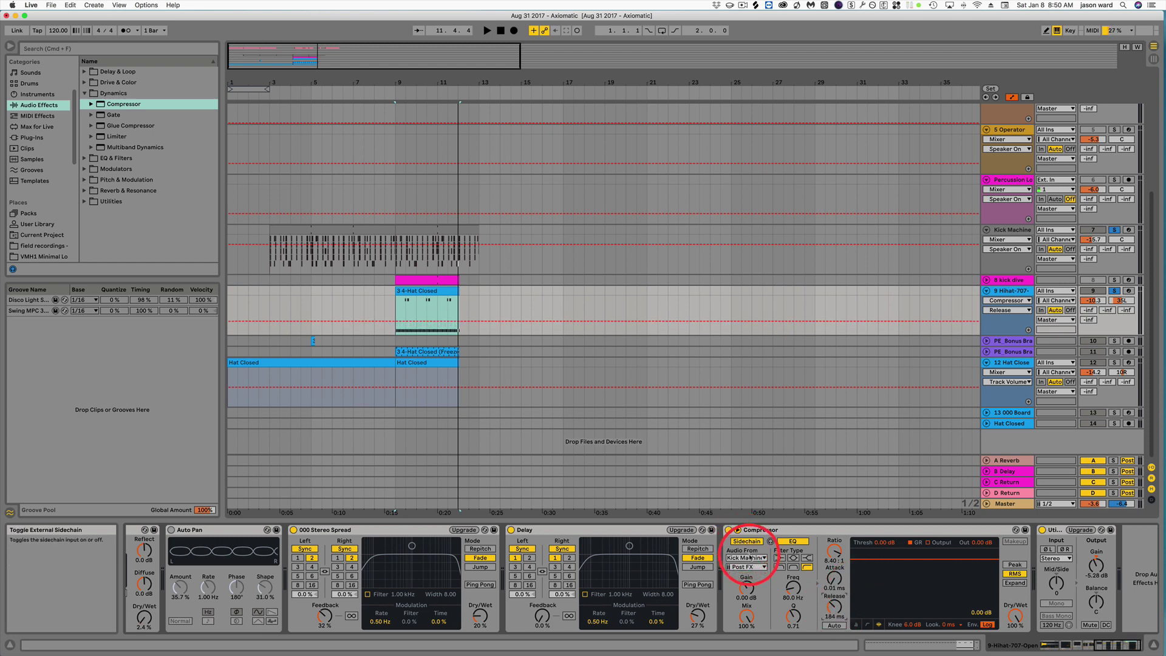
pyautogui.click(881, 541)
pyautogui.moveTo(881, 541); pyautogui.dragTo(884, 545)
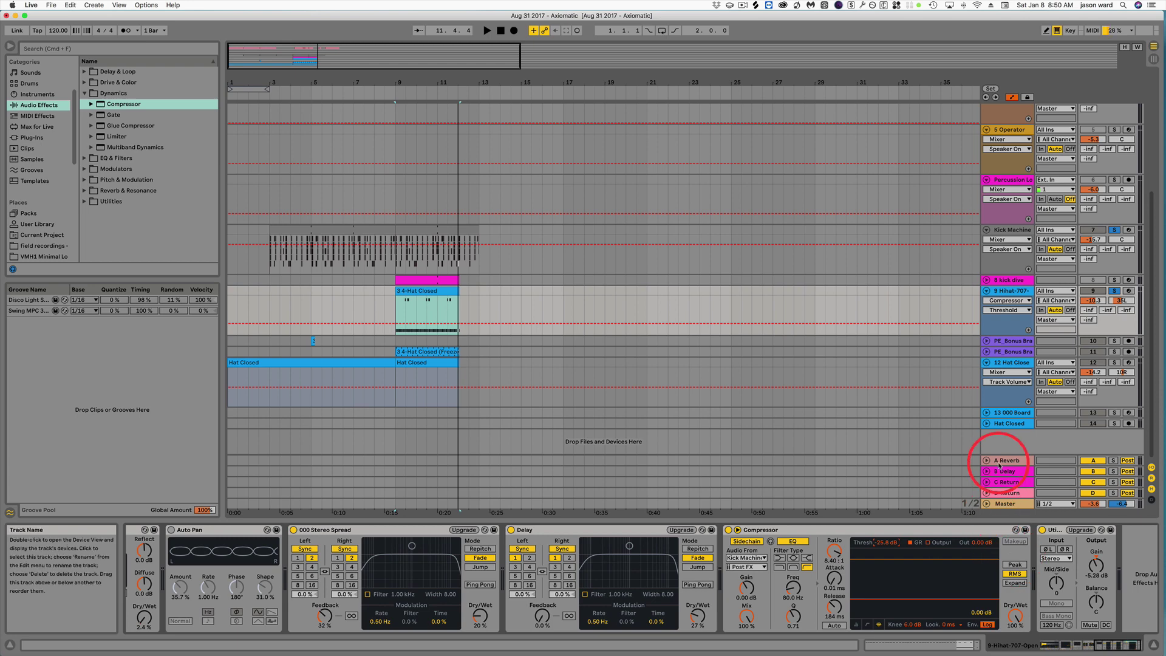
# Play the looped section and compare the sound with the Compressor bypassed and active.
pyautogui.press('space')
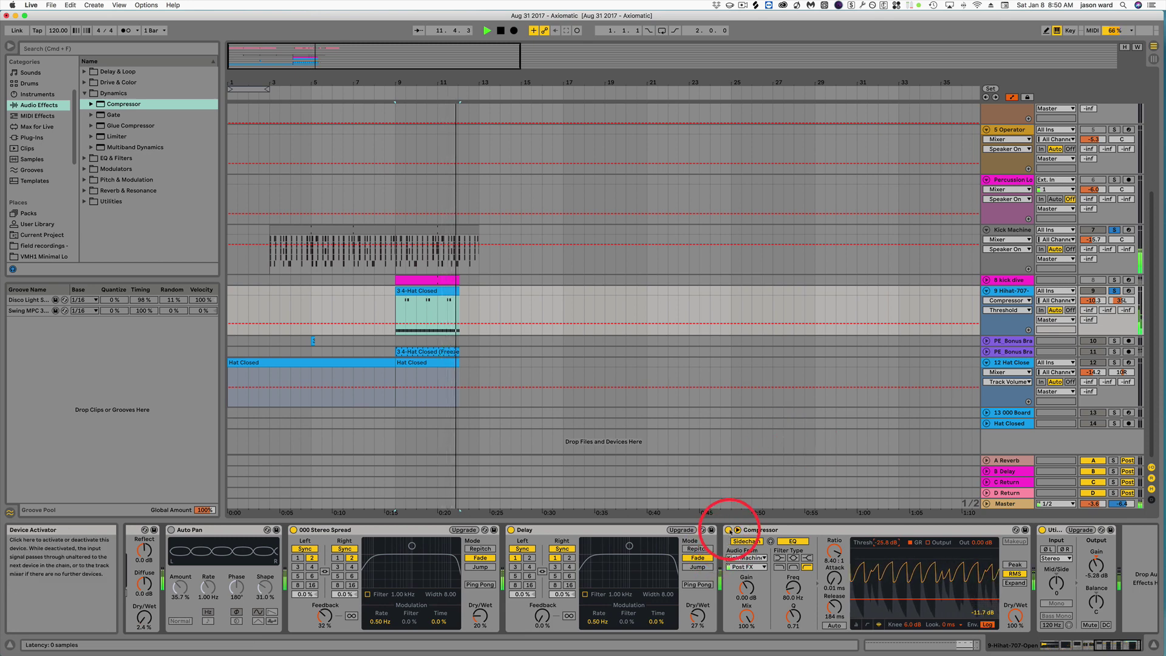
pyautogui.click(729, 529)
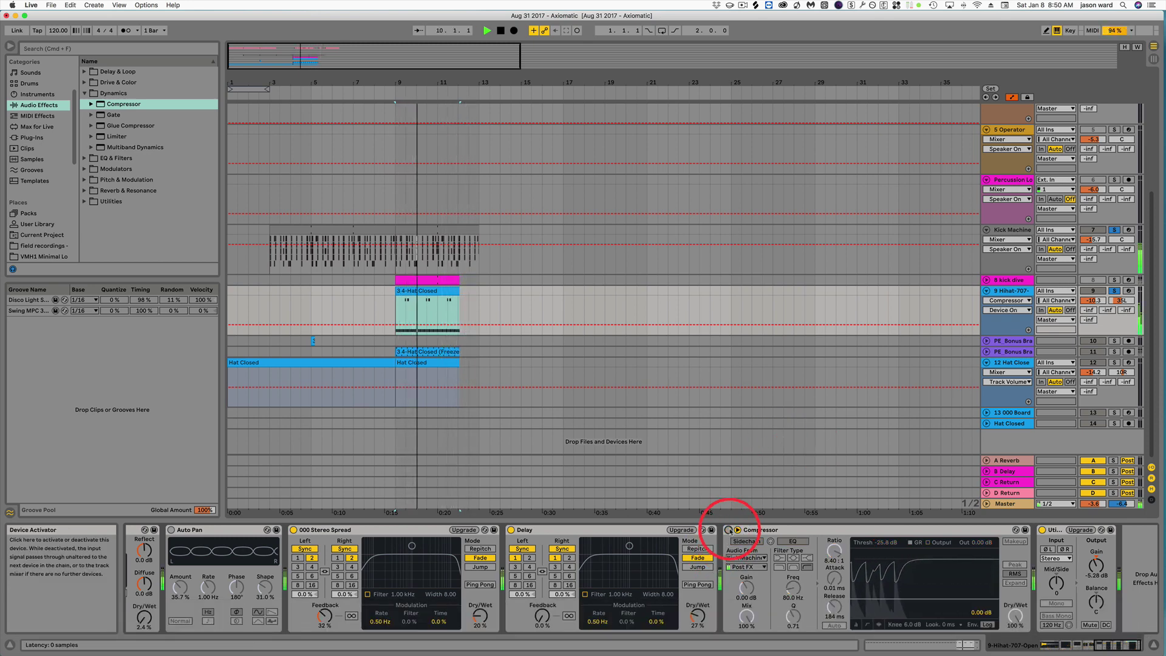
pyautogui.click(729, 529)
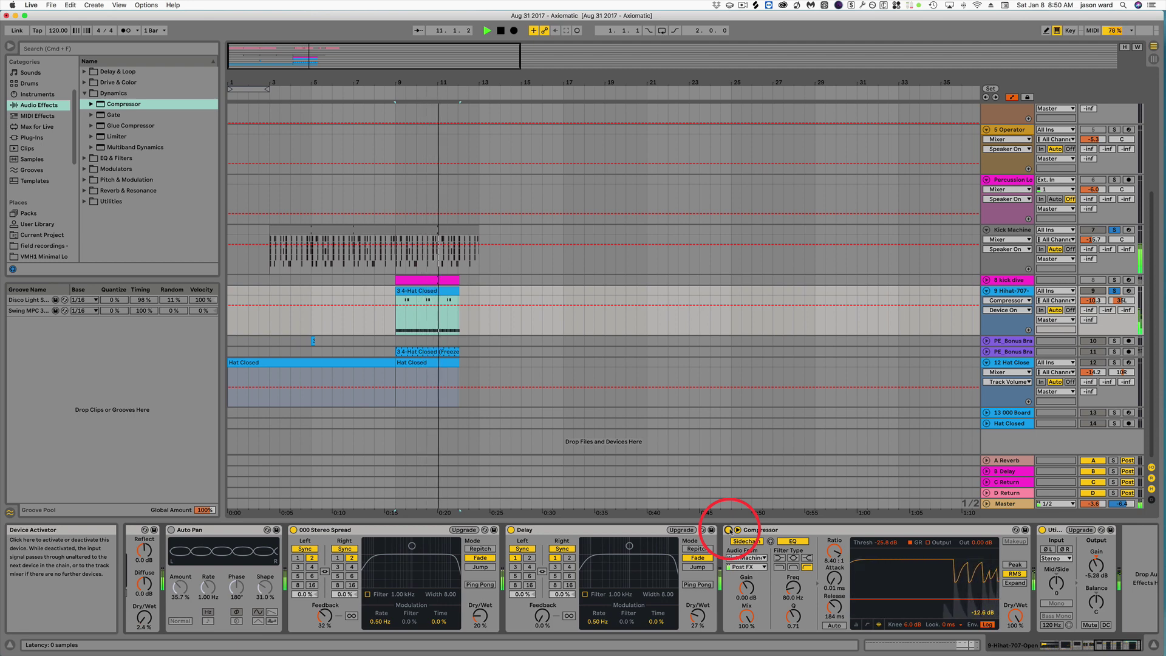
# Solo only track 9 Hihat-707 and compare its sound with and without the sidechain compression.
pyautogui.click(1114, 290)
pyautogui.press('space')
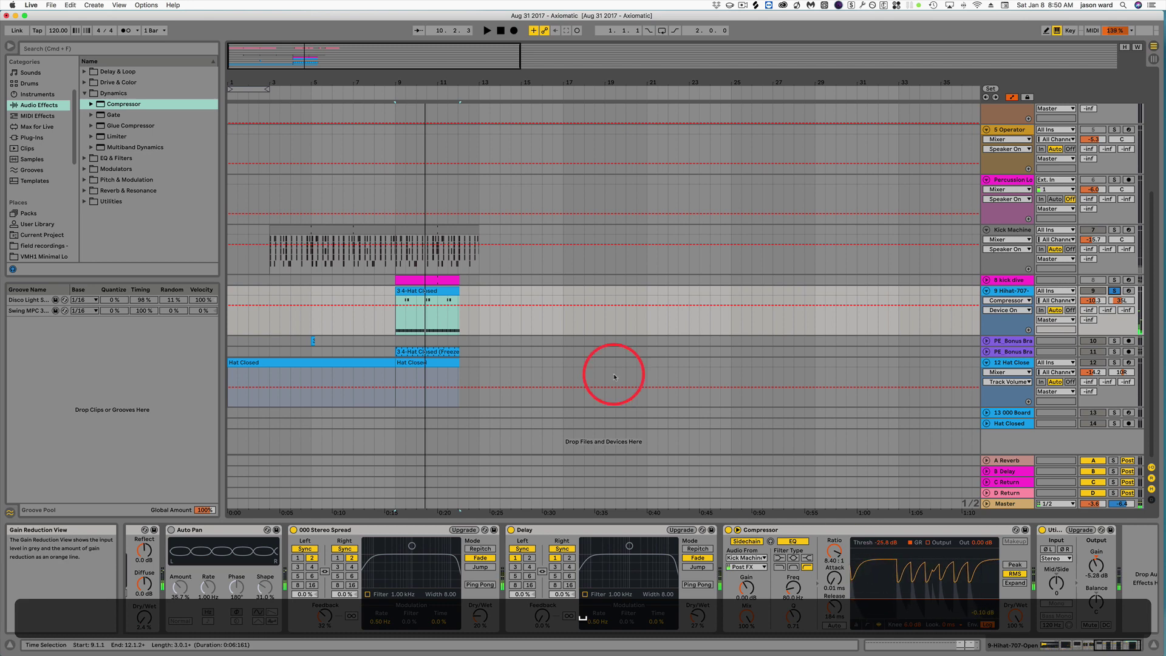
pyautogui.press('space')
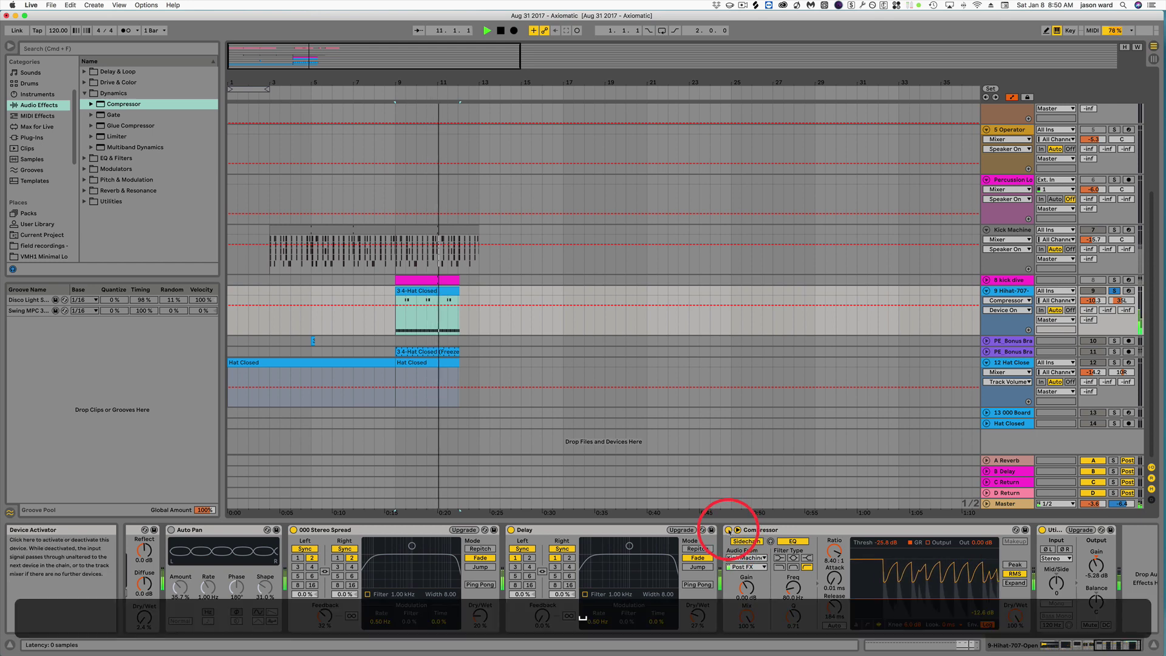
pyautogui.click(728, 530)
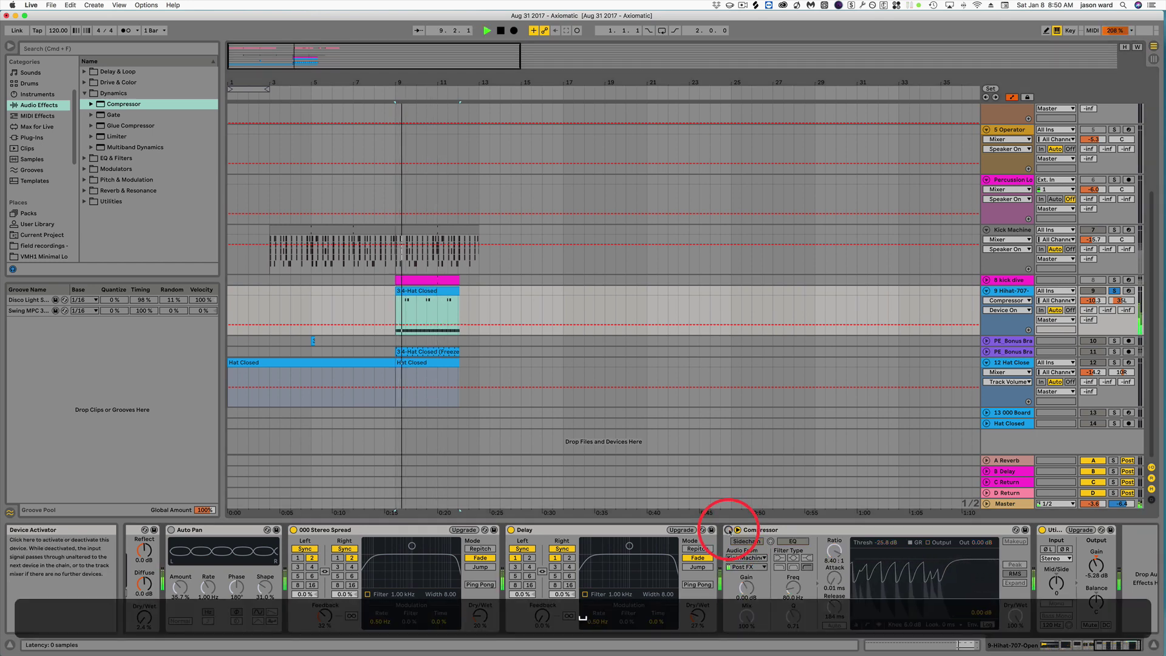
pyautogui.press('space')
pyautogui.click(729, 530)
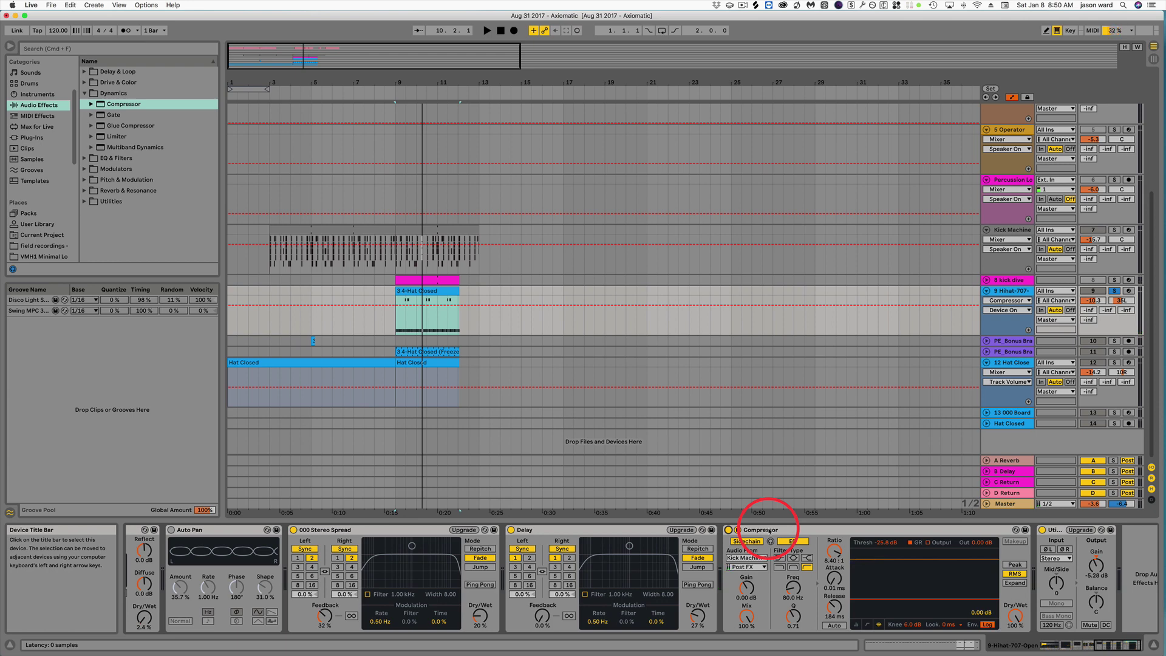
# Delete the Compressor from track 9 Hihat-707's device chain.
pyautogui.press('Delete')
pyautogui.click(450, 284)
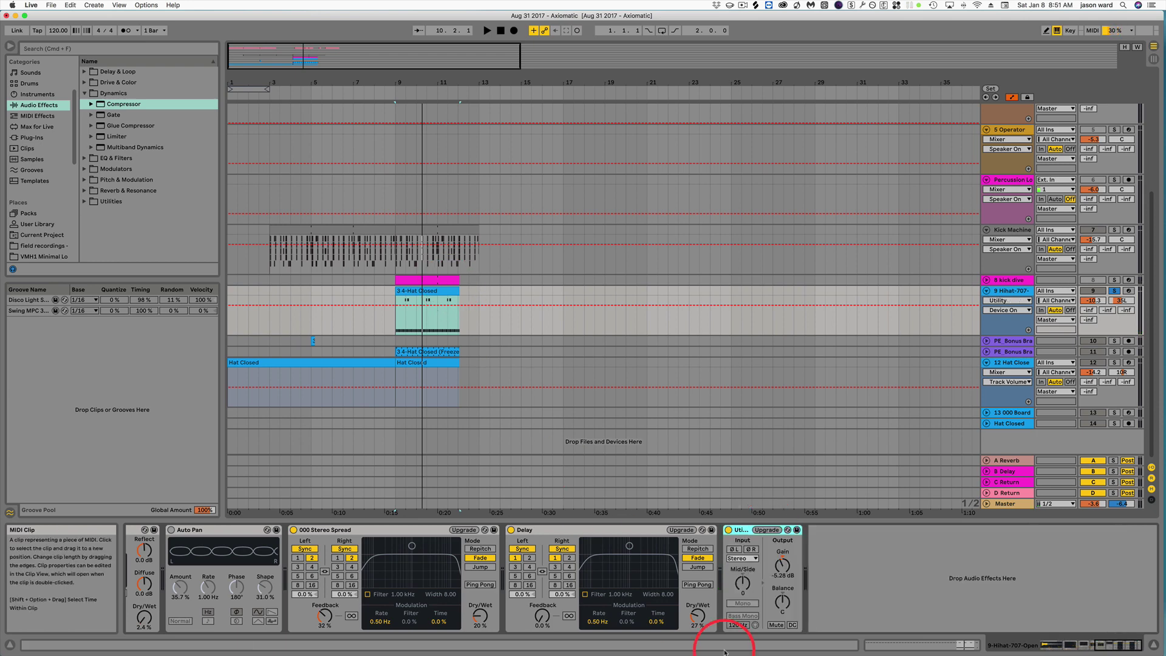
# Open the envelopes of the 3 4-Hat Closed clip on track 9 and choose Utility's Gain envelope.
pyautogui.doubleClick(427, 292)
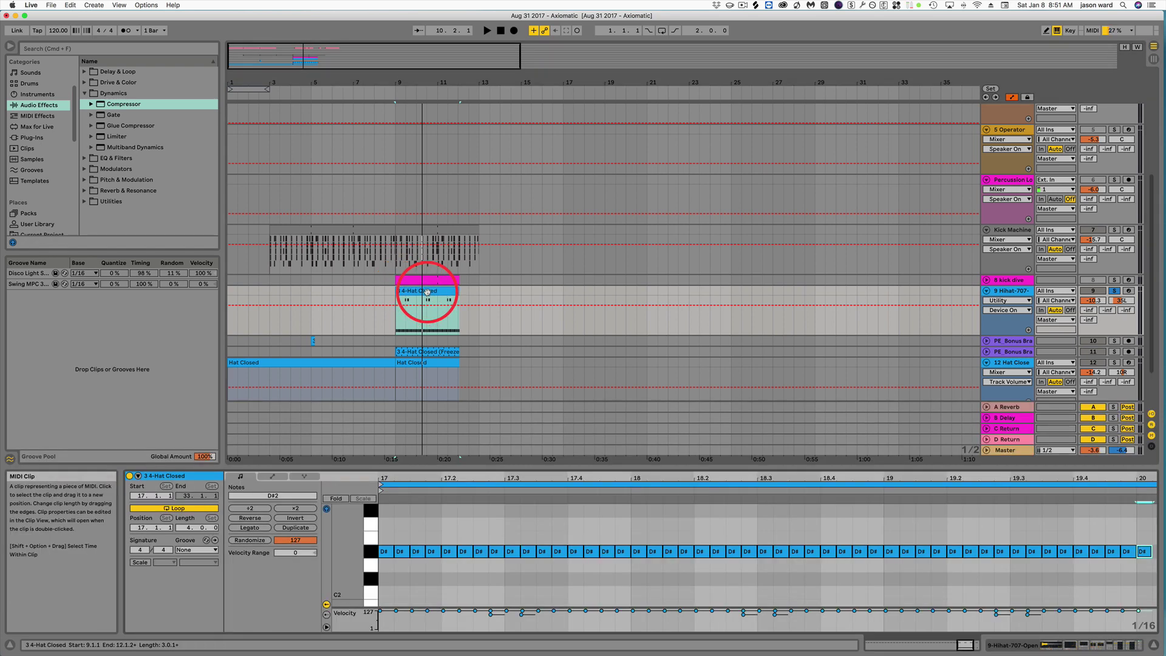
pyautogui.click(273, 476)
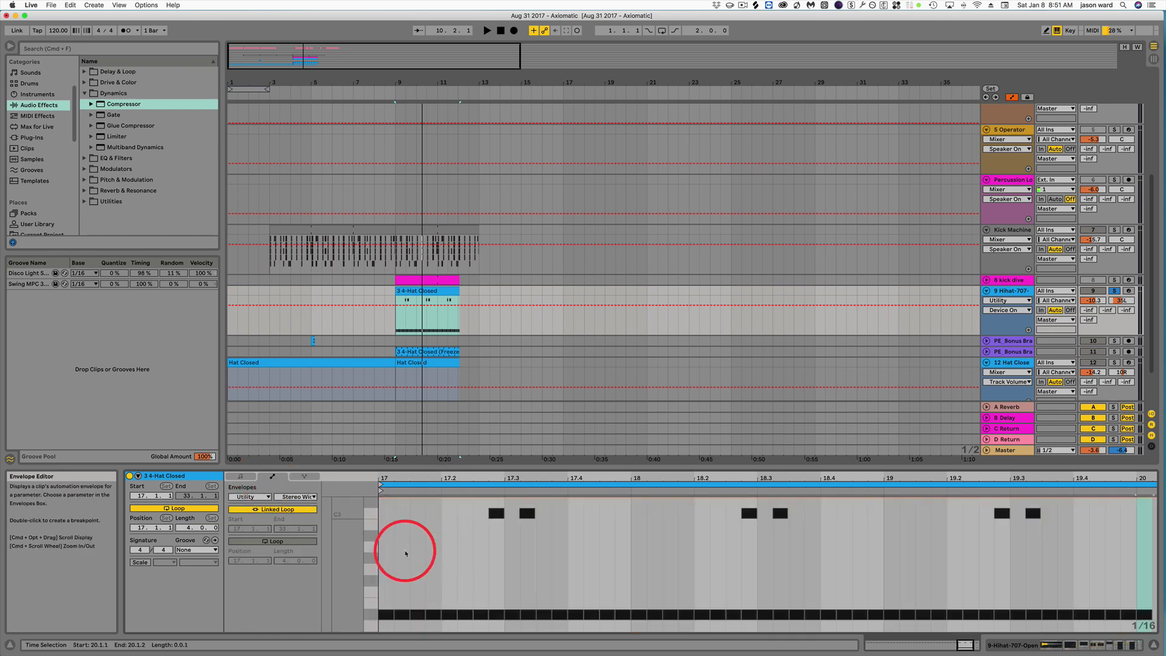
pyautogui.click(286, 497)
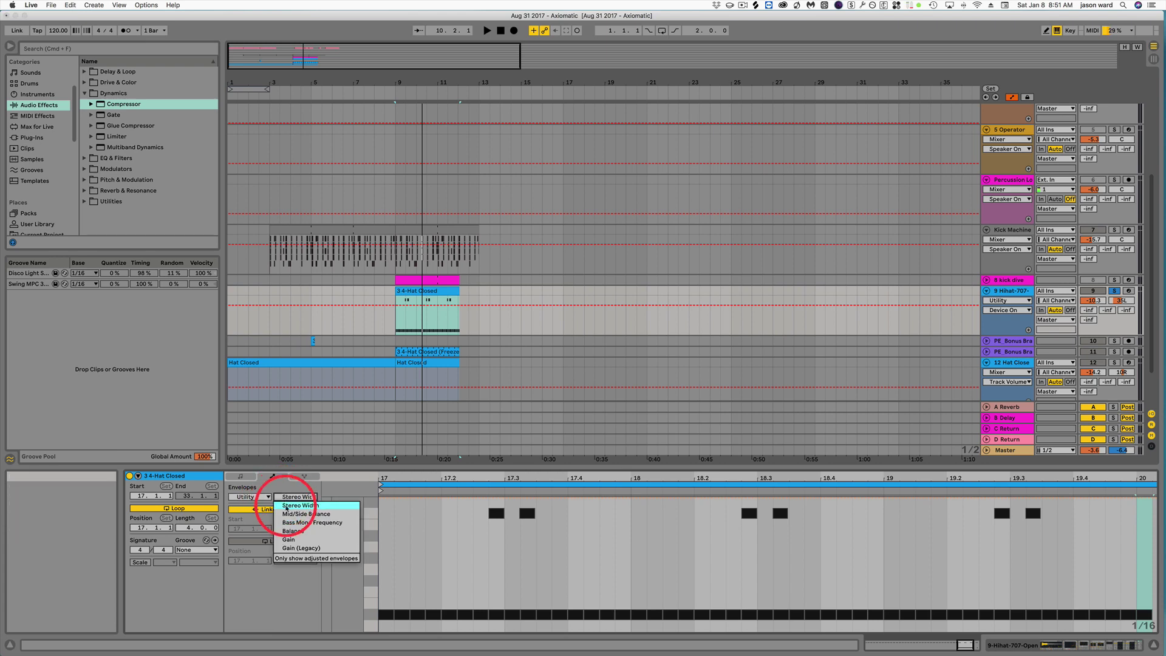
pyautogui.click(288, 539)
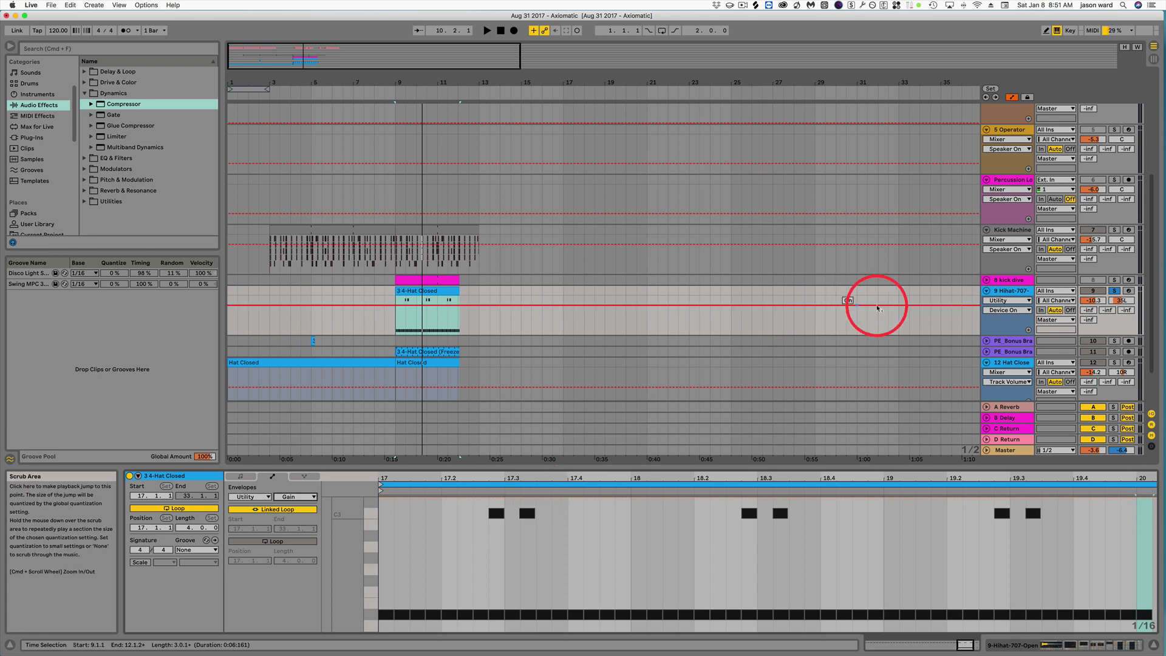
# Set Hihat-707's track volume to -11.3 and give its clip's Mixer Track Volume envelope a fixed 1/4 grid.
pyautogui.click(1009, 292)
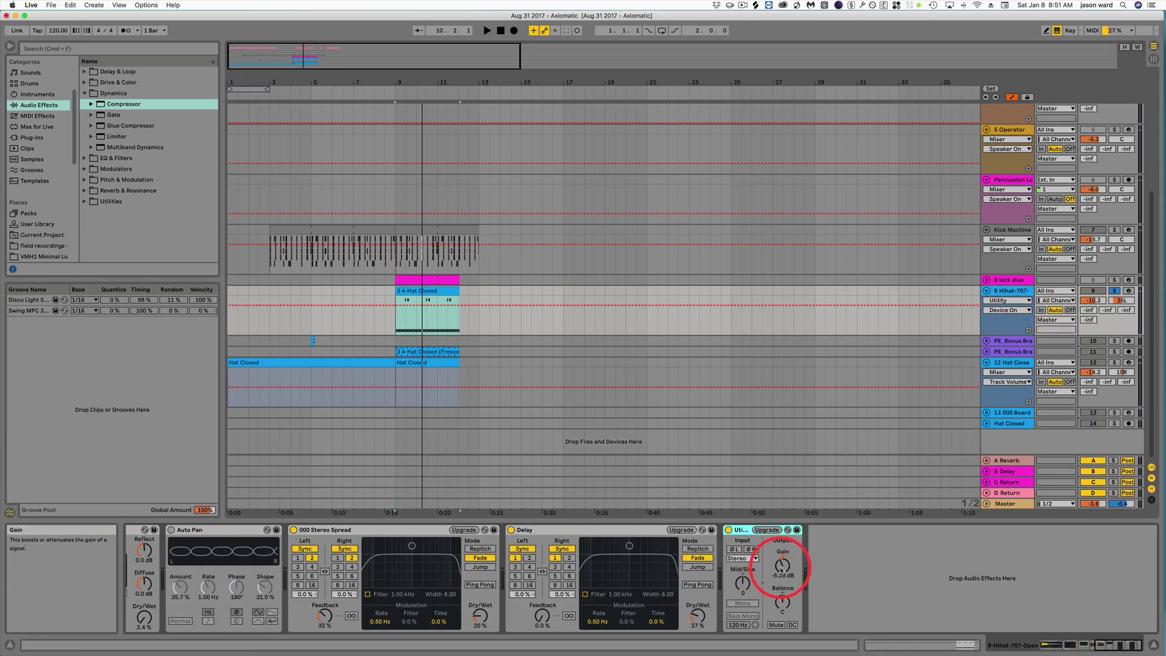
pyautogui.click(1090, 301)
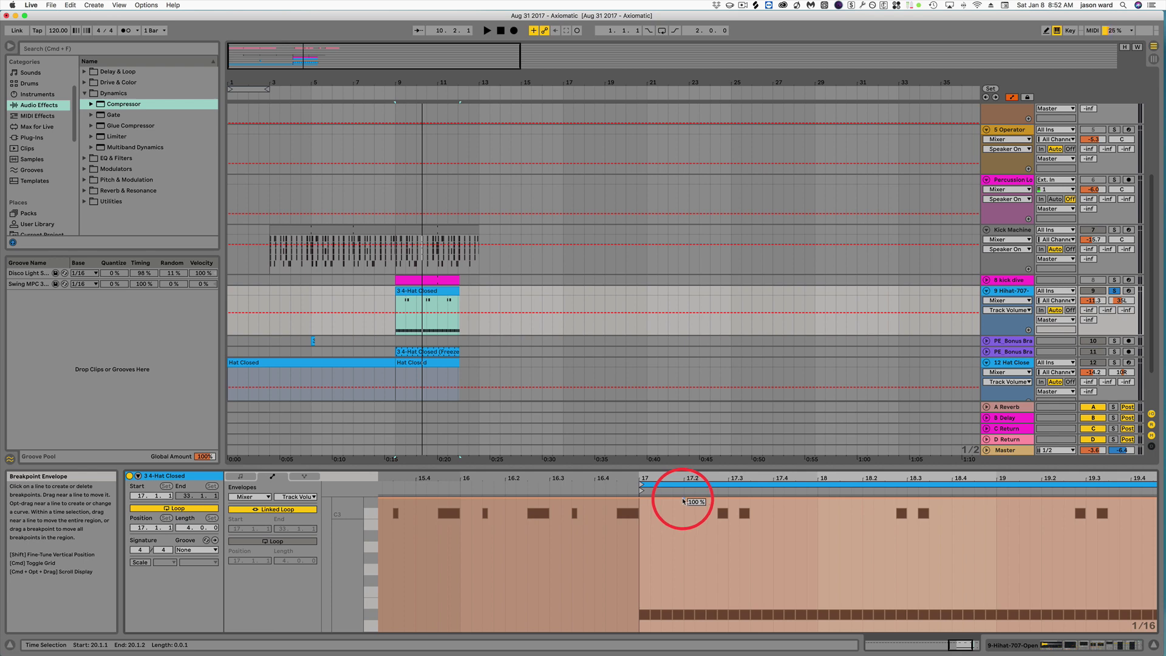
pyautogui.rightClick(1145, 626)
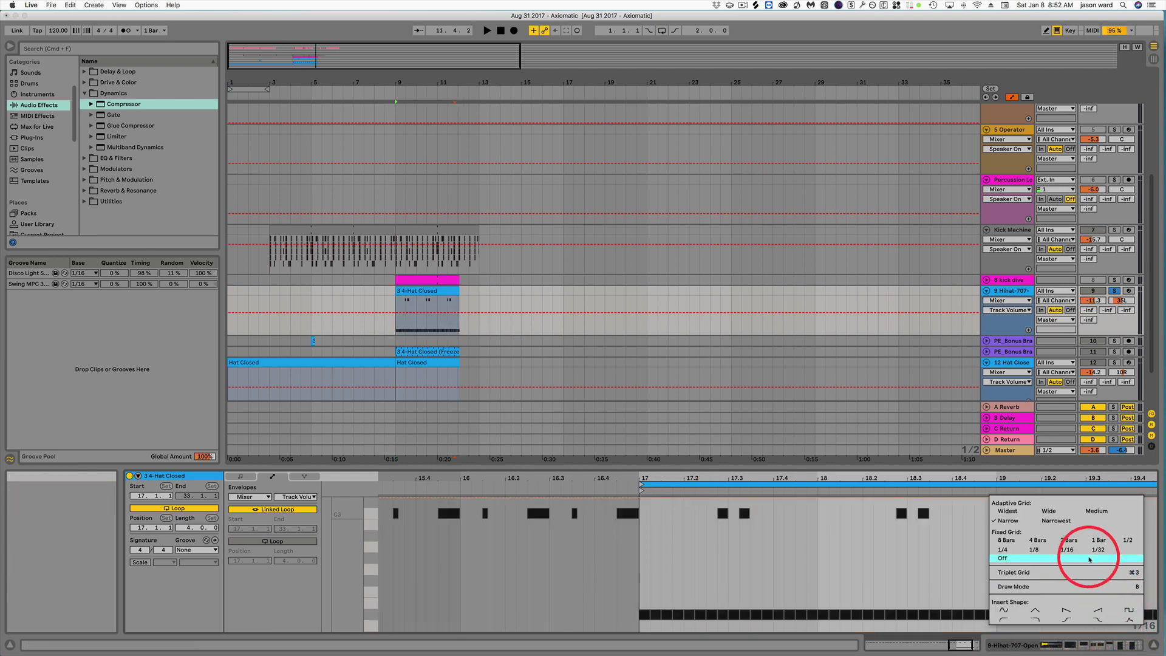
pyautogui.click(1002, 549)
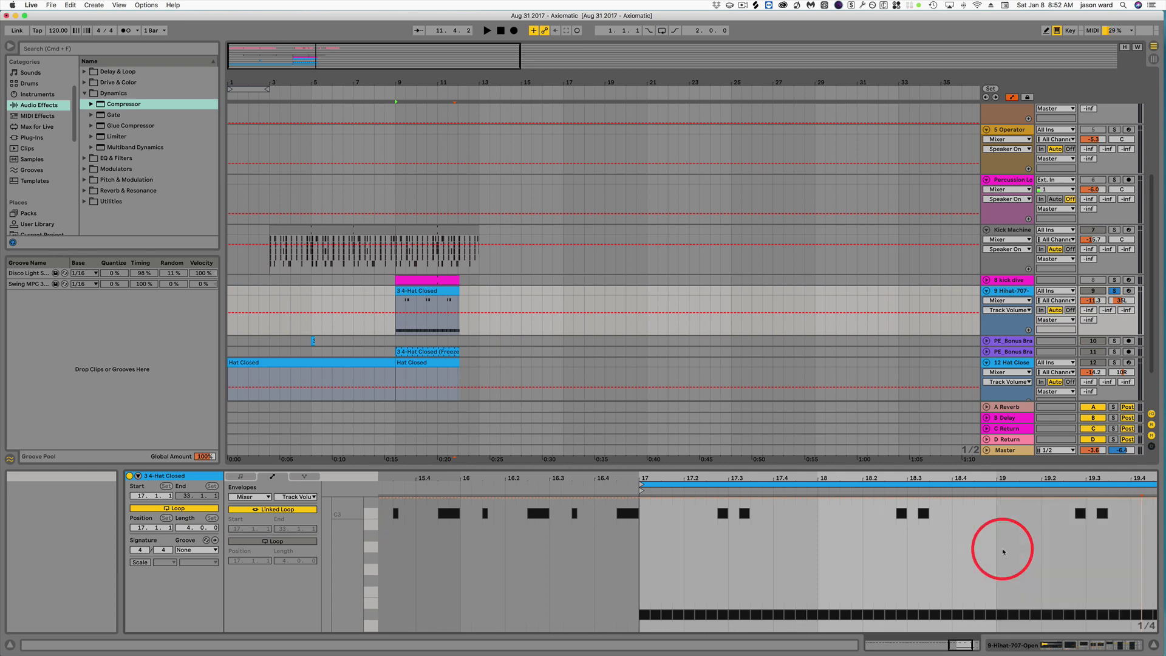
# Shape the clip's Track Volume envelope into a one-beat rise from zero at 17.1.1 to full level at 17.2.
pyautogui.moveTo(662, 567); pyautogui.dragTo(639, 559)
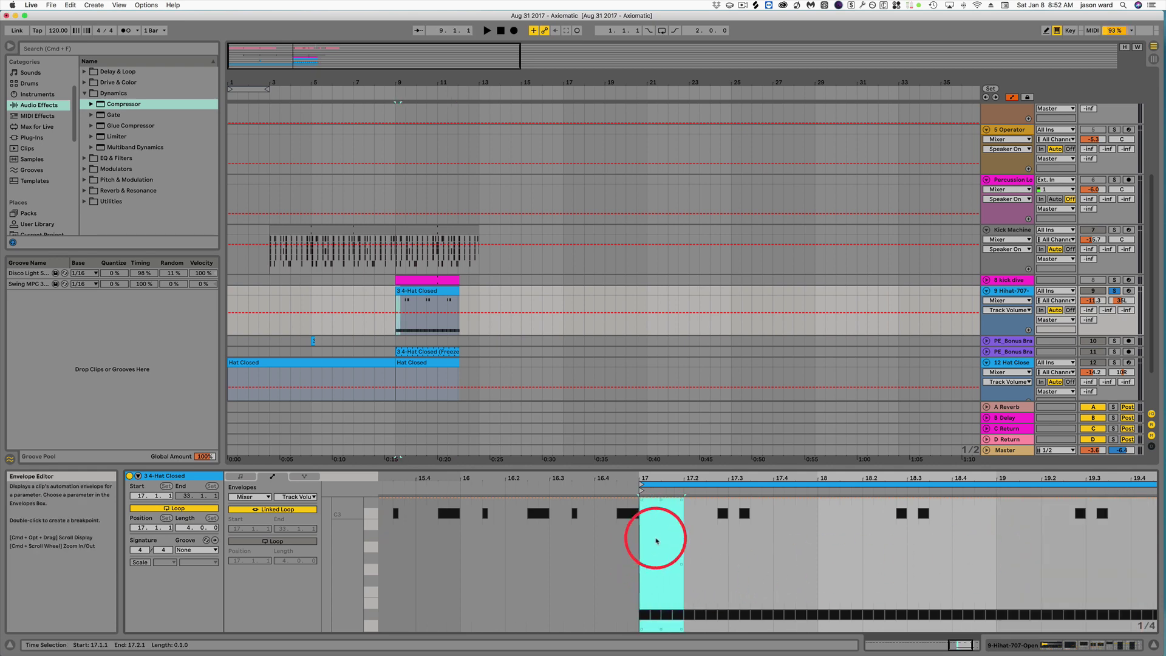
pyautogui.moveTo(675, 502)
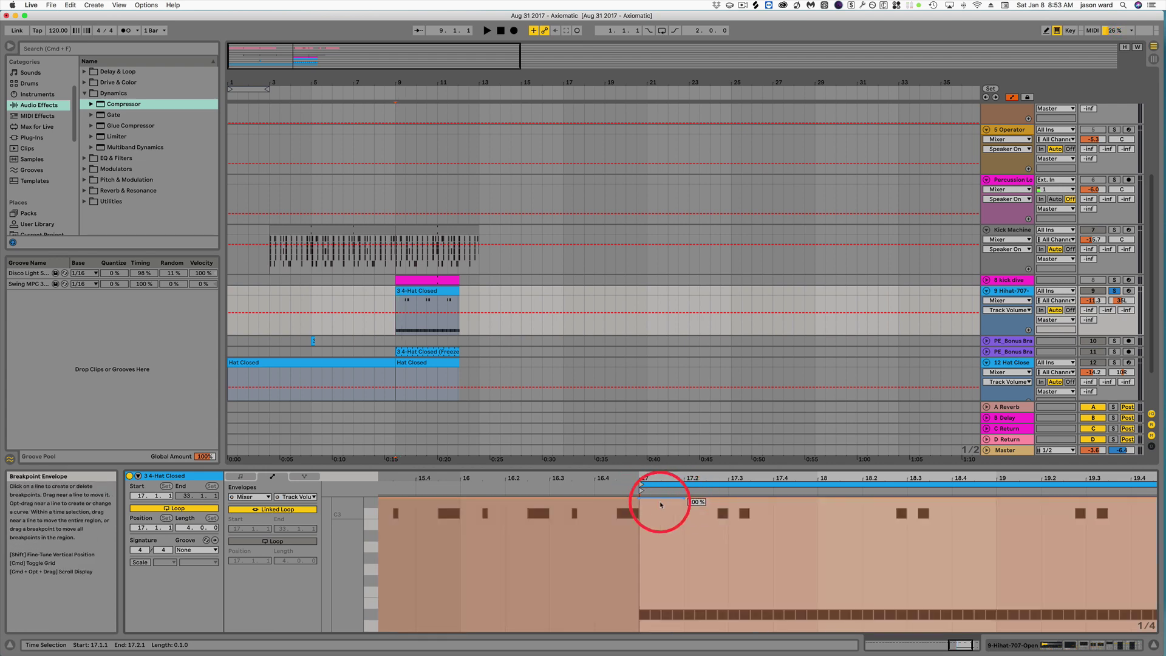
pyautogui.click(639, 498)
pyautogui.moveTo(640, 502); pyautogui.dragTo(640, 625)
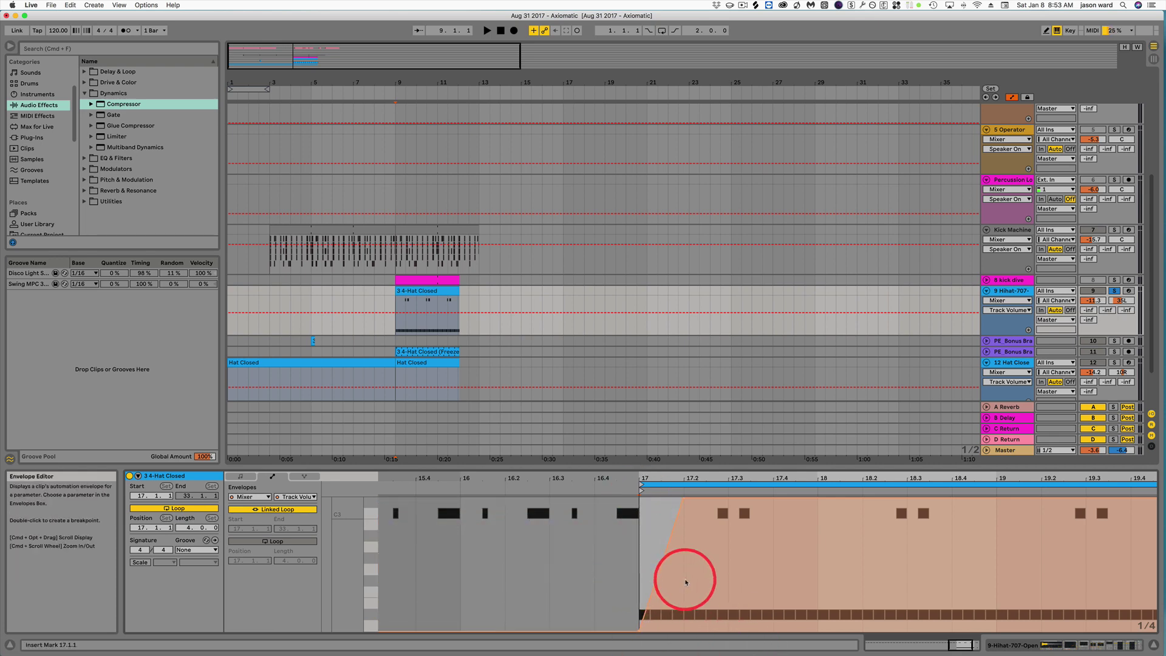
# Select the one-beat volume ramp starting at 17.1.1 and duplicate it repeatedly along the envelope into bar 19.
pyautogui.moveTo(672, 570); pyautogui.dragTo(640, 575)
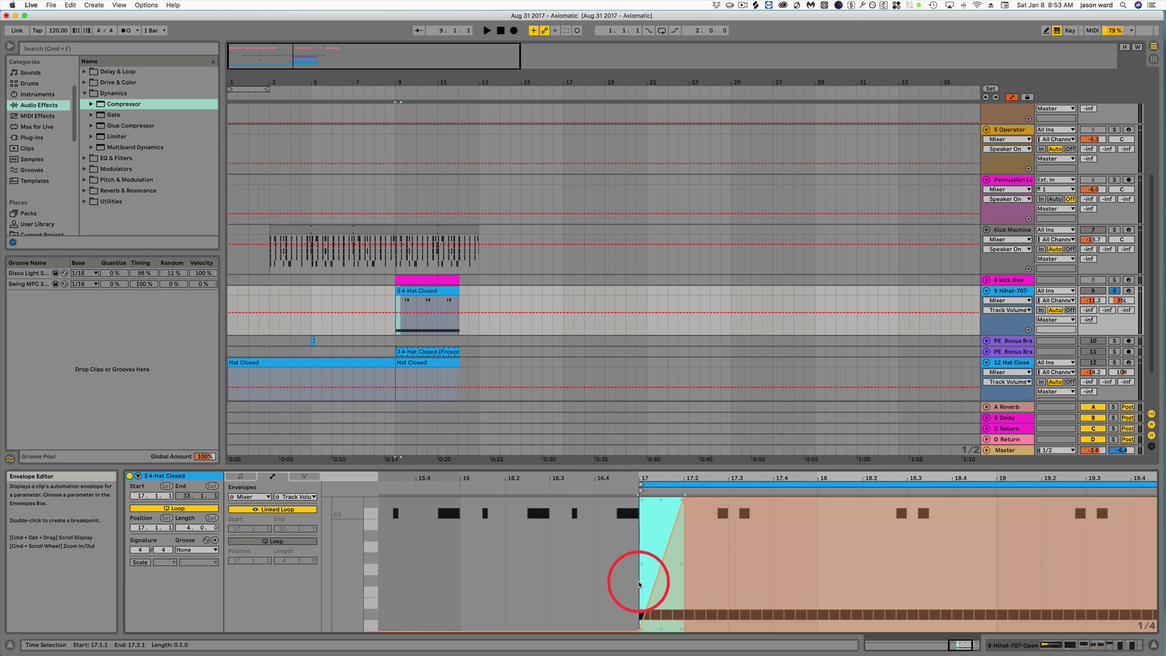
pyautogui.press('super+d')
pyautogui.press('super+d')
pyautogui.press('super+d')
pyautogui.press('super+d')
pyautogui.press('super+d')
pyautogui.press('super+d')
pyautogui.press('super+d')
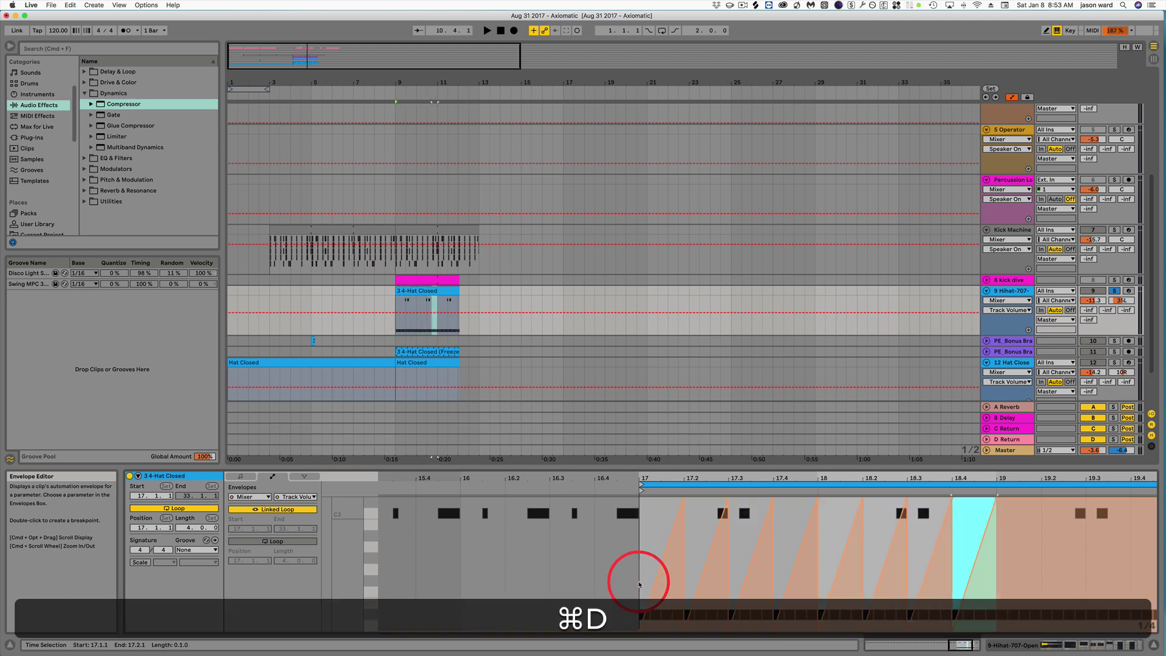
pyautogui.press('super+d')
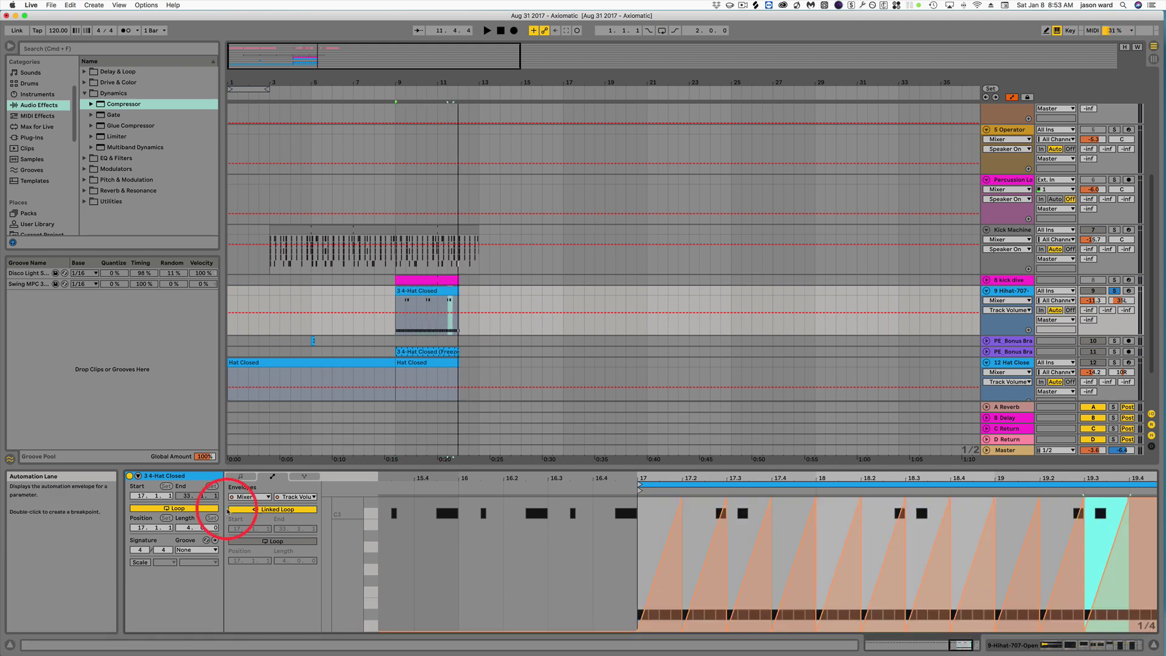
# Unlink the envelope's loop from the clip, shorten it to one beat (0.1.0) and play the ducked hi-hats.
pyautogui.click(280, 510)
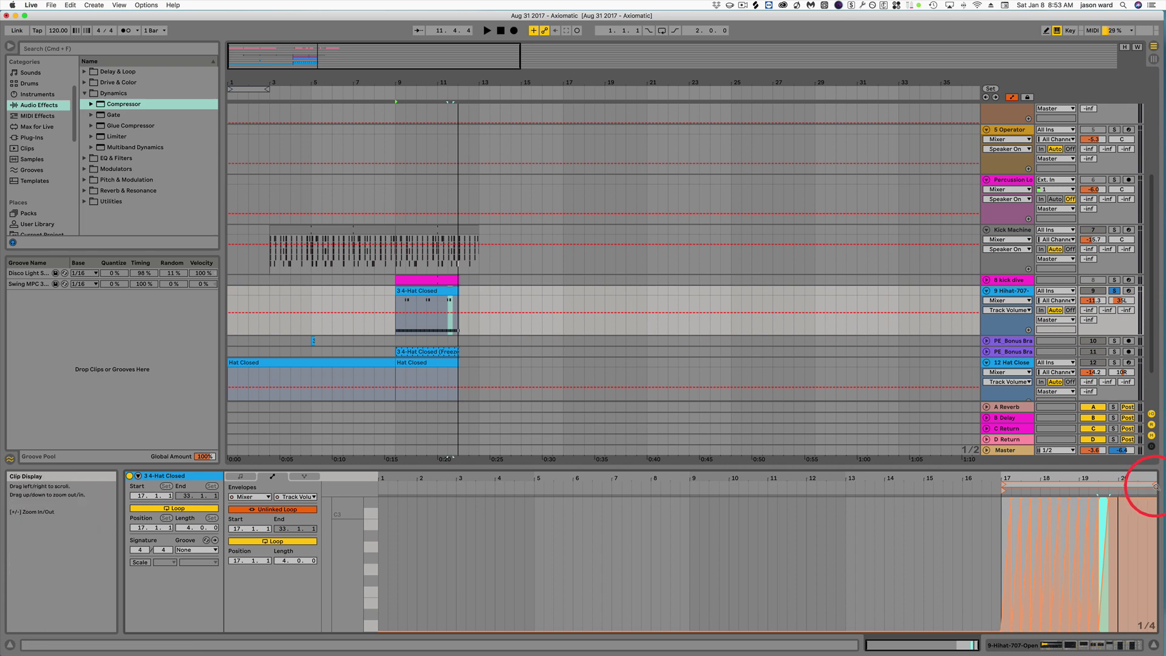
pyautogui.moveTo(1152, 486); pyautogui.dragTo(1007, 486)
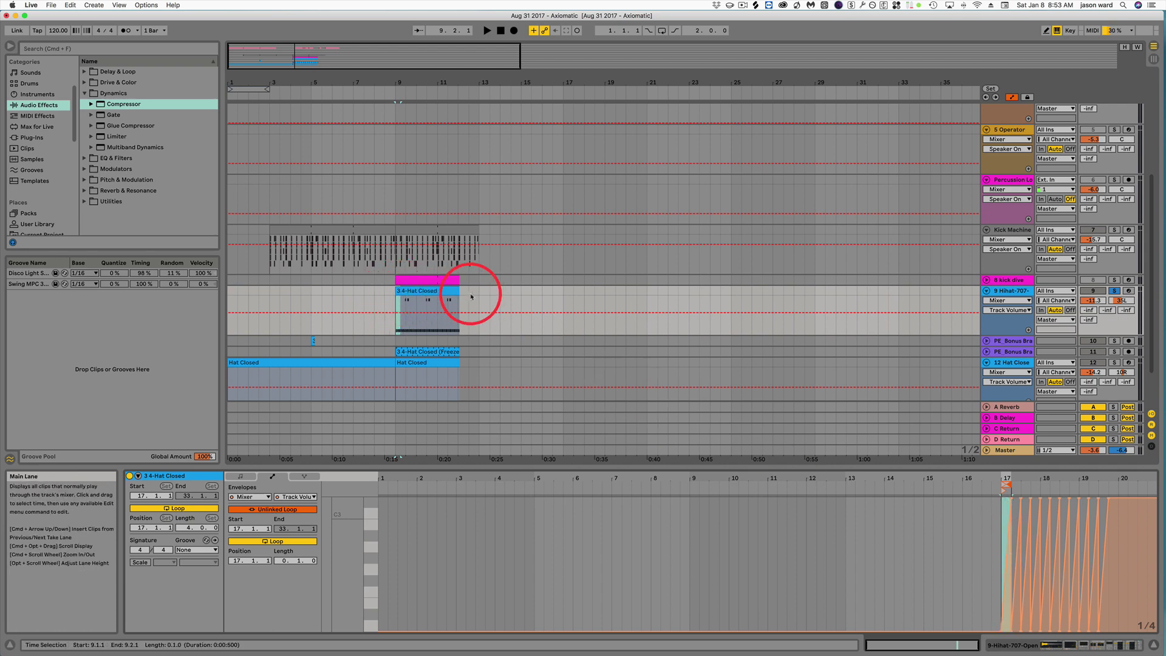
pyautogui.press('space')
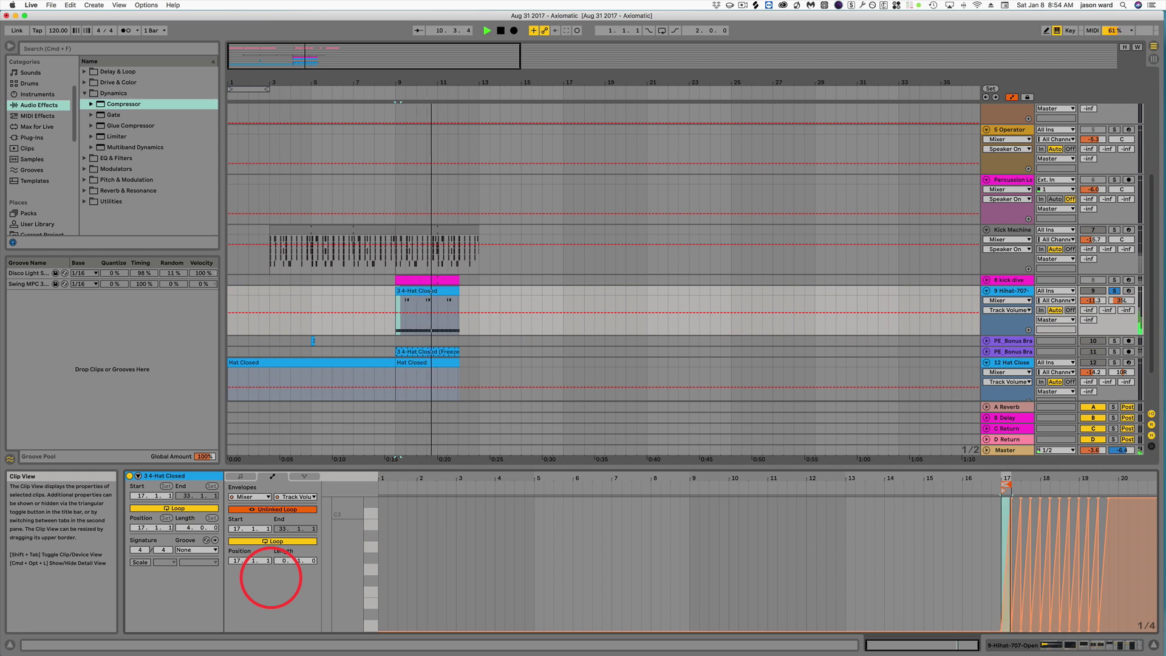
# Look over the Kick Machine track's device chain and freeze the track.
pyautogui.click(628, 232)
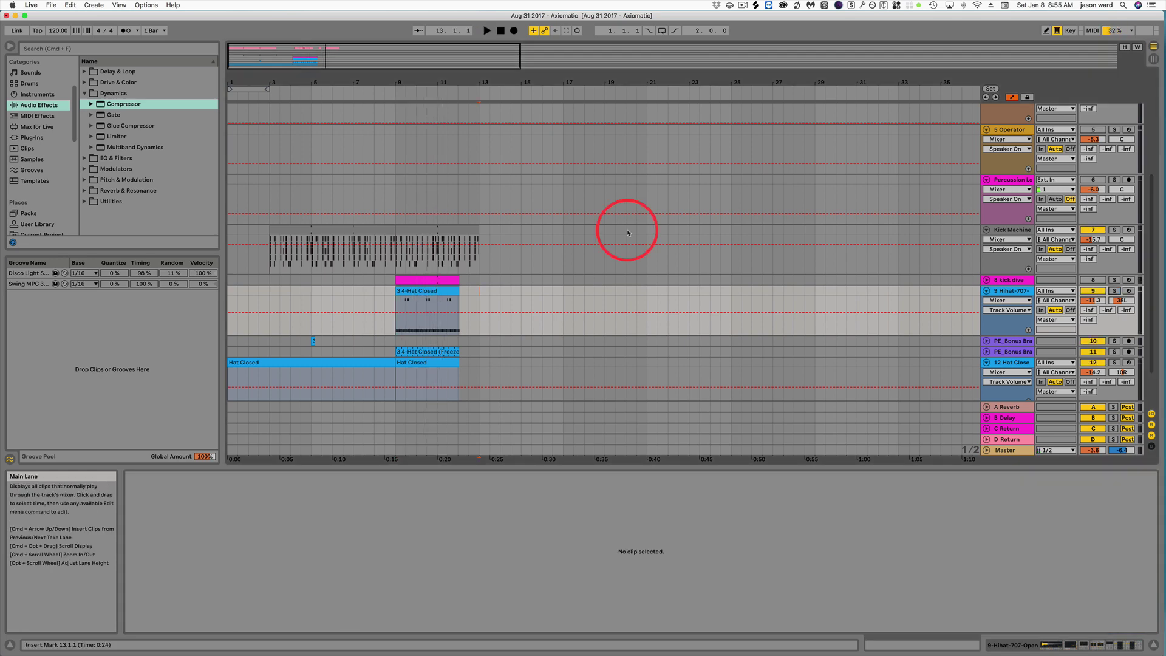
pyautogui.click(1009, 234)
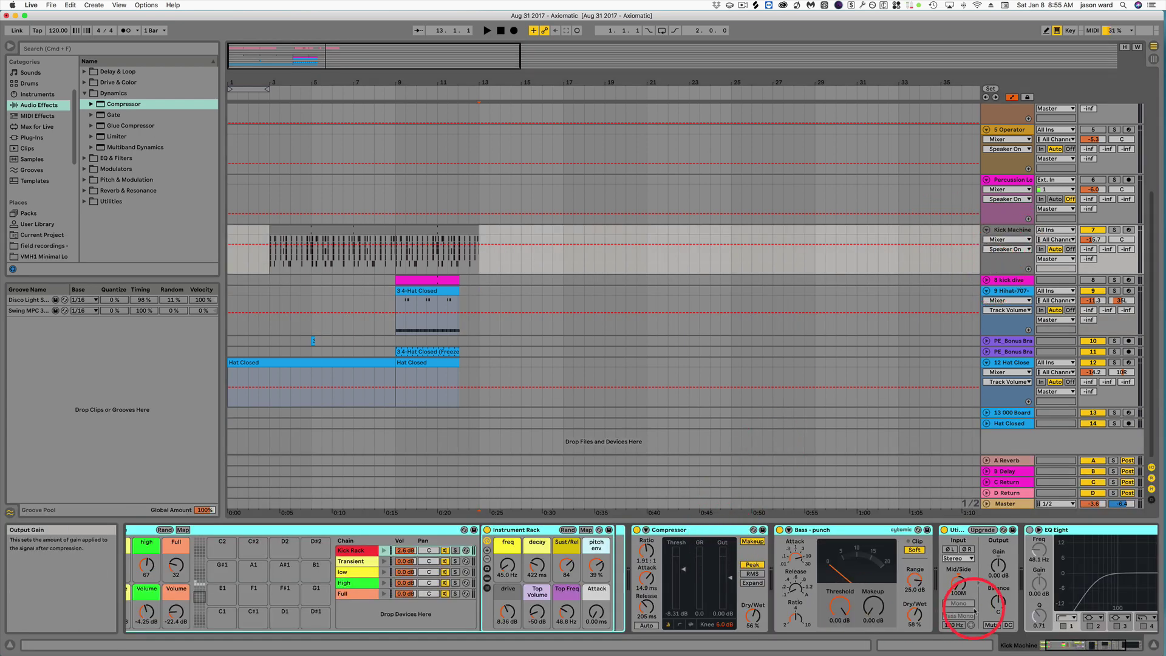
pyautogui.hscroll(5, 971, 583)
pyautogui.hscroll(-4, 964, 561)
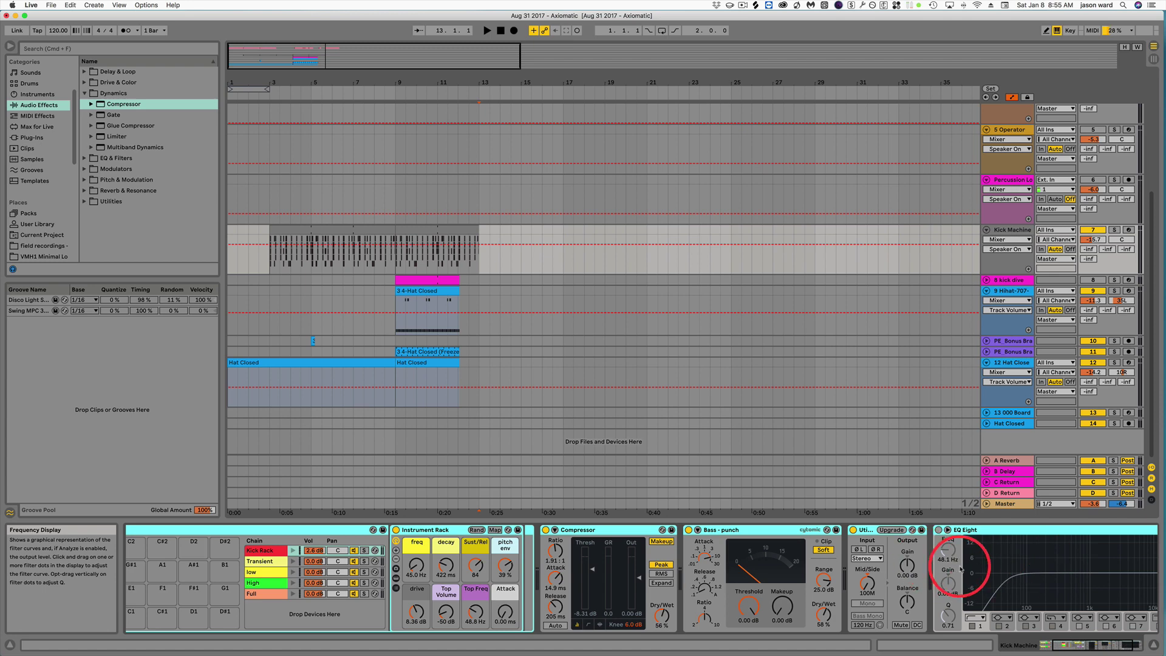
pyautogui.hscroll(1, 990, 558)
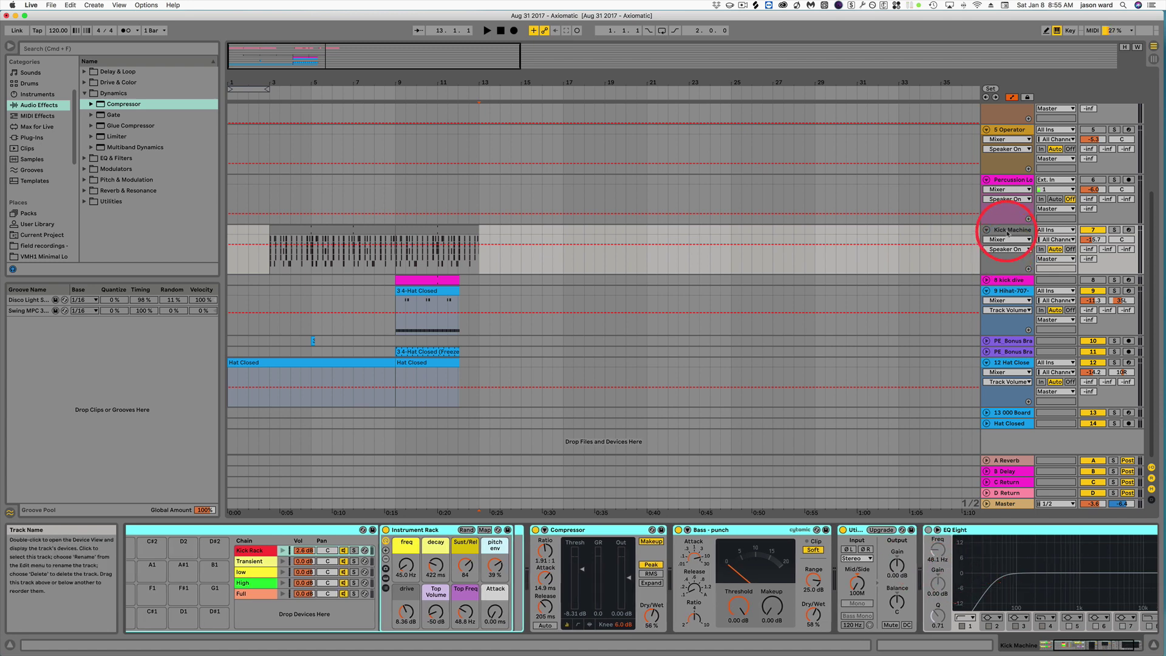
pyautogui.click(1008, 231)
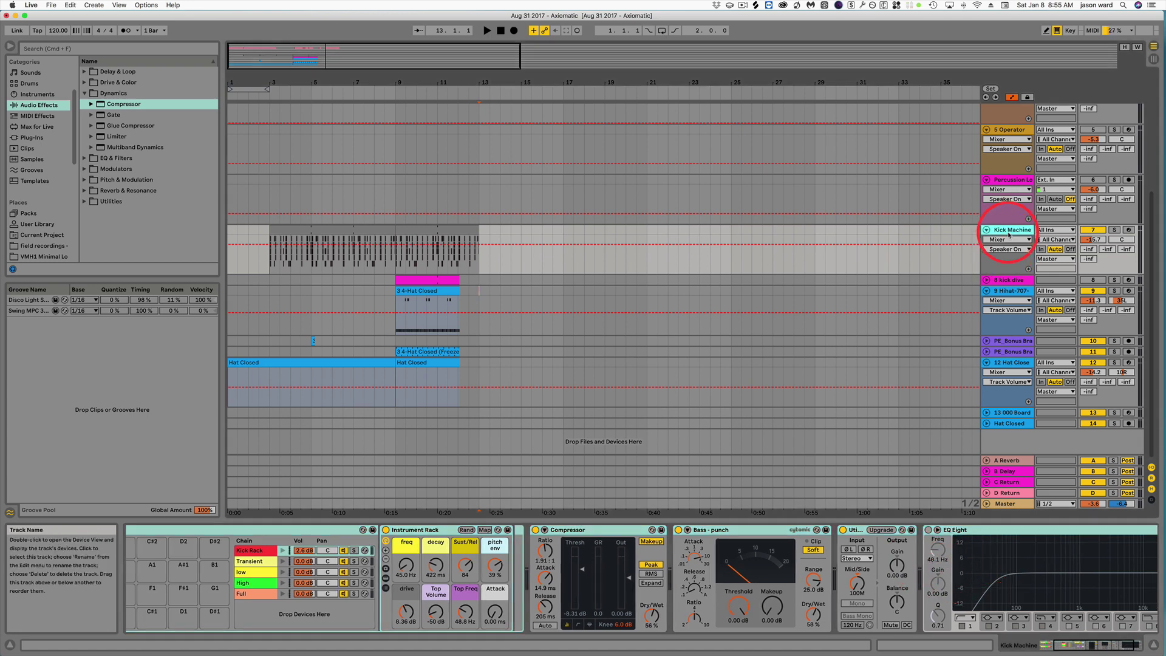
pyautogui.rightClick(1009, 234)
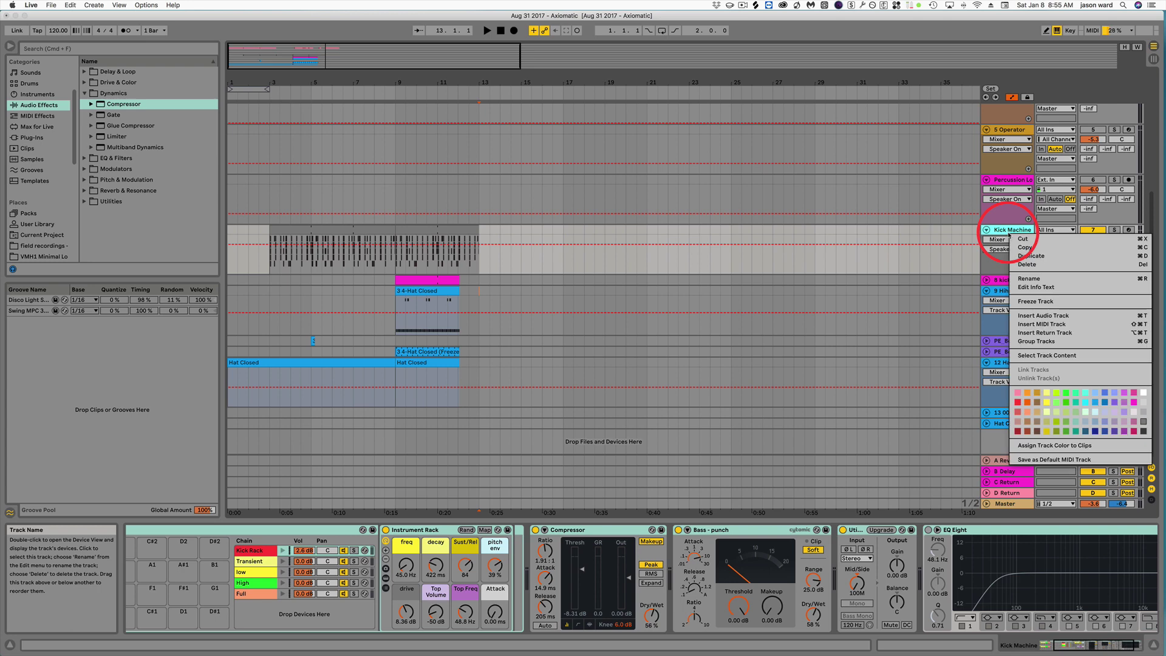
pyautogui.click(1038, 301)
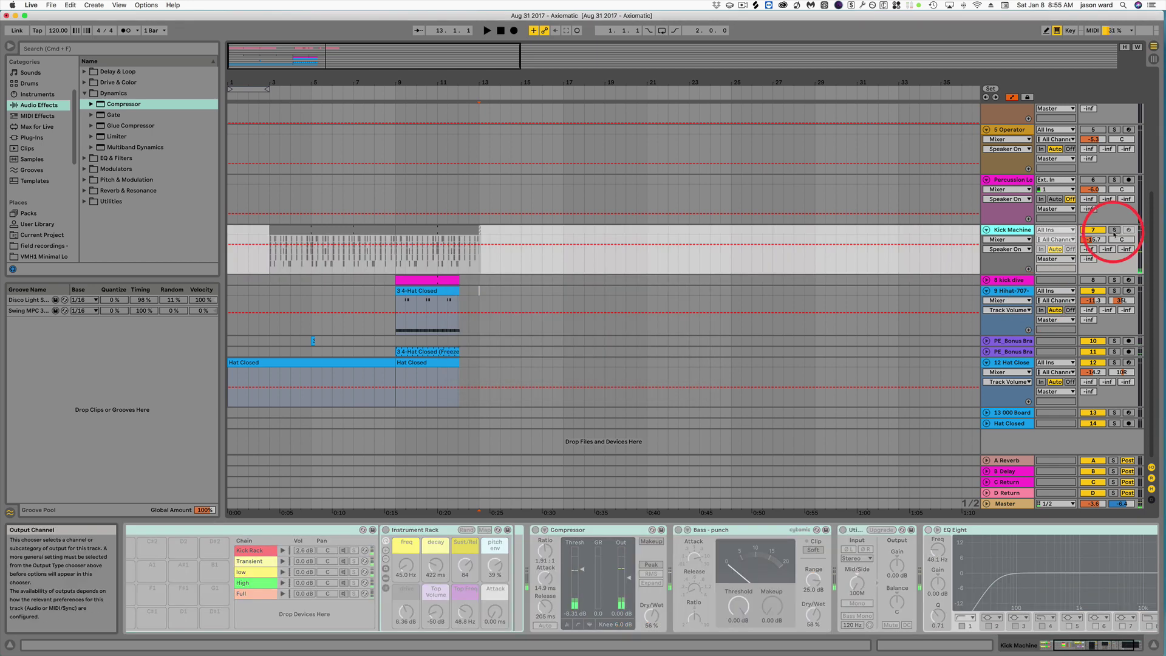
# Solo the frozen Kick Machine track, play it from its clip at bar 3 and show its Track Panning automation.
pyautogui.click(1114, 230)
pyautogui.click(357, 235)
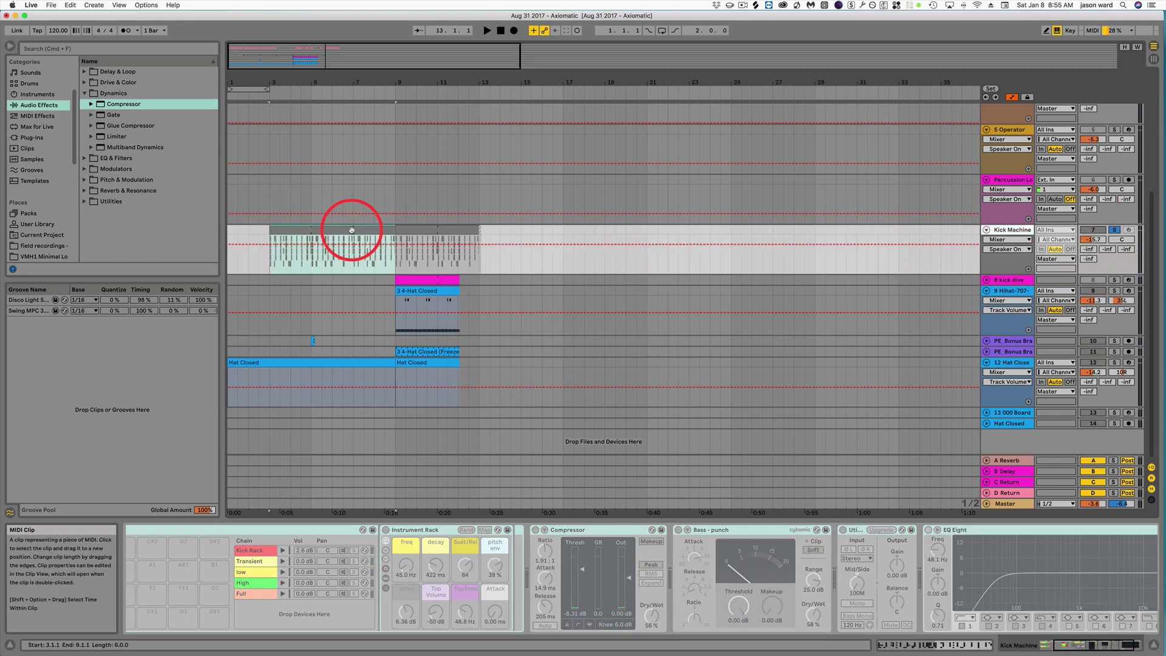
pyautogui.press('space')
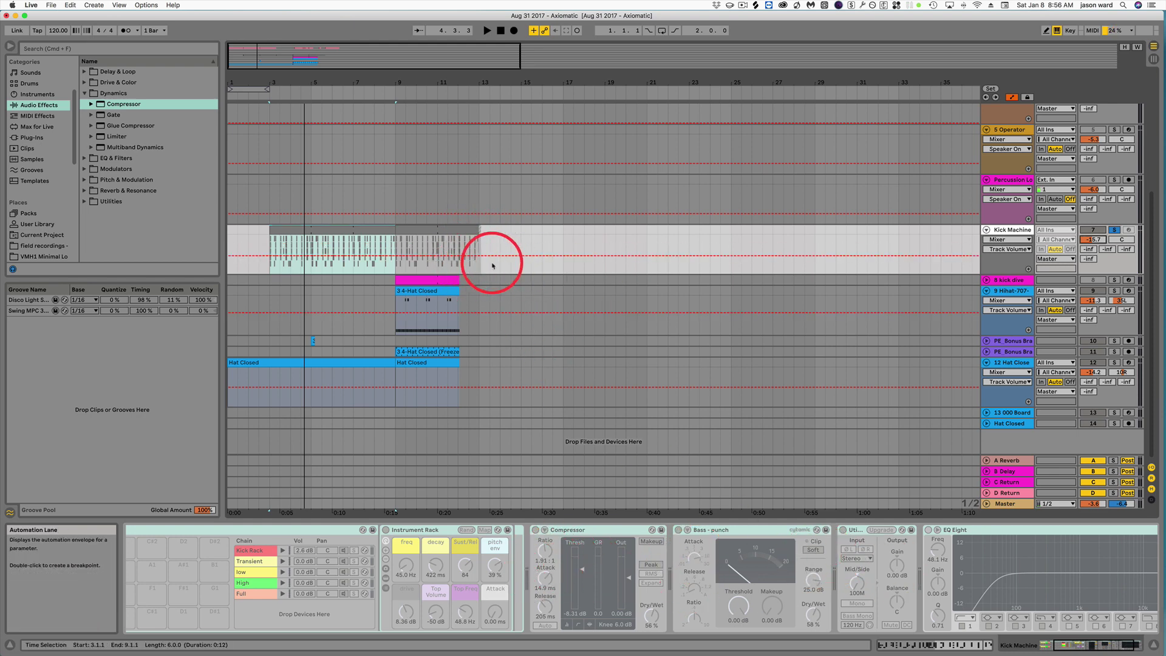
pyautogui.click(1121, 240)
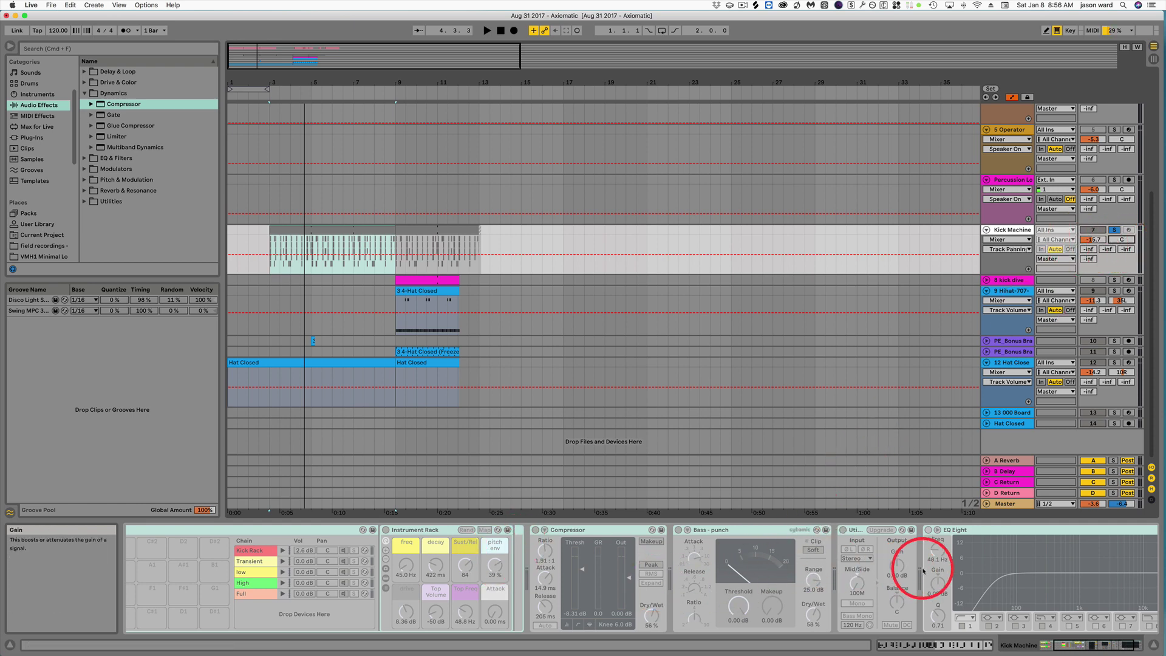
# Check the freeze options of the Kick Machine track and insert a new audio track directly below it.
pyautogui.rightClick(1012, 230)
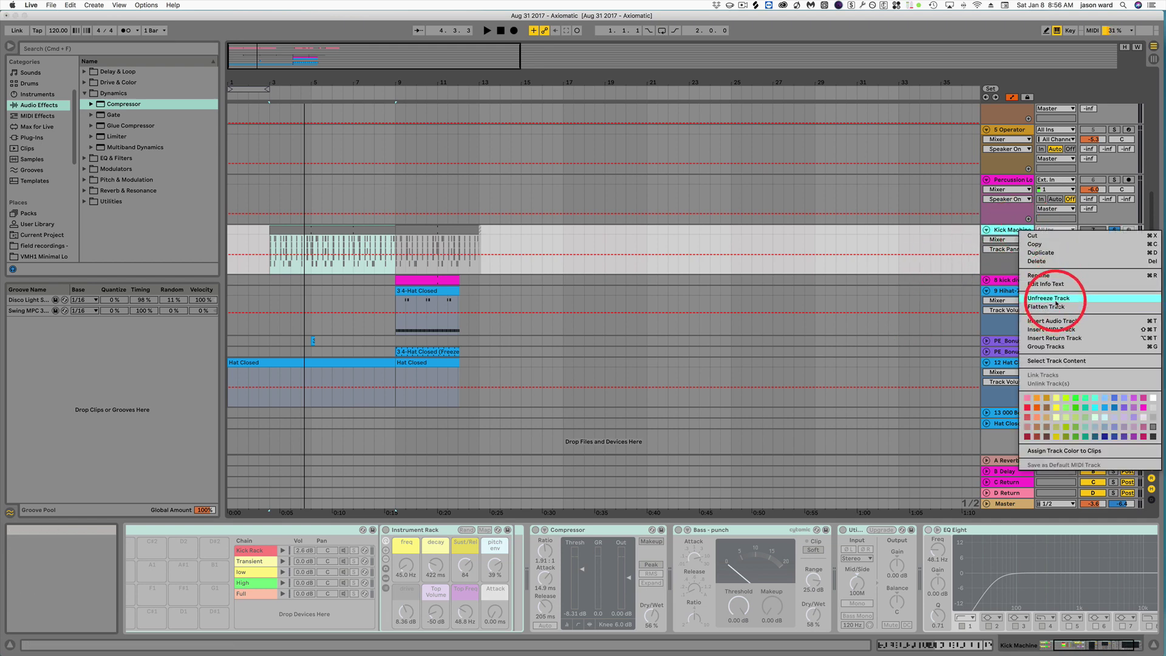
pyautogui.click(1006, 232)
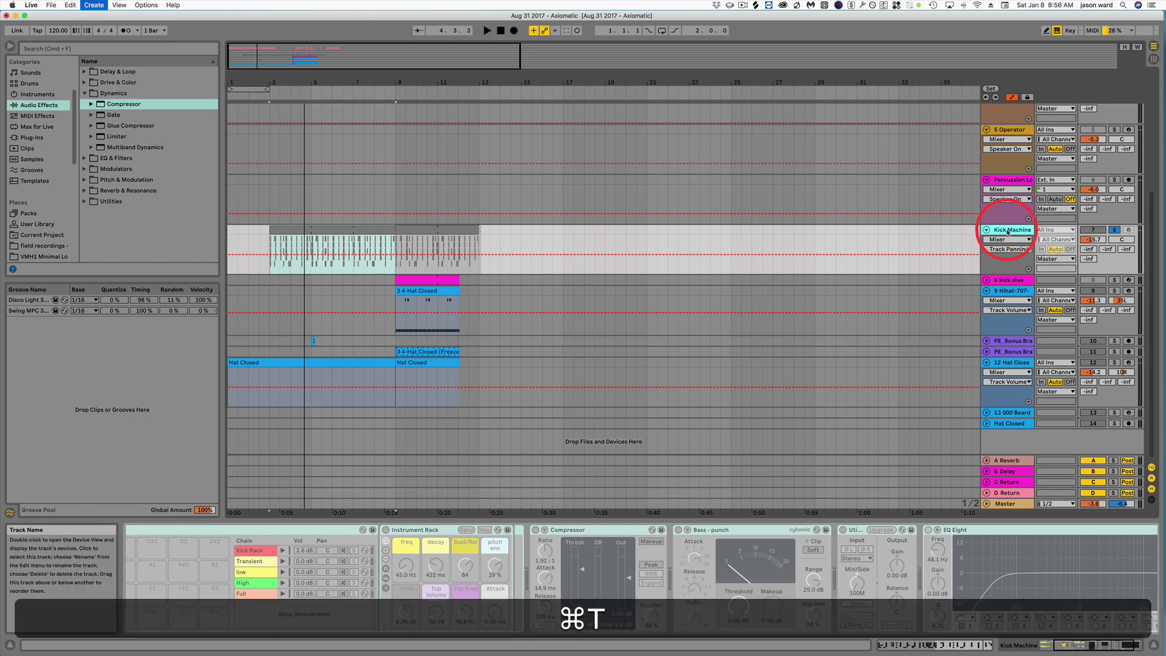
pyautogui.press('super+t')
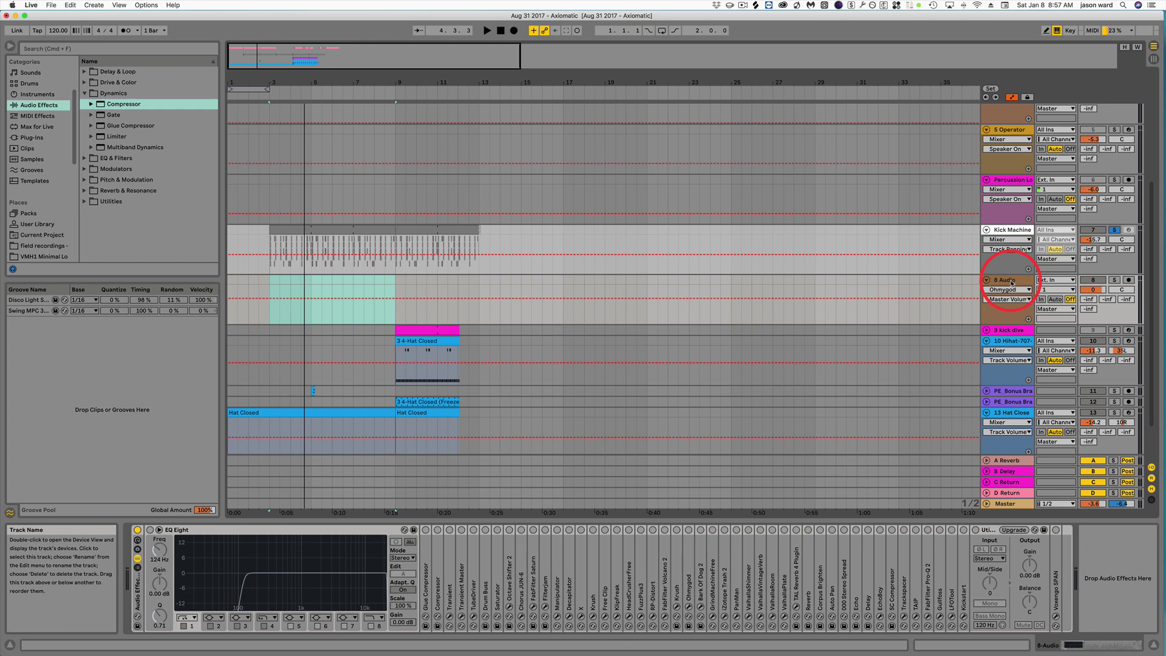
# Move the frozen Kick Machine clips from bar 3 onto the new audio track as audio, and undo the move.
pyautogui.click(365, 230)
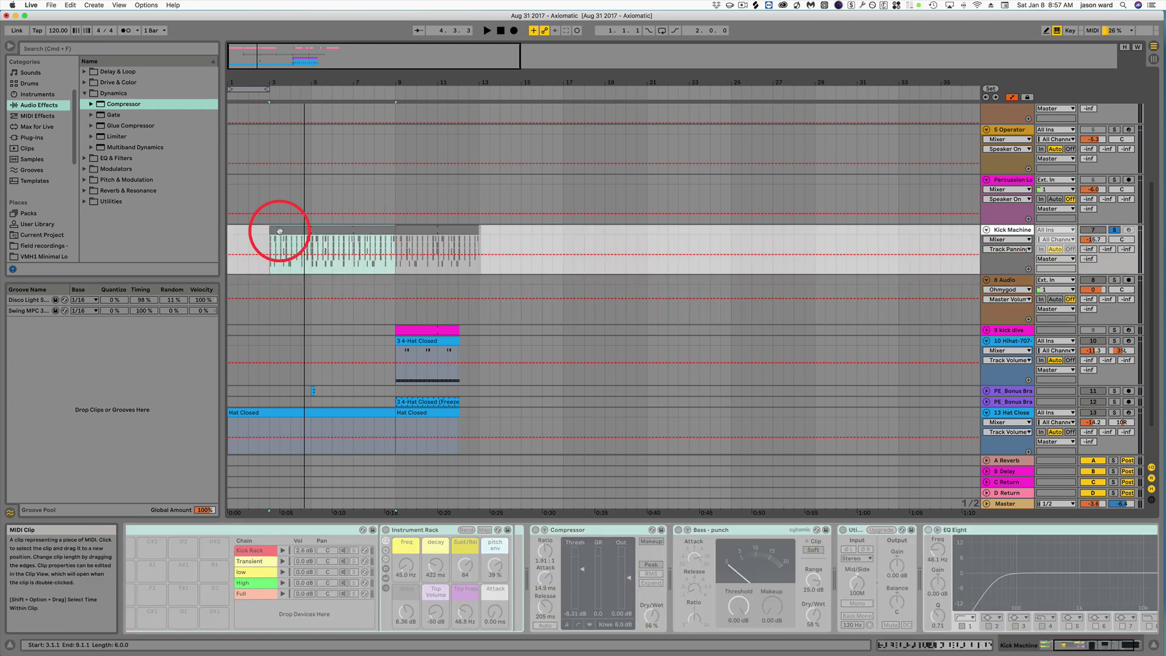
pyautogui.moveTo(271, 236); pyautogui.dragTo(527, 229)
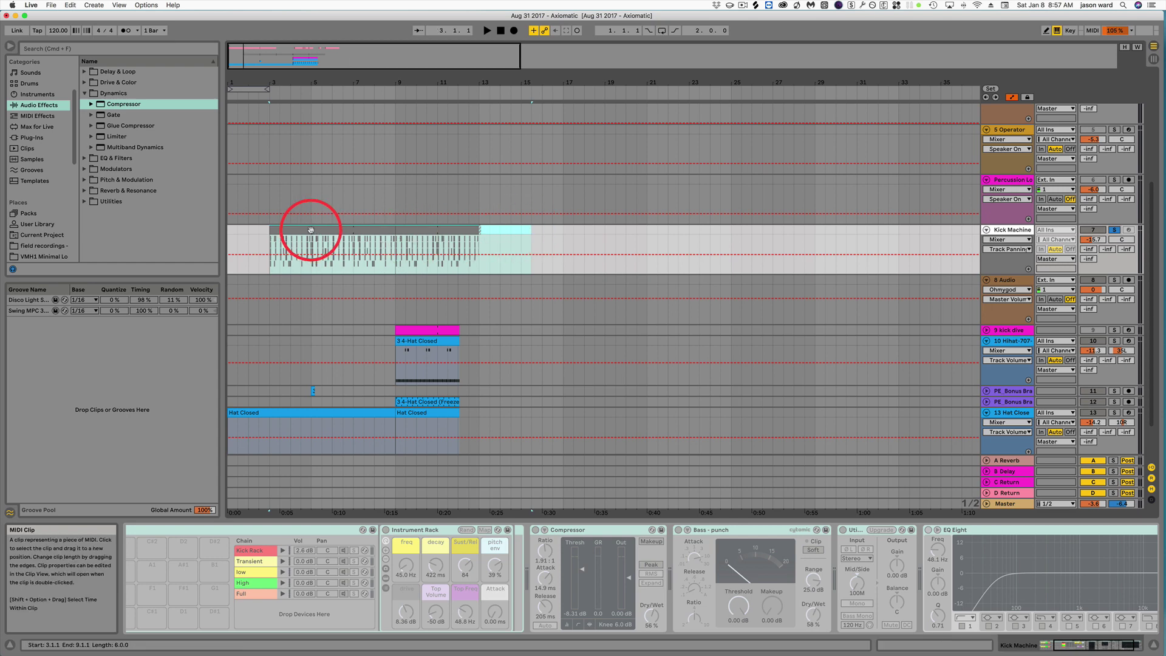
pyautogui.moveTo(303, 230); pyautogui.dragTo(305, 296)
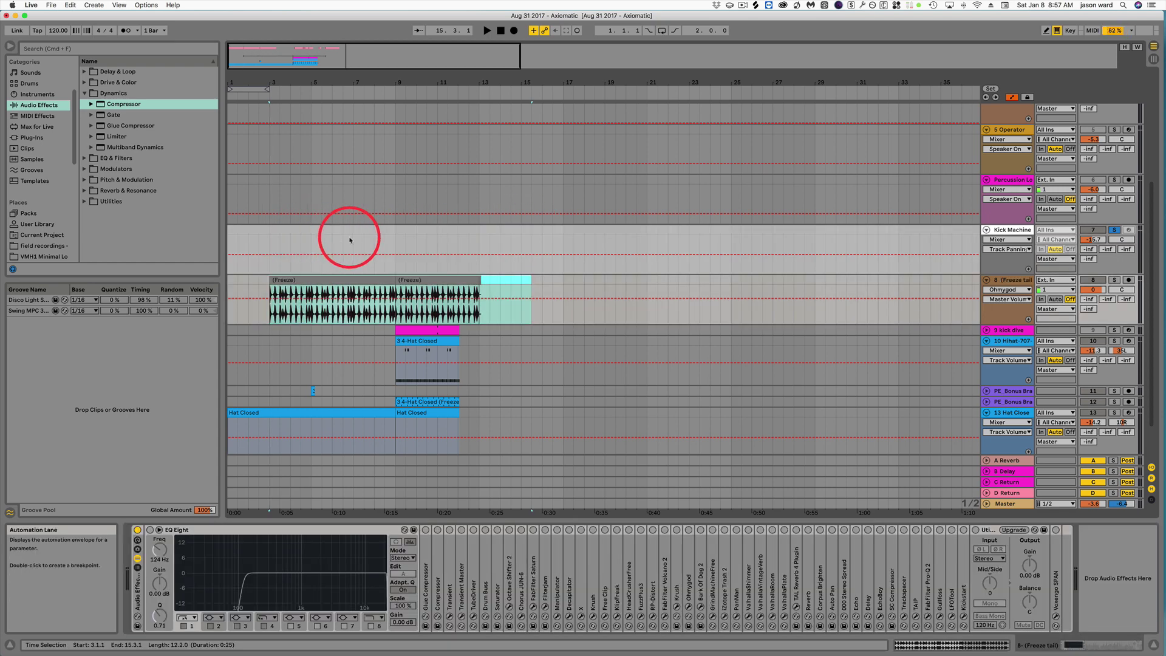
pyautogui.press('super+z')
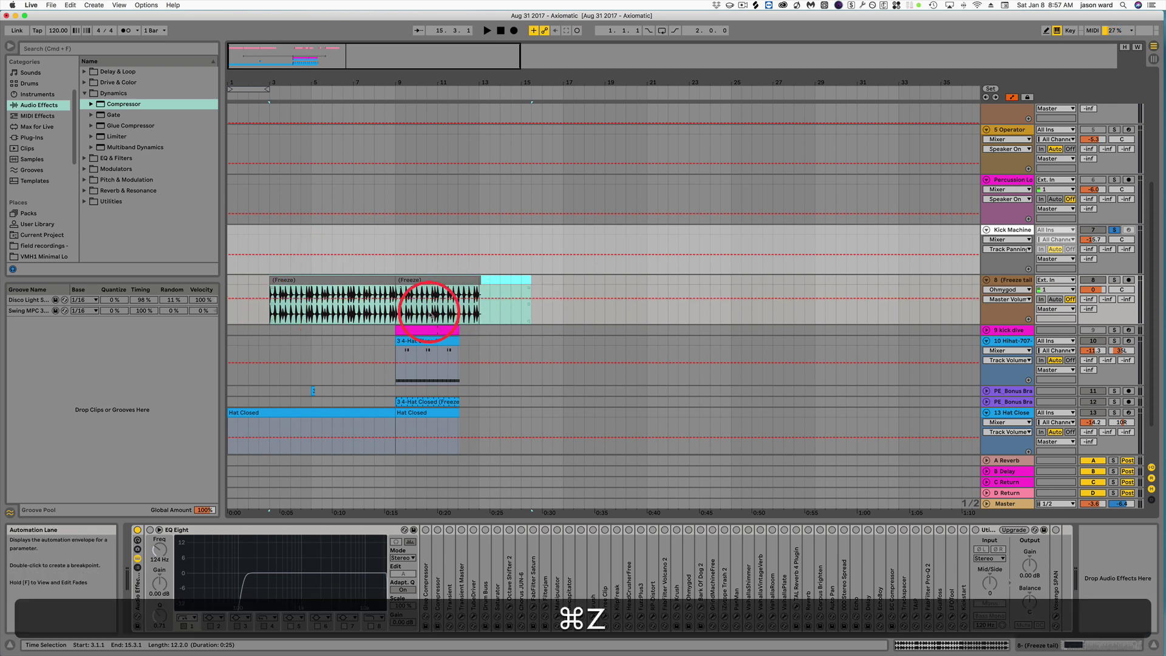
# Copy the frozen Kick Machine clips, paste them onto track 8 Audio at bar 3, and undo the paste.
pyautogui.click(346, 234)
pyautogui.press('super+c')
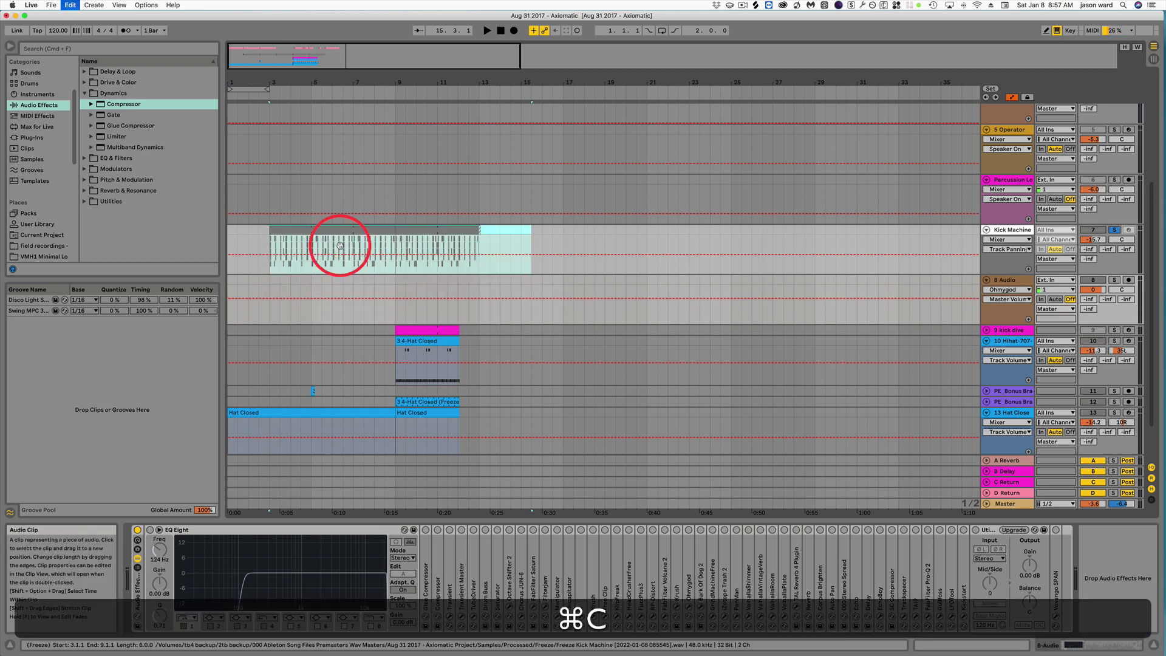
pyautogui.press('super+v')
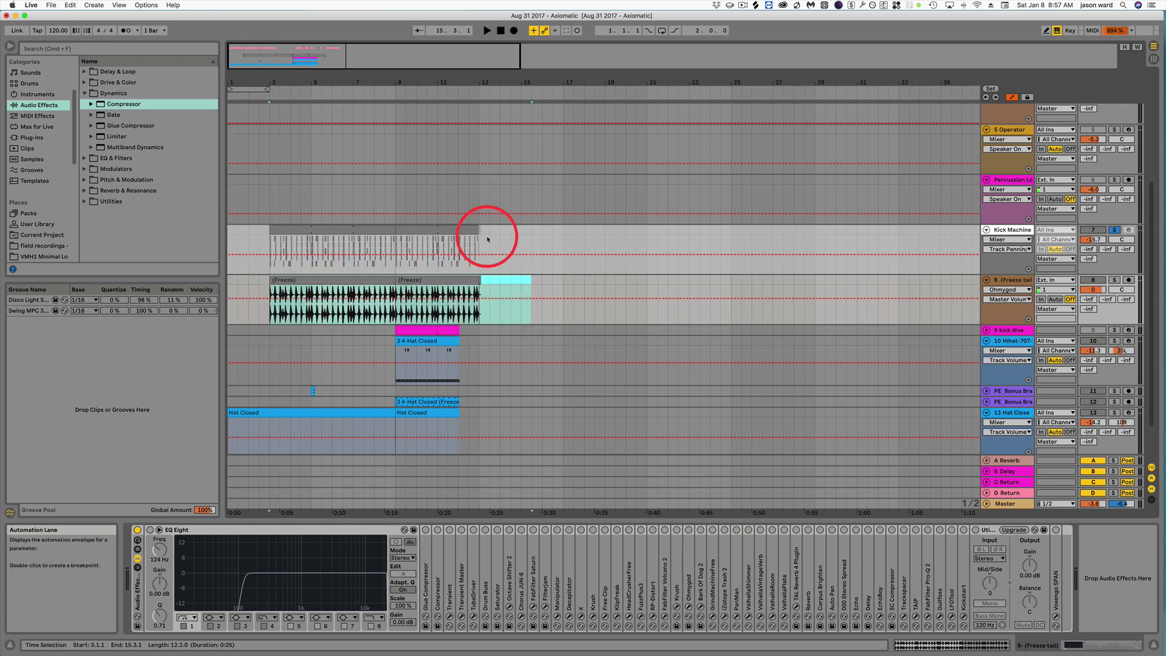
pyautogui.press('super+z')
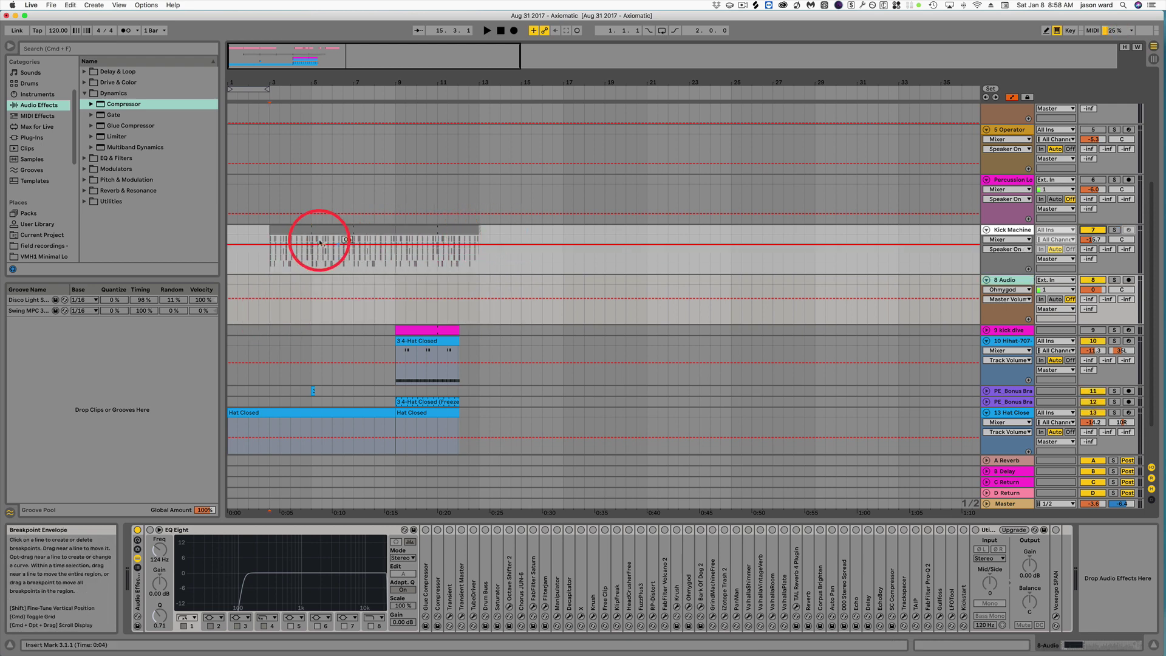
# Select the frozen Kick Machine clips from bar 3 to bar 13 and try duplicating them onto track 8 Audio.
pyautogui.moveTo(270, 254); pyautogui.dragTo(487, 229)
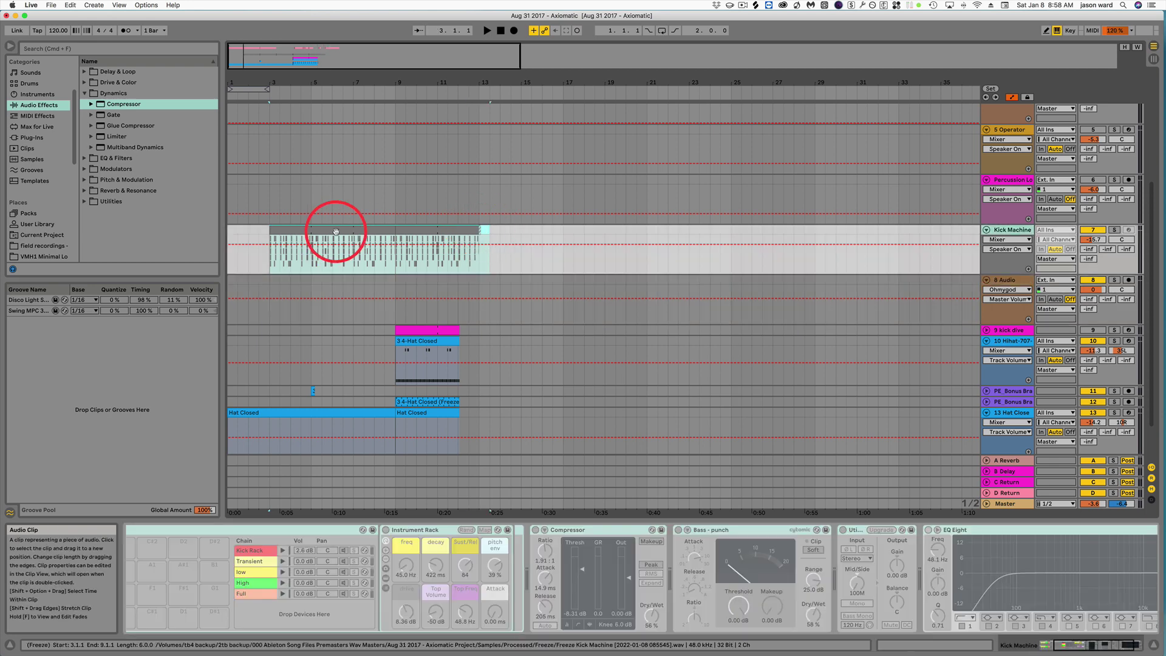
pyautogui.press('alt')
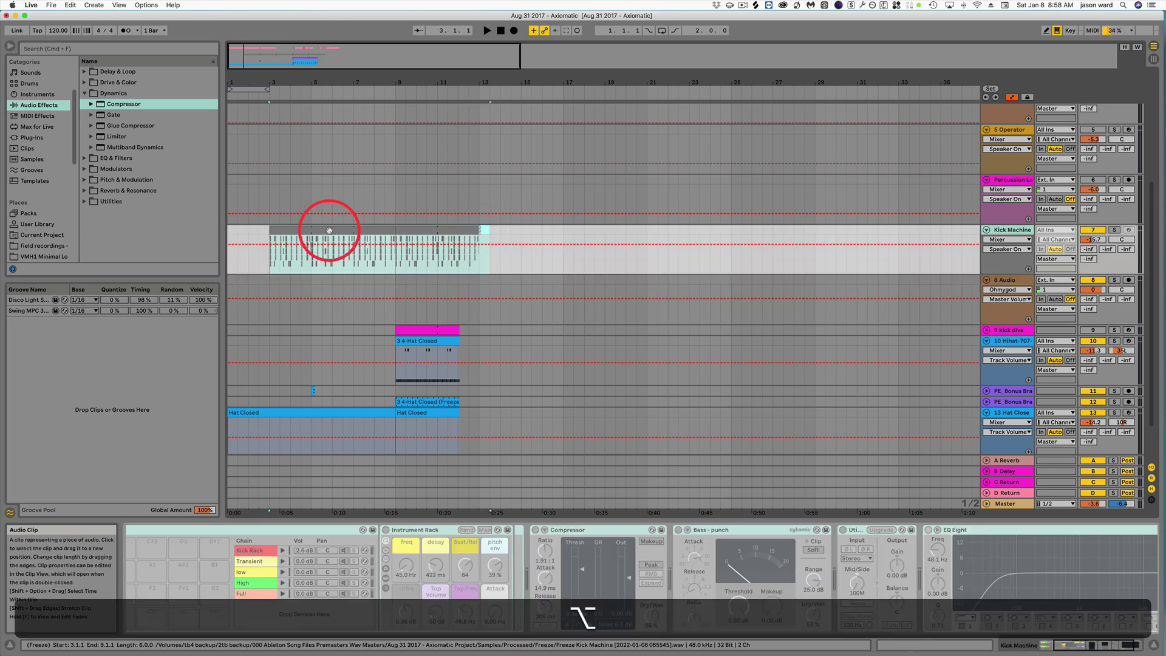
pyautogui.moveTo(335, 230); pyautogui.dragTo(334, 275)
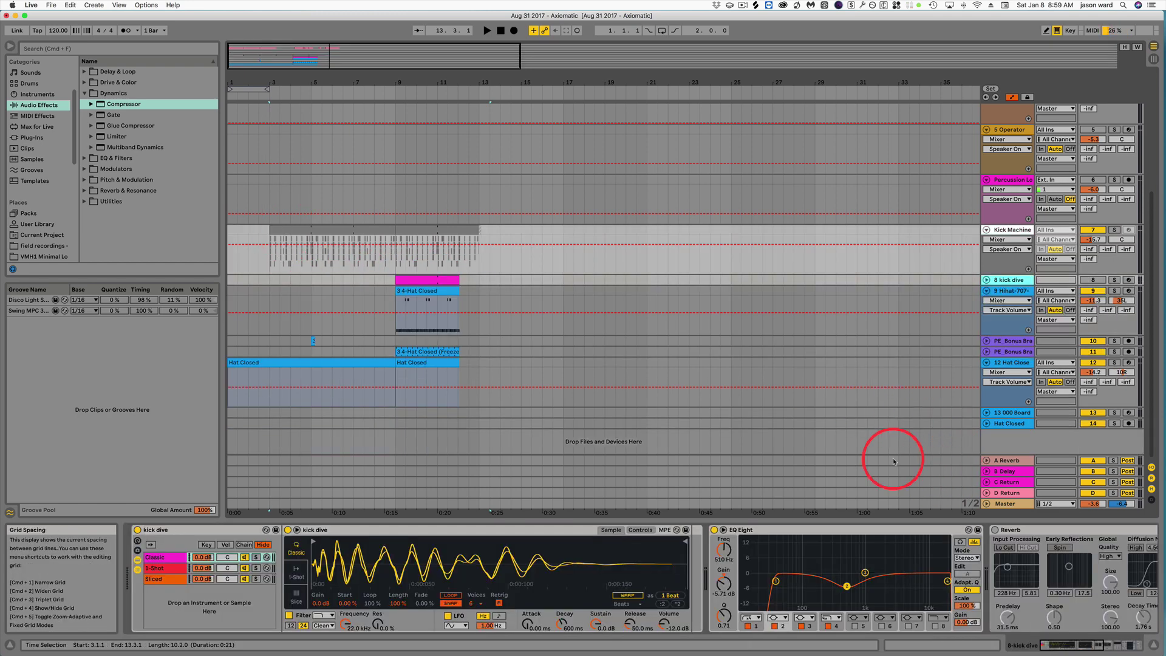
# Zoom the arrangement out and review its adaptive and fixed grid options.
pyautogui.moveTo(613, 79); pyautogui.dragTo(549, 81)
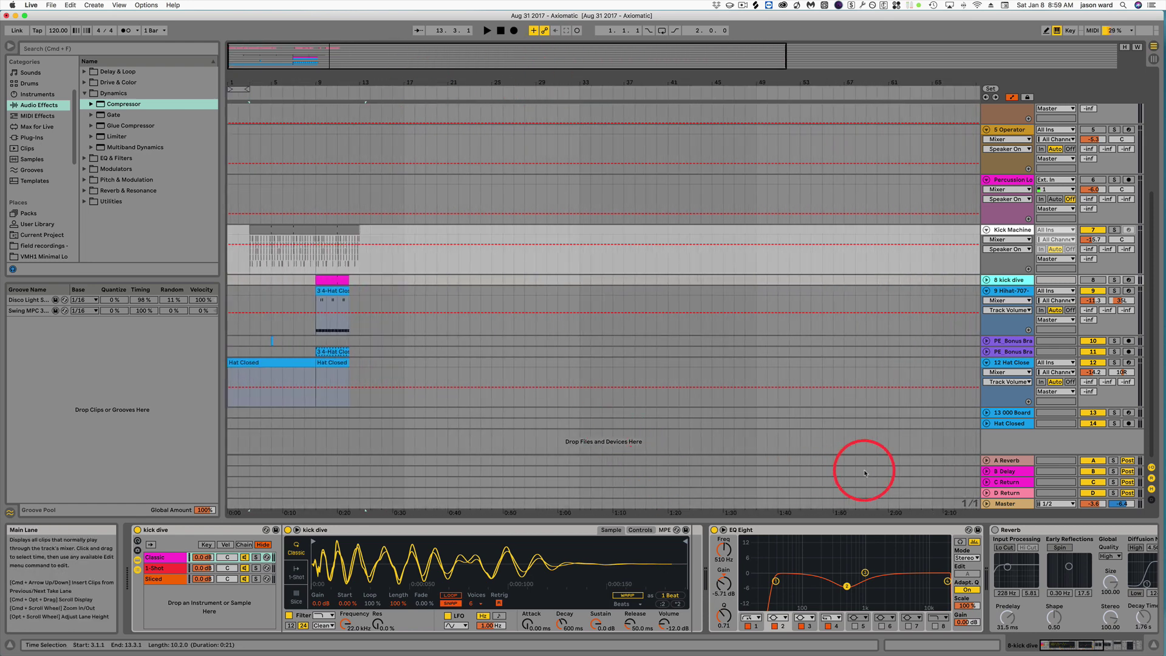
pyautogui.rightClick(972, 507)
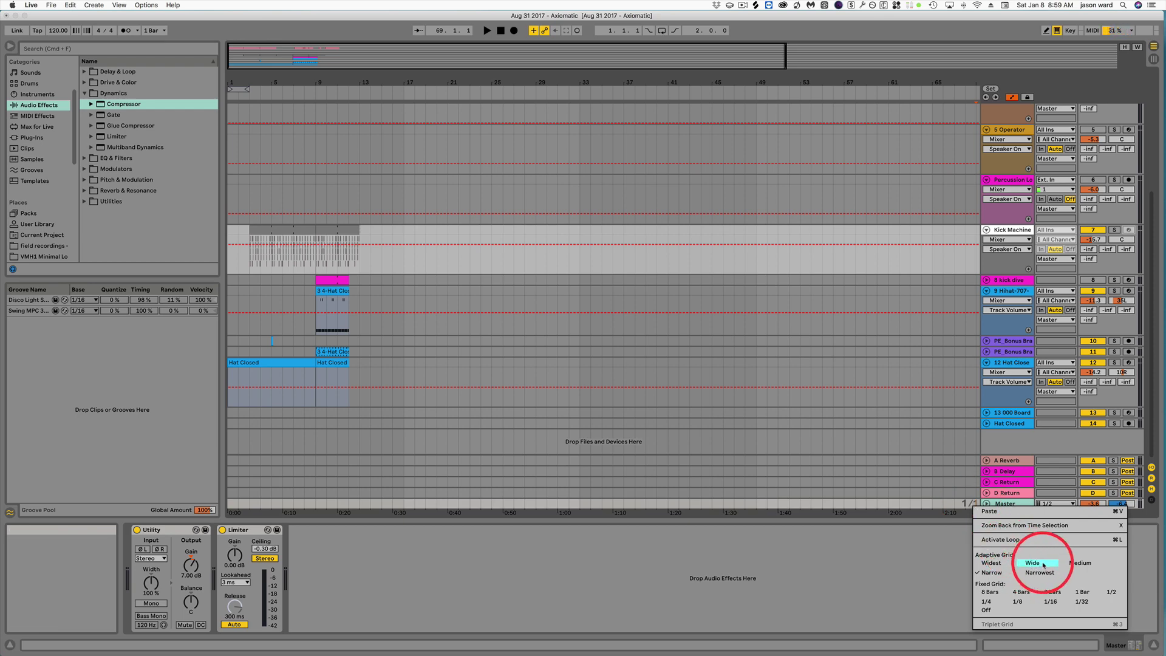
pyautogui.click(1009, 510)
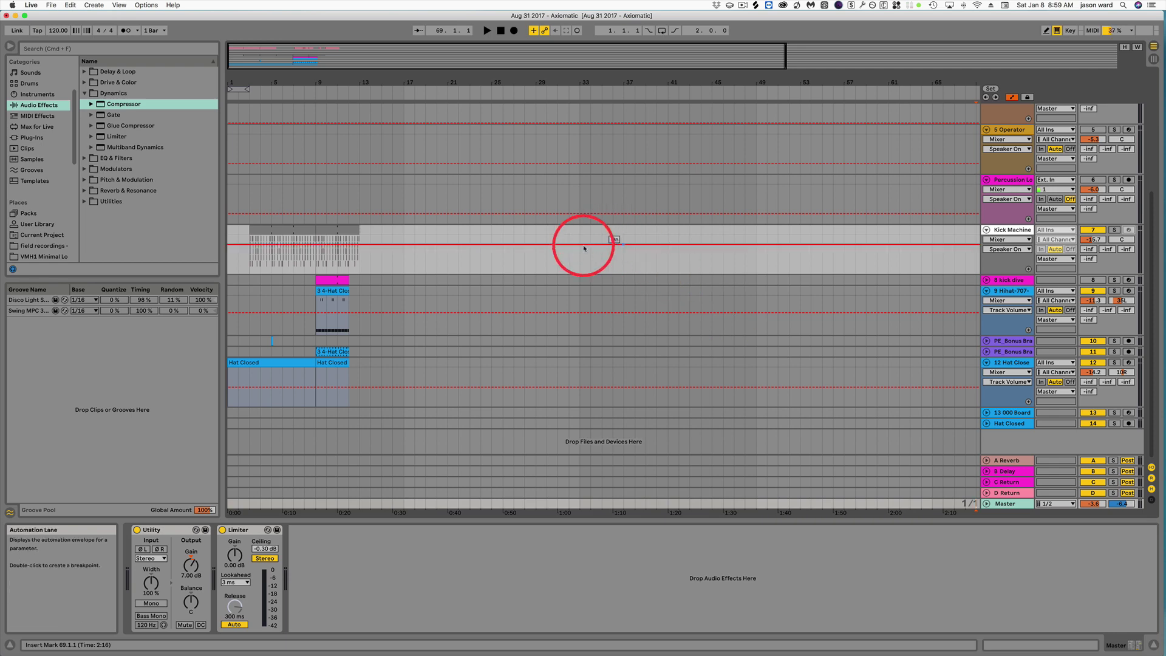
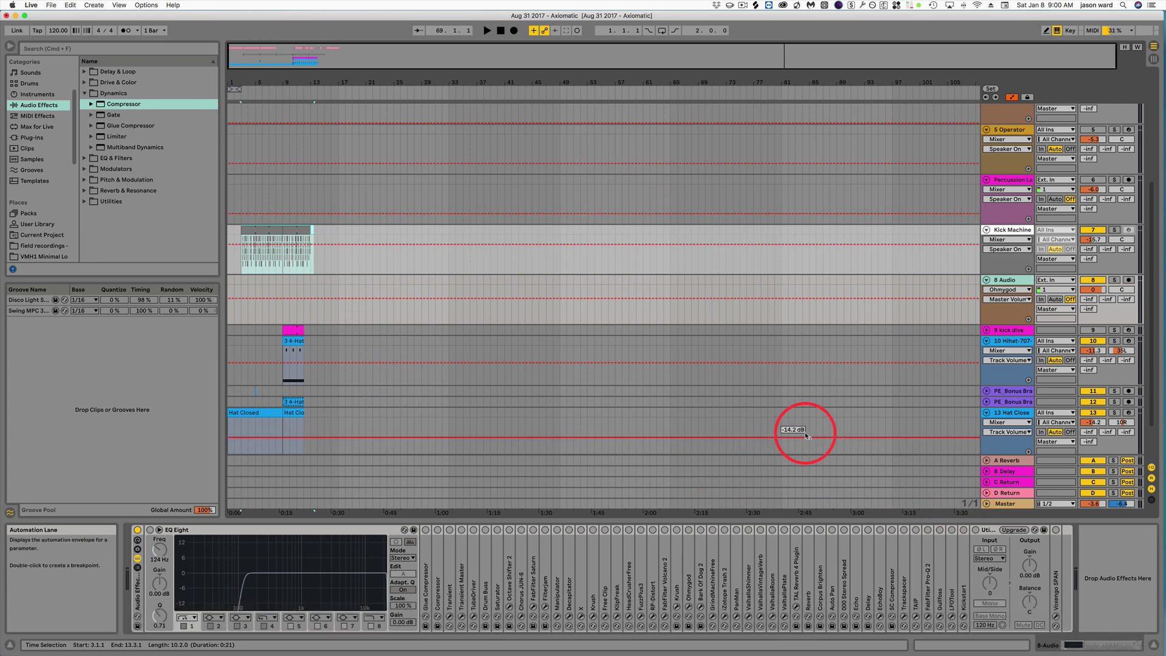
# Set the arrangement to a fixed grid of 1 Bar.
pyautogui.moveTo(800, 81); pyautogui.dragTo(801, 79)
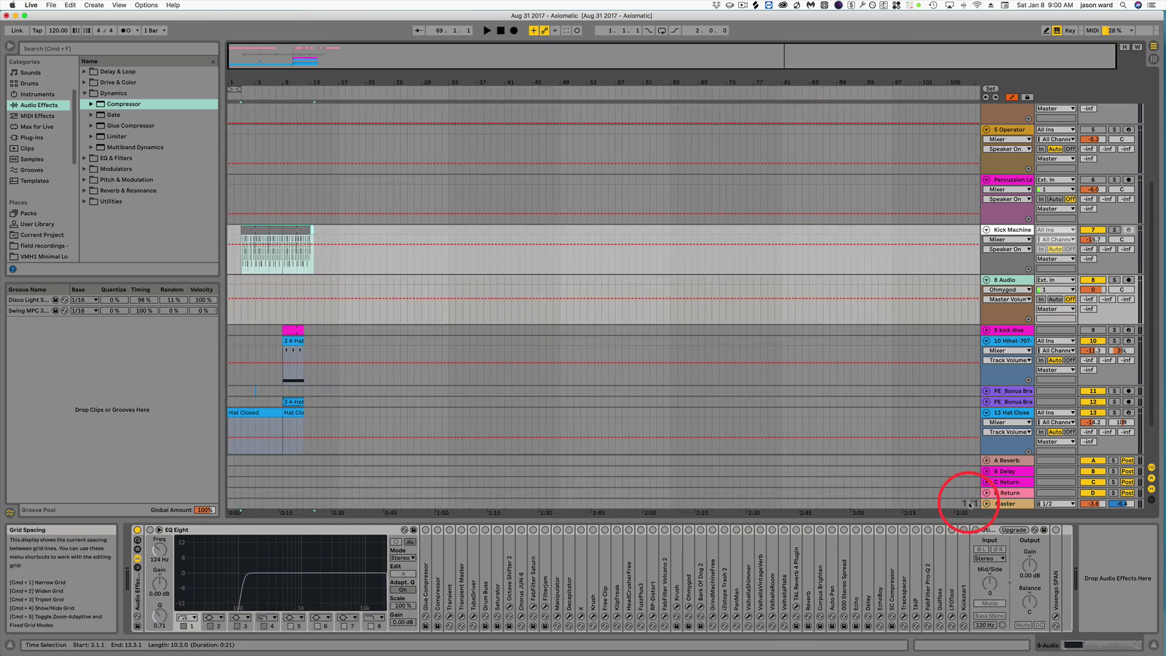
pyautogui.rightClick(974, 503)
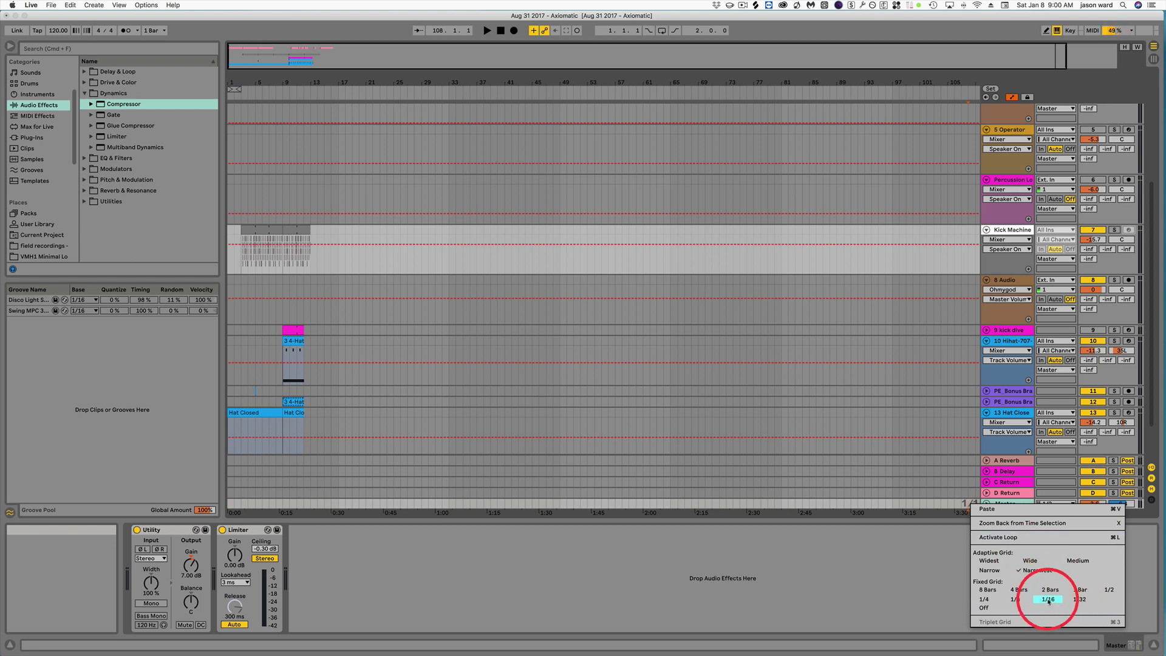
pyautogui.click(1080, 590)
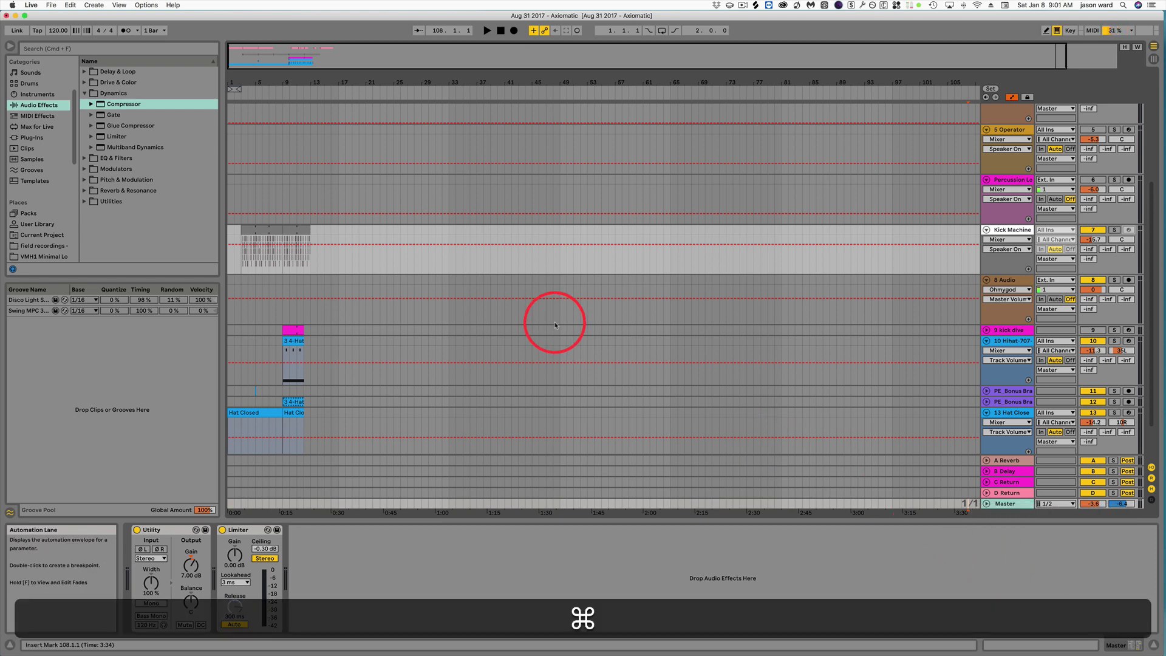
# Narrow the arrangement grid to 1/4 and turn on the triplet grid.
pyautogui.press('super+1')
pyautogui.press('super+1')
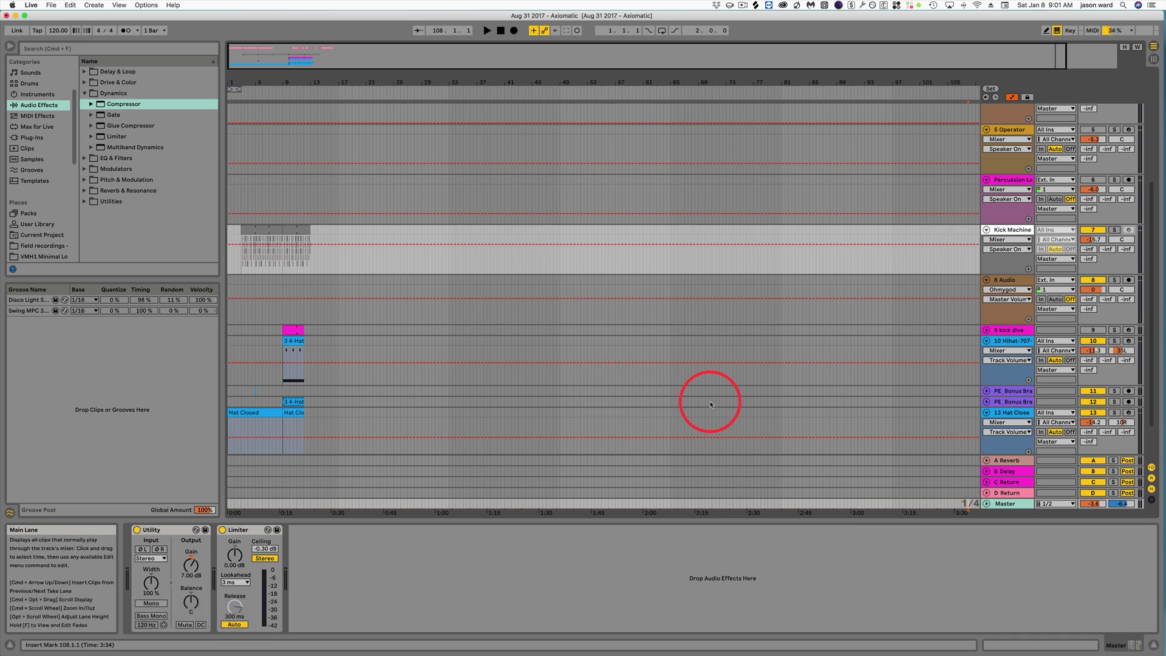
pyautogui.press('super')
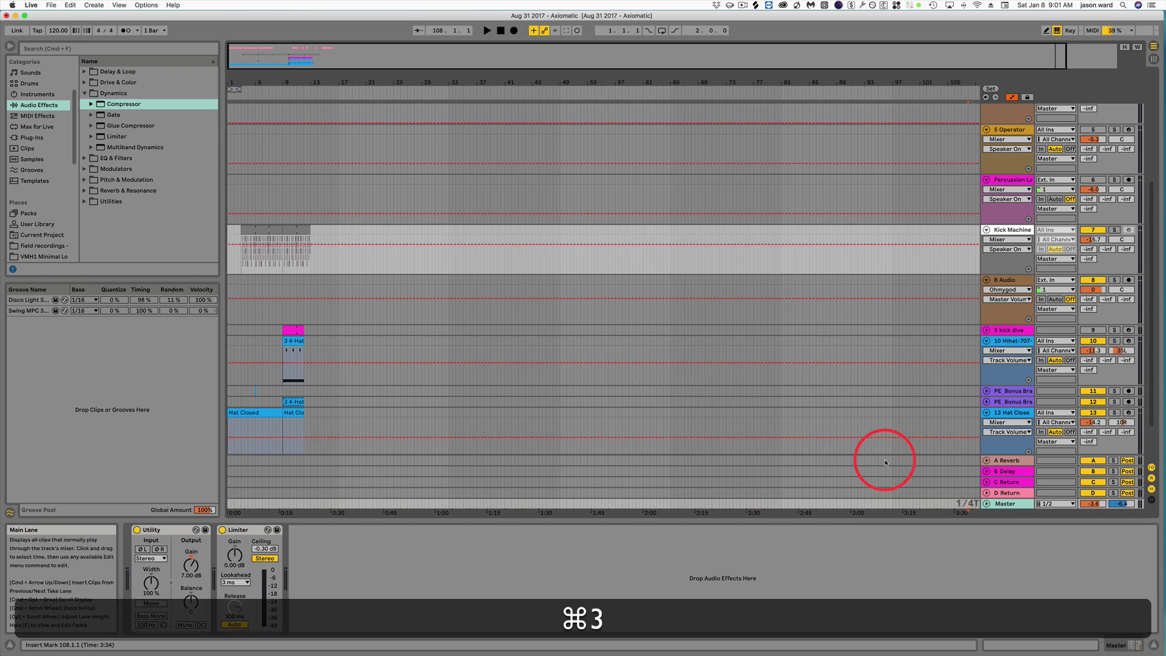
# Select the time from 17.1.1 to 17.3.1 on the Kick Machine track and turn off the triplet grid.
pyautogui.click(339, 267)
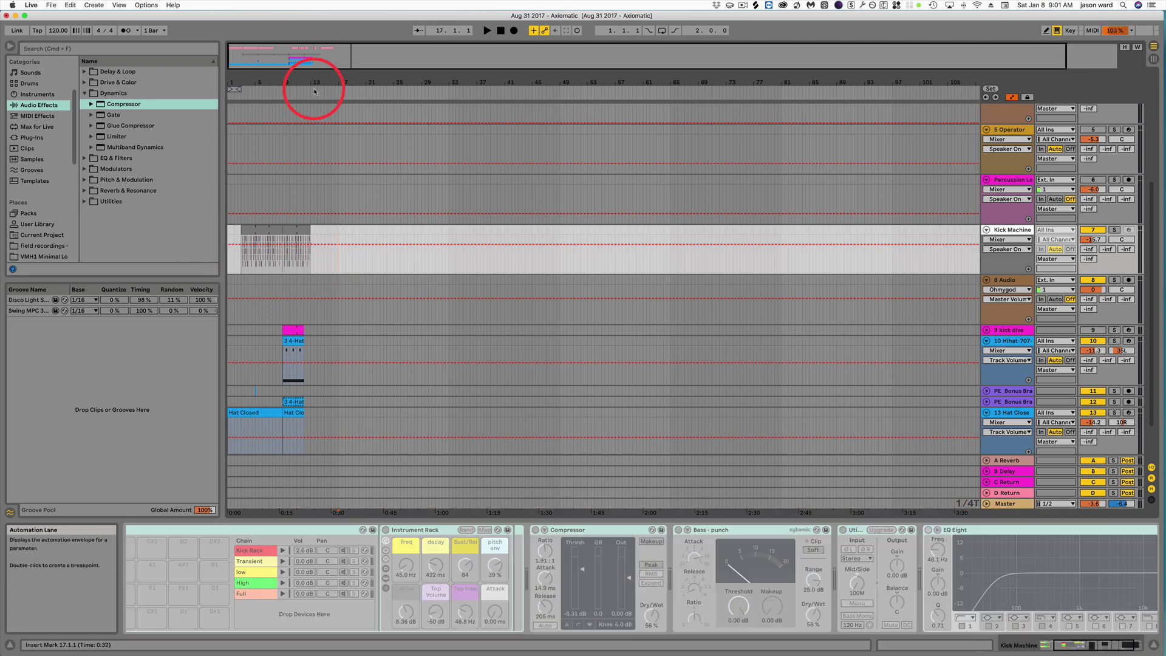
pyautogui.moveTo(334, 79); pyautogui.dragTo(339, 140)
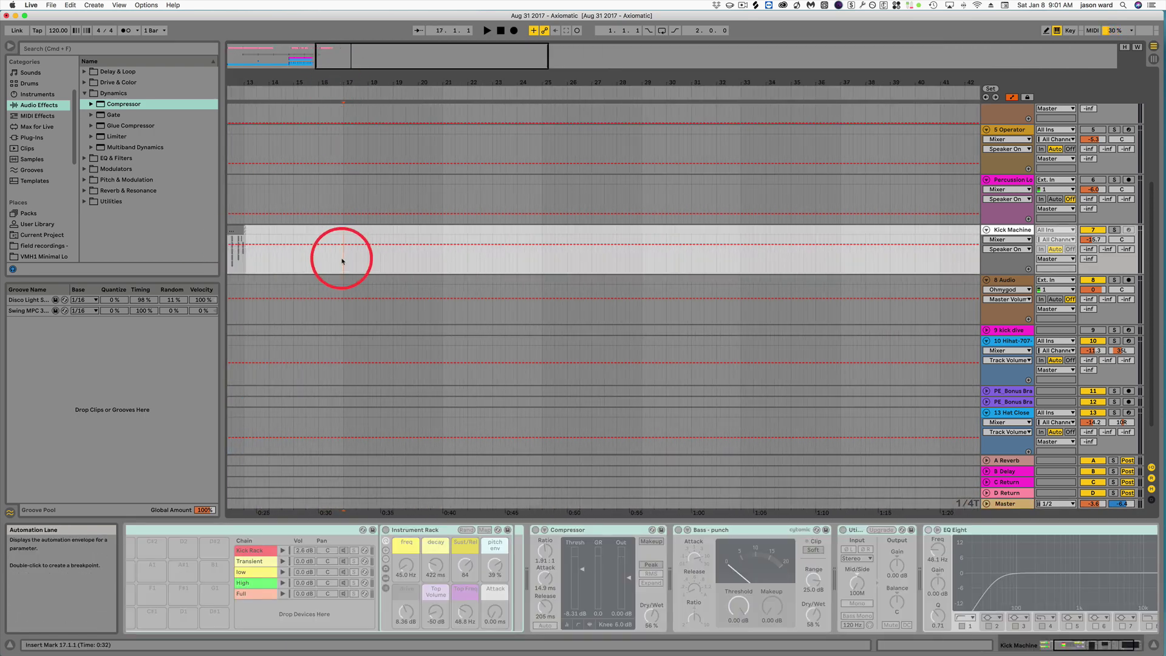
pyautogui.moveTo(342, 242); pyautogui.dragTo(355, 232)
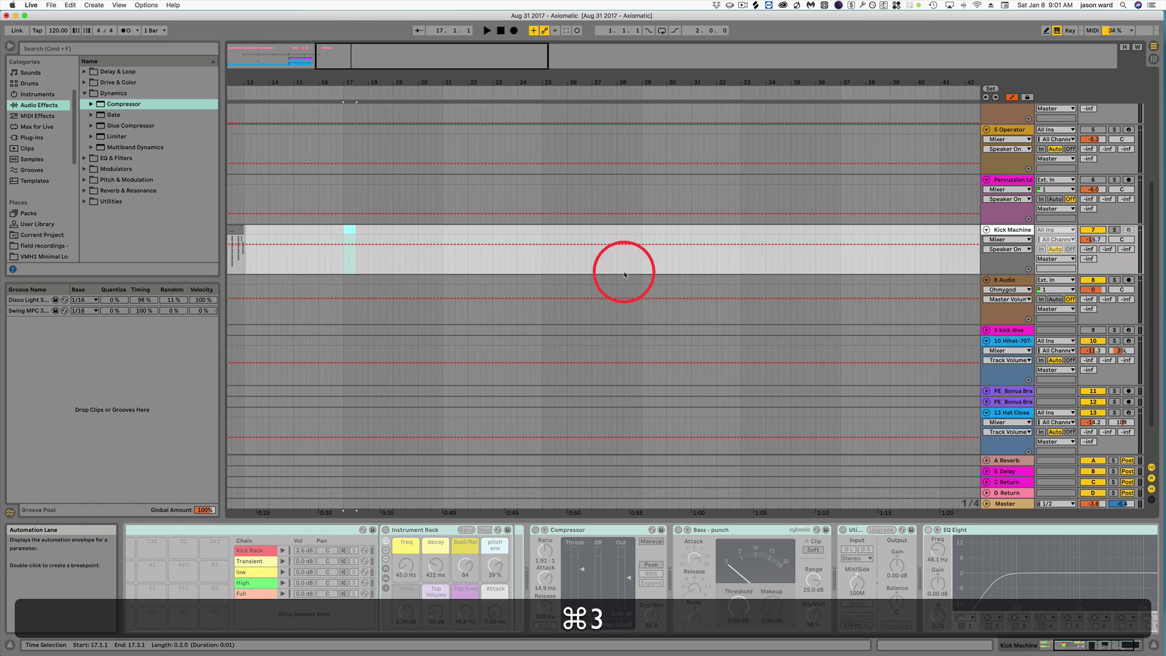
# Turn off the arrangement grid, shift the 3 4-Hat Closed clip on the Hihat-707 track slightly later, and undo the move.
pyautogui.moveTo(417, 85)
pyautogui.mouseDown()
pyautogui.moveTo(424, 78)
pyautogui.moveTo(414, 80)
pyautogui.mouseUp()
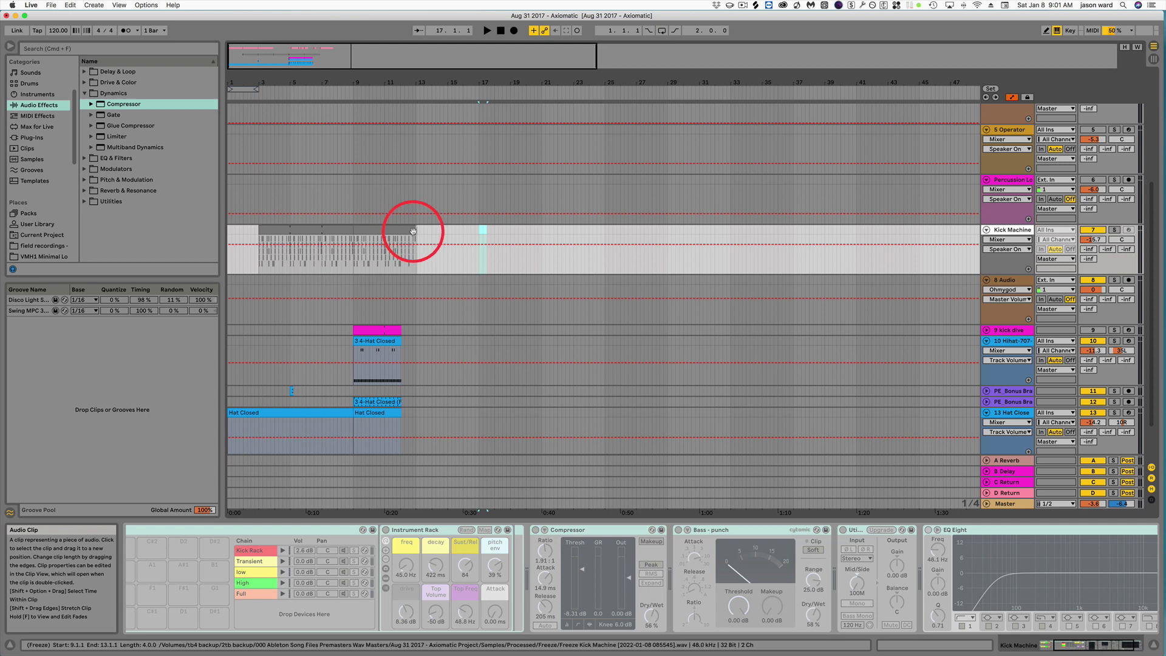
pyautogui.click(395, 342)
pyautogui.press('z')
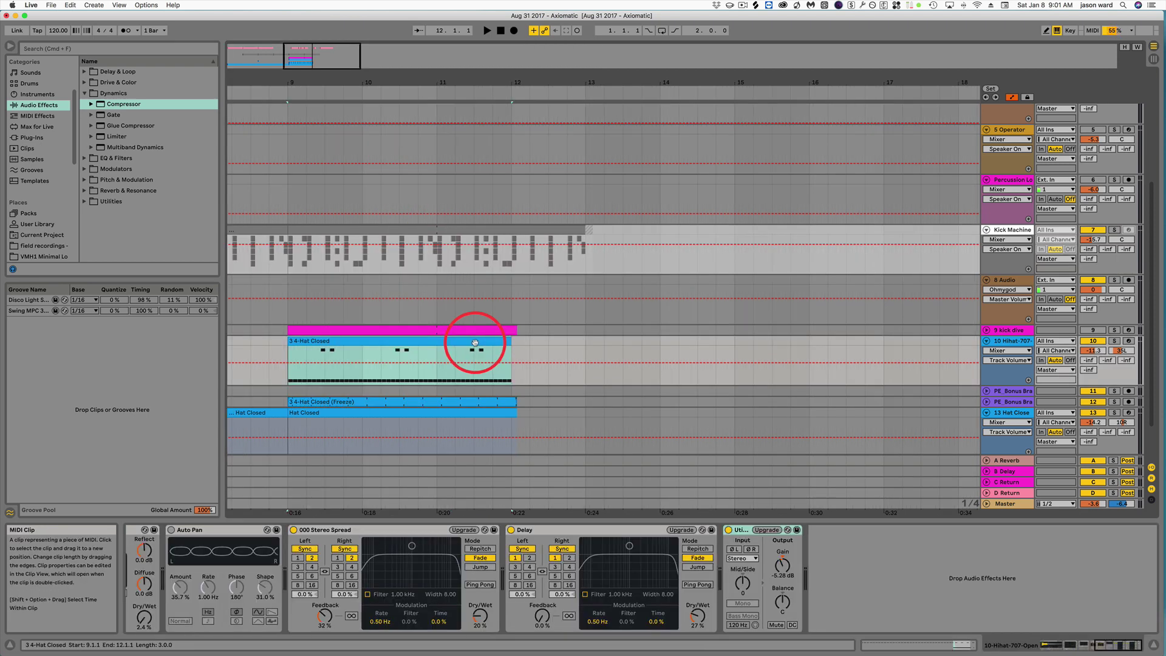
pyautogui.moveTo(475, 343)
pyautogui.mouseDown()
pyautogui.moveTo(538, 348)
pyautogui.moveTo(476, 343)
pyautogui.mouseUp()
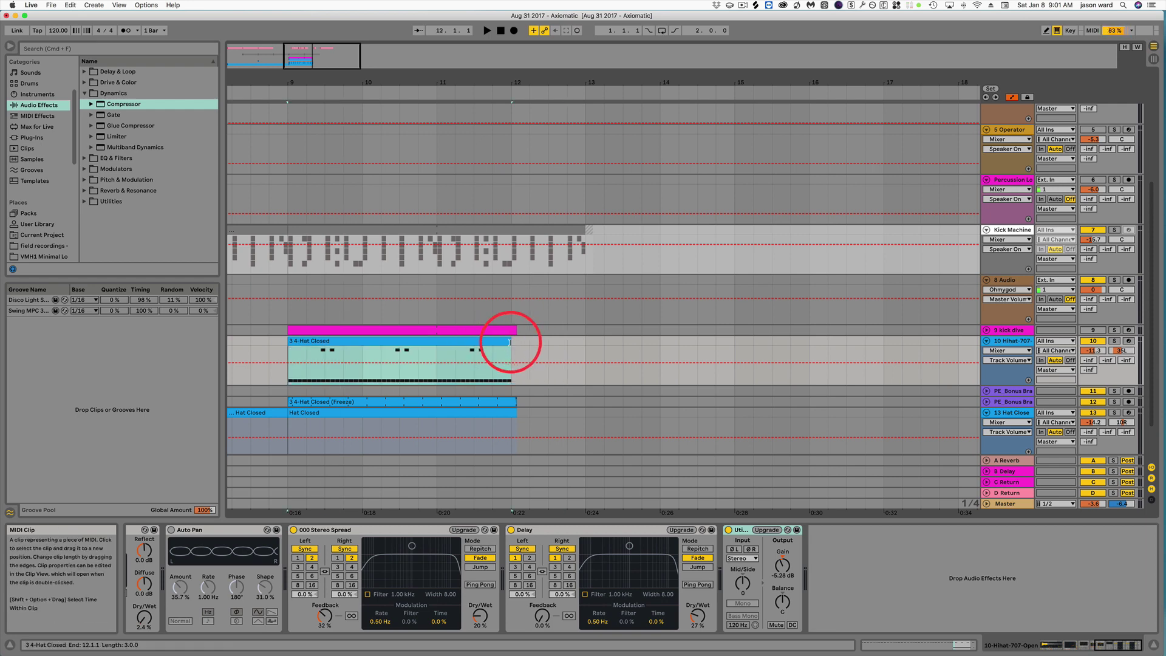
pyautogui.press('super')
pyautogui.press('super+4')
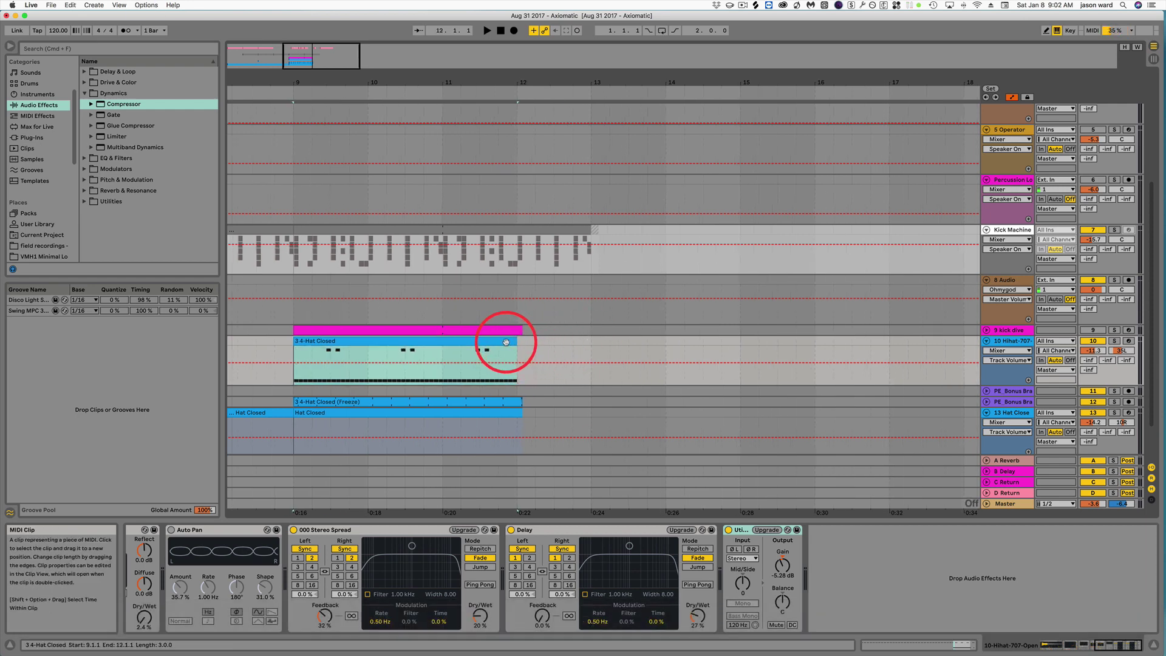
pyautogui.moveTo(509, 341); pyautogui.dragTo(518, 346)
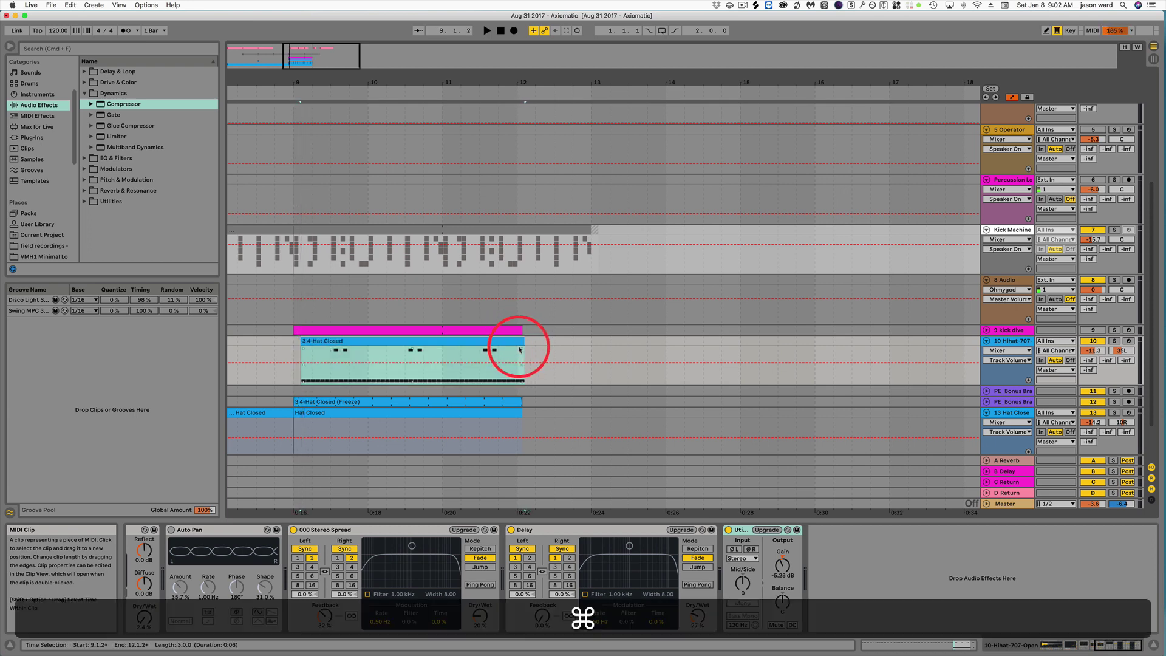
pyautogui.press('super+z')
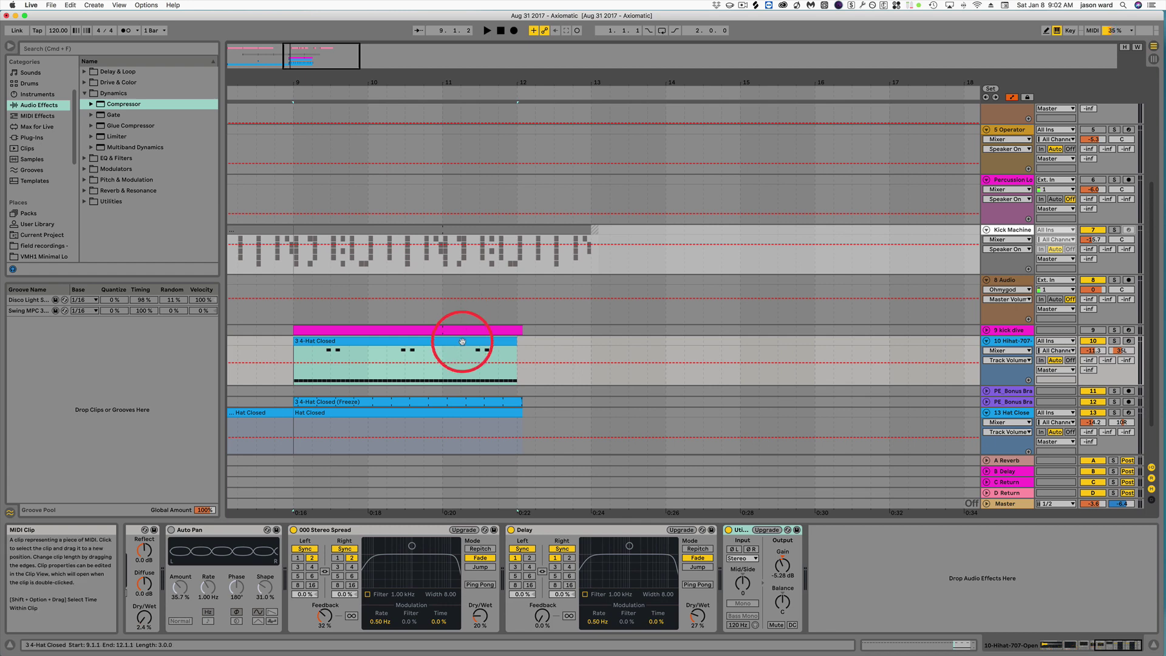
# Open the notes of the 3 4-Hat Closed clip and delete the D#2 notes from 17.3.1 to 17.4.2.
pyautogui.doubleClick(461, 343)
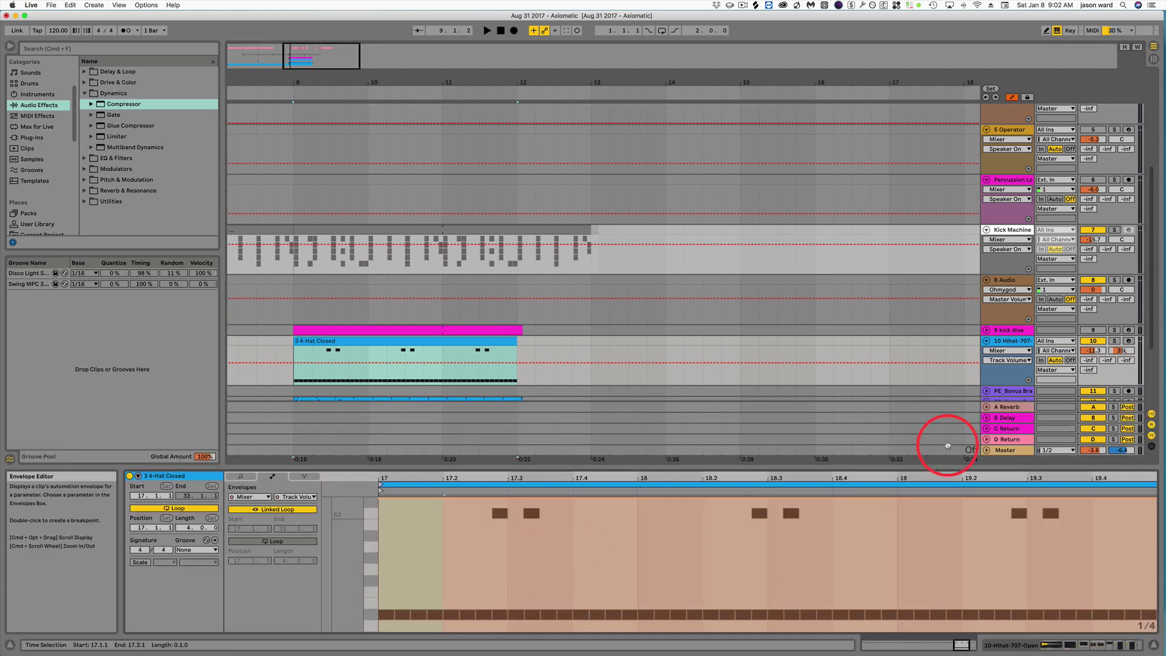
pyautogui.moveTo(517, 535); pyautogui.dragTo(574, 564)
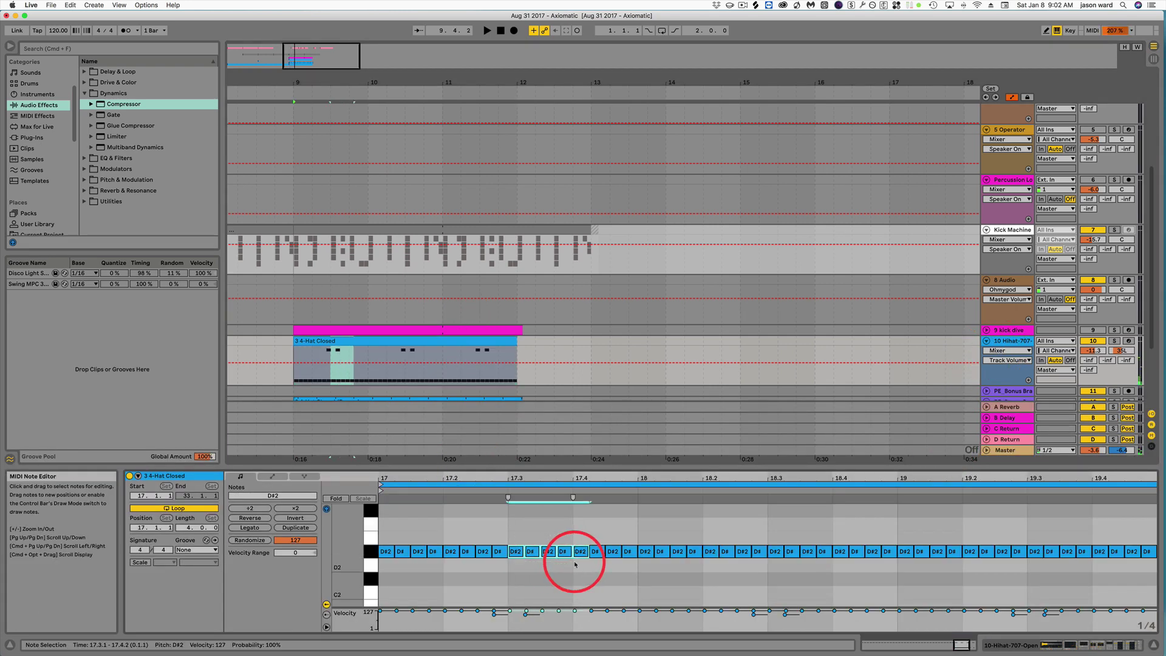
pyautogui.press('BackSpace')
# With the note editor's grid off, nudge the D#2 note before the gap and the whole 3 4-Hat Closed clip slightly later.
pyautogui.click(501, 552)
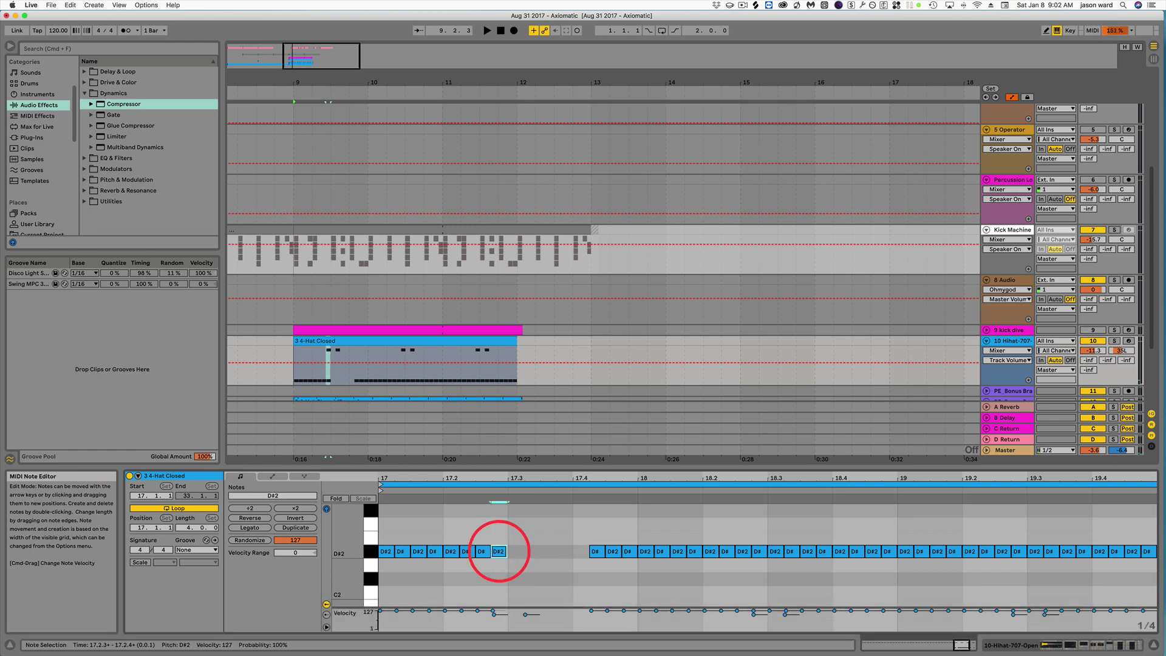
pyautogui.press('super')
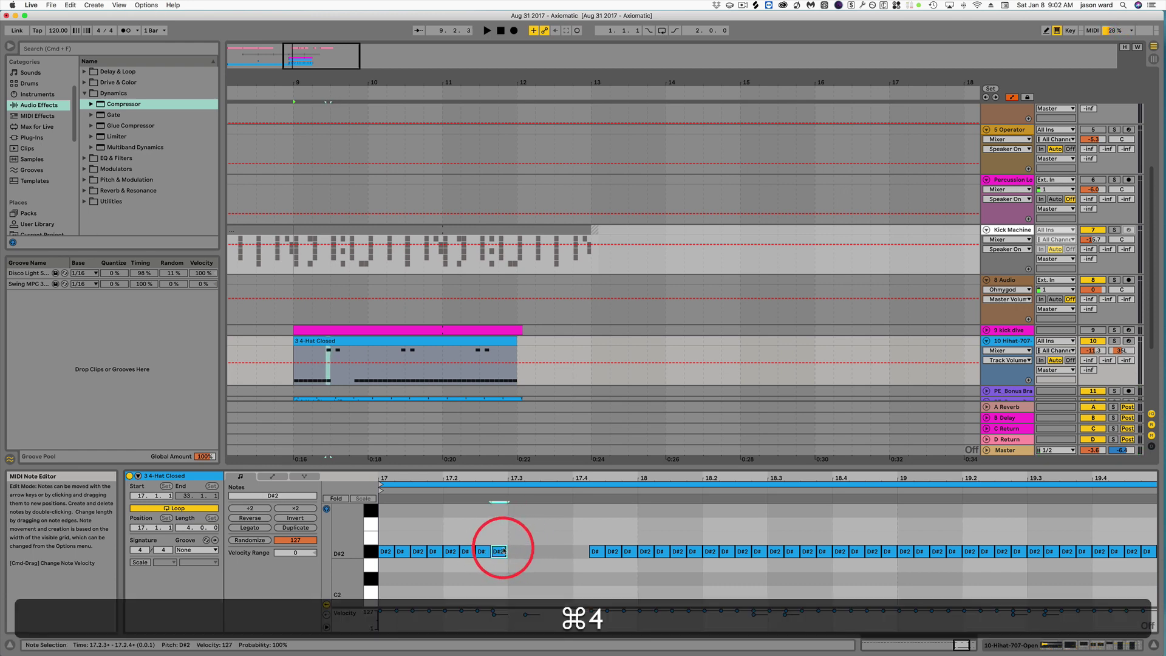
pyautogui.click(510, 521)
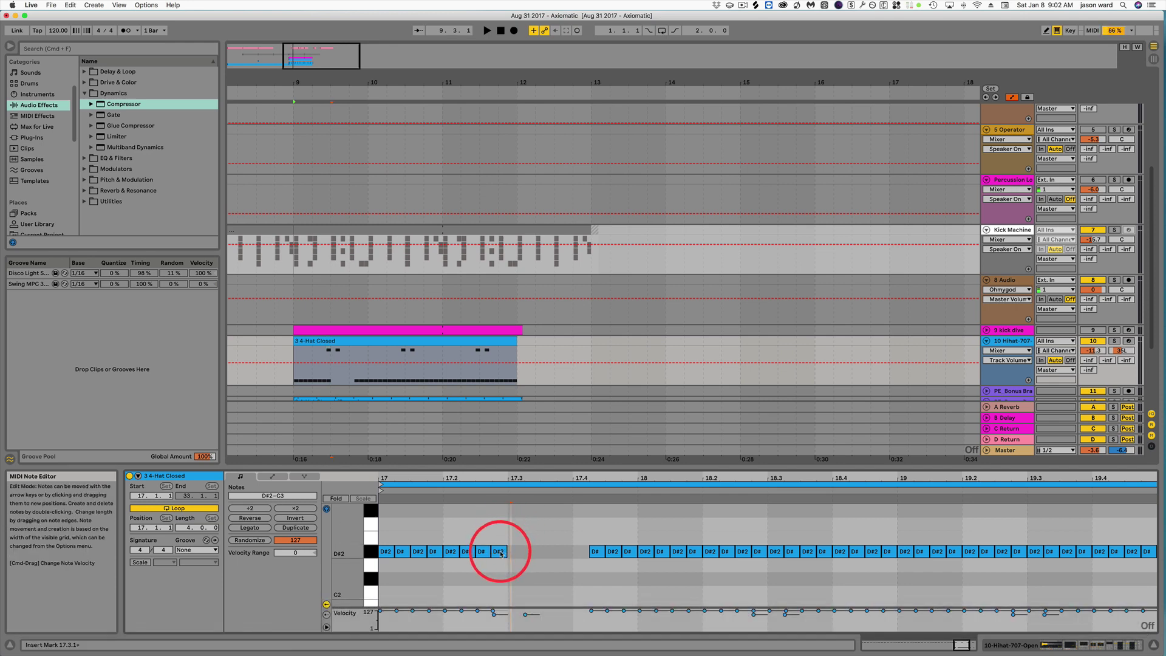
pyautogui.click(499, 550)
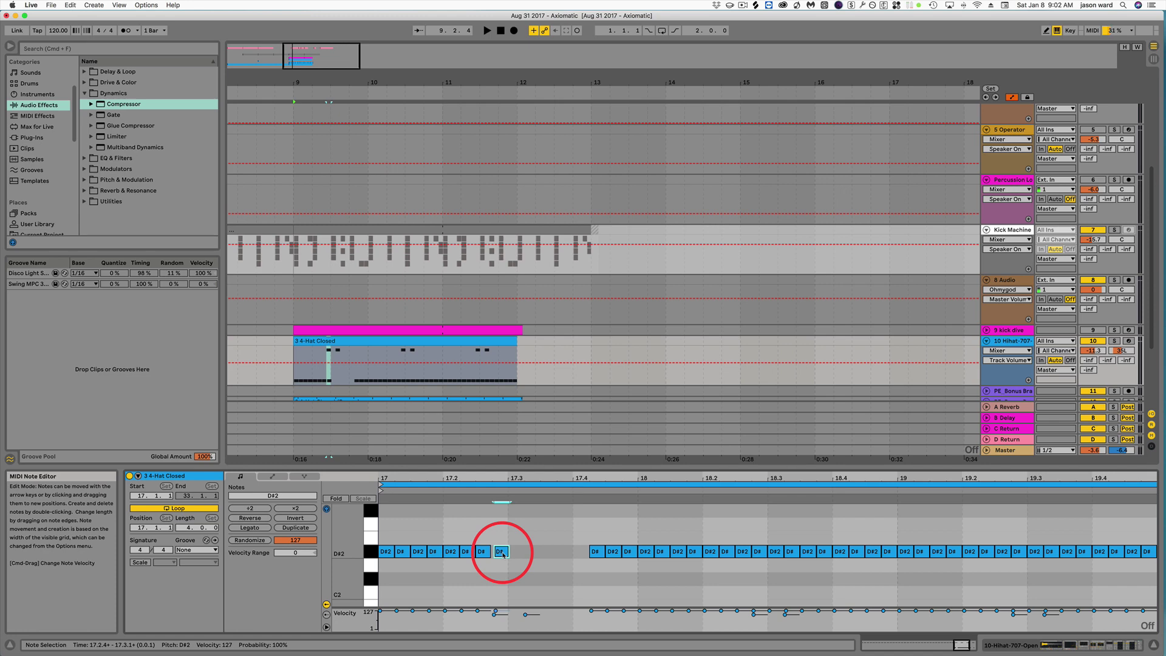
pyautogui.press('Right')
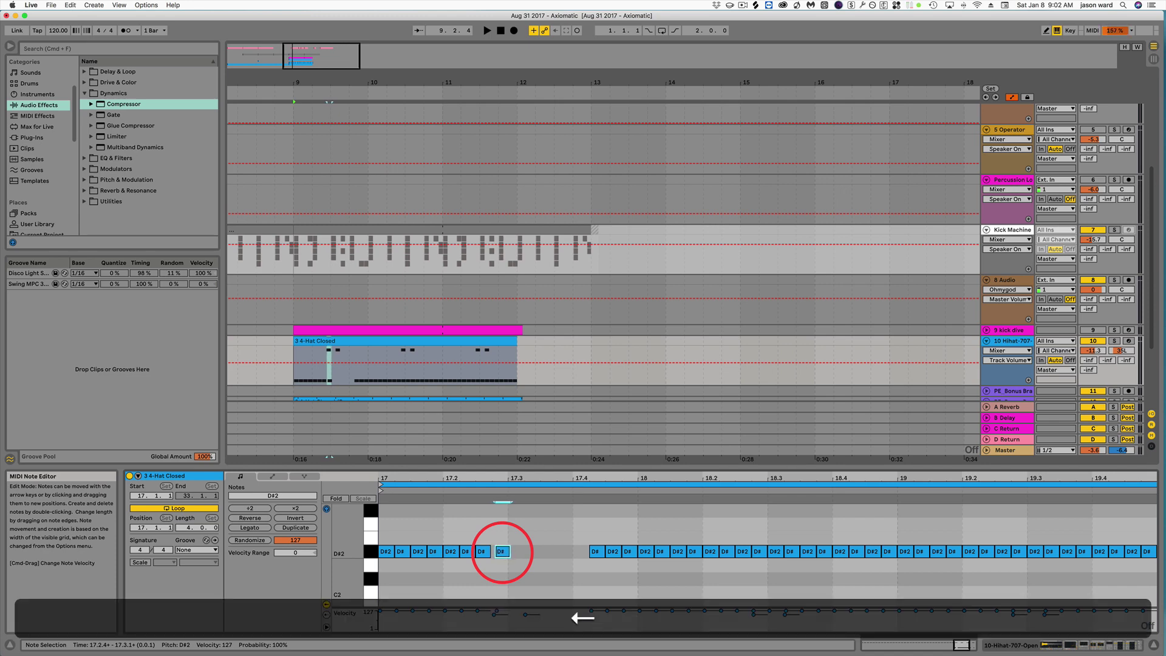
pyautogui.click(463, 338)
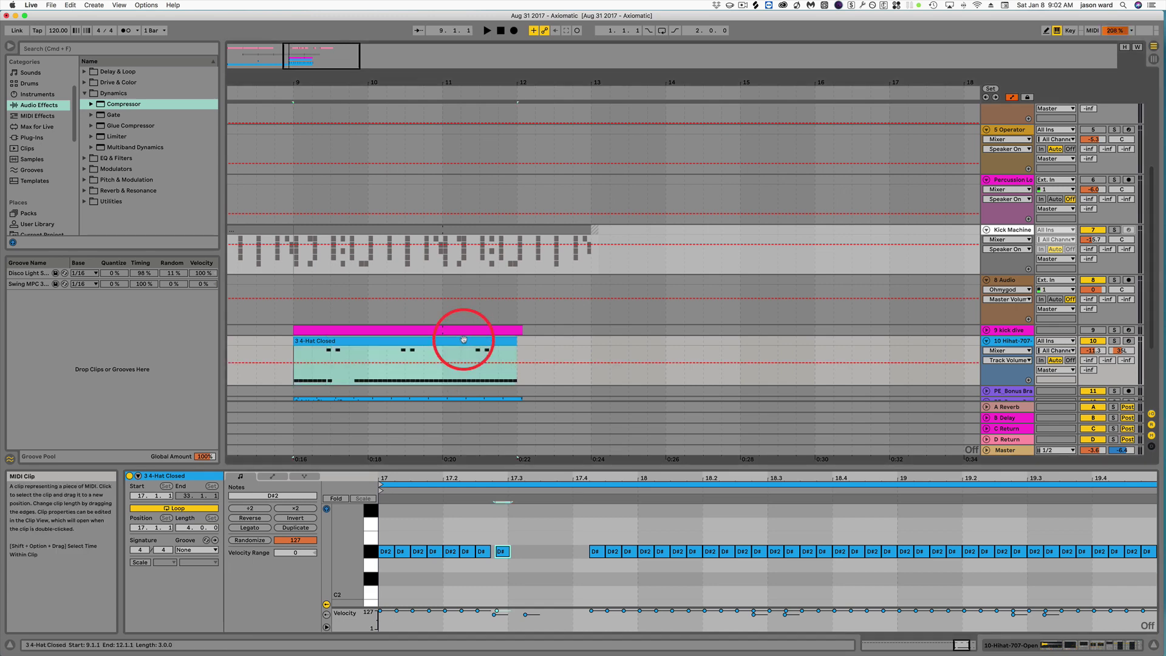
pyautogui.press('Right')
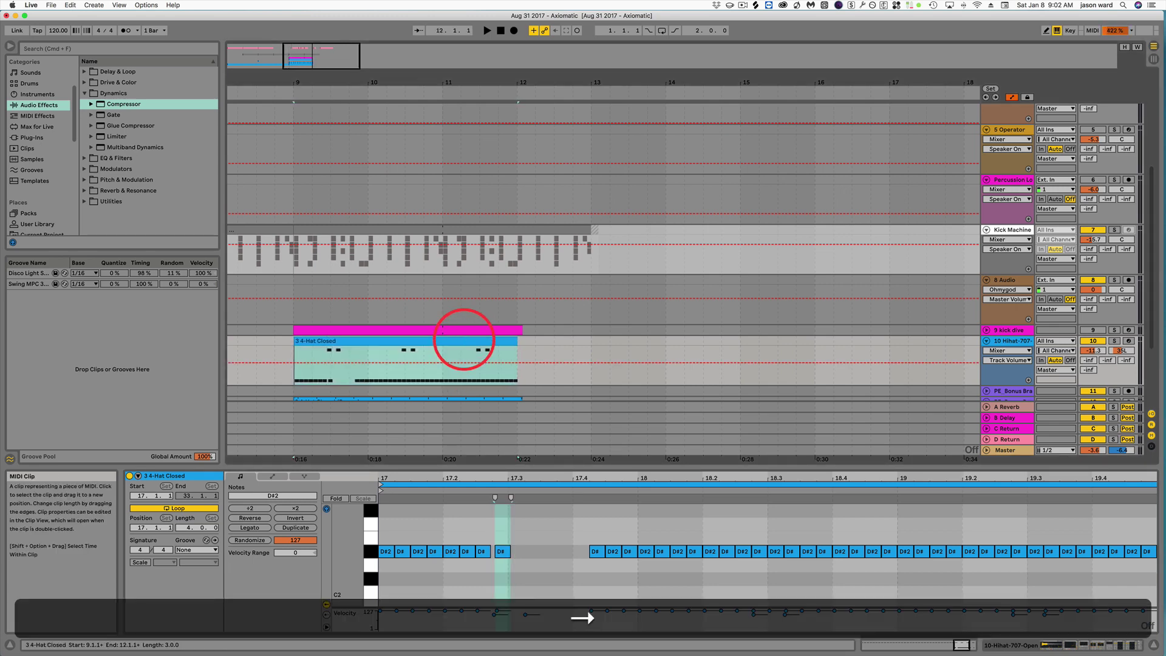
# Try drawing Speaker On automation steps after bar 13 on the Percussion Loops track in Draw Mode, and undo them.
pyautogui.click(648, 197)
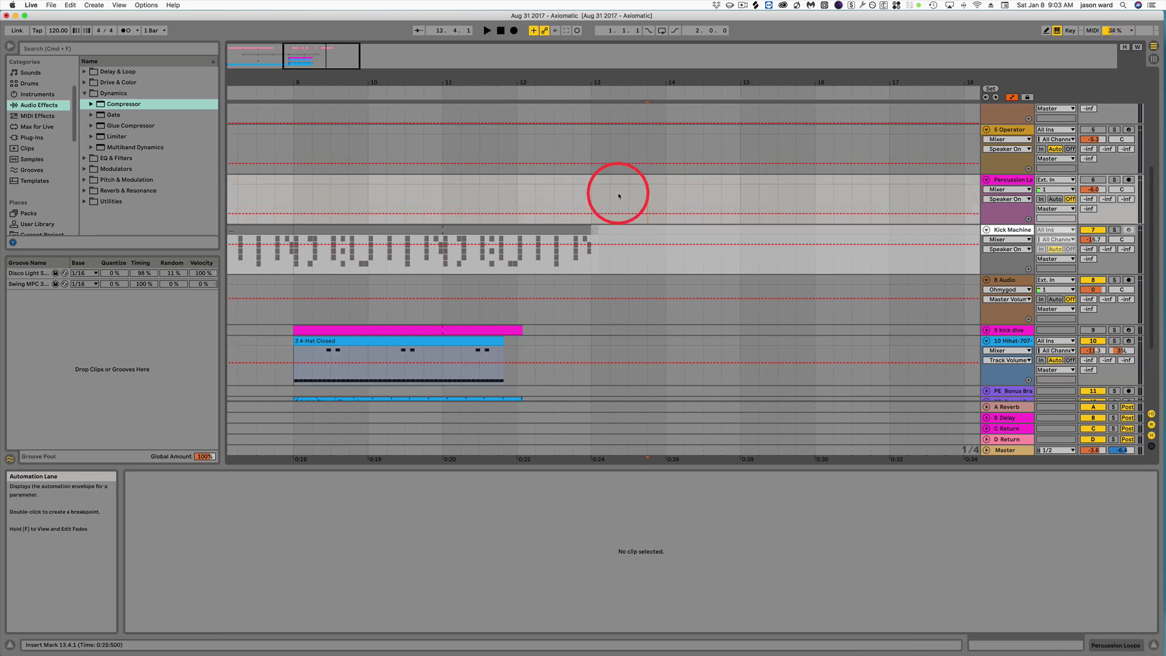
pyautogui.press('b')
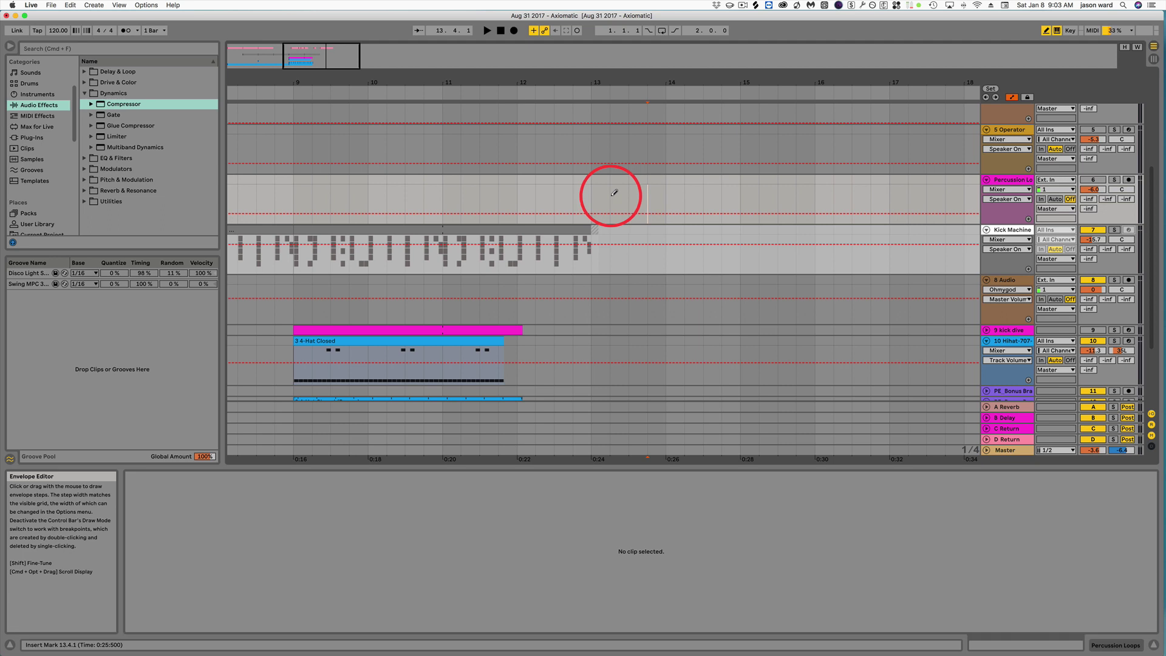
pyautogui.click(618, 194)
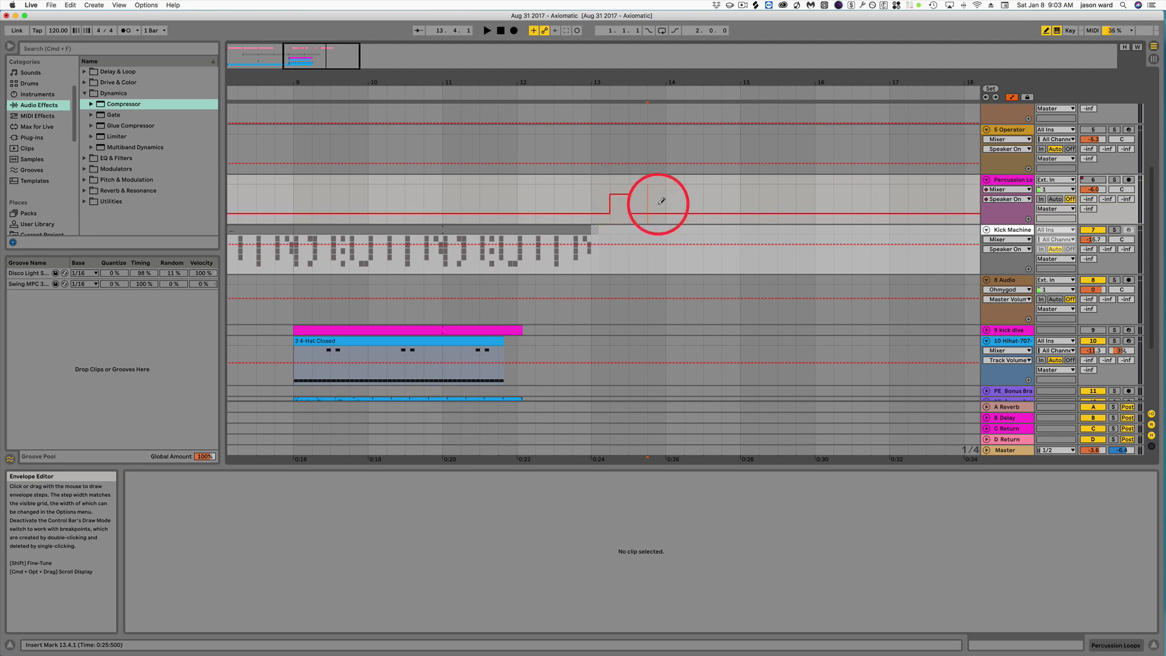
pyautogui.click(662, 199)
pyautogui.click(713, 199)
pyautogui.click(749, 200)
pyautogui.press('super+z')
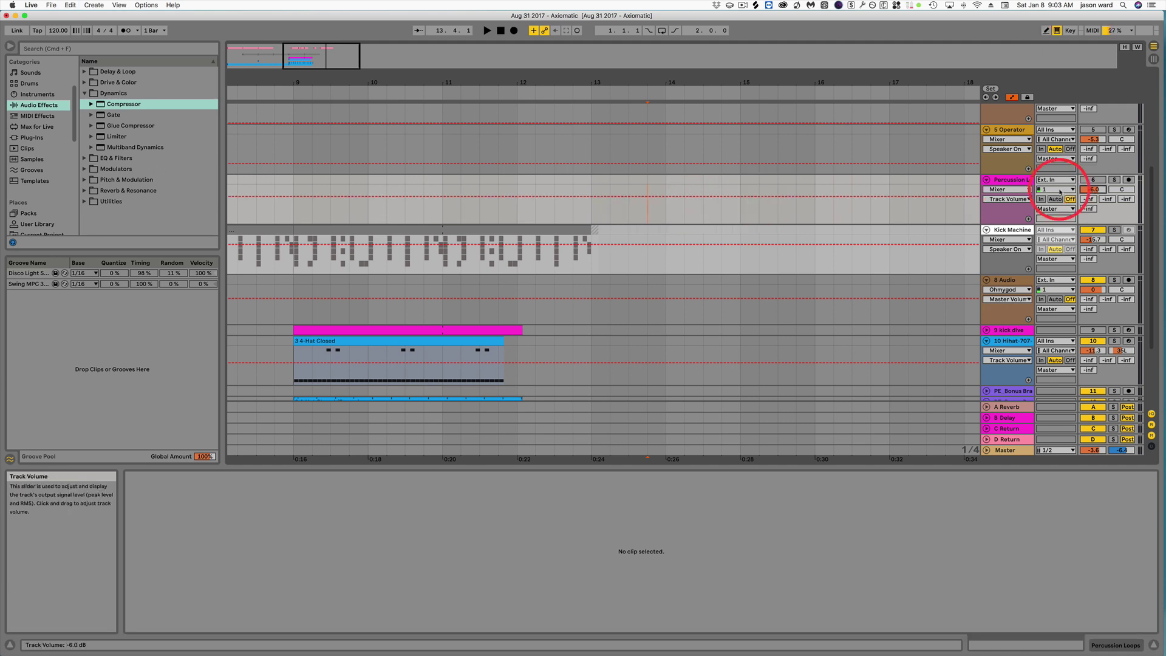
pyautogui.press('super+z')
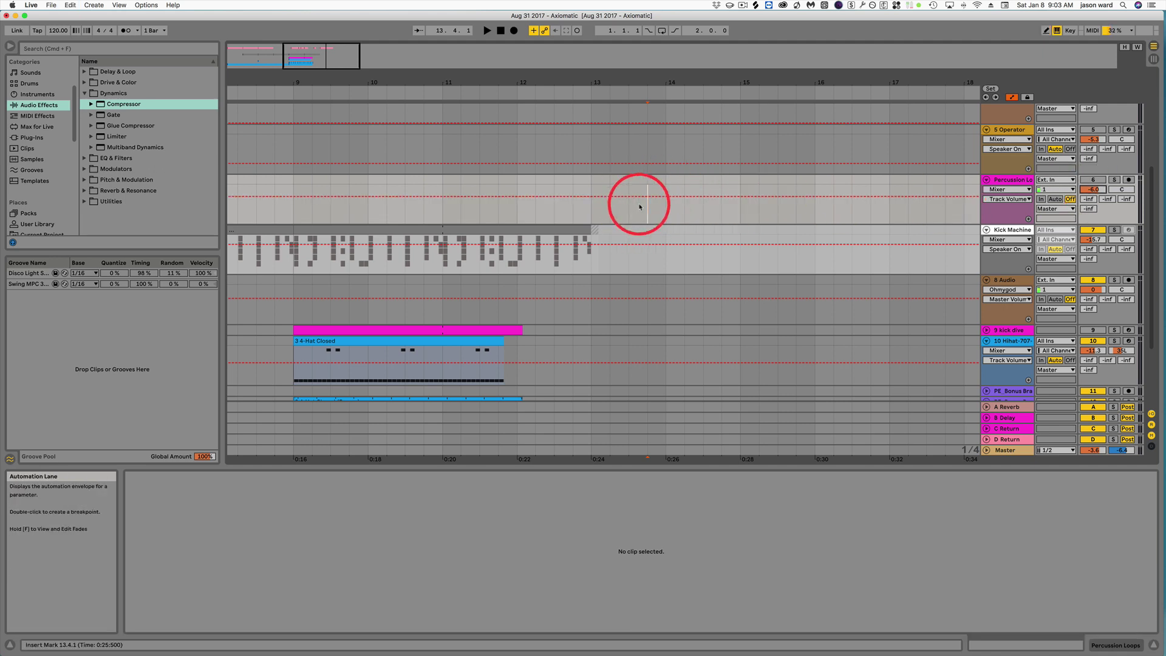
# Draw stepped Track Volume automation from about 13.3 to 14.3 on the Percussion Loops track using Draw Mode.
pyautogui.press('v')
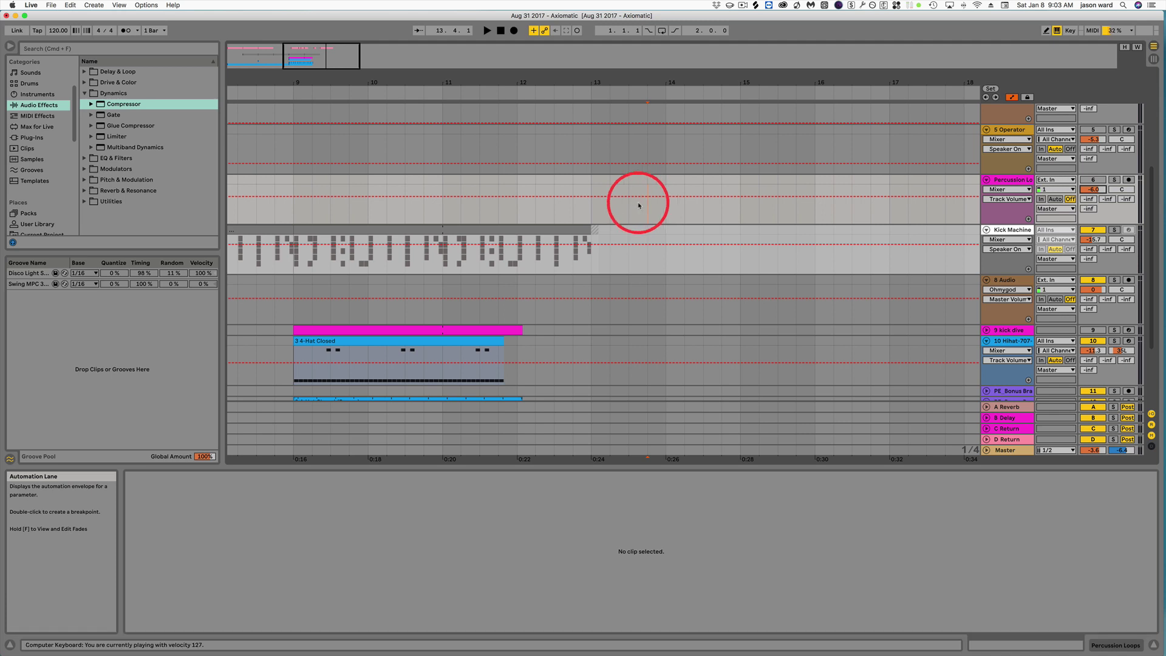
pyautogui.press('b')
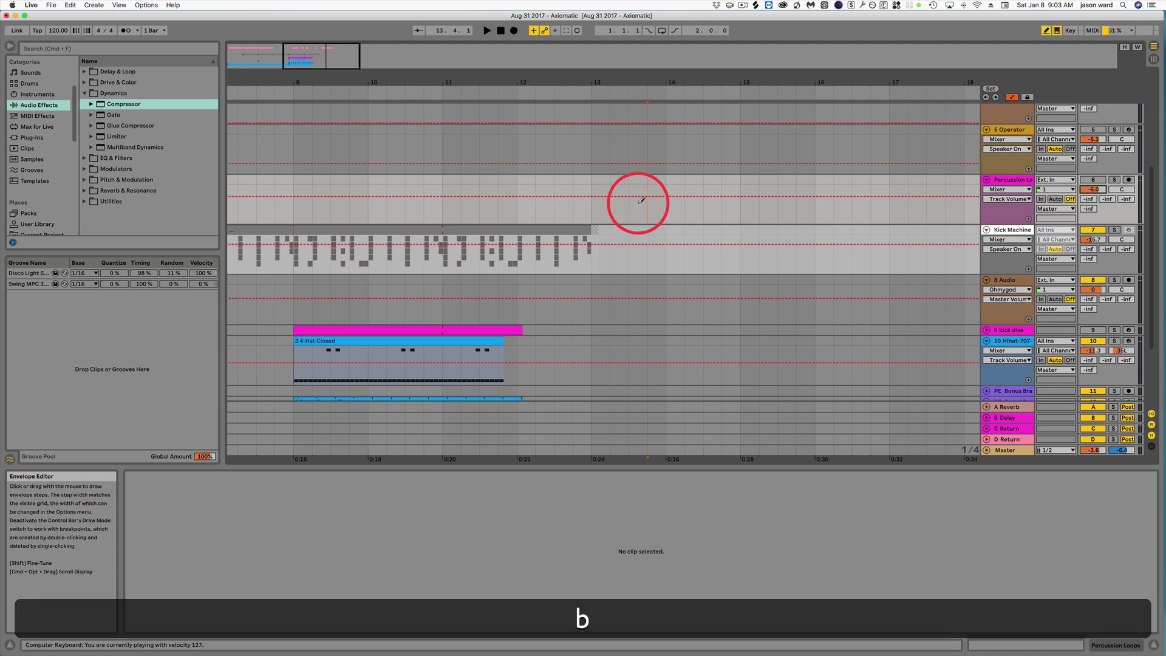
pyautogui.click(637, 206)
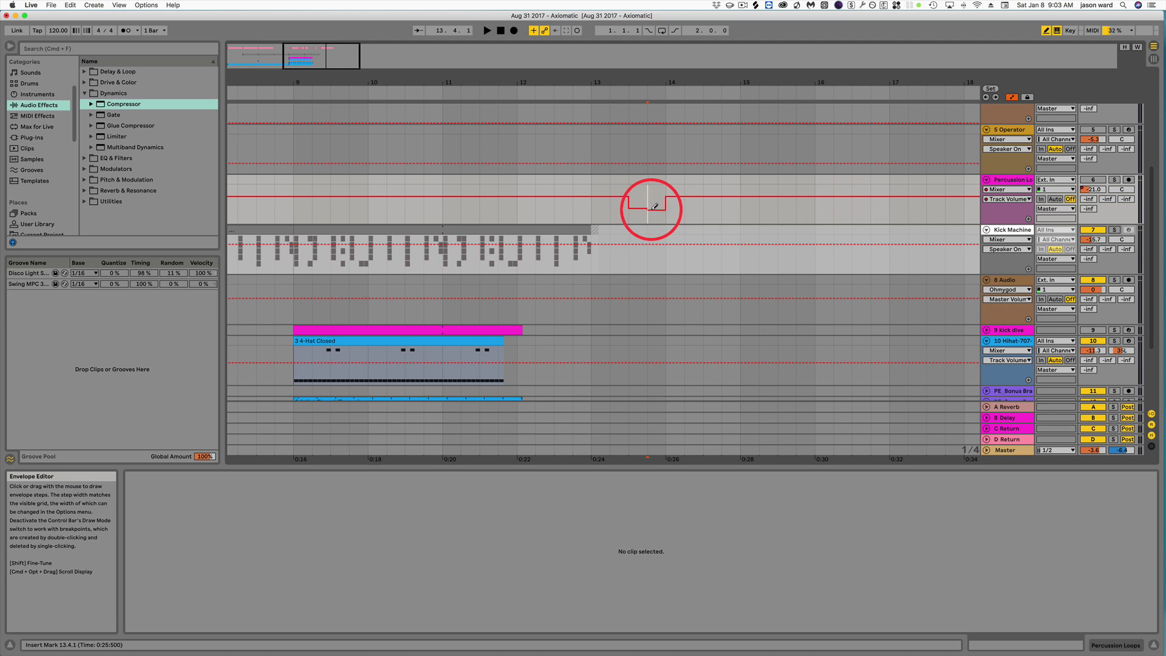
pyautogui.moveTo(652, 214); pyautogui.dragTo(652, 216)
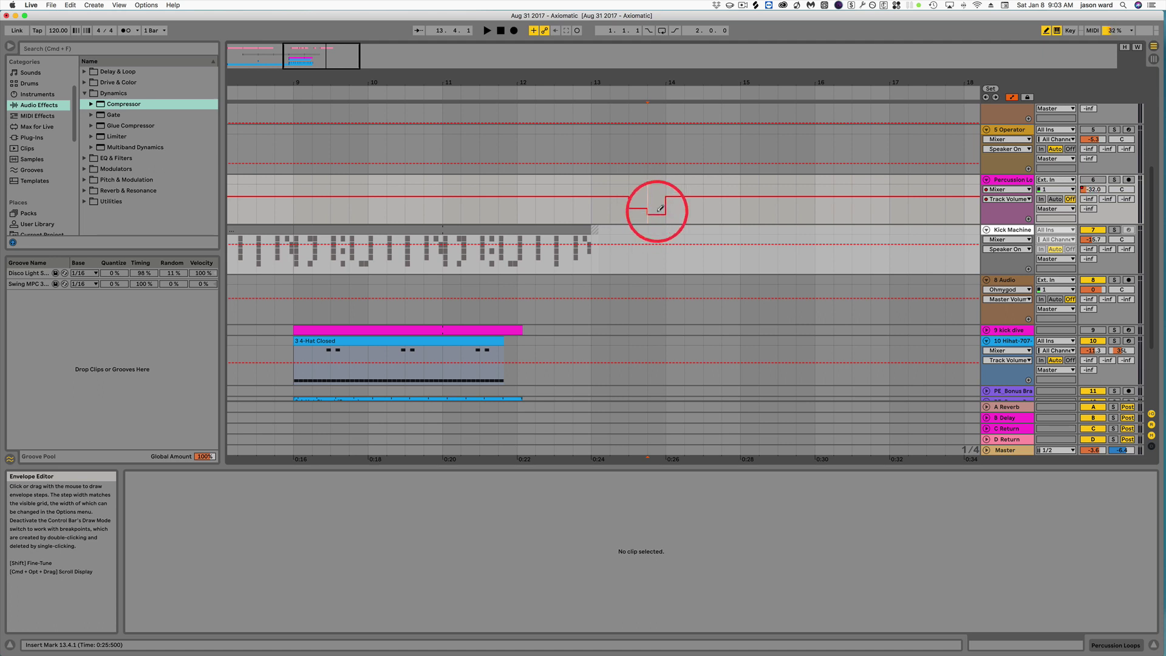
pyautogui.click(689, 192)
pyautogui.press('b')
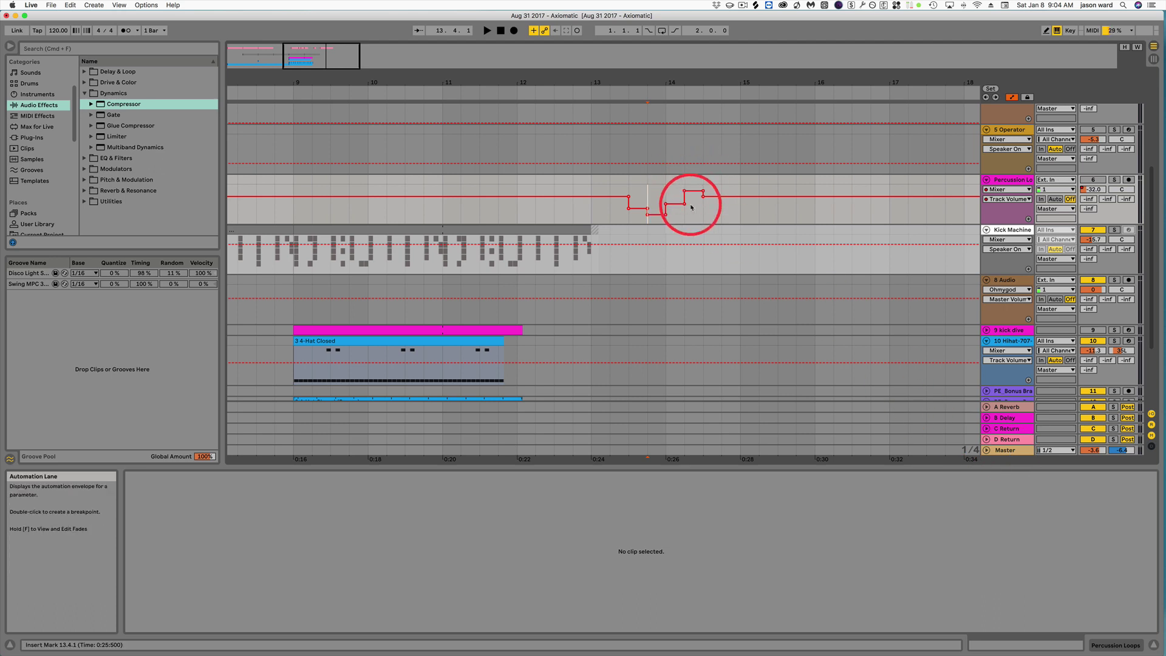
# Add sloping Track Volume breakpoints up to about bar 16 on the Percussion Loops track, and delete the automation from 13.2.1 to 16.2.1.
pyautogui.click(732, 199)
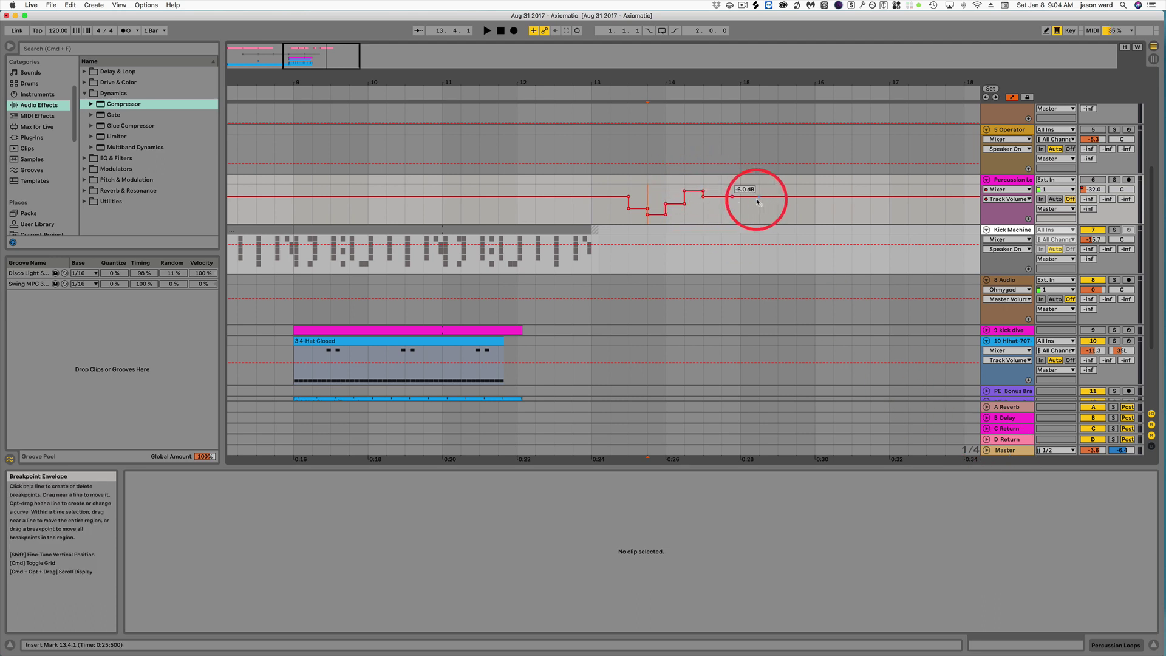
pyautogui.moveTo(758, 199); pyautogui.dragTo(821, 206)
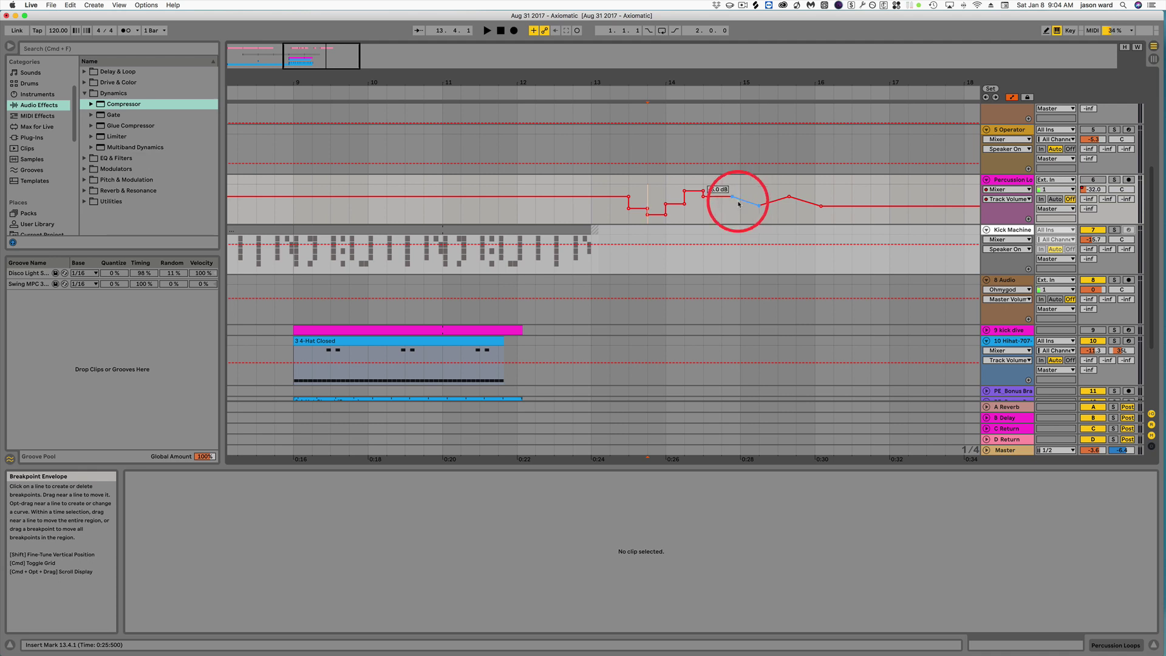
pyautogui.press('alt')
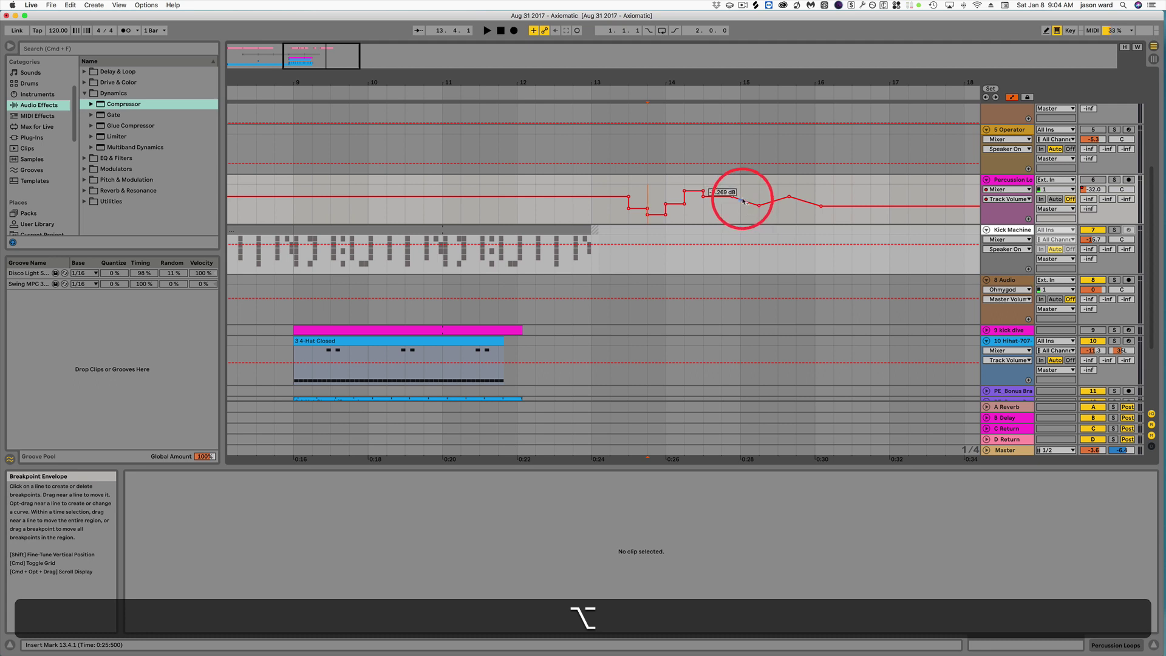
pyautogui.moveTo(622, 207); pyautogui.dragTo(838, 205)
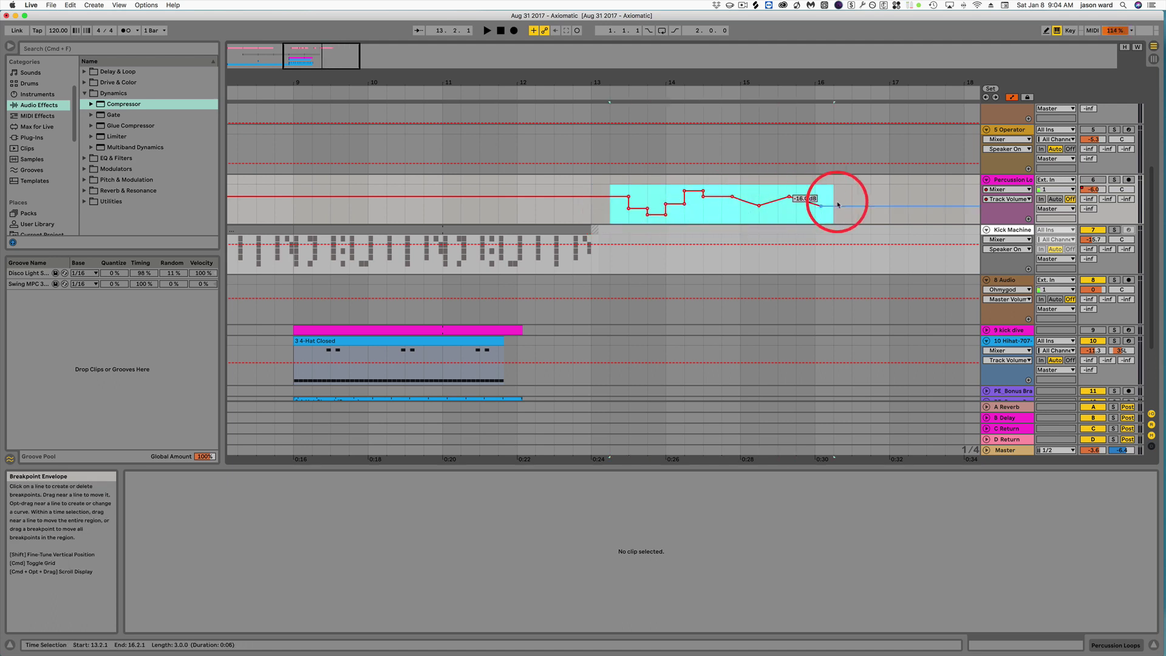
pyautogui.press('BackSpace')
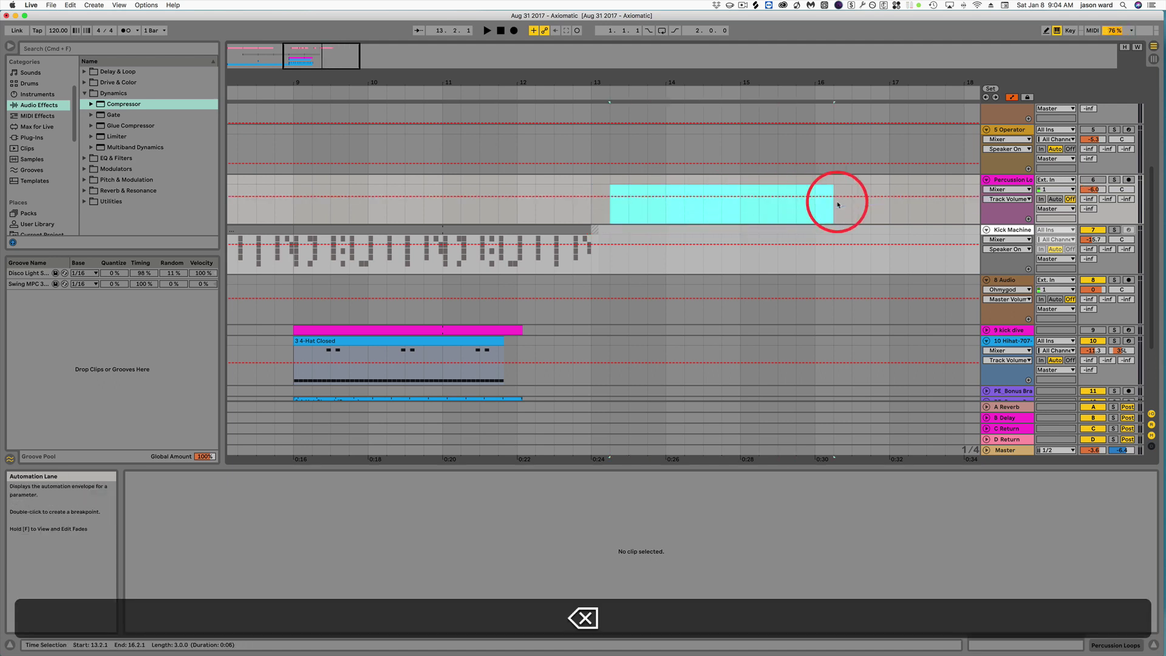
# Switch Draw Mode on and off twice with the insert mark at 14.2.1 on the Percussion Loops track.
pyautogui.click(678, 209)
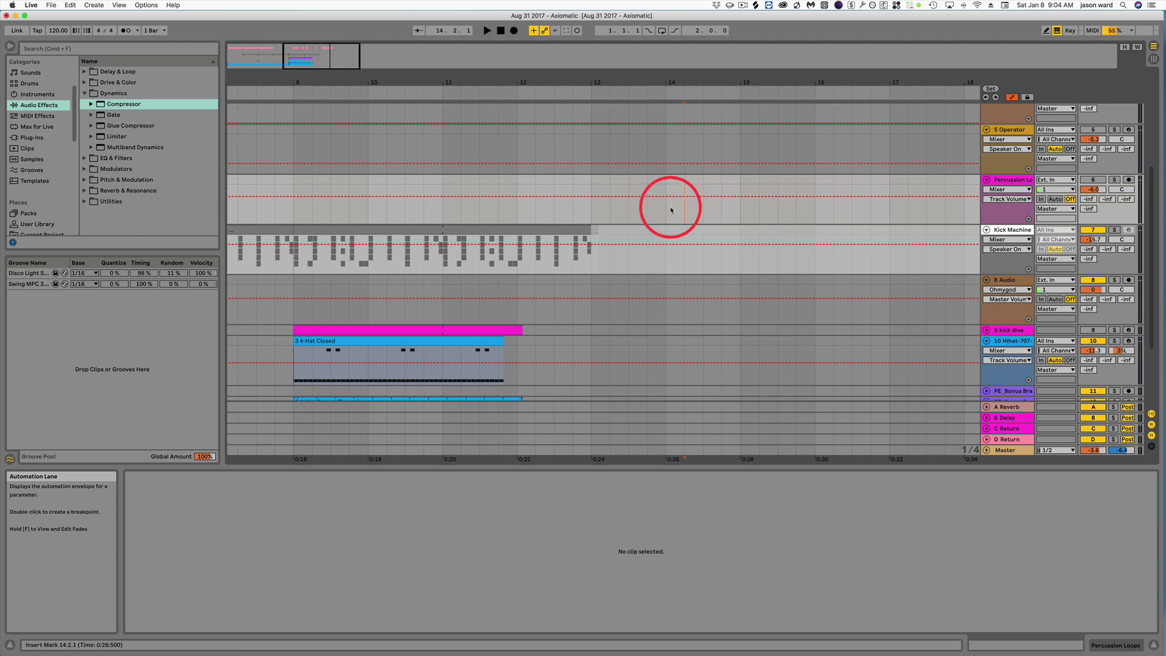
pyautogui.press('b')
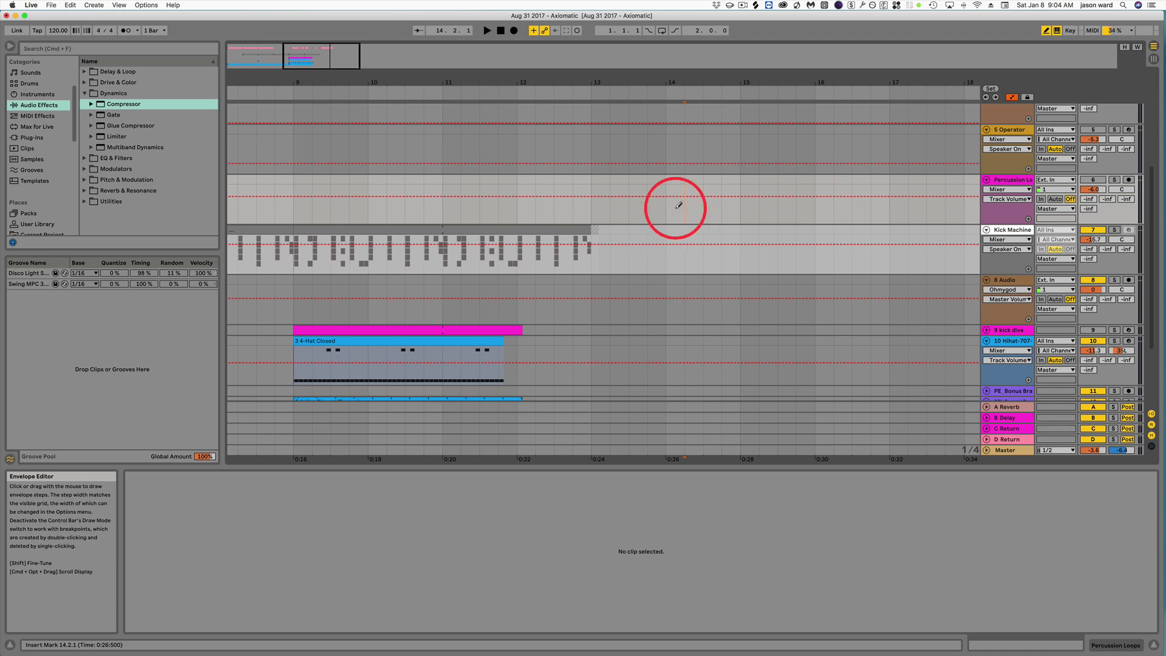
pyautogui.press('b')
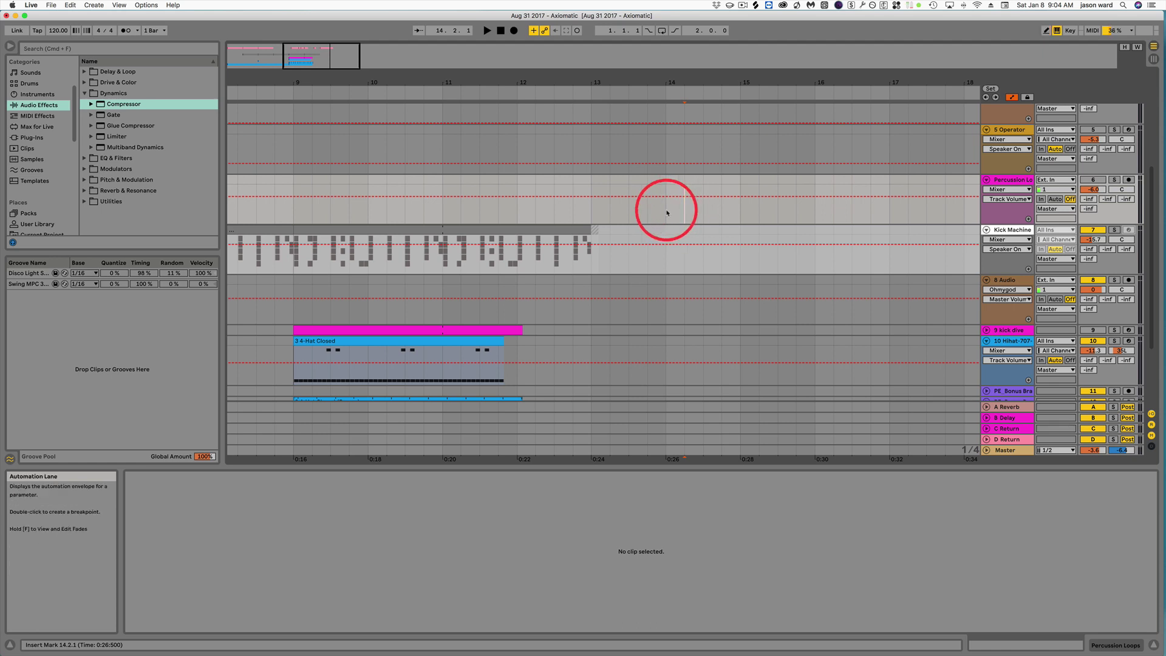
pyautogui.press('b')
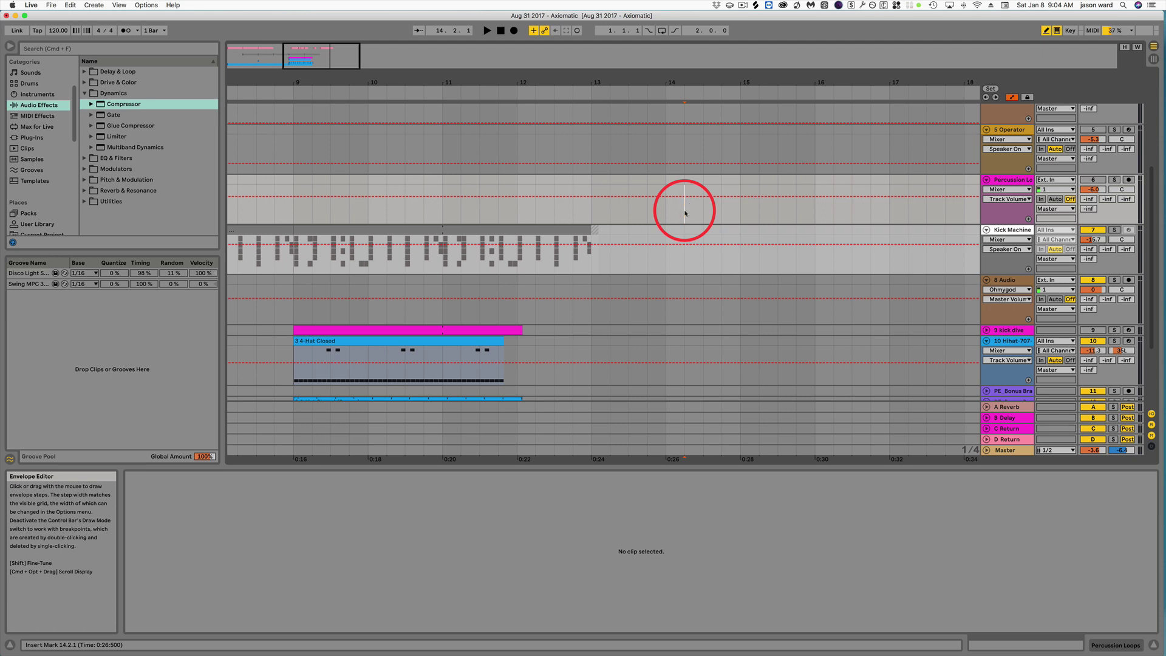
pyautogui.press('b')
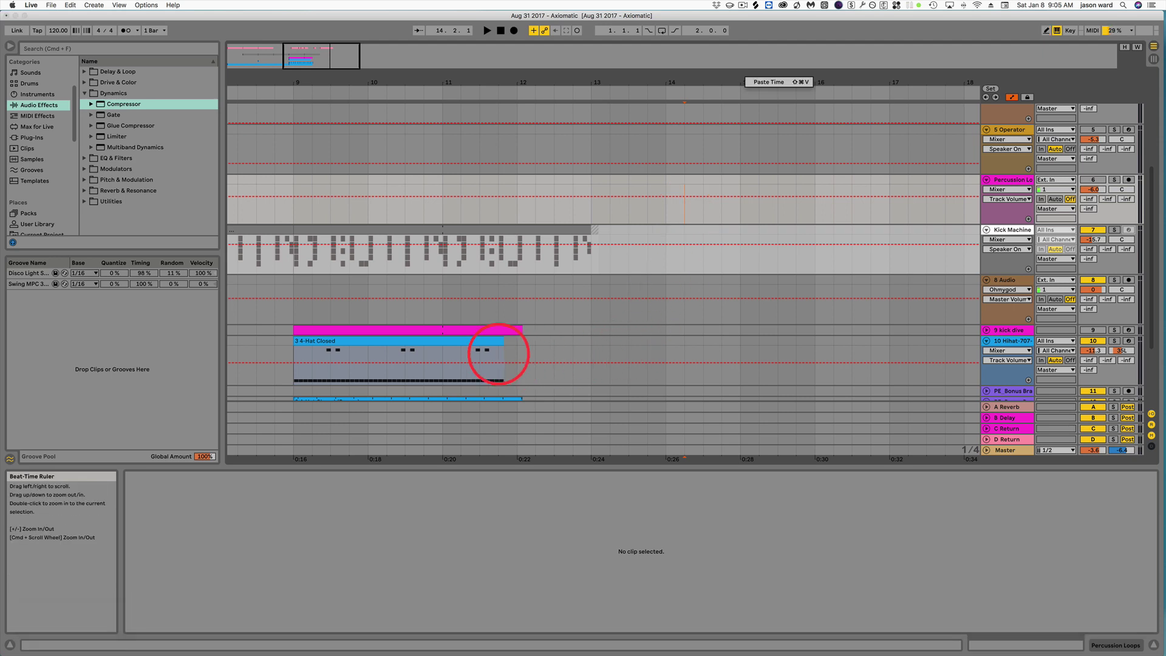
# Solo the Hihat-707 track and audition its 3 4-Hat Closed clip in a loop.
pyautogui.click(1009, 340)
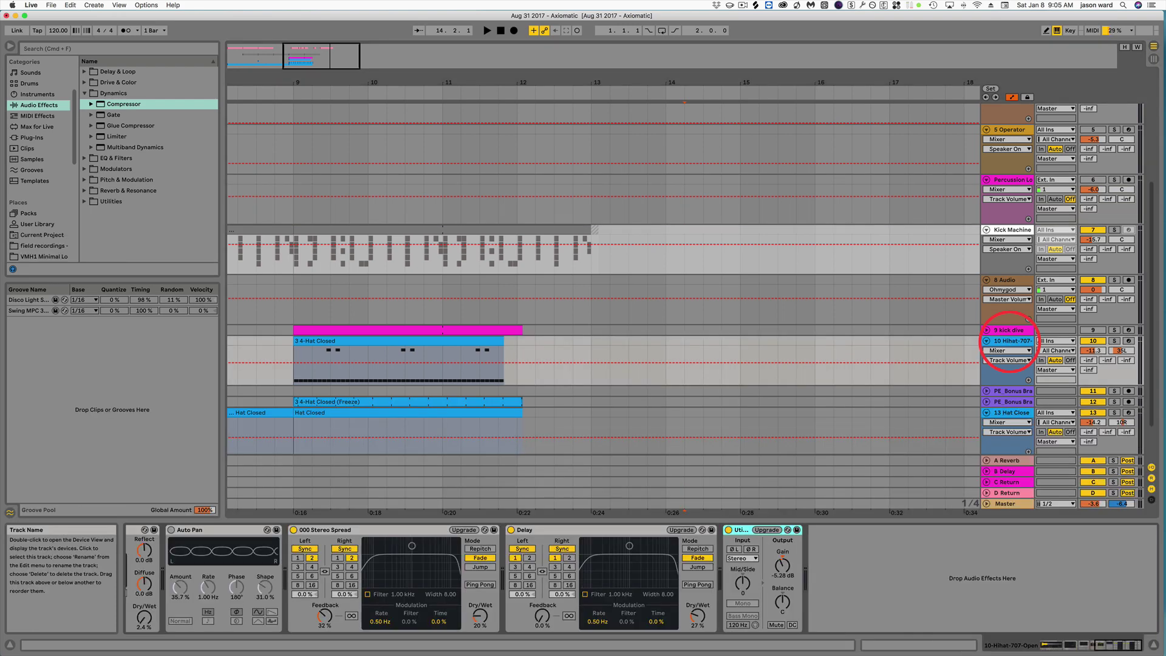
pyautogui.click(1114, 341)
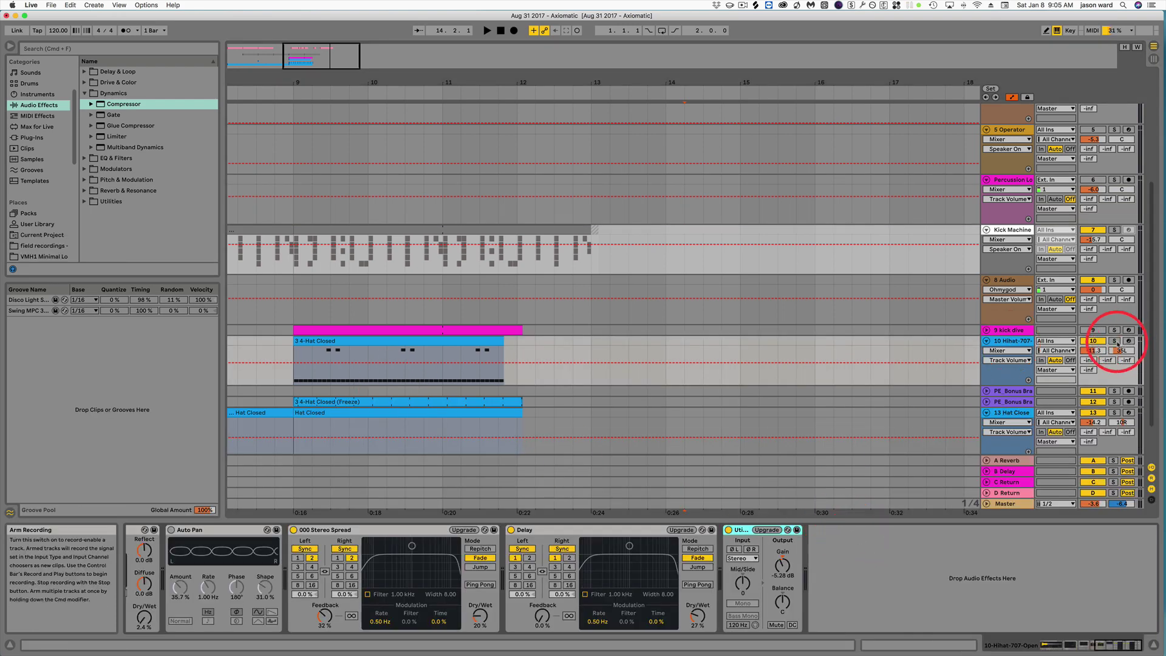
pyautogui.click(344, 342)
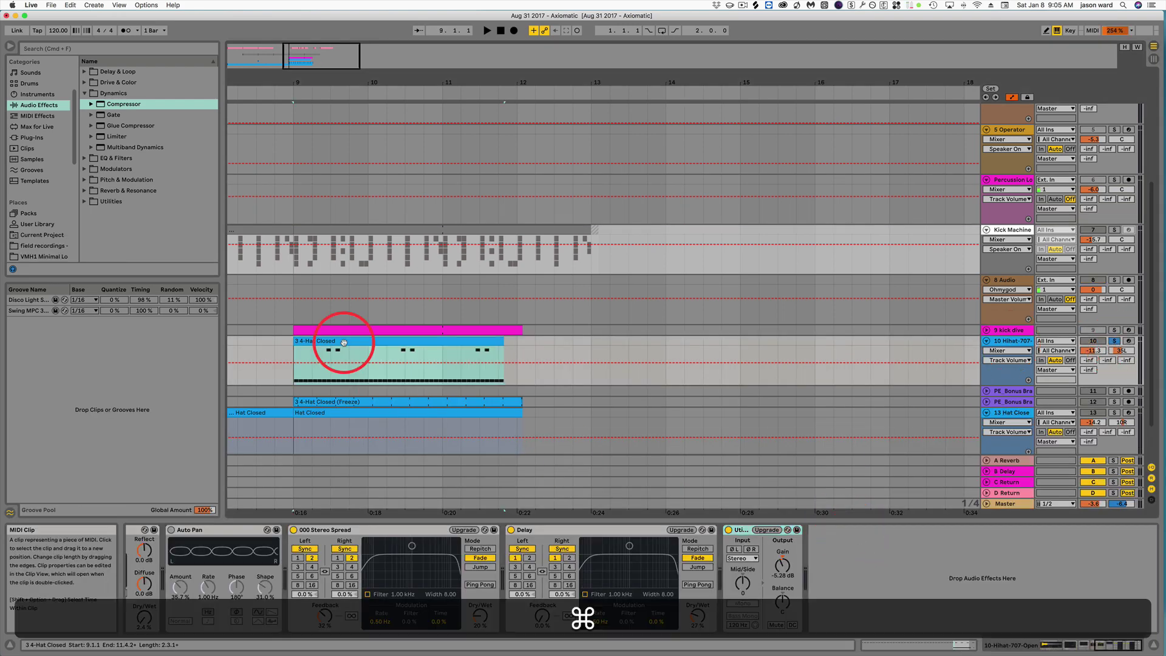
pyautogui.press('super+l')
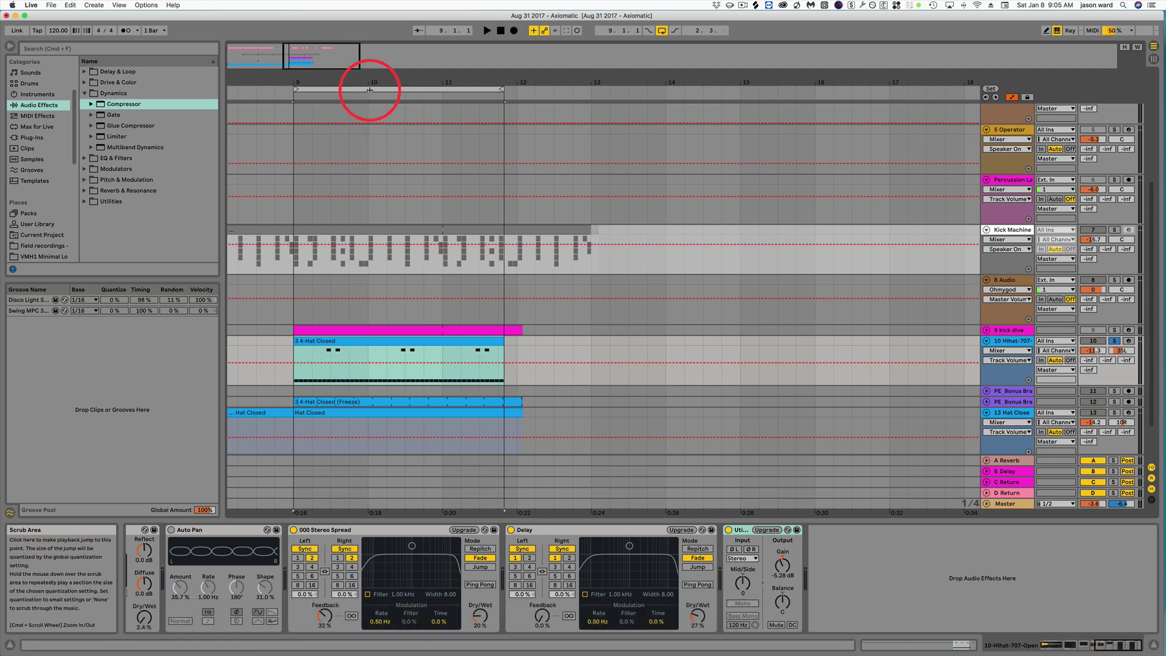
pyautogui.click(364, 90)
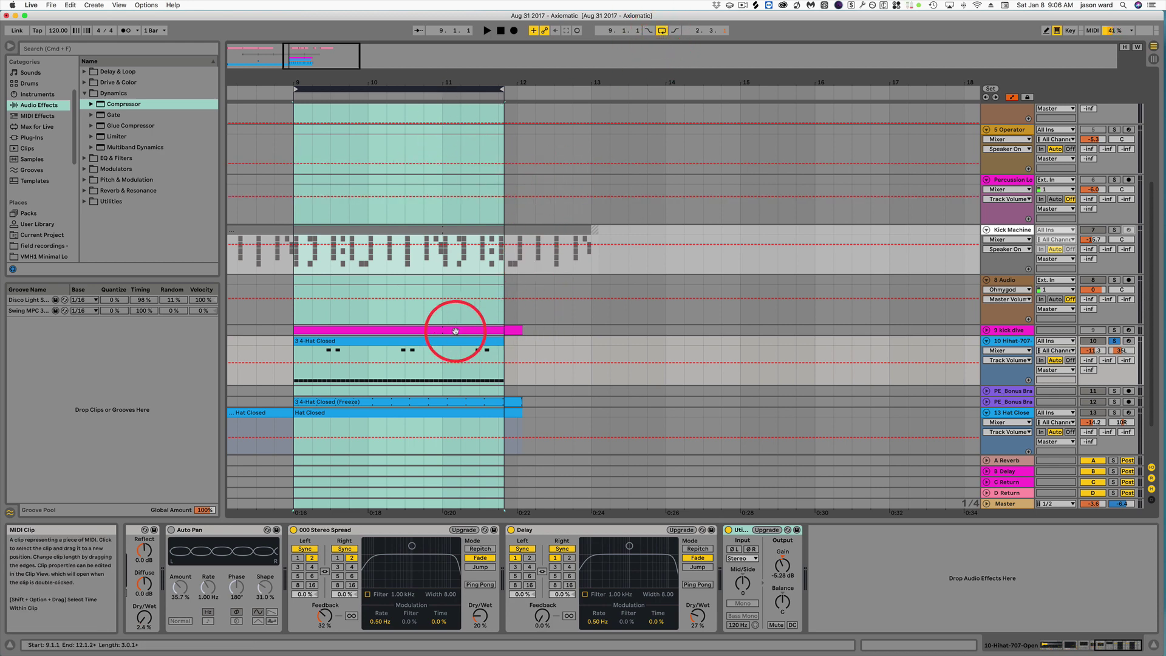
pyautogui.press('space')
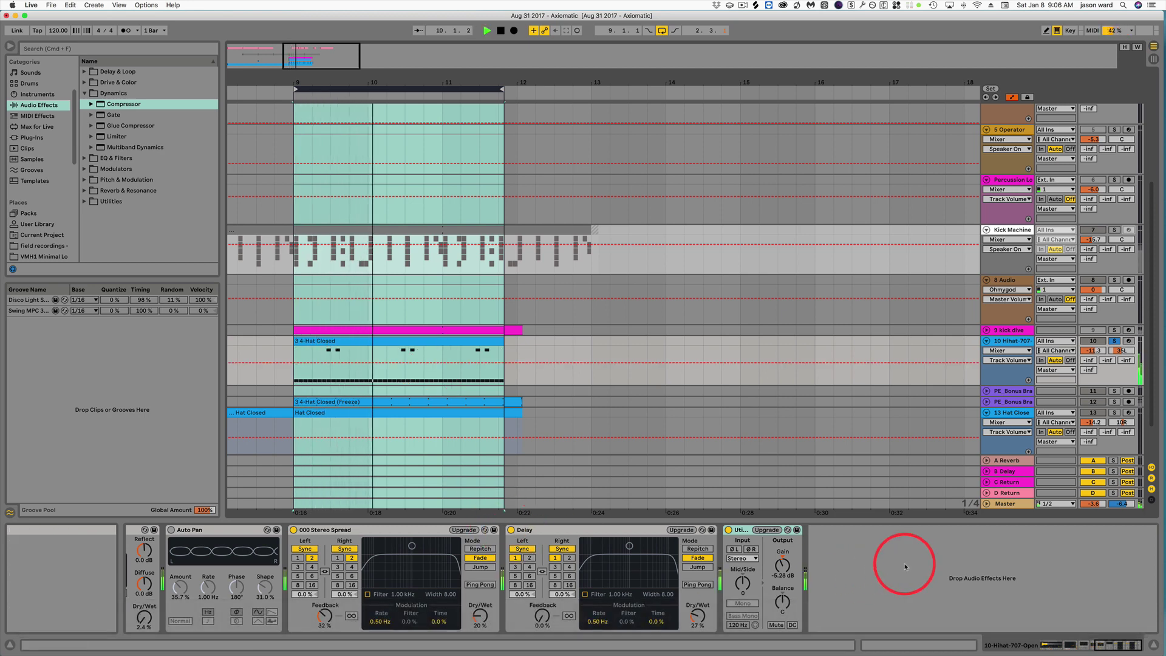
pyautogui.press('space')
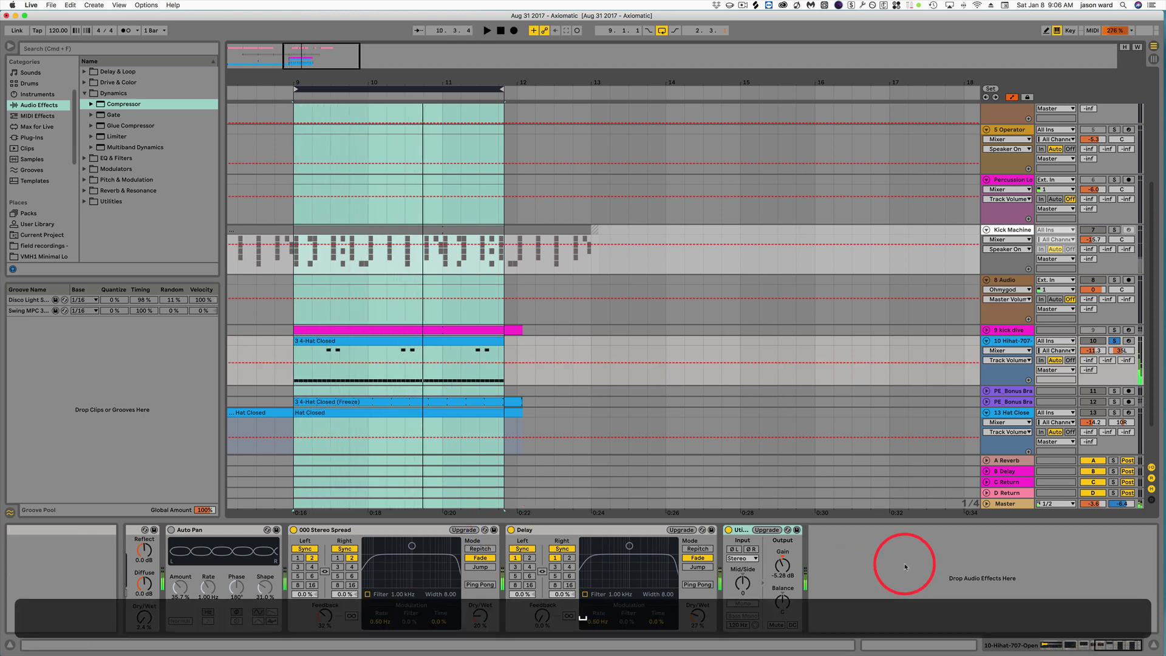
# Add an EQ Eight at the end of the Hihat-707 device chain and expand its frequency display.
pyautogui.click(84, 94)
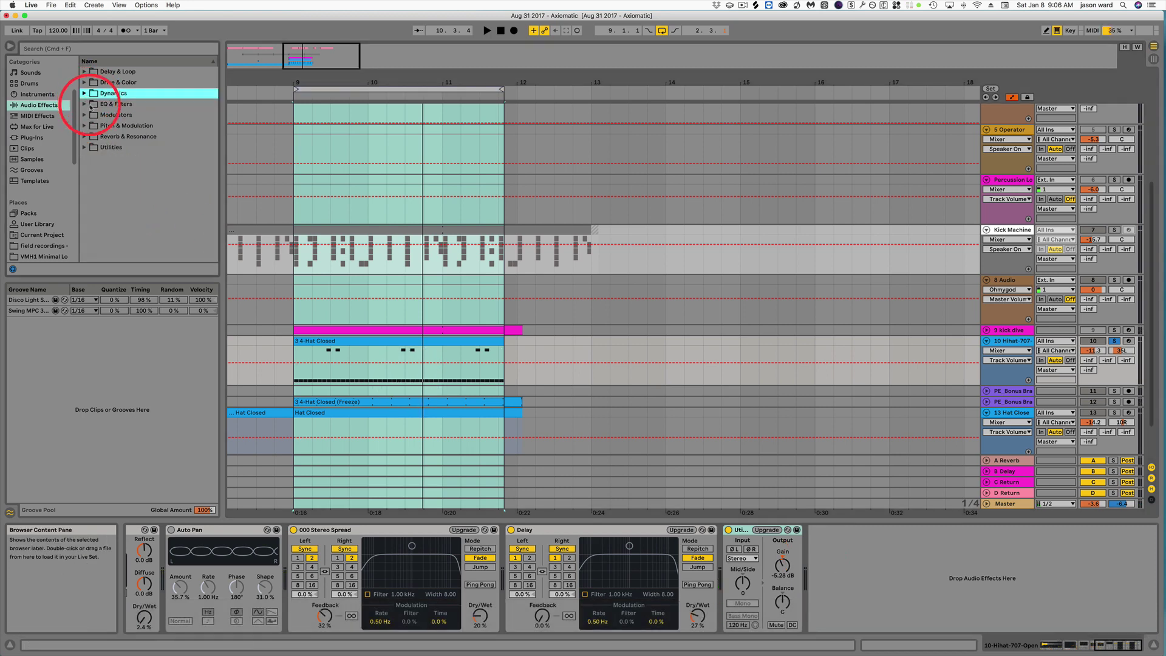
pyautogui.click(86, 105)
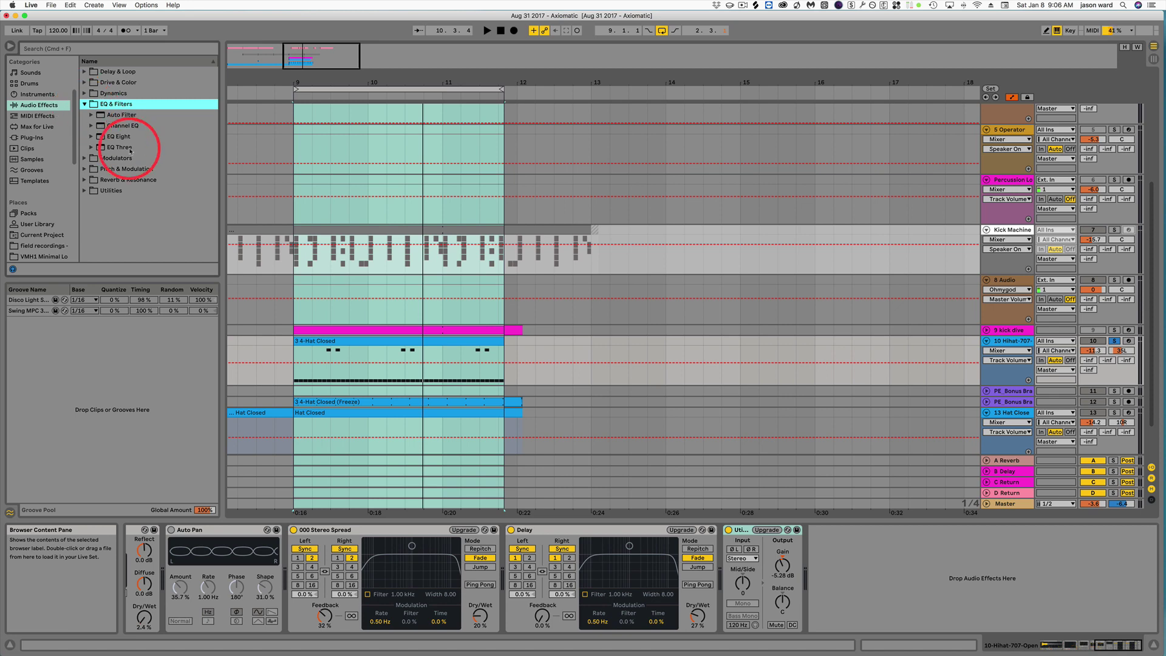
pyautogui.click(100, 138)
pyautogui.moveTo(100, 139); pyautogui.dragTo(853, 567)
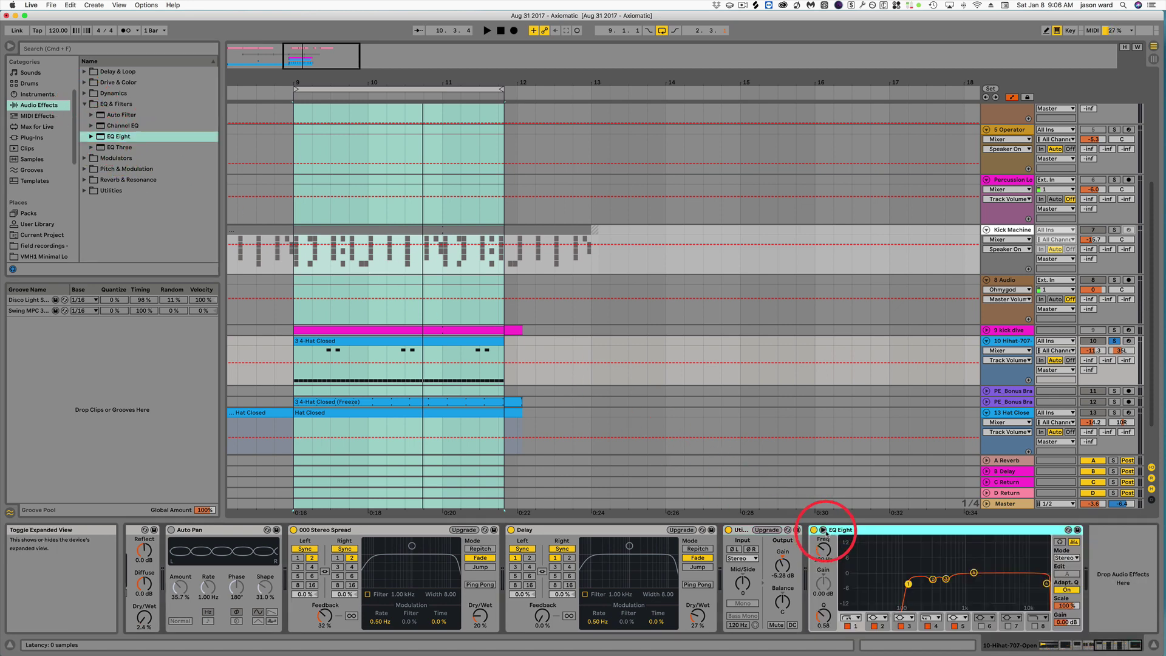
pyautogui.click(822, 530)
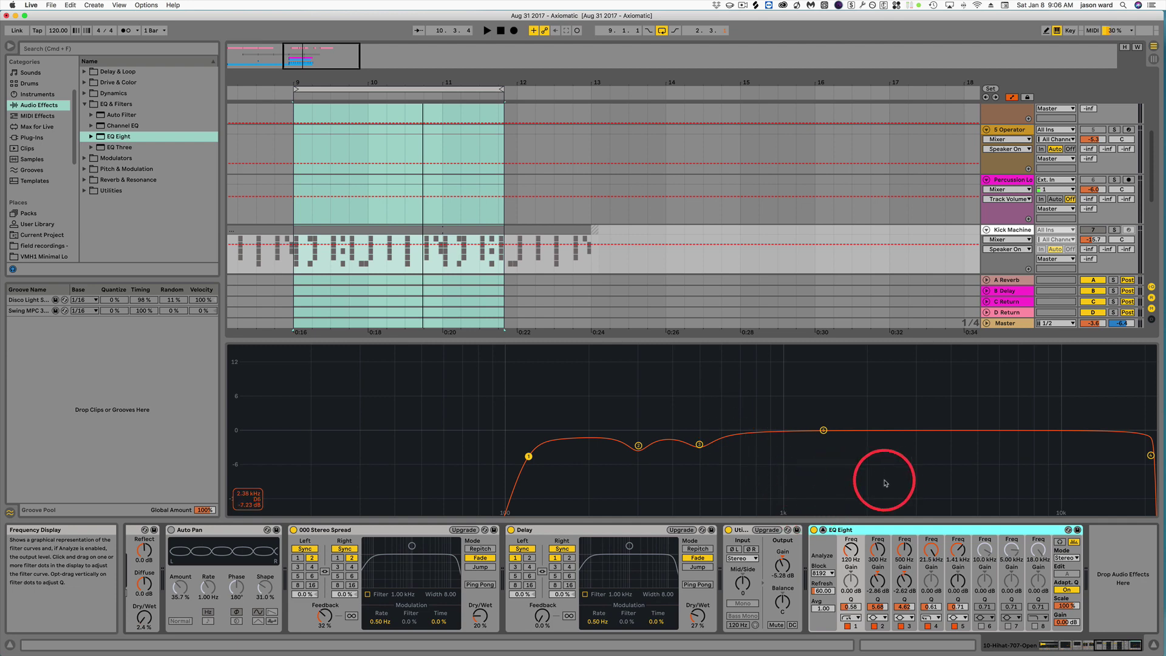
# With the loop playing, shape EQ Eight's band 5 into a narrow 10.5 dB boost at 2.61 kHz with a Q of about 5.8.
pyautogui.press('space')
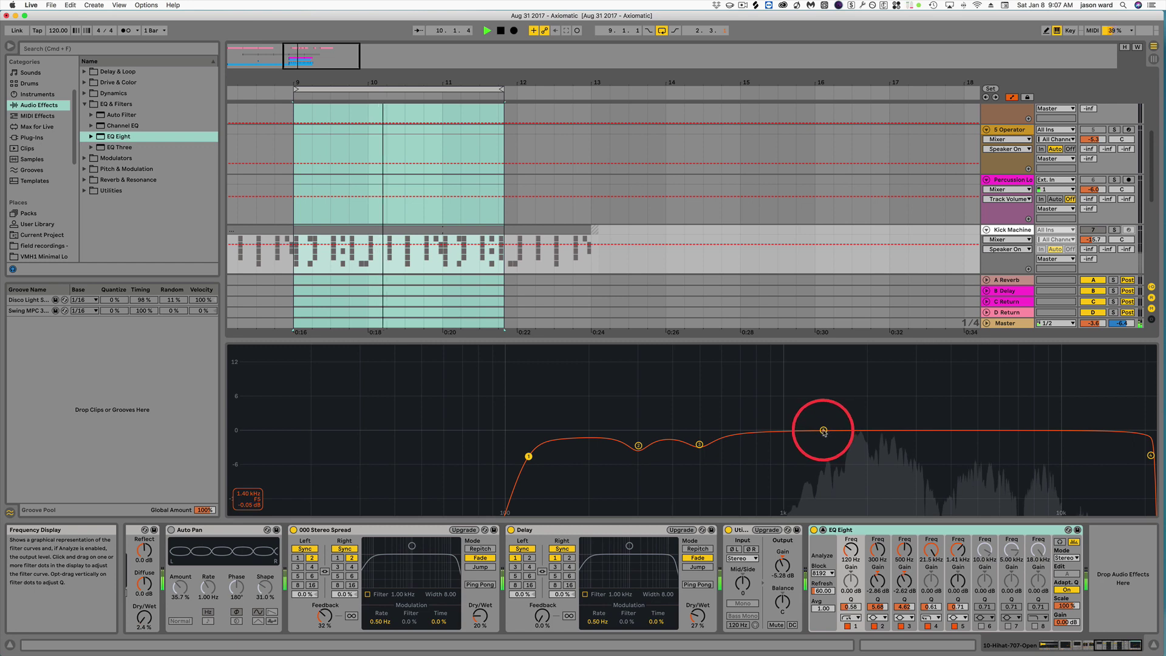
pyautogui.moveTo(823, 431); pyautogui.dragTo(897, 430)
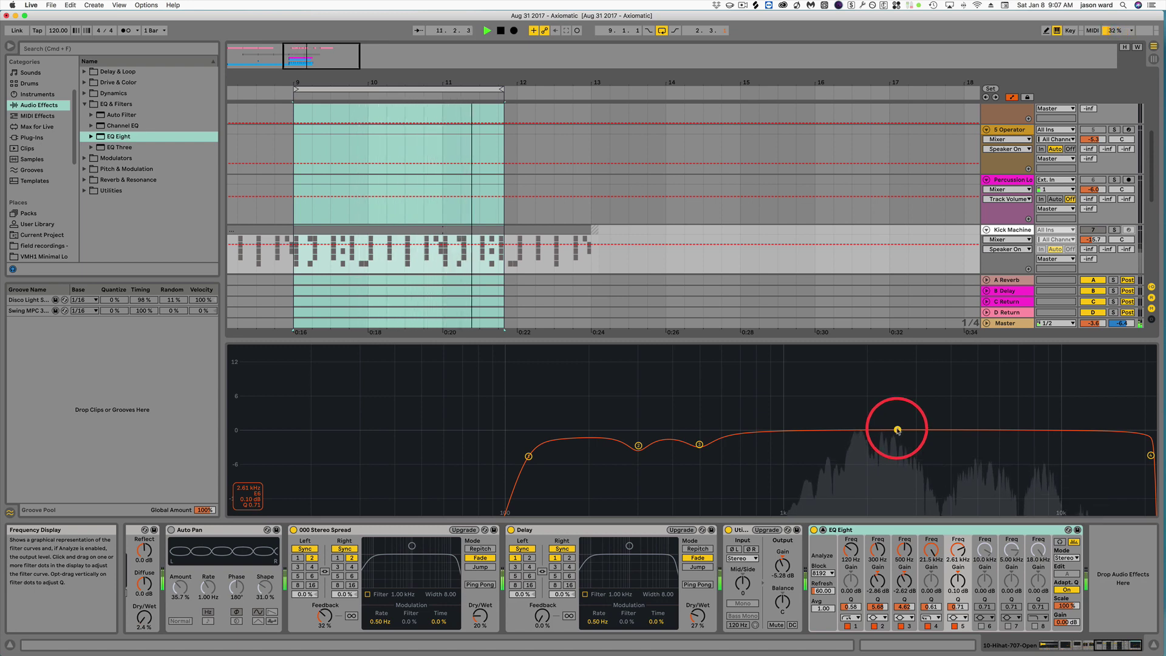
pyautogui.moveTo(897, 430); pyautogui.dragTo(896, 428)
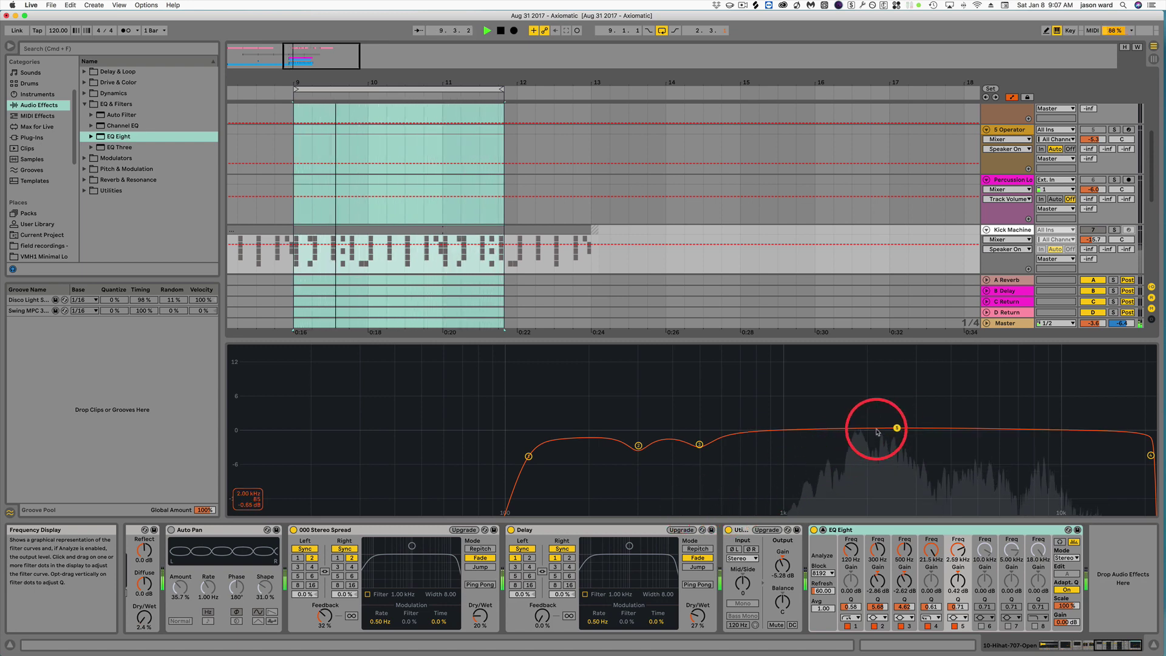
pyautogui.moveTo(957, 580); pyautogui.dragTo(958, 562)
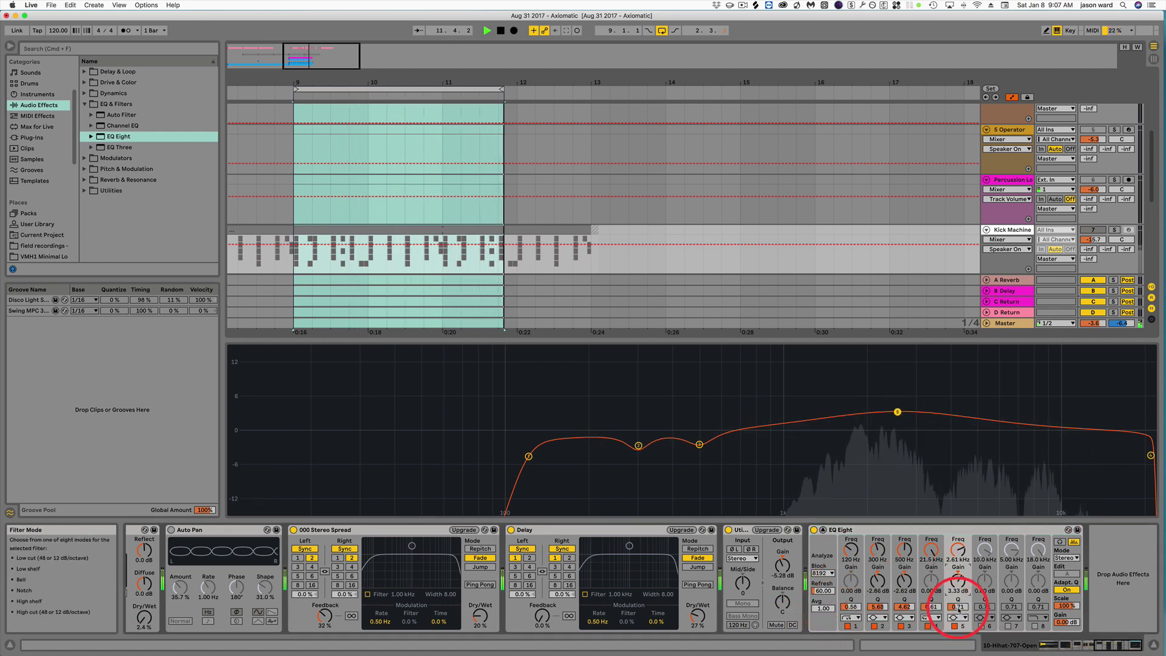
pyautogui.moveTo(958, 606); pyautogui.dragTo(958, 583)
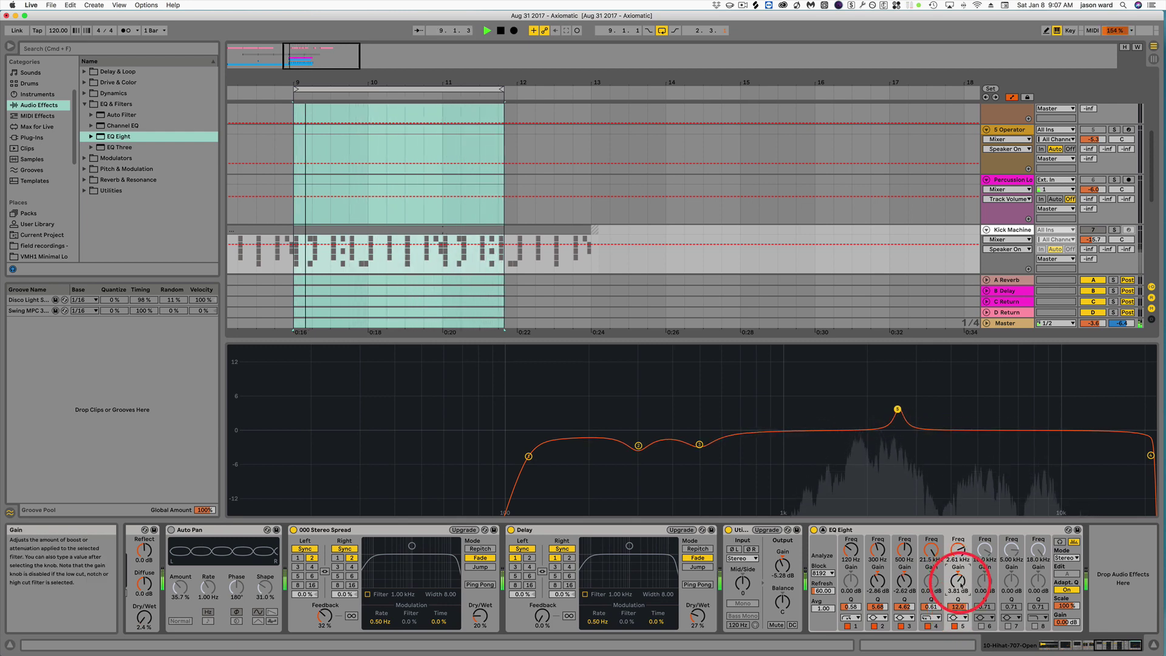
pyautogui.moveTo(958, 582); pyautogui.dragTo(958, 565)
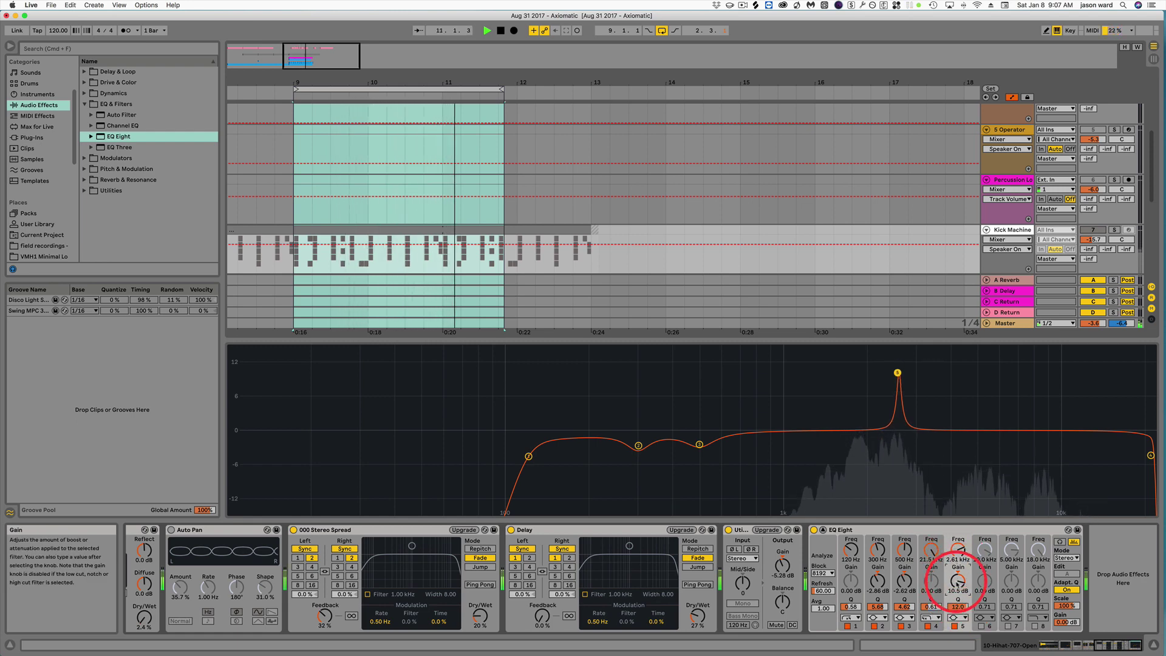
pyautogui.moveTo(958, 607); pyautogui.dragTo(959, 616)
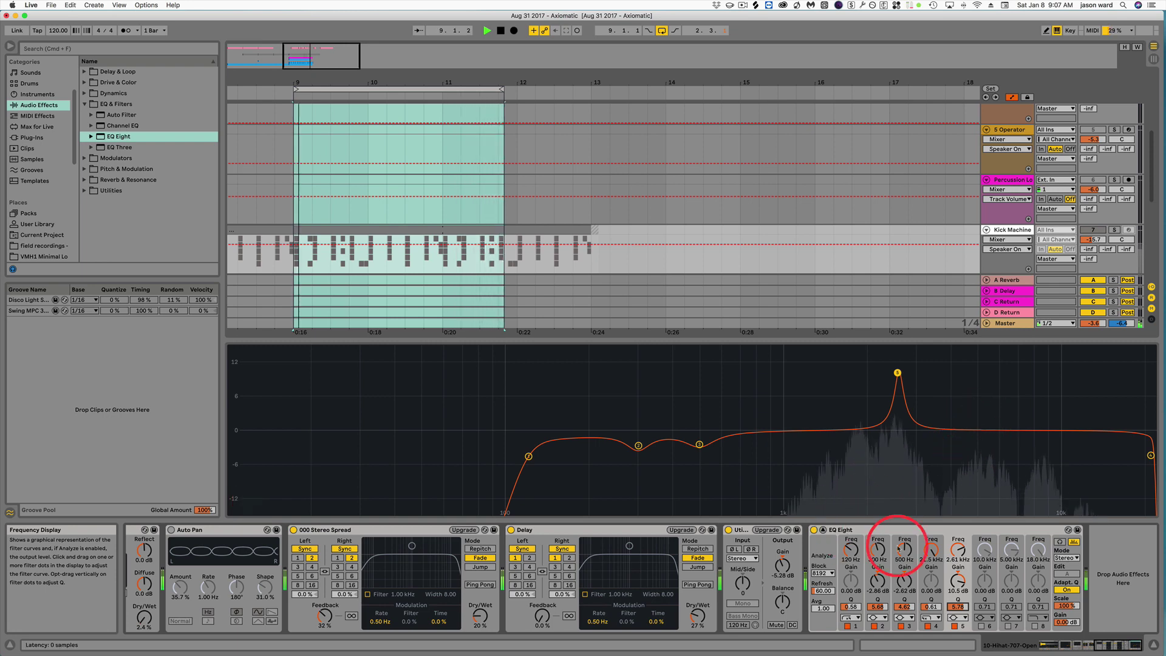
# Enable EQ Eight's band 6, place it at 6.25 kHz with 1.67 dB gain, and narrow its Q.
pyautogui.click(981, 626)
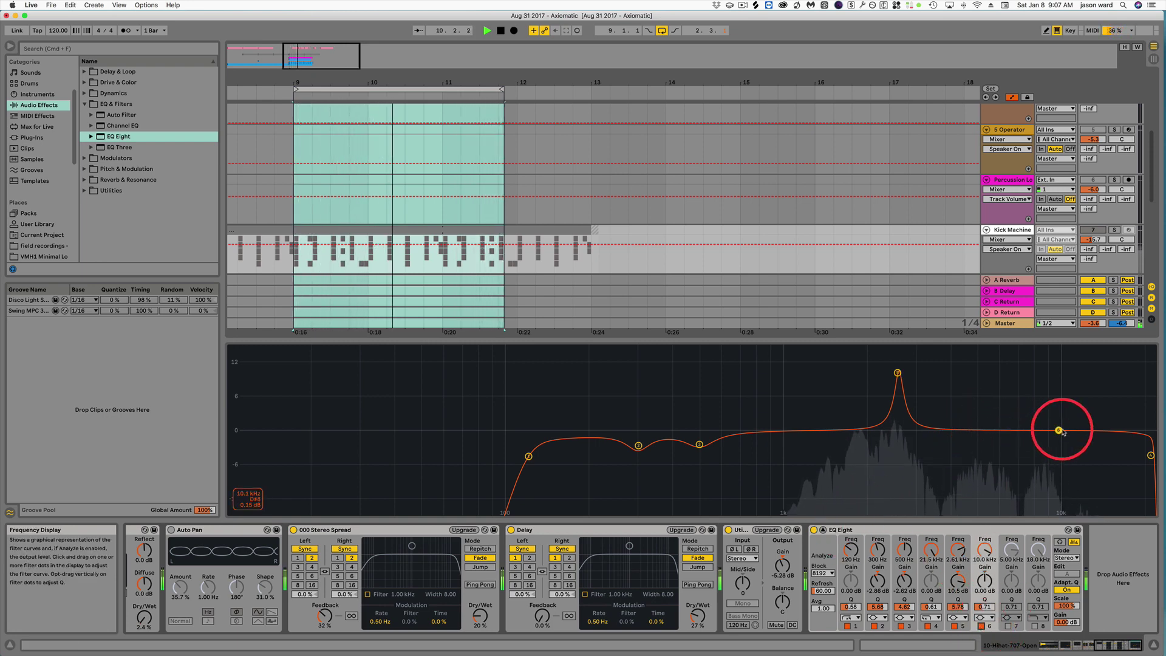
pyautogui.moveTo(1057, 431); pyautogui.dragTo(1002, 420)
pyautogui.moveTo(985, 610); pyautogui.dragTo(986, 609)
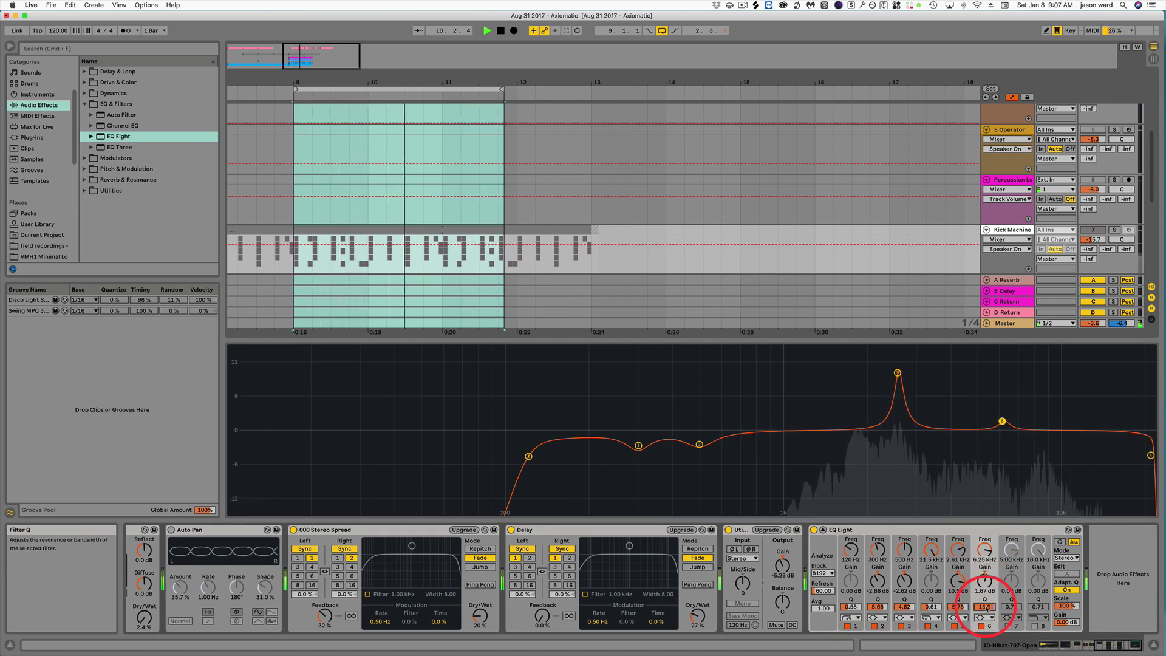
# Move EQ Eight's band 6 to 10.4 kHz with a 10.7 dB boost and compare the sound with the EQ bypassed and active.
pyautogui.moveTo(1003, 420); pyautogui.dragTo(1063, 370)
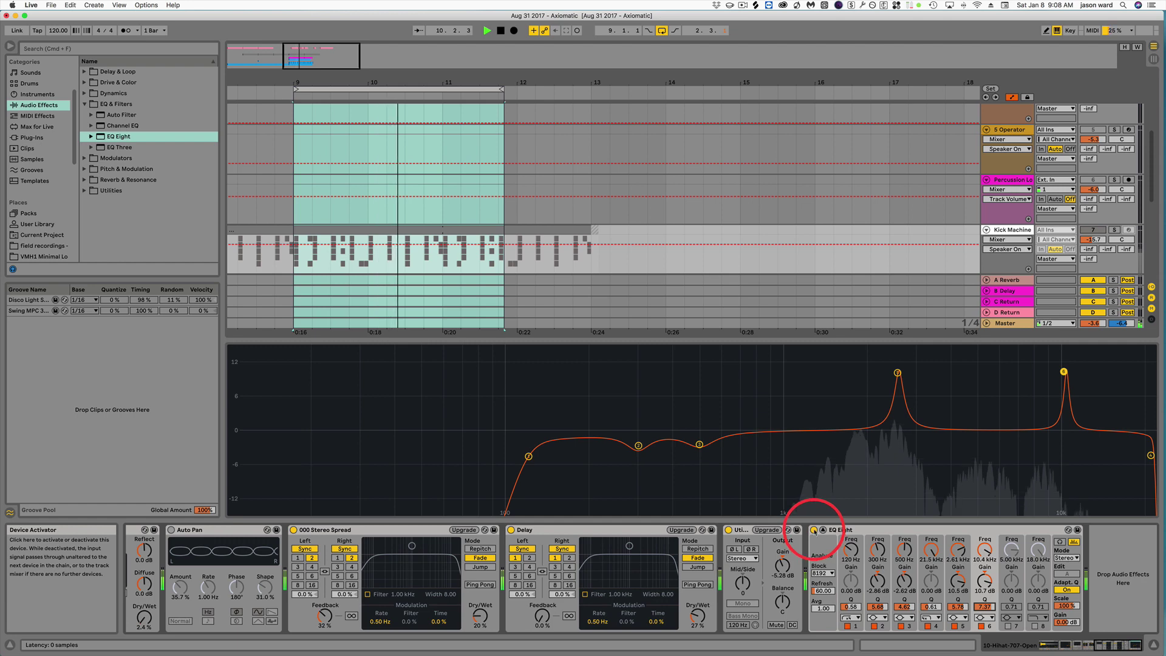
pyautogui.click(814, 530)
pyautogui.click(813, 530)
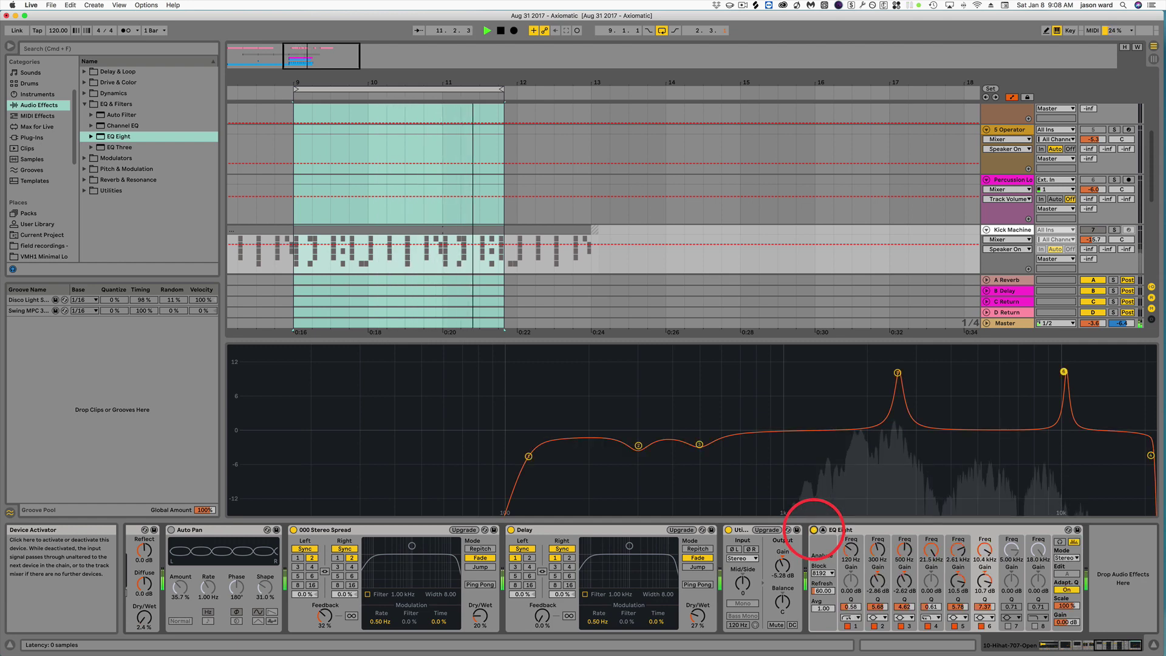
pyautogui.click(814, 530)
pyautogui.click(813, 530)
# Stop playback and delete EQ Eight from the end of the Hihat-707 device chain.
pyautogui.press('space')
pyautogui.rightClick(814, 530)
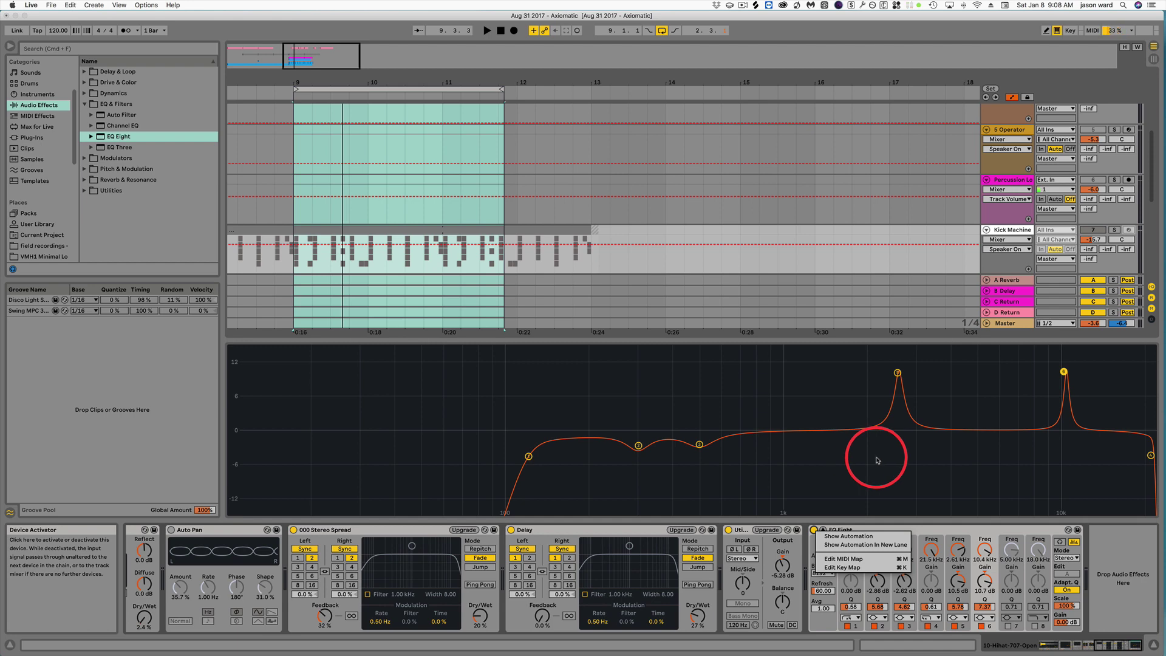
pyautogui.click(923, 534)
pyautogui.click(928, 530)
pyautogui.press('BackSpace')
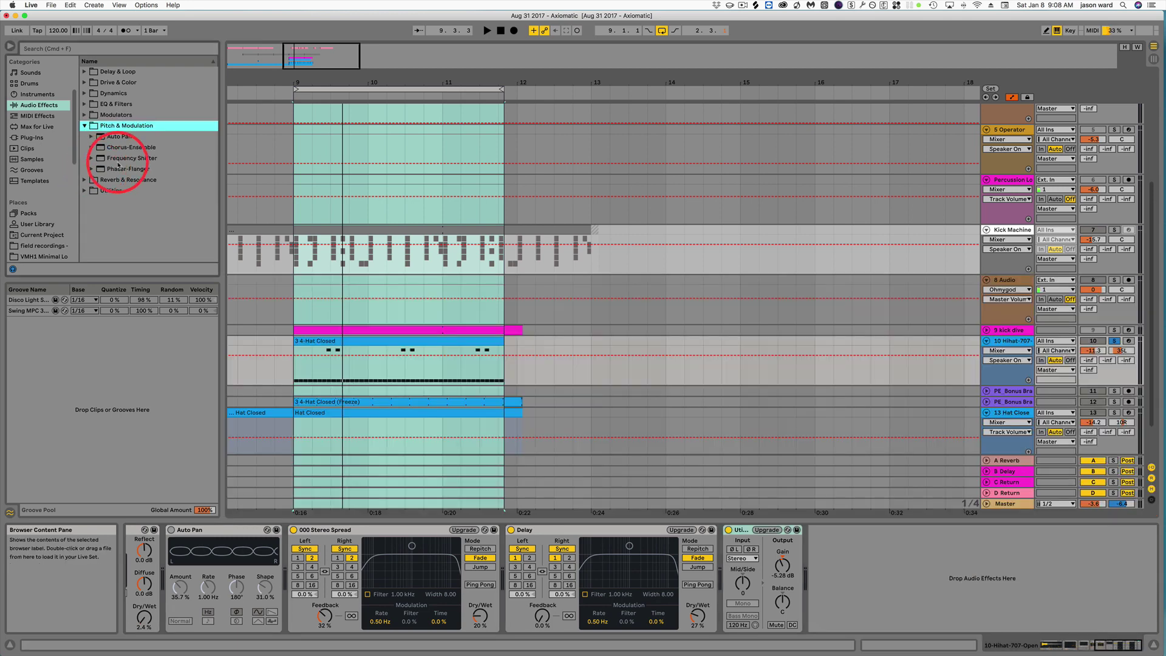
# Add a Frequency Shifter after Utility on the Hihat-707 track and try its coarse Frequency control.
pyautogui.click(125, 160)
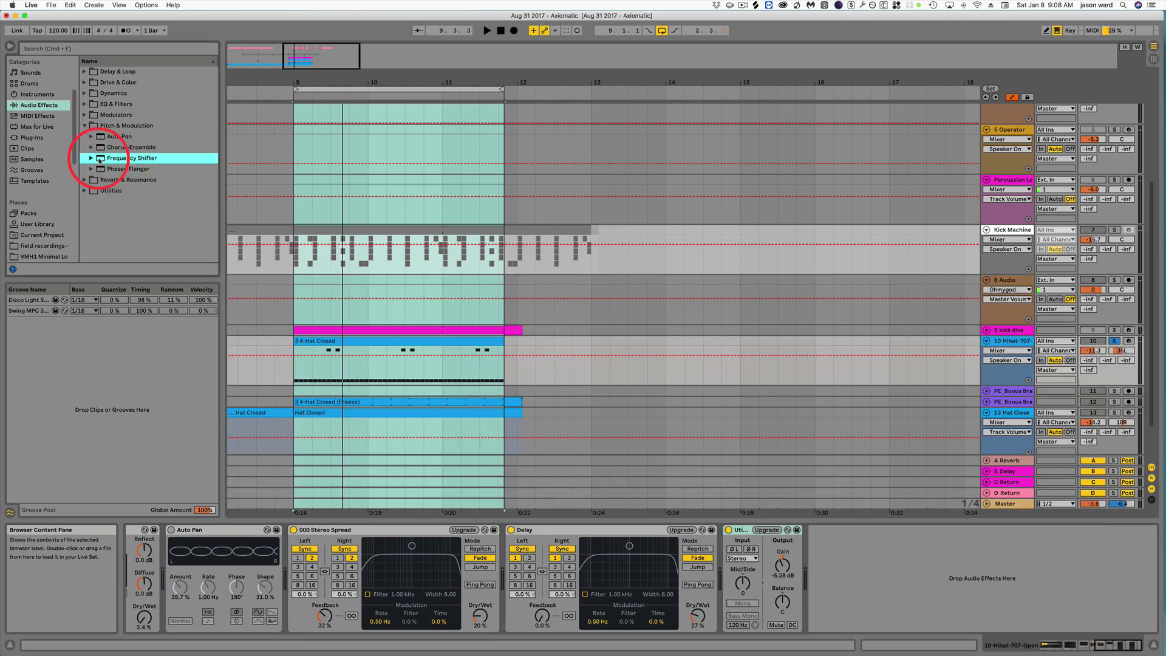
pyautogui.moveTo(145, 174); pyautogui.dragTo(891, 588)
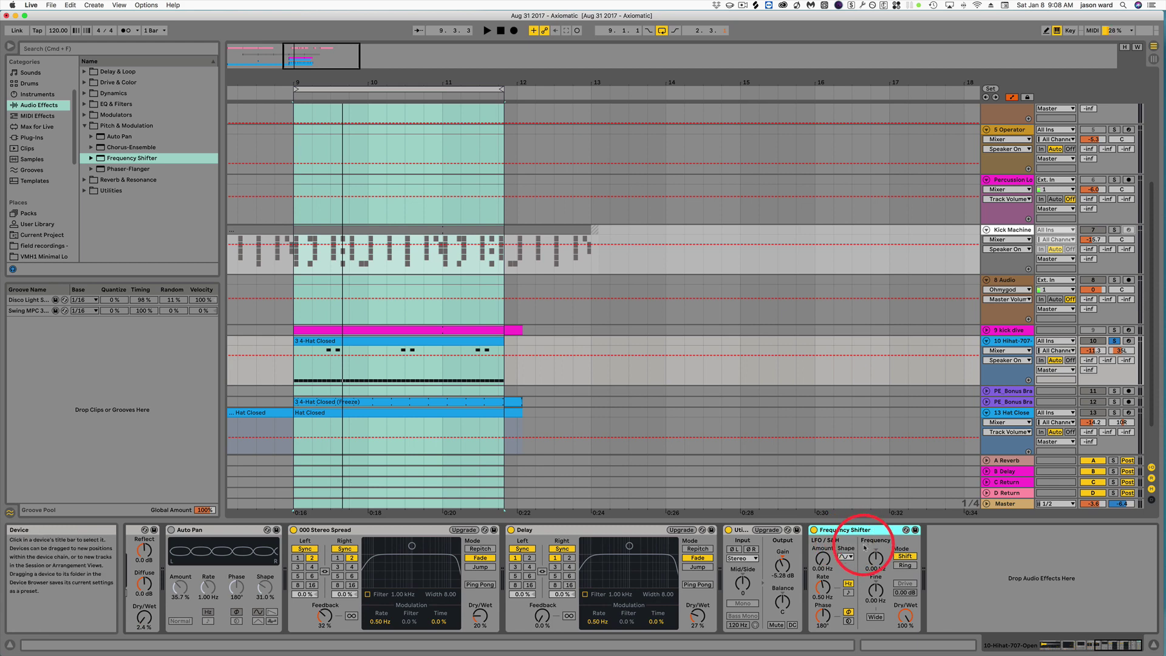
pyautogui.click(875, 590)
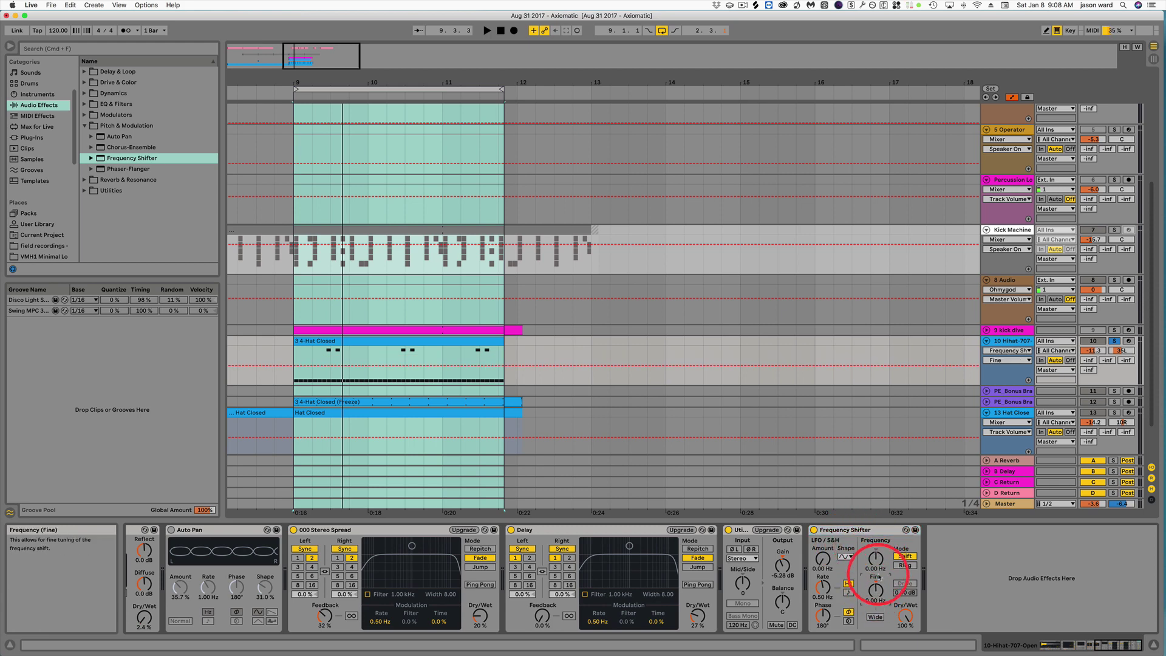
pyautogui.moveTo(876, 560); pyautogui.dragTo(876, 596)
pyautogui.press('space')
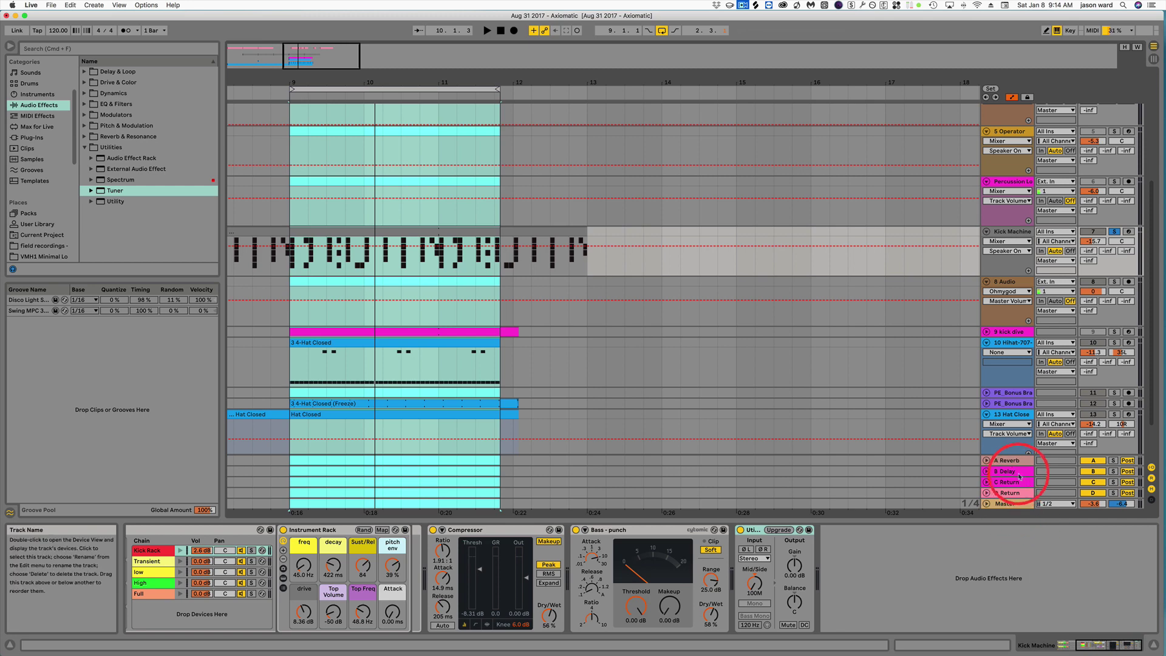
# Examine the devices on the A Reverb, B Delay and C Return tracks and the matching send controls on Kick Machine.
pyautogui.click(1008, 460)
pyautogui.click(1008, 471)
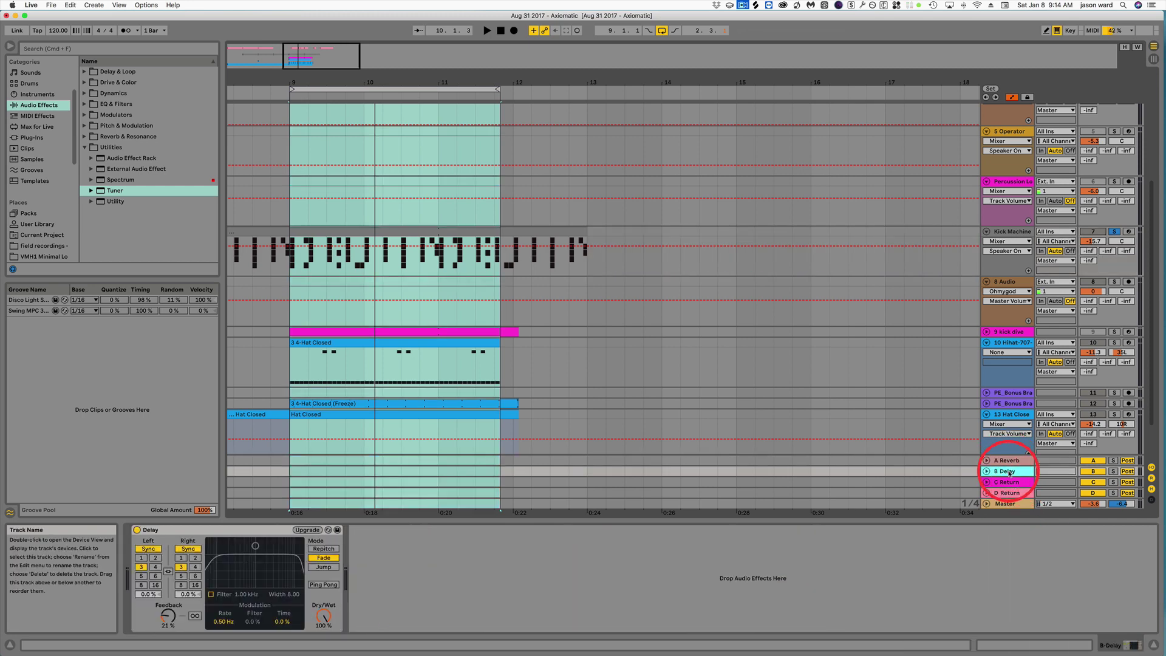
pyautogui.click(1008, 483)
pyautogui.click(1010, 460)
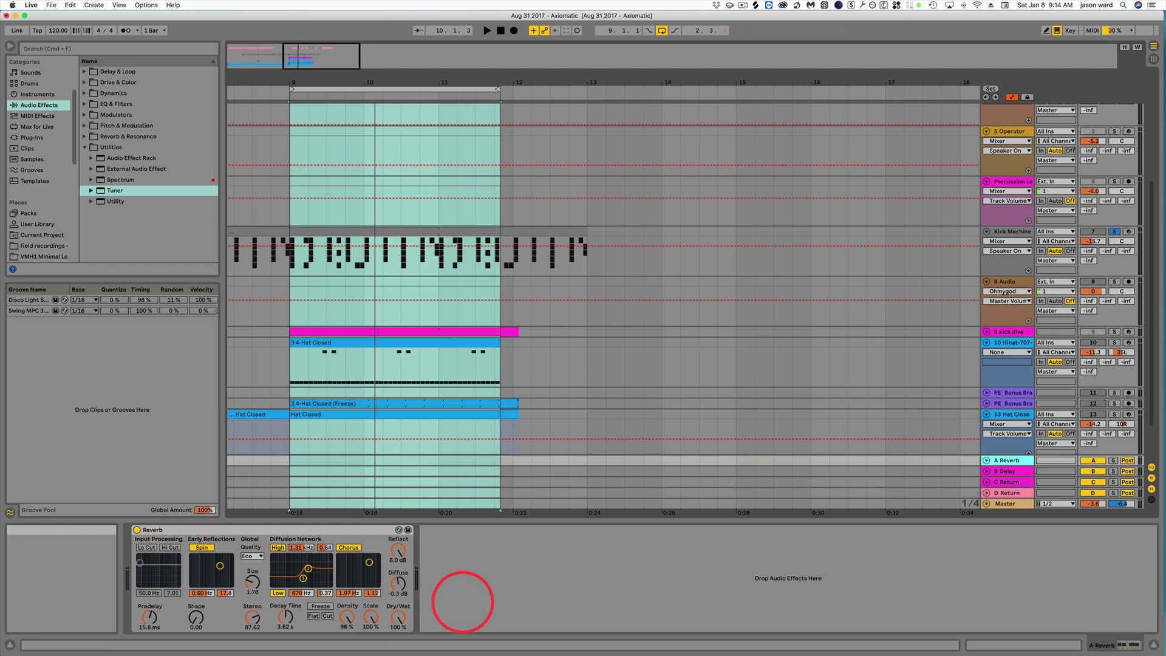
pyautogui.click(1003, 472)
pyautogui.click(1006, 483)
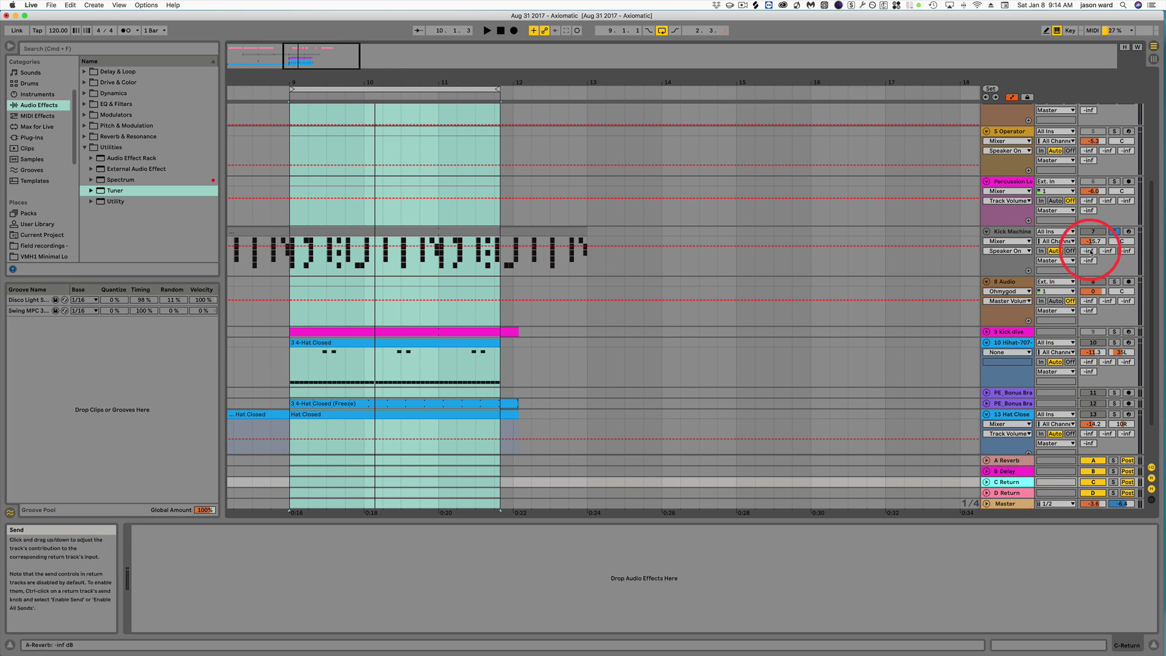
pyautogui.moveTo(1108, 251); pyautogui.dragTo(1113, 259)
pyautogui.click(1128, 252)
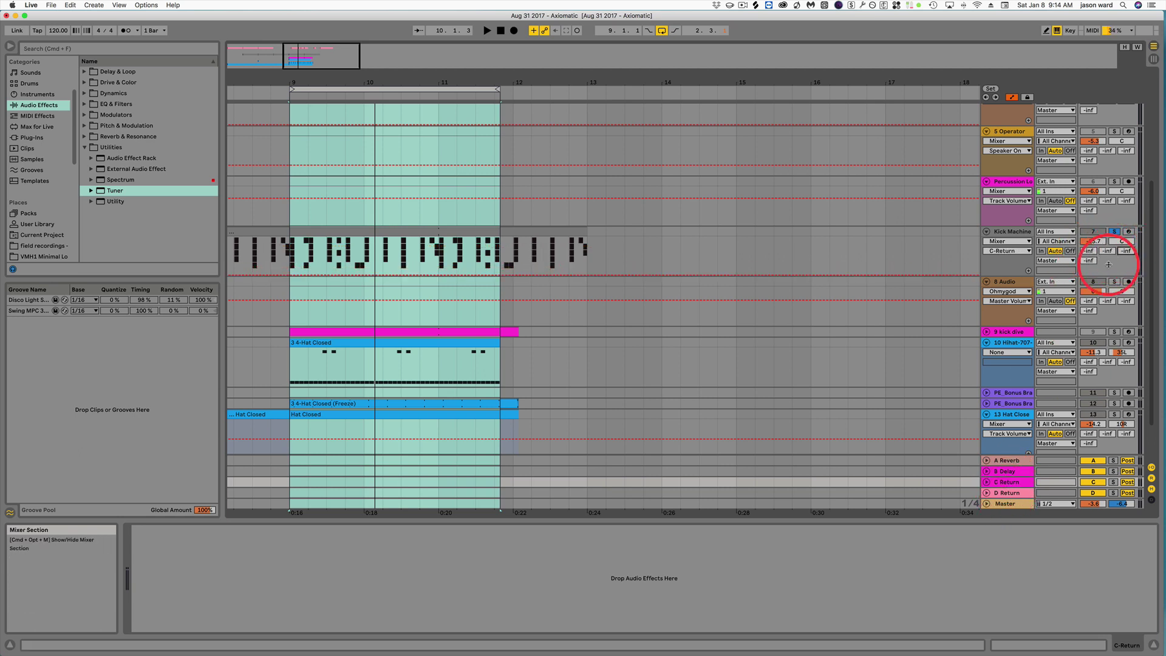
# Insert a fifth return track from the Session View and select E Return back in the Arrangement View.
pyautogui.press('Tab')
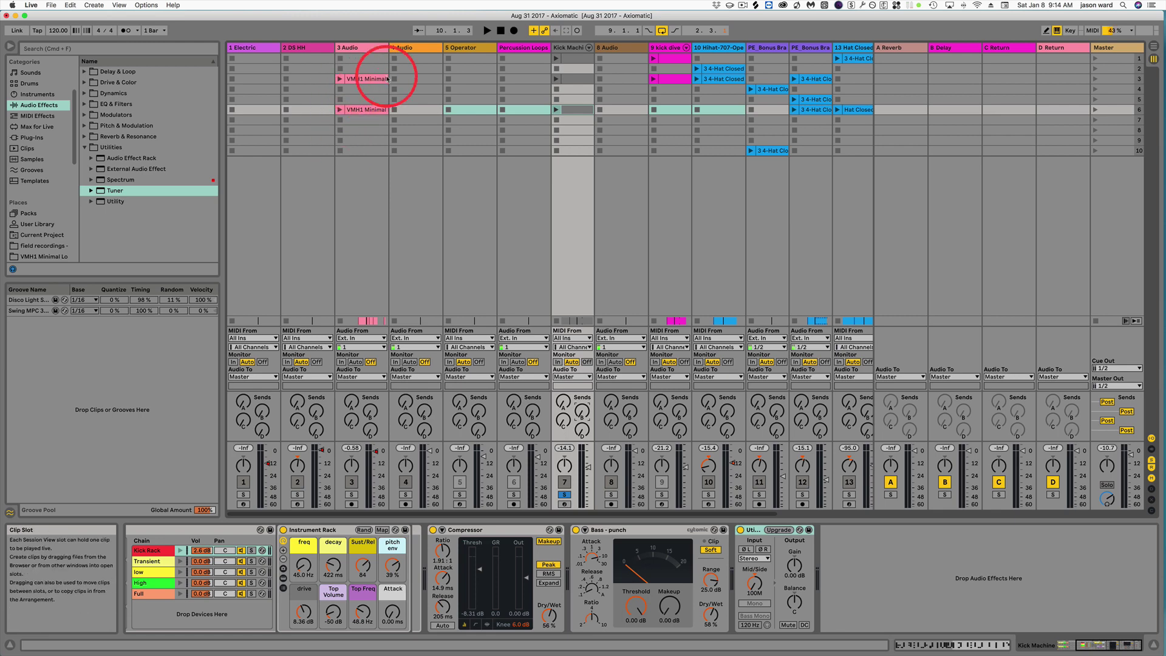
pyautogui.click(96, 6)
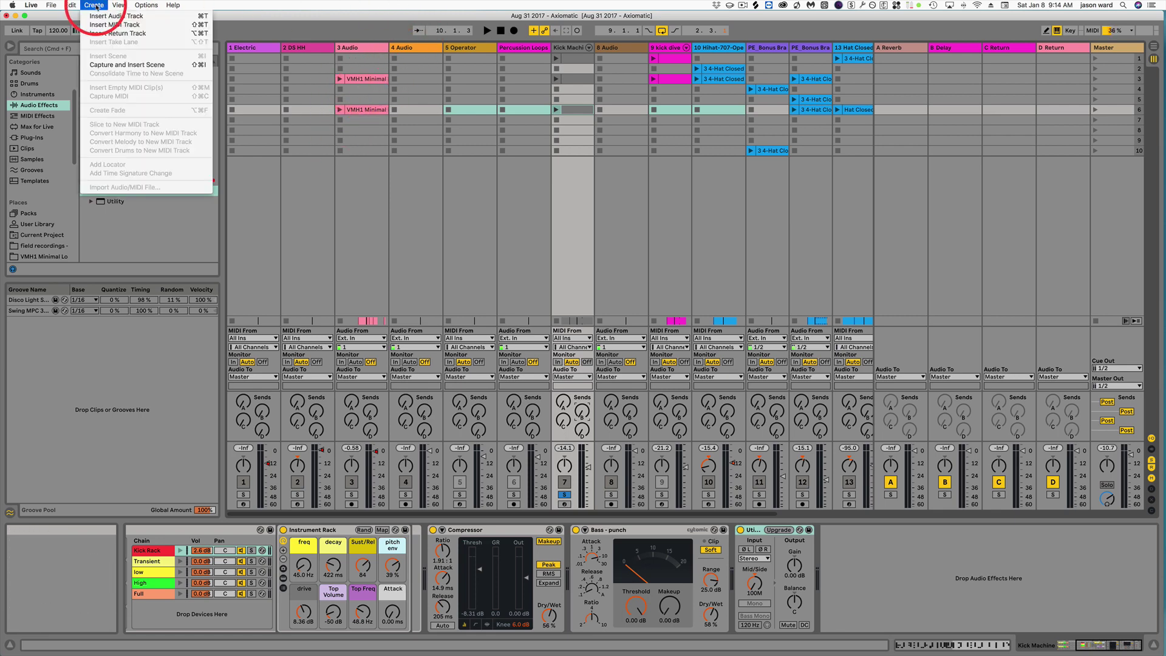
pyautogui.click(112, 34)
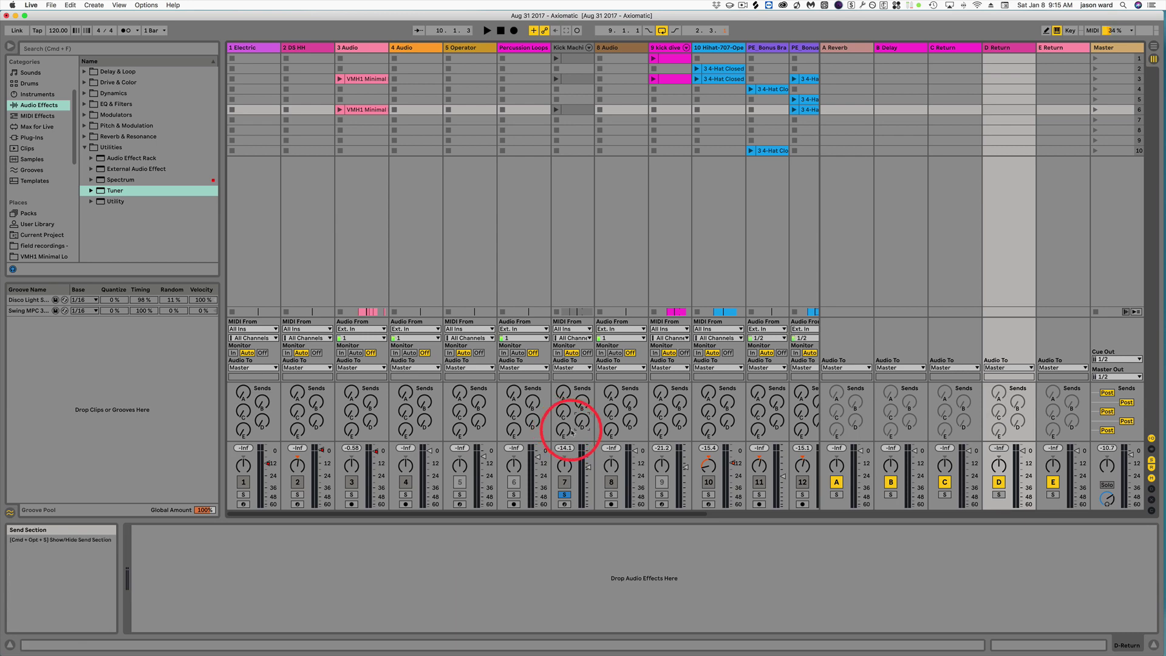
pyautogui.press('Tab')
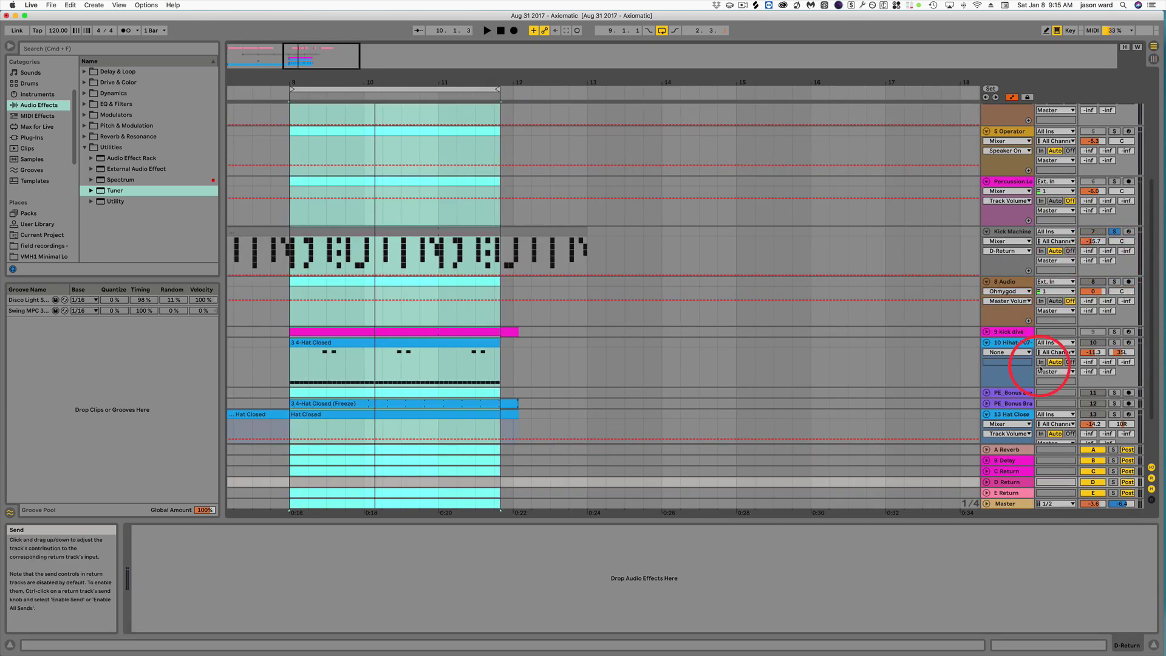
pyautogui.click(1017, 493)
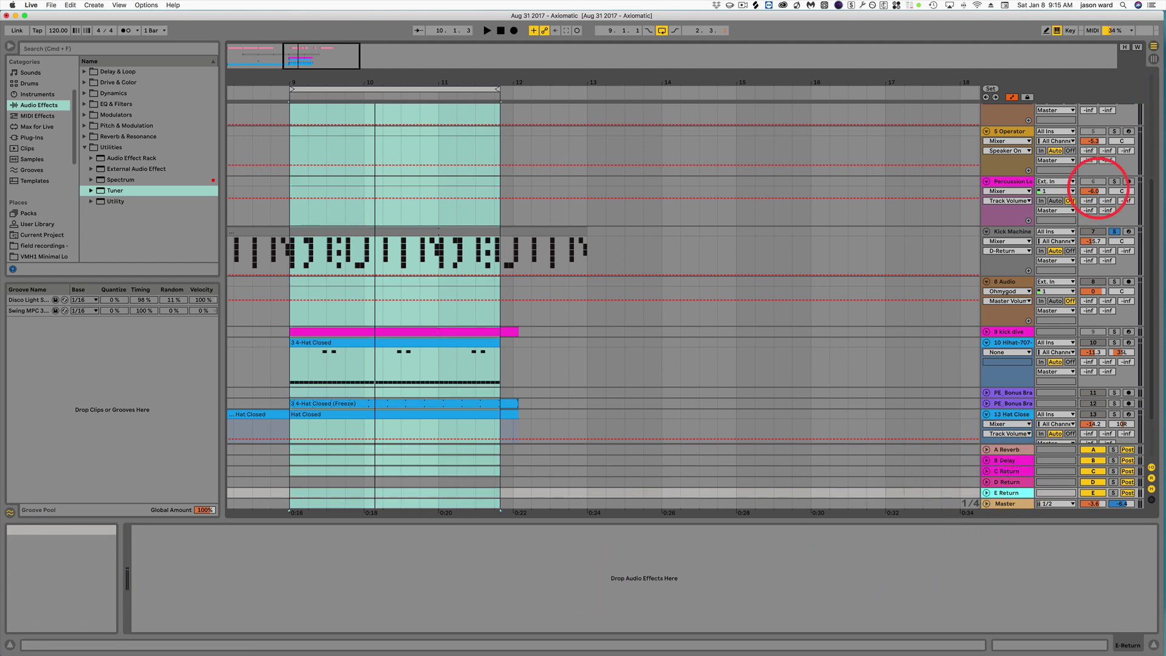
# With the loop playing, audition Kick Machine with its A Reverb send at 0 dB, then with its B Delay send raised, resetting each send.
pyautogui.click(1012, 450)
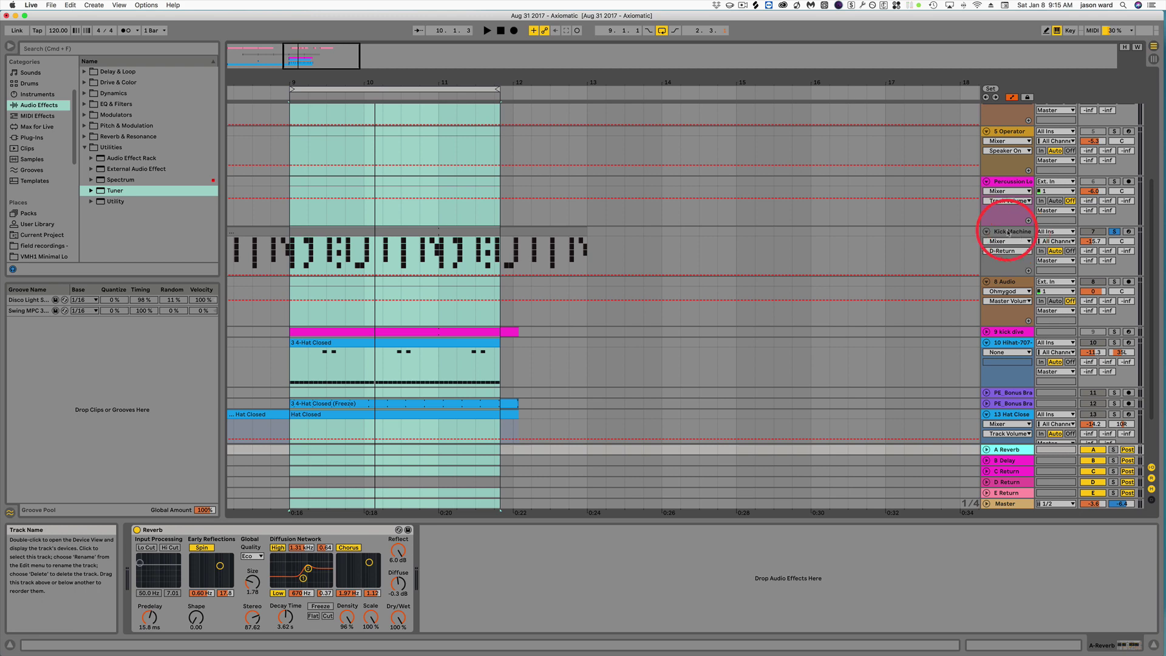
pyautogui.press('space')
pyautogui.moveTo(1090, 255); pyautogui.dragTo(1091, 251)
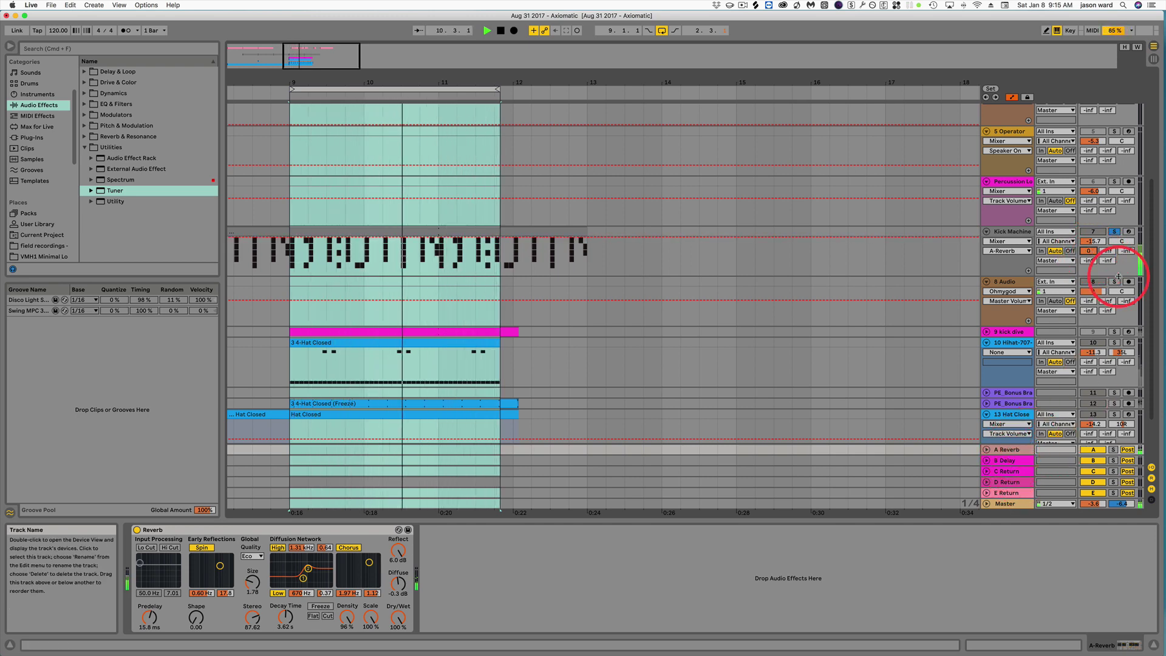
pyautogui.moveTo(1092, 252); pyautogui.dragTo(1109, 251)
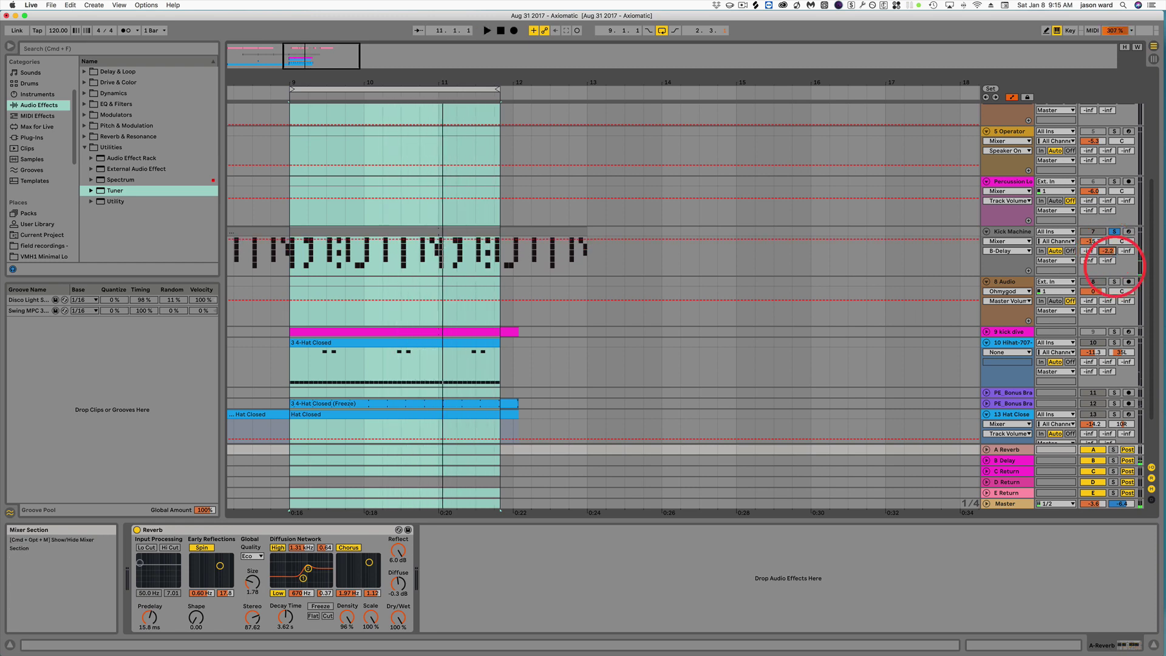
pyautogui.doubleClick(1109, 253)
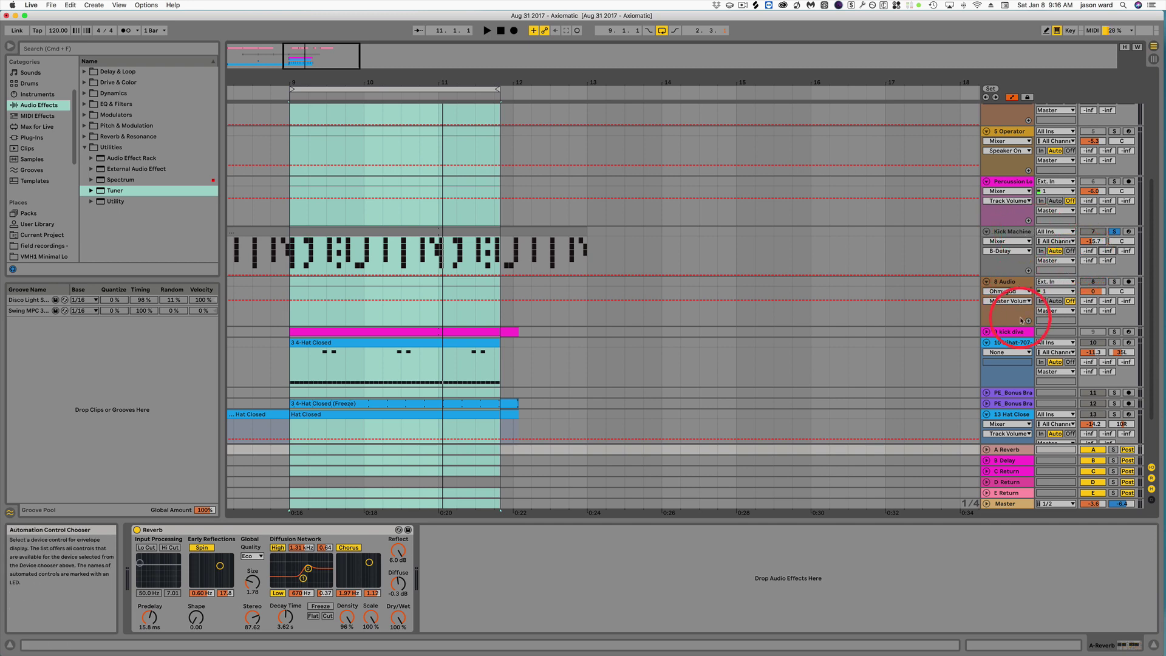
# Create an empty one-bar MIDI clip on the 5 Operator track from 9.1.1 to 10.1.1.
pyautogui.click(382, 149)
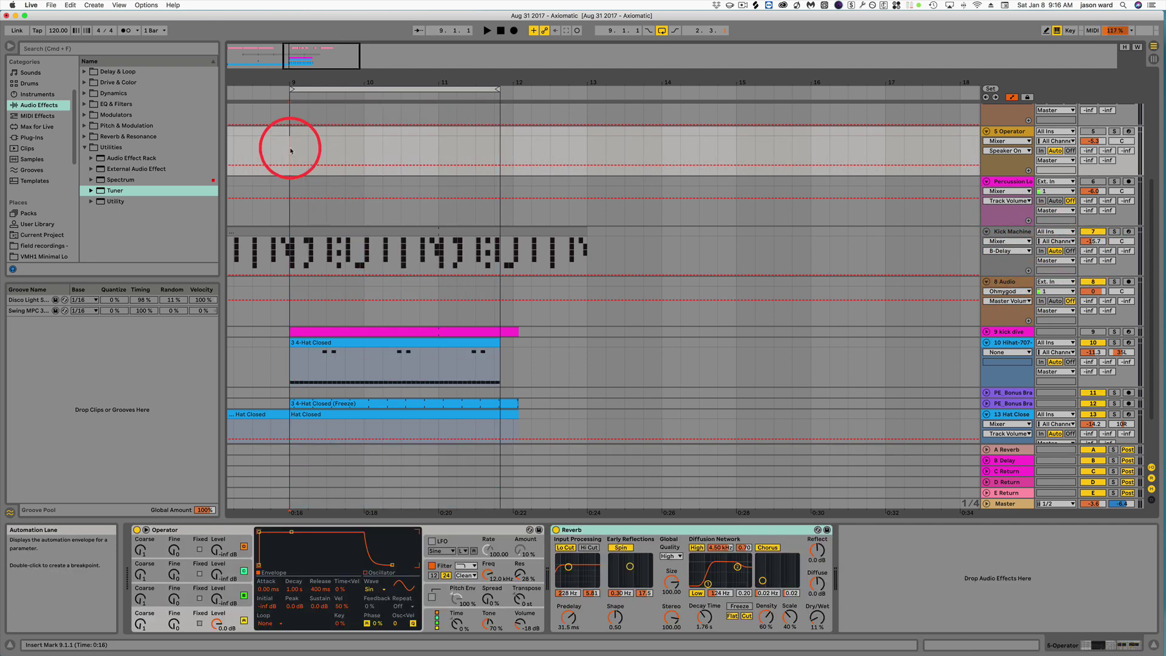
pyautogui.moveTo(301, 131); pyautogui.dragTo(358, 132)
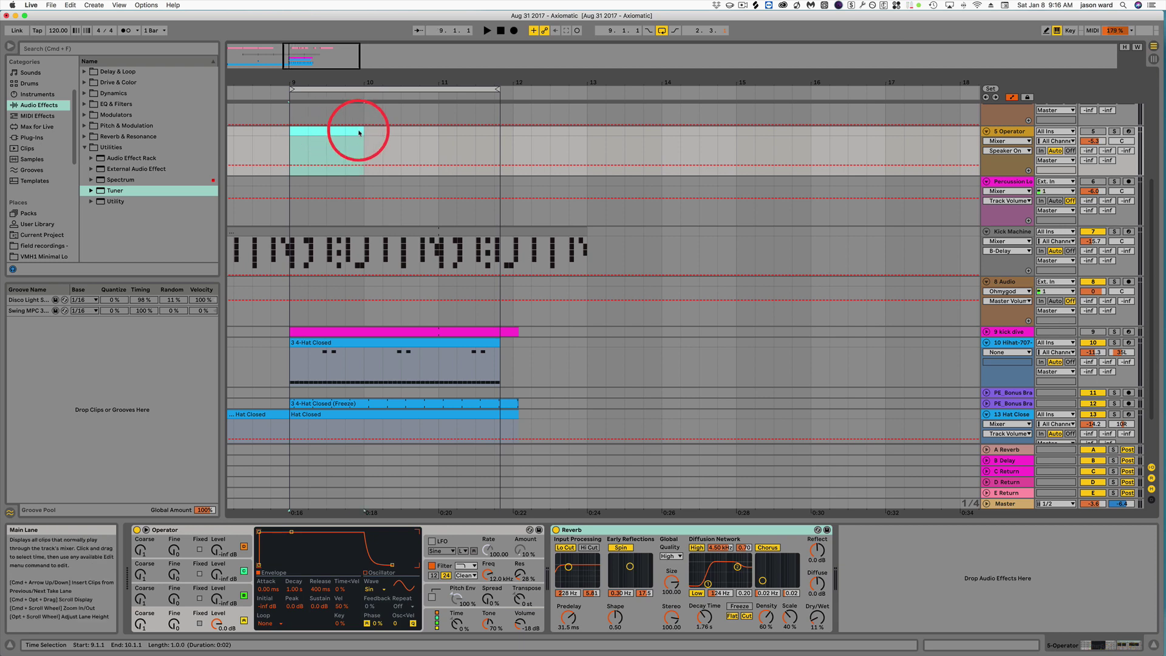
pyautogui.press('shift+super+m')
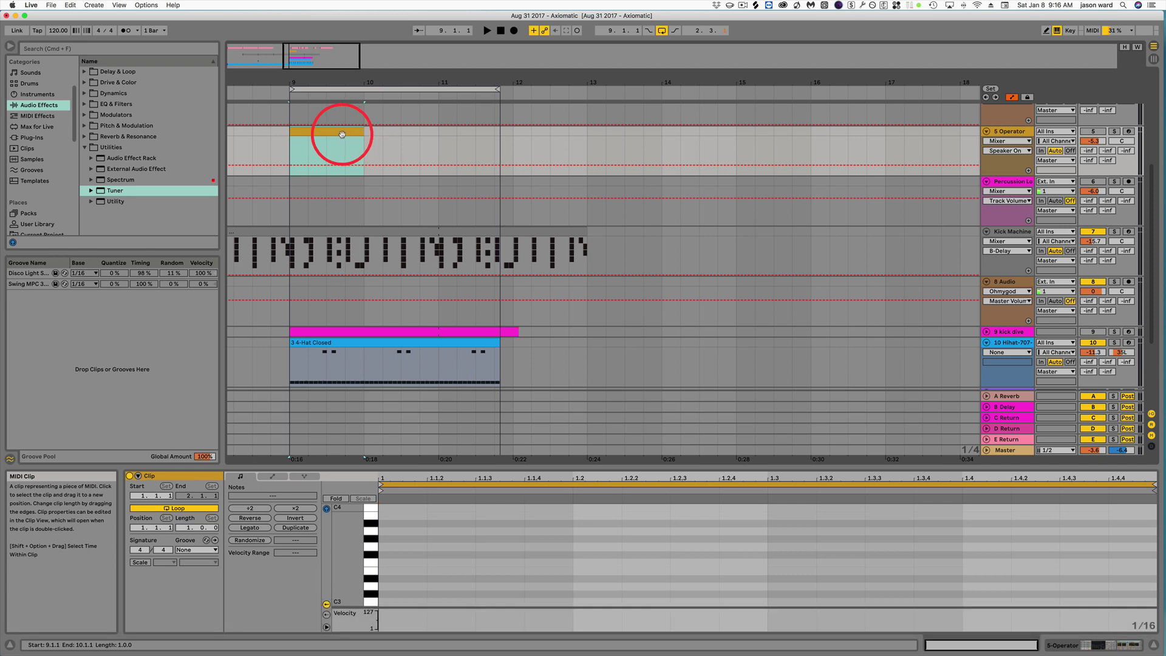
# Step-enter a sixteenth-note C3, E3 and G3 chord at 1.1.1 in the Operator clip.
pyautogui.click(392, 520)
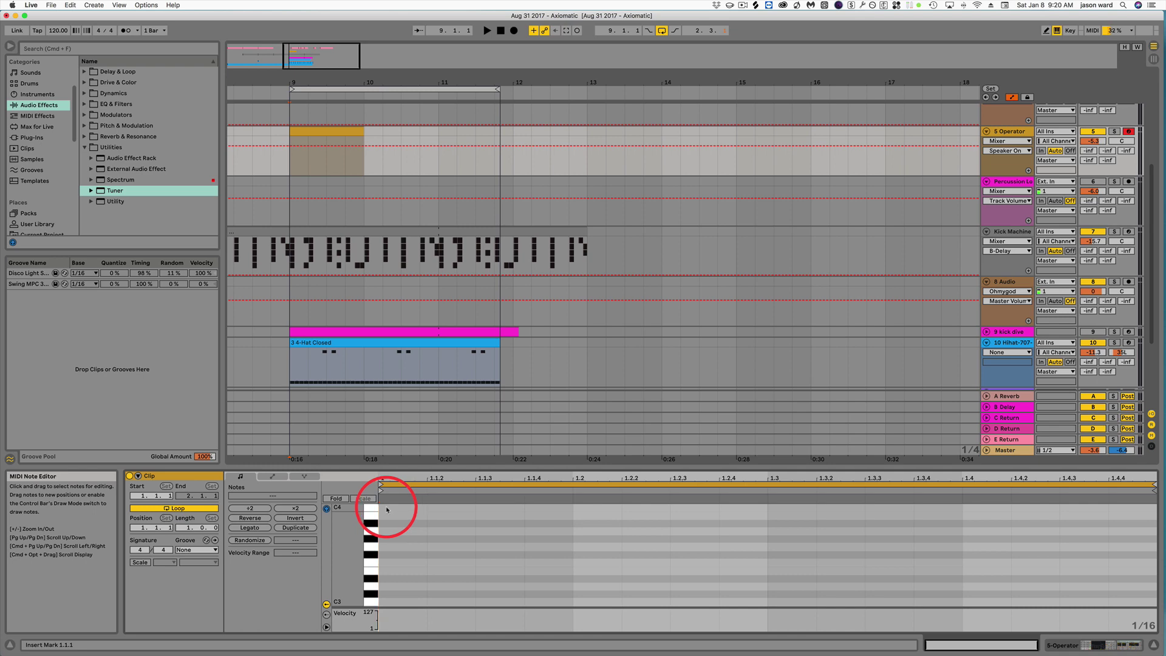
pyautogui.click(427, 510)
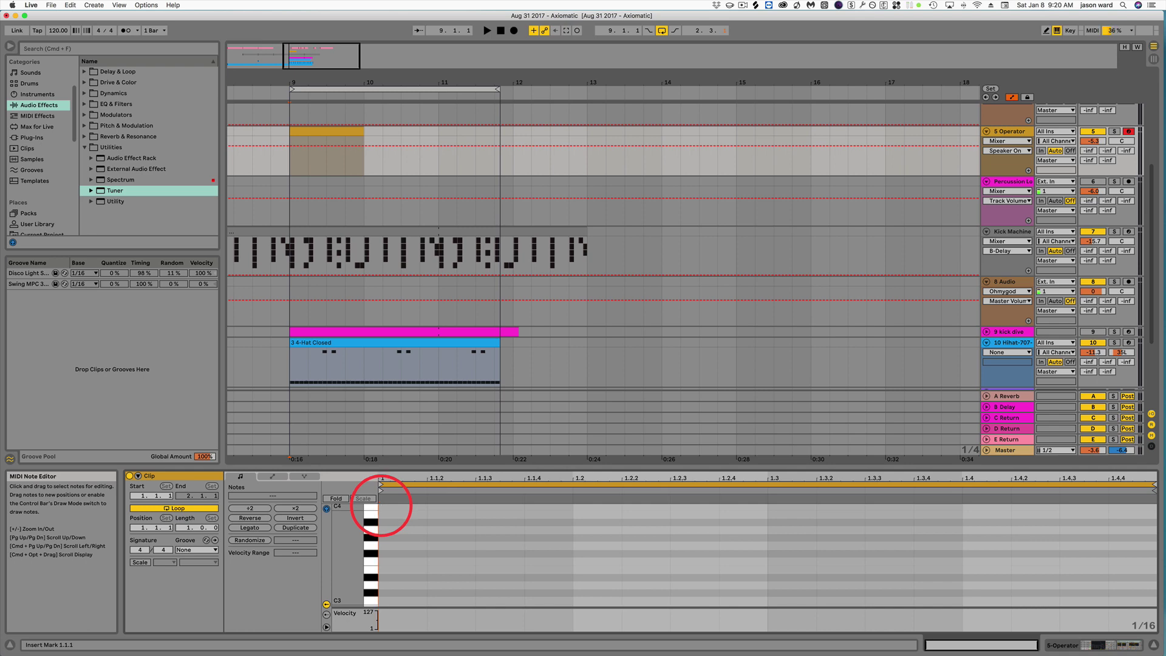
pyautogui.press('a')
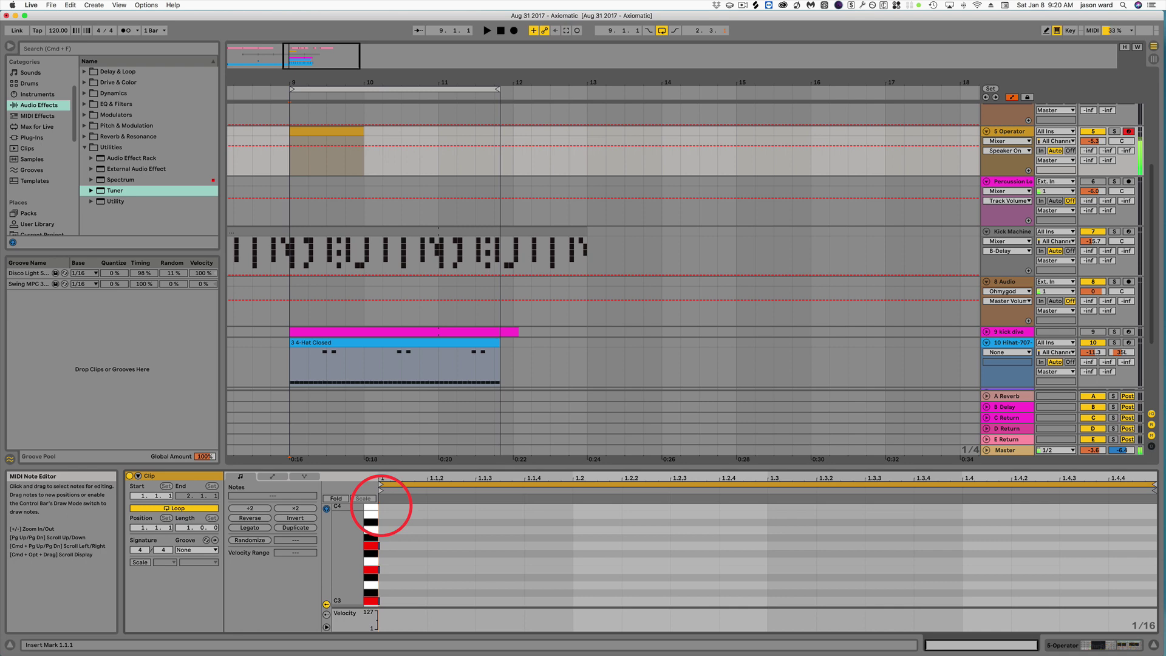
pyautogui.press('Right')
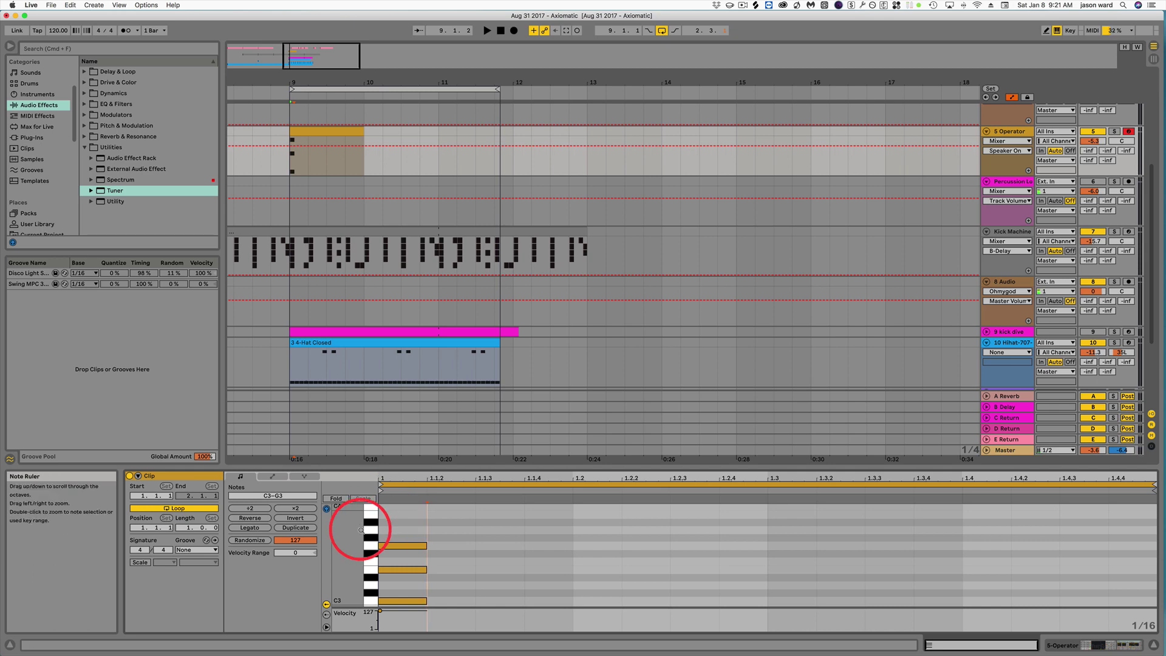
# Step-enter a sixteenth-note C3, E3 and A3 chord at 1.2.1 and another chord with a higher top note at 1.3.1.
pyautogui.click(428, 512)
pyautogui.press('Right')
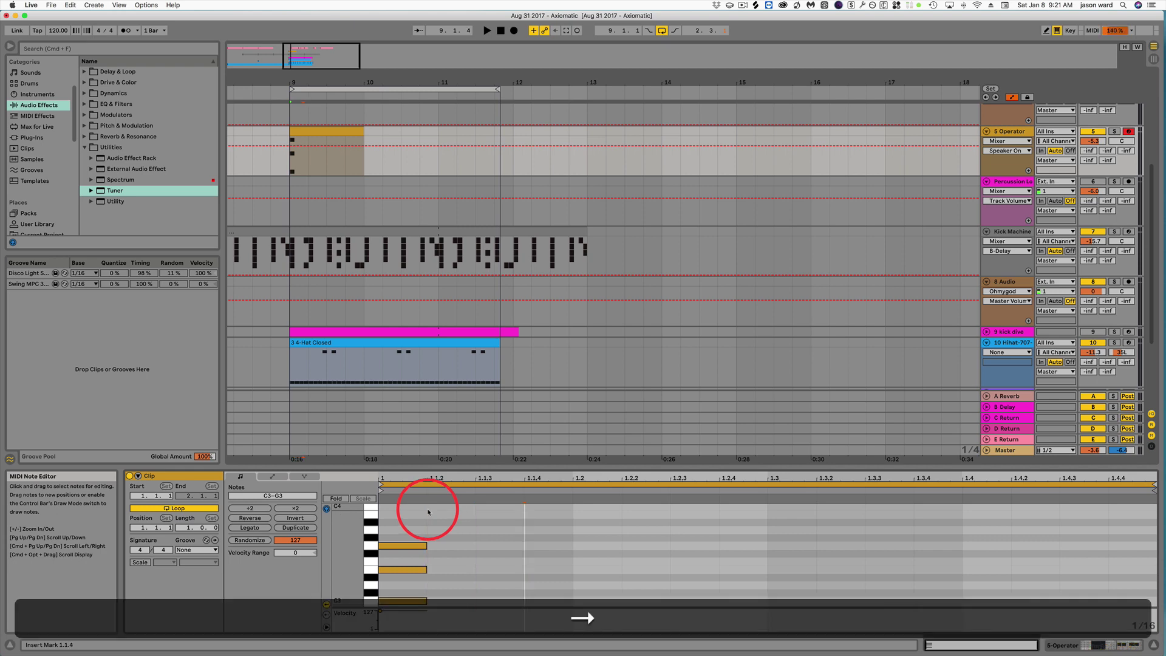
pyautogui.press('a')
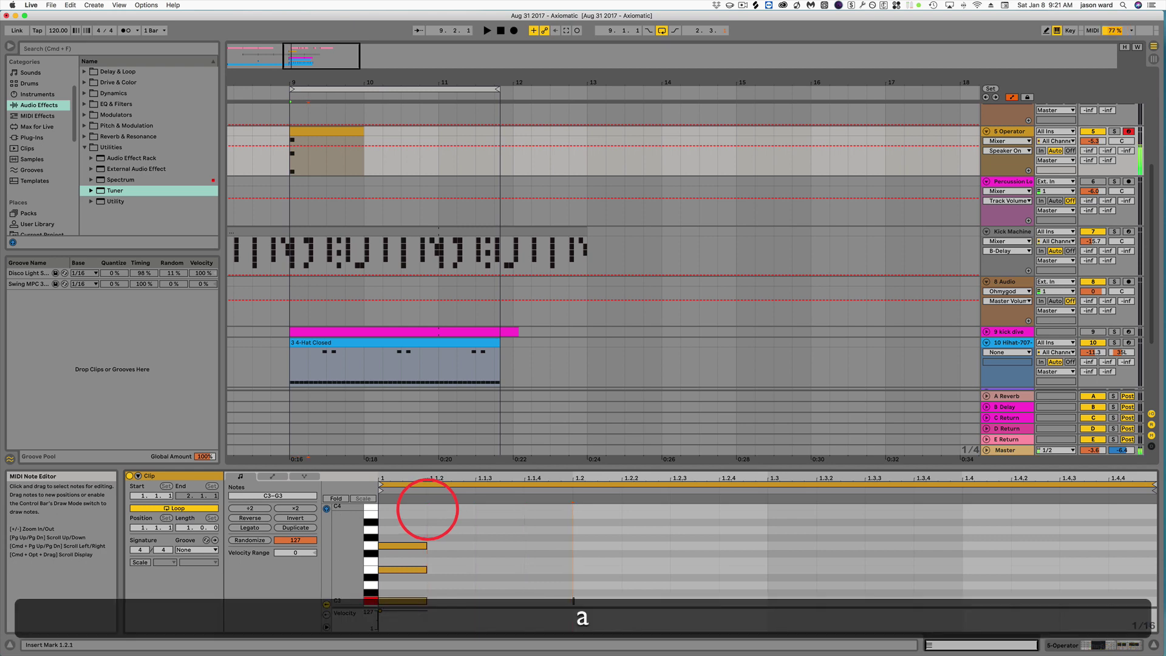
pyautogui.press('Right')
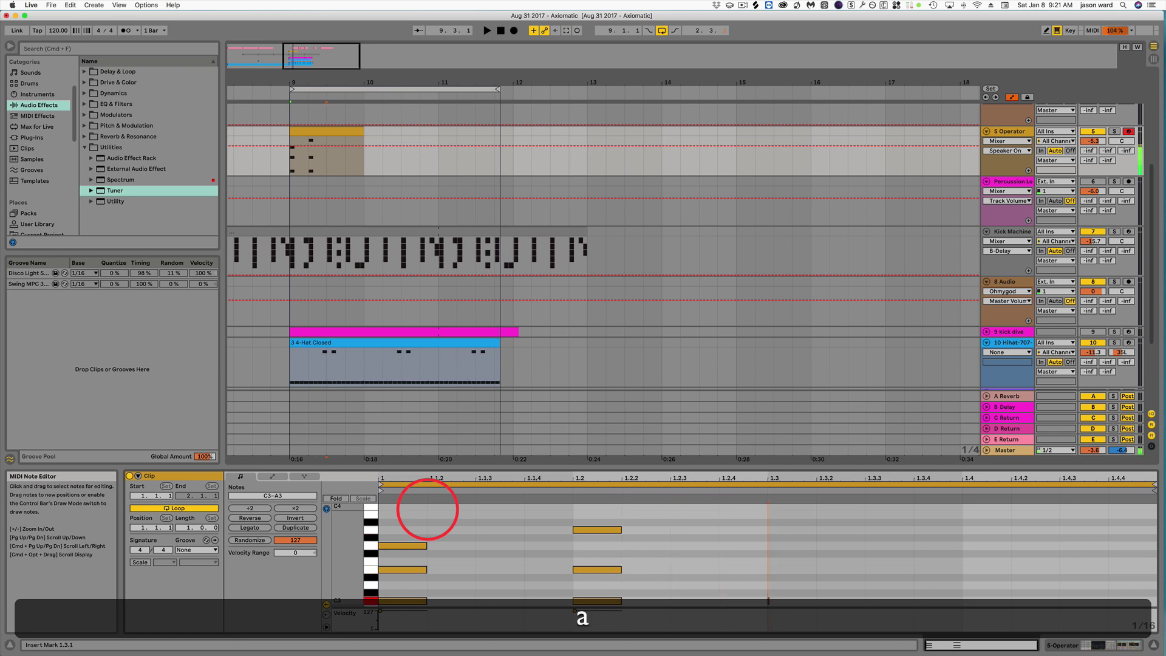
pyautogui.press('Right')
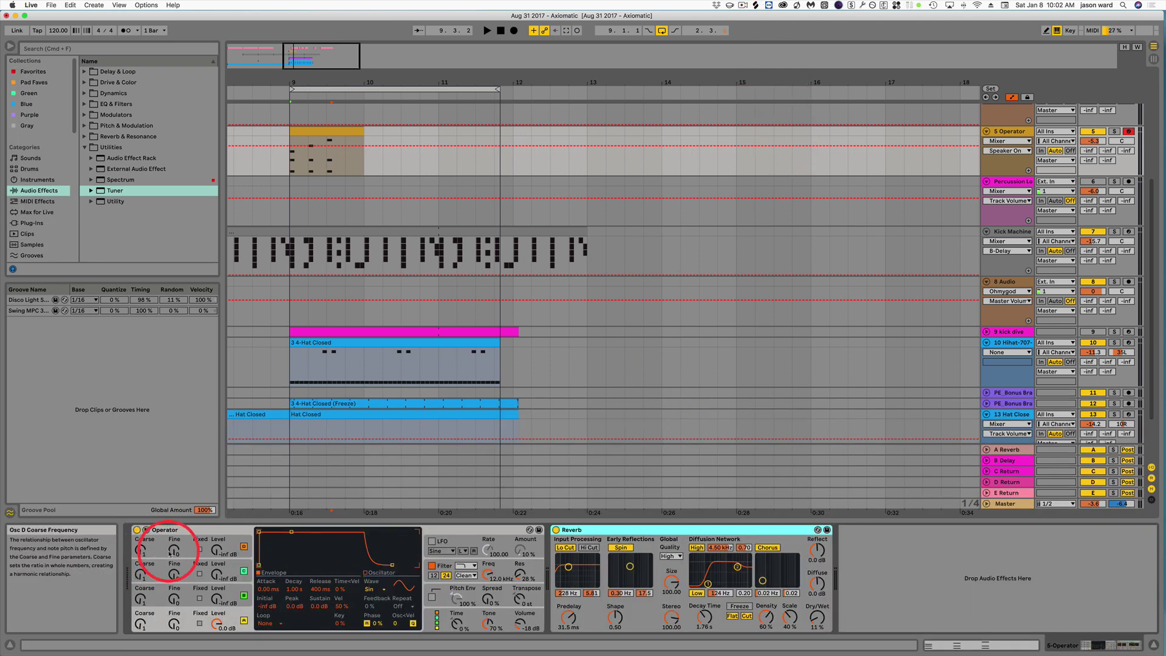
# Select Operator's oscillator D Level as the control to assign in MIDI mapping mode, and leave the mode.
pyautogui.moveTo(173, 551); pyautogui.dragTo(174, 548)
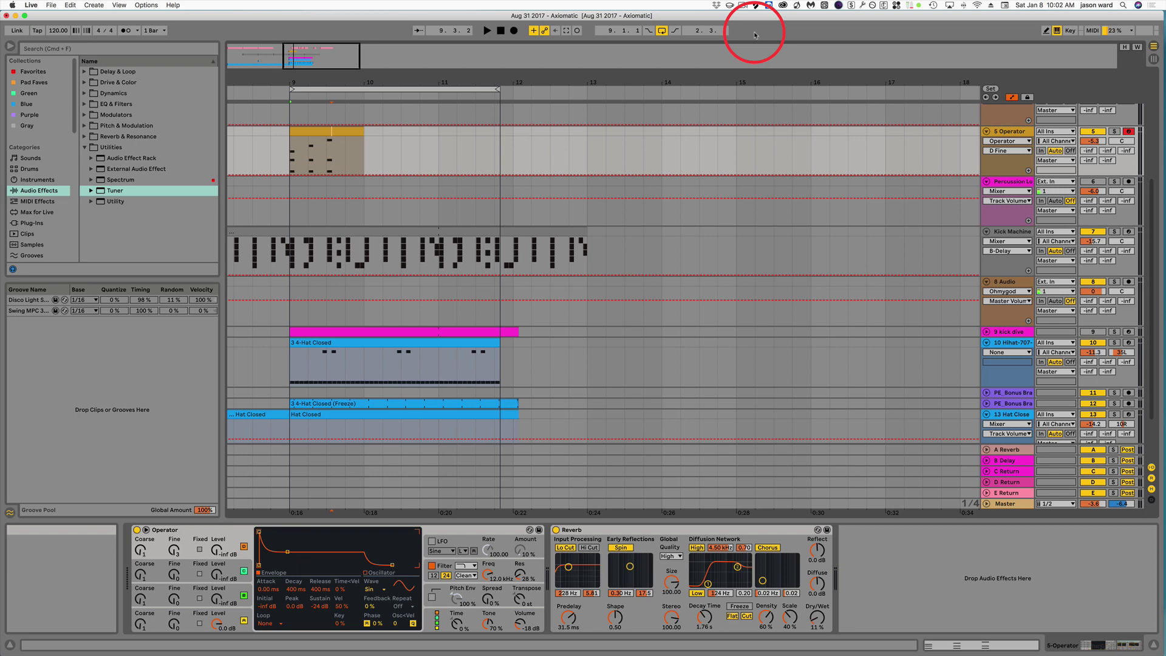
pyautogui.click(1092, 31)
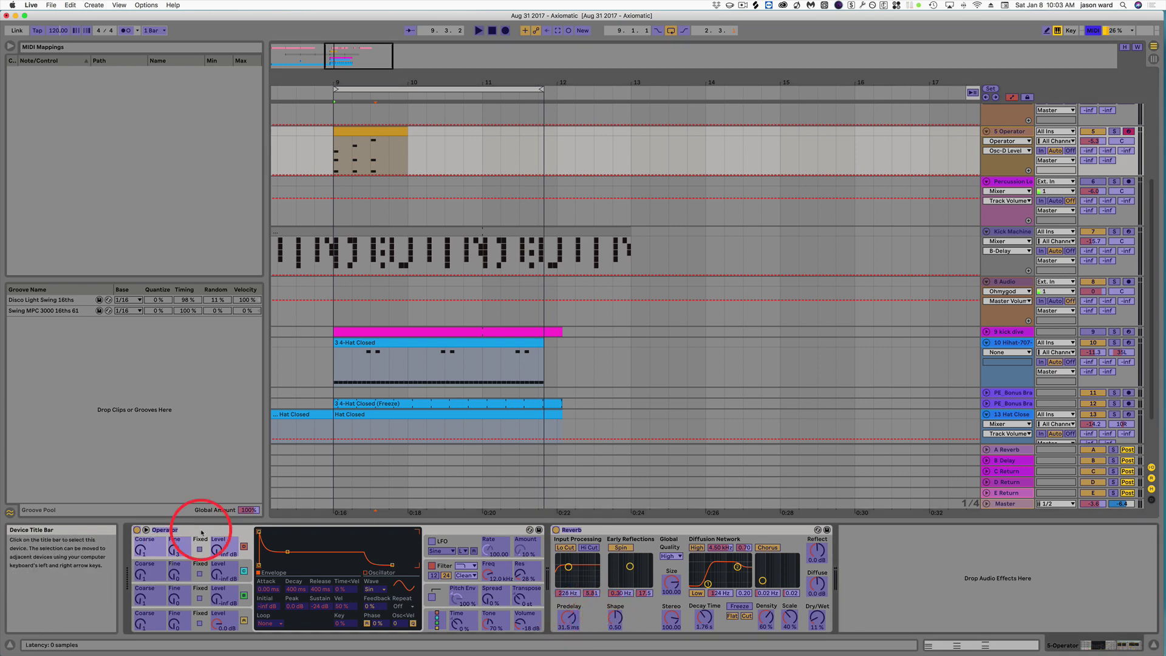
pyautogui.click(220, 549)
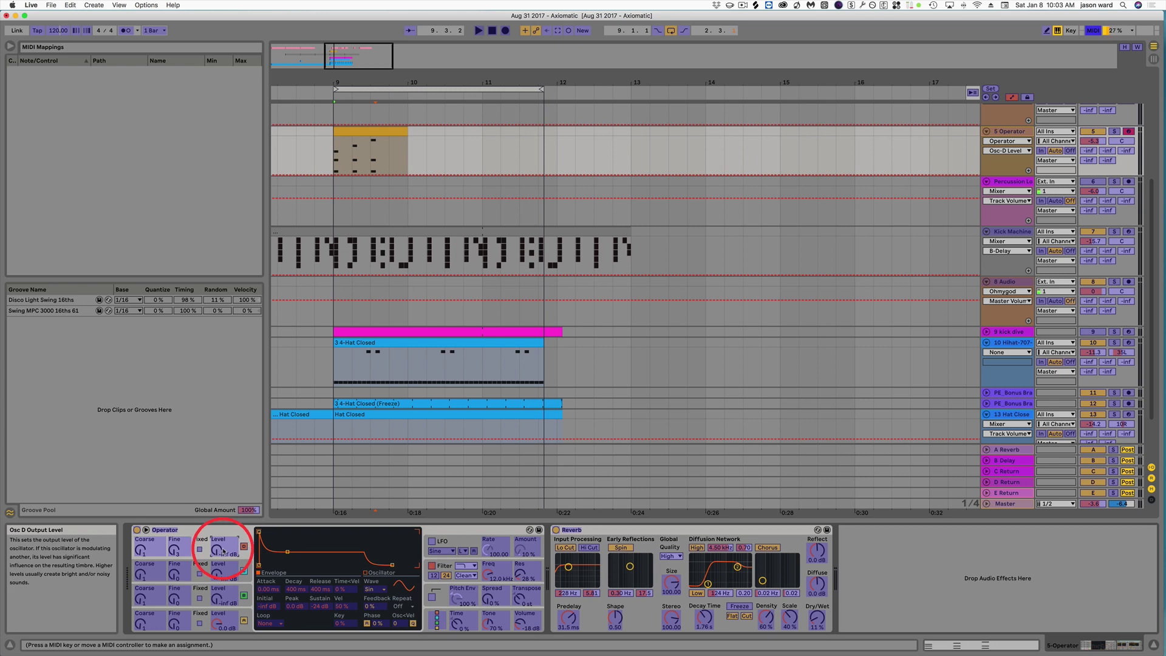
pyautogui.click(1093, 31)
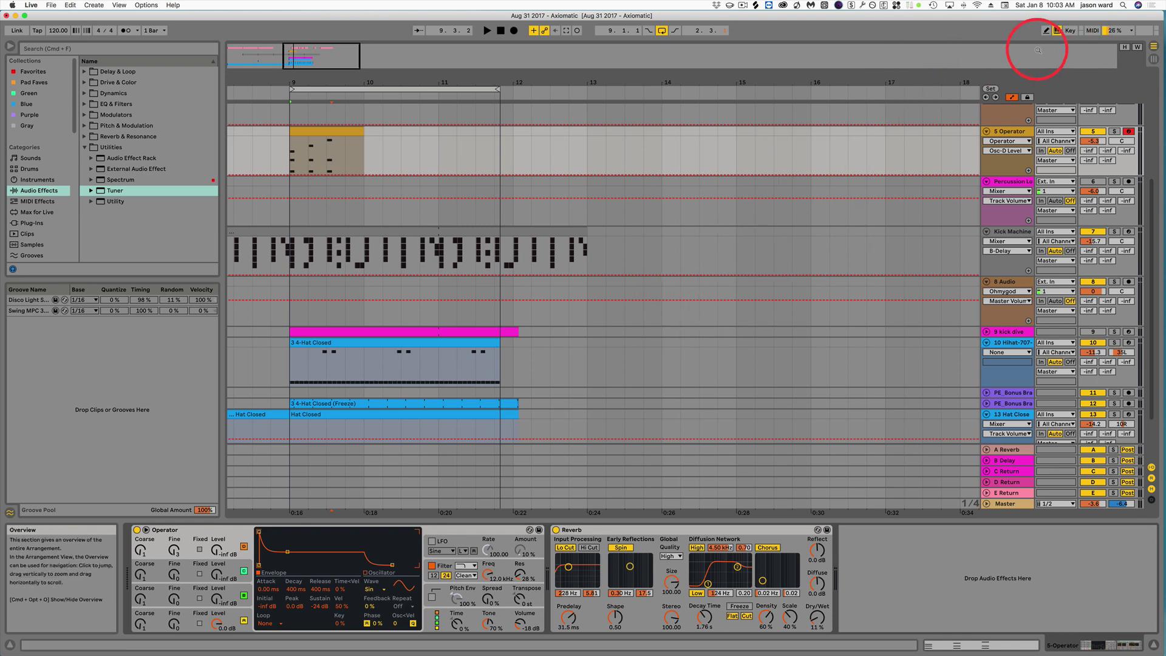
# Map computer key 1 to the Operator device's on/off activator and leave key mapping mode.
pyautogui.click(1072, 34)
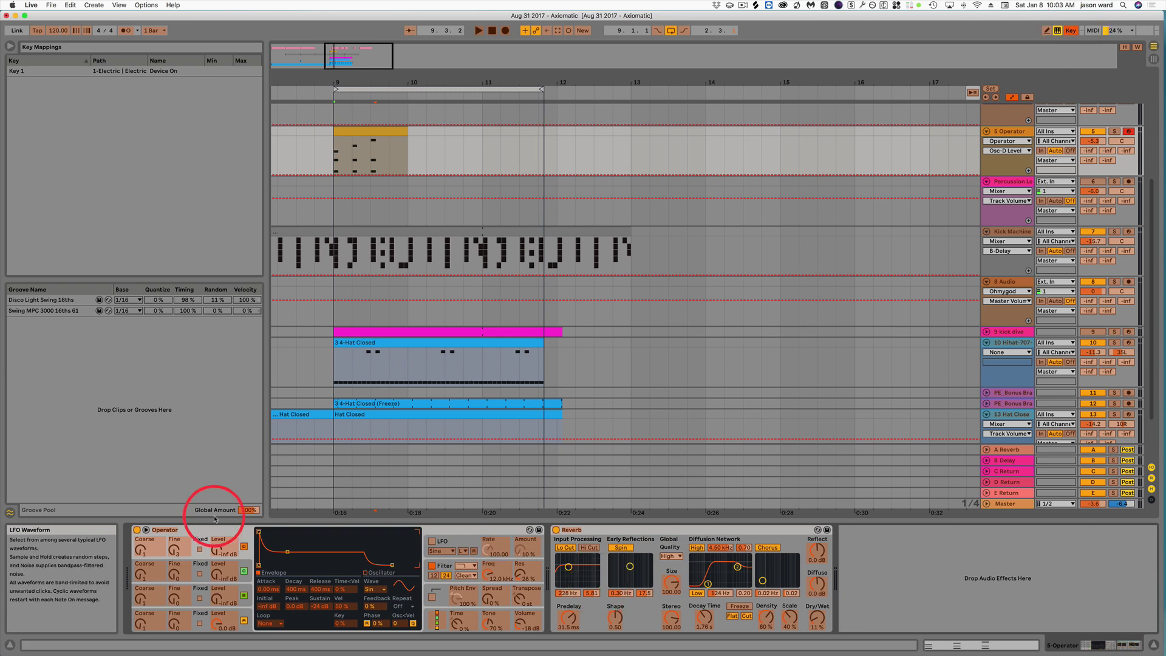
pyautogui.click(138, 530)
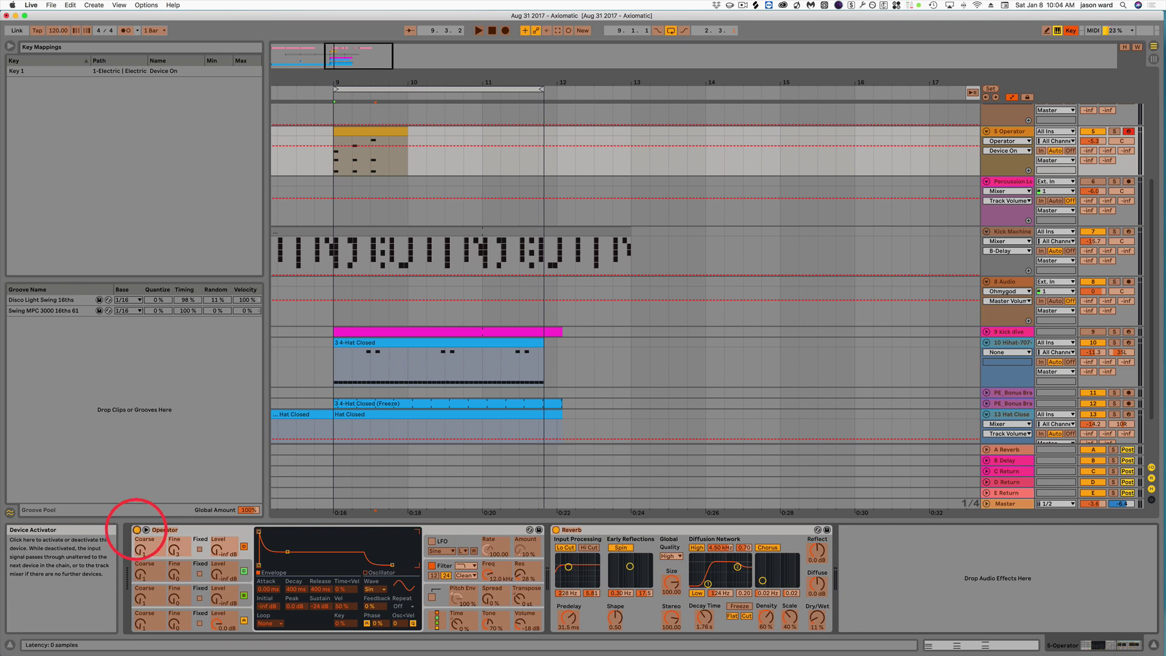
pyautogui.press('1')
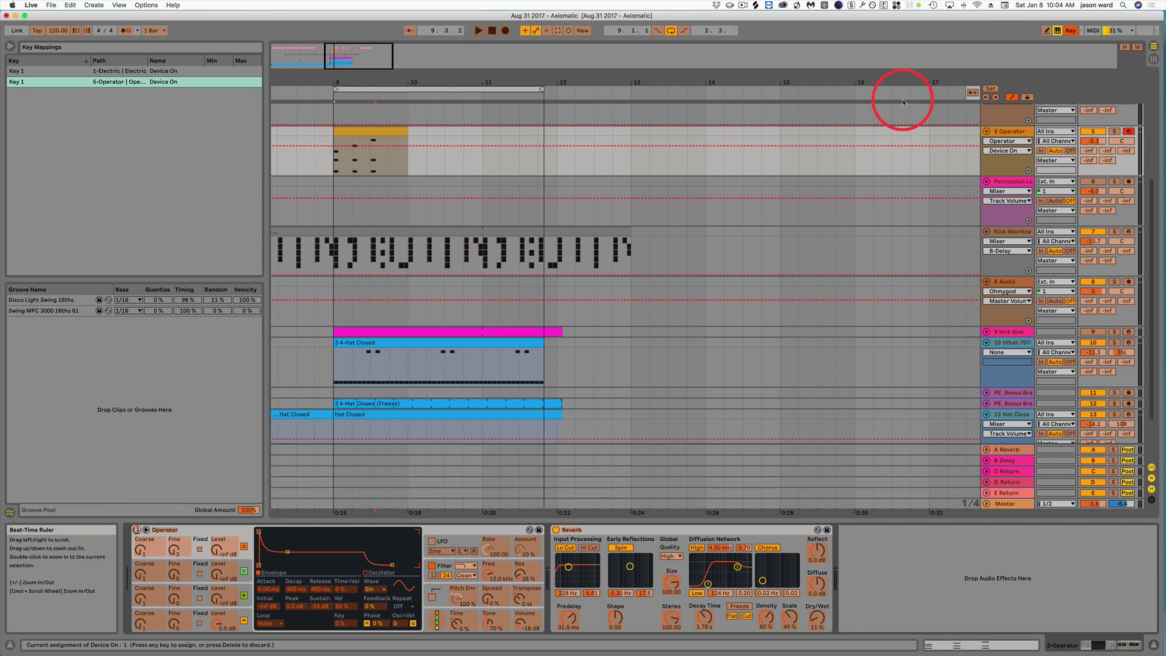
pyautogui.click(1069, 30)
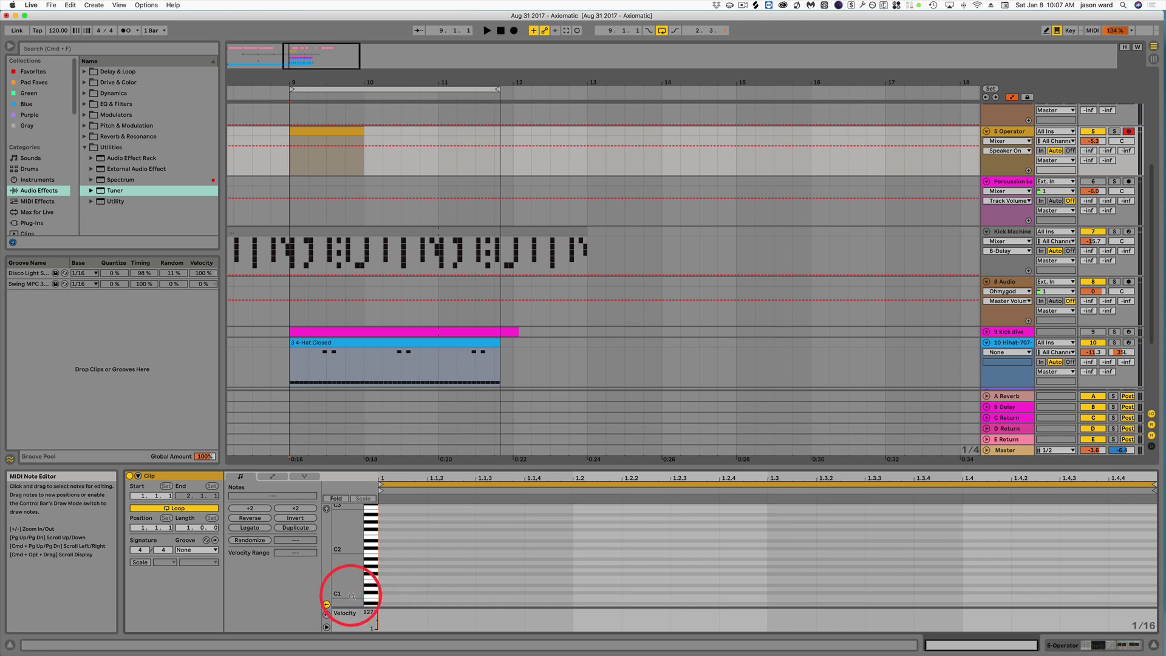
# Add sixteenth notes C1, D1, E1, F1, G1, A1 and B1 at 1.1.1 in the empty Operator clip.
pyautogui.click(390, 596)
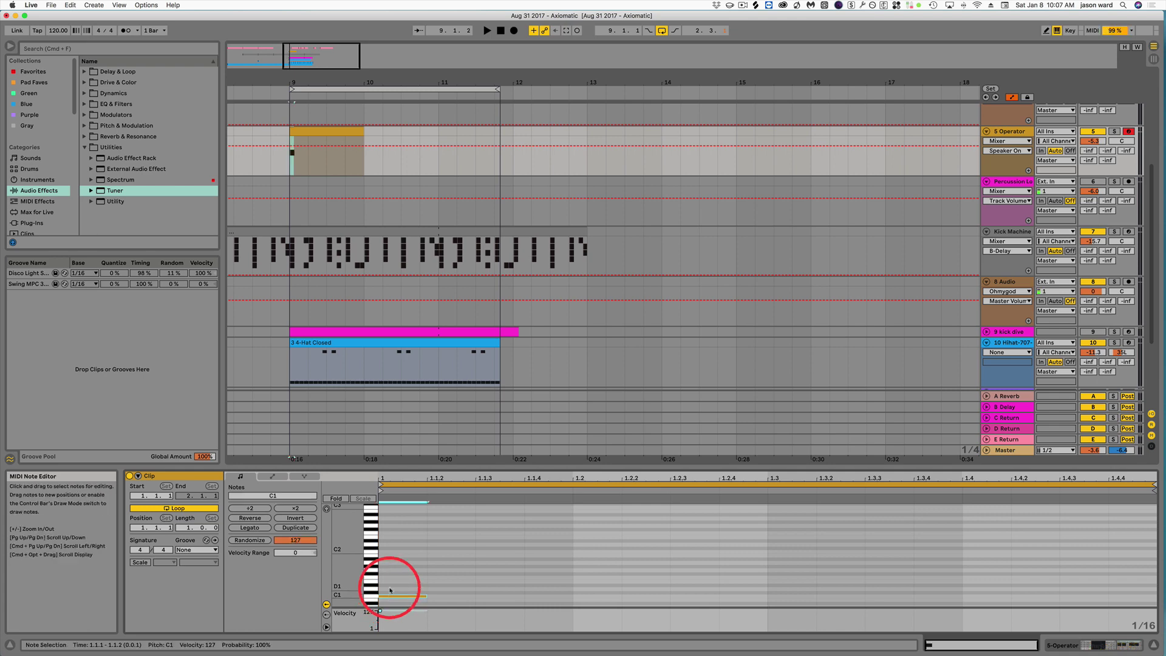
pyautogui.click(392, 587)
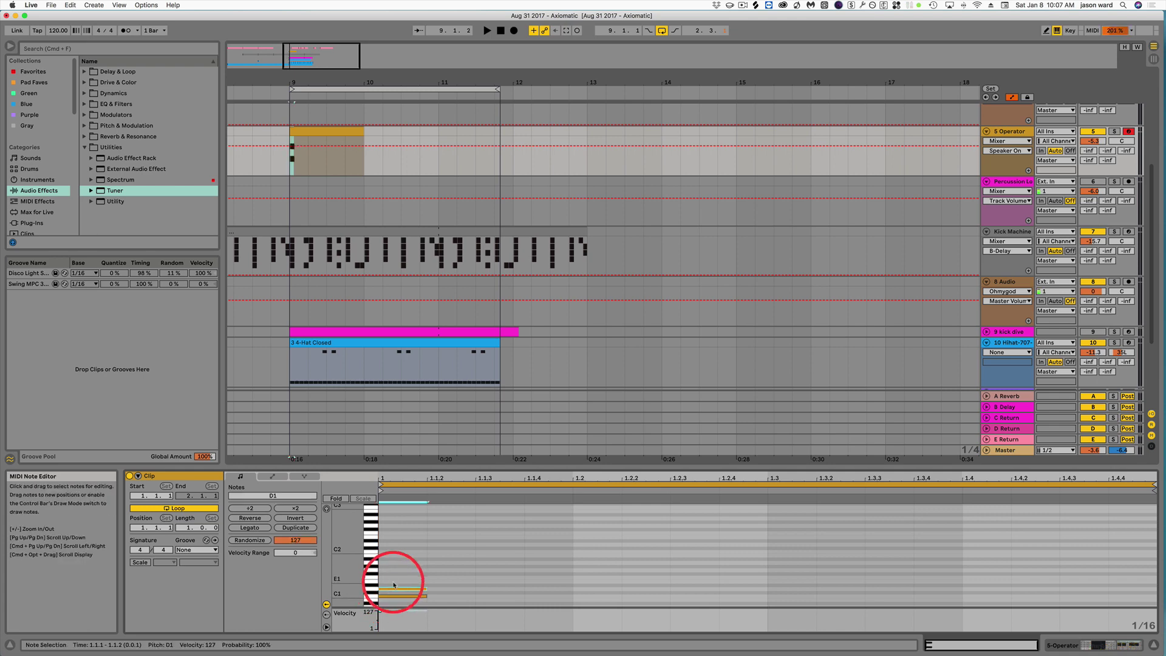
pyautogui.click(394, 582)
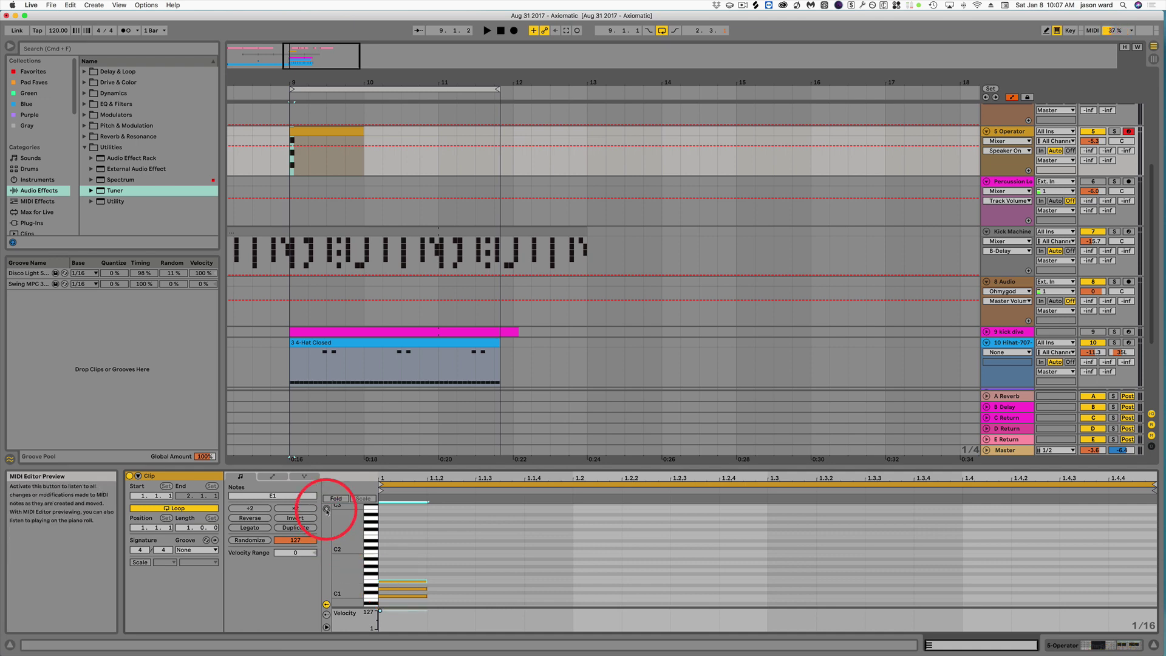
pyautogui.click(392, 576)
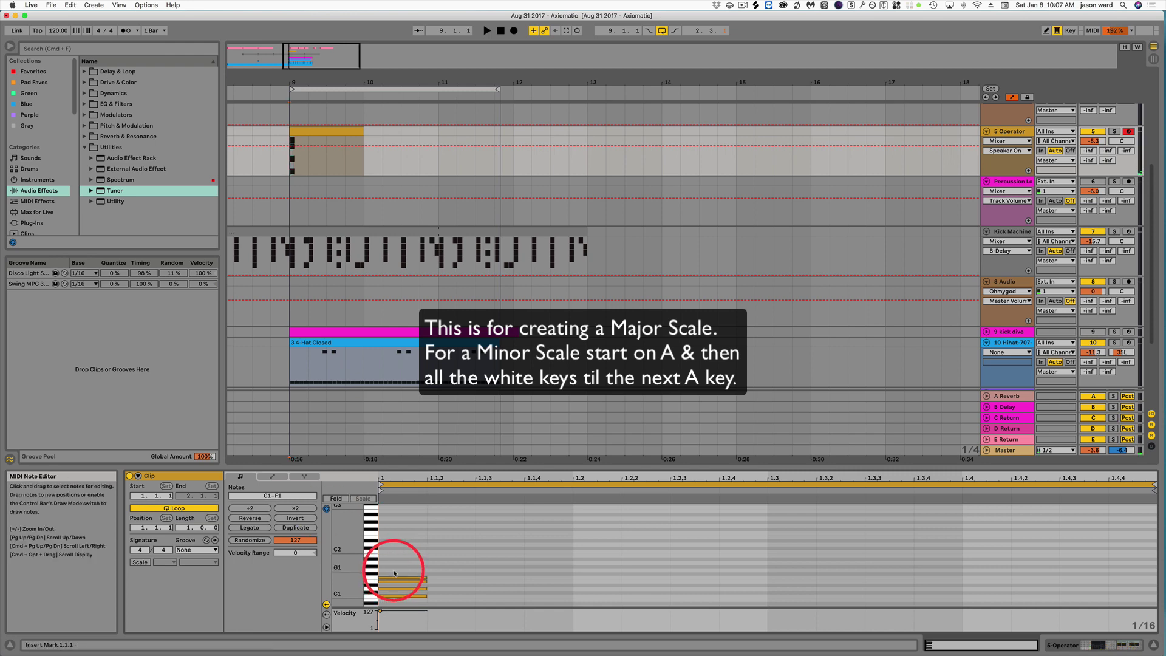
pyautogui.click(394, 565)
pyautogui.click(394, 564)
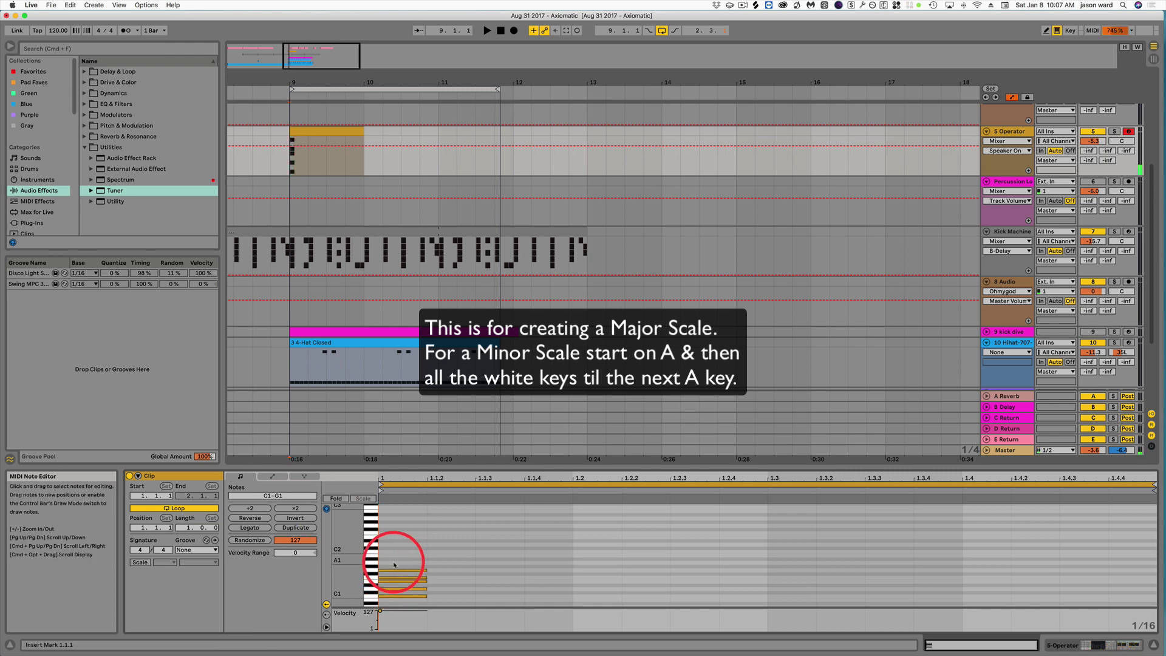
pyautogui.click(395, 562)
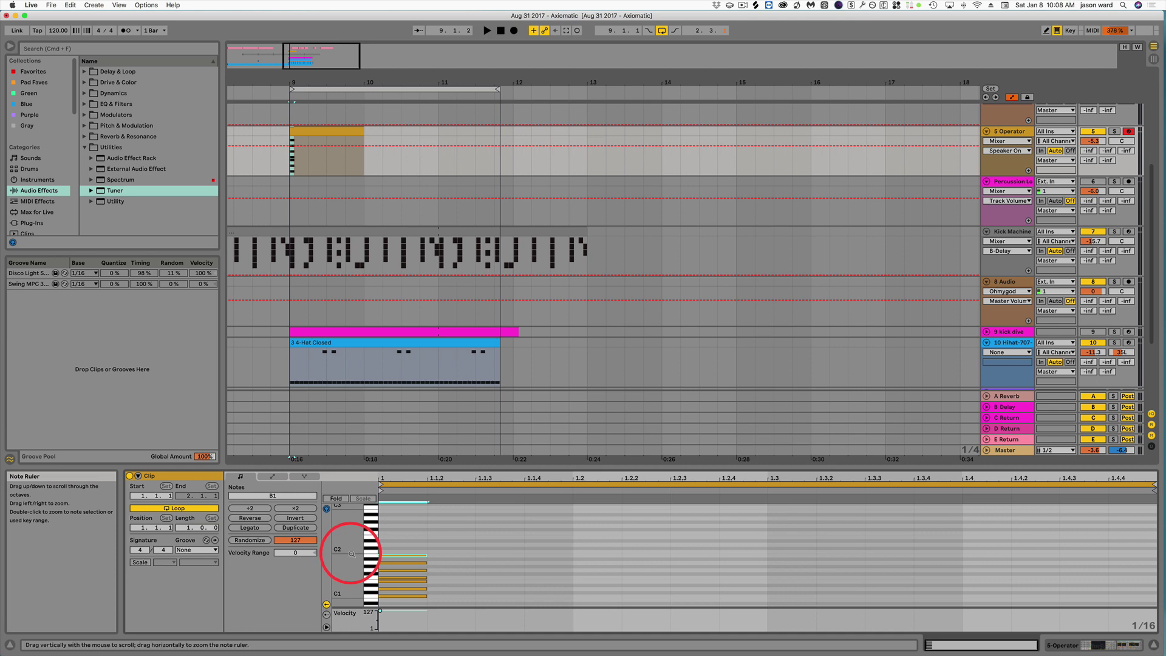
# Select the C1 to B1 scale notes and copy them one octave higher to C2–B2.
pyautogui.moveTo(351, 553); pyautogui.dragTo(352, 553)
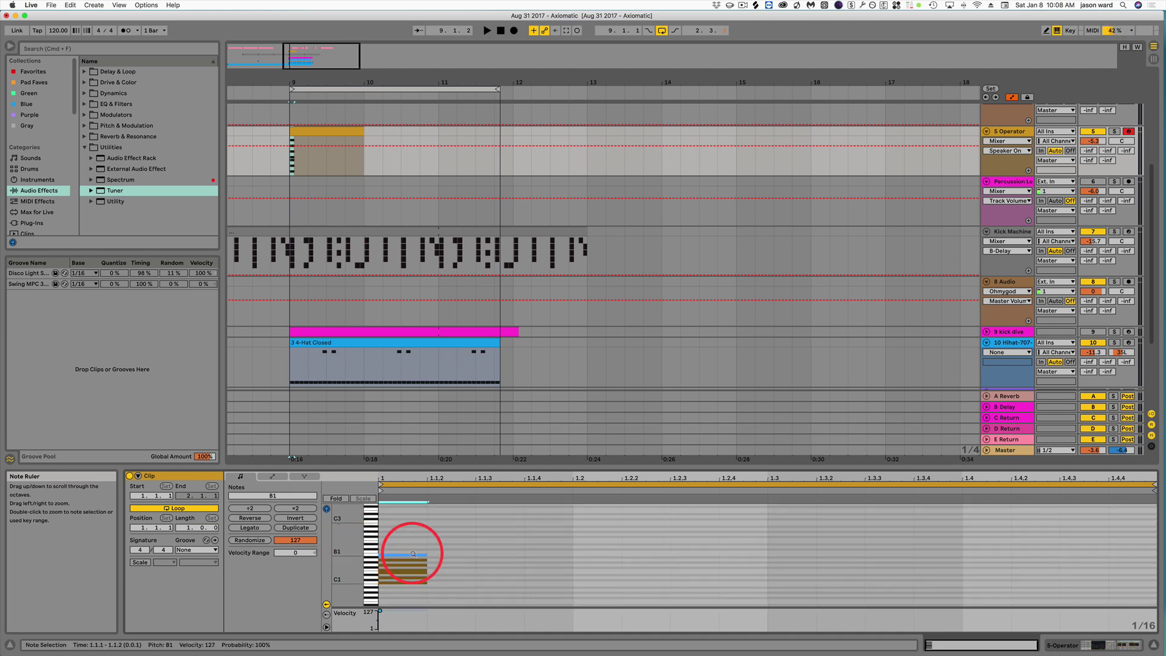
pyautogui.moveTo(433, 553); pyautogui.dragTo(348, 570)
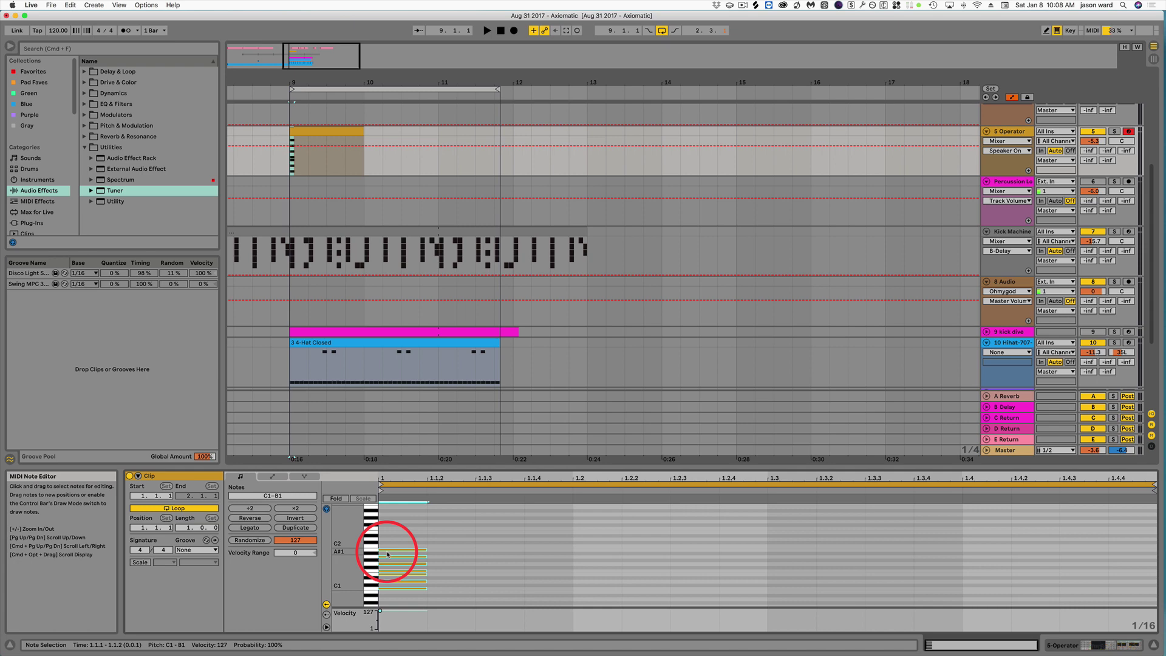
pyautogui.press('alt')
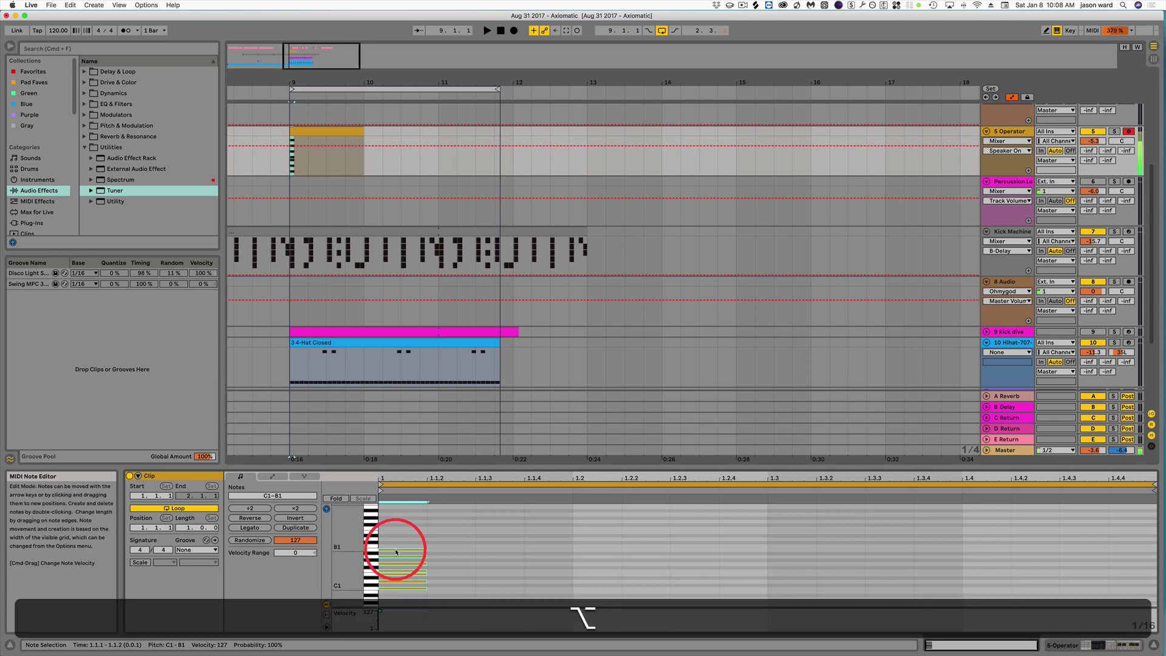
pyautogui.moveTo(396, 552); pyautogui.dragTo(401, 519)
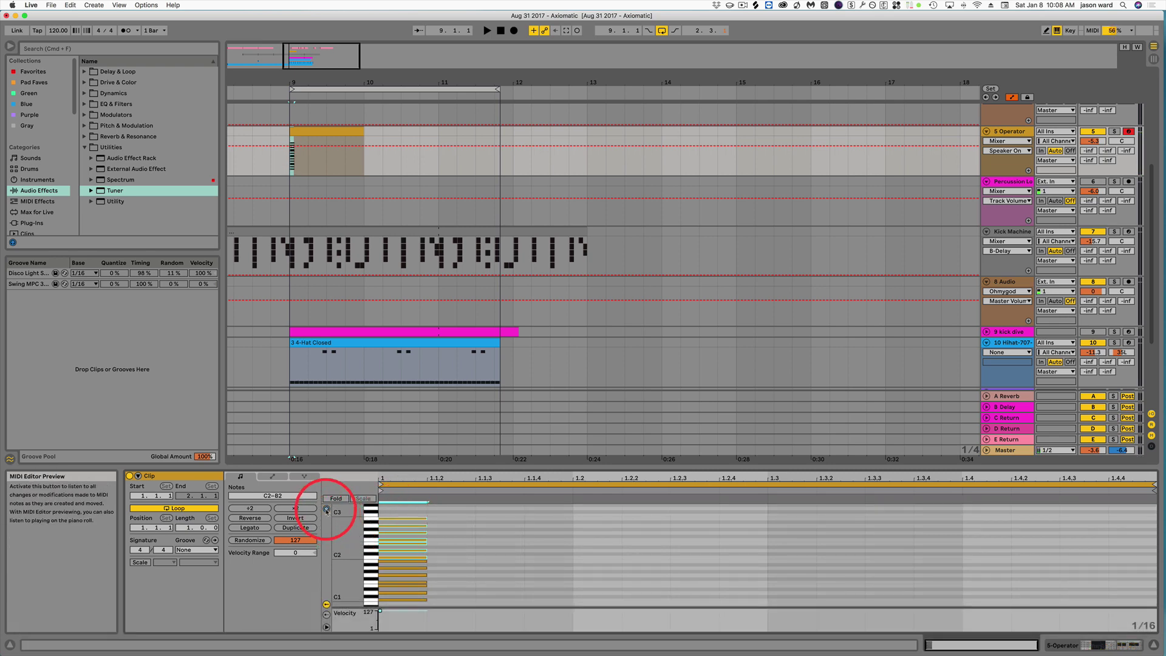
# Keep copying the scale notes upward by octaves until they extend through C4–B4.
pyautogui.scroll(1, 465, 541)
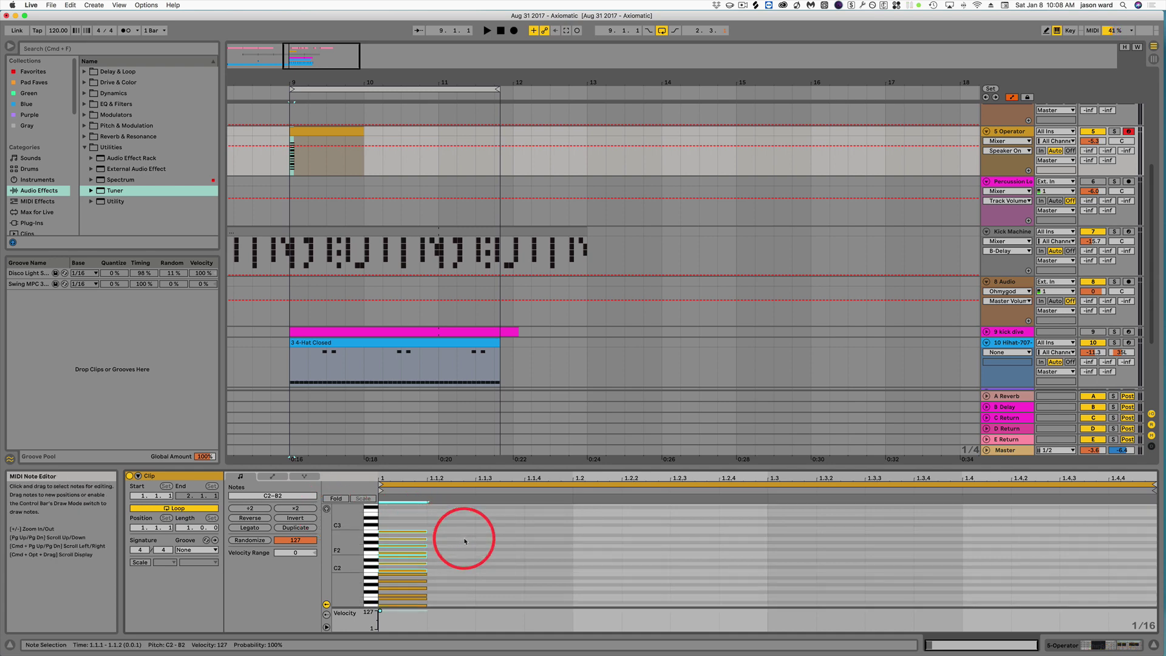
pyautogui.scroll(2, 465, 541)
pyautogui.press('alt')
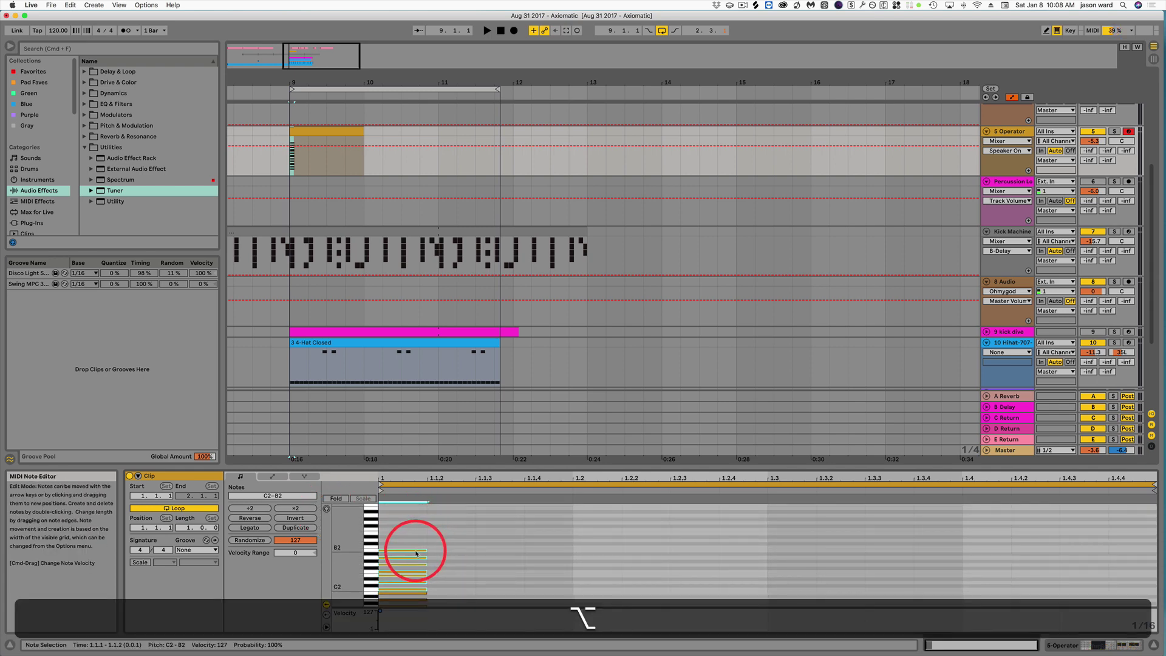
pyautogui.moveTo(414, 552); pyautogui.dragTo(446, 525)
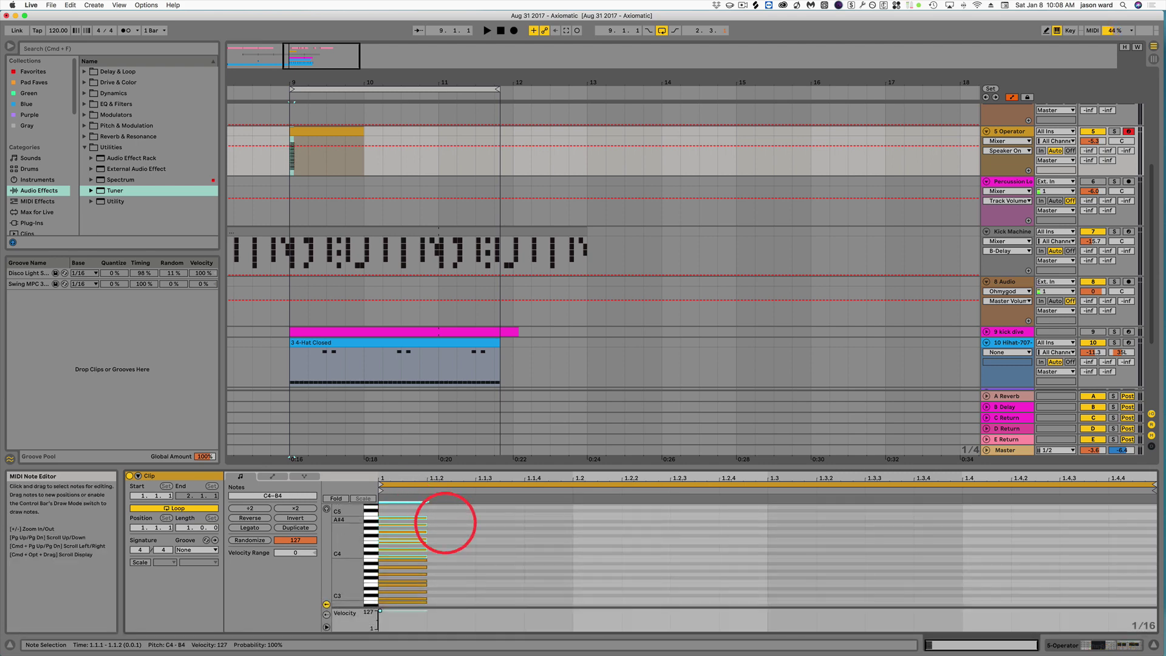
# Select all scale notes, transpose them up two semitones to start on D1, and return them to C1–B4.
pyautogui.scroll(-4, 463, 560)
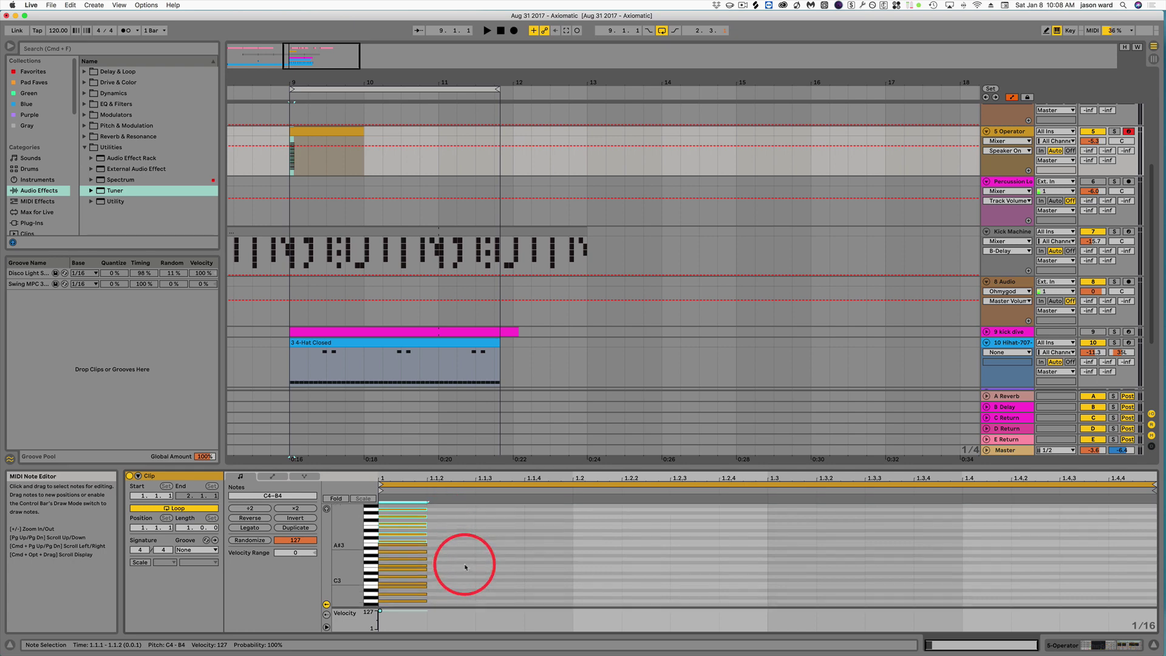
pyautogui.scroll(-6, 464, 567)
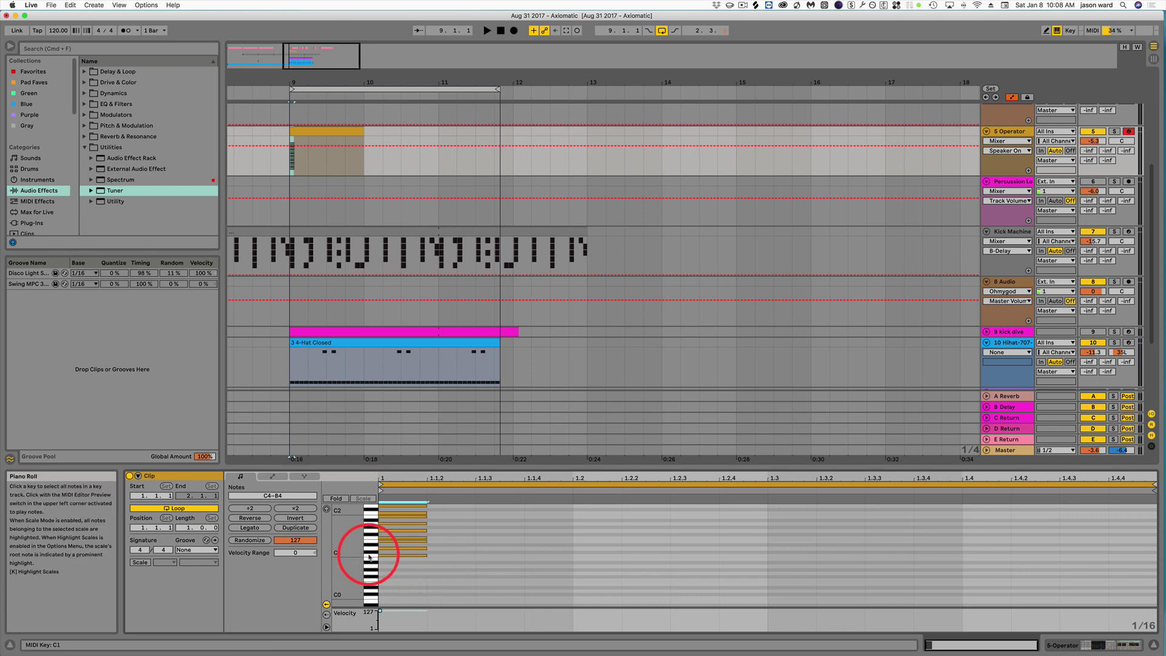
pyautogui.click(407, 569)
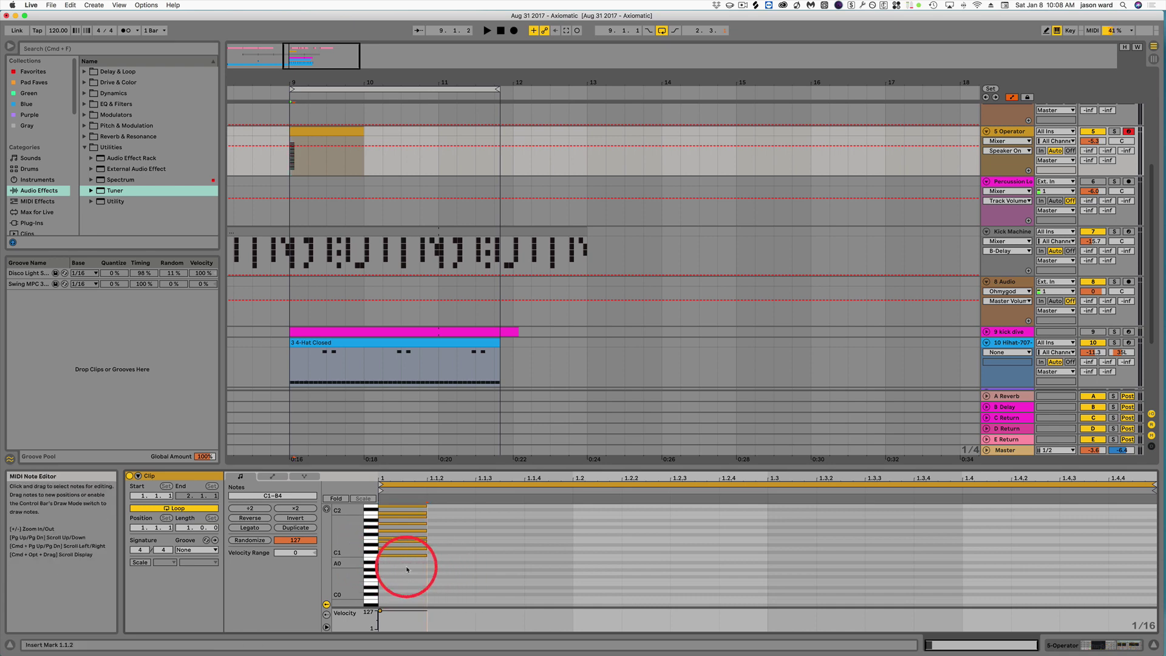
pyautogui.press('super+a')
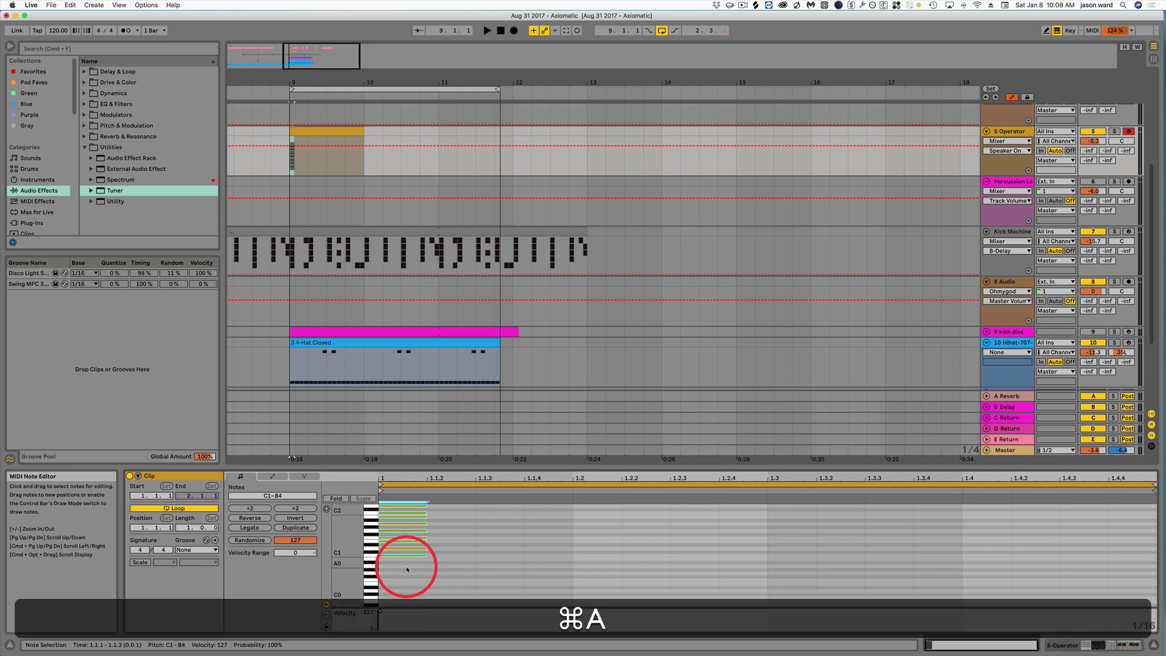
pyautogui.press('Up')
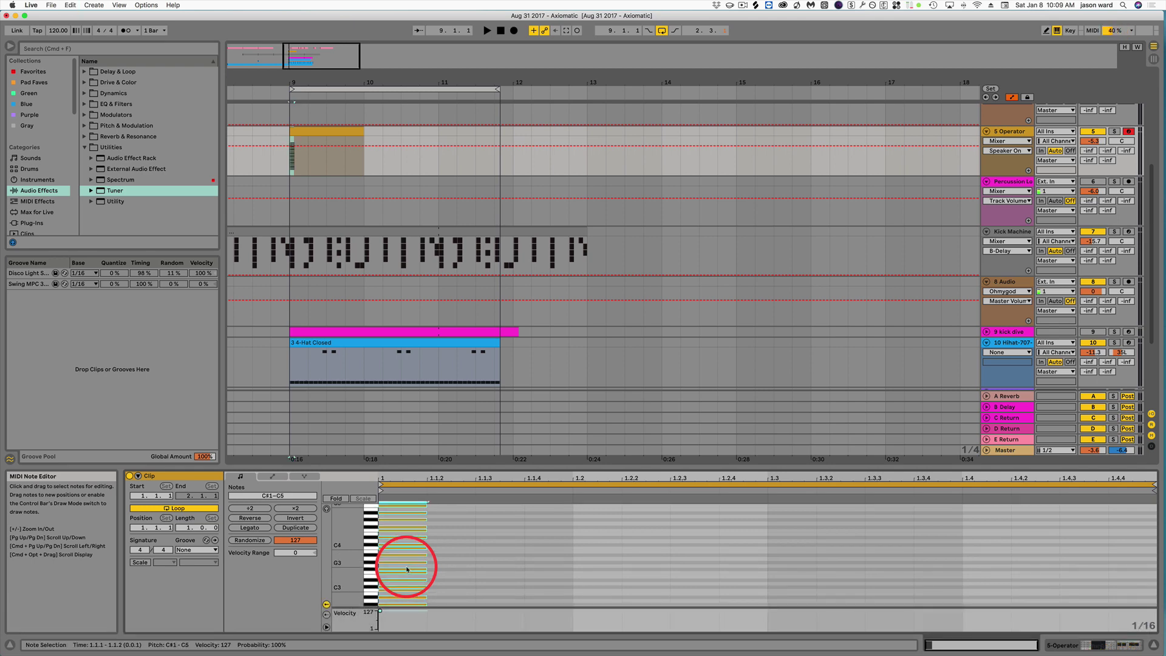
pyautogui.scroll(-5, 458, 573)
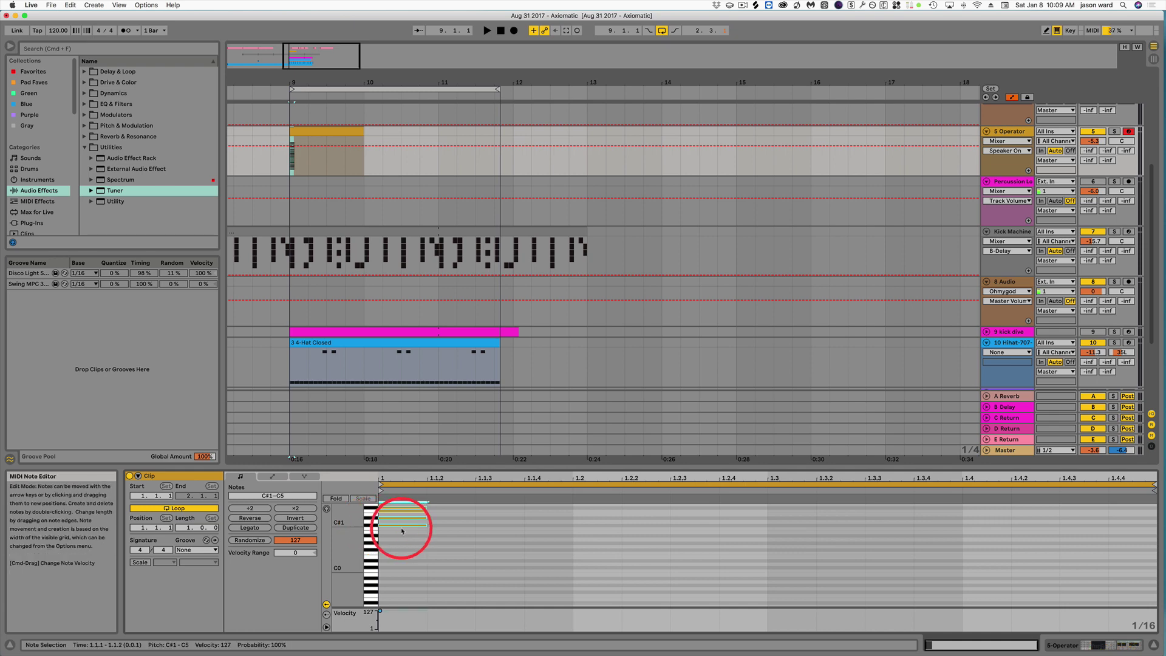
pyautogui.press('Up')
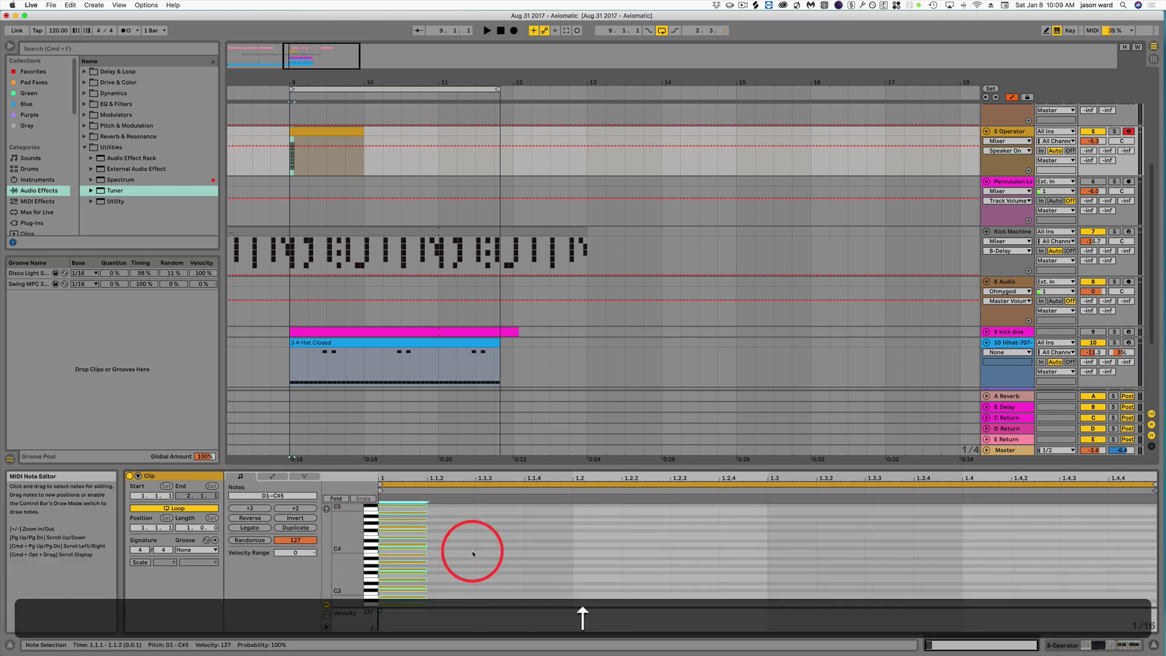
pyautogui.press('Down')
pyautogui.press('Down')
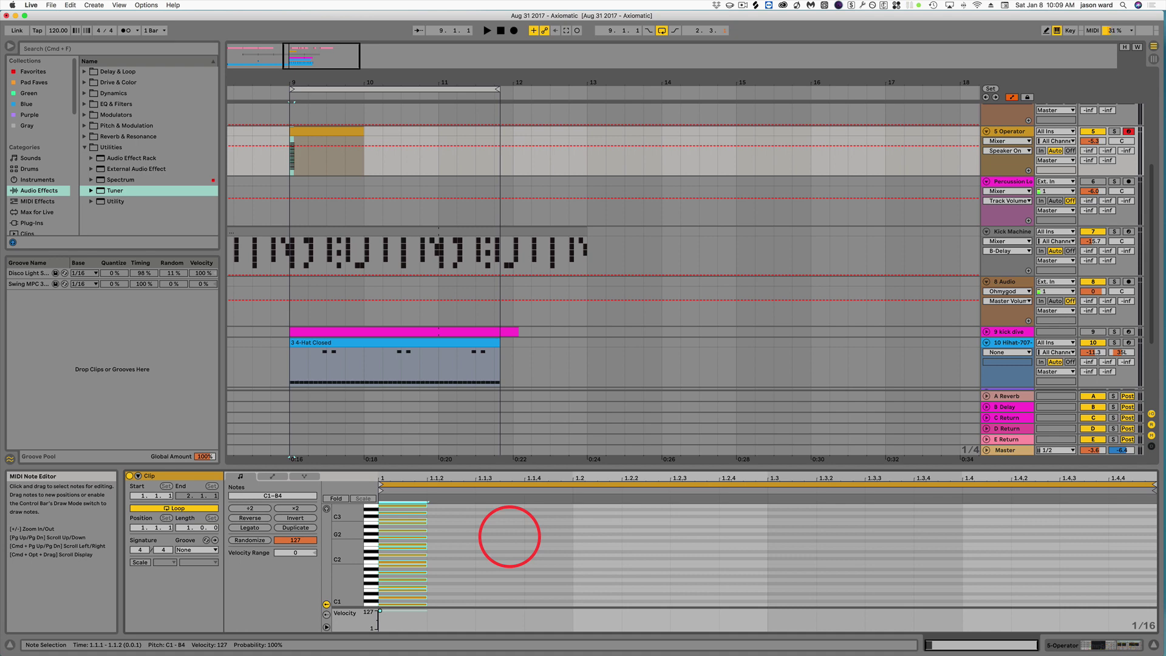
# Move all scale notes one sixteenth earlier, ahead of the clip start at 1.1.1, and fold the note editor.
pyautogui.press('super+a')
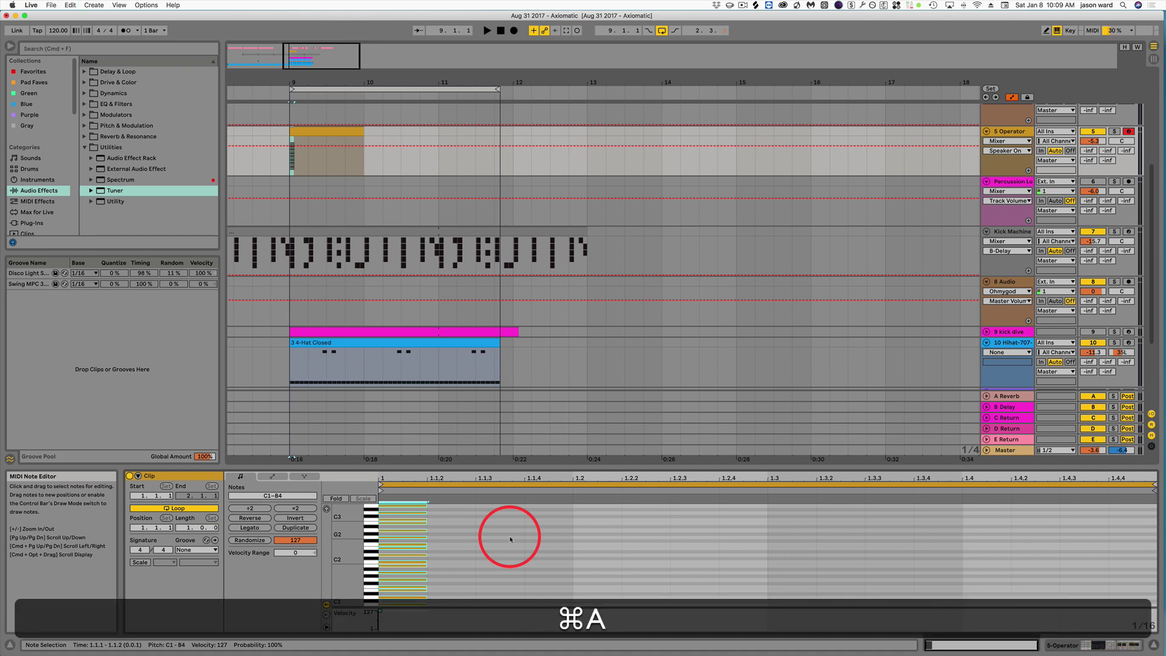
pyautogui.press('Left')
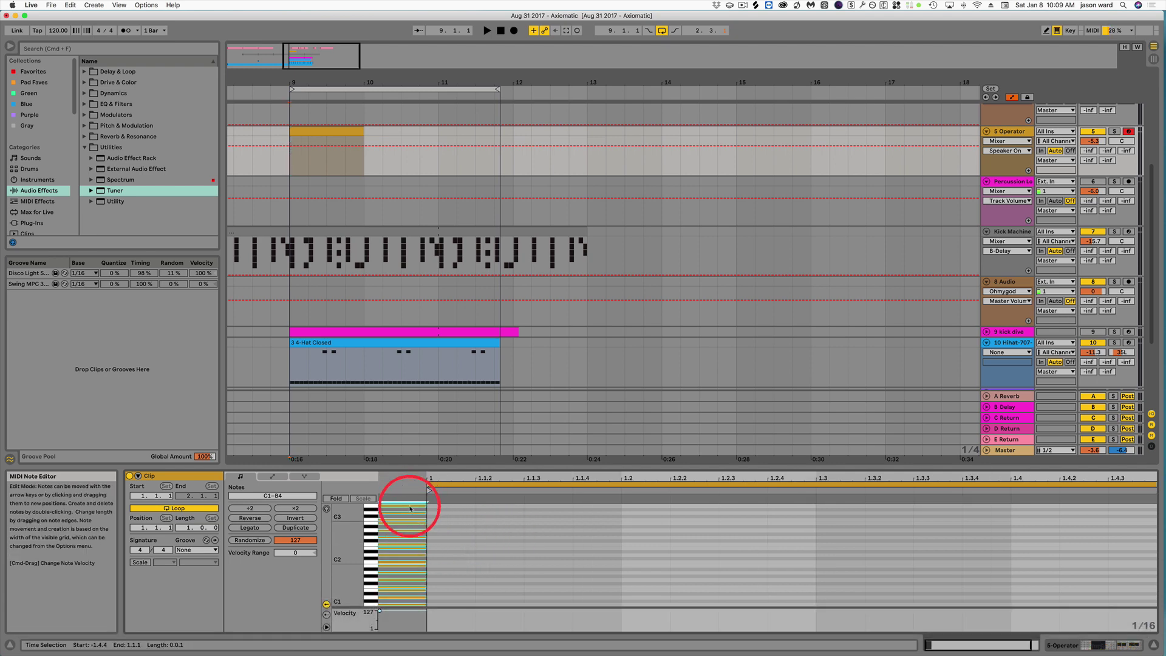
pyautogui.click(336, 497)
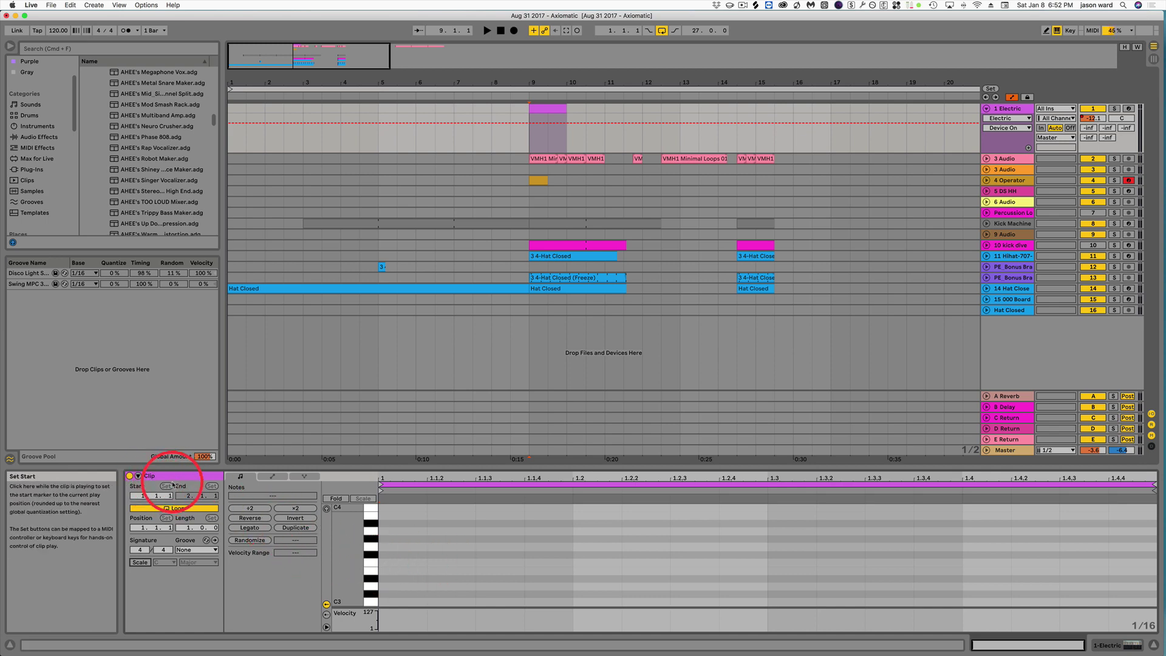
# Enable the scale setting for the 1 Electric track's empty clip and set it to E Minor.
pyautogui.click(139, 564)
pyautogui.click(162, 562)
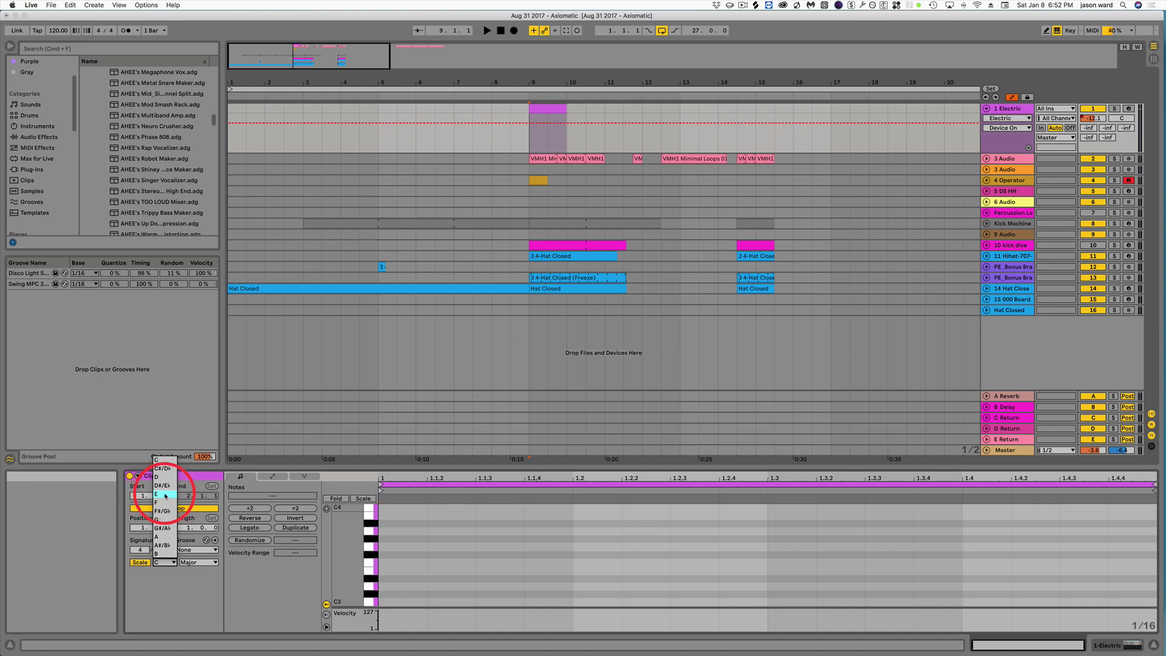
pyautogui.click(165, 496)
pyautogui.click(198, 562)
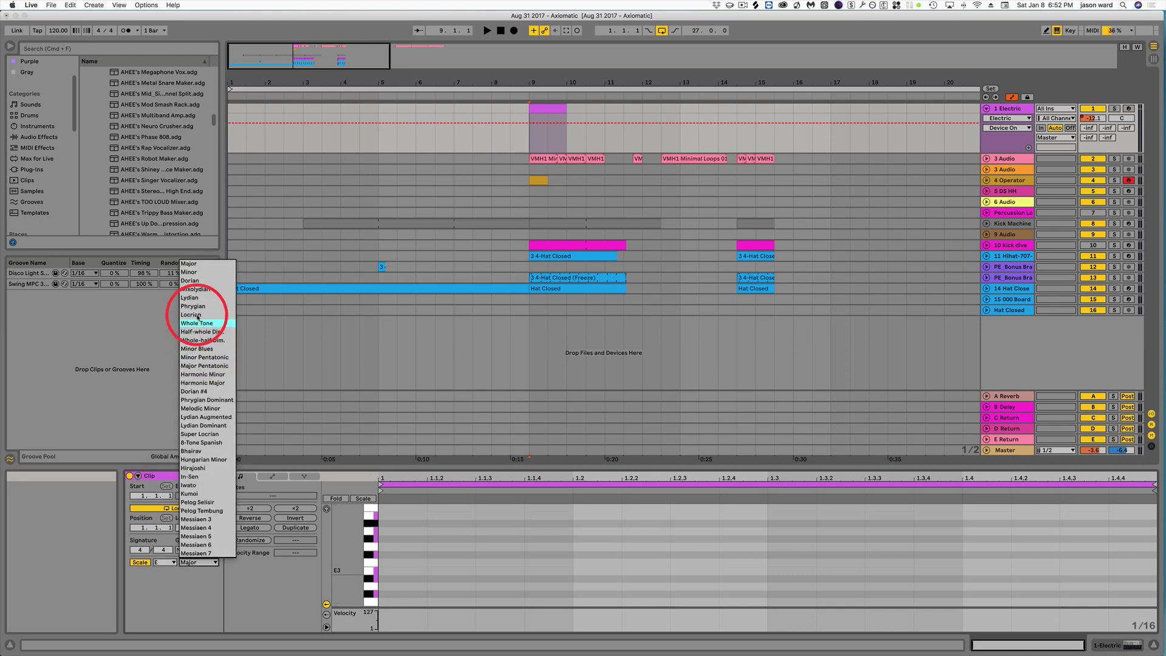
pyautogui.click(195, 273)
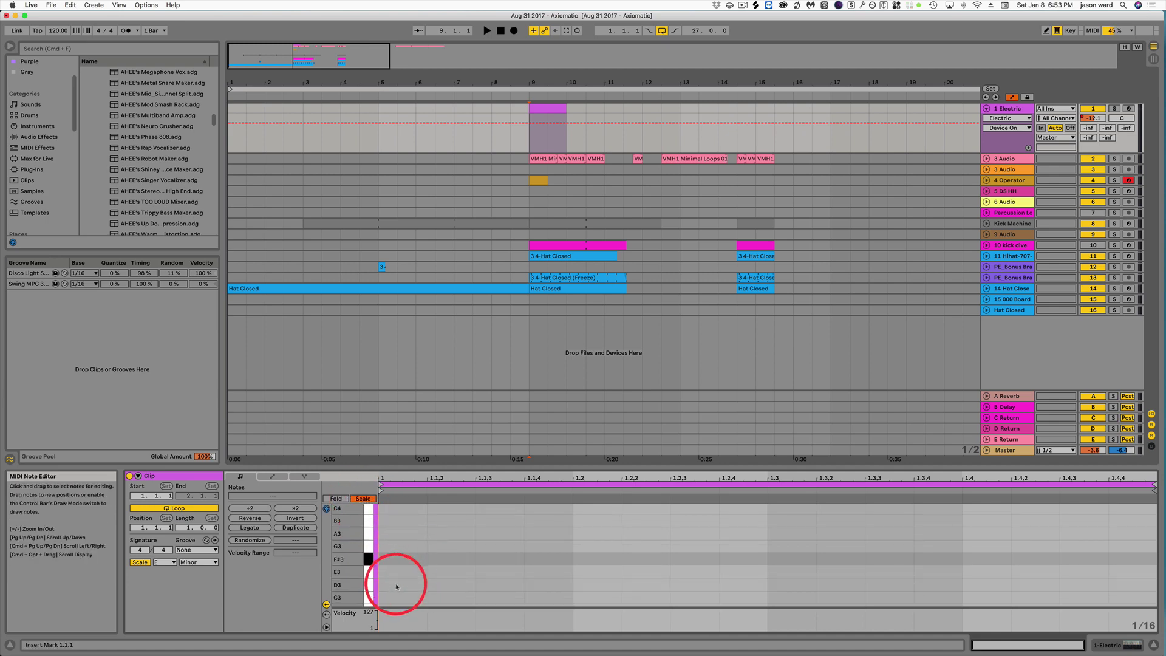
pyautogui.doubleClick(396, 586)
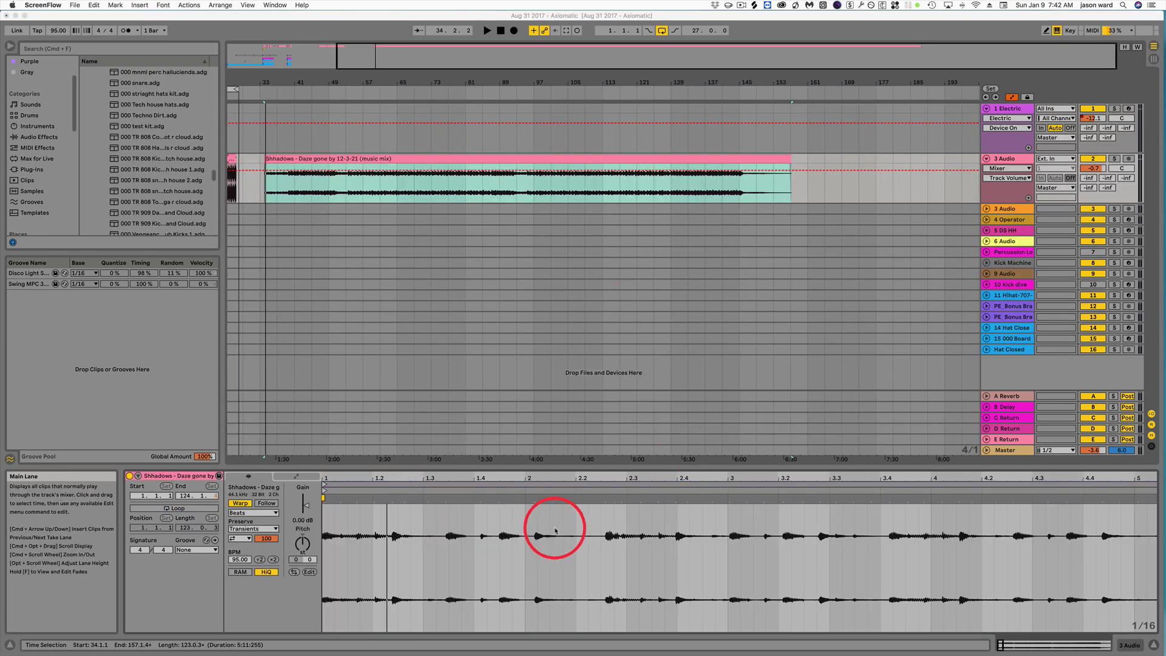
# Play the opening of the 3 Audio track's music-mix clip and add a warp marker on the transient just after 2.2.3.
pyautogui.moveTo(361, 476); pyautogui.dragTo(360, 476)
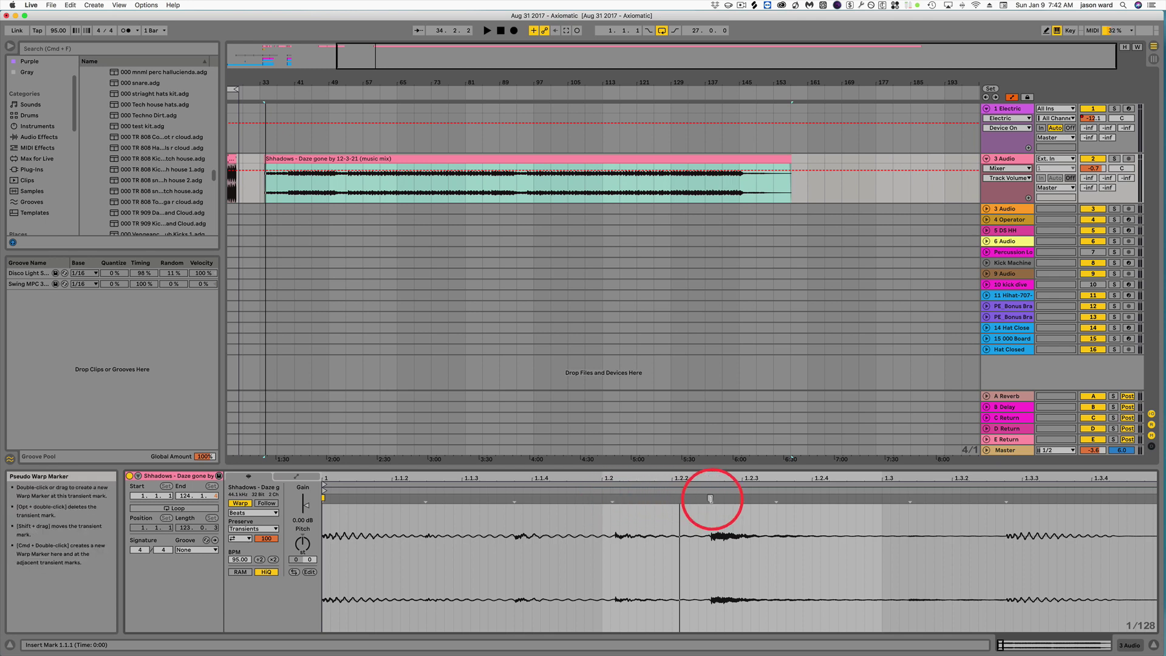
pyautogui.moveTo(795, 479); pyautogui.dragTo(795, 476)
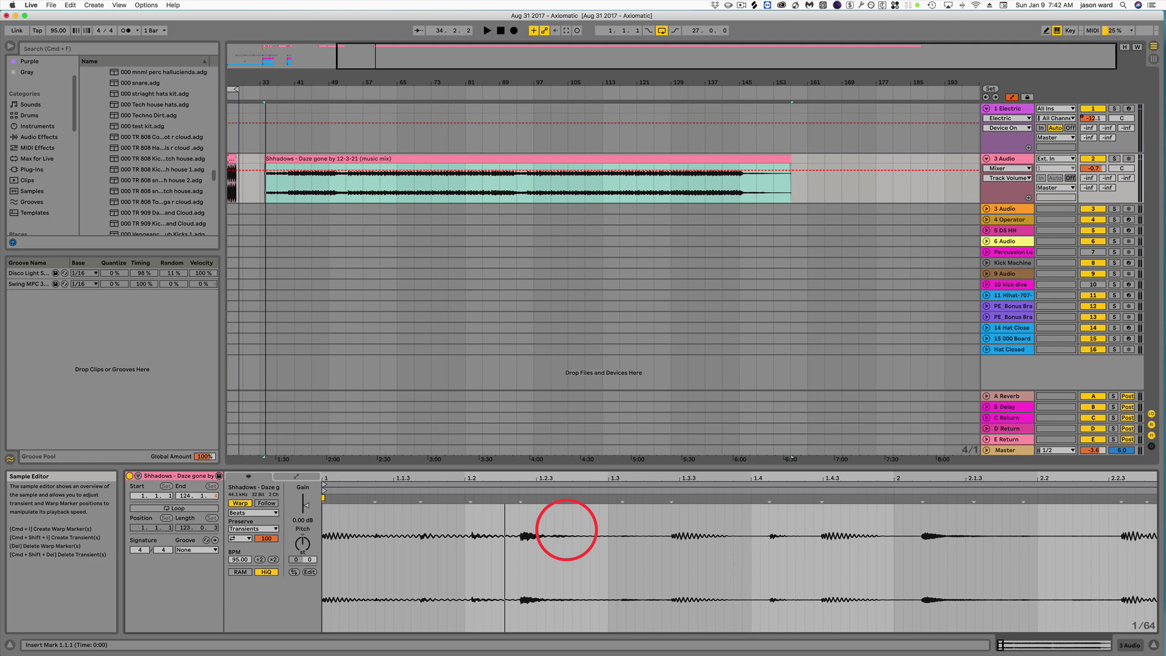
pyautogui.press('space')
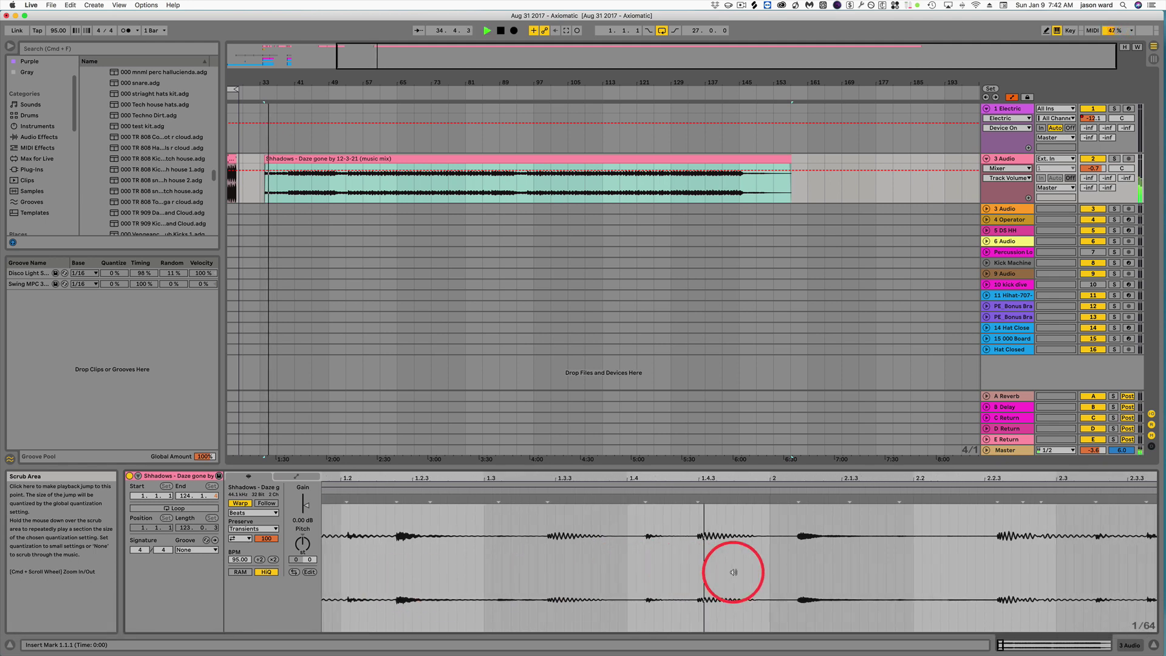
pyautogui.press('space')
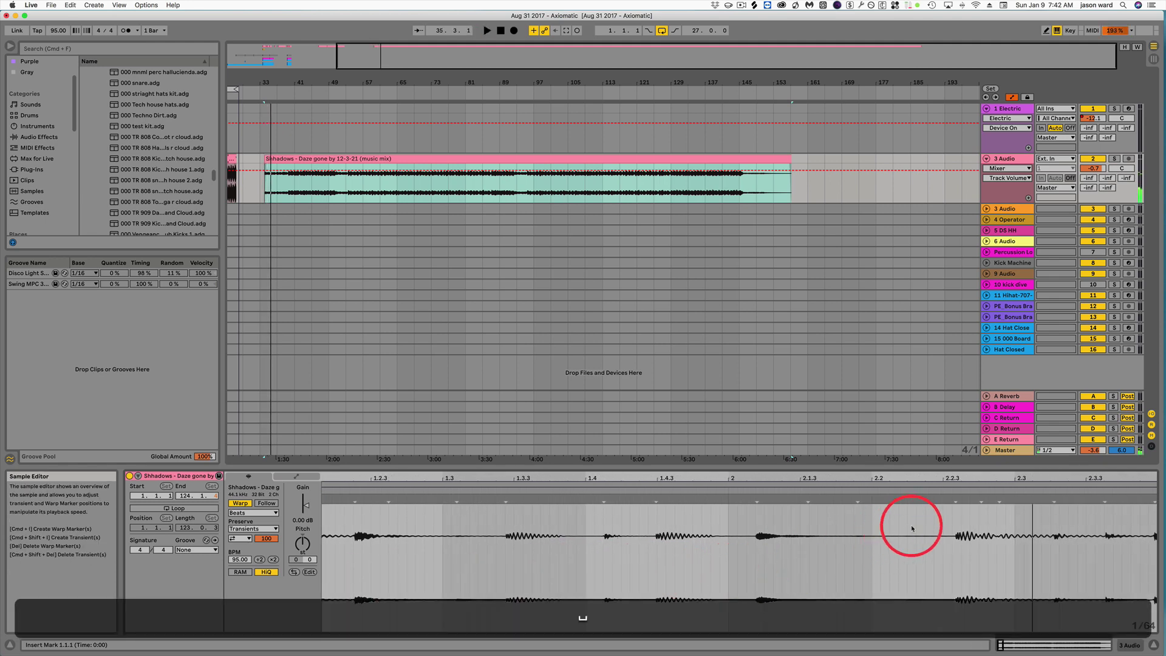
pyautogui.doubleClick(956, 501)
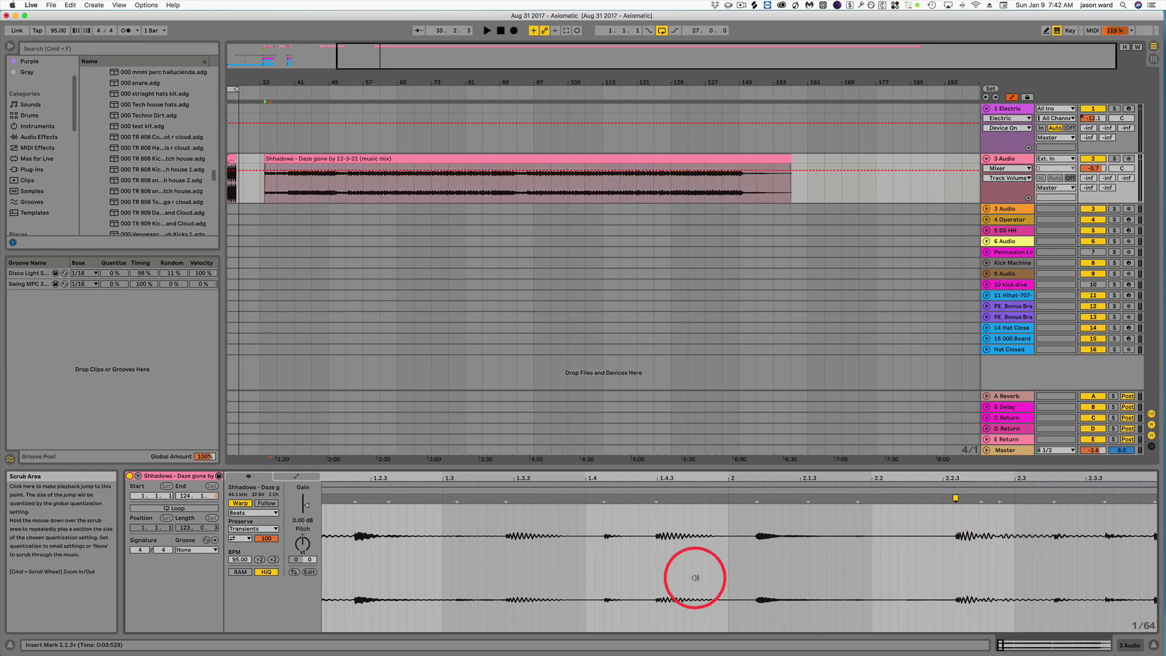
# Replay the lead-in to the new warp marker and move the marker back to the start of bar 2.
pyautogui.hscroll(-3, 696, 577)
pyautogui.hscroll(-2, 695, 578)
pyautogui.press('space')
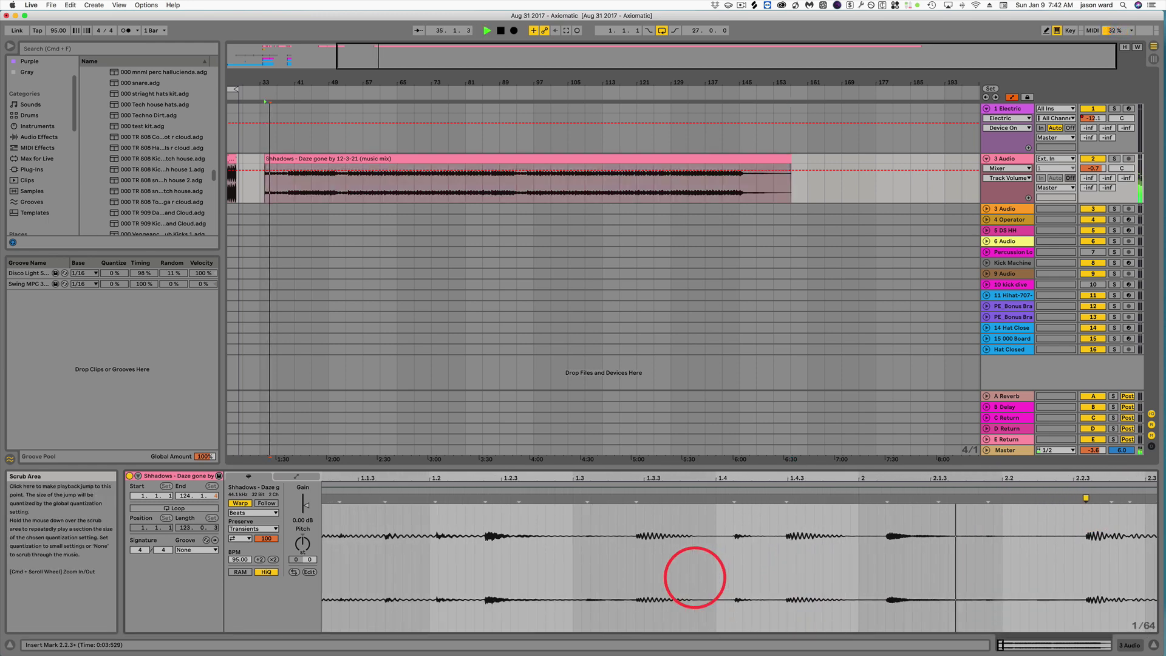
pyautogui.press('space')
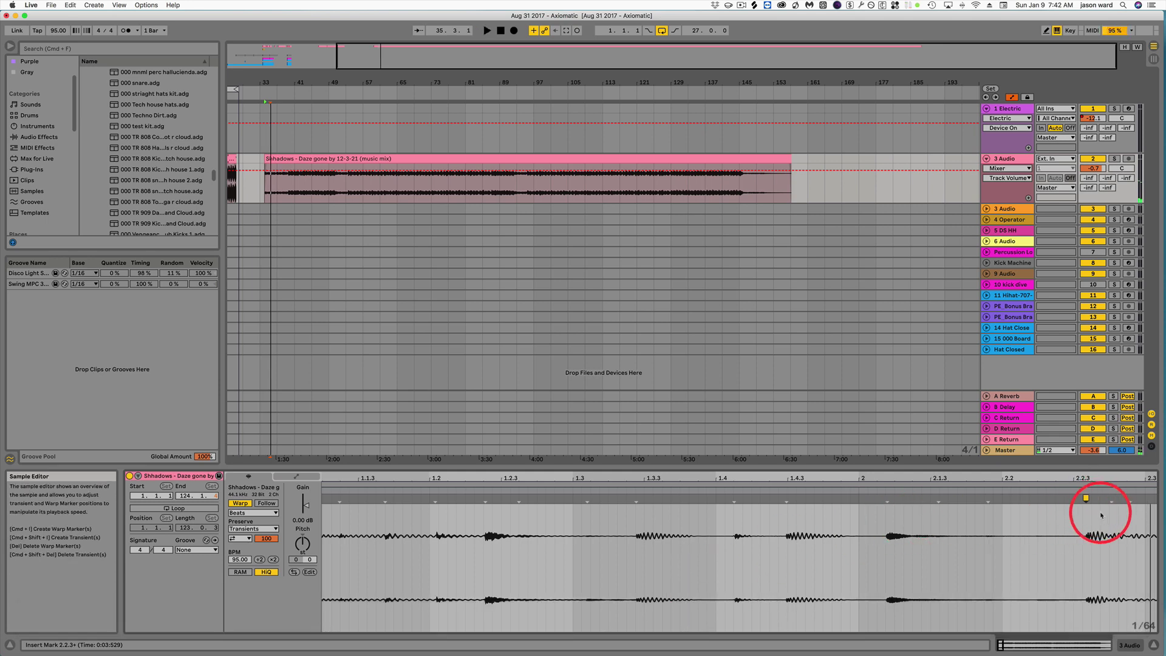
pyautogui.moveTo(1087, 499); pyautogui.dragTo(855, 508)
# Play on from bar 2 to find the next downbeat and warp the transient at 3.2.3 back to the start of bar 3.
pyautogui.hscroll(10, 858, 474)
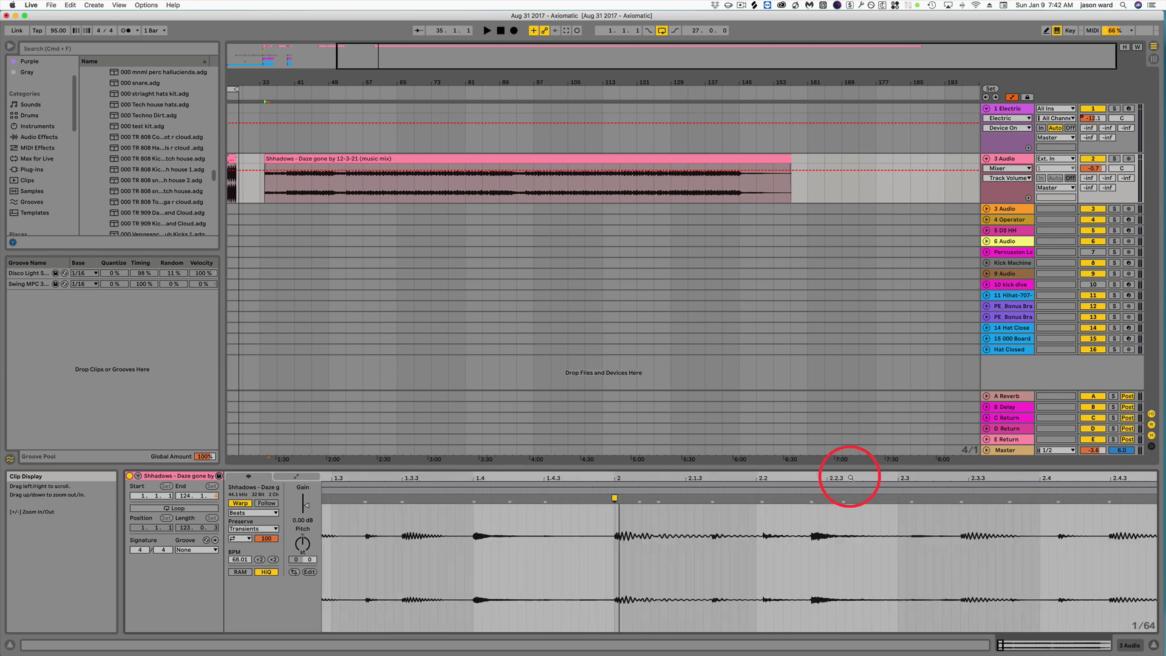
pyautogui.moveTo(863, 475); pyautogui.dragTo(863, 471)
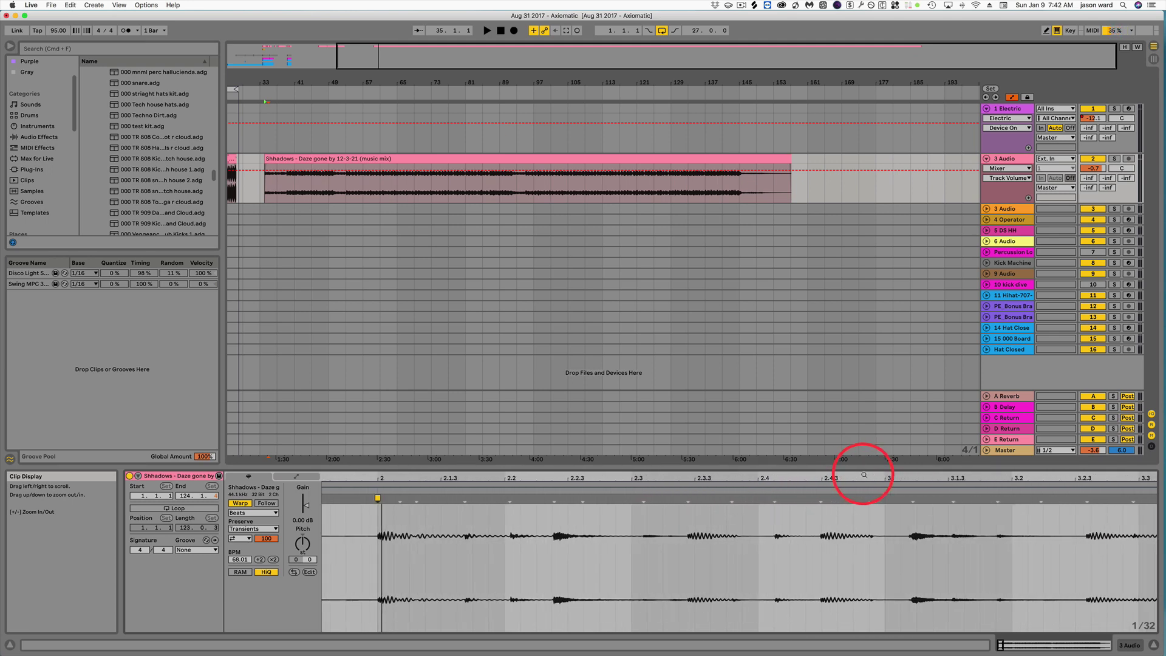
pyautogui.press('space')
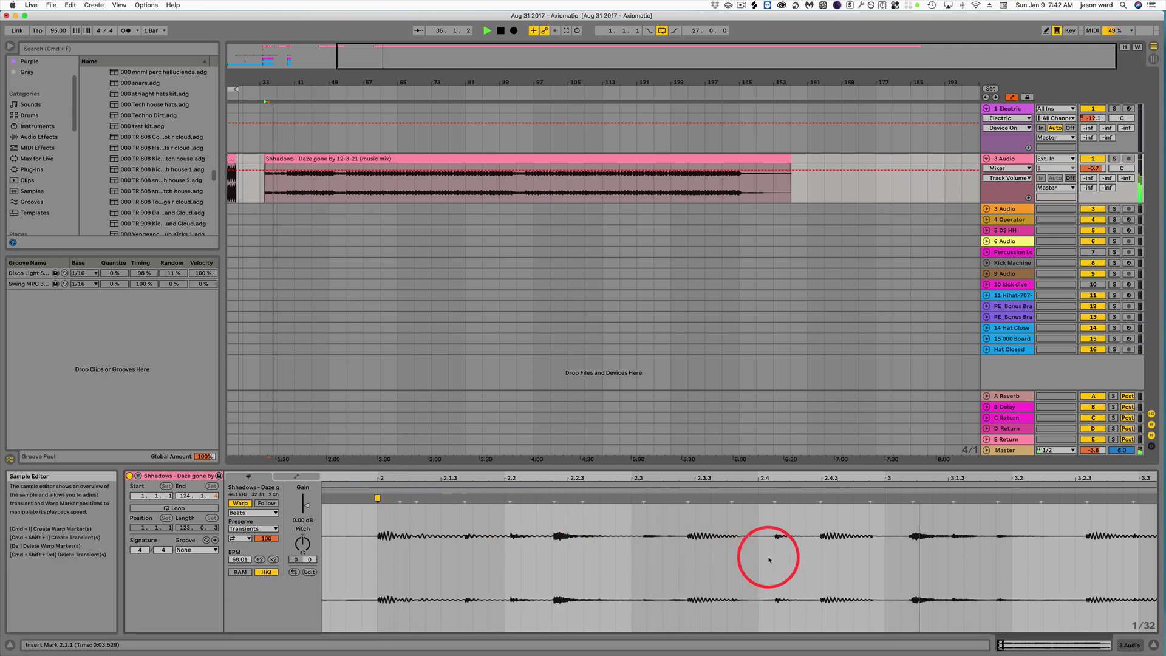
pyautogui.press('space')
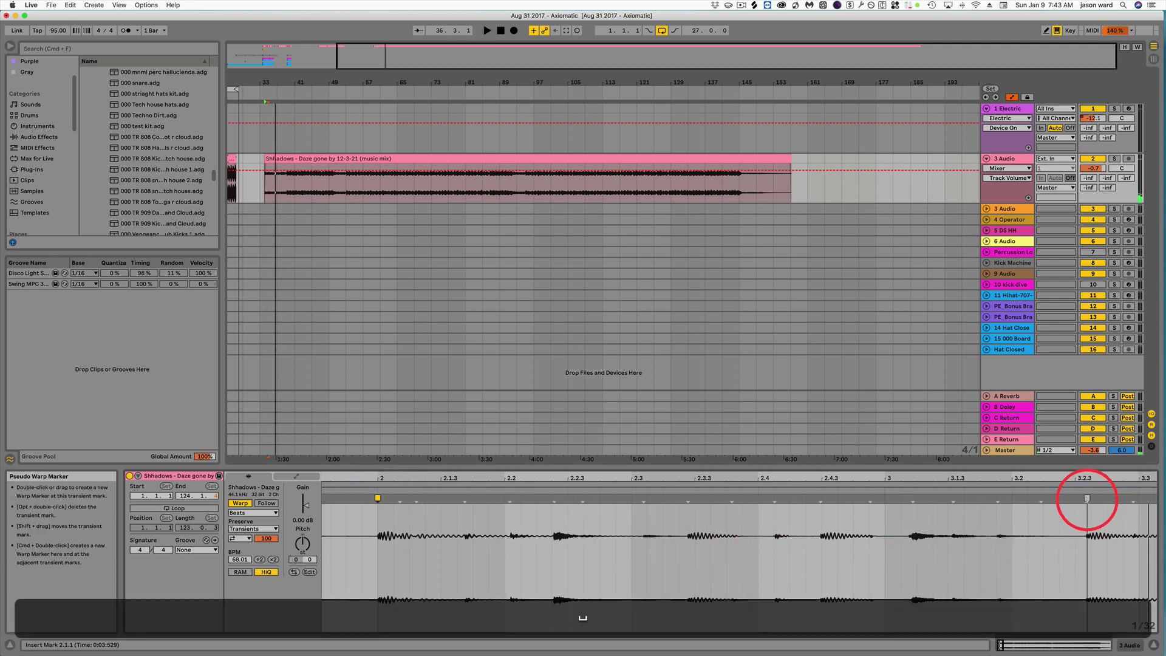
pyautogui.moveTo(1087, 498); pyautogui.dragTo(884, 497)
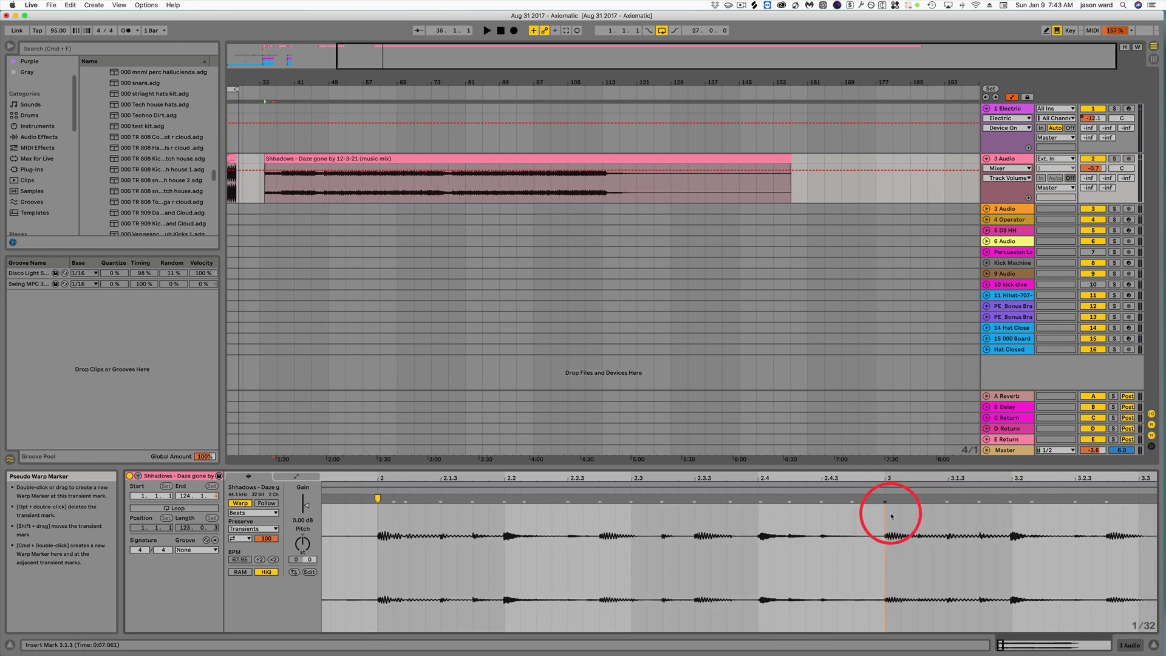
pyautogui.hscroll(8, 891, 516)
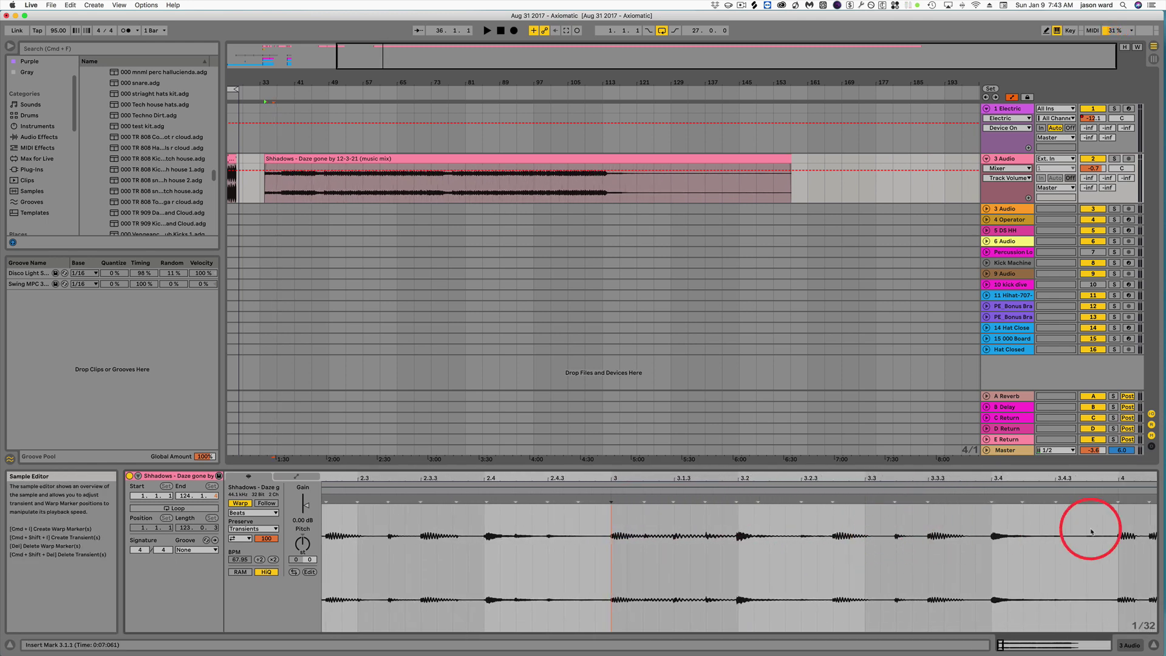
# Play the Shhadows clip from bar 3, stop playback, and add a warp marker on the transient at bar 4.
pyautogui.hscroll(2, 971, 534)
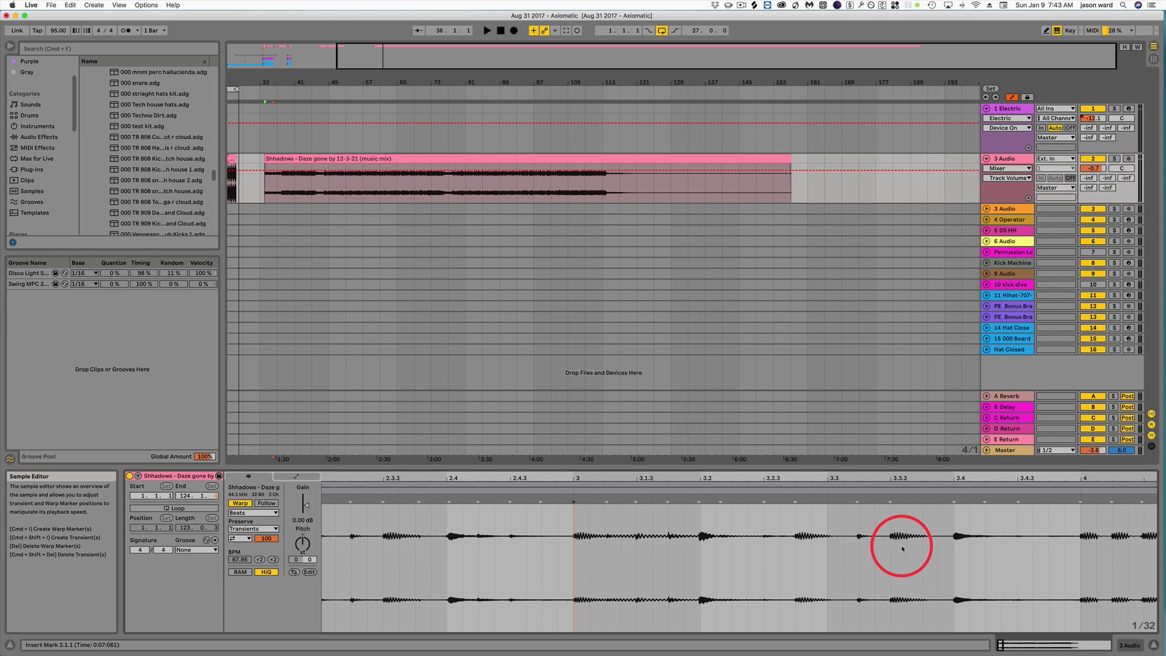
pyautogui.press('space')
pyautogui.click(574, 491)
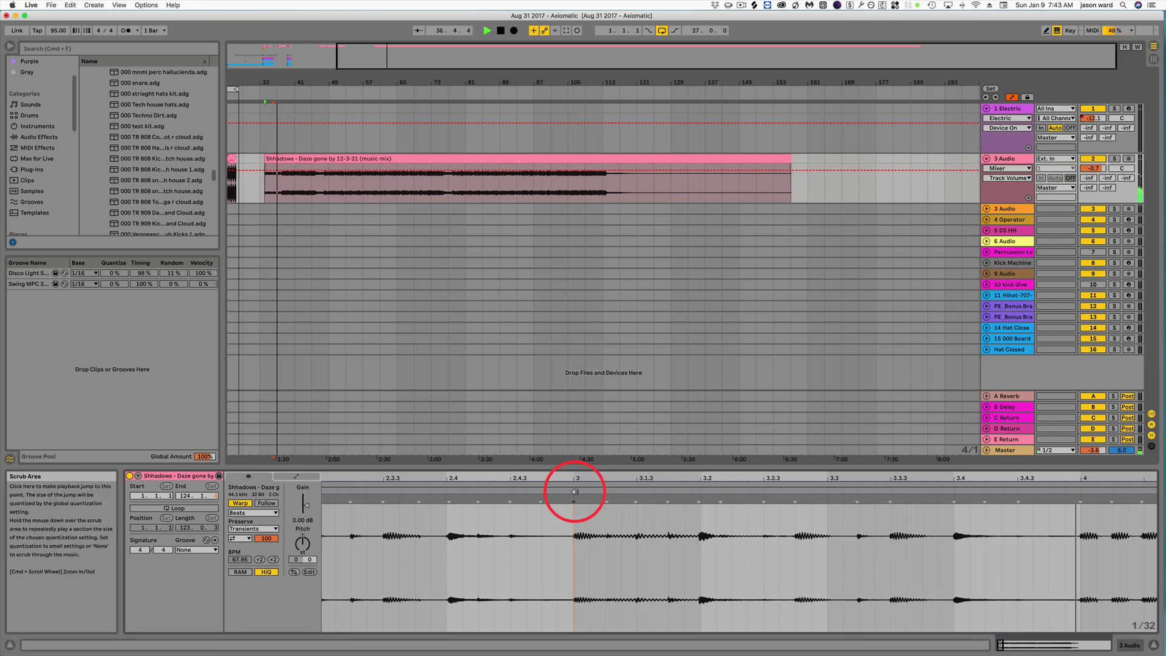
pyautogui.press('space')
pyautogui.hscroll(10, 804, 517)
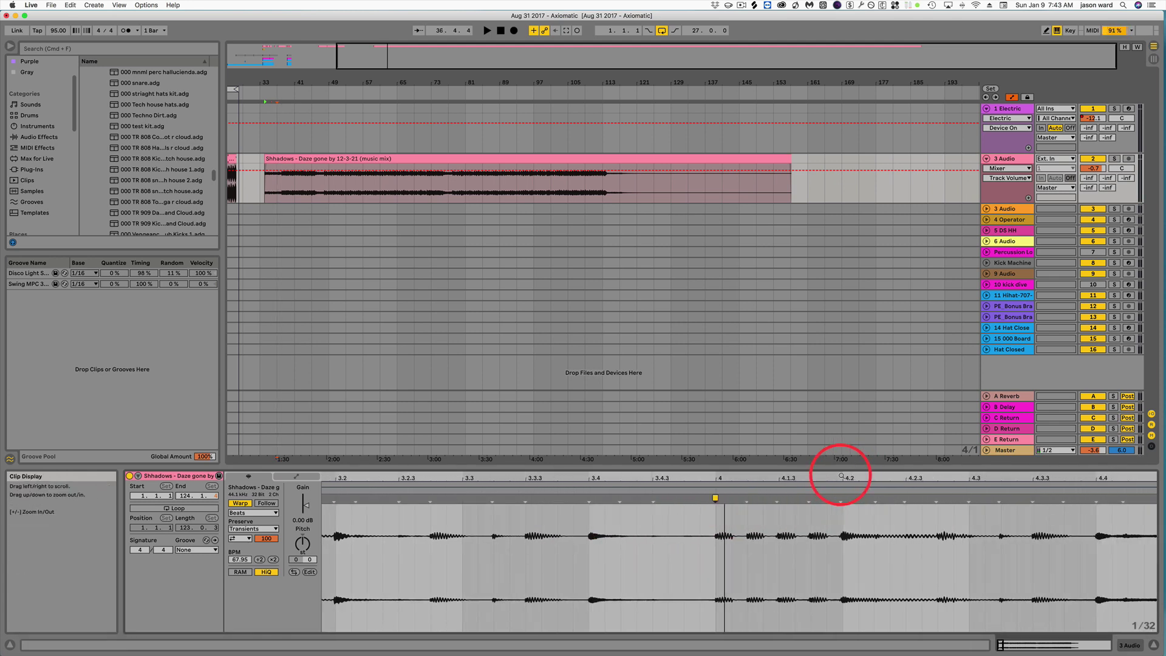
# Turn on the metronome and play the clip against it, continuing from bar 15.
pyautogui.scroll(-5, 841, 495)
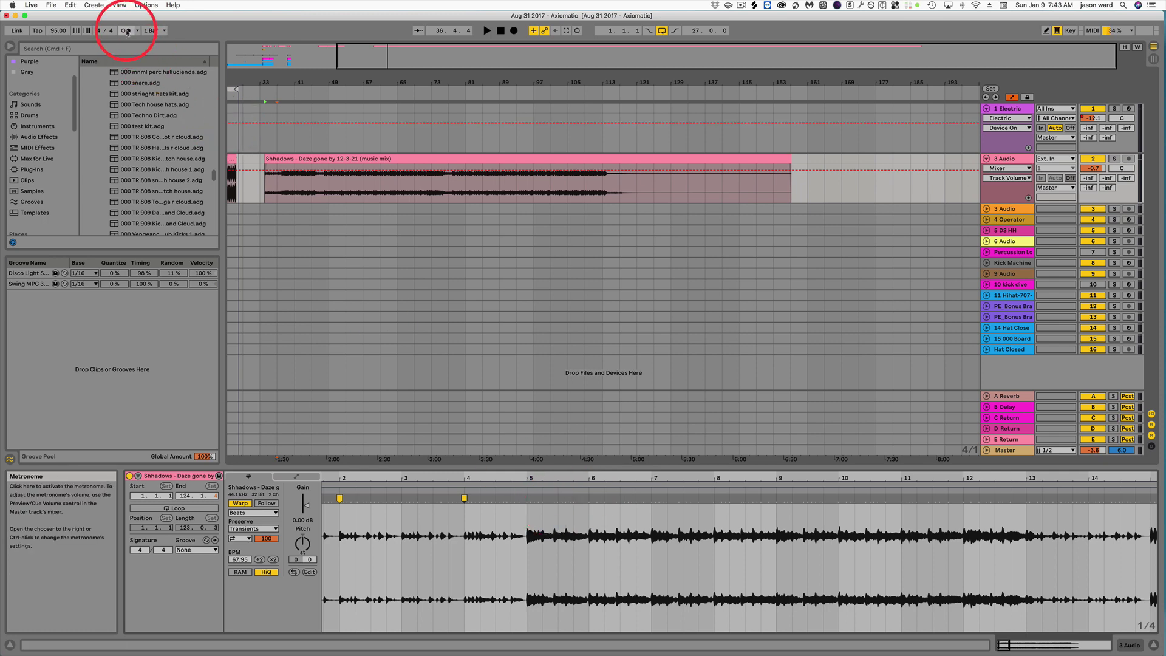
pyautogui.click(127, 31)
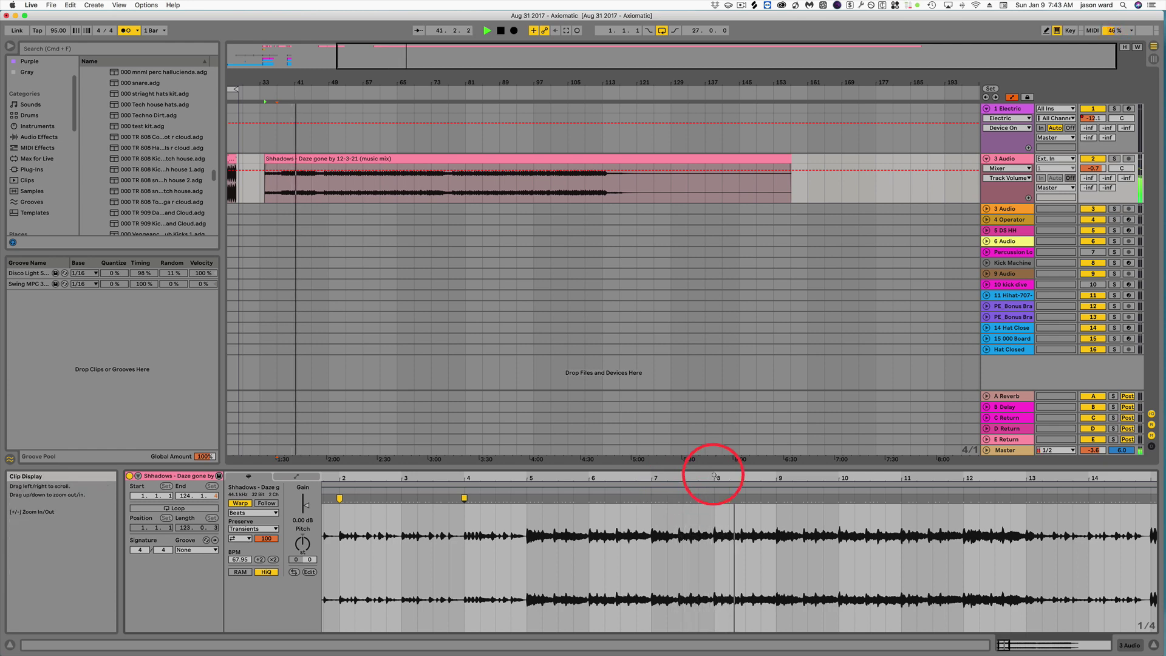
pyautogui.moveTo(713, 476); pyautogui.dragTo(516, 471)
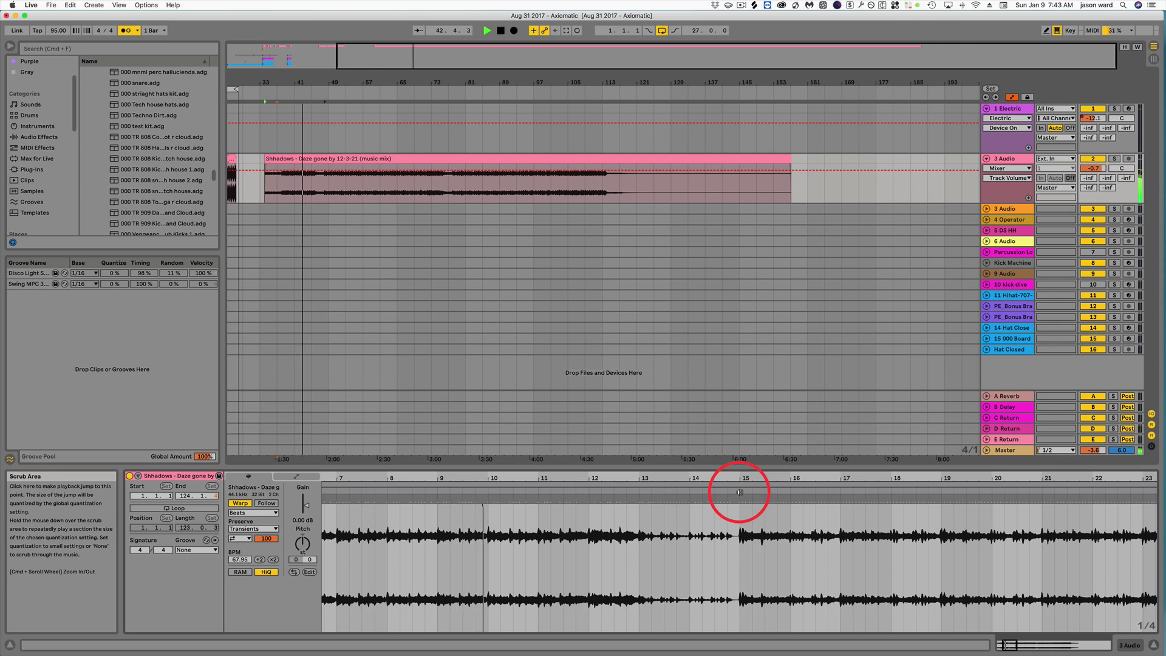
pyautogui.click(739, 492)
# Add a warp marker at bar 23 and align its transient with the downbeat.
pyautogui.moveTo(745, 472); pyautogui.dragTo(417, 482)
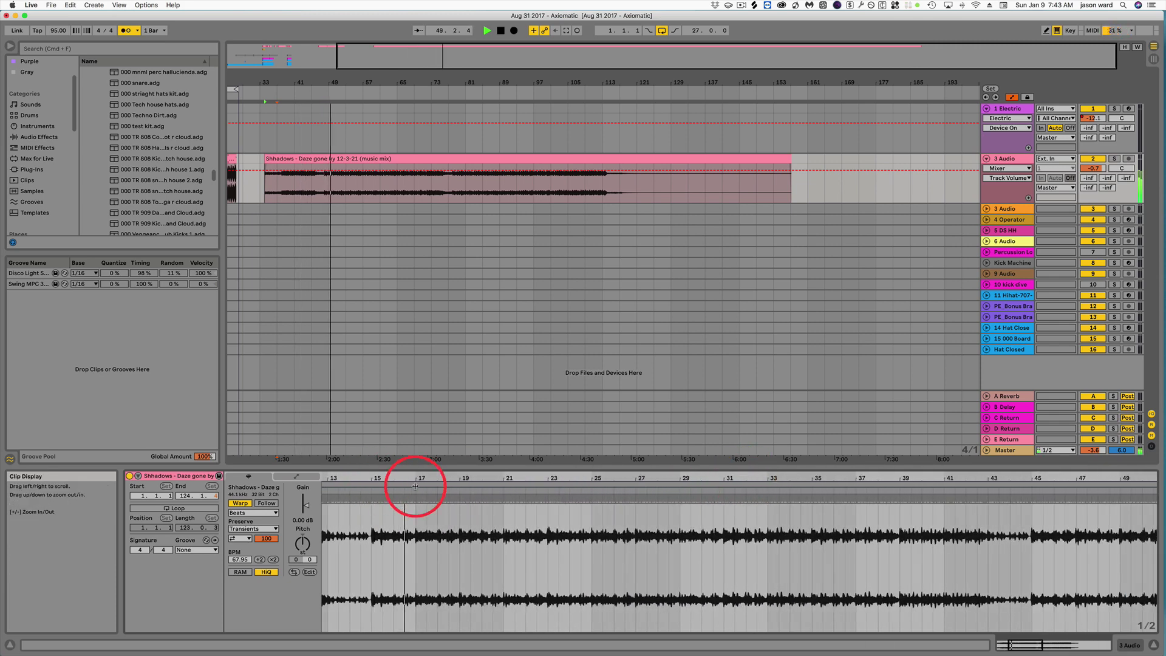
pyautogui.moveTo(528, 476); pyautogui.dragTo(703, 528)
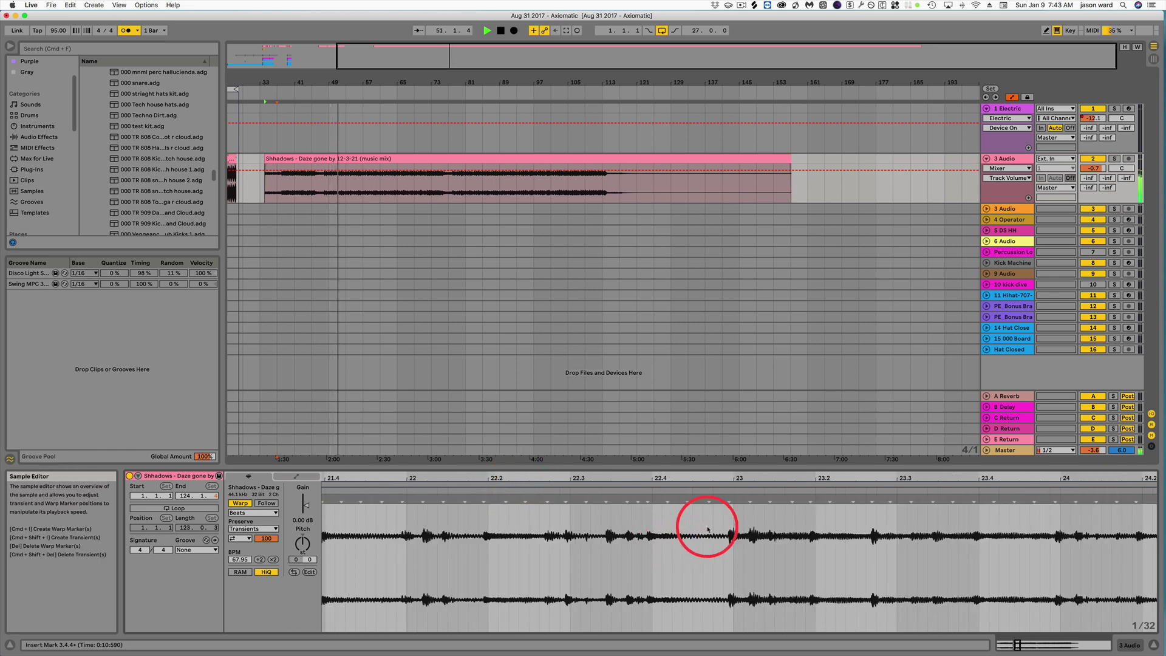
pyautogui.moveTo(733, 497)
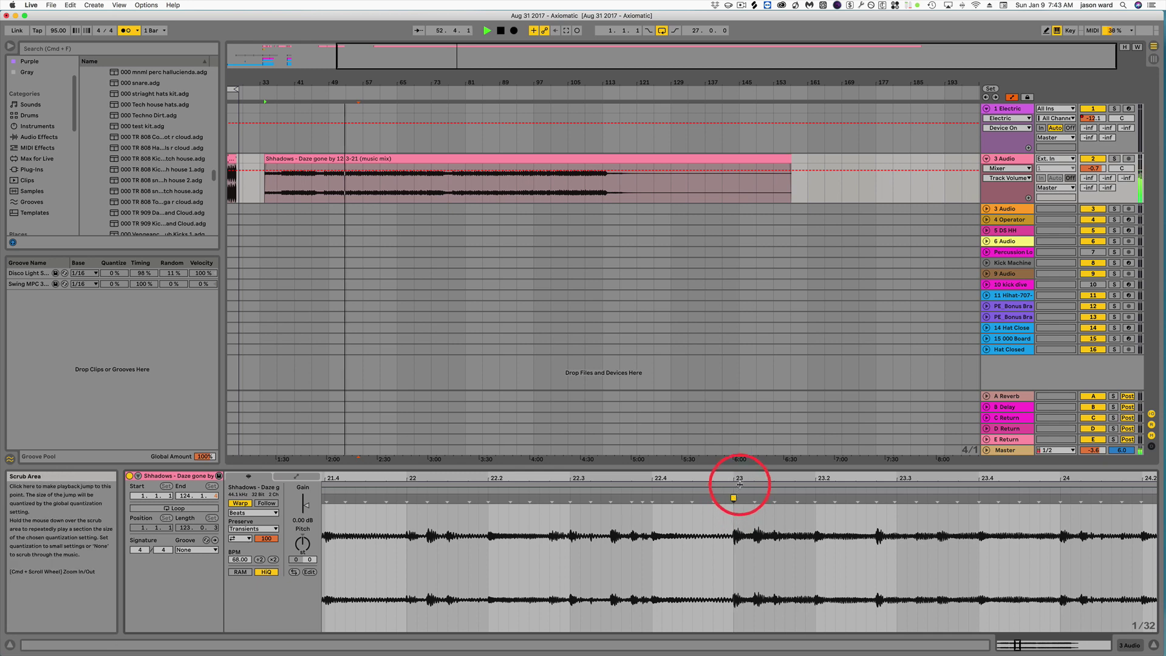
# Audition the clip's timing against the metronome from bars 33, 58 and about 76, and stop playback.
pyautogui.moveTo(737, 479); pyautogui.dragTo(752, 474)
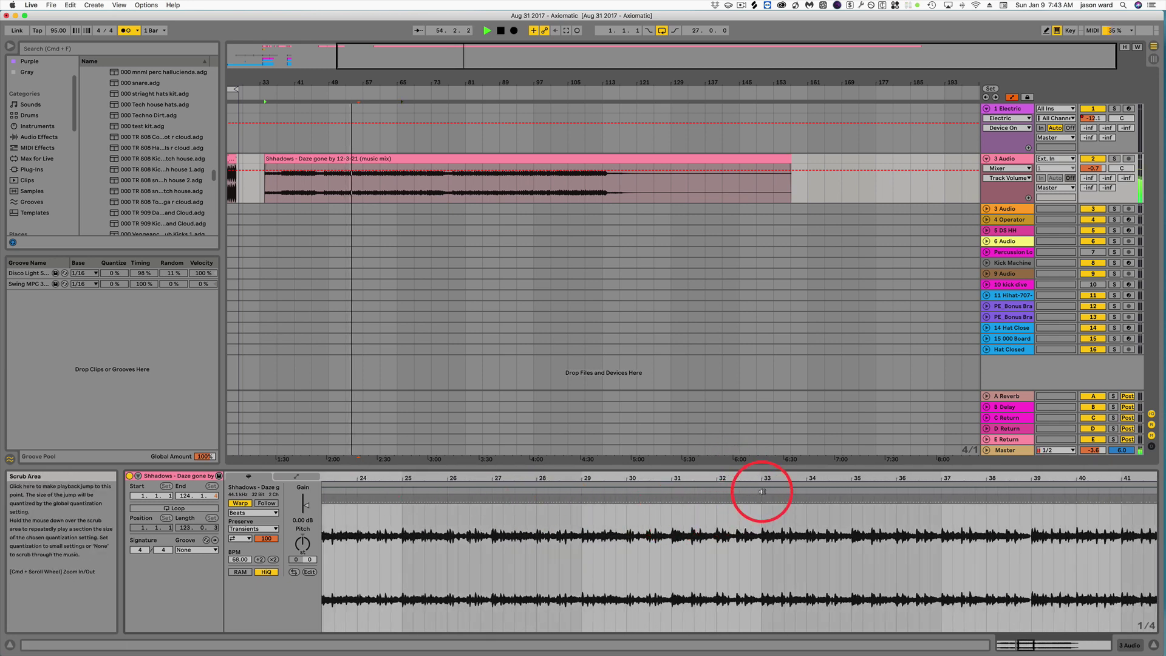
pyautogui.click(762, 491)
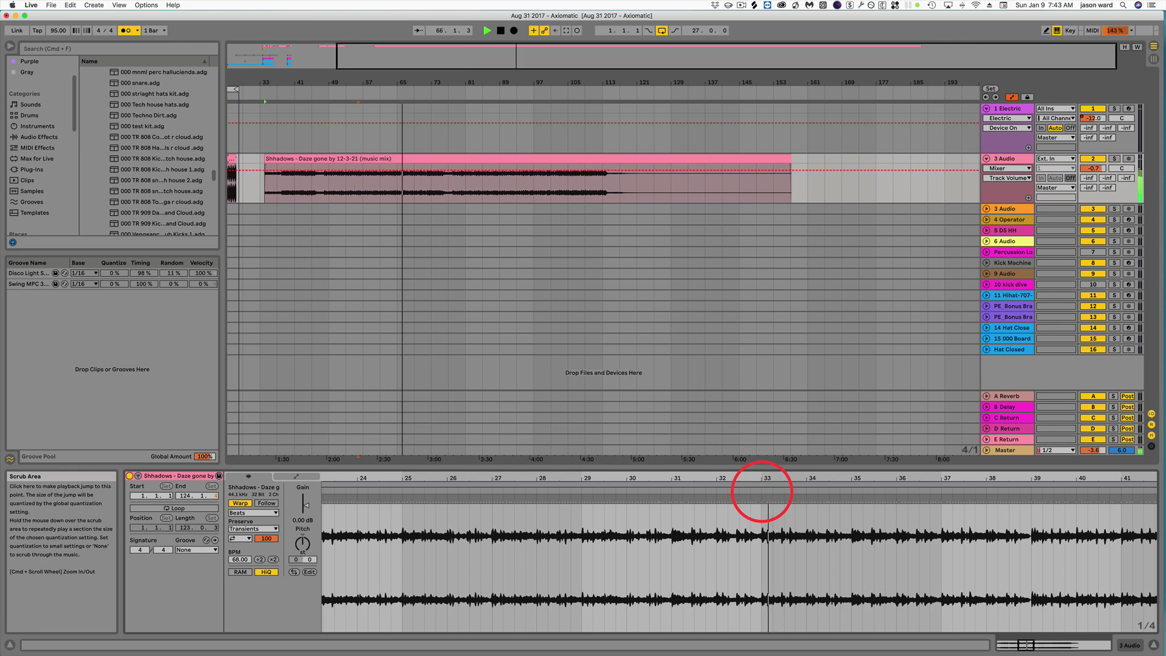
pyautogui.moveTo(1039, 478); pyautogui.dragTo(629, 481)
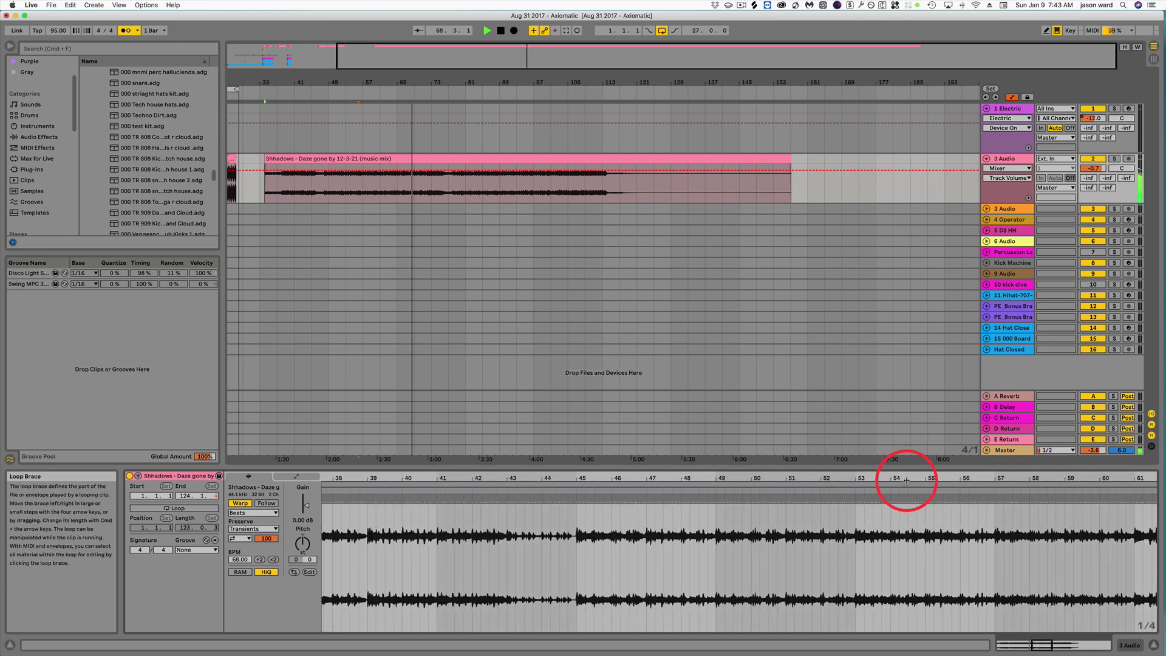
pyautogui.moveTo(1028, 476); pyautogui.dragTo(885, 480)
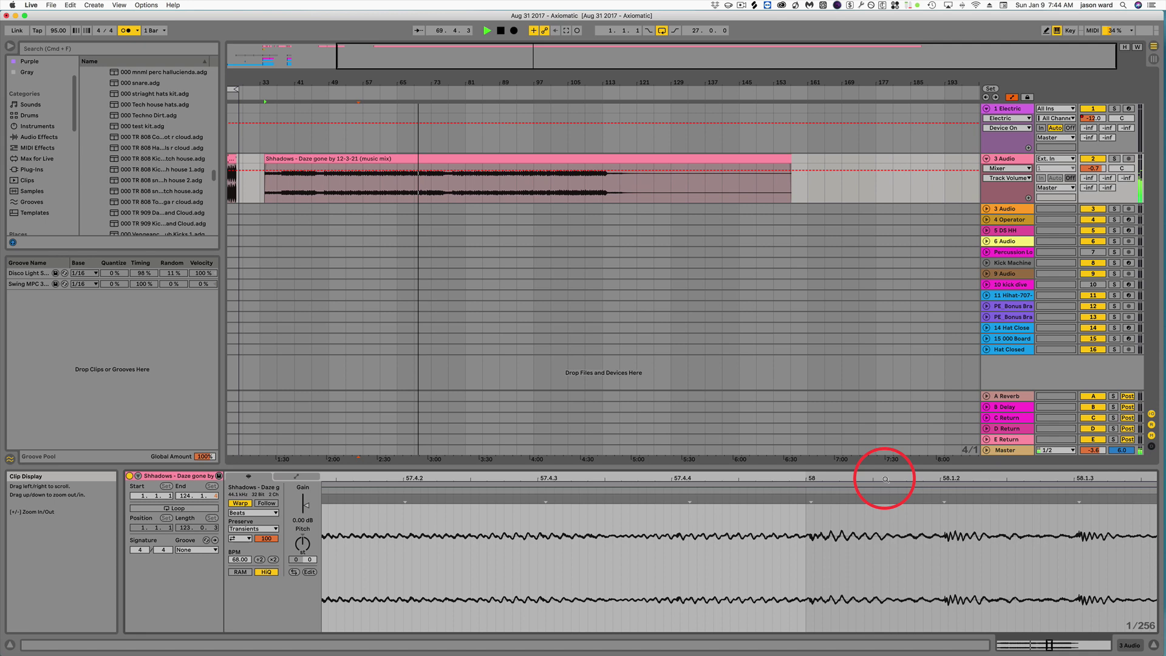
pyautogui.click(807, 490)
pyautogui.moveTo(832, 478); pyautogui.dragTo(834, 477)
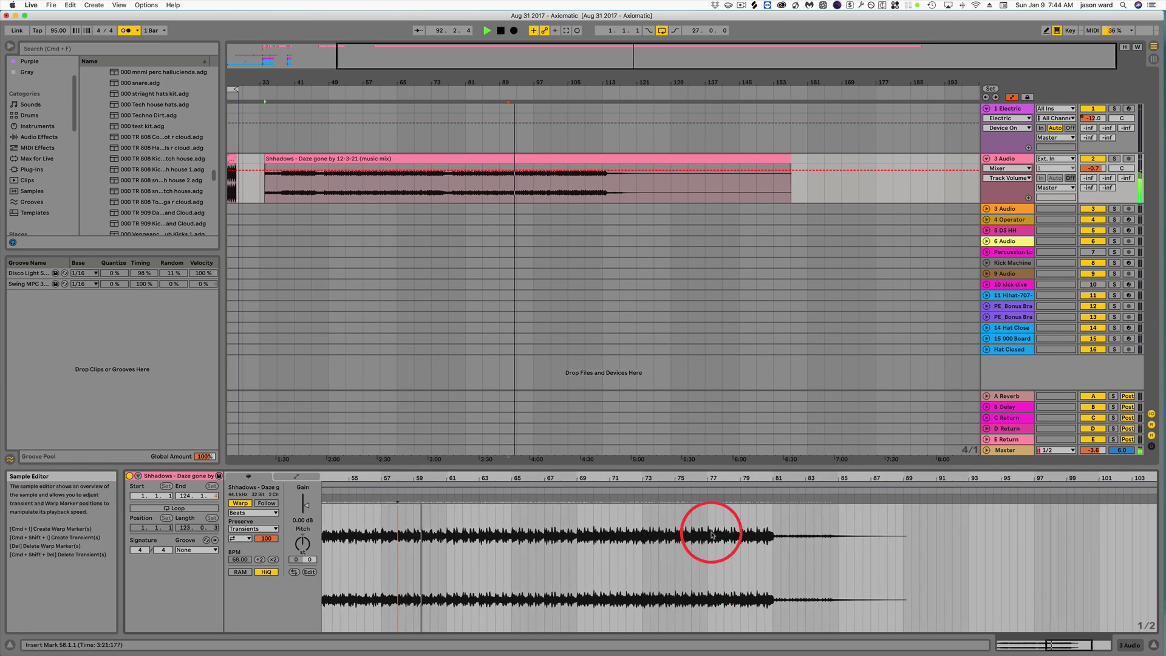
pyautogui.click(698, 490)
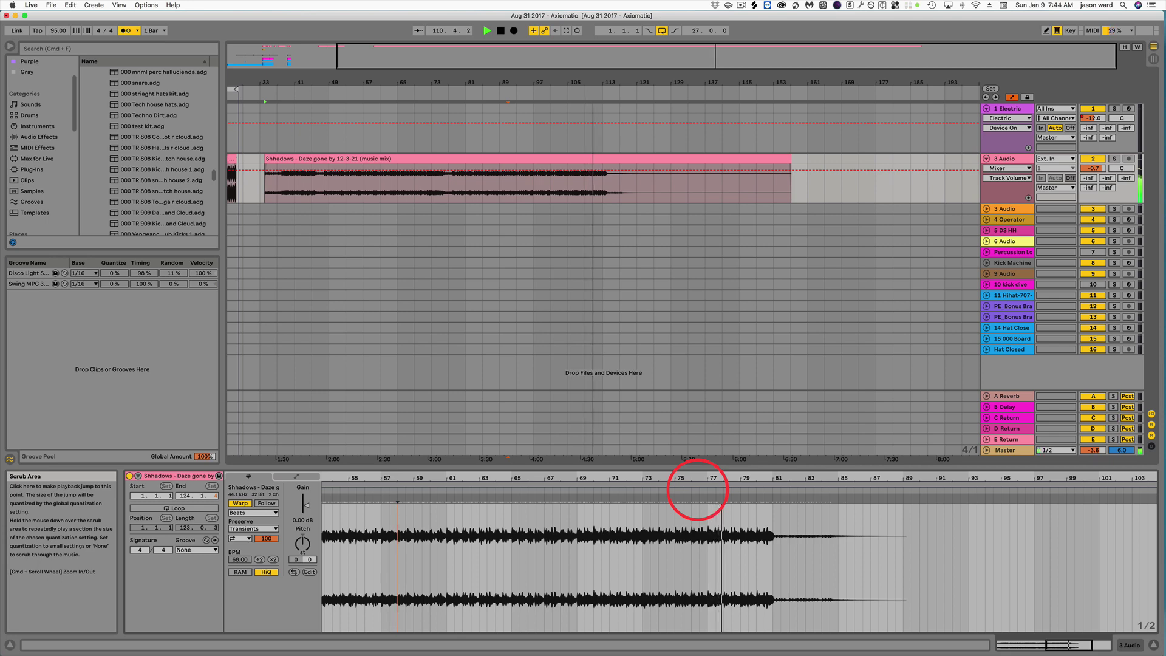
pyautogui.press('space')
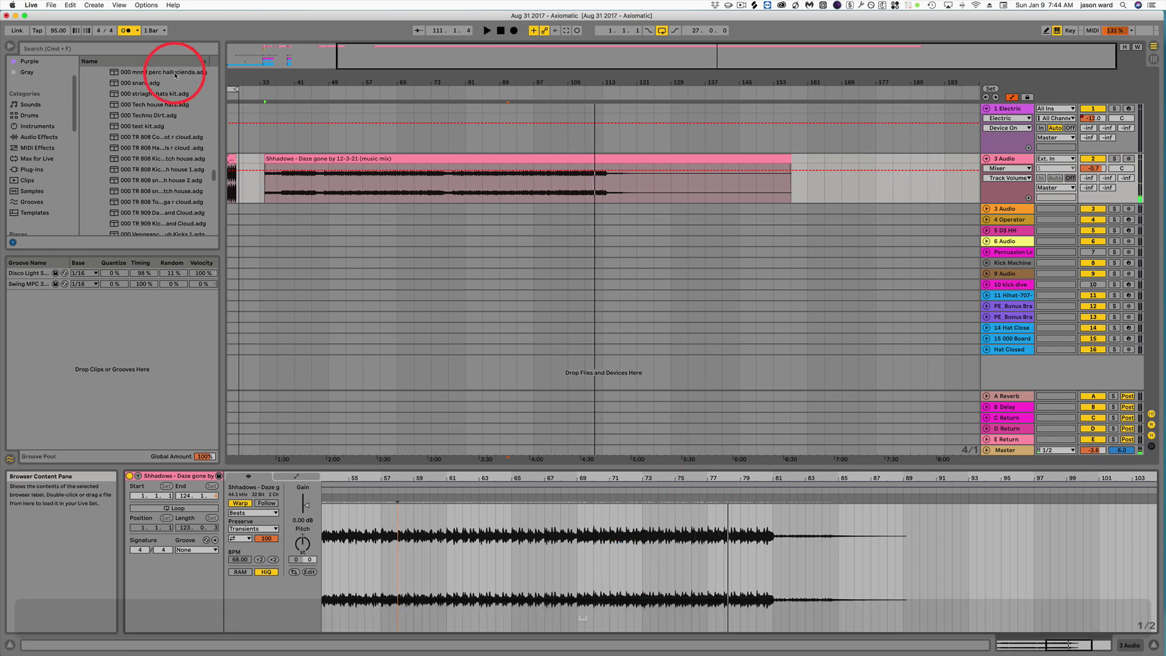
# Add a warp marker at the bar 27 transient and slightly shift the waveform beneath it.
pyautogui.scroll(-5, 617, 516)
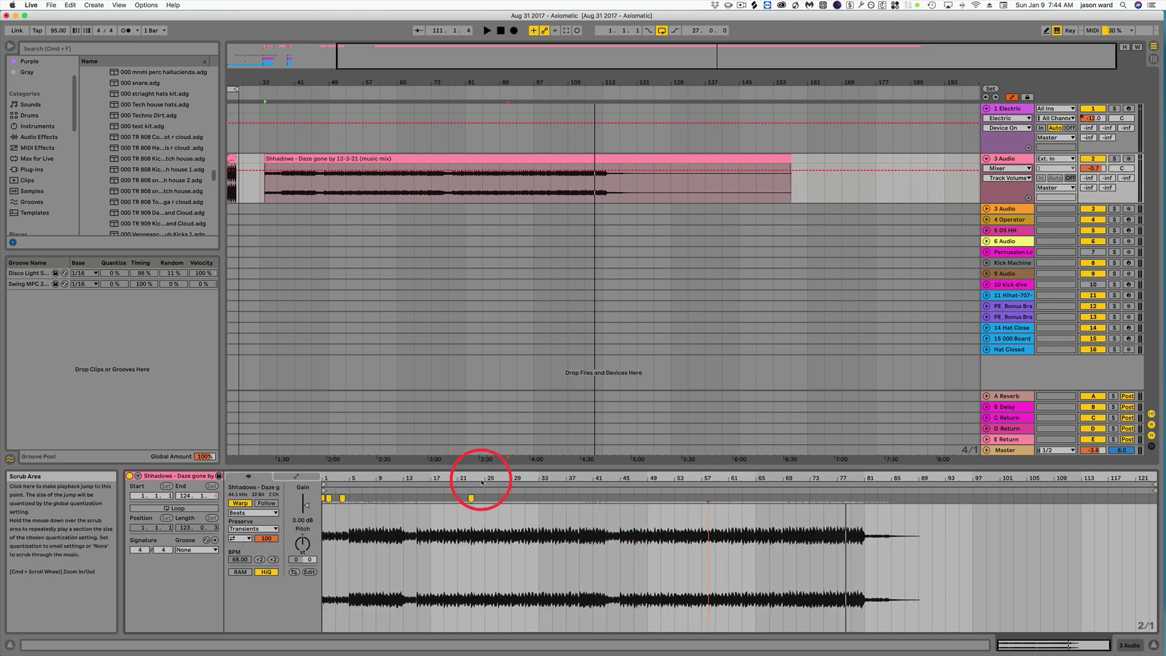
pyautogui.moveTo(498, 472); pyautogui.dragTo(578, 498)
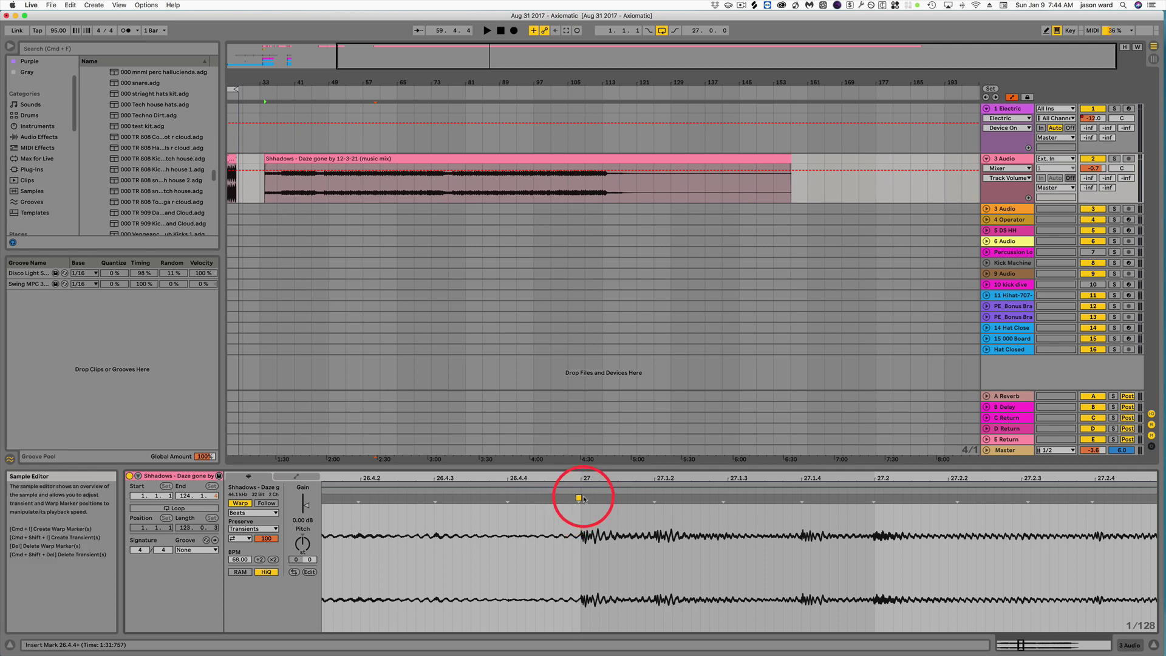
pyautogui.press('shift')
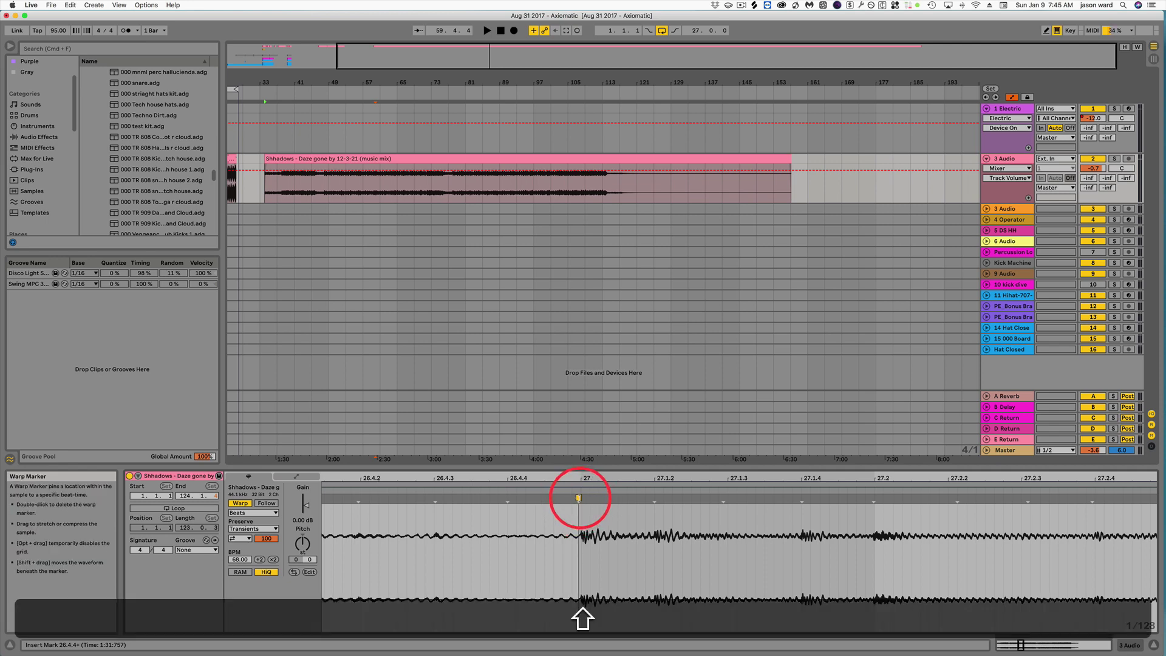
pyautogui.moveTo(579, 498)
pyautogui.mouseDown()
pyautogui.moveTo(568, 500)
pyautogui.moveTo(580, 503)
pyautogui.mouseUp()
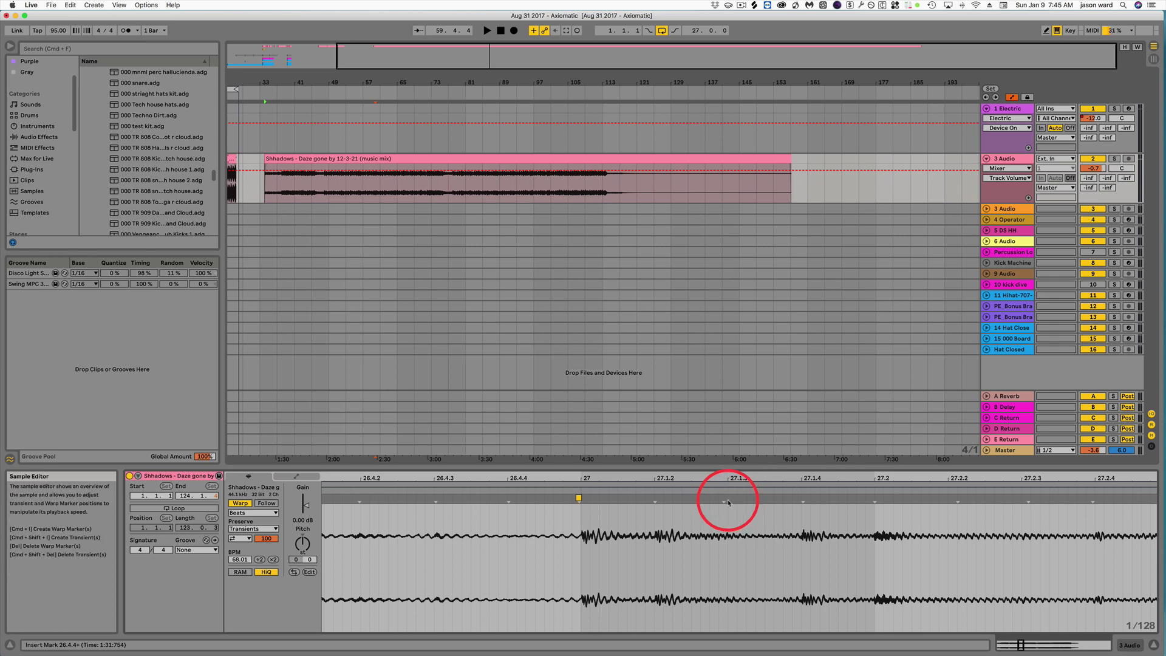
# Move the transient marker near 27.1.3, and add warp markers at the transient near 27.2.4 and its two neighbouring transients.
pyautogui.press('shift')
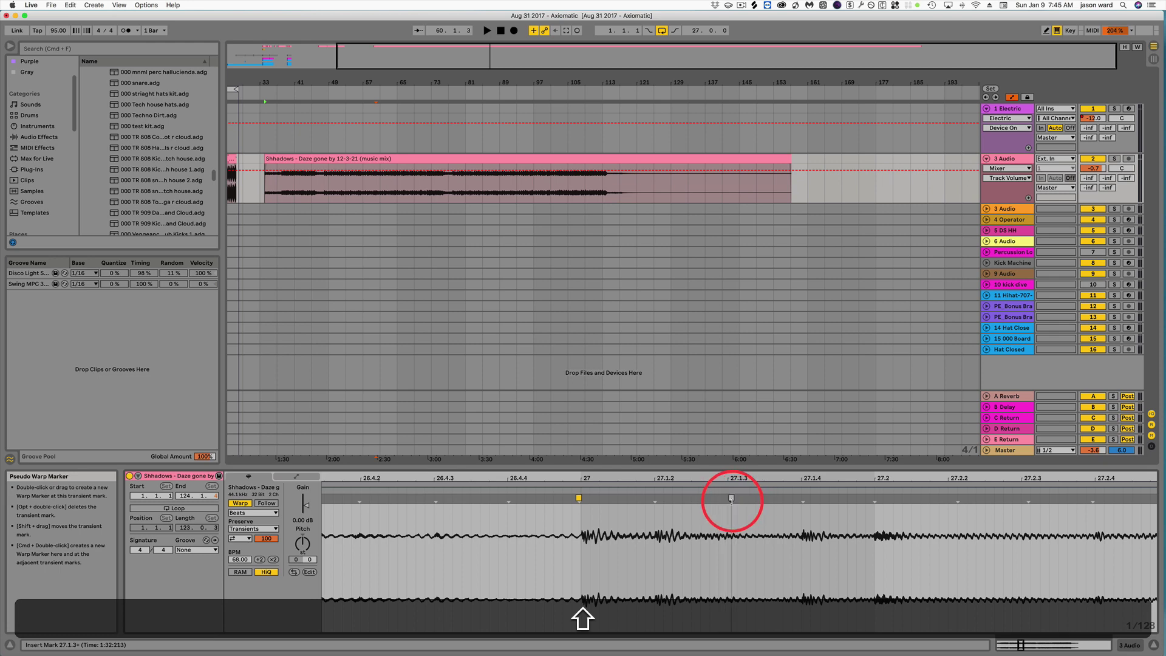
pyautogui.moveTo(733, 500); pyautogui.dragTo(733, 500)
pyautogui.hscroll(4, 713, 548)
pyautogui.hscroll(2, 701, 547)
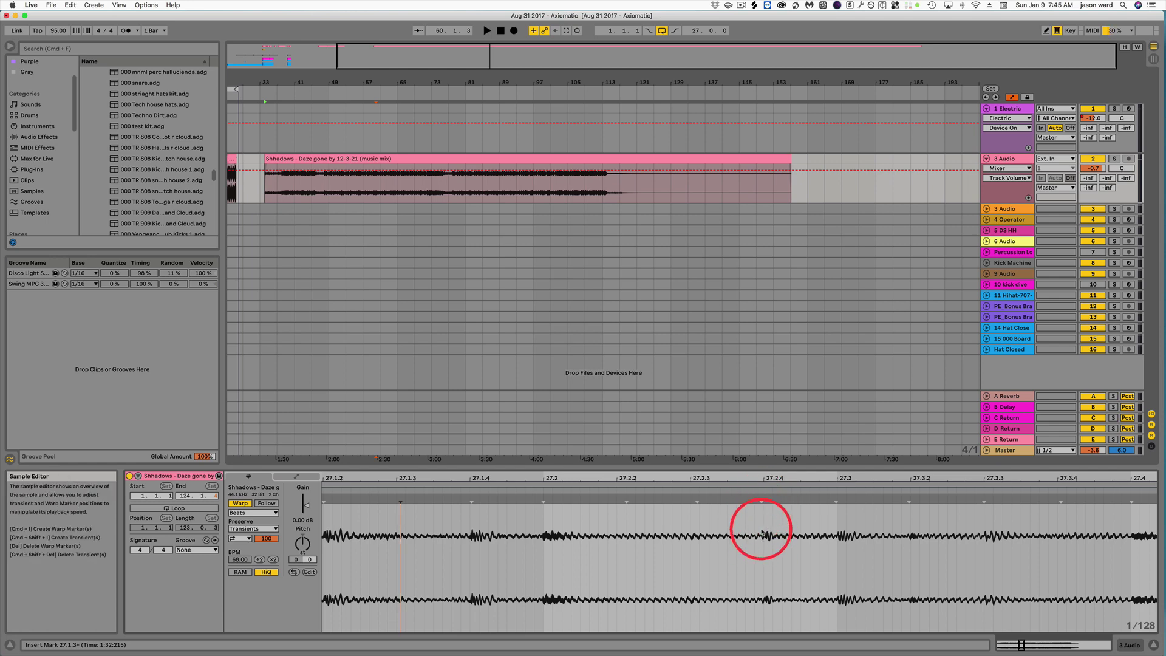
pyautogui.moveTo(761, 498)
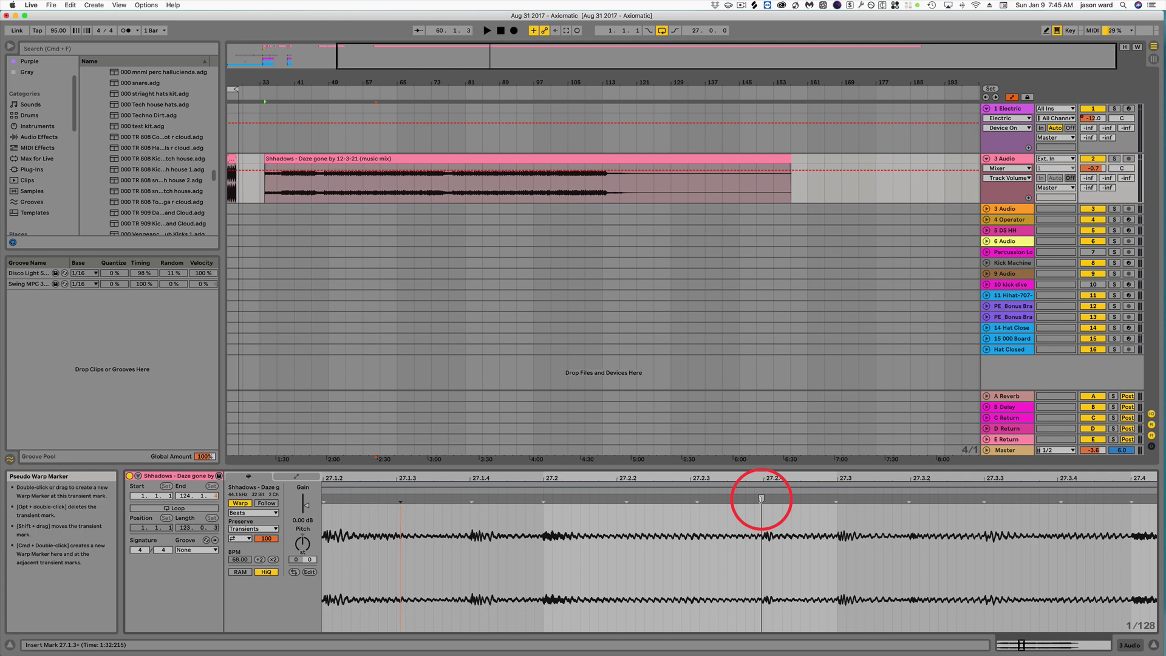
pyautogui.press('super')
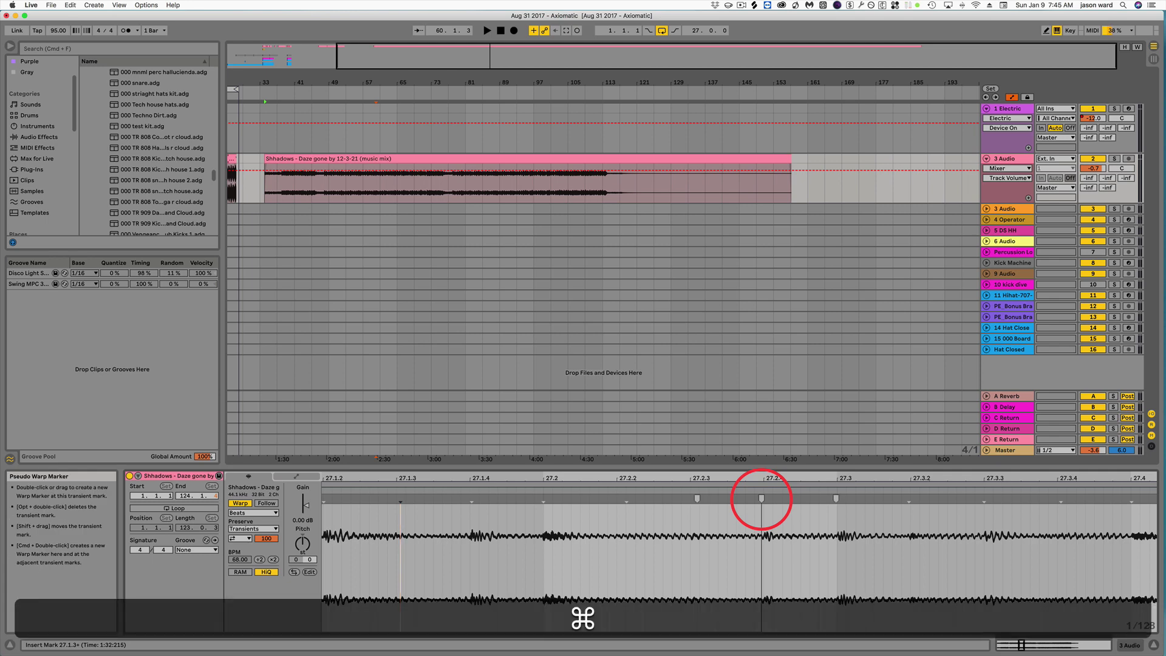
pyautogui.moveTo(762, 499)
pyautogui.mouseDown()
pyautogui.moveTo(781, 498)
pyautogui.moveTo(747, 500)
pyautogui.moveTo(781, 499)
pyautogui.moveTo(763, 499)
pyautogui.mouseUp()
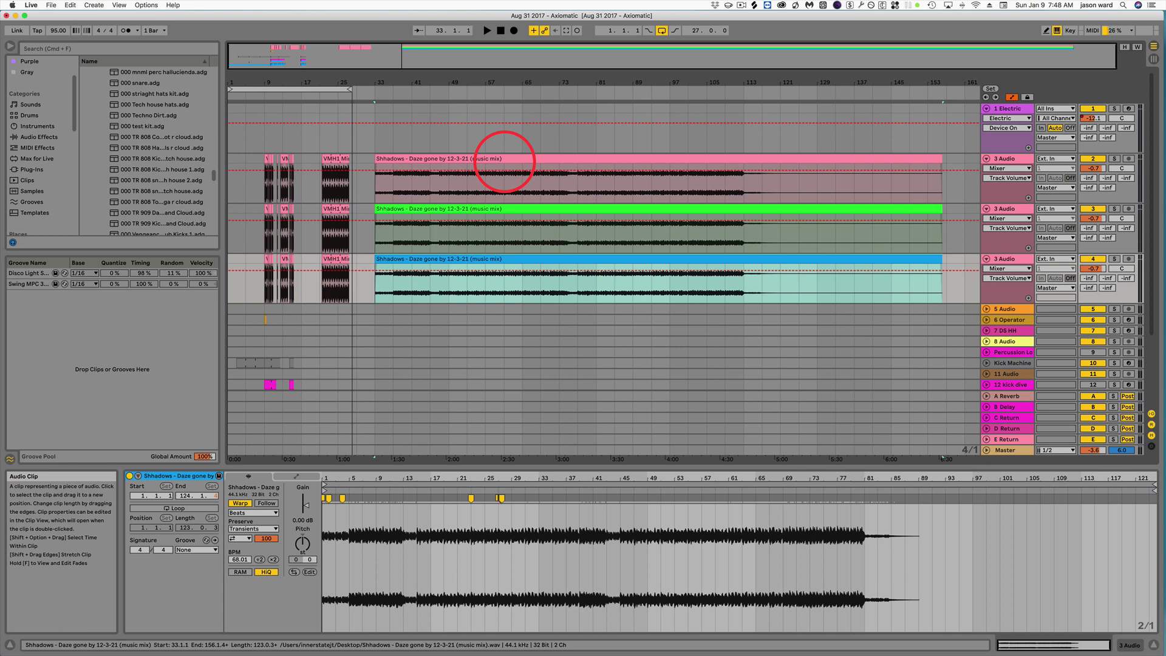
# Shorten the pink music mix clip to end at bar 144 and the blue one to end at about bar 149.
pyautogui.click(559, 159)
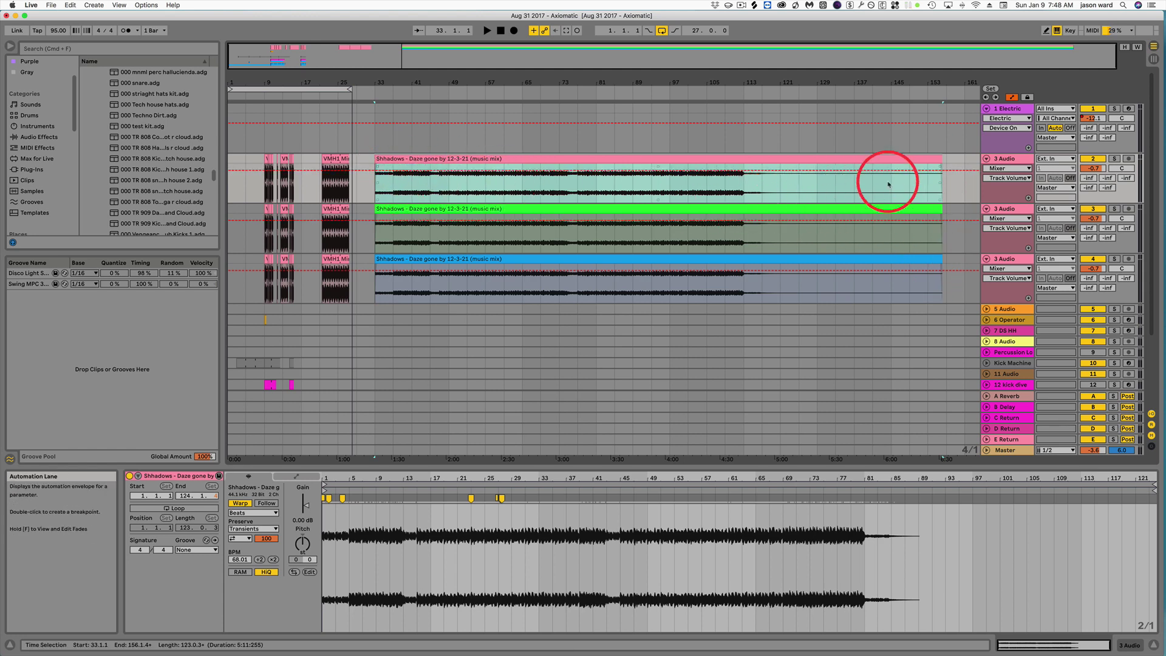
pyautogui.moveTo(935, 159); pyautogui.dragTo(887, 160)
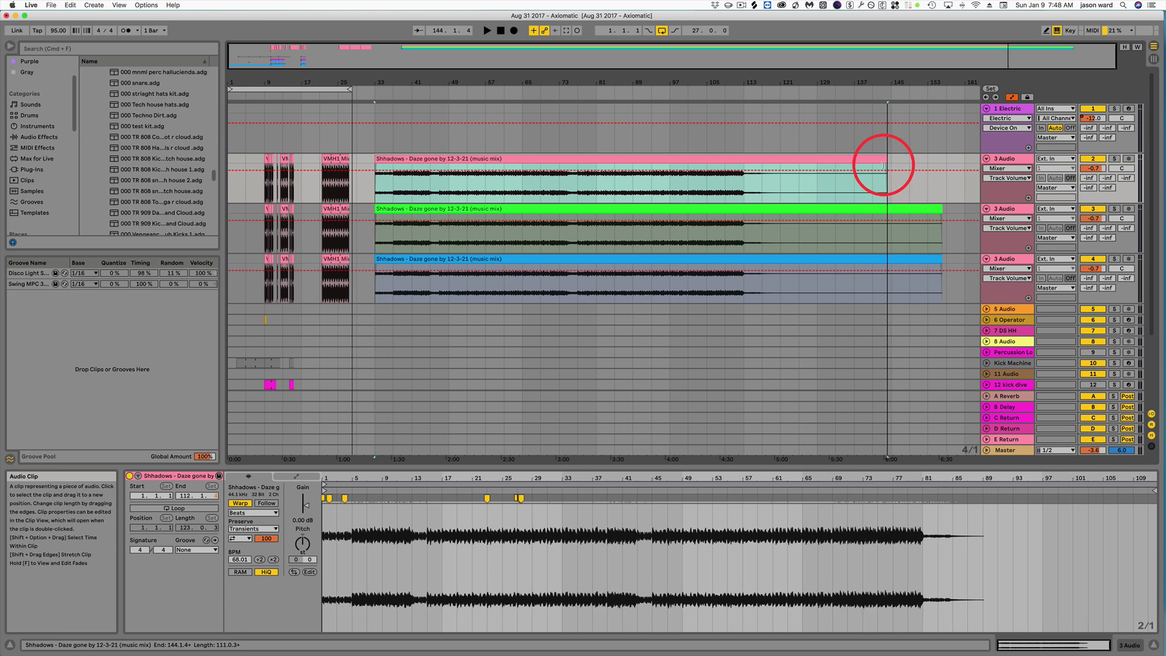
pyautogui.moveTo(940, 258); pyautogui.dragTo(909, 259)
# Consolidate the pink, green and blue music mix clips from bar 33 to bar 157, and clear the selection.
pyautogui.moveTo(375, 159); pyautogui.dragTo(949, 299)
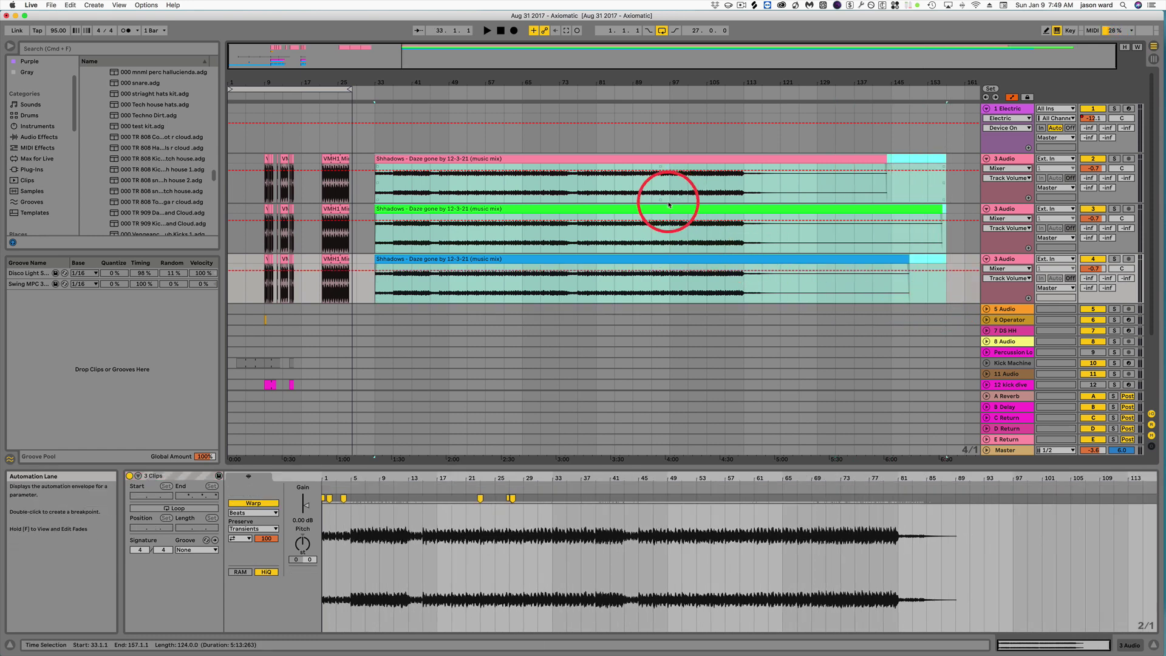
pyautogui.press('super')
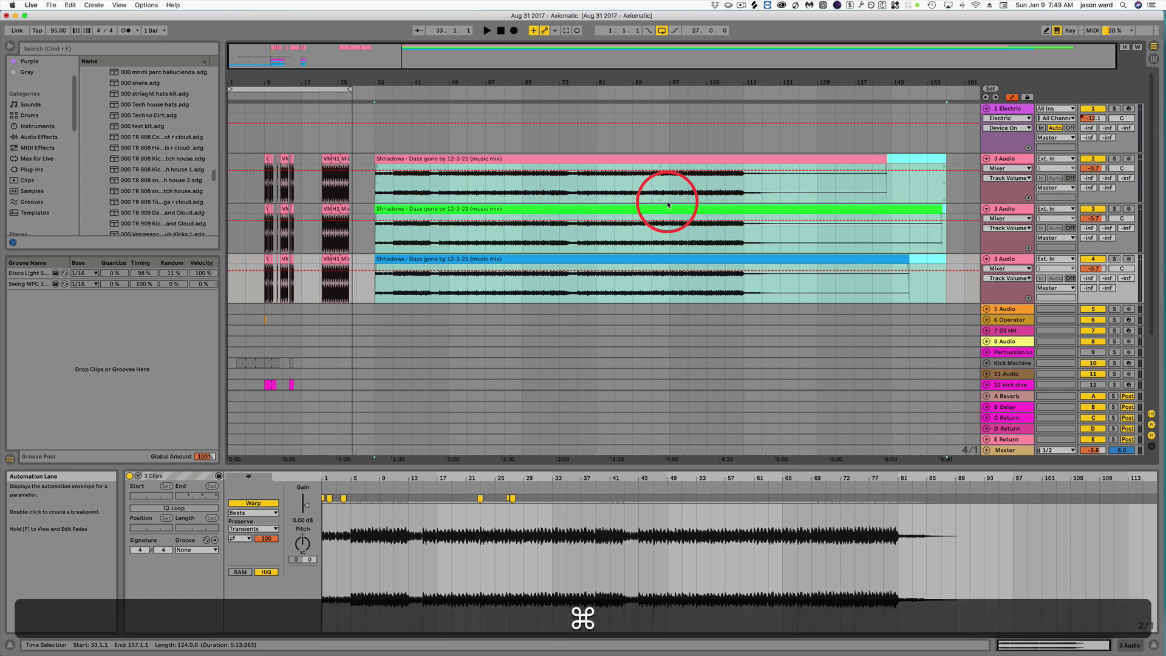
pyautogui.press('super+j')
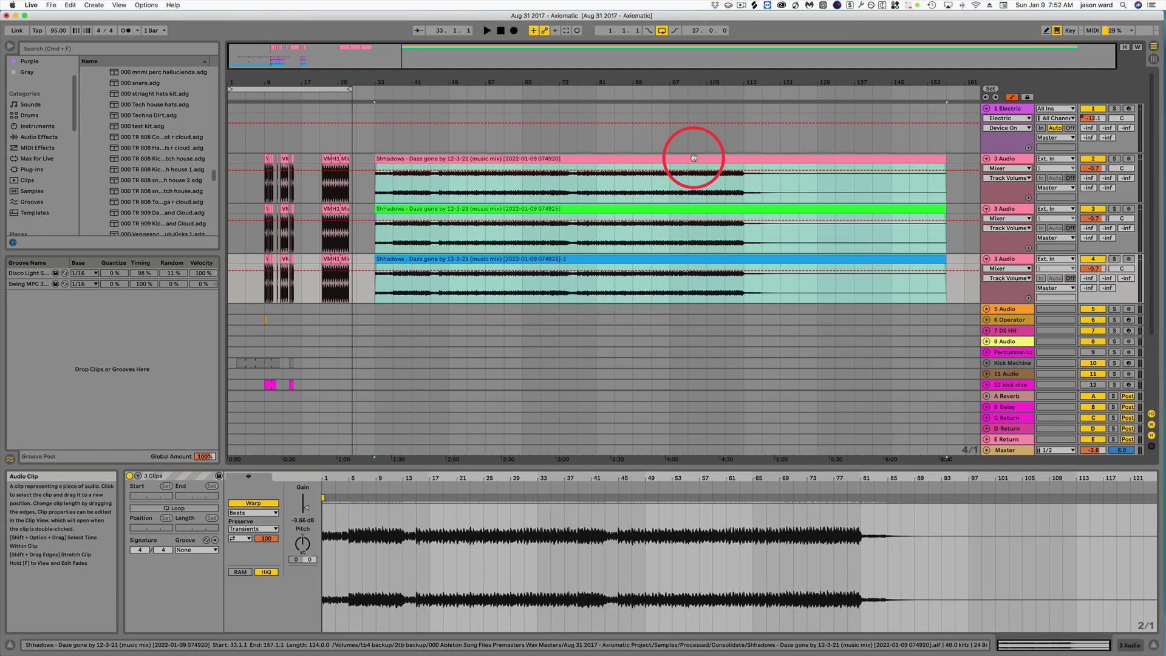
pyautogui.click(720, 138)
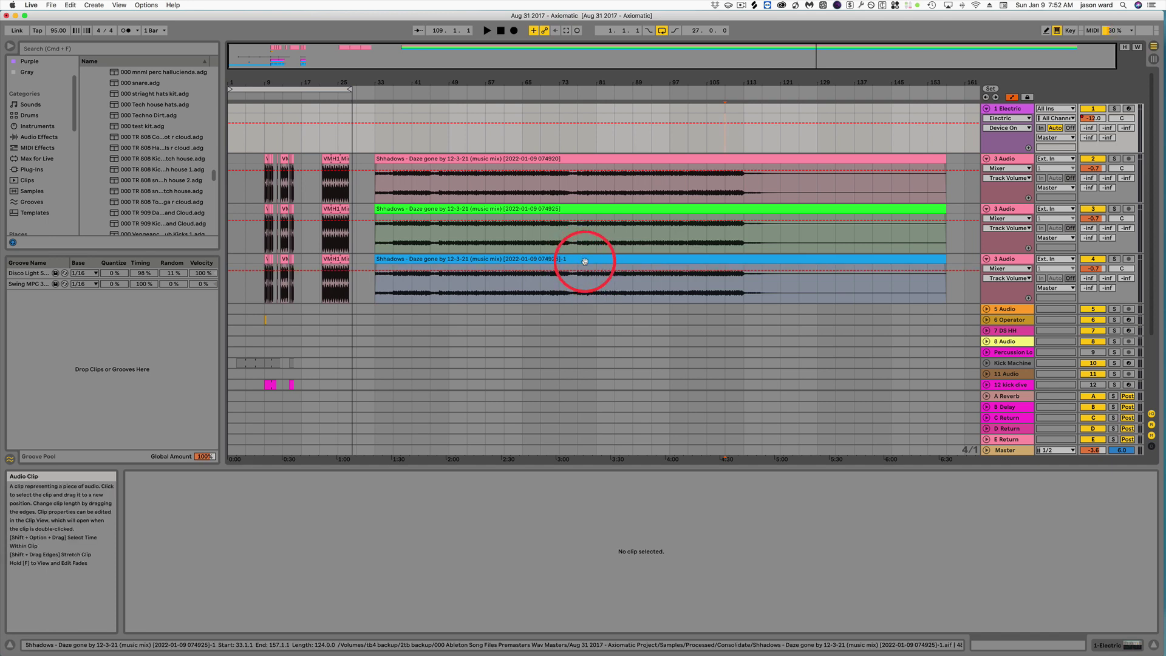
# Select the pink, green and blue consolidated music mix clips together for joint warp editing.
pyautogui.click(533, 160)
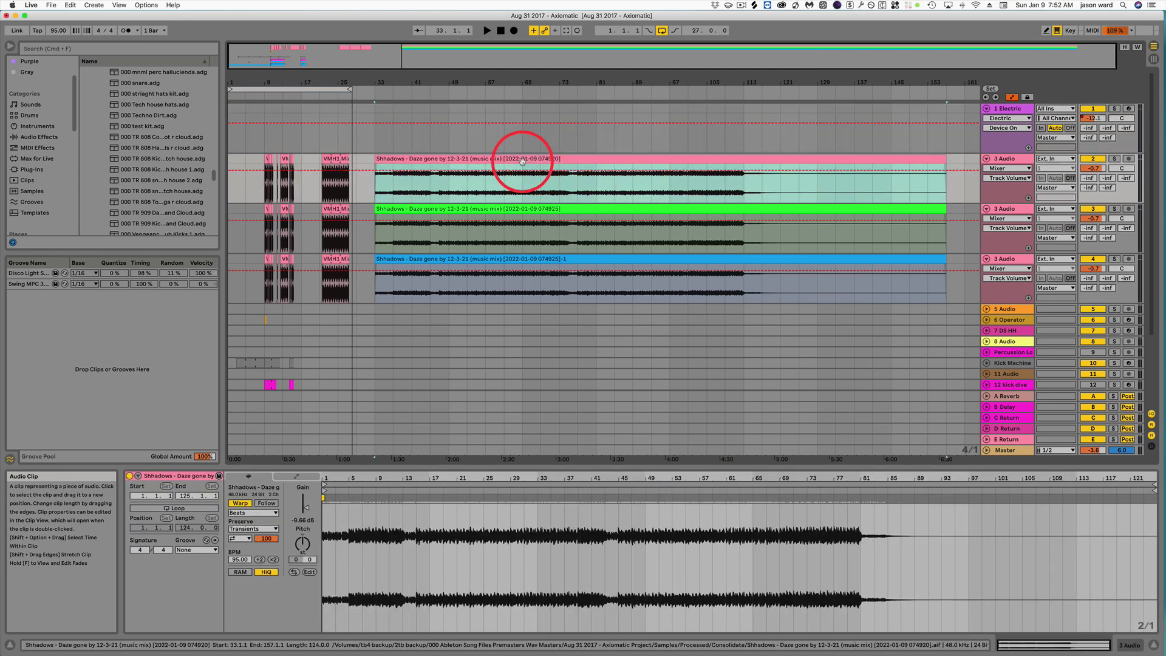
pyautogui.click(638, 260)
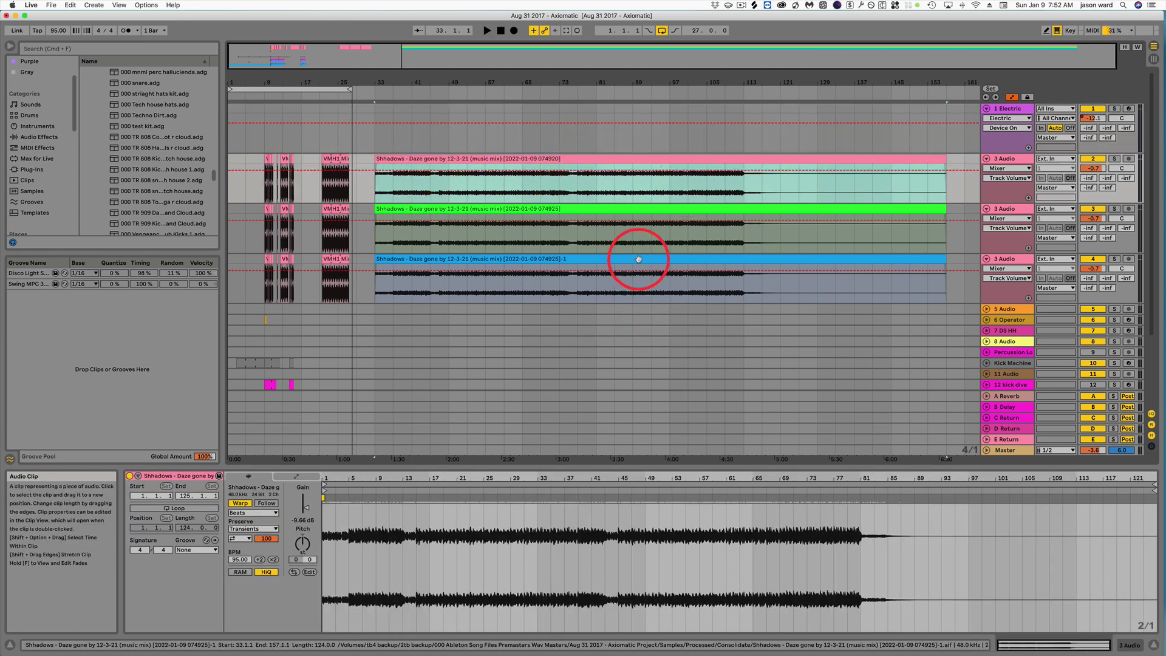
pyautogui.click(638, 262)
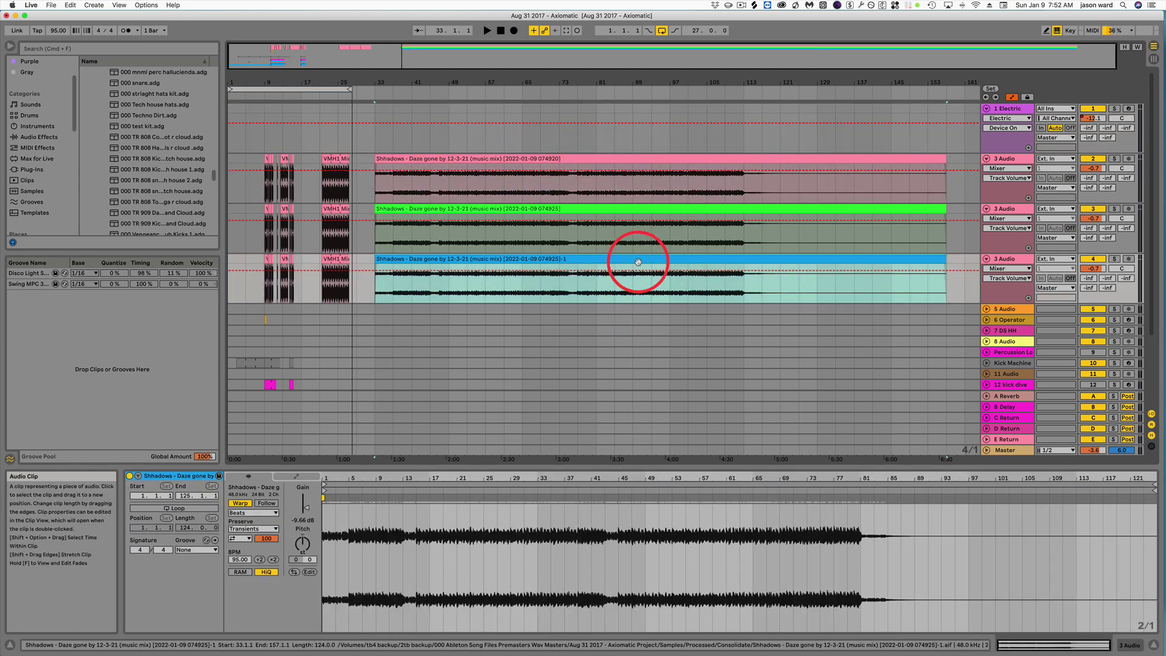
pyautogui.keyDown('super'); pyautogui.click(613, 210); pyautogui.keyUp('super')
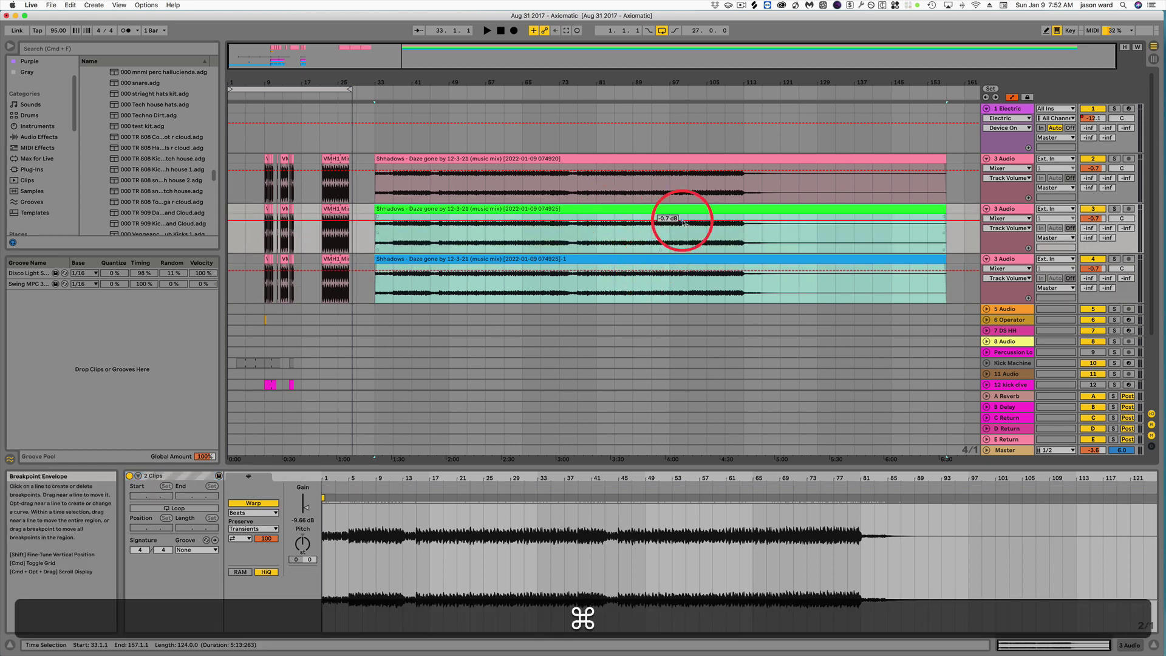
pyautogui.keyDown('super'); pyautogui.click(666, 160); pyautogui.keyUp('super')
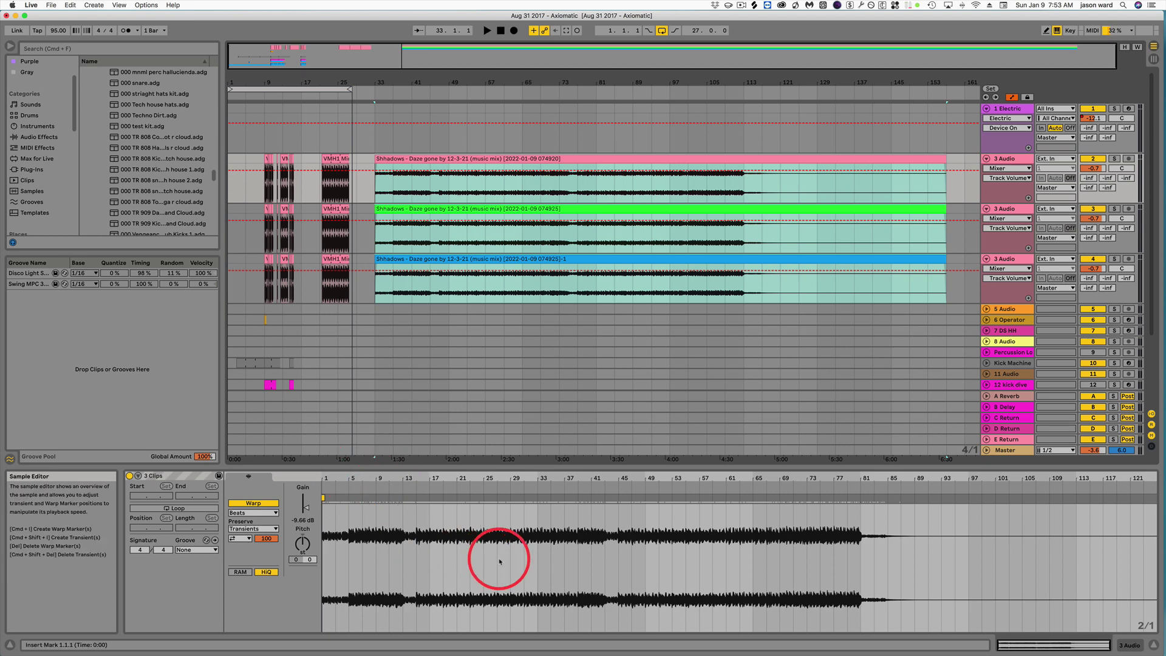
# Add seven warp markers to all three selected clips at transients spread between about bar 15 and bar 41.
pyautogui.doubleClick(417, 498)
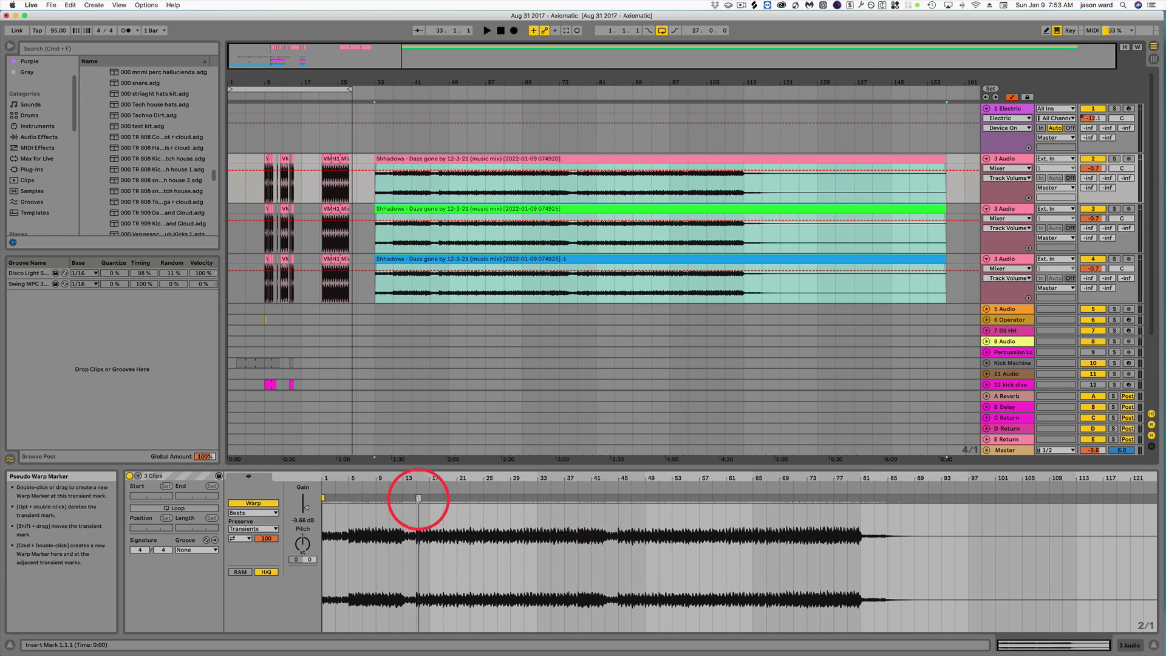
pyautogui.moveTo(419, 479); pyautogui.dragTo(415, 504)
pyautogui.doubleClick(480, 498)
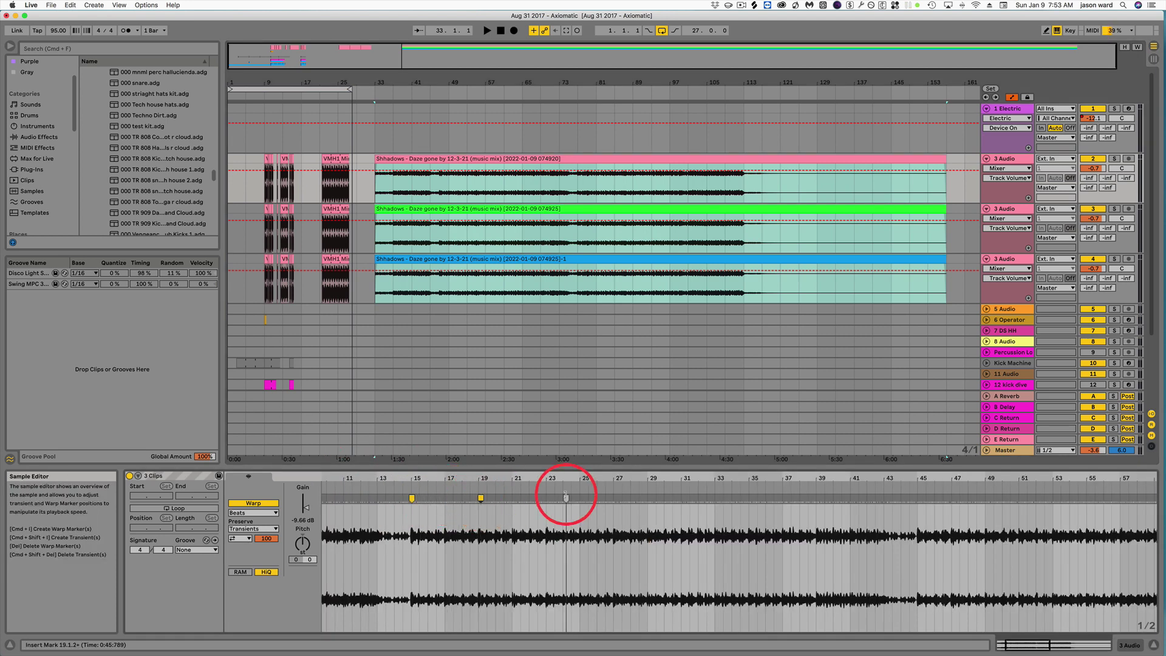
pyautogui.doubleClick(567, 499)
pyautogui.doubleClick(647, 499)
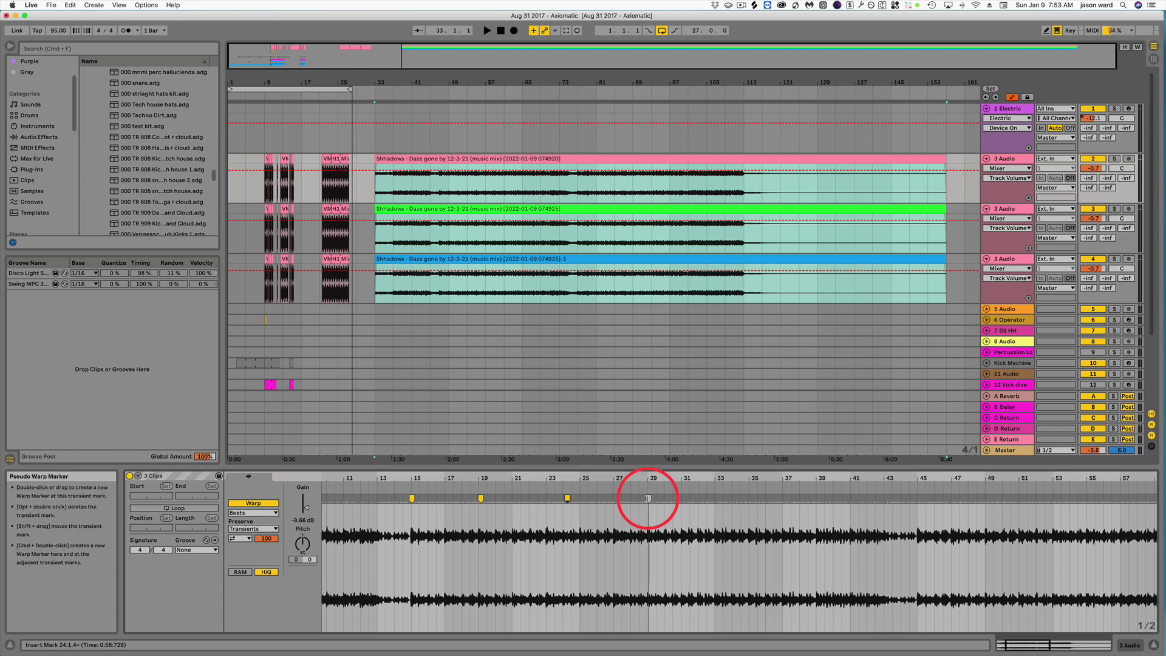
pyautogui.doubleClick(804, 499)
pyautogui.doubleClick(850, 498)
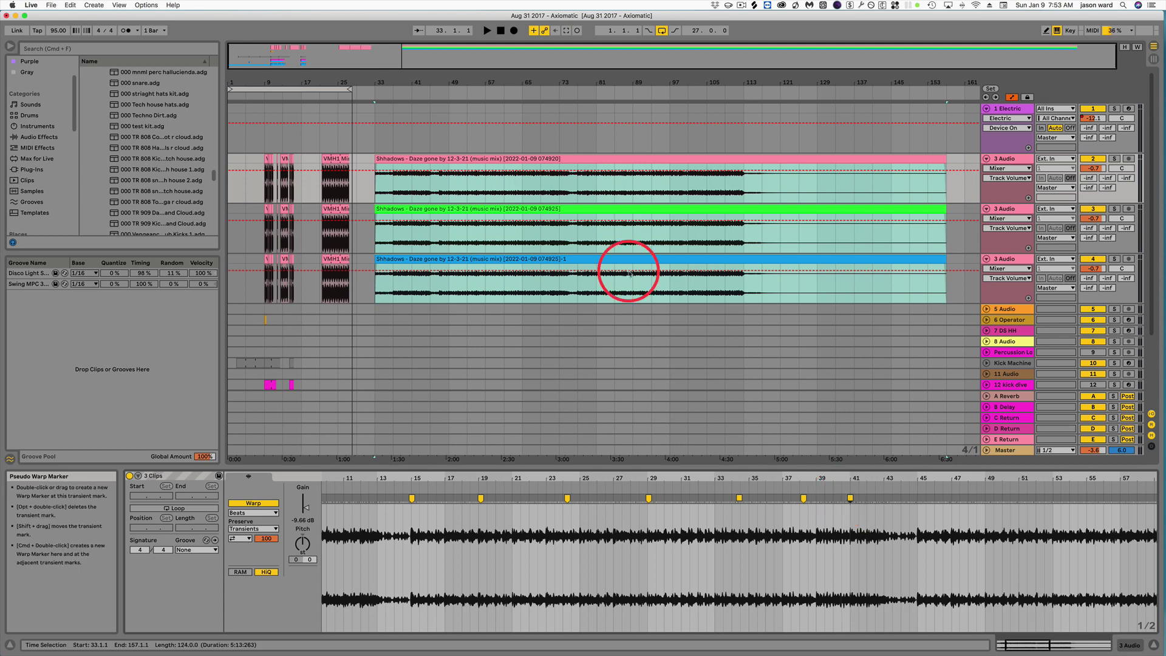
# Inspect the warp markers of the green, blue and pink music mix clips one by one.
pyautogui.click(573, 211)
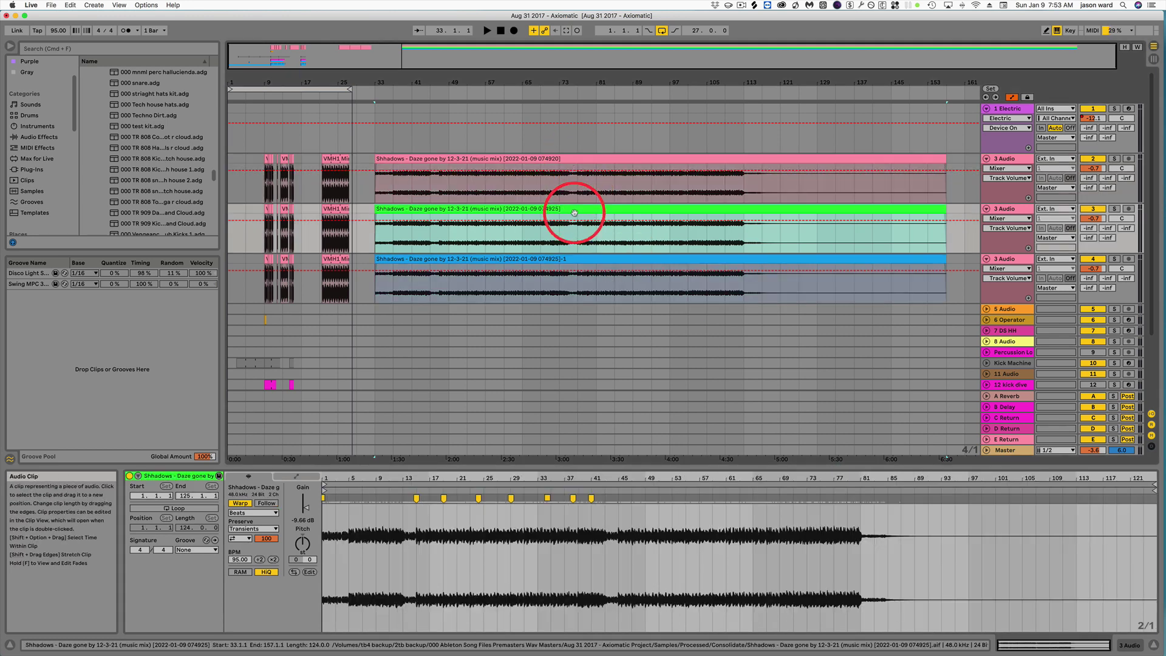
pyautogui.click(529, 261)
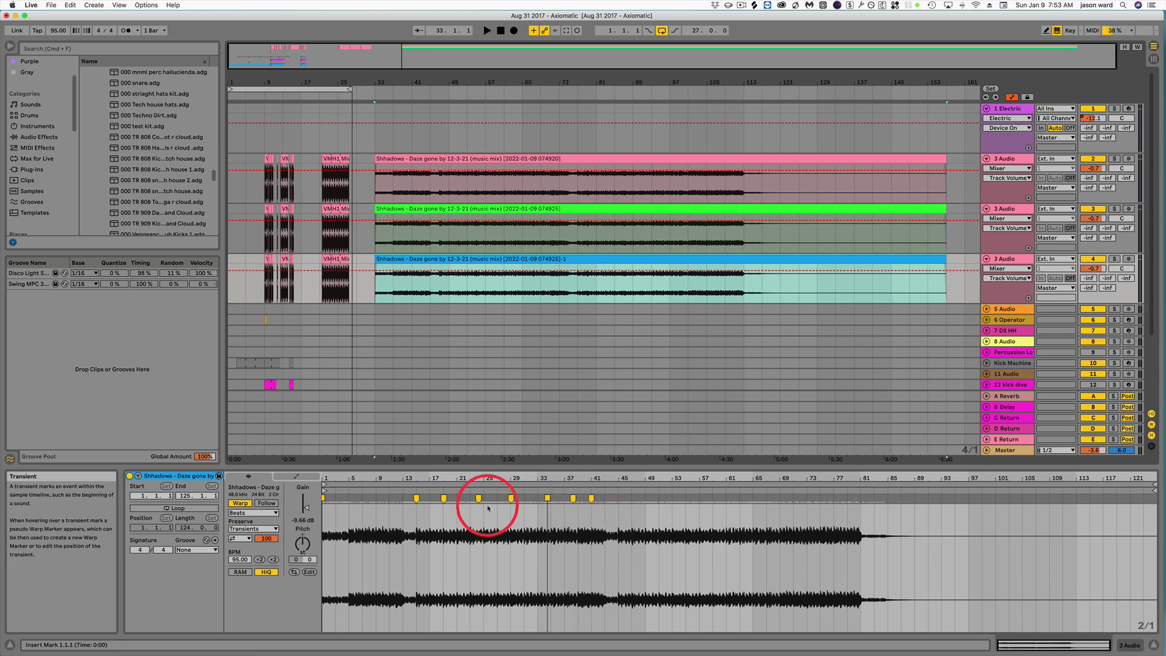
pyautogui.click(449, 158)
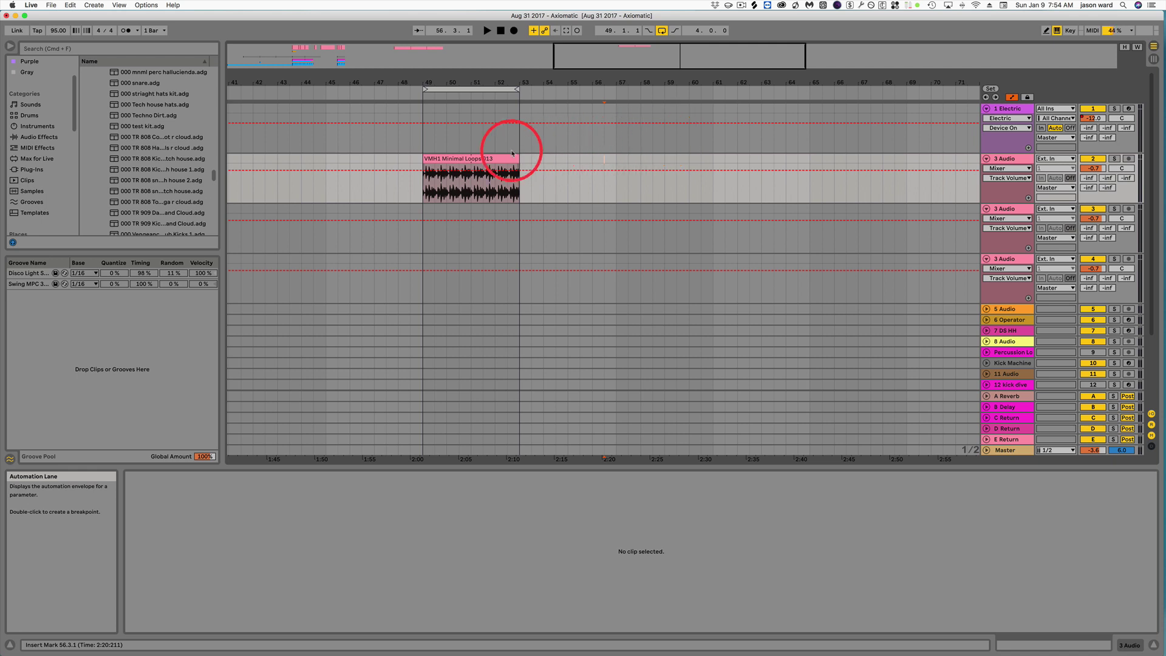
# Play the VMH1 Minimal Loops 013 clip, set the project tempo to 120 BPM, and stop playback.
pyautogui.click(477, 158)
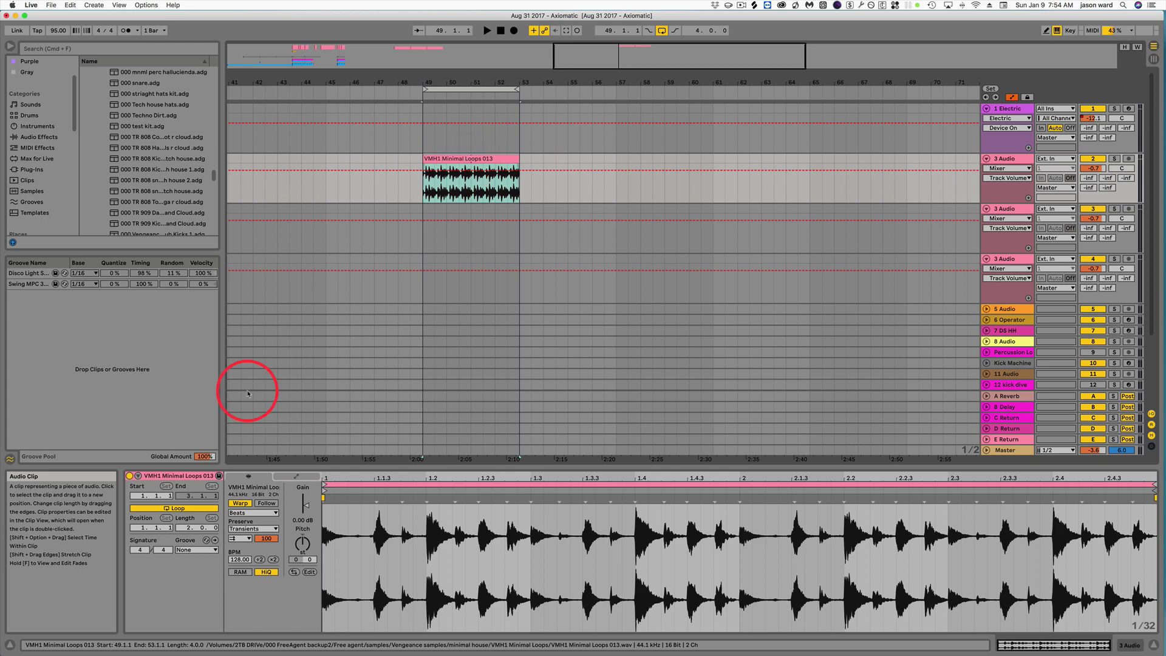
pyautogui.press('space')
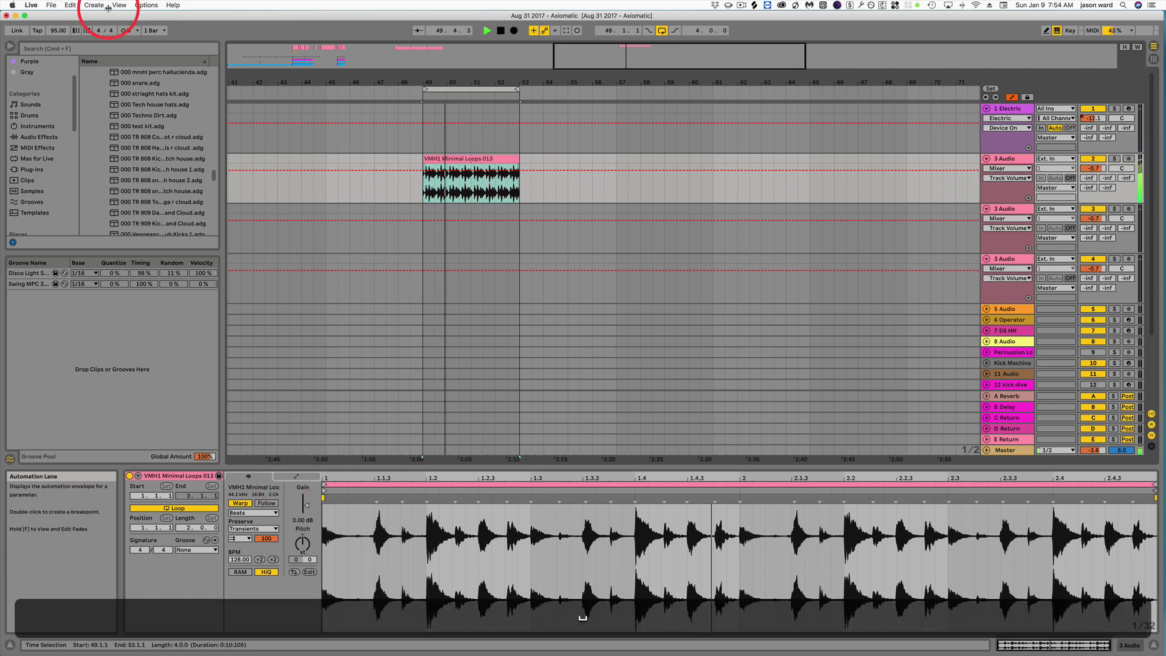
pyautogui.moveTo(58, 32); pyautogui.dragTo(58, 17)
pyautogui.press('space')
pyautogui.press('space')
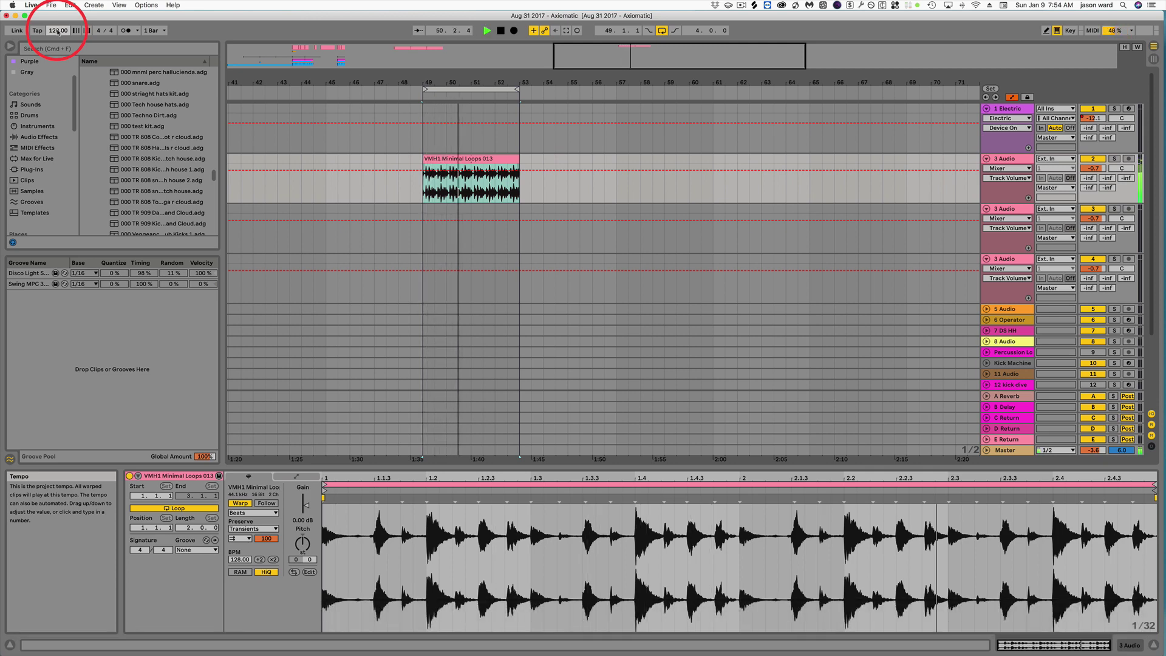
pyautogui.press('space')
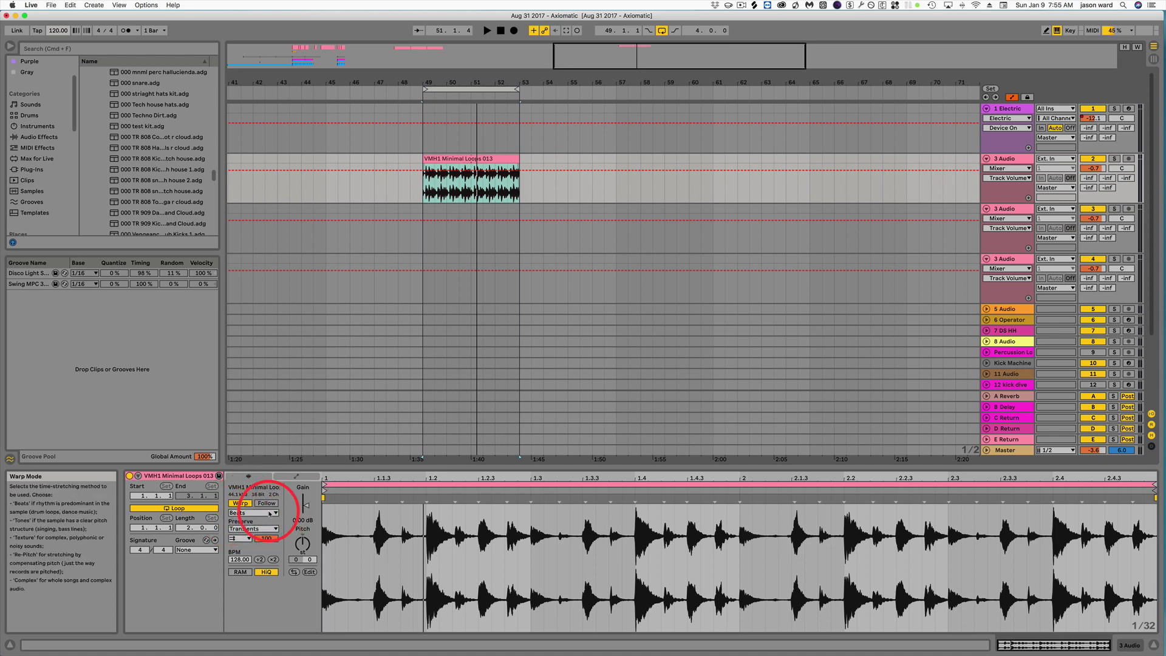
# Keep the VMH1 Minimal Loops 013 clip in Beats warp mode, turn transient looping off, and adjust the transient envelope during playback.
pyautogui.click(259, 514)
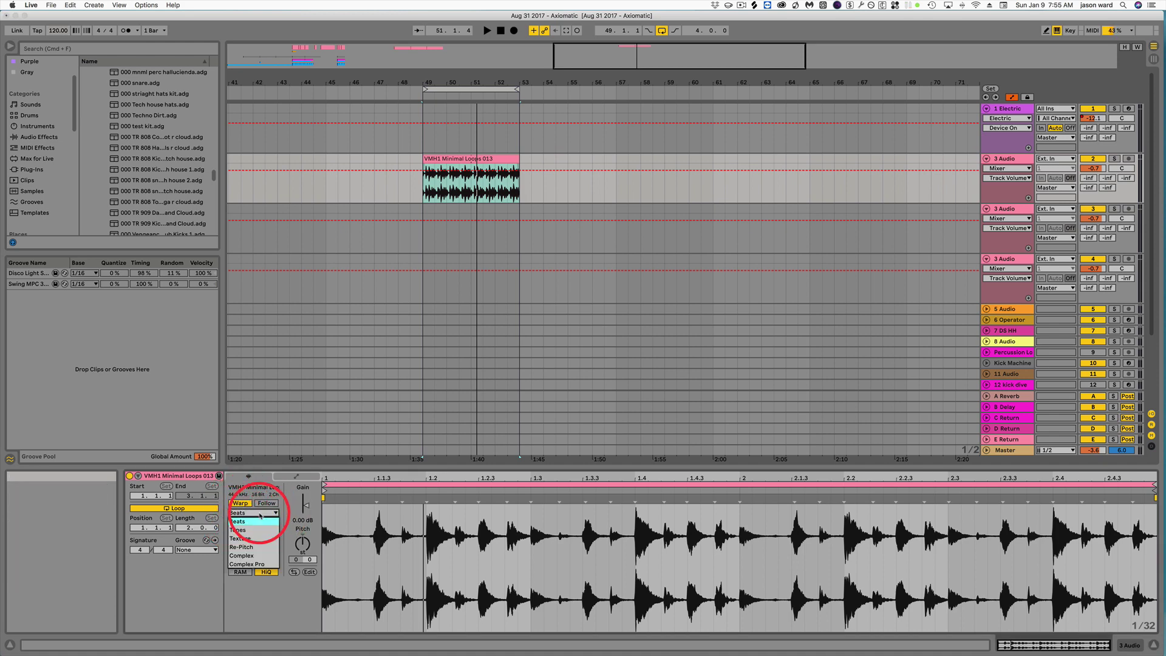
pyautogui.click(254, 521)
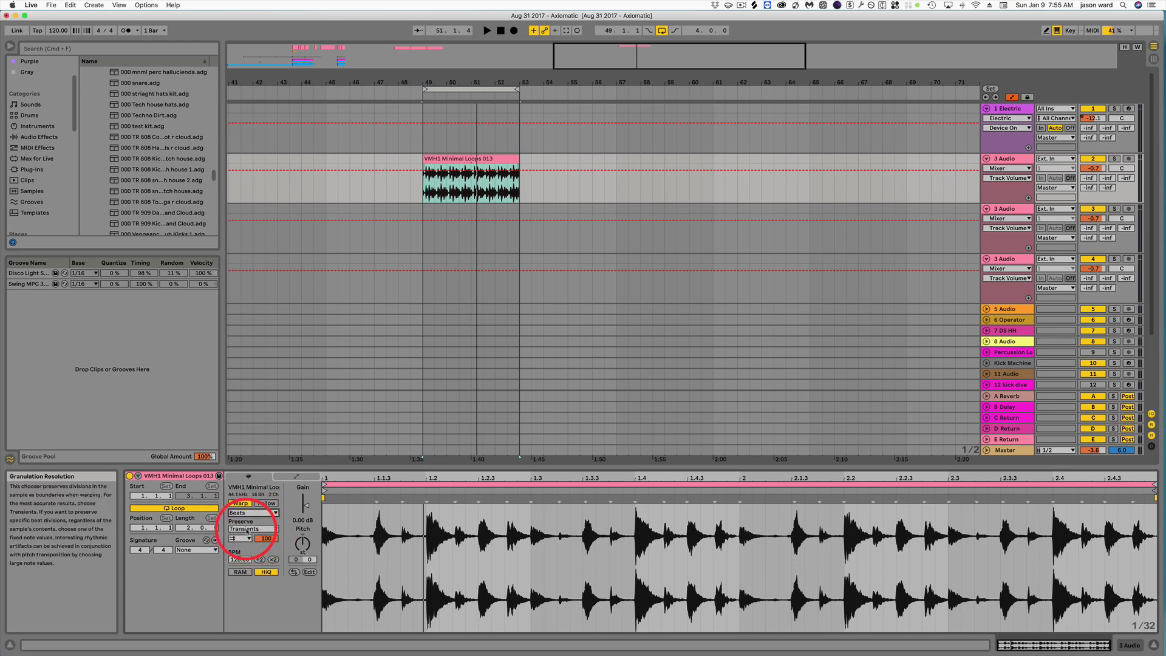
pyautogui.click(240, 539)
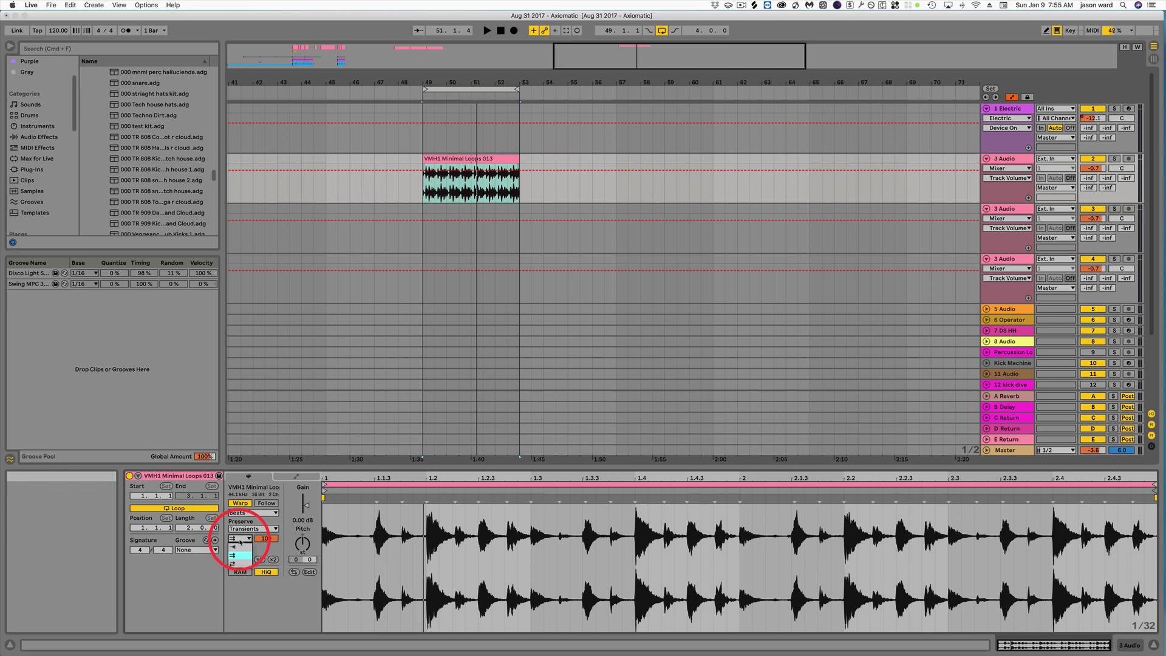
pyautogui.click(244, 541)
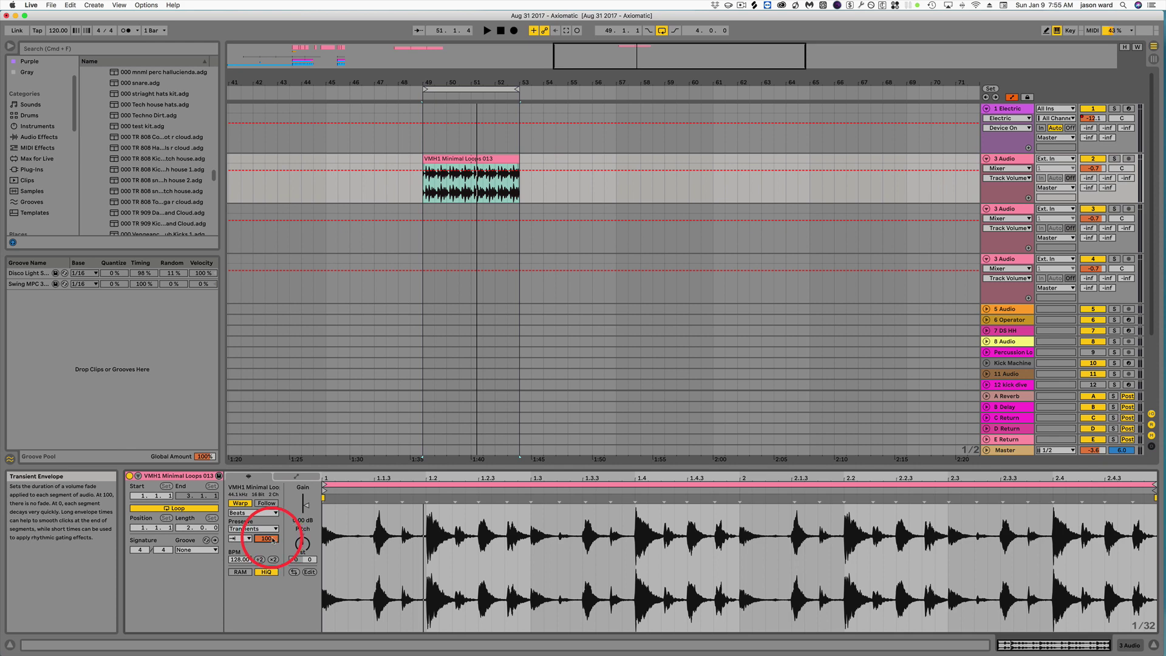
pyautogui.press('space')
pyautogui.moveTo(272, 539); pyautogui.dragTo(269, 540)
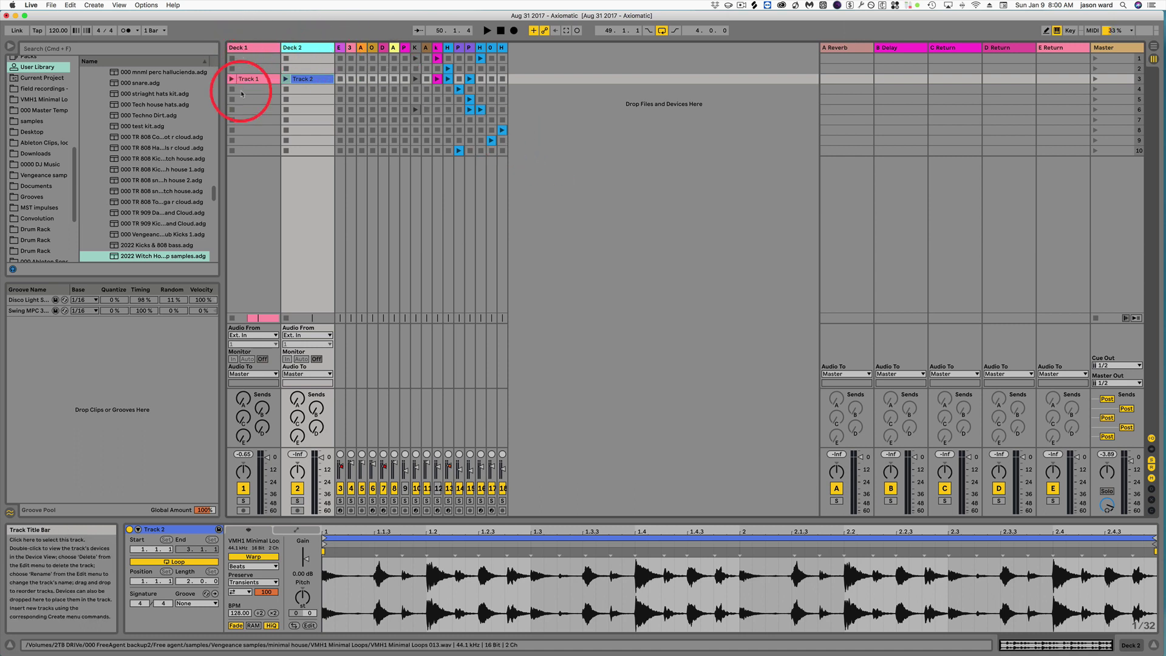
# Examine the Deck 1 and Deck 2 tracks in Session View and their clips, Track 1 and Track 2.
pyautogui.click(253, 47)
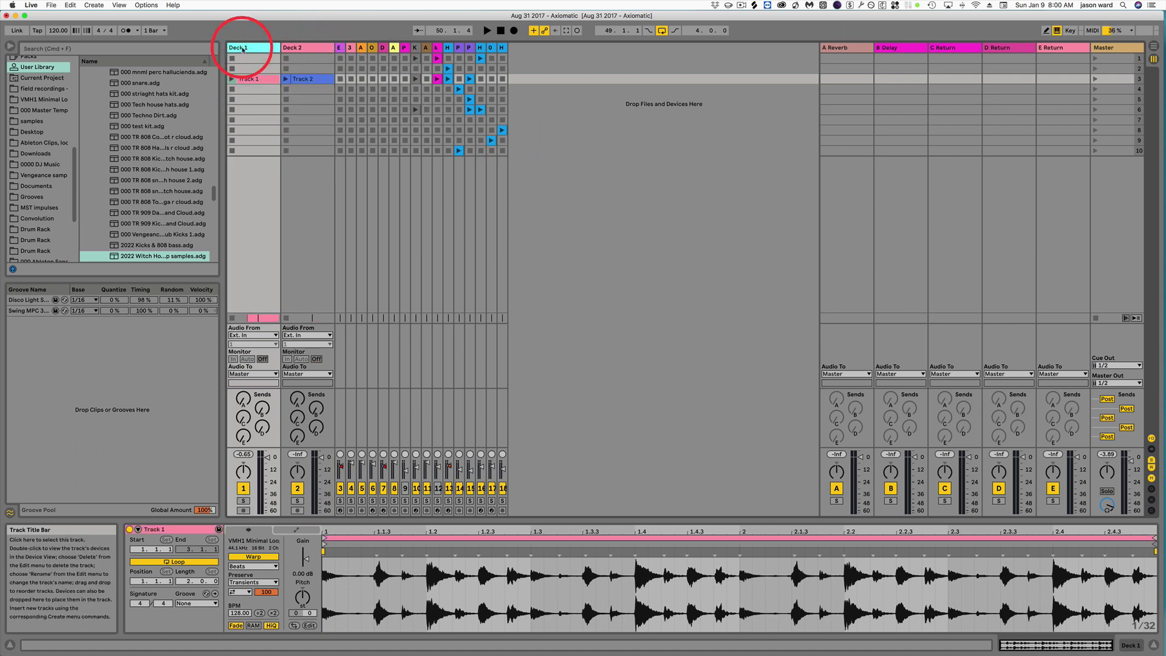
pyautogui.click(305, 48)
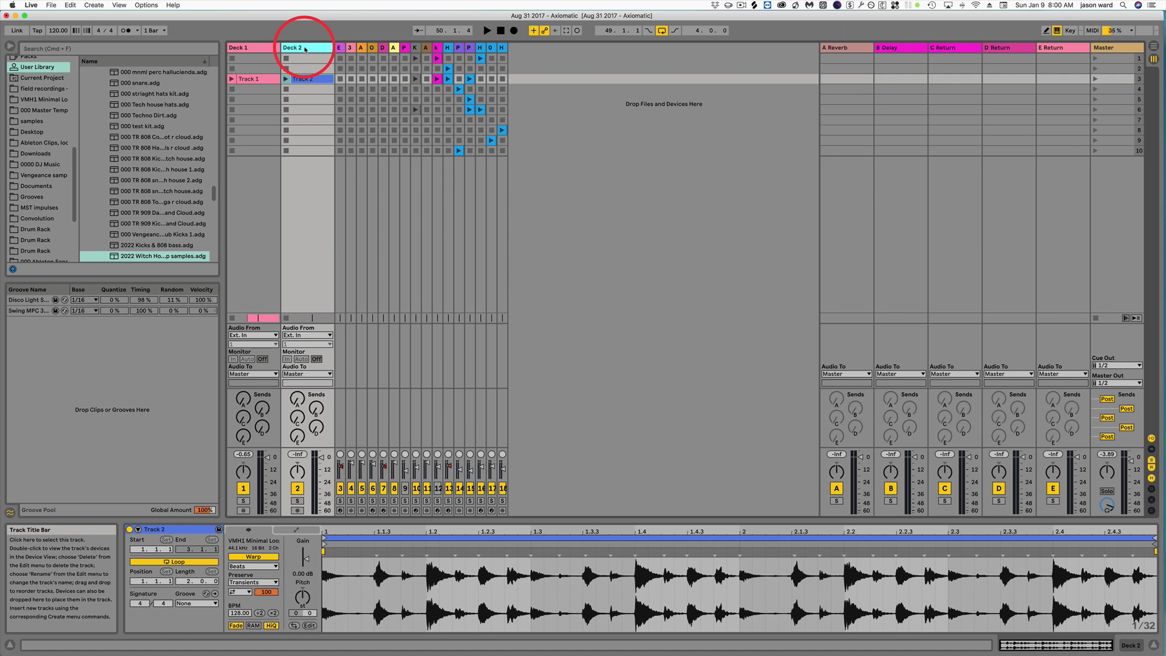
pyautogui.click(251, 79)
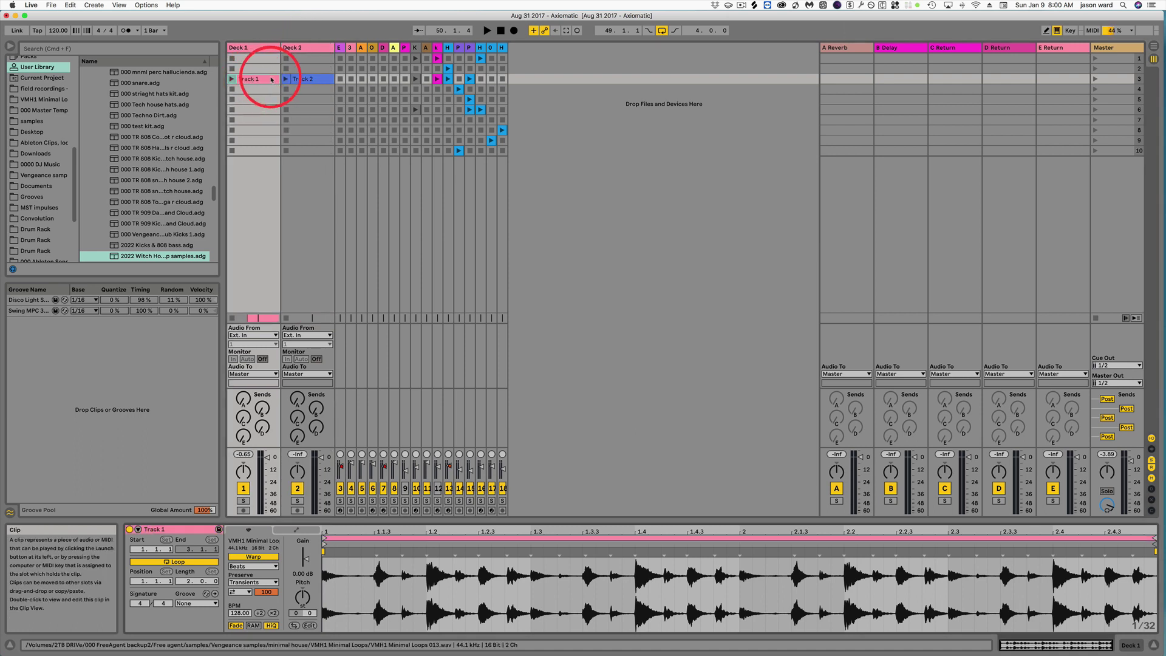
pyautogui.click(309, 80)
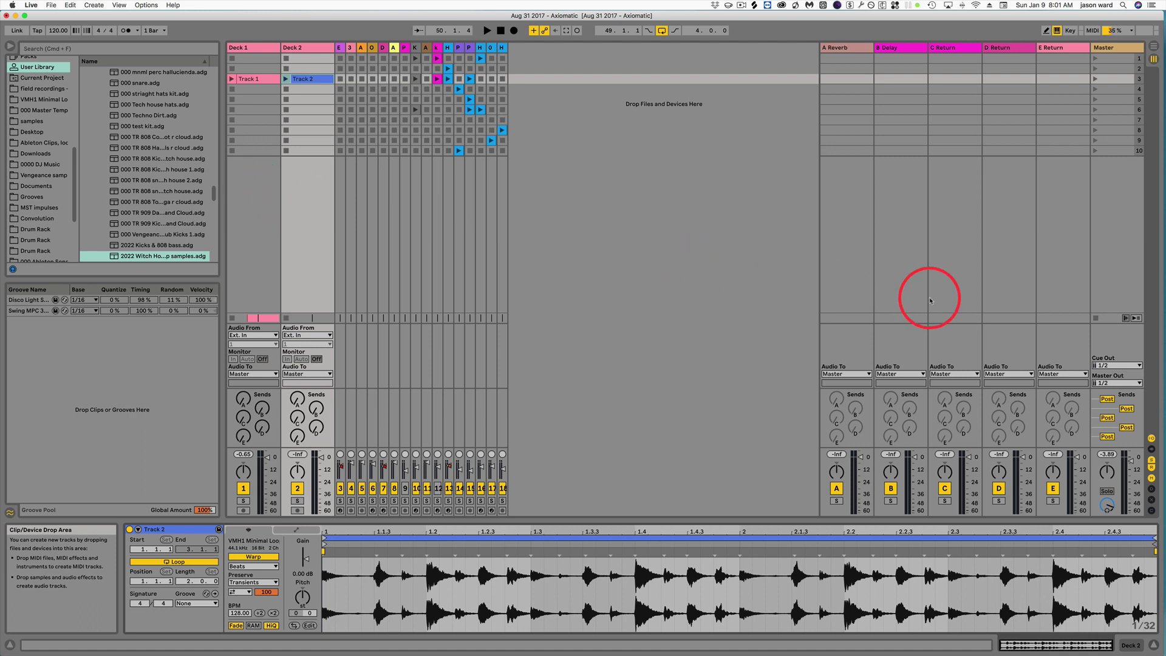
# Set Cue Out to channel 1 and Master Out to channel 2, and switch the mixer from Solo to Cue mode.
pyautogui.click(1111, 366)
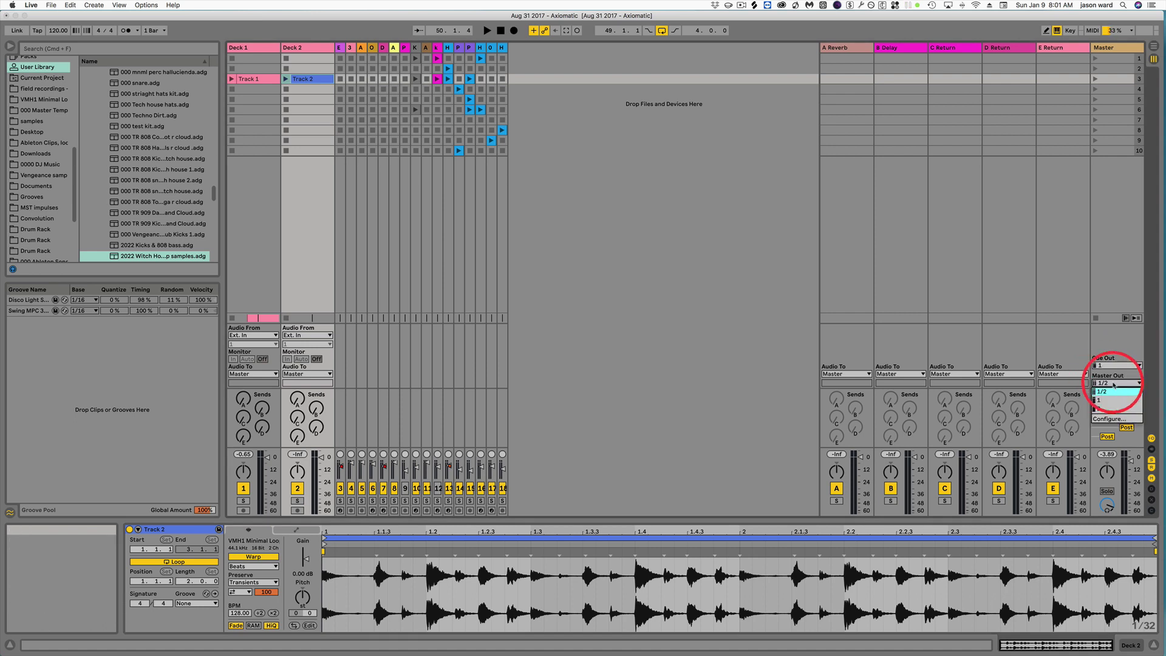
pyautogui.click(1102, 382)
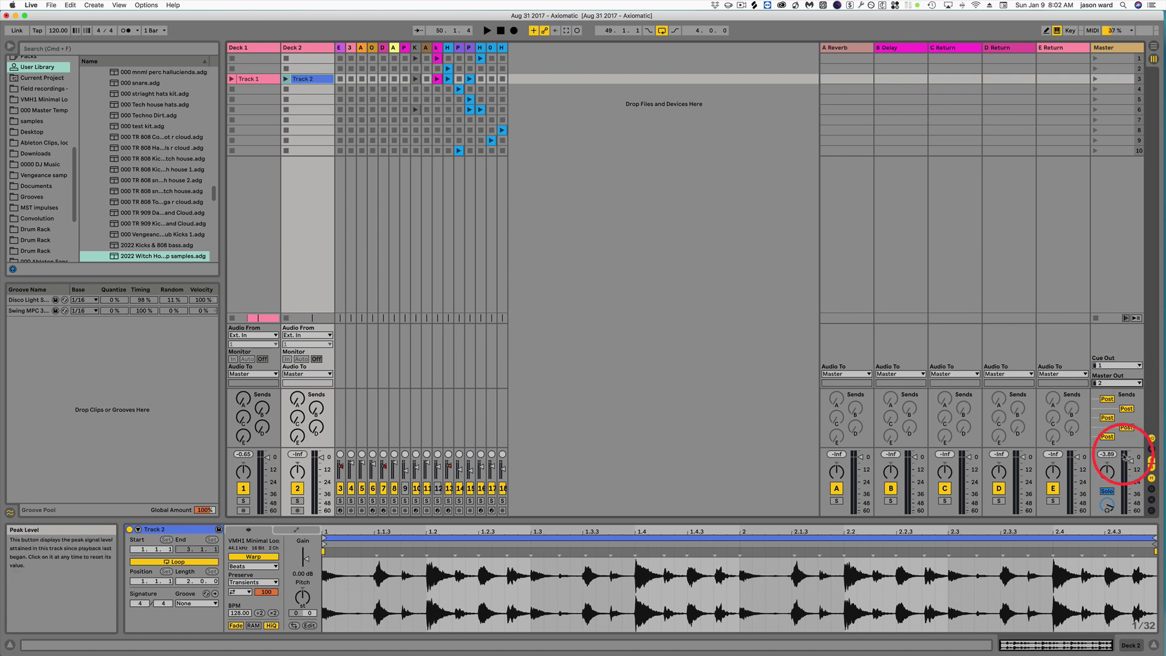
pyautogui.click(1107, 491)
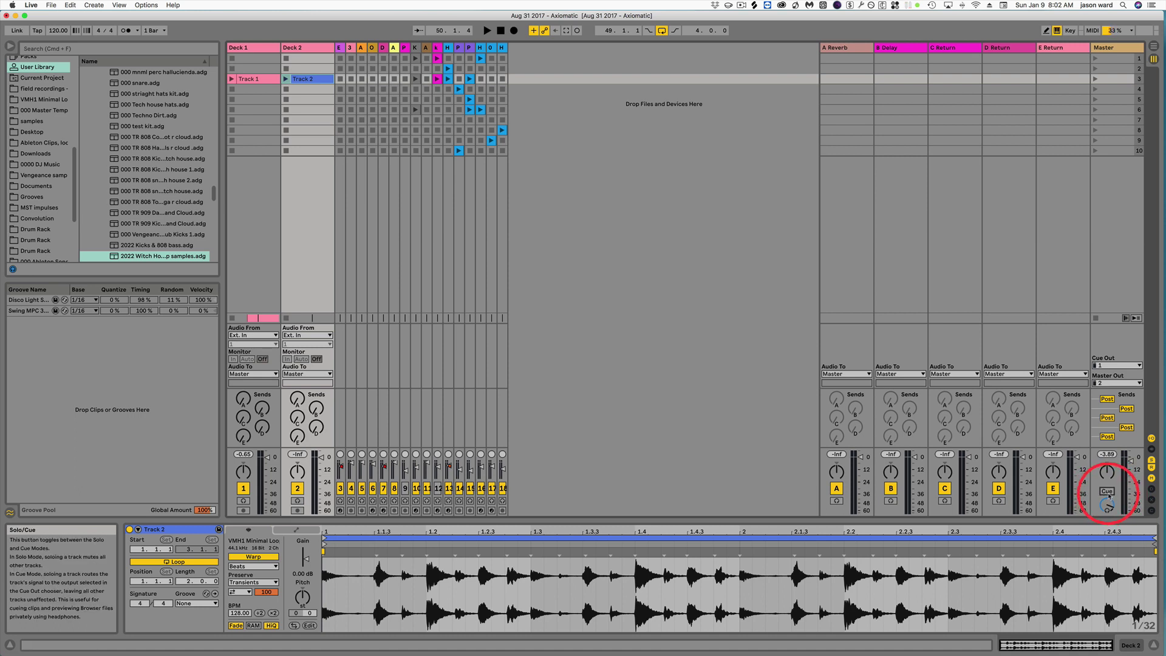
# Send Deck 1 to the cue output, turn its cue off, and toggle the cue for Deck 2.
pyautogui.click(243, 501)
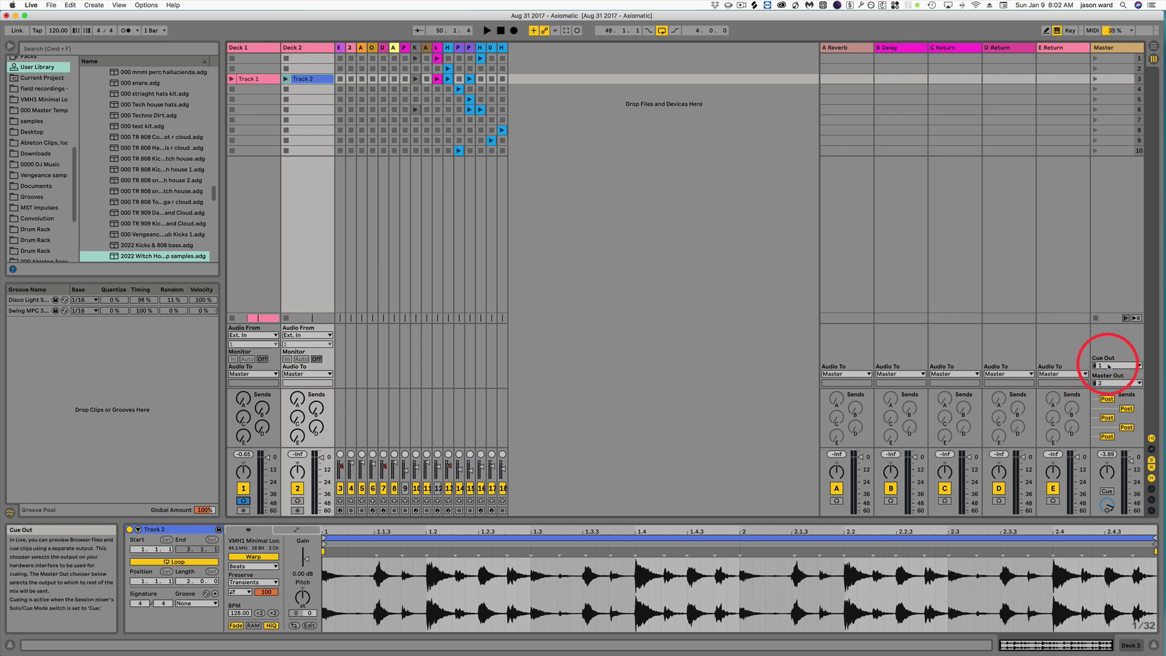
pyautogui.click(243, 500)
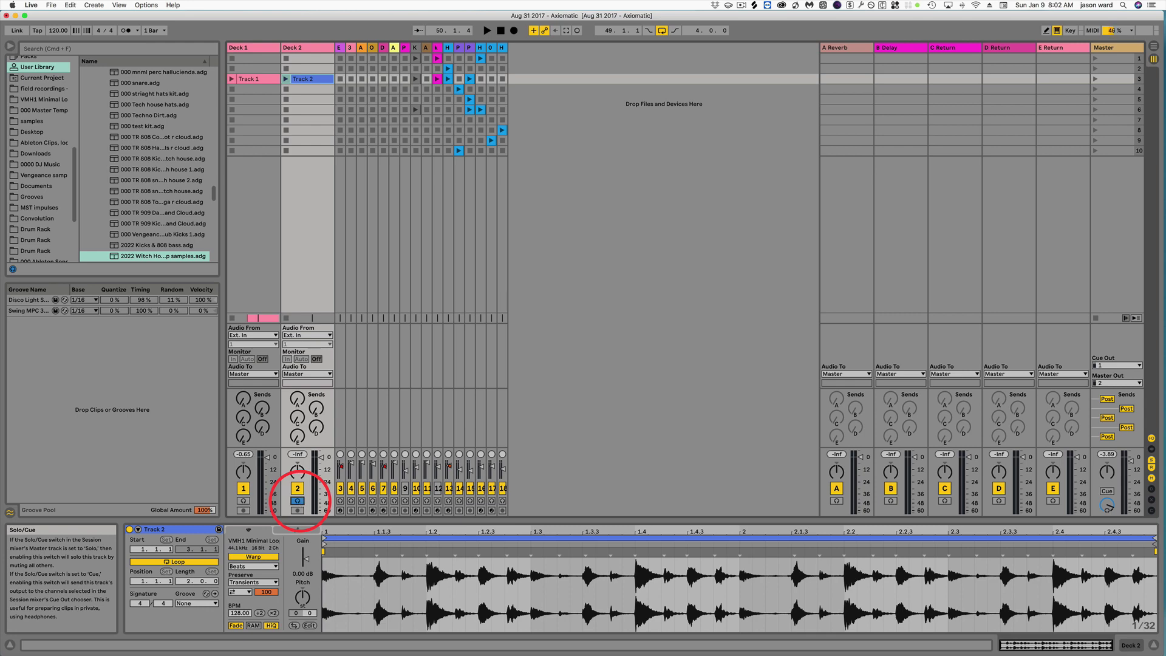
pyautogui.click(297, 500)
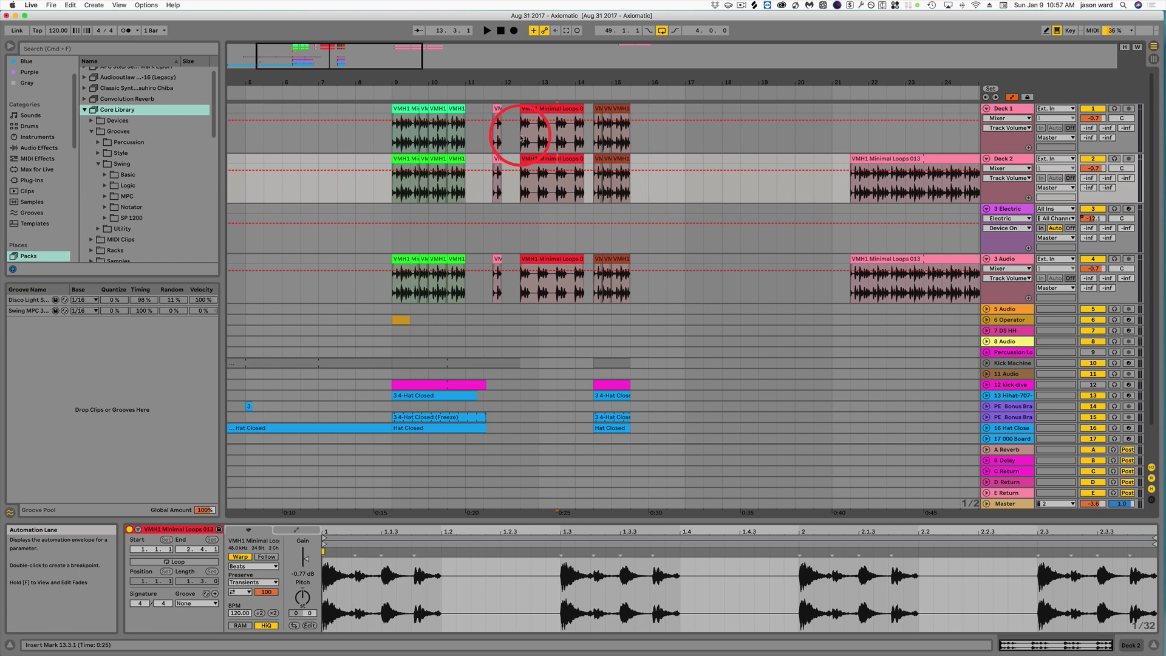
# Select the span from 12.3.1 to 13.1.1 in Deck 1's red loop, and the whole red clip after it.
pyautogui.moveTo(521, 138); pyautogui.dragTo(533, 139)
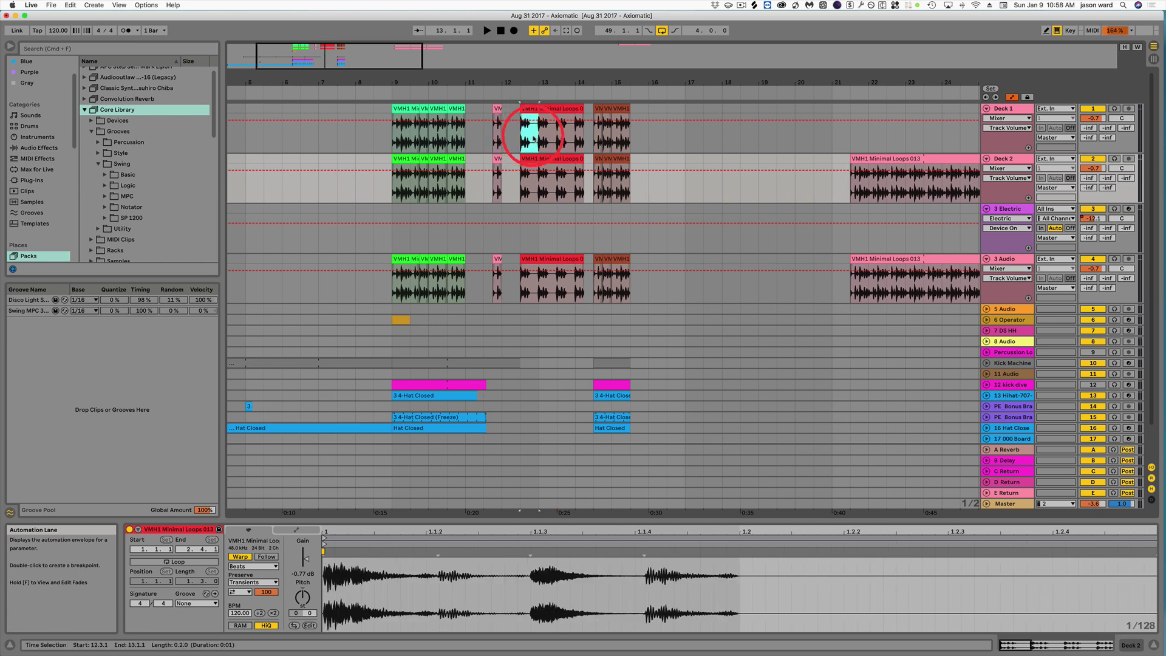
pyautogui.click(543, 108)
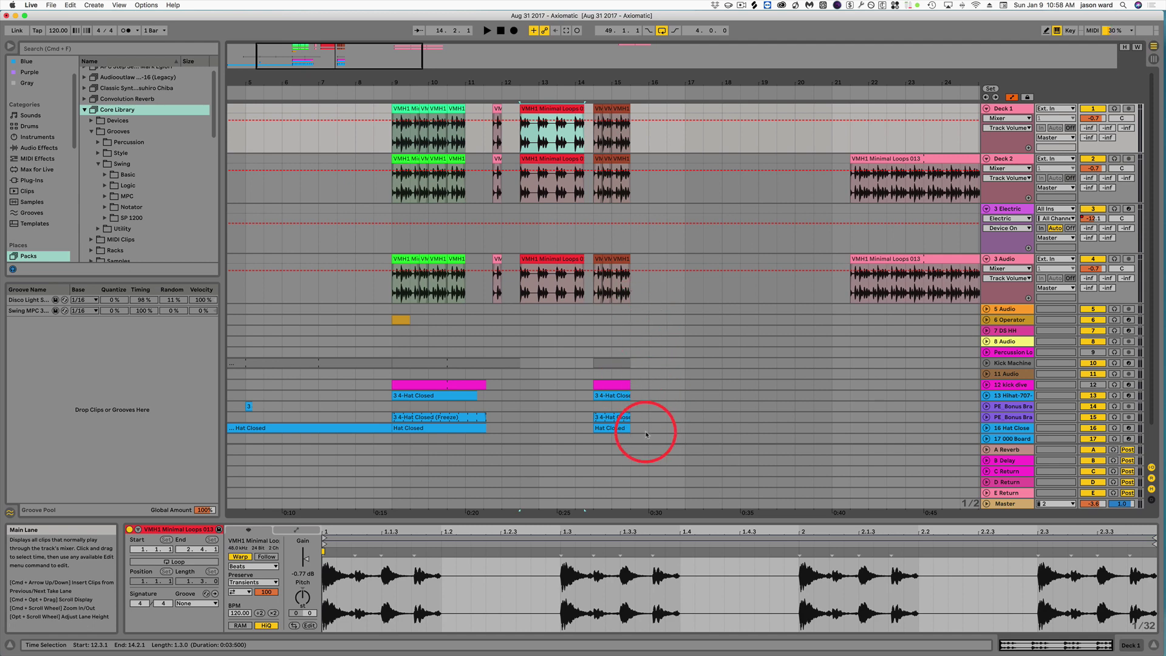
# Move the brown section across its tracks to 17.1.1, and duplicate the red section spanning 12.3.1 to 14.3.1 behind itself.
pyautogui.moveTo(646, 434); pyautogui.dragTo(689, 122)
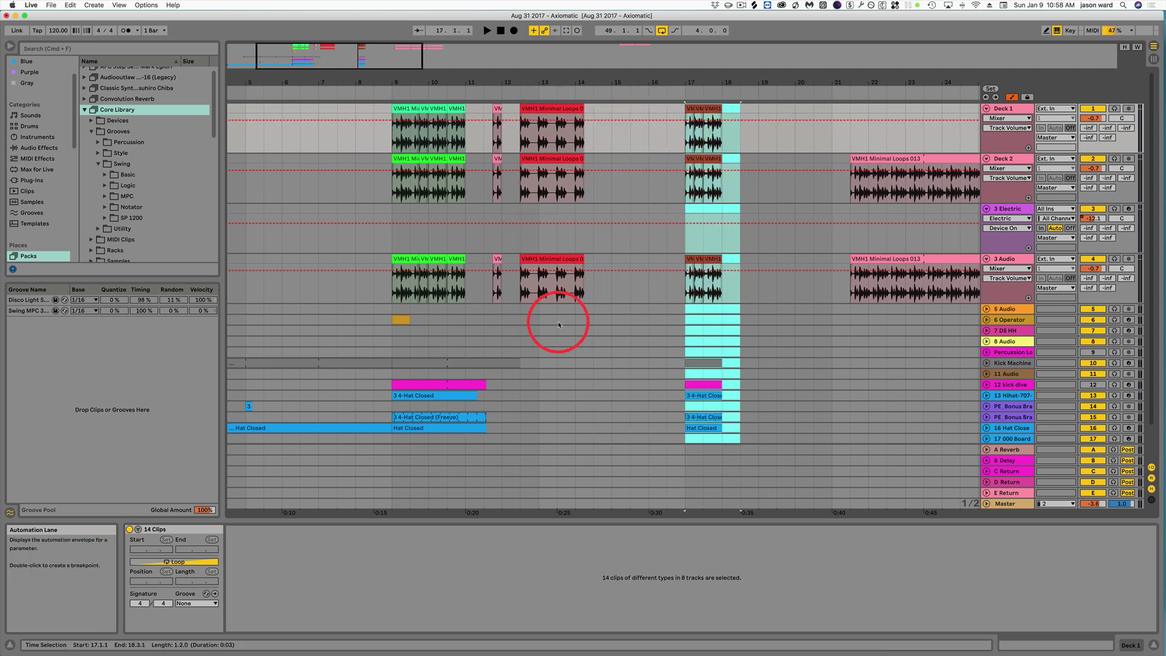
pyautogui.moveTo(587, 333); pyautogui.dragTo(519, 108)
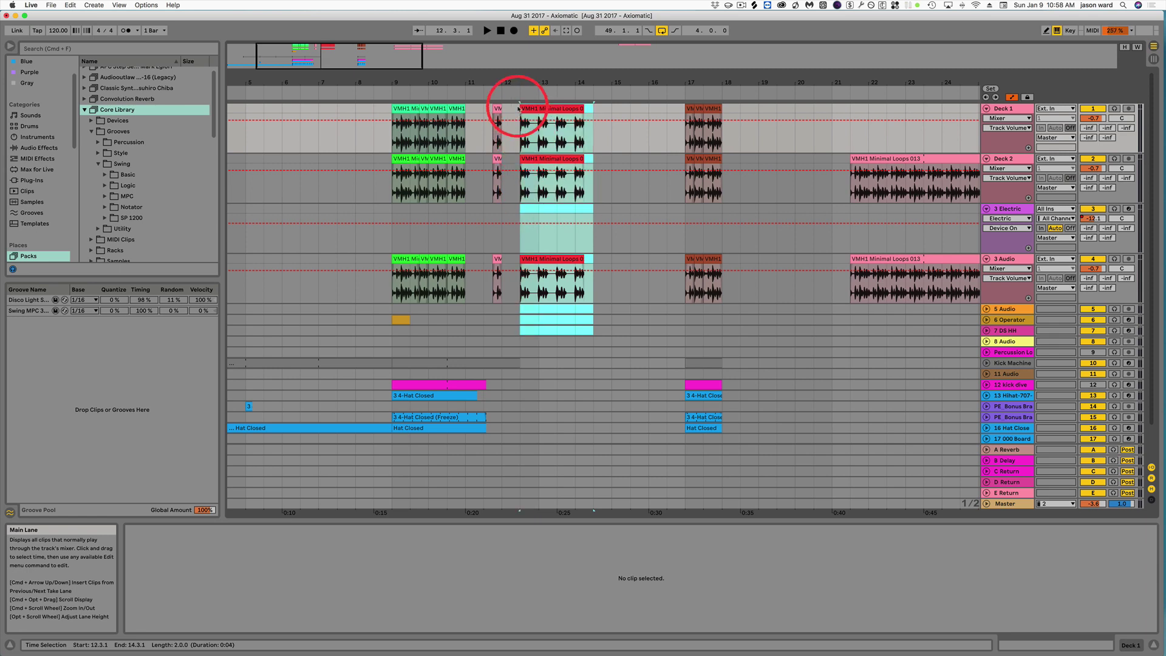
pyautogui.press('super+d')
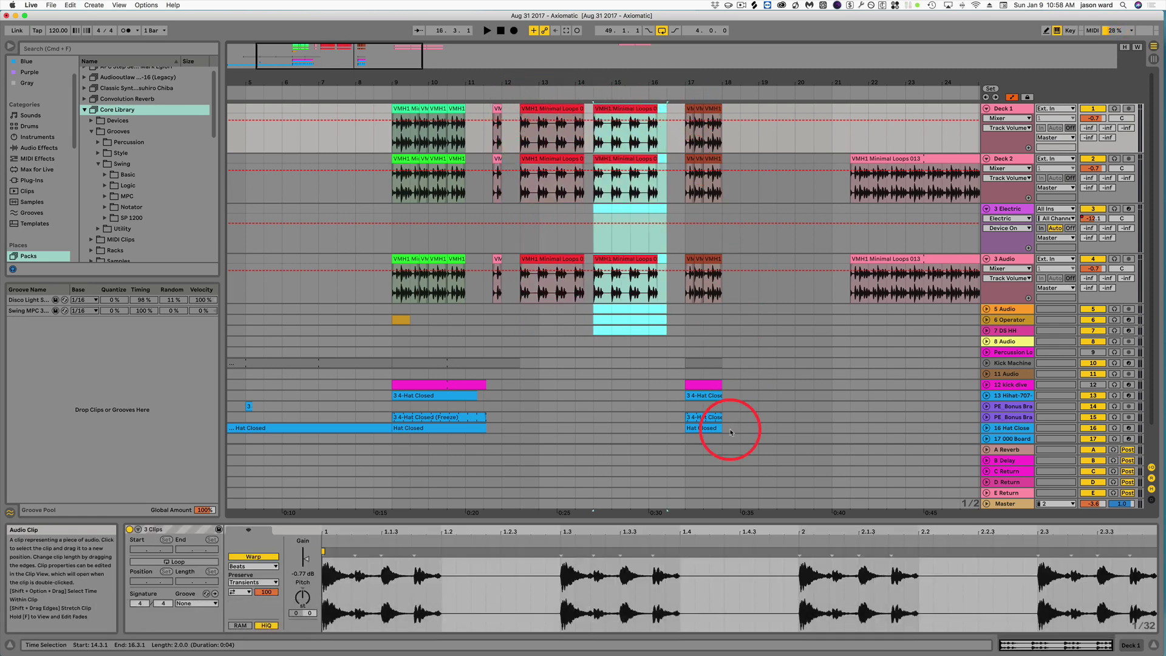
pyautogui.moveTo(667, 142); pyautogui.dragTo(677, 108)
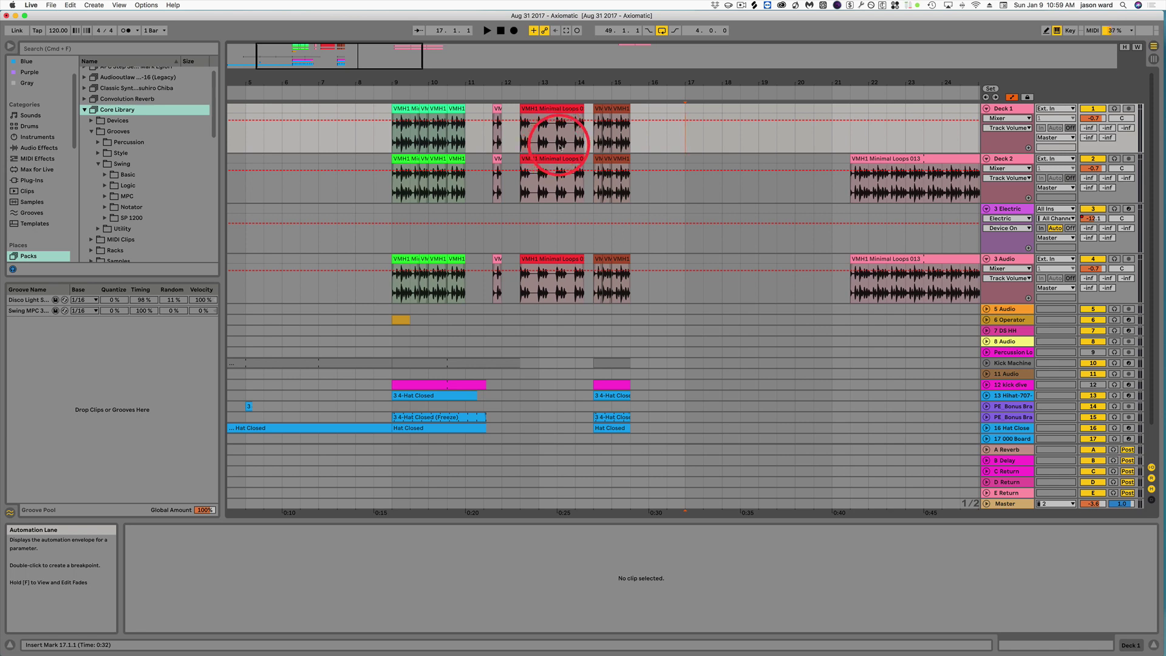
# Duplicate the time spanned by Deck 1's whole red clip across all tracks, and undo it.
pyautogui.moveTo(558, 138); pyautogui.dragTo(570, 134)
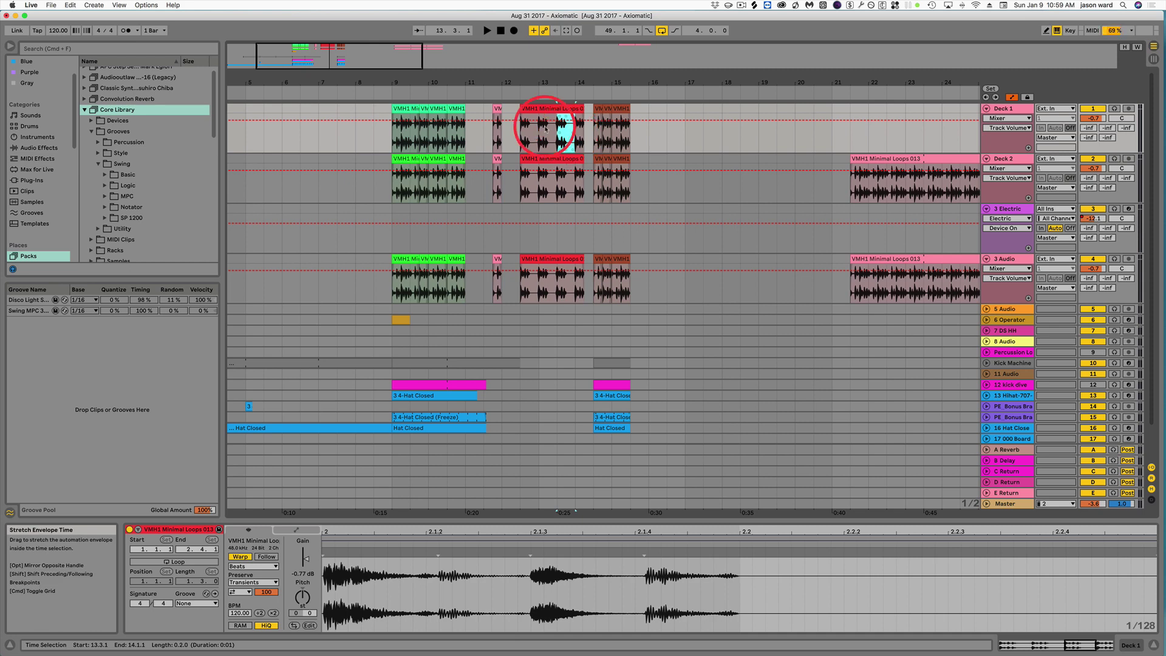
pyautogui.click(540, 108)
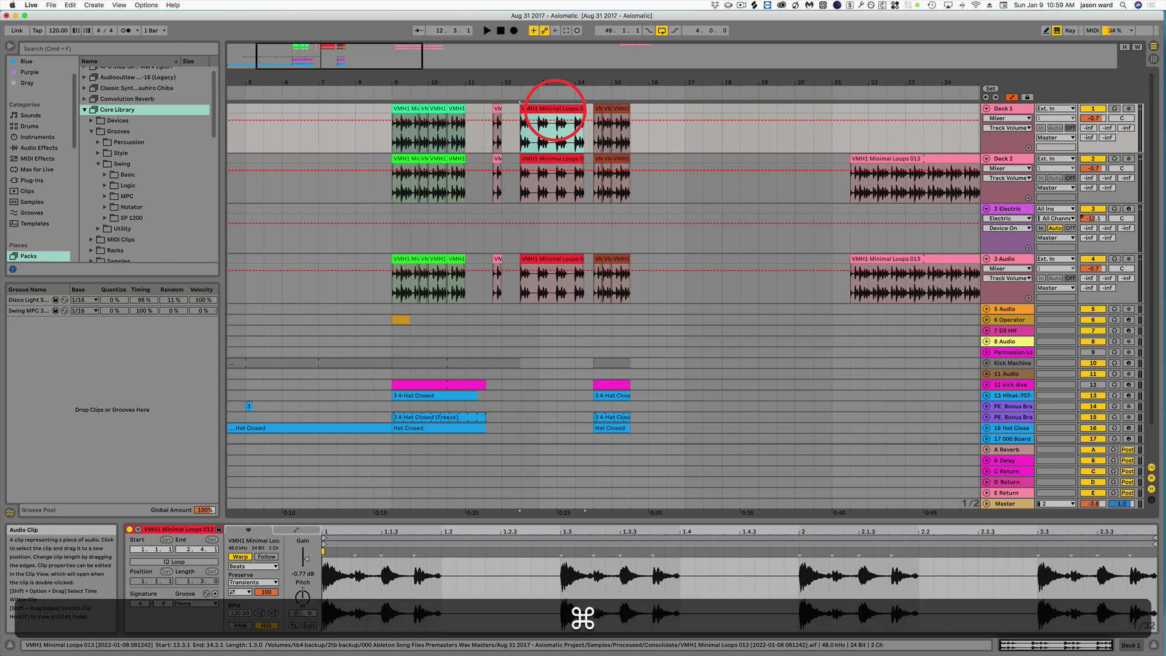
pyautogui.press('shift+super+d')
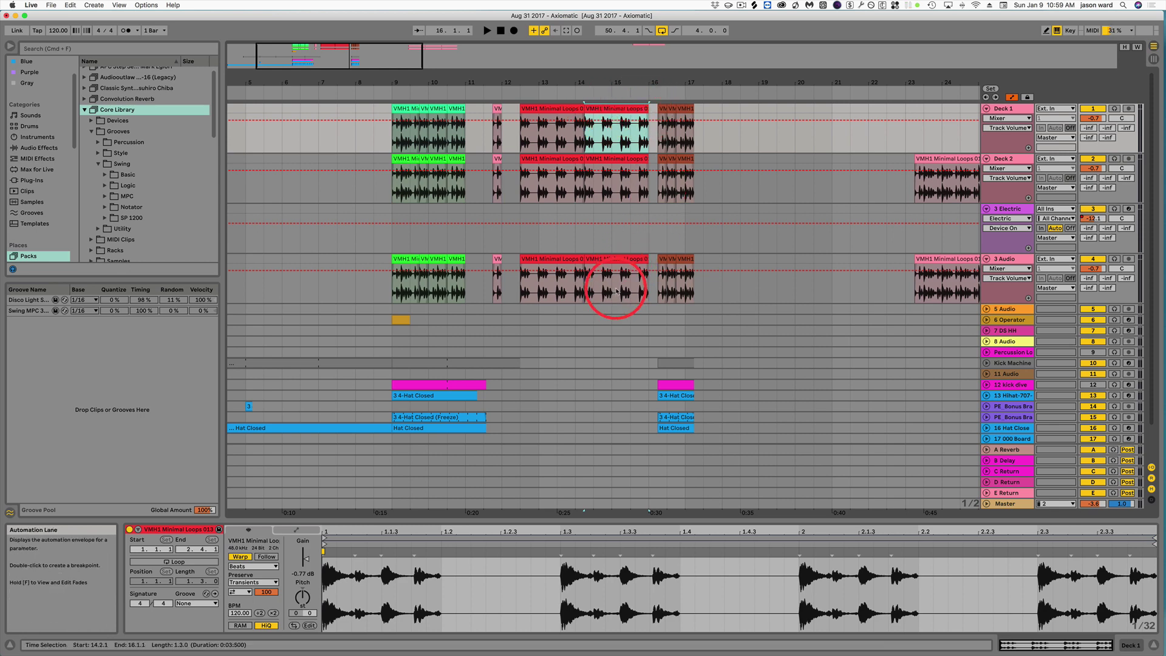
pyautogui.press('super+z')
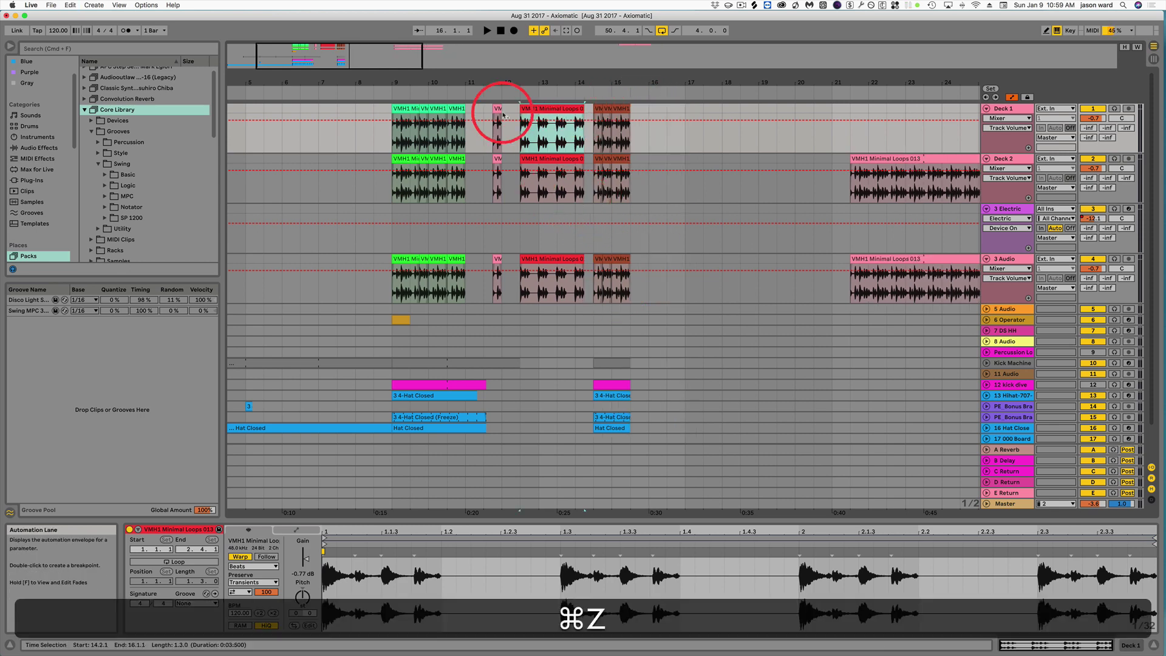
# Cut the time from 13.3.1 to 14.2.1 out of all tracks and paste that time in at 15.3.1.
pyautogui.click(558, 110)
pyautogui.moveTo(558, 109); pyautogui.dragTo(589, 109)
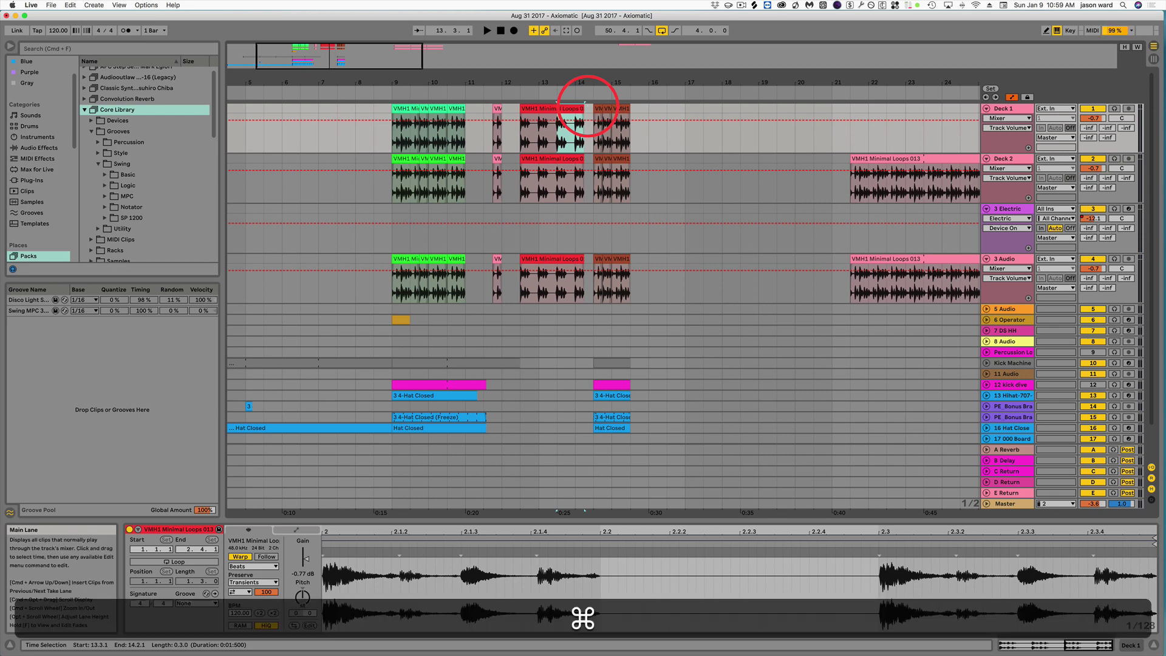
pyautogui.press('super+shift+x')
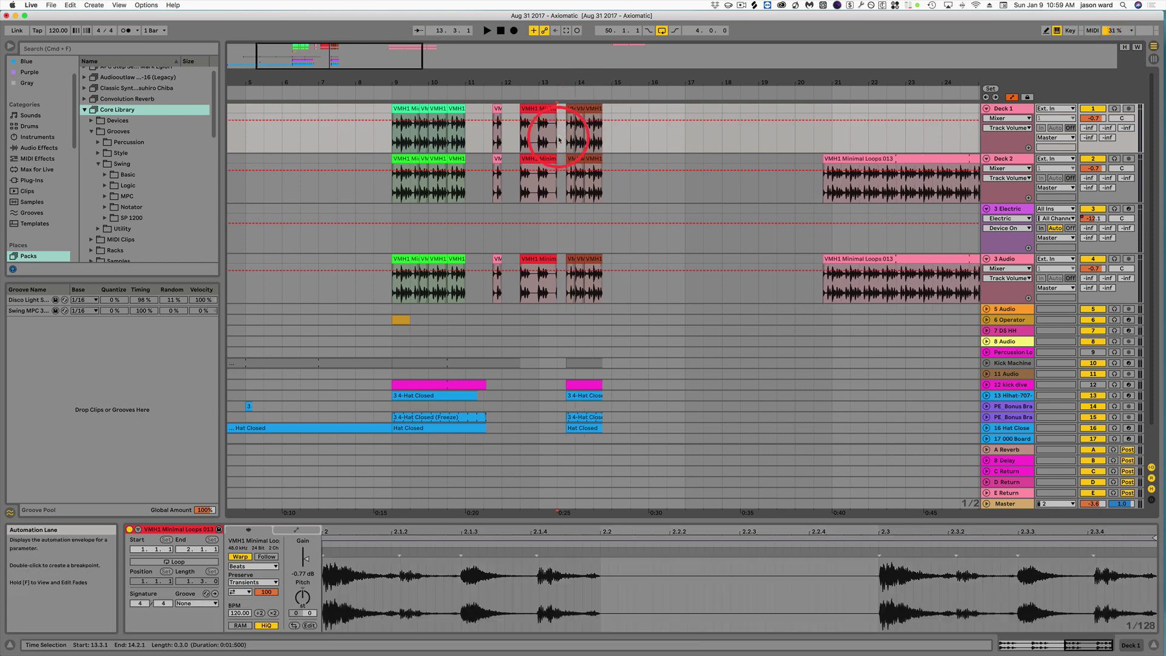
pyautogui.click(631, 140)
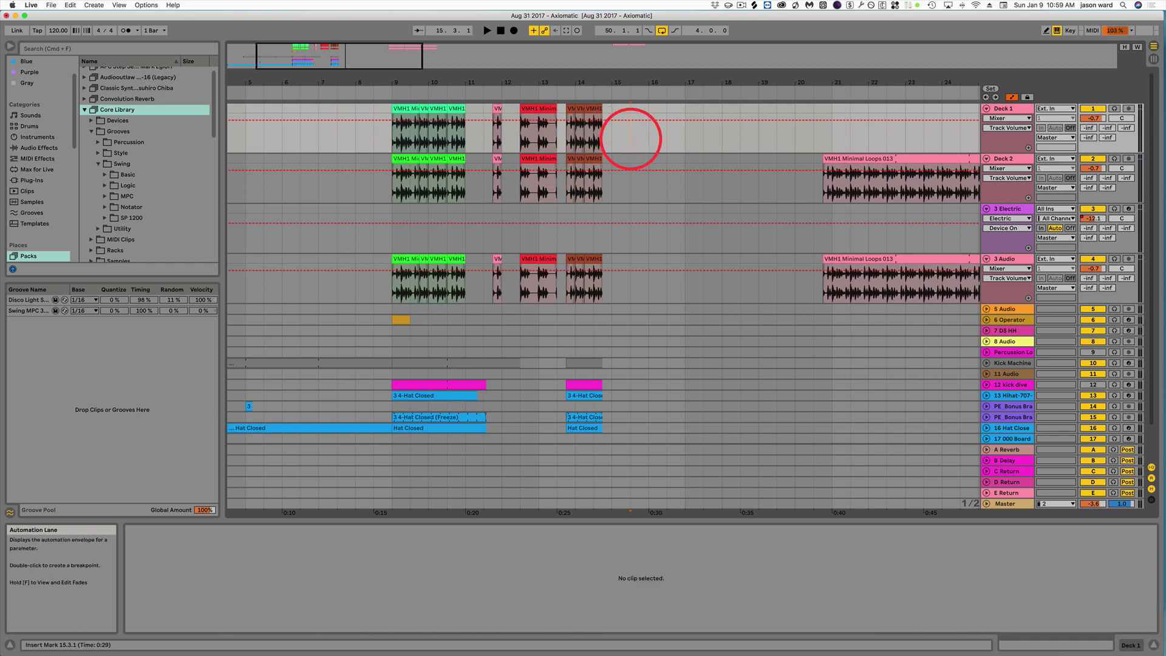
pyautogui.press('super+shift+v')
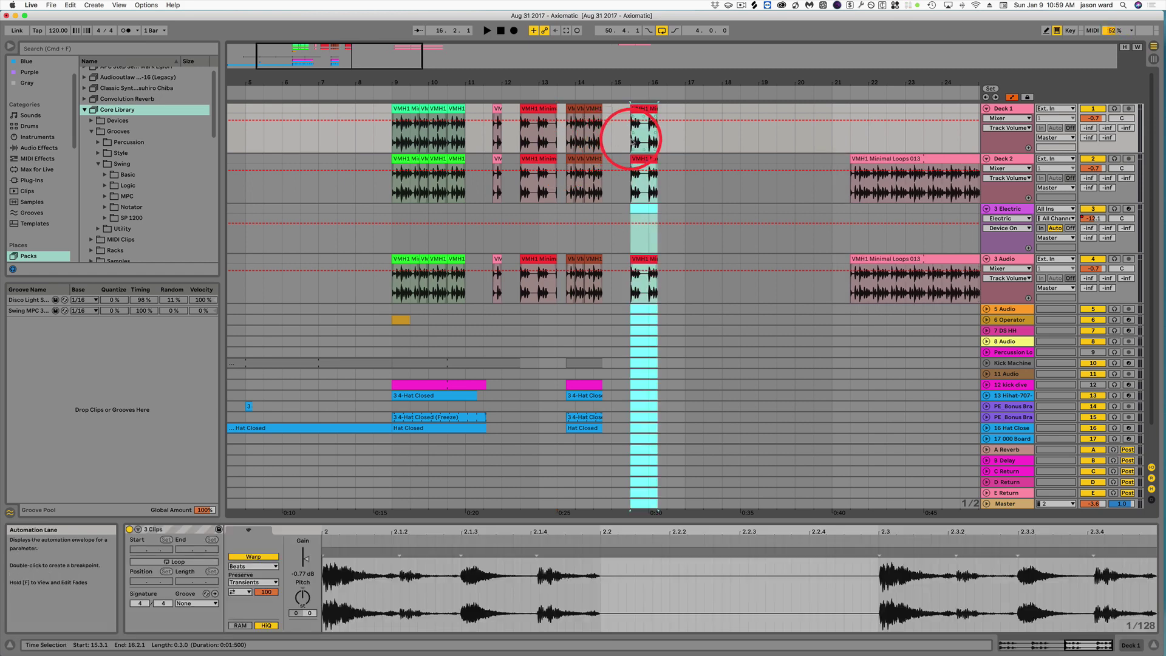
pyautogui.click(699, 291)
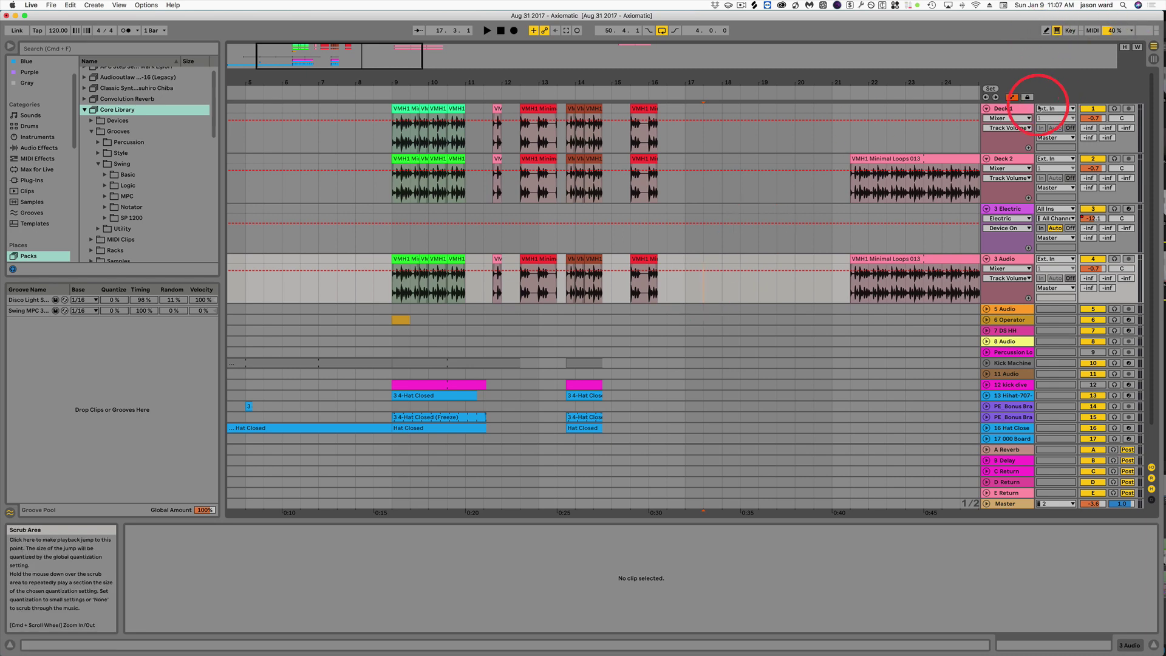
# Group the Deck 1, Deck 2, 3 Audio and 5 Audio tracks, and show the group track's empty device chain.
pyautogui.click(1009, 112)
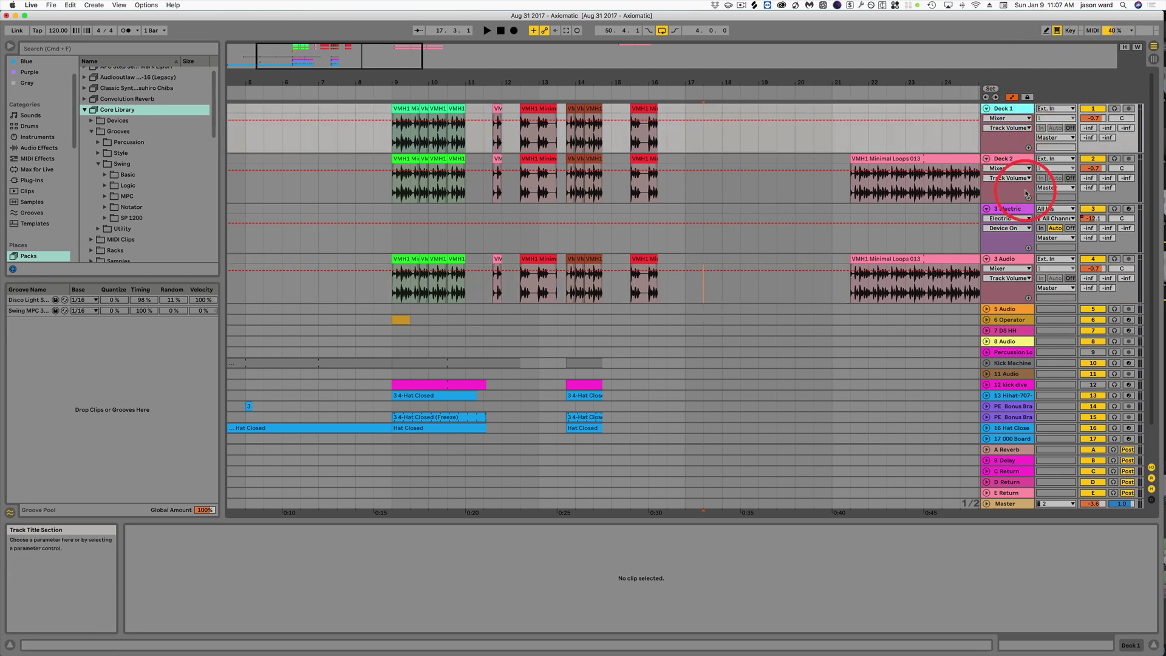
pyautogui.keyDown('super'); pyautogui.click(1009, 161); pyautogui.keyUp('super')
pyautogui.keyDown('super'); pyautogui.click(1009, 308); pyautogui.keyUp('super')
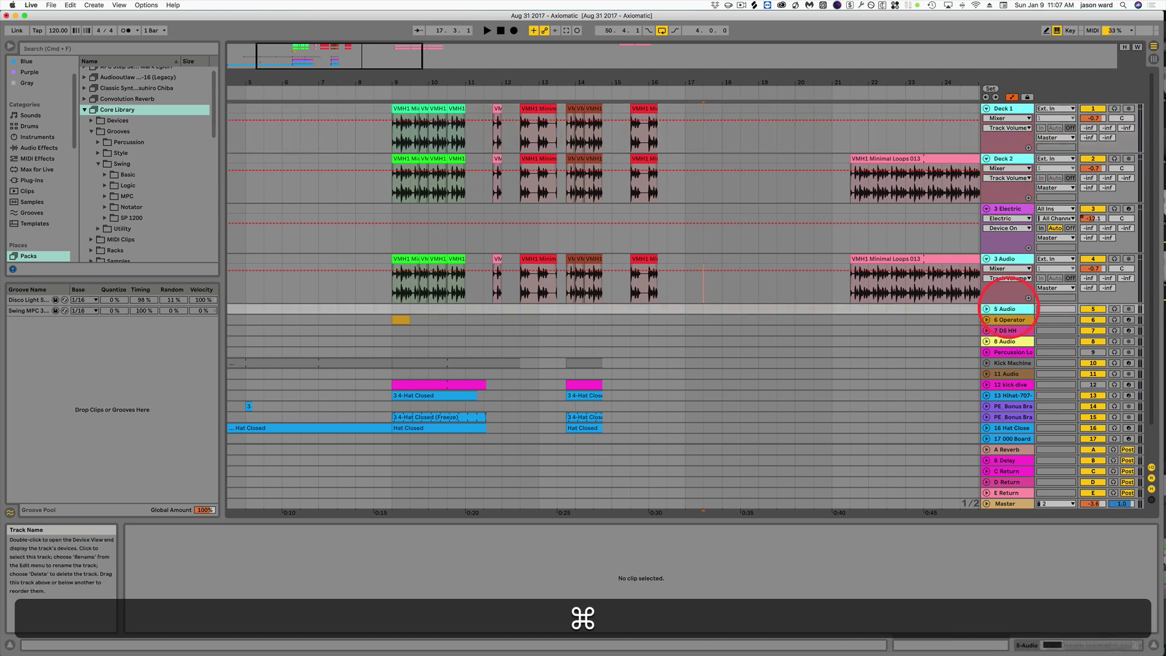
pyautogui.press('super+g')
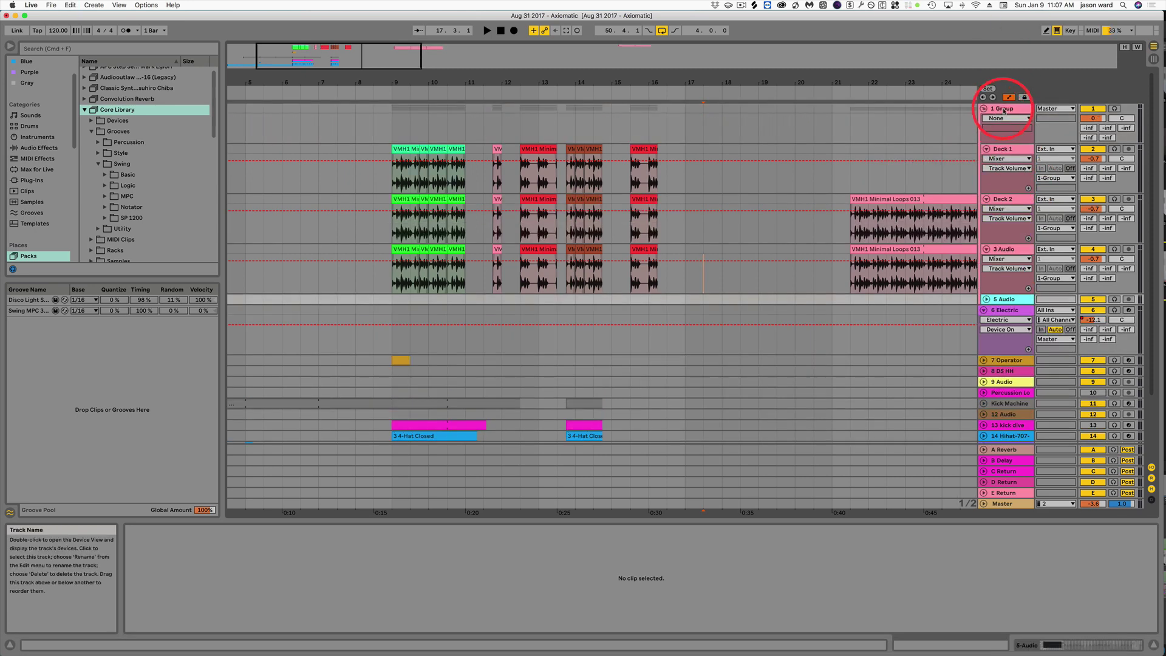
pyautogui.click(1003, 110)
pyautogui.doubleClick(1003, 110)
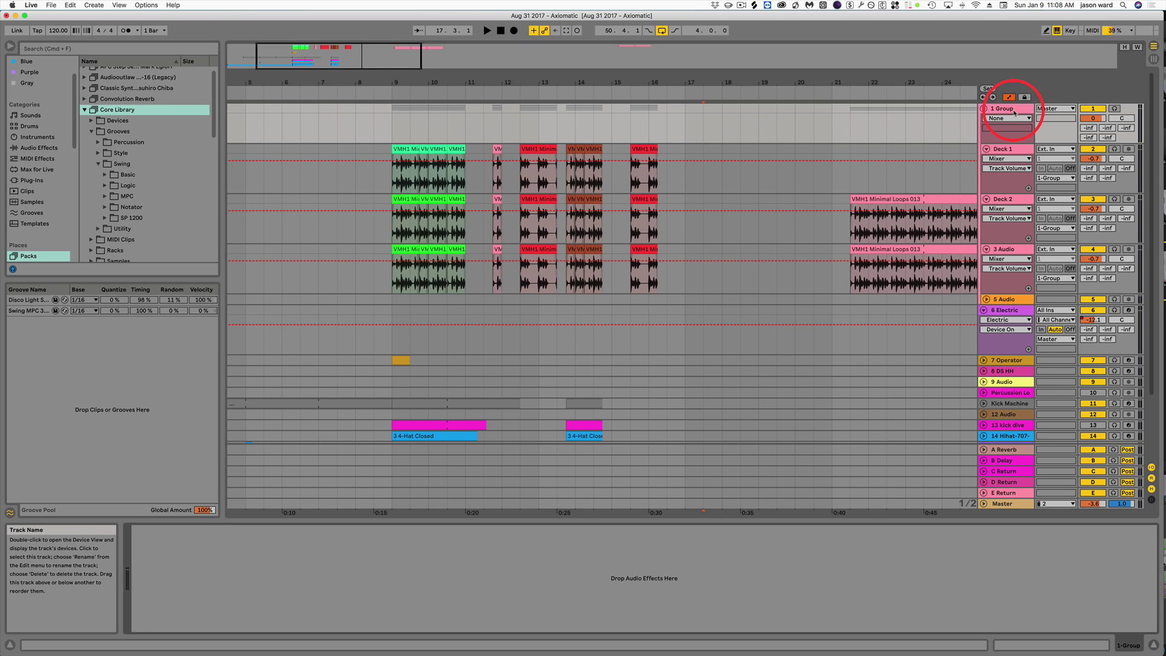
pyautogui.click(604, 576)
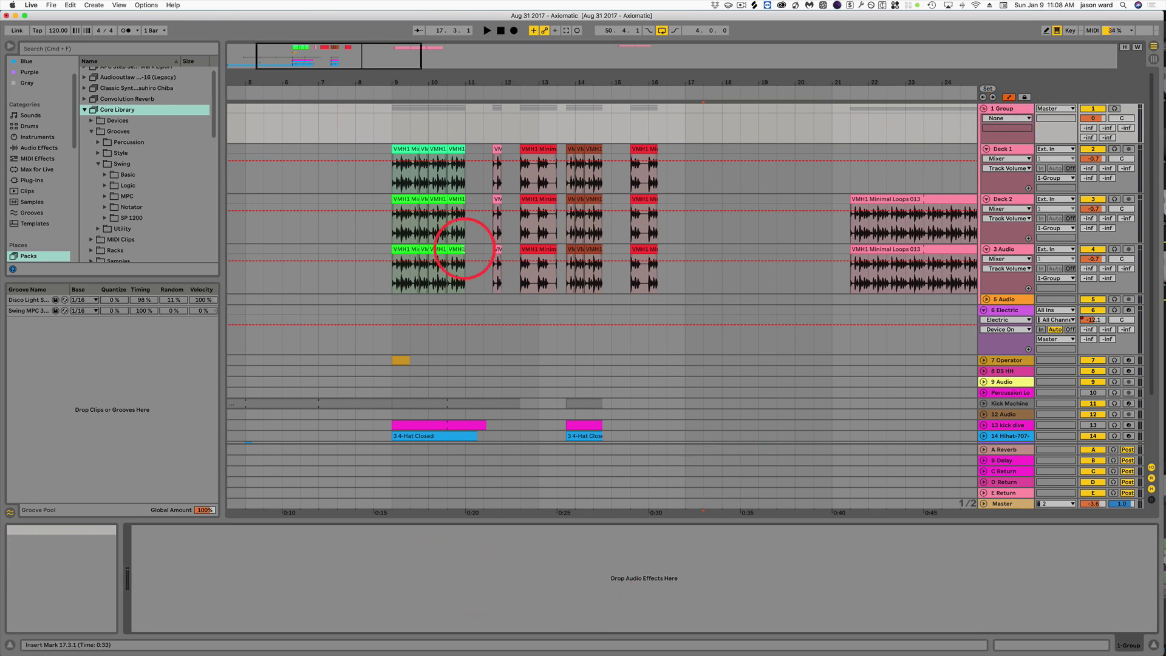
# On the Operator track, add Chorus-Ensemble after the Reverb and insert EQ Eight between Operator and Reverb.
pyautogui.click(580, 360)
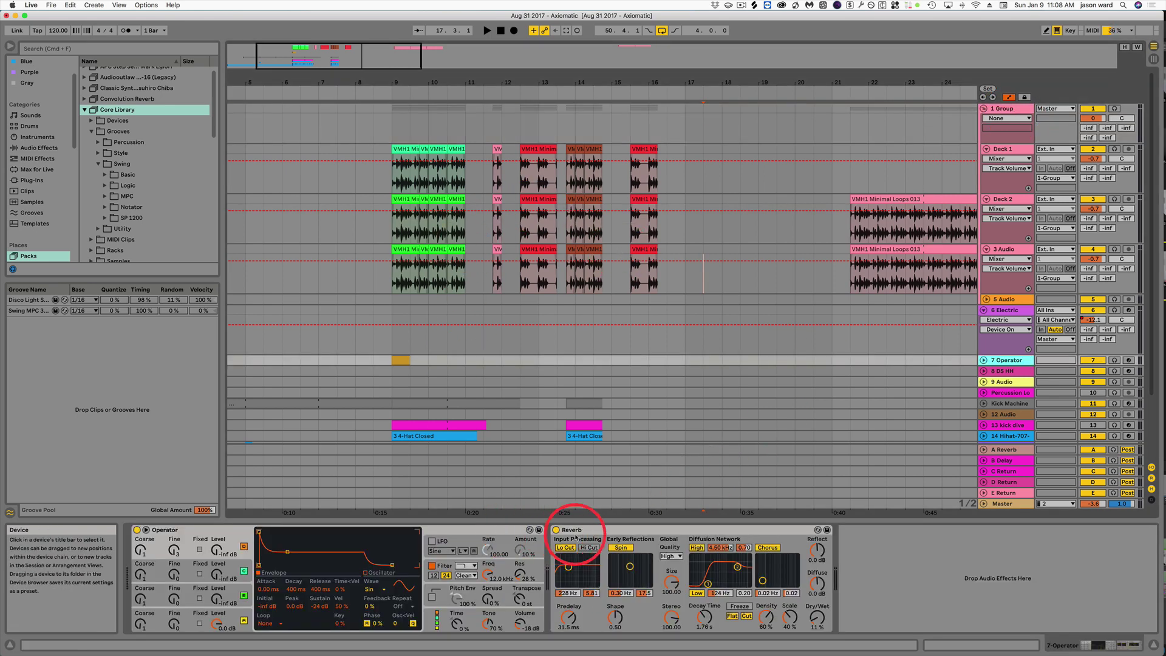
pyautogui.click(184, 530)
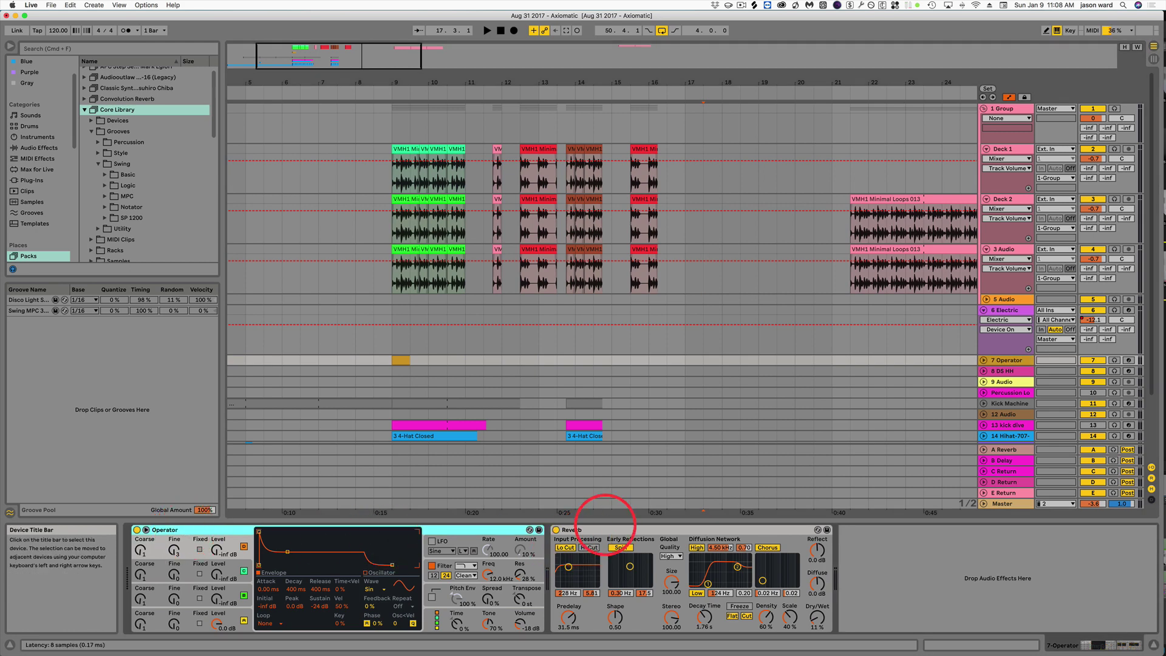
pyautogui.click(607, 532)
pyautogui.click(39, 148)
pyautogui.moveTo(131, 148)
pyautogui.mouseDown()
pyautogui.moveTo(710, 512)
pyautogui.moveTo(894, 577)
pyautogui.mouseUp()
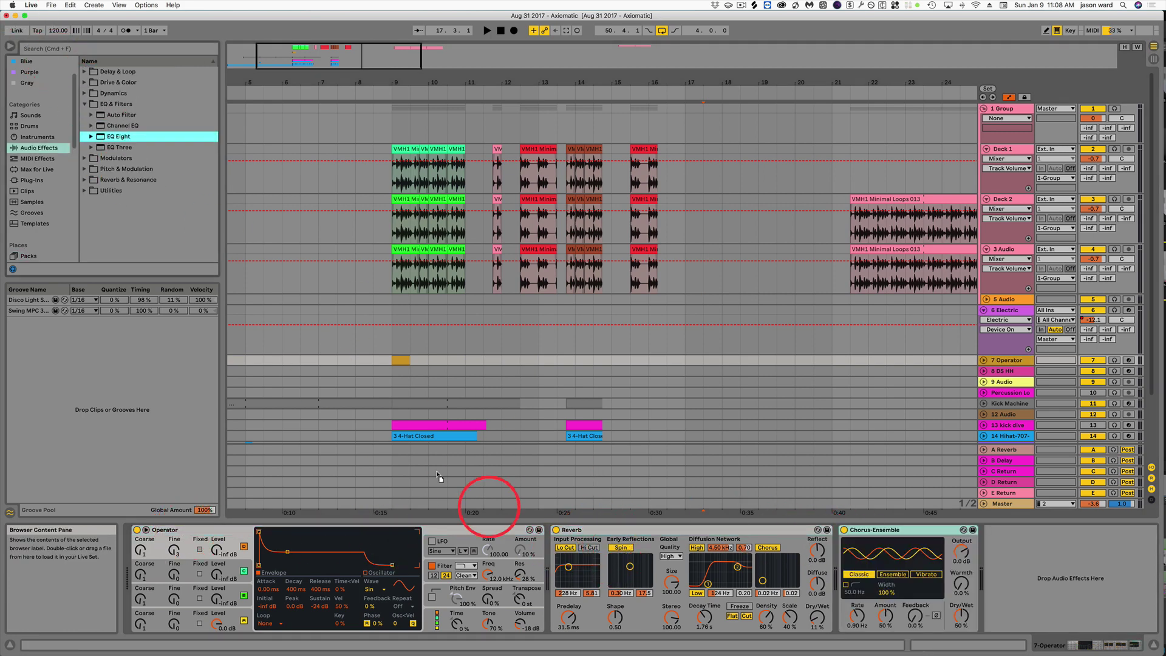
pyautogui.moveTo(565, 562); pyautogui.dragTo(566, 562)
# Select every device from Operator through Chorus-Ensemble and group them into an Instrument Rack.
pyautogui.hscroll(4, 621, 562)
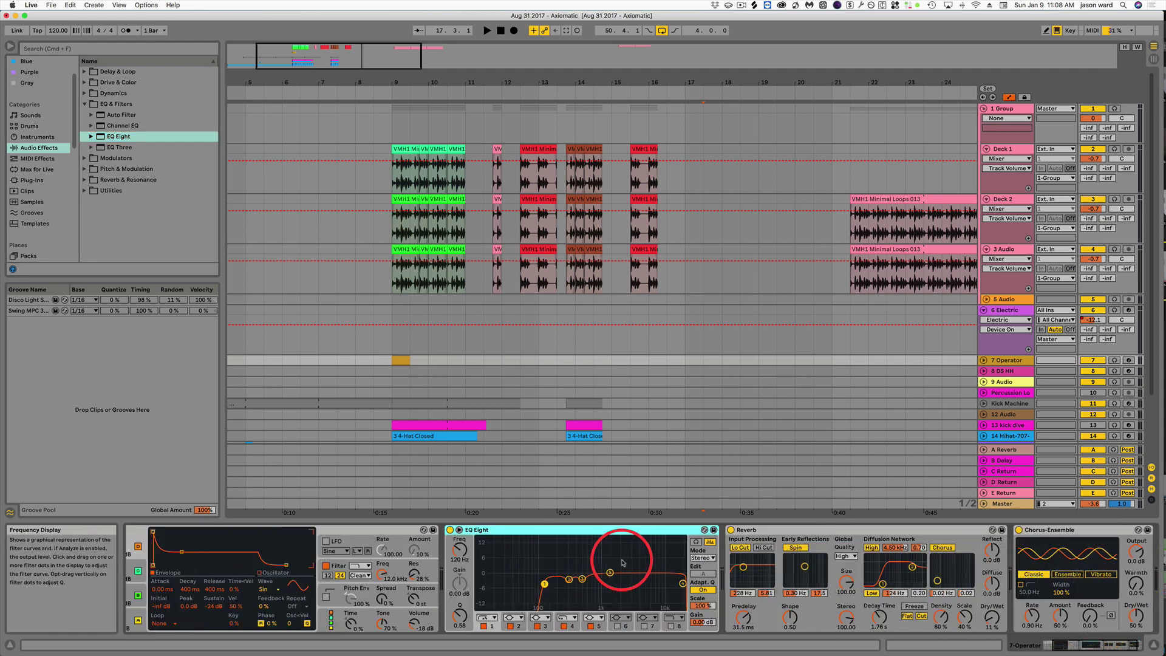
pyautogui.hscroll(3, 1141, 547)
pyautogui.click(994, 531)
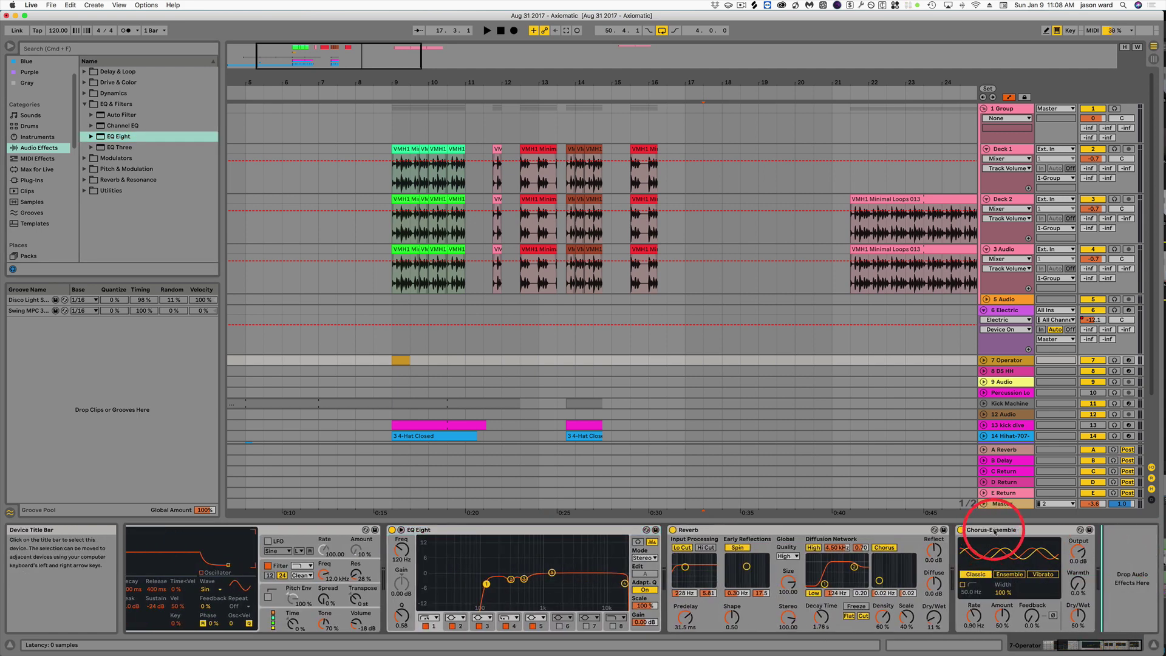
pyautogui.hscroll(-3, 993, 531)
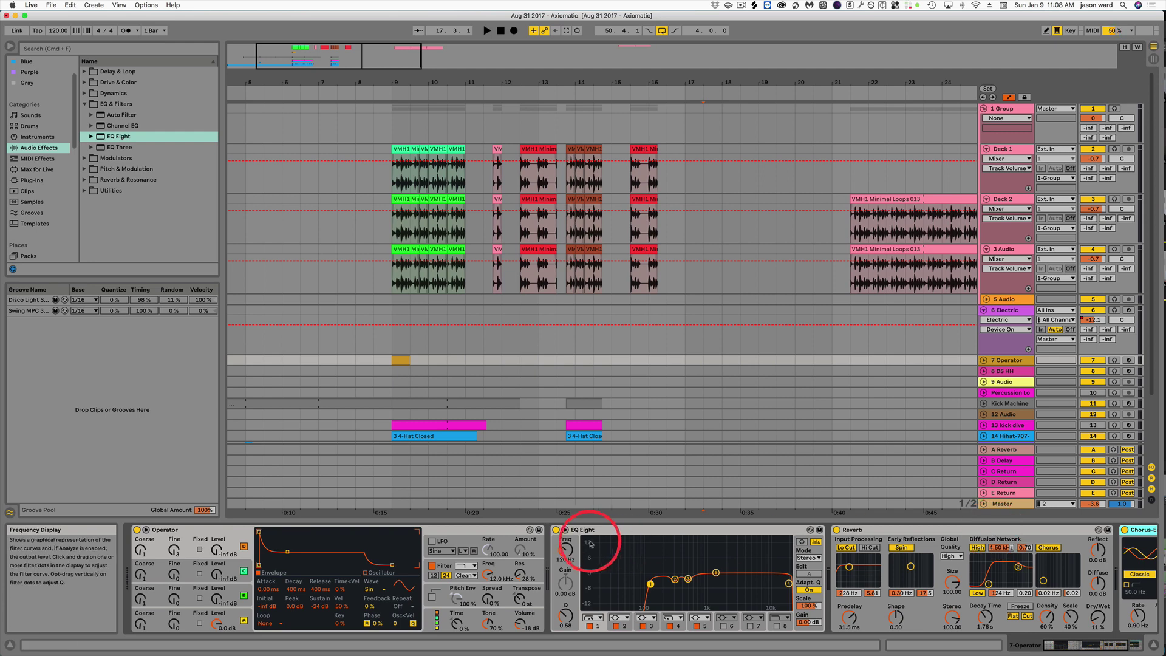
pyautogui.press('shift')
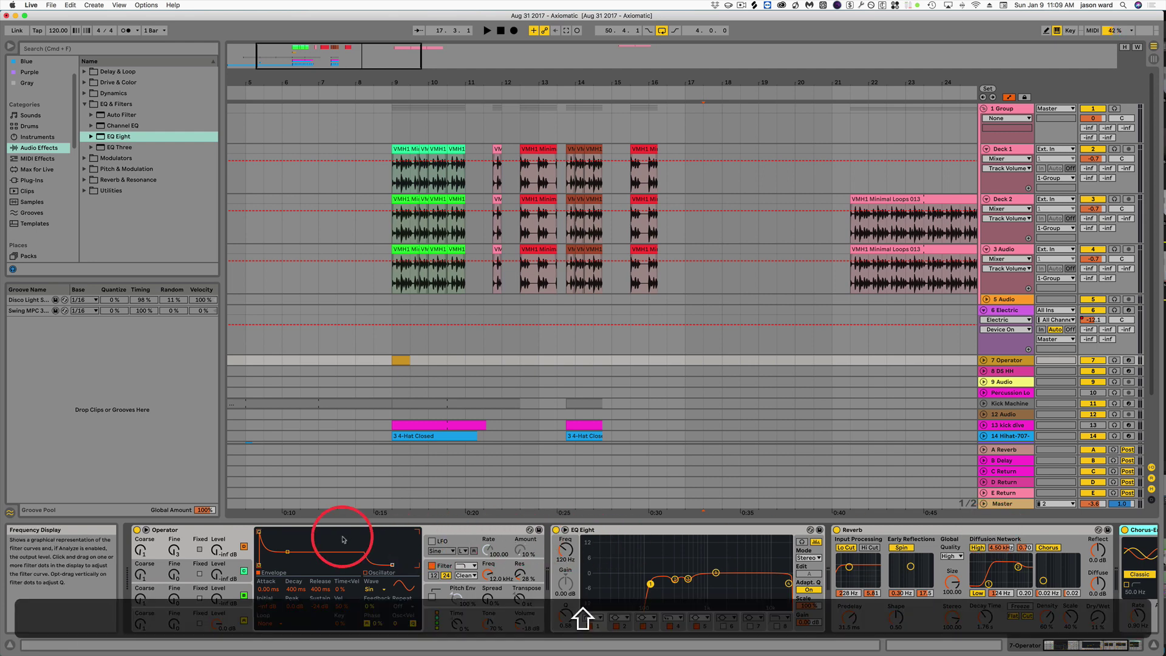
pyautogui.keyDown('shift'); pyautogui.click(212, 531); pyautogui.keyUp('shift')
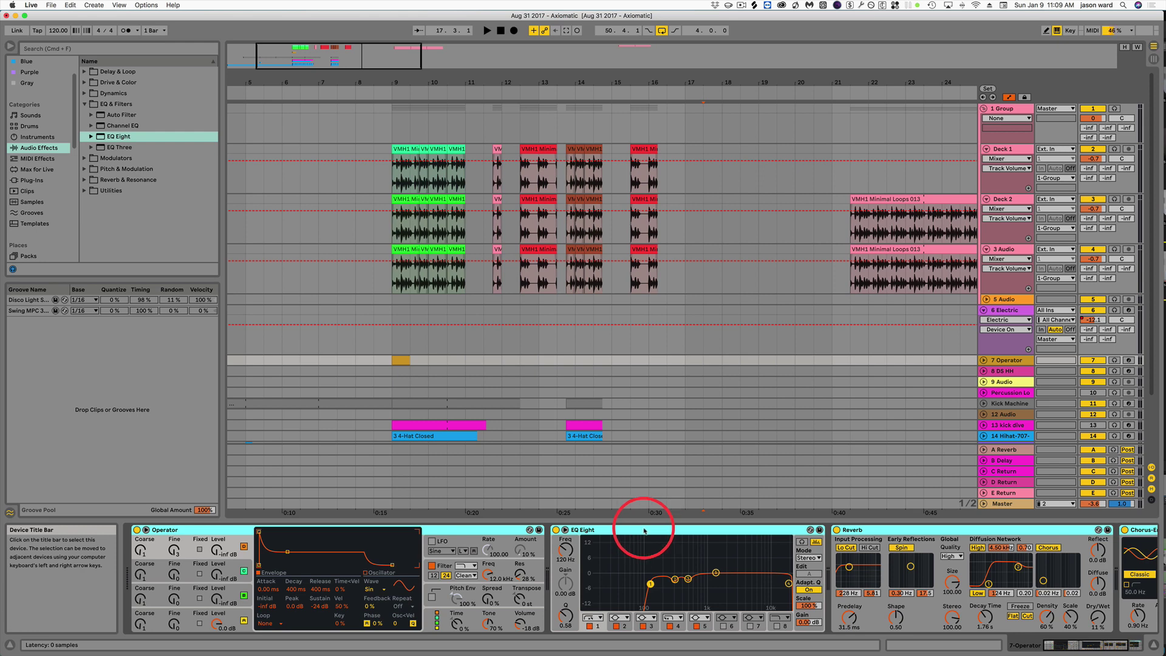
pyautogui.press('super')
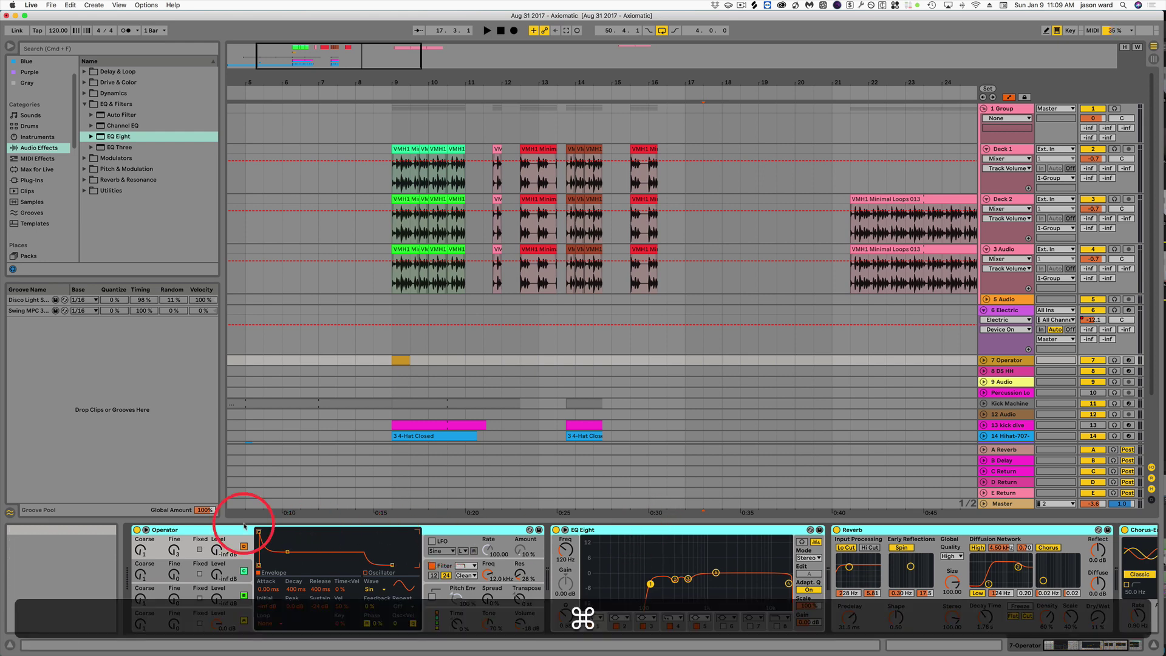
pyautogui.press('super+g')
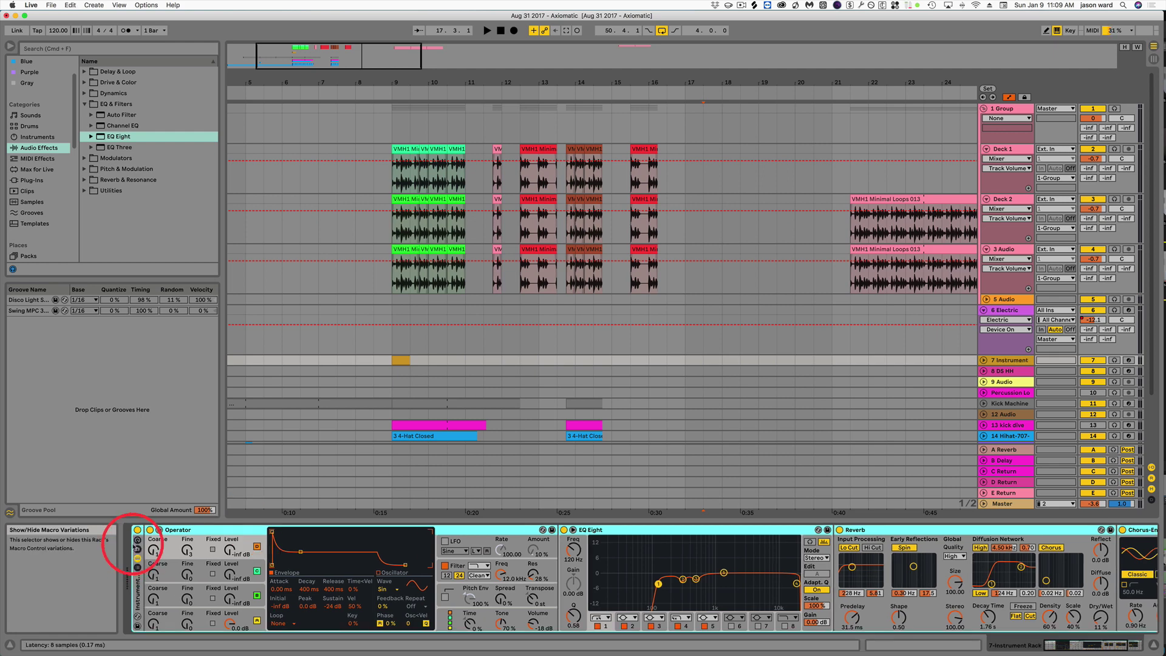
# With its macro controls shown, rename the Instrument Rack as Operator Synth 1 and save it as a preset.
pyautogui.click(137, 540)
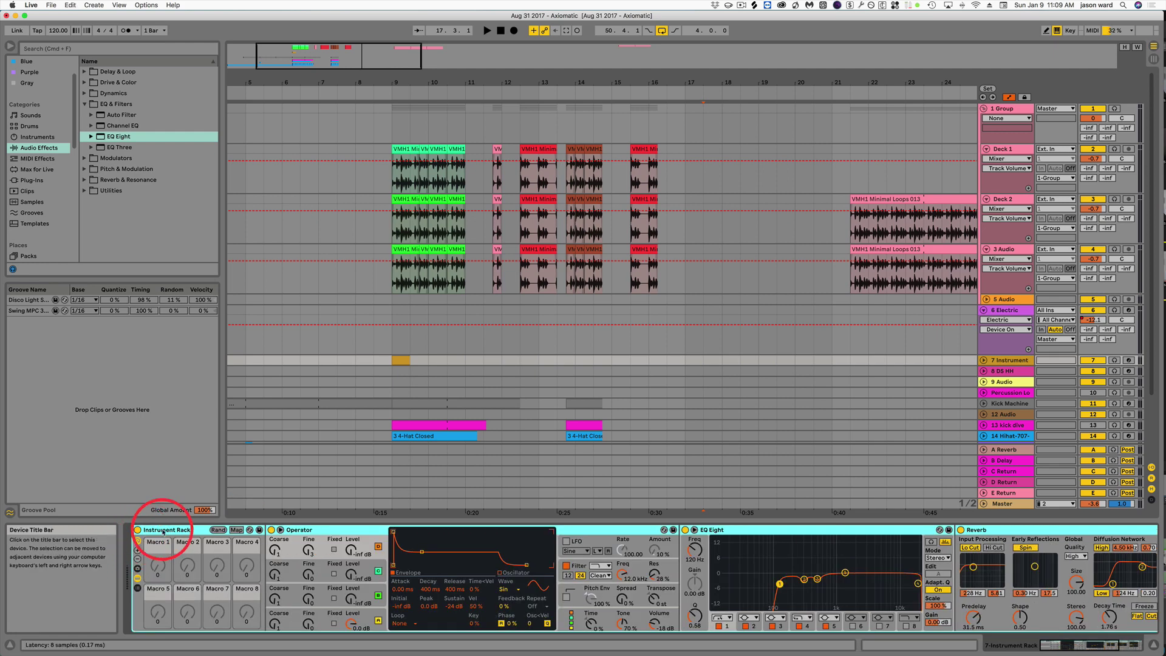
pyautogui.press('super+r')
pyautogui.write('Ope')
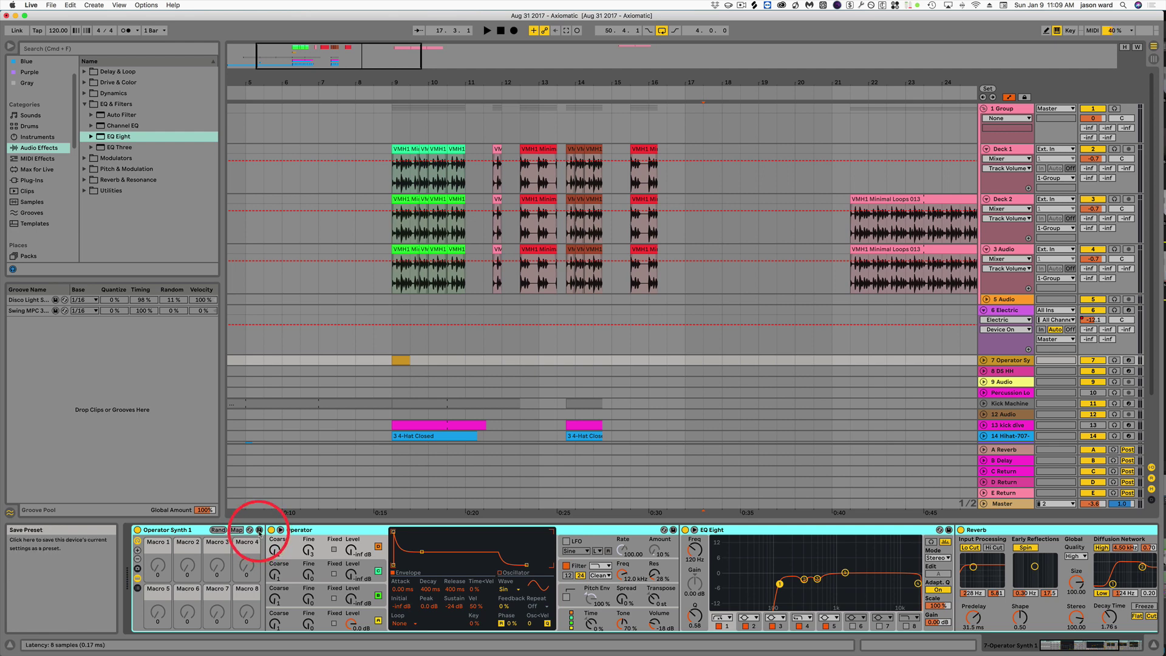
pyautogui.click(259, 530)
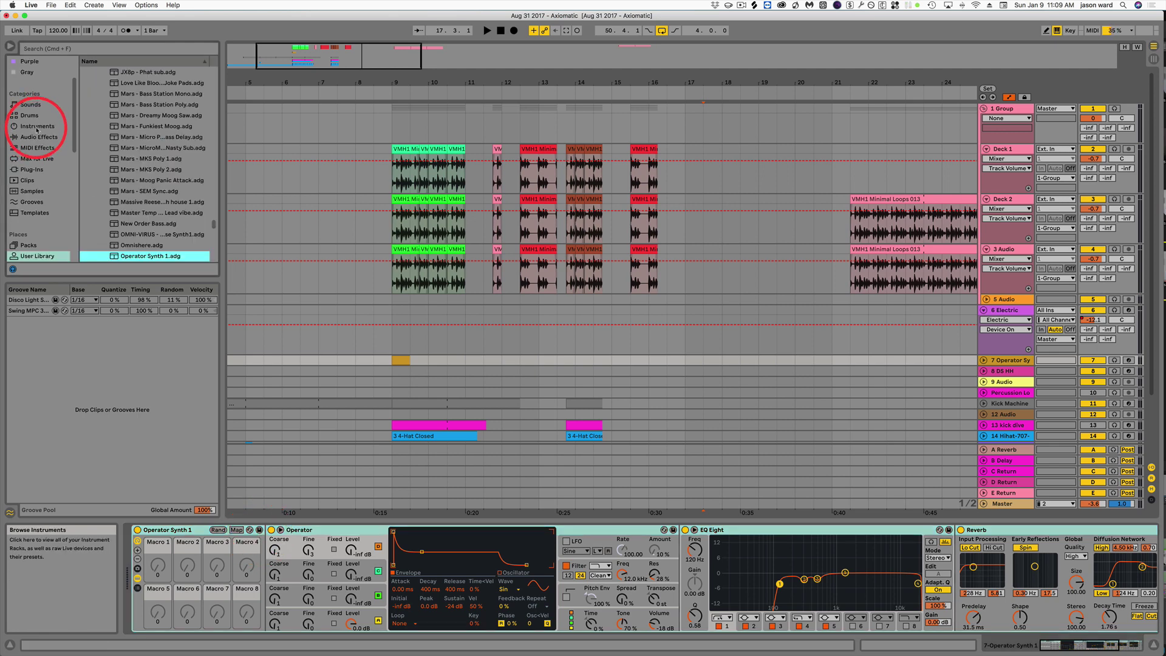
# Find the saved Operator Synth 1 preset among the Instrument Rack presets in the browser's instruments.
pyautogui.click(37, 126)
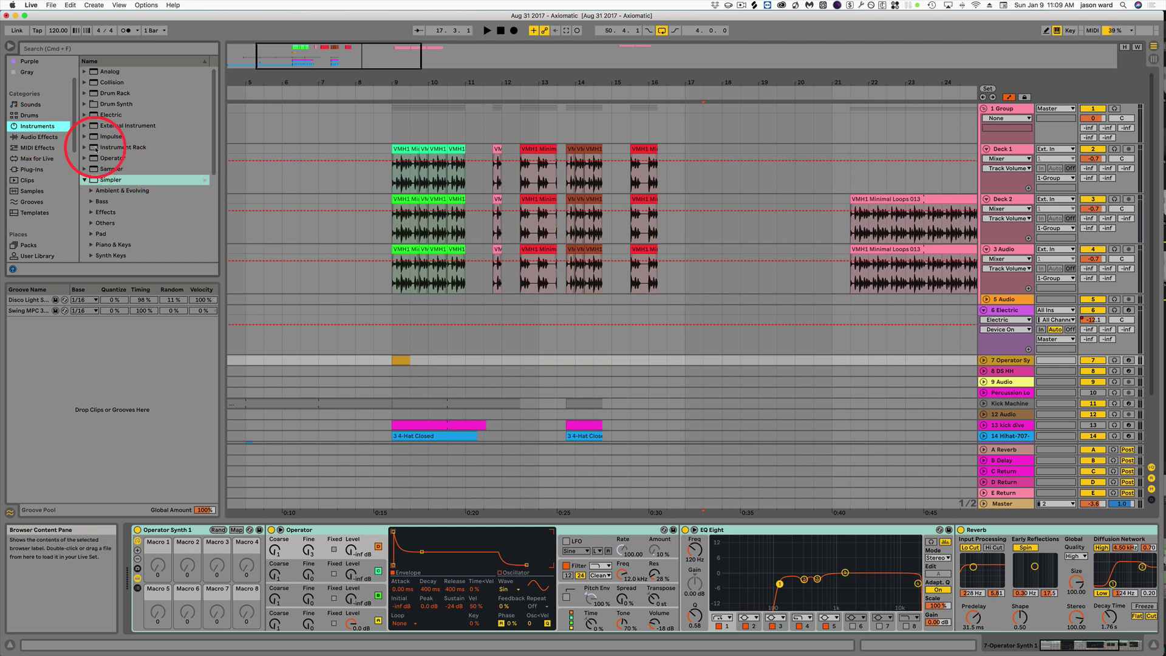
pyautogui.click(84, 148)
pyautogui.scroll(-20, 124, 200)
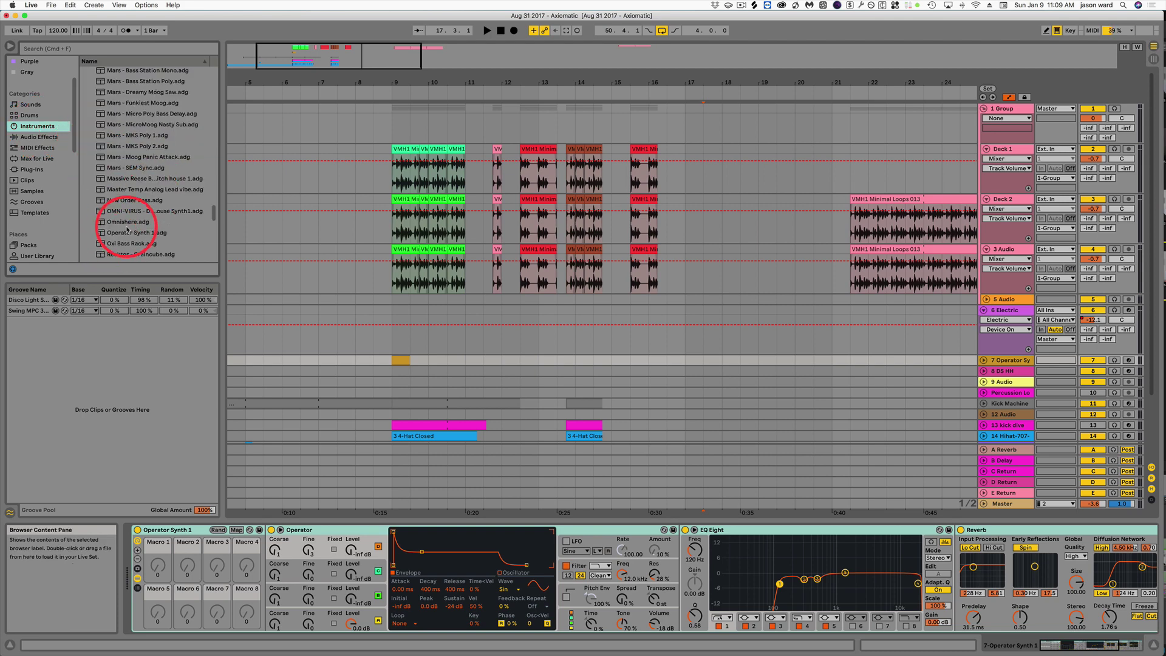
pyautogui.click(129, 232)
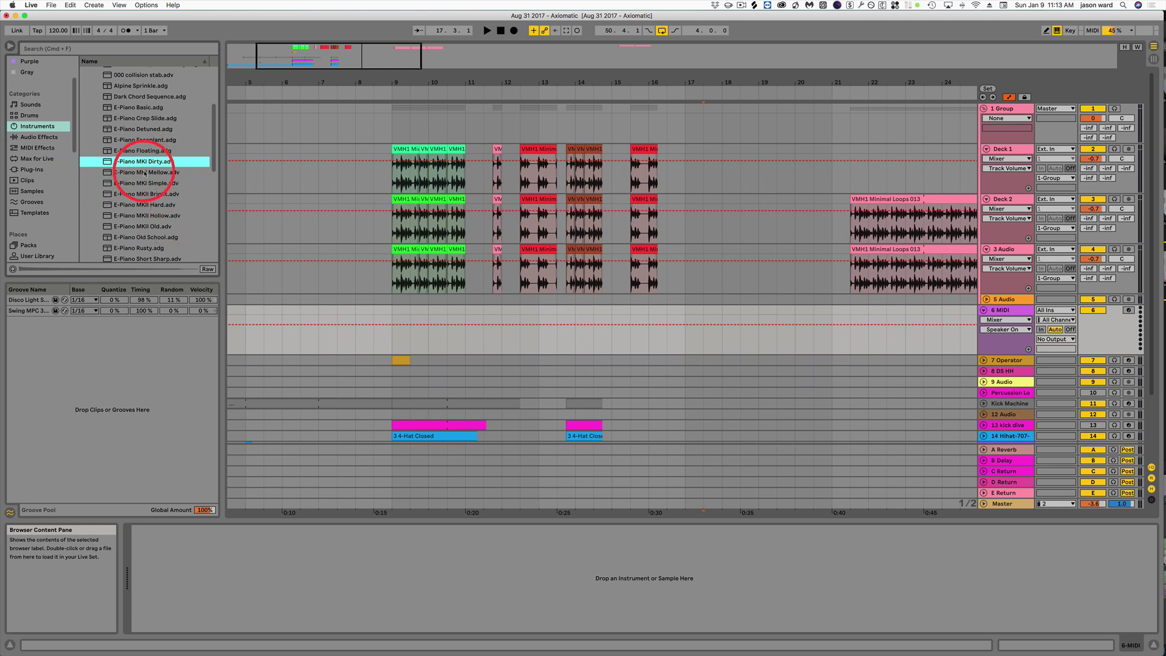
# Load the E-Piano MKI Dirty preset onto the empty 6 MIDI track.
pyautogui.scroll(-2, 130, 162)
pyautogui.moveTo(107, 143); pyautogui.dragTo(227, 532)
pyautogui.press('super')
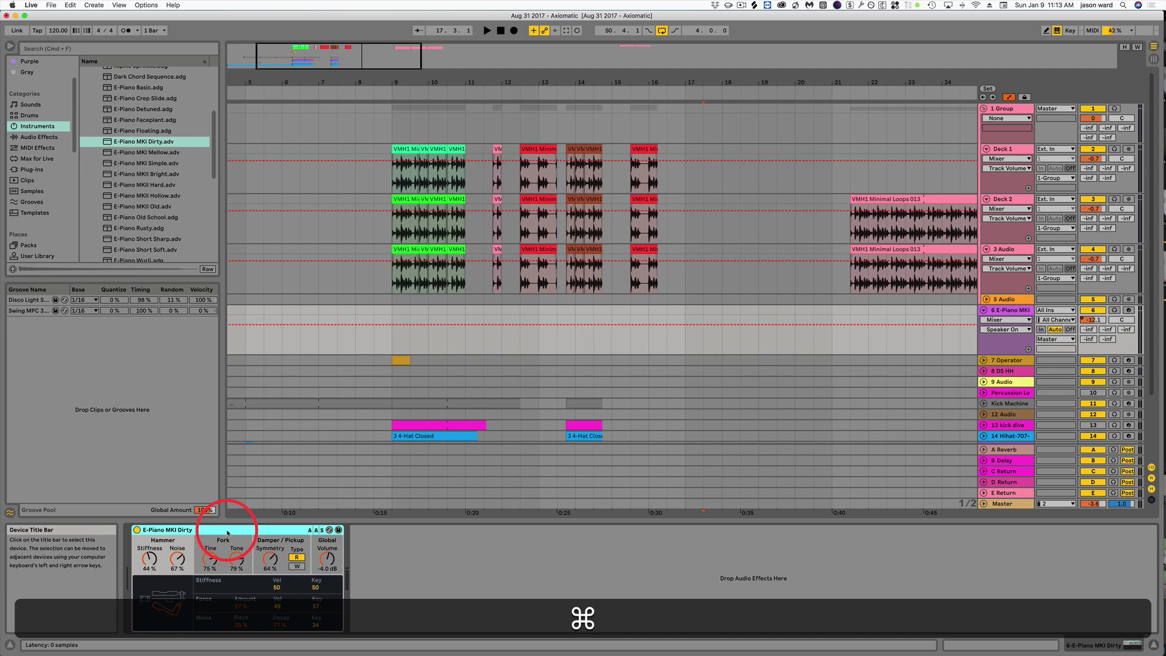
# Group E-Piano MKI Dirty into an Instrument Rack, show its chain list and add E-Piano MKI Mellow as a second chain.
pyautogui.press('super+g')
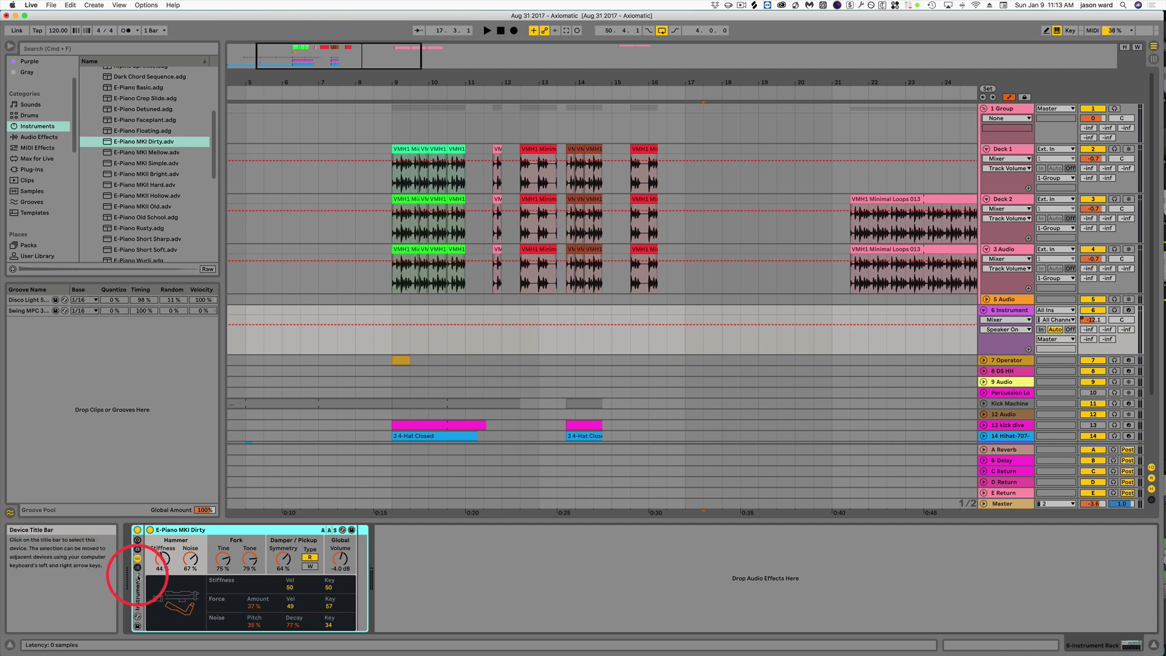
pyautogui.click(138, 569)
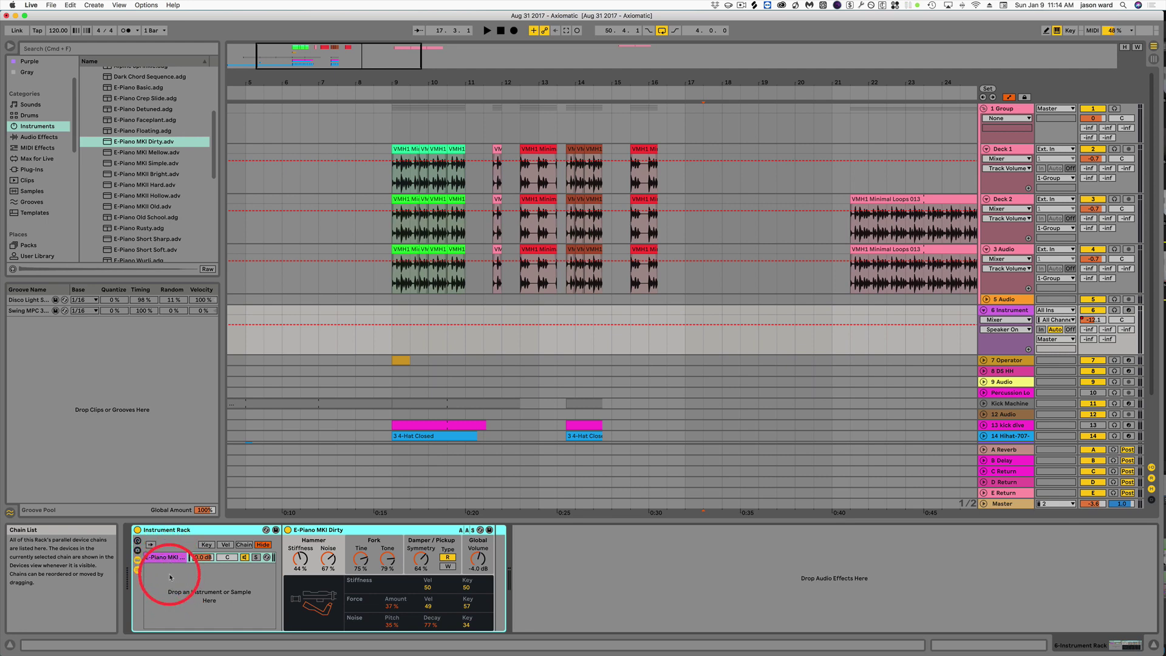
pyautogui.click(127, 153)
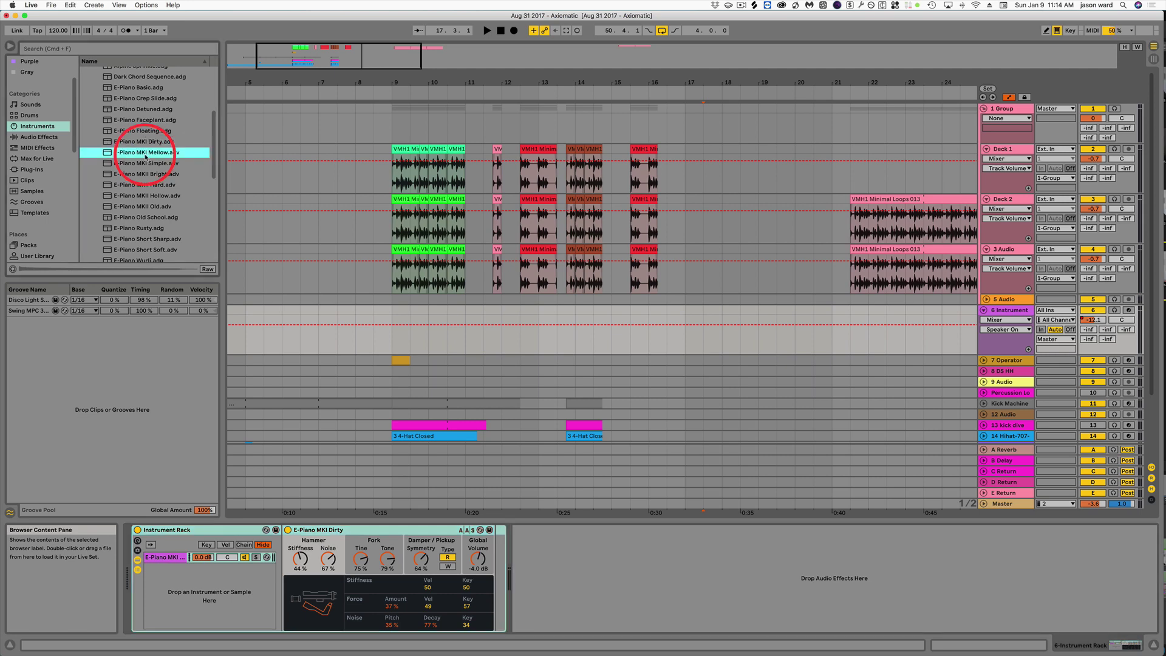
pyautogui.moveTo(127, 153); pyautogui.dragTo(162, 578)
# Add E-Piano MKI Simple, E-Piano MKII Bright and E-Piano MKII Hard as further parallel chains in the Instrument Rack.
pyautogui.click(109, 164)
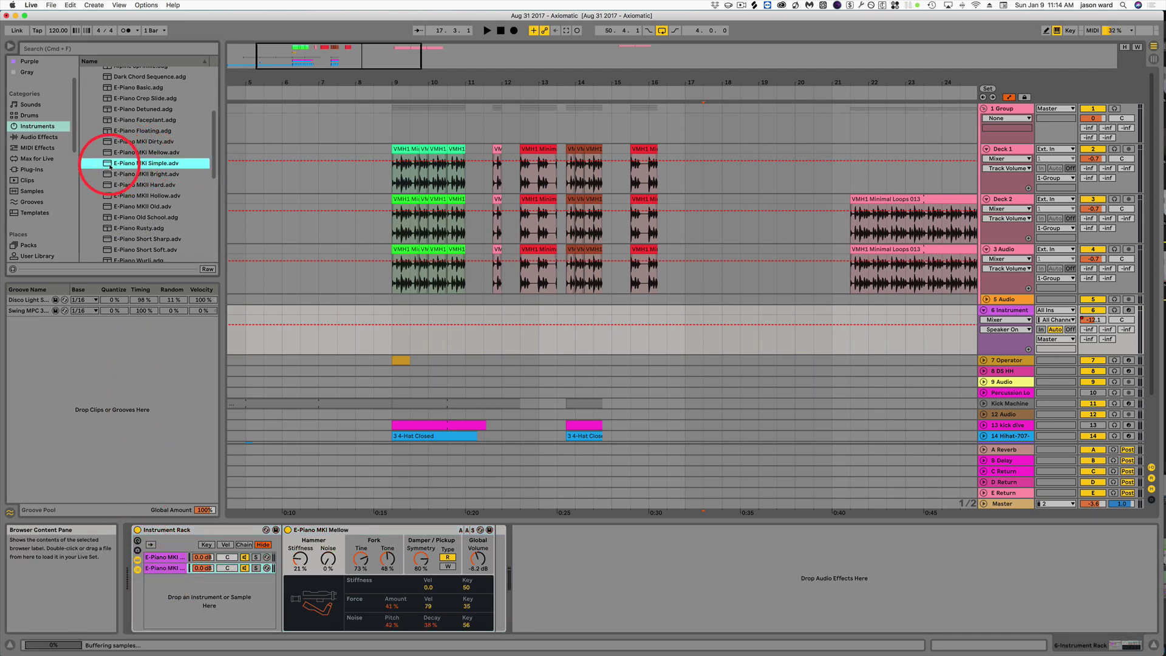
pyautogui.moveTo(109, 163); pyautogui.dragTo(182, 571)
pyautogui.click(150, 175)
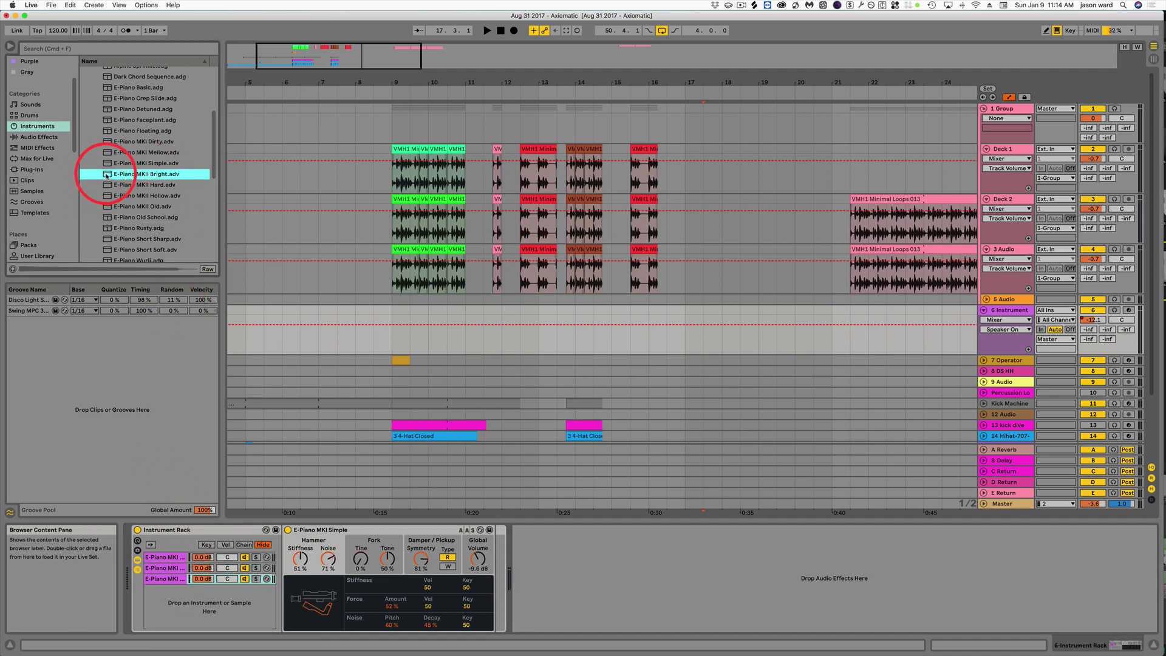
pyautogui.moveTo(108, 174); pyautogui.dragTo(182, 610)
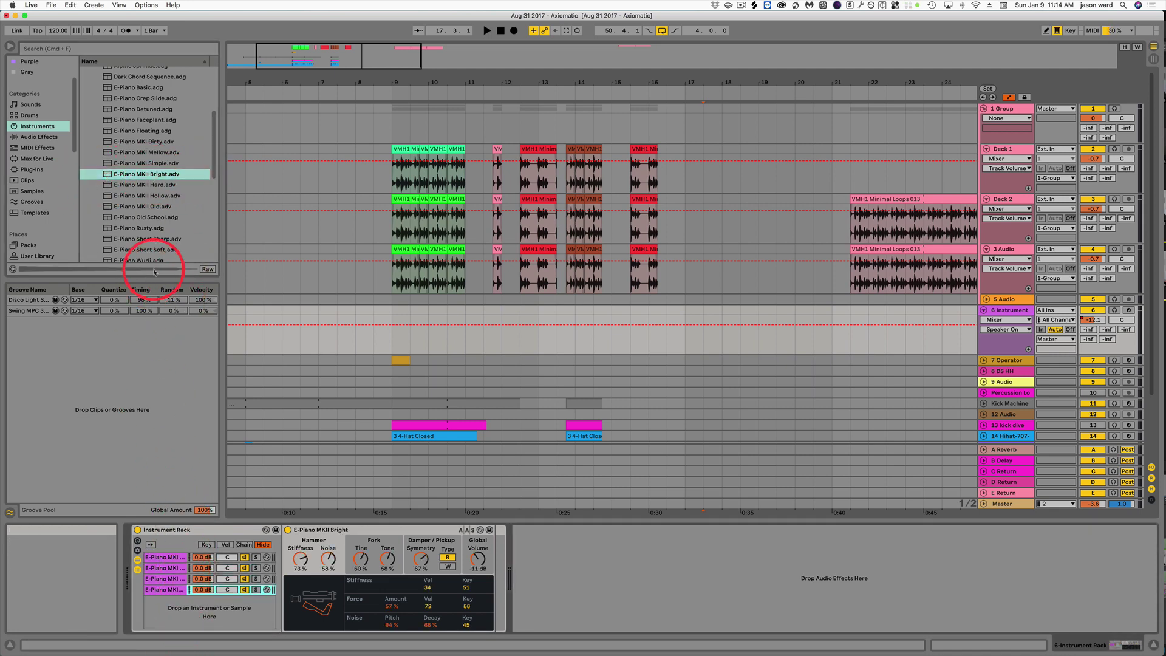
pyautogui.click(128, 185)
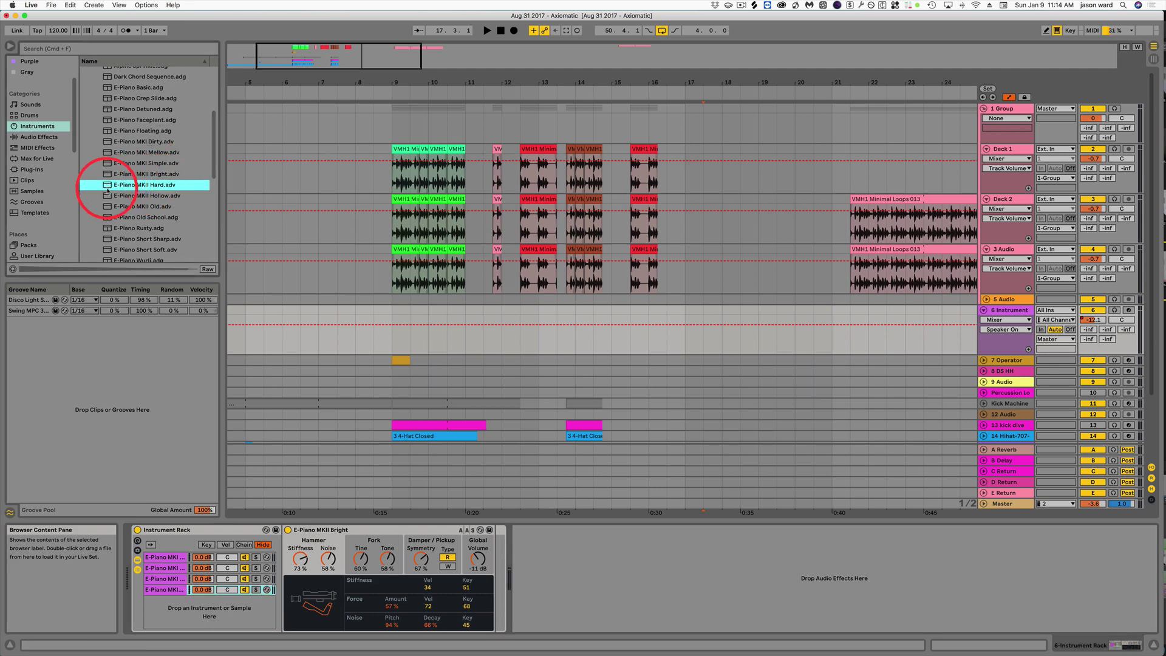
pyautogui.moveTo(118, 186); pyautogui.dragTo(173, 608)
# Extend the chain select zones of all five E-Piano chains across the full 0–127 range and distribute the ranges equally.
pyautogui.click(163, 557)
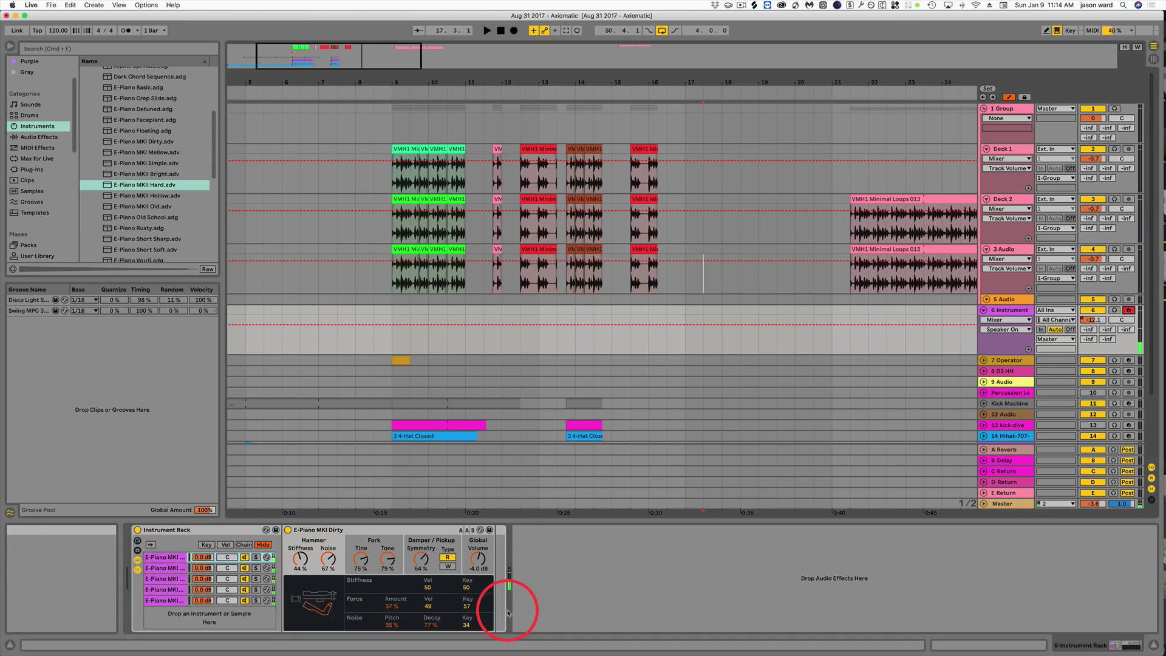
pyautogui.click(154, 617)
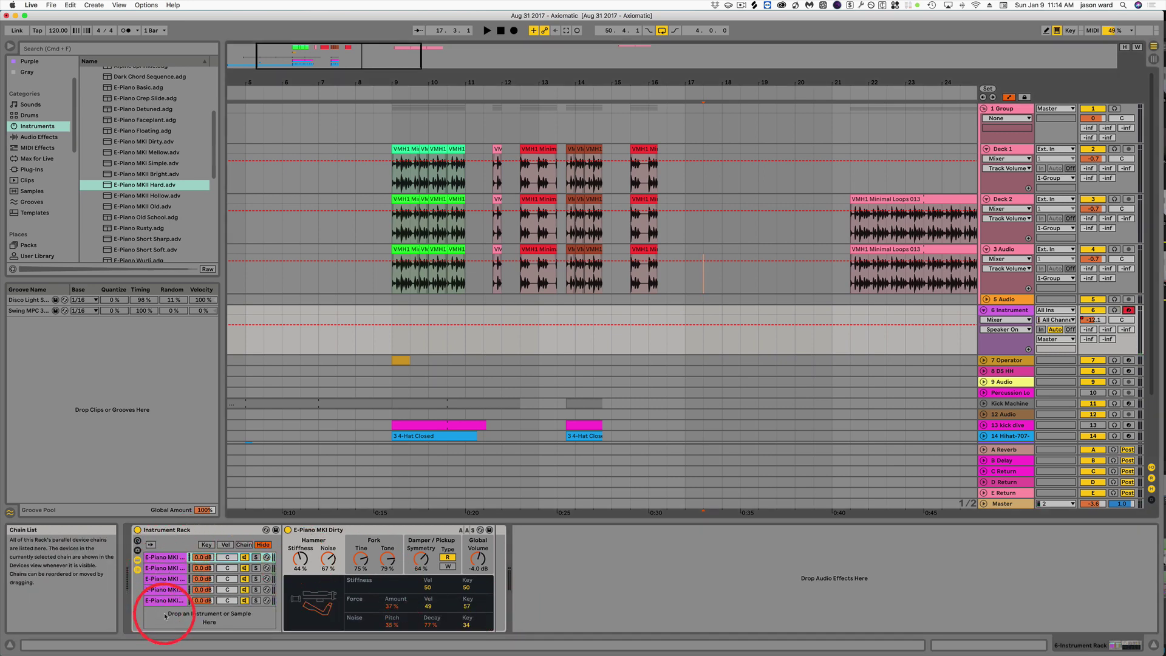
pyautogui.click(244, 544)
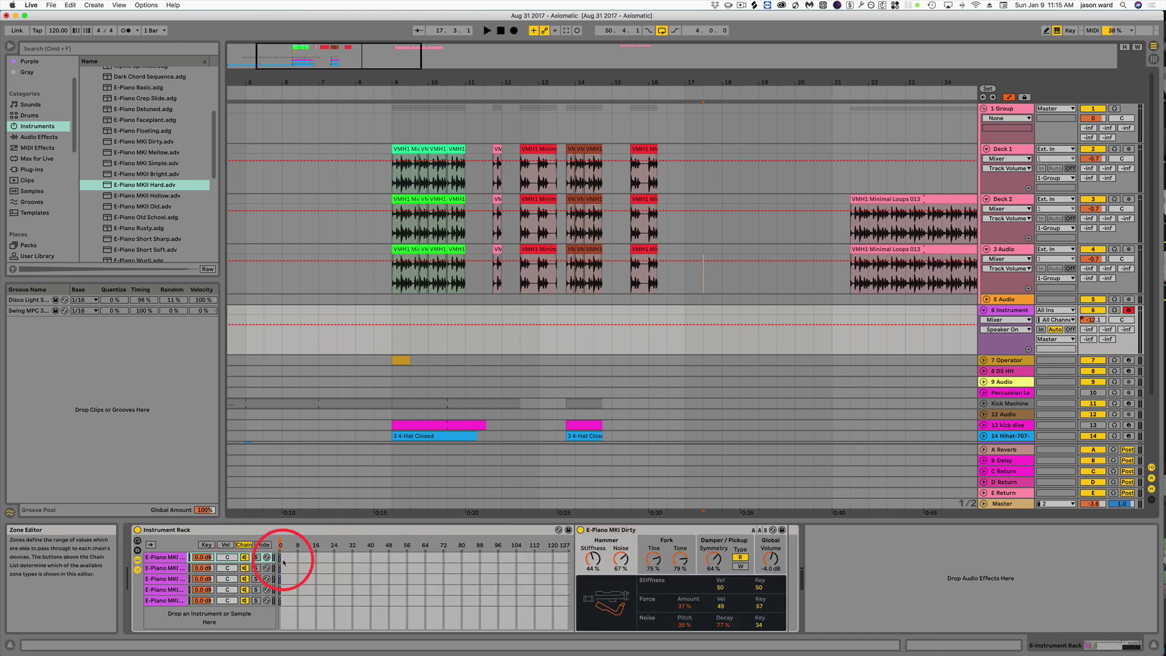
pyautogui.click(170, 556)
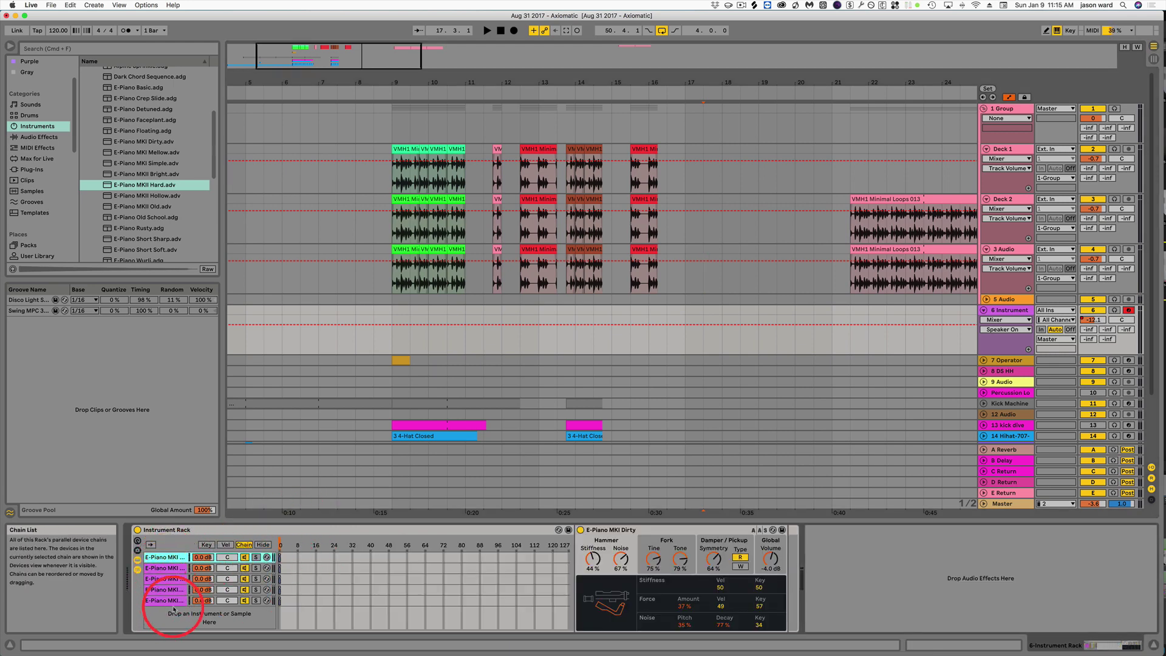
pyautogui.keyDown('shift'); pyautogui.click(171, 601); pyautogui.keyUp('shift')
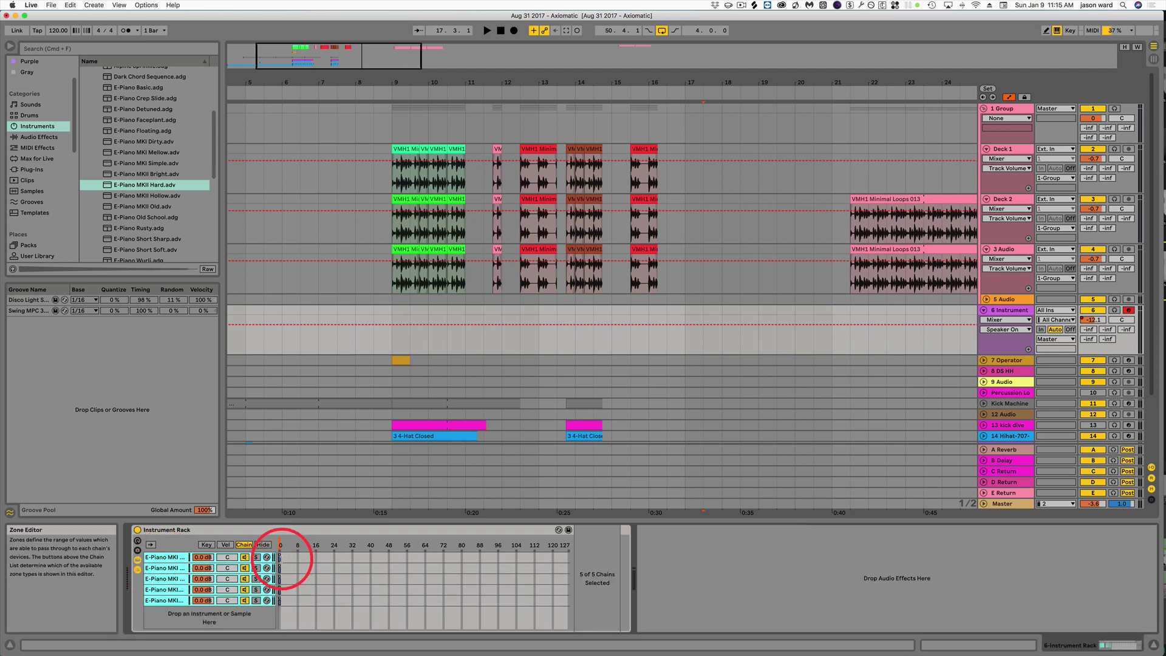
pyautogui.moveTo(281, 559); pyautogui.dragTo(578, 559)
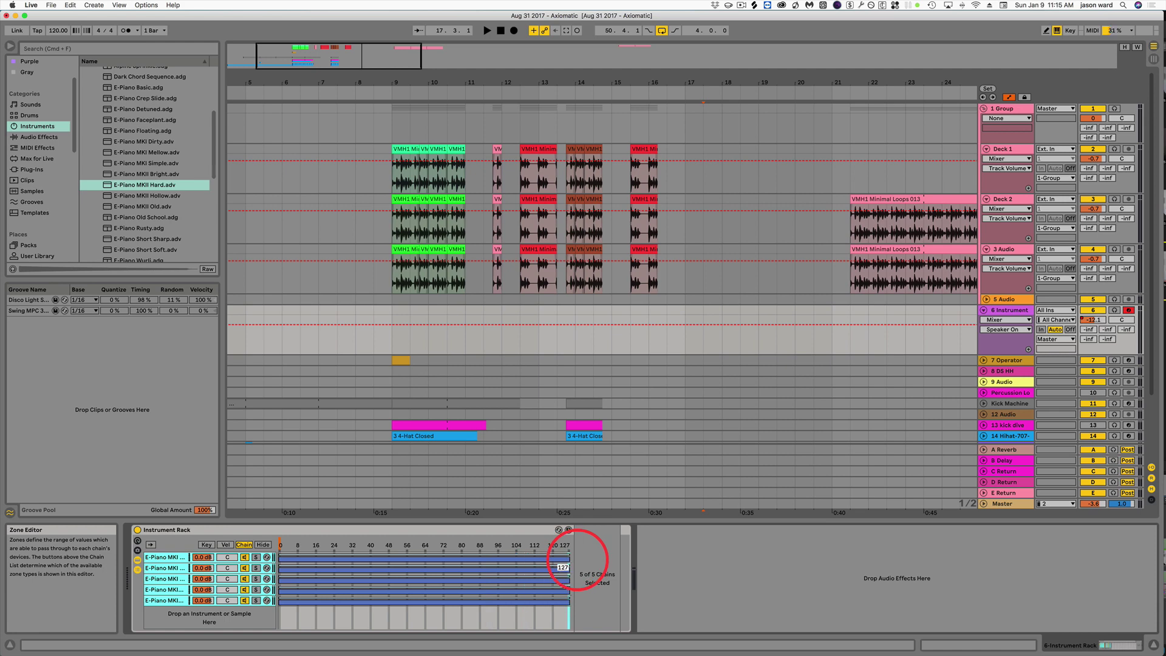
pyautogui.rightClick(436, 544)
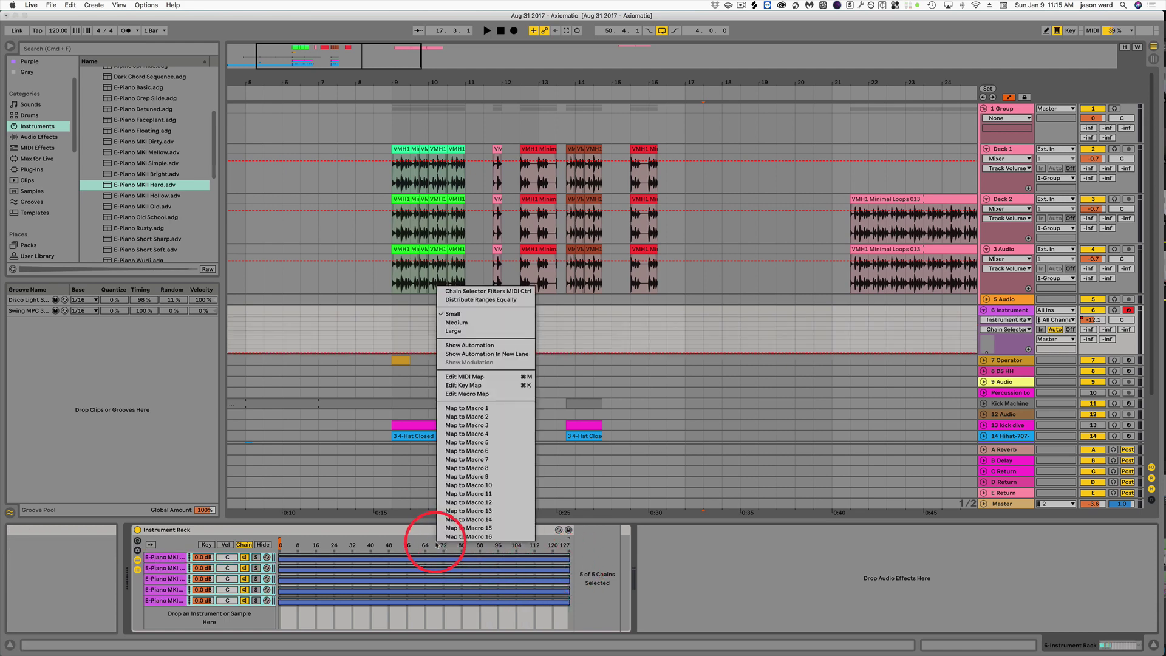
pyautogui.click(484, 300)
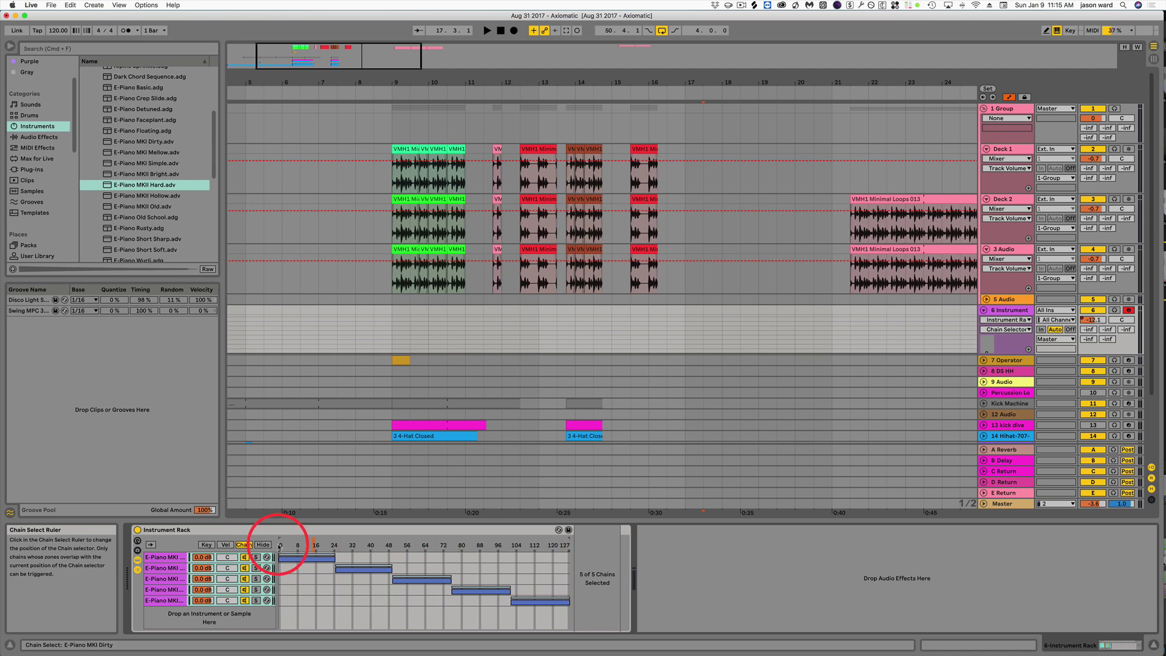
# With the rack's macro controls shown, map the chain selector to Macro 1 and turn that macro to try it out.
pyautogui.moveTo(279, 546); pyautogui.dragTo(340, 545)
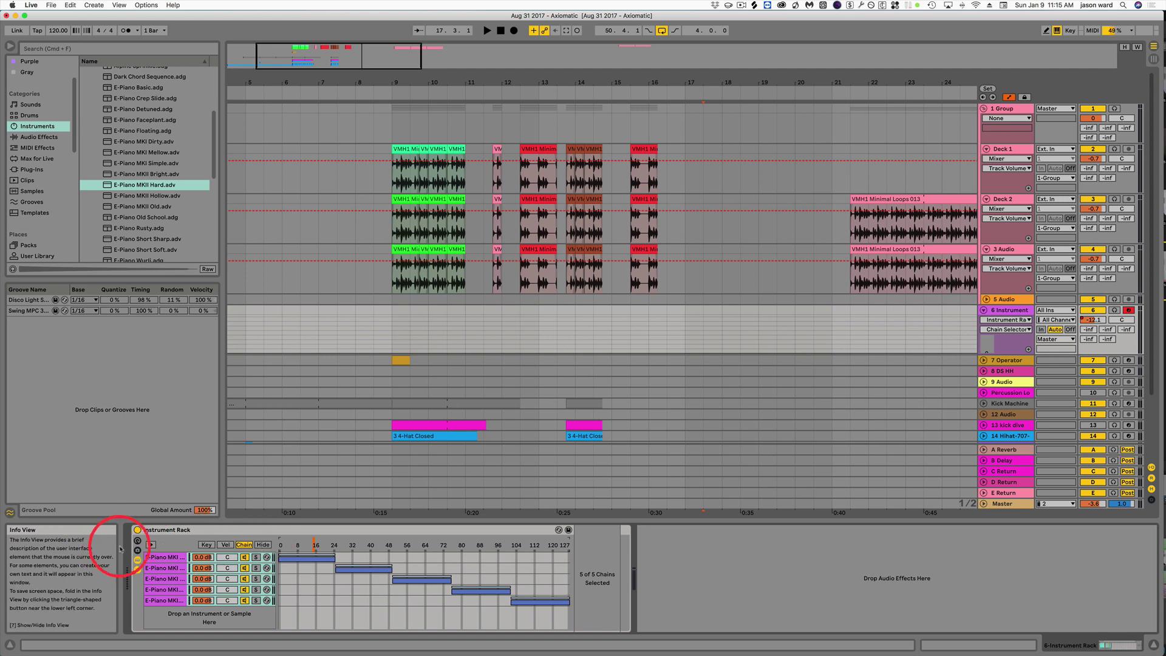
pyautogui.click(138, 541)
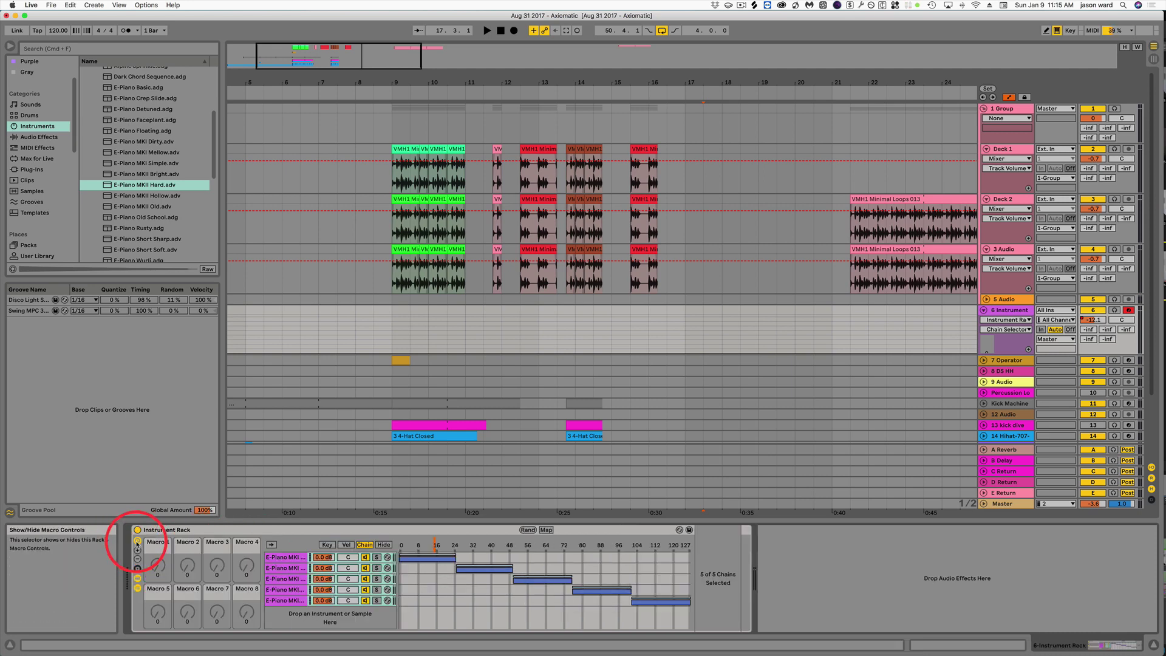
pyautogui.rightClick(434, 548)
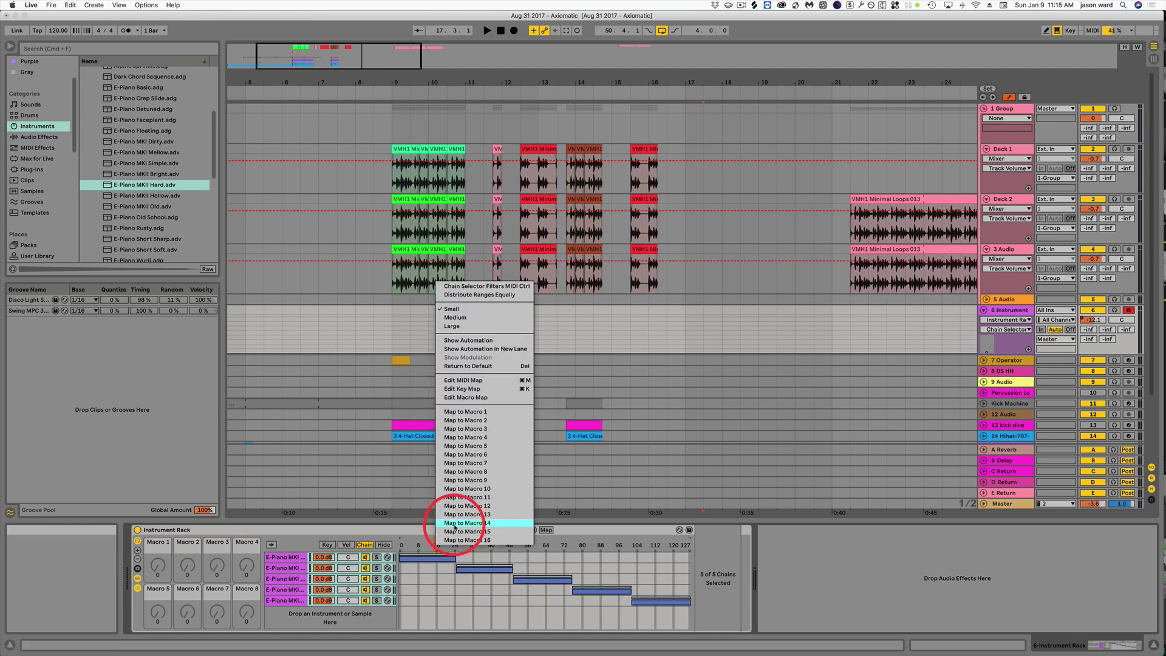
pyautogui.click(480, 412)
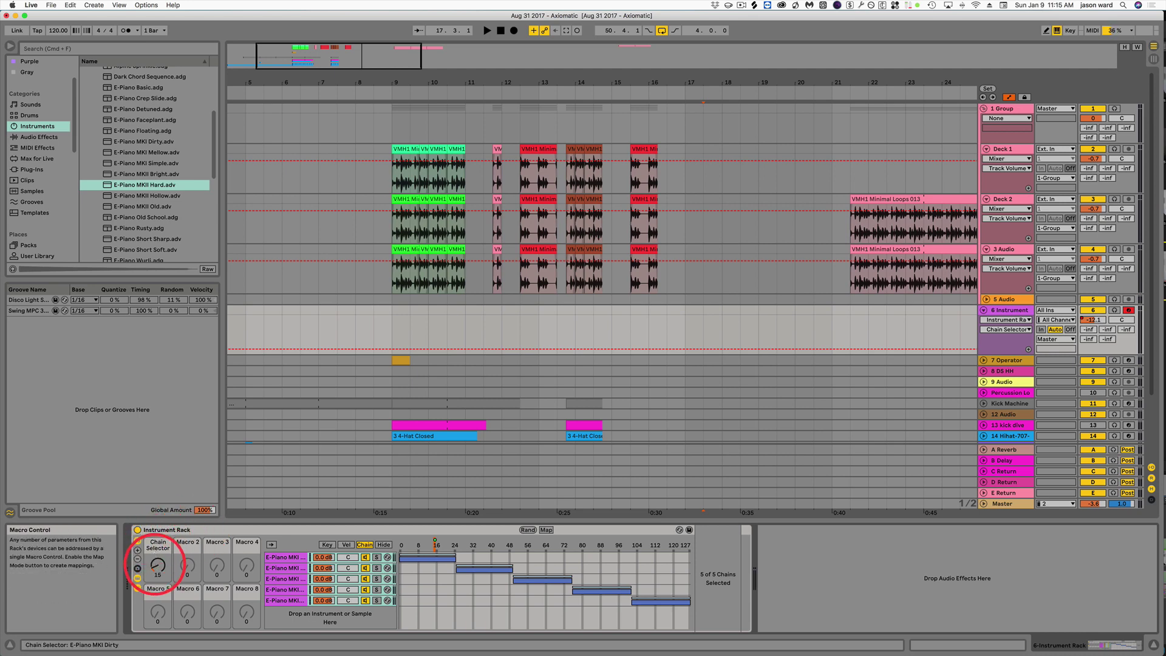
pyautogui.moveTo(157, 564)
pyautogui.mouseDown()
pyautogui.moveTo(156, 547)
pyautogui.moveTo(155, 573)
pyautogui.mouseUp()
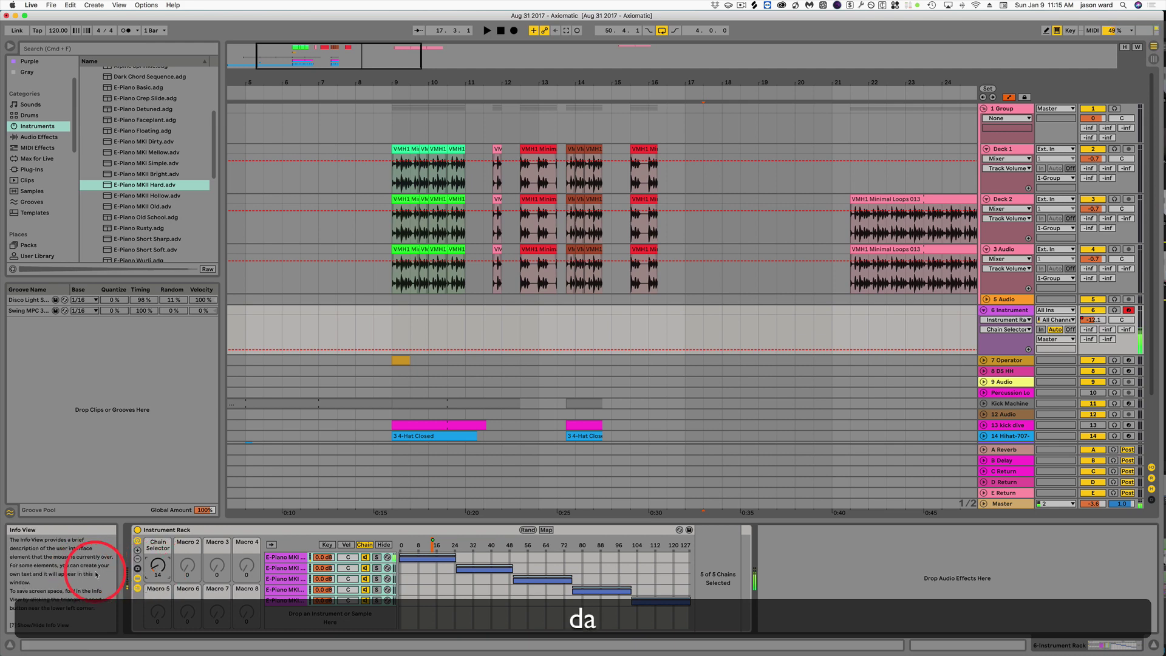
pyautogui.moveTo(157, 565); pyautogui.dragTo(158, 570)
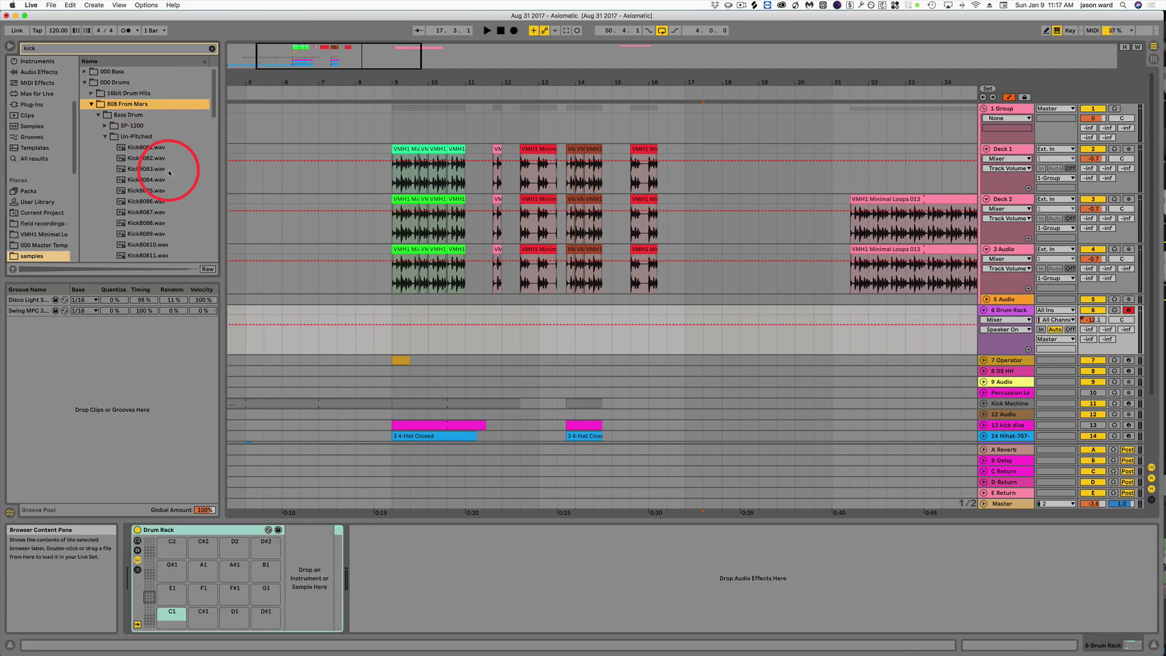
# Load all the un-pitched samples from Kick8081.wav through Kick80817.wav together onto the Drum Rack's C1 pad as chains of one Instrument Rack.
pyautogui.scroll(-1, 169, 173)
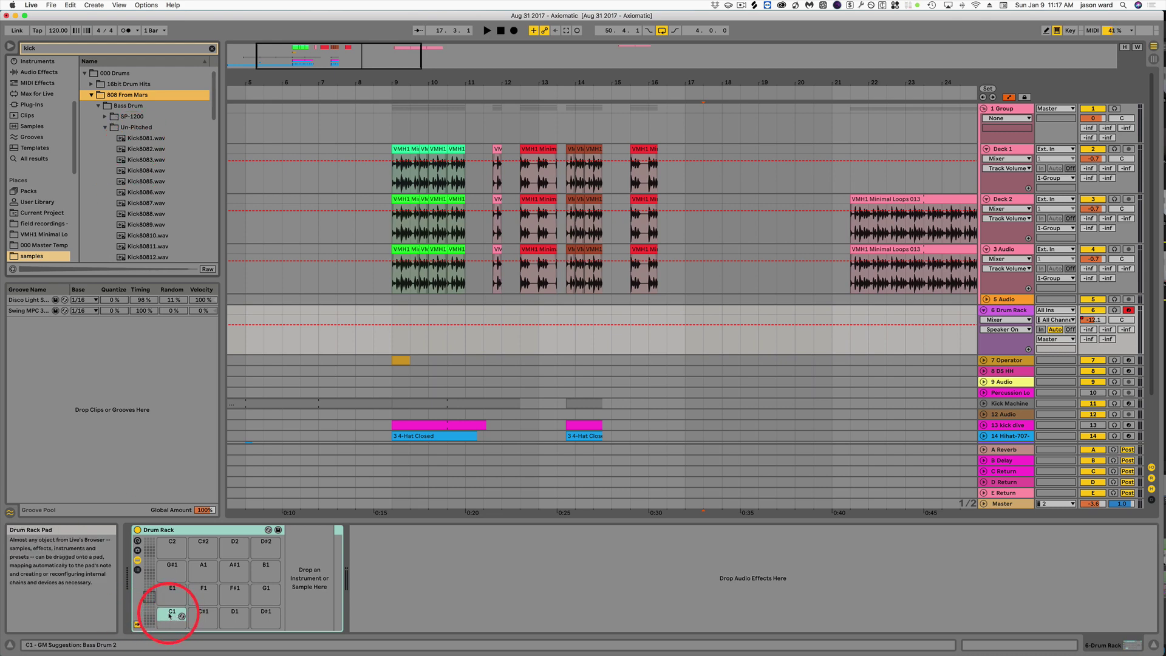
pyautogui.click(144, 138)
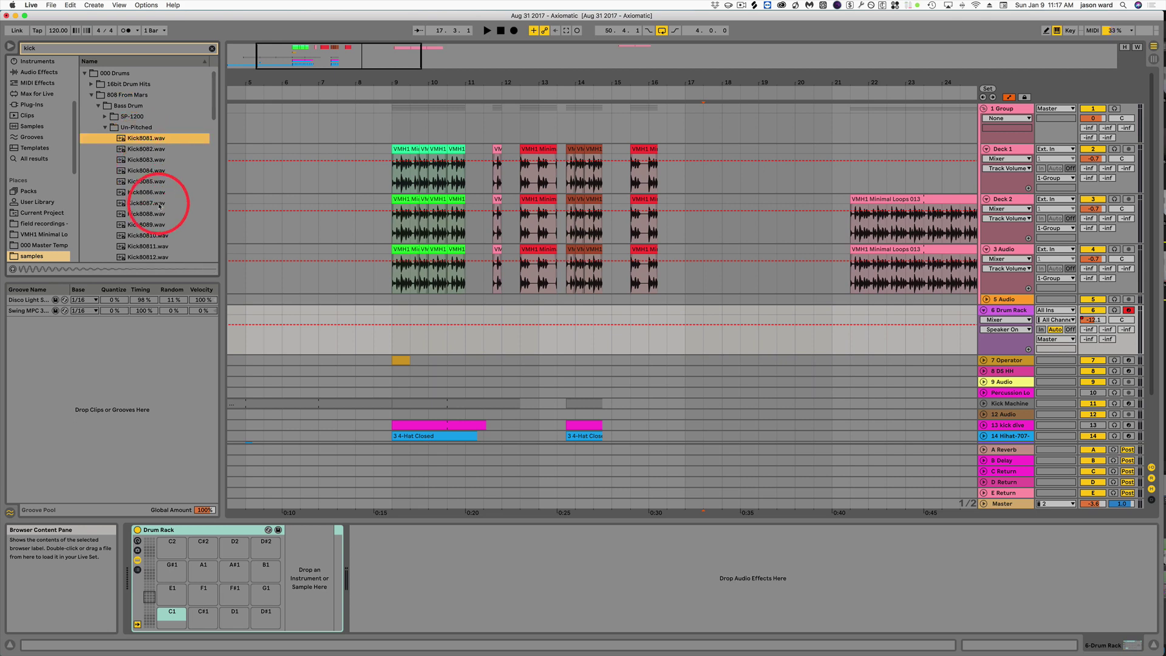
pyautogui.scroll(-6, 160, 207)
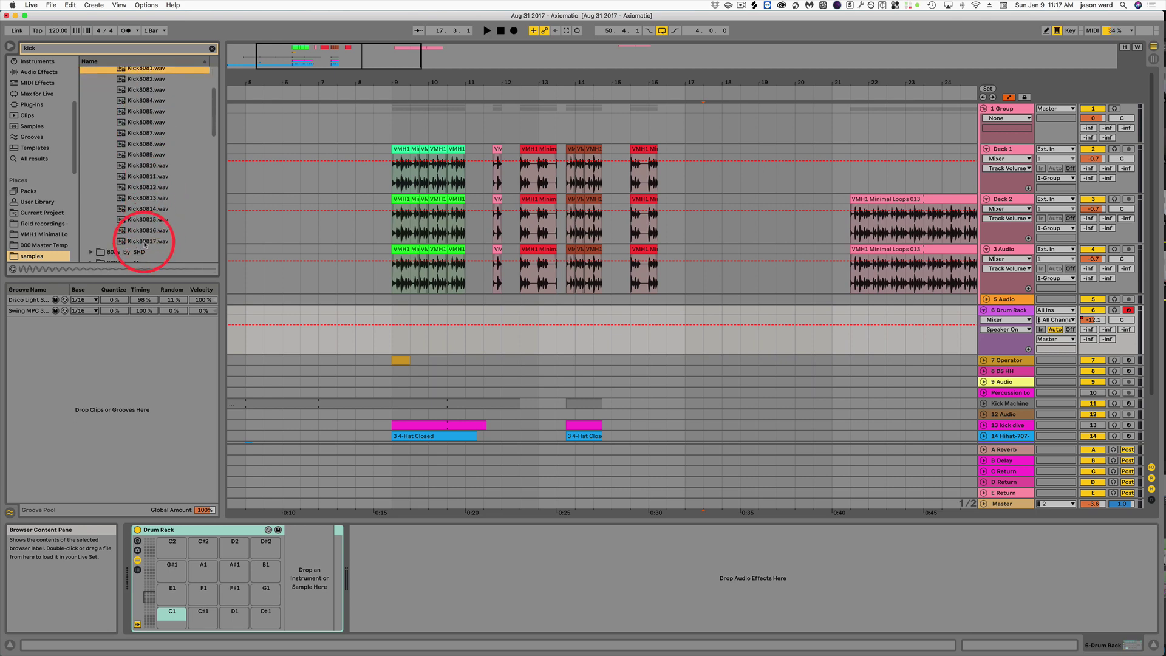
pyautogui.keyDown('shift'); pyautogui.click(144, 242); pyautogui.keyUp('shift')
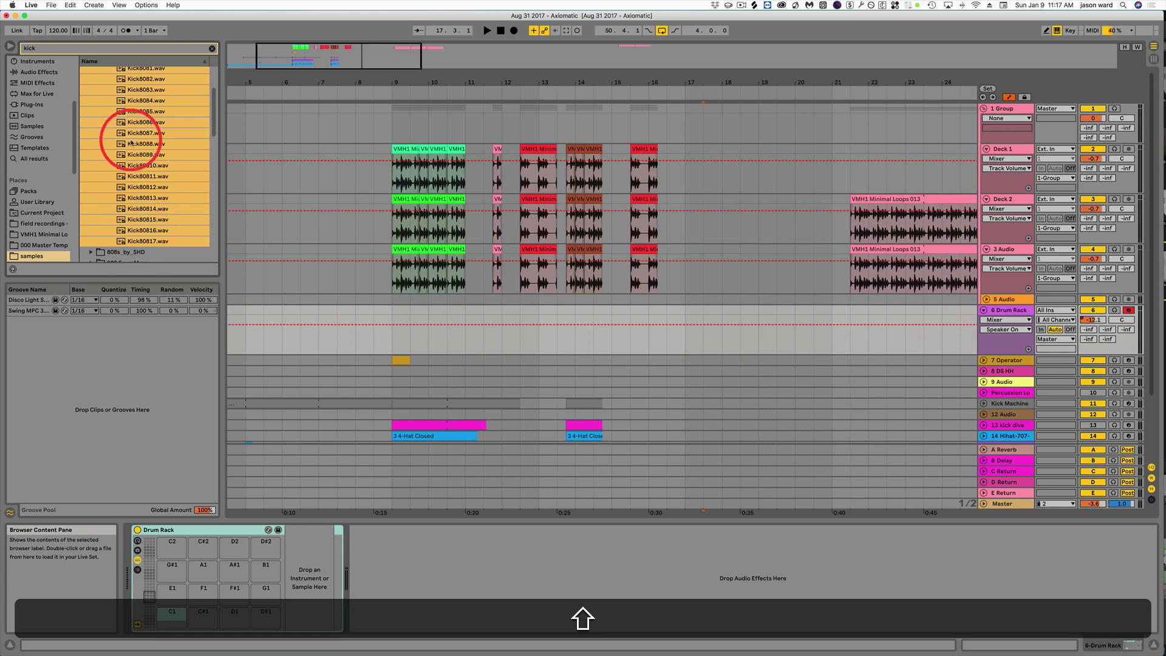
pyautogui.scroll(6, 130, 130)
pyautogui.scroll(2, 120, 146)
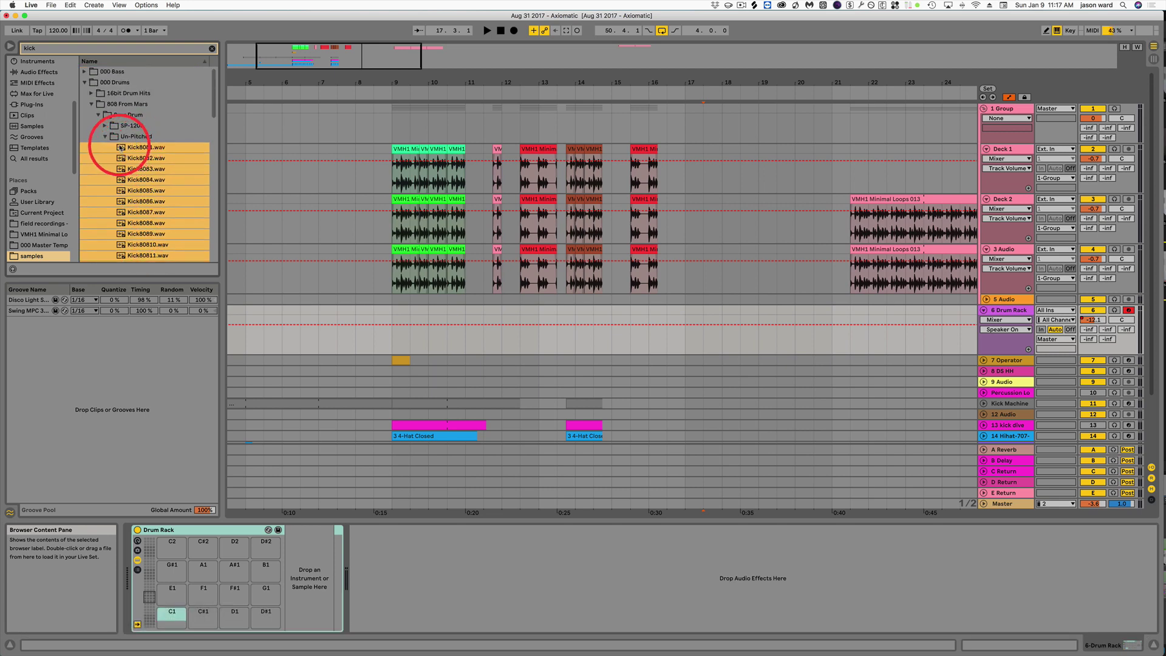
pyautogui.press('super')
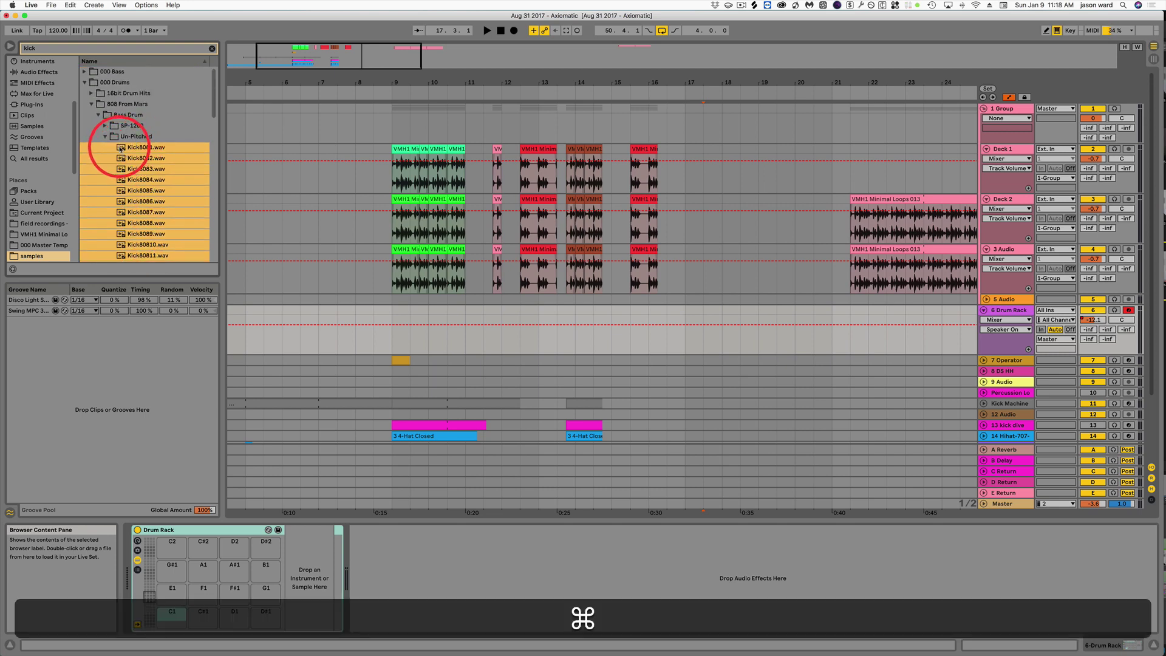
pyautogui.moveTo(139, 389); pyautogui.dragTo(165, 617)
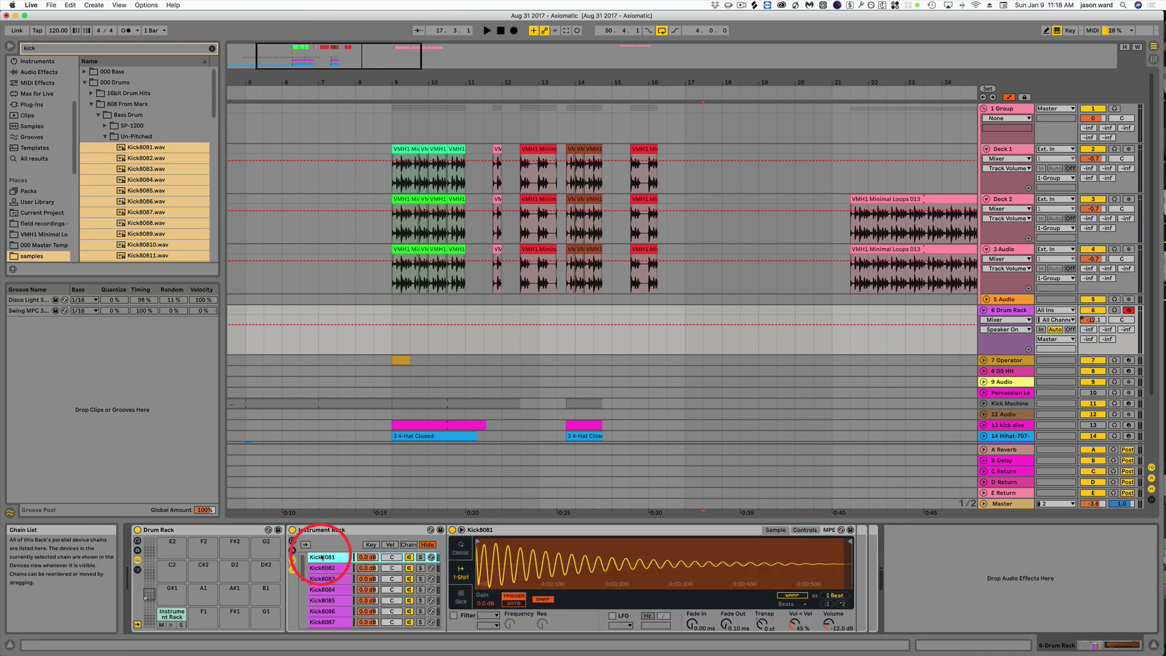
# In the kick rack's chain select editor, extend the zones of all kick chains to the full range and distribute them equally.
pyautogui.scroll(-3, 323, 562)
pyautogui.scroll(-5, 324, 561)
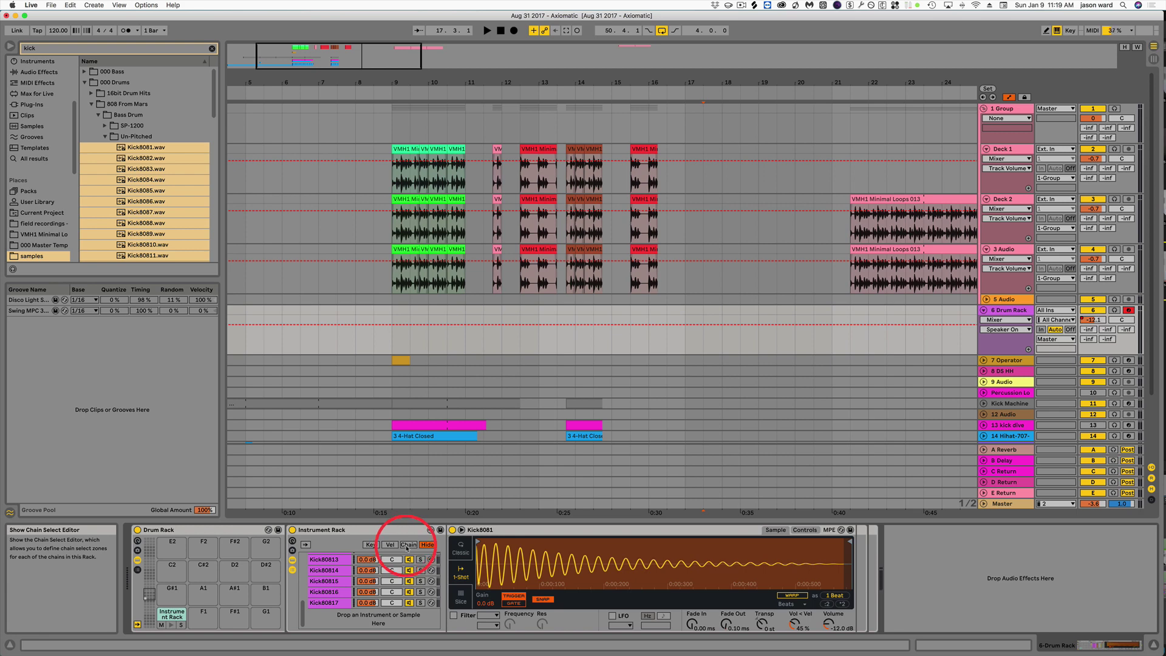
pyautogui.click(407, 545)
pyautogui.scroll(5, 325, 558)
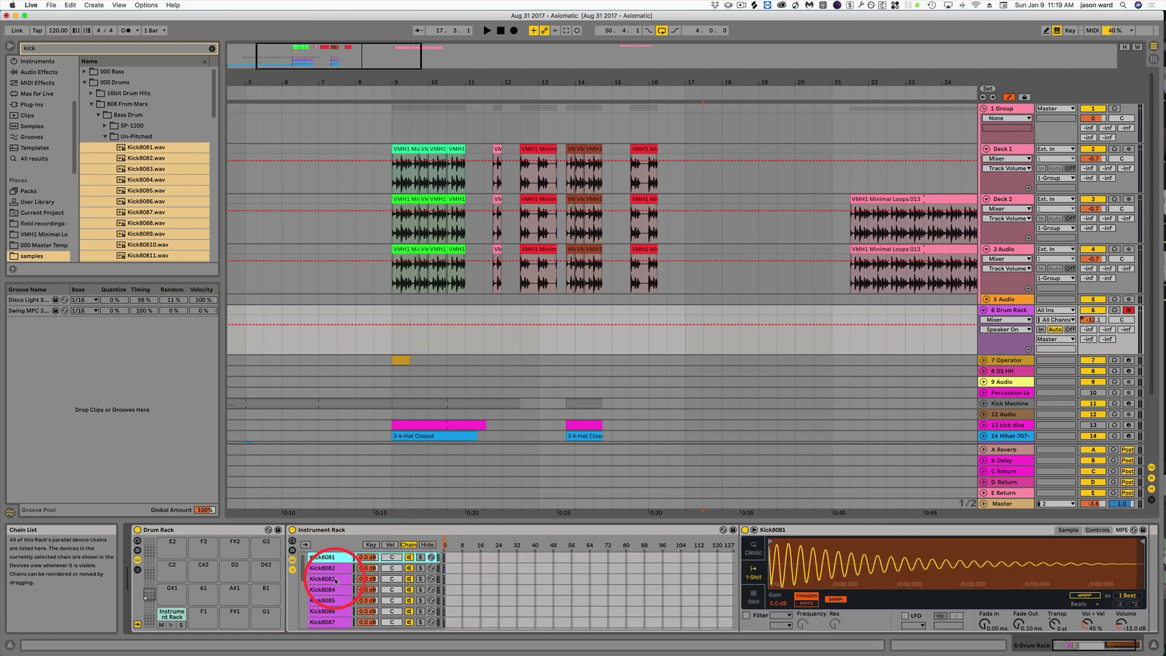
pyautogui.scroll(-6, 336, 581)
pyautogui.scroll(6, 334, 593)
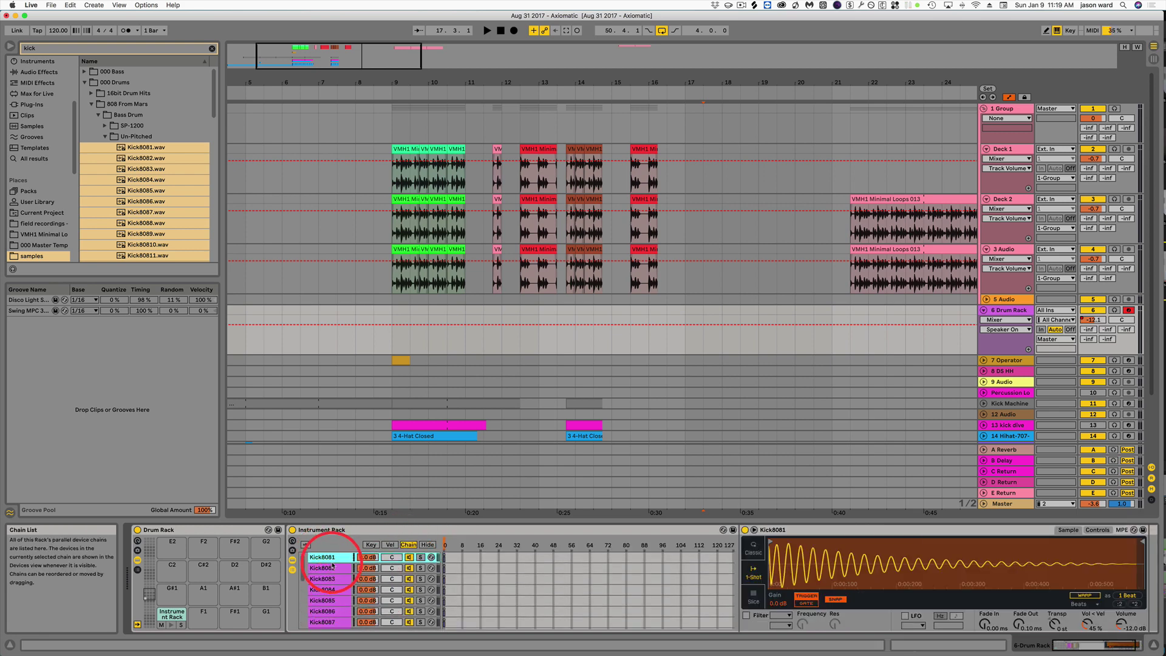
pyautogui.press('super')
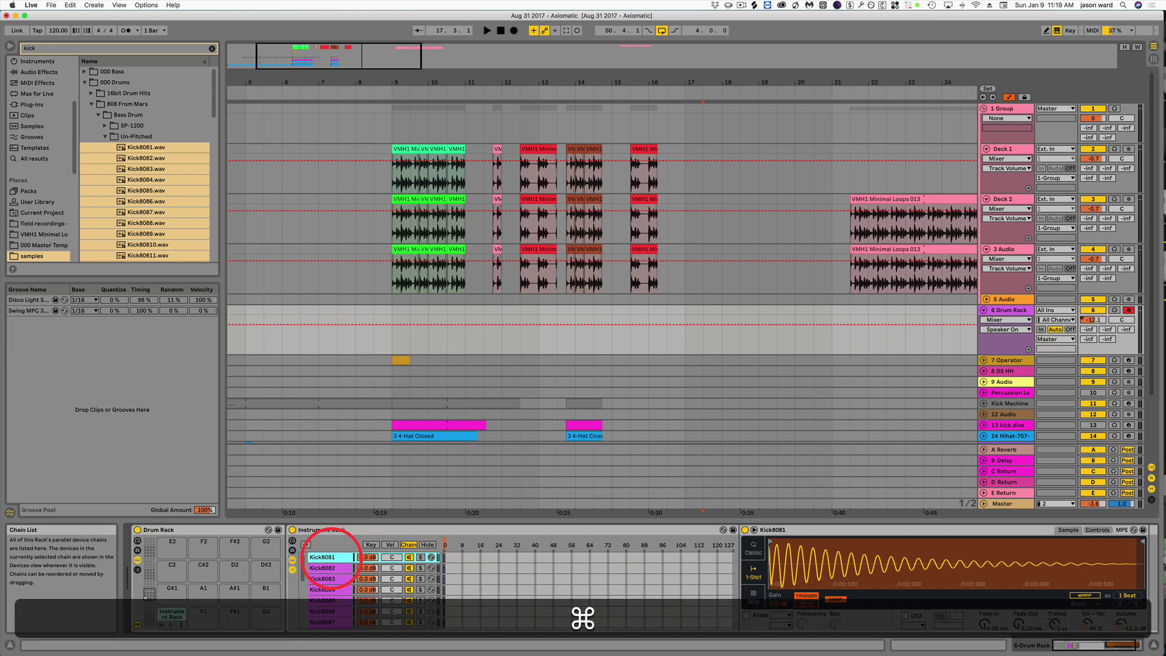
pyautogui.press('super+a')
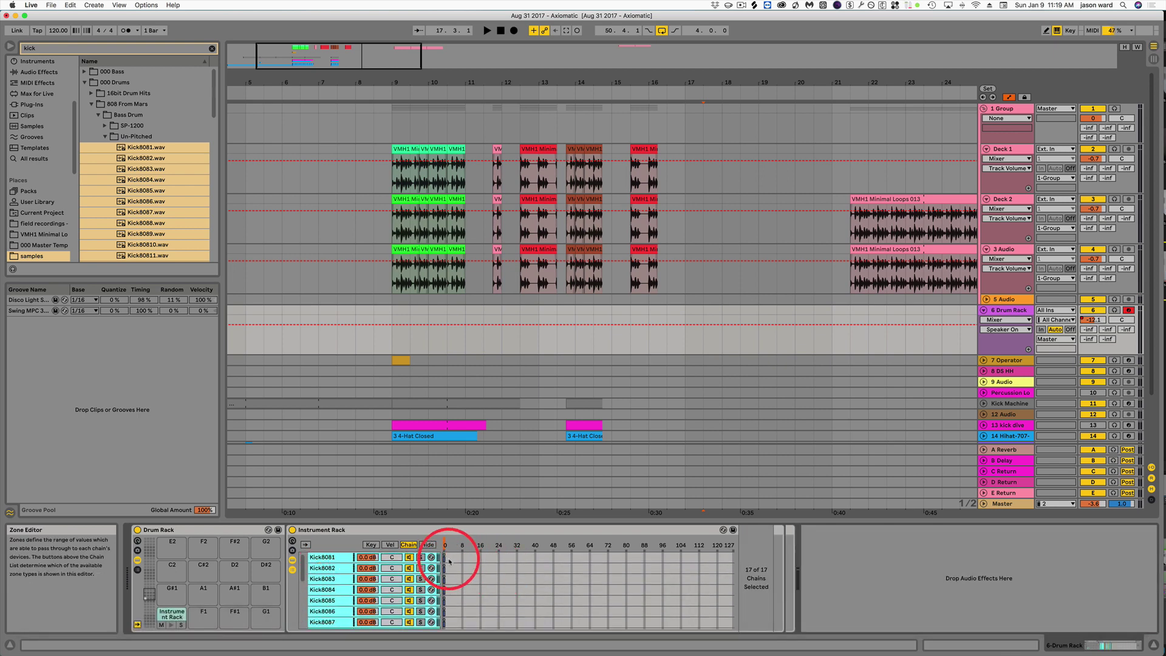
pyautogui.moveTo(443, 557); pyautogui.dragTo(762, 566)
pyautogui.rightClick(578, 538)
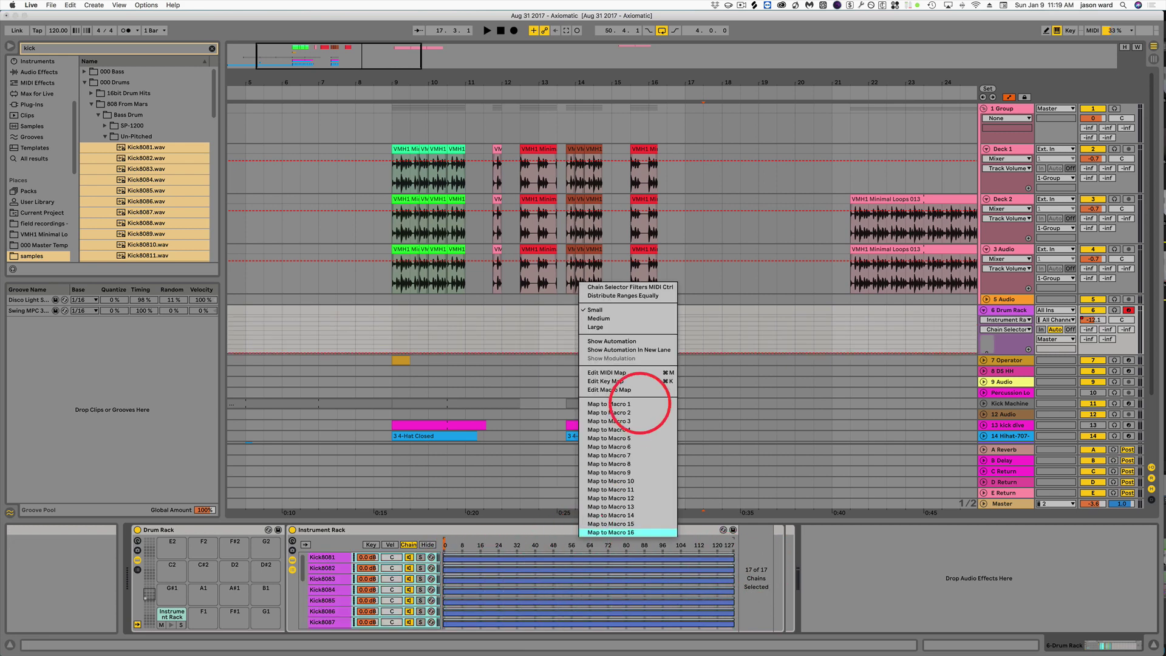
pyautogui.click(636, 296)
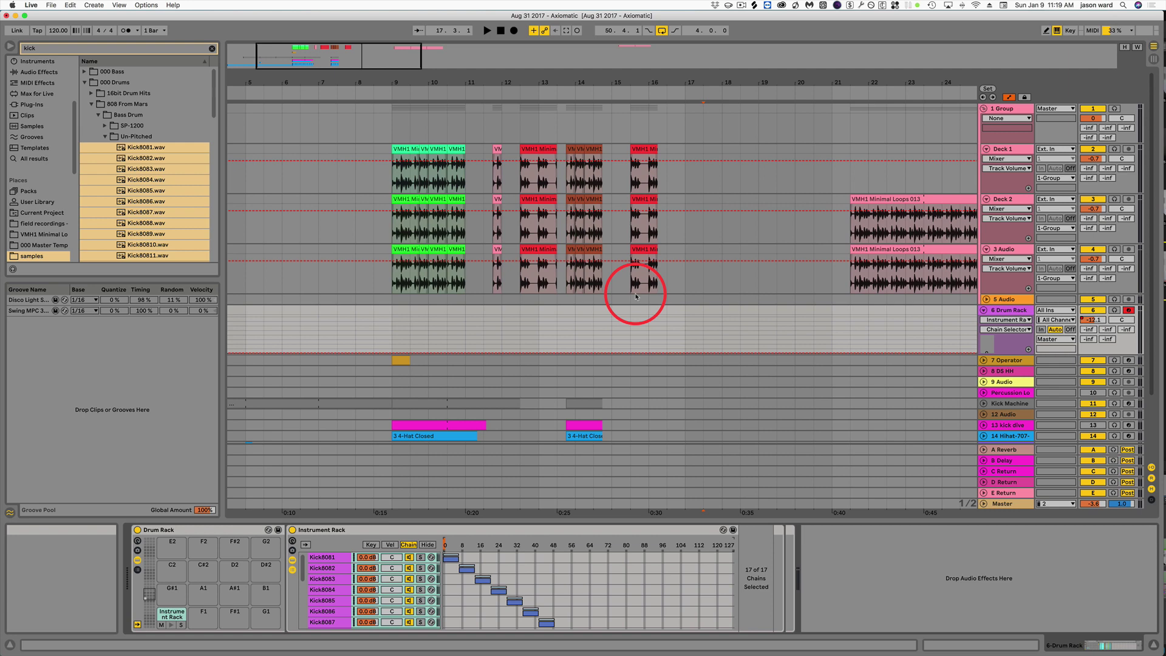
# Map the kick rack's chain selector to Macro 1 and try the macro while triggering the C1 pad.
pyautogui.rightClick(444, 542)
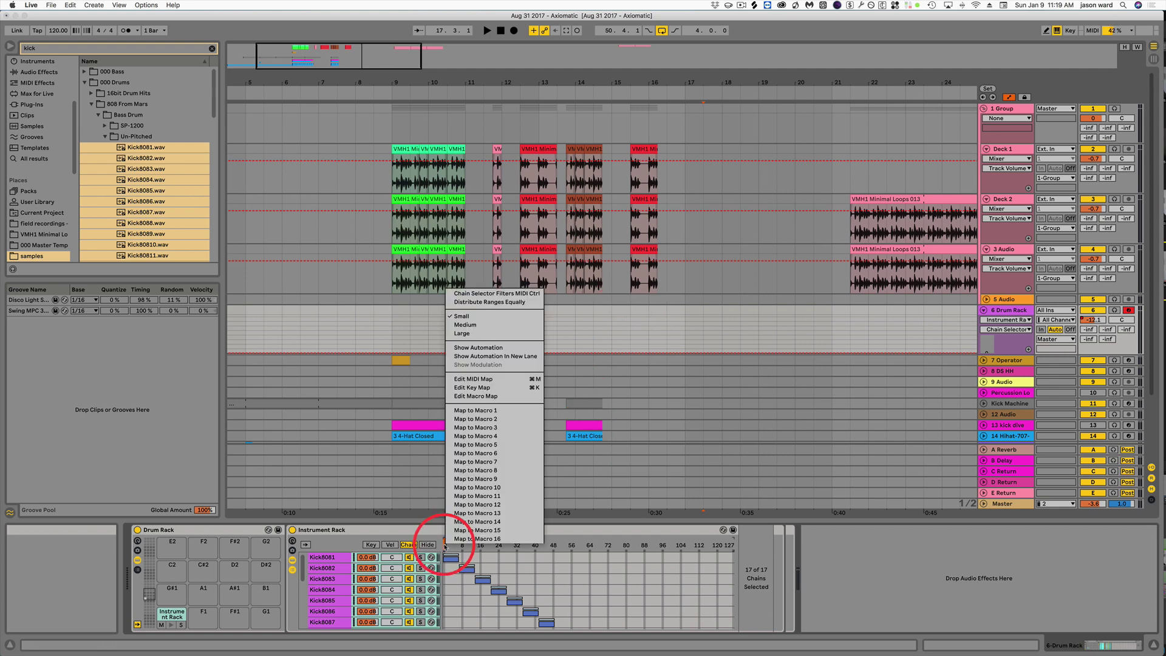
pyautogui.click(488, 414)
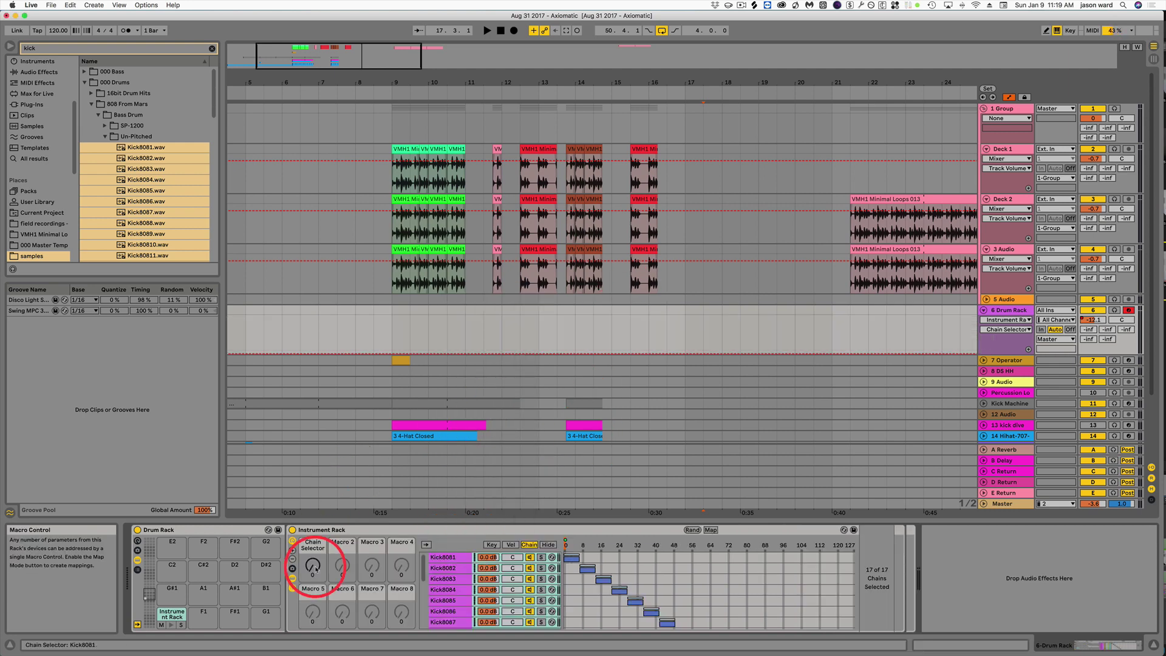
pyautogui.moveTo(313, 570); pyautogui.dragTo(313, 571)
pyautogui.press('d')
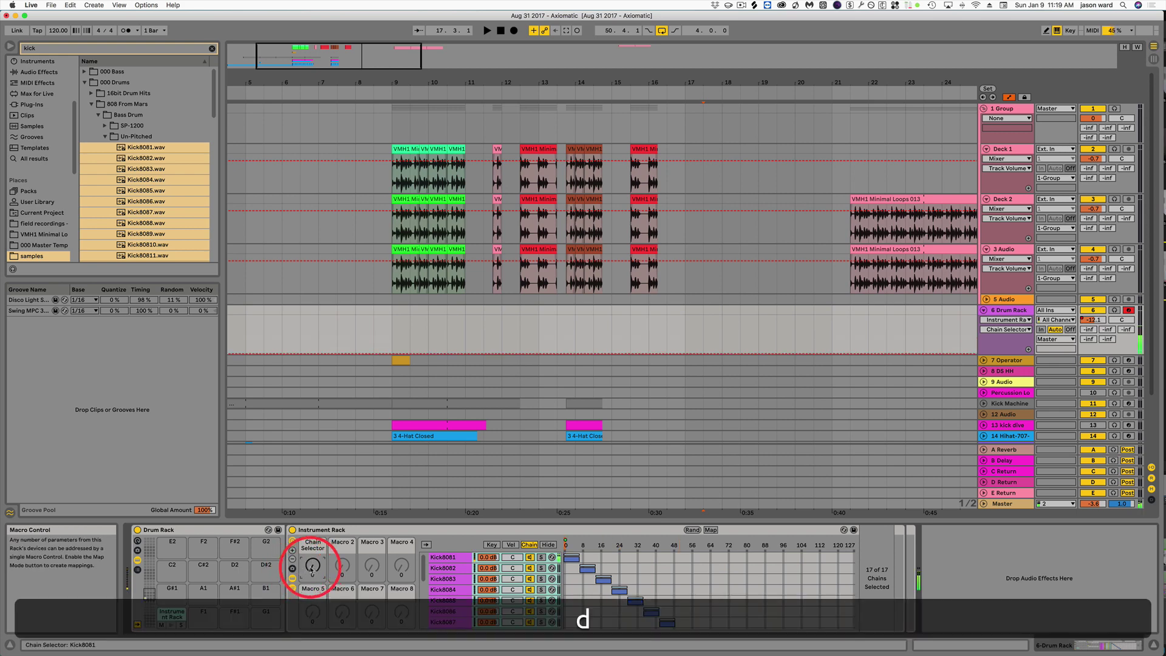
pyautogui.moveTo(313, 569); pyautogui.dragTo(314, 567)
pyautogui.press('d')
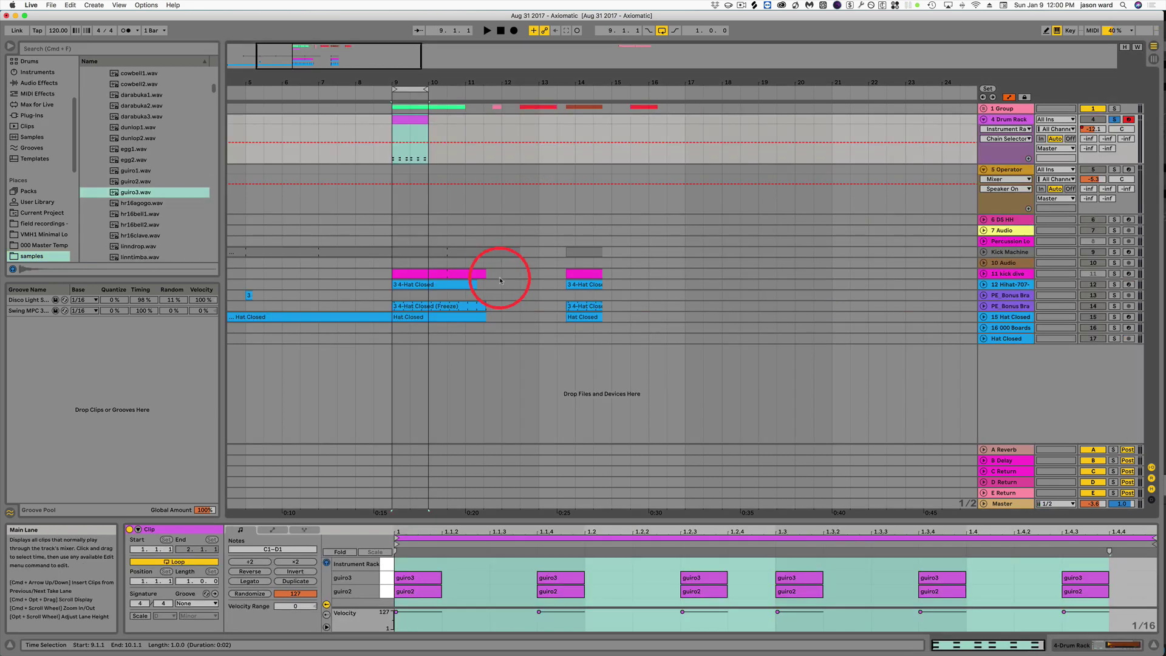
# Play the guiro clip on the Drum Rack track and extract its groove into the Groove Pool.
pyautogui.click(418, 595)
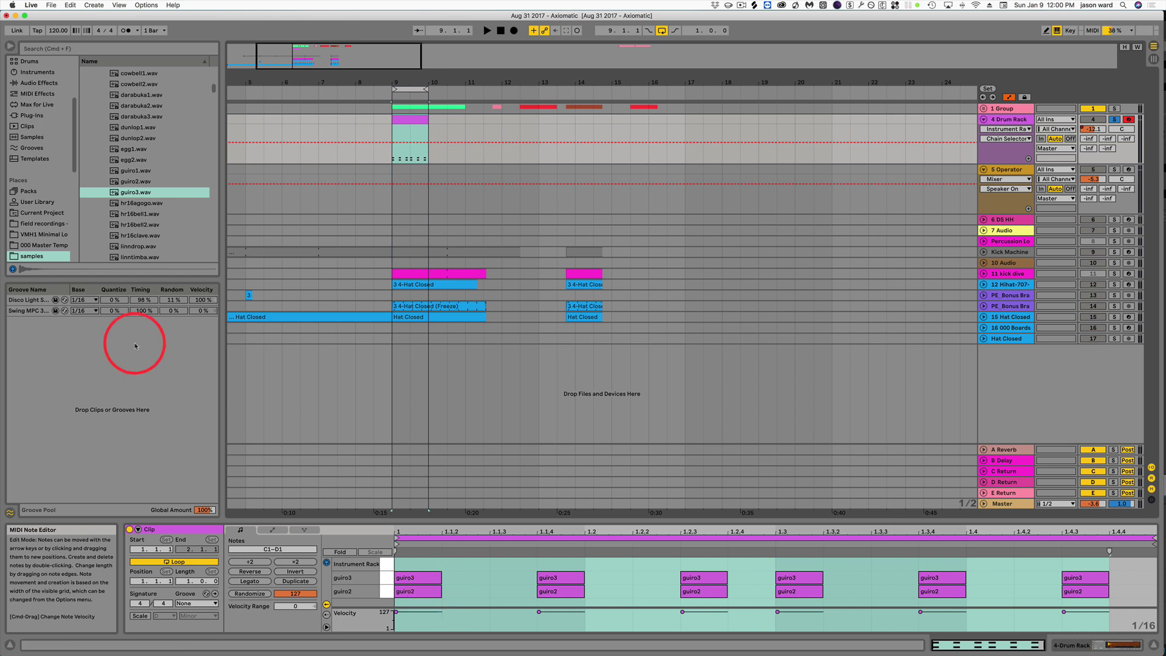
pyautogui.click(410, 119)
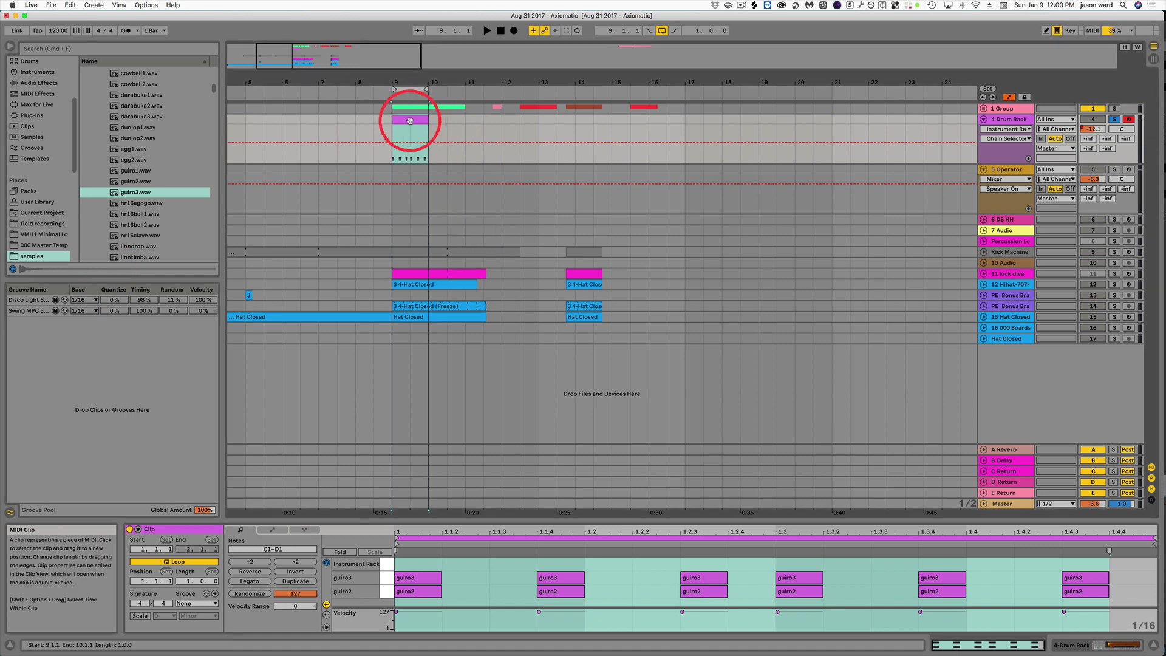
pyautogui.press('space')
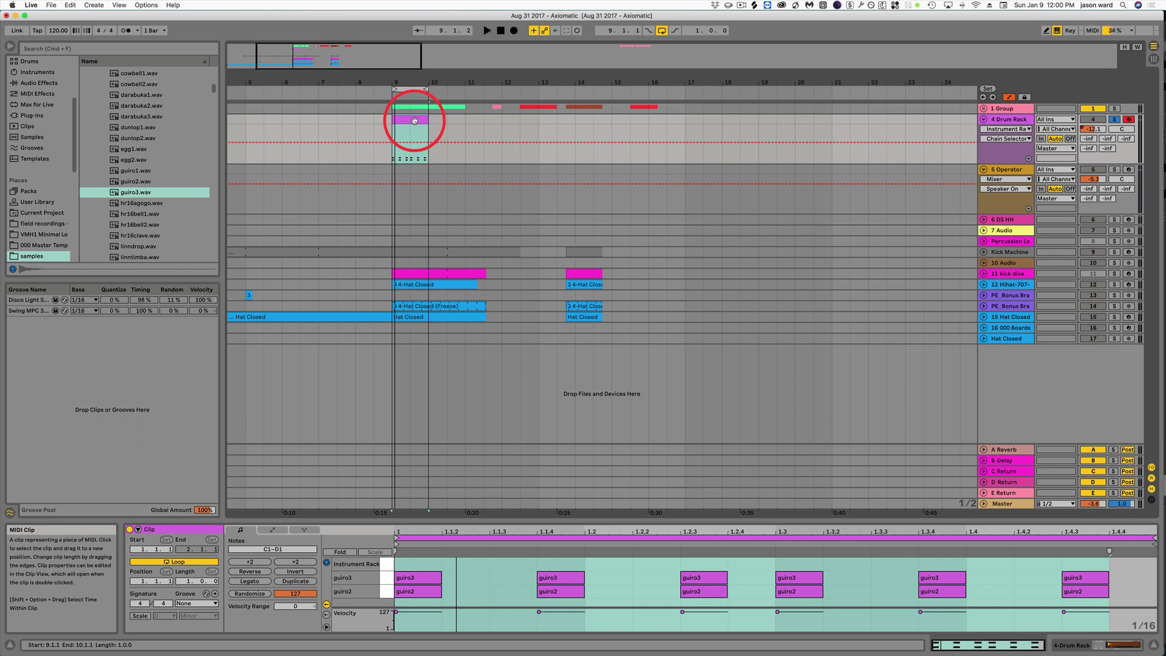
pyautogui.moveTo(414, 120); pyautogui.dragTo(90, 366)
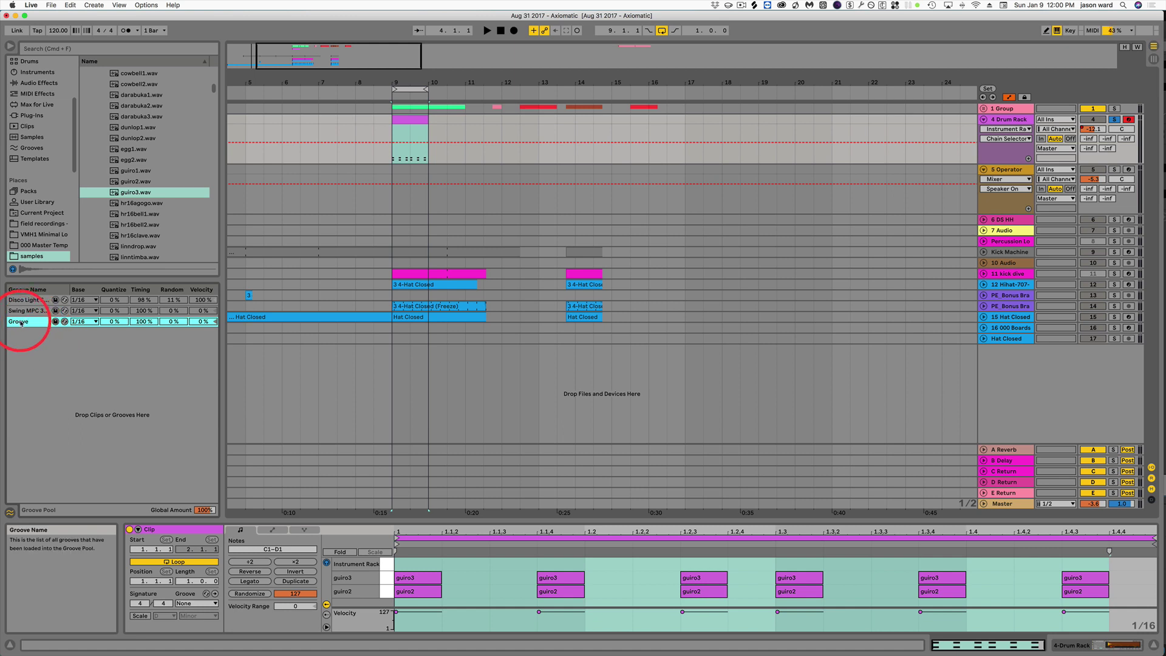
# Apply the extracted groove to the guiro clip and set the groove's Random amount to 56%.
pyautogui.click(413, 120)
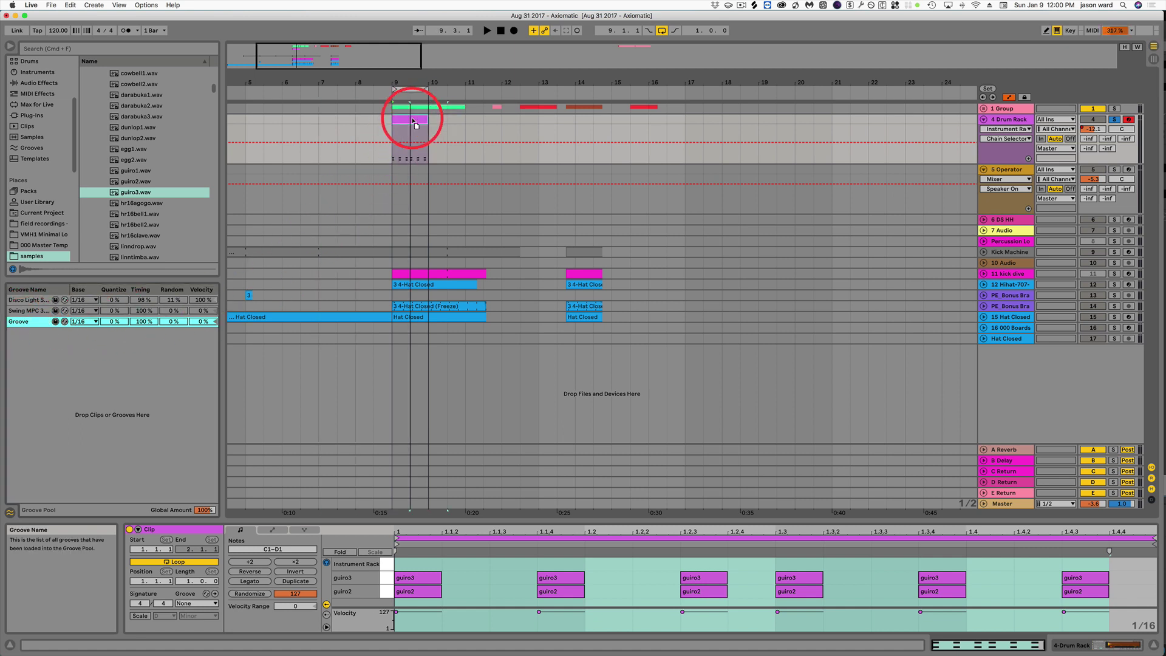
pyautogui.moveTo(411, 121); pyautogui.dragTo(411, 120)
pyautogui.click(411, 119)
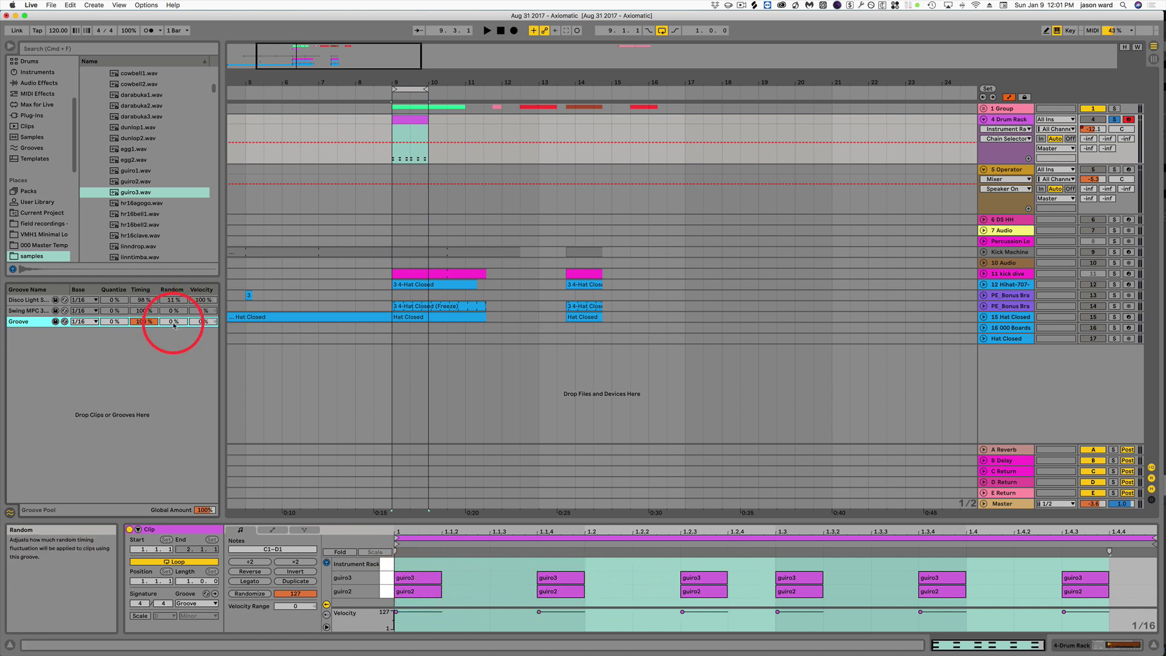
pyautogui.press('space')
pyautogui.moveTo(173, 323); pyautogui.dragTo(182, 324)
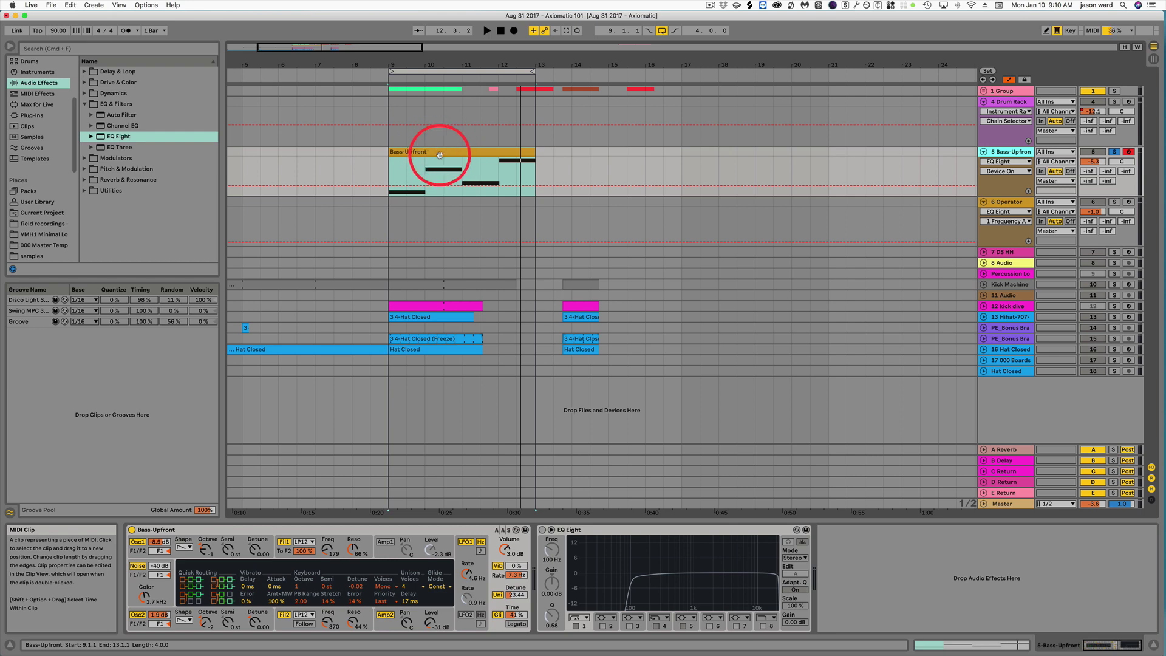
# Turn on EQ Eight on the Bass-Upfront track and compare playback of the bass with and without it.
pyautogui.press('space')
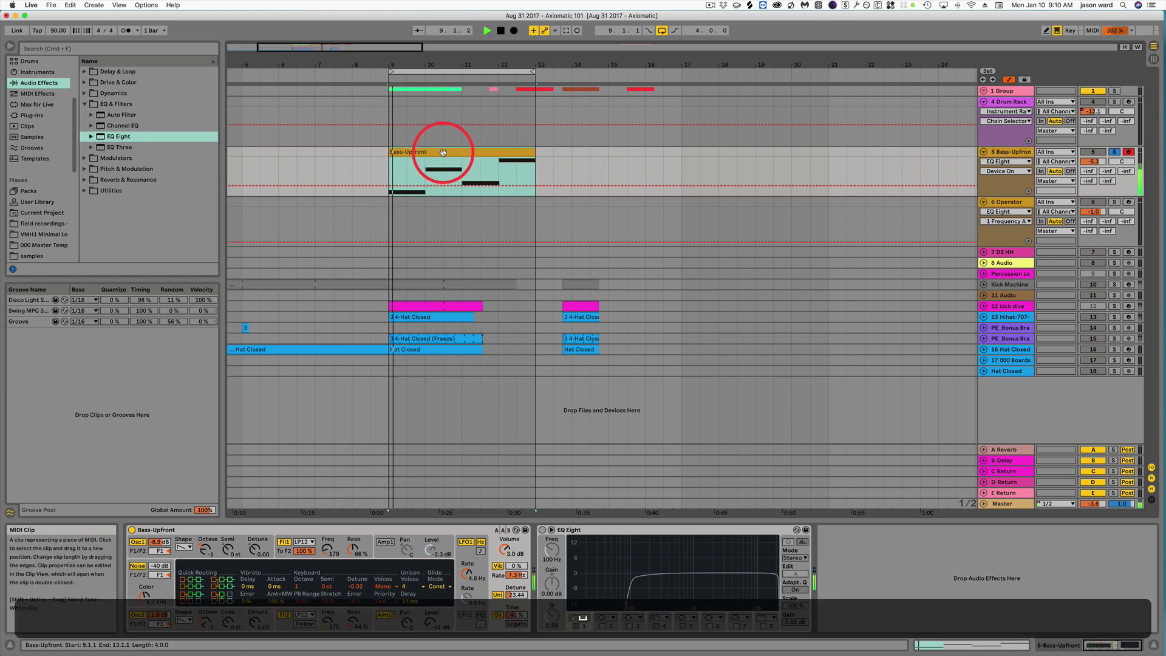
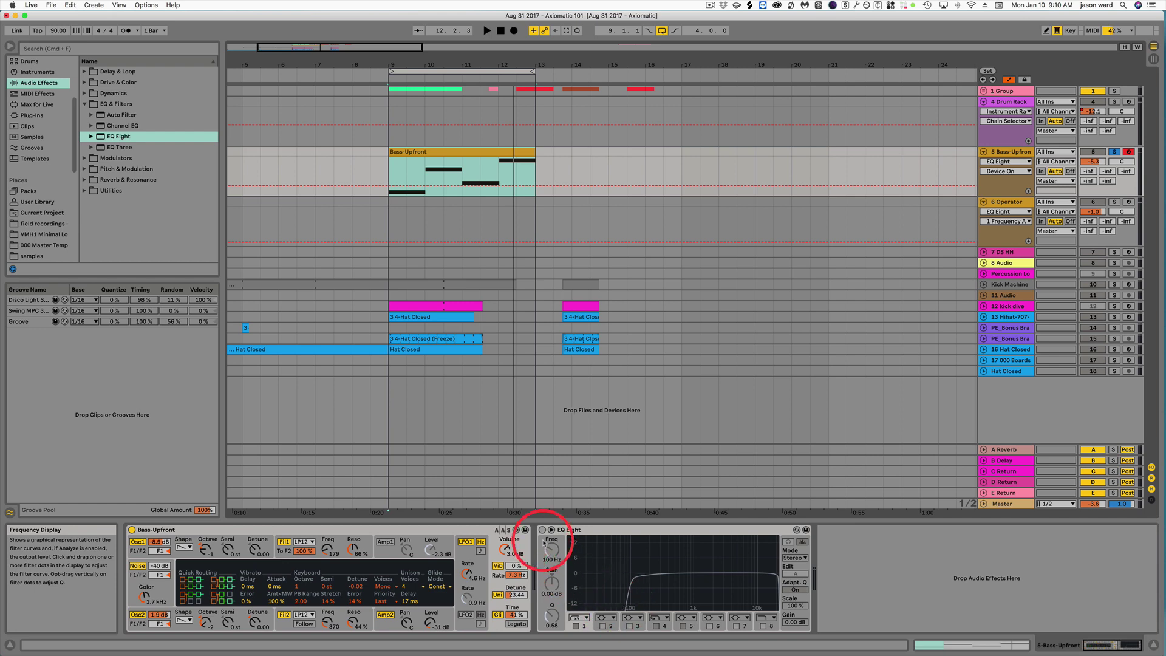
pyautogui.click(542, 529)
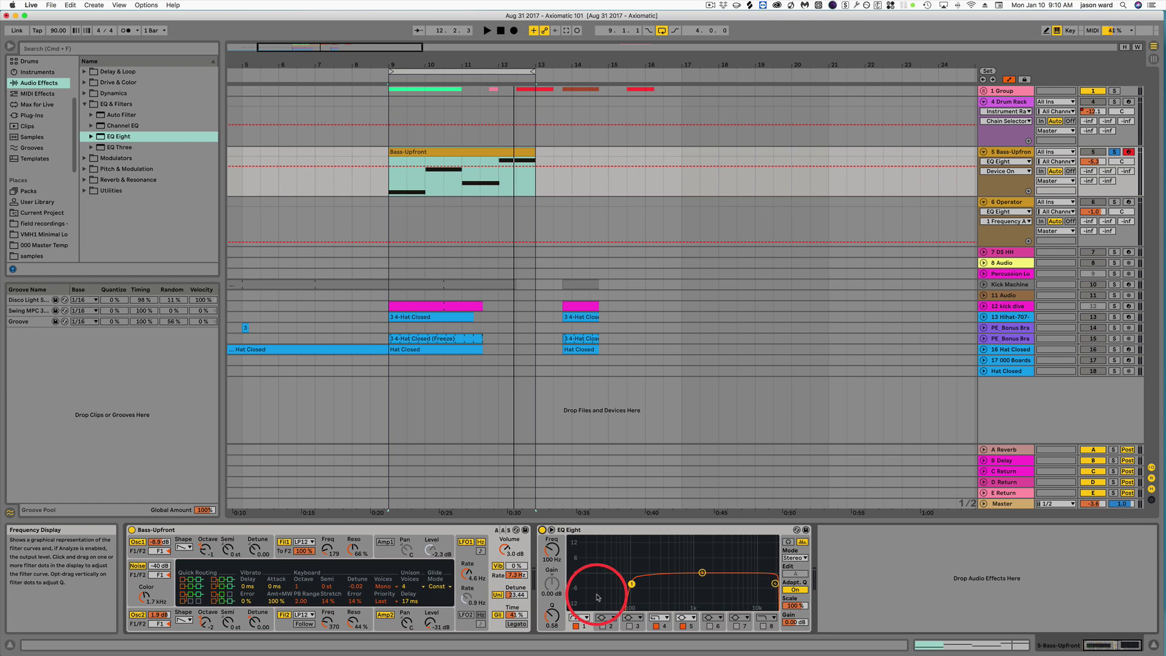
pyautogui.press('space')
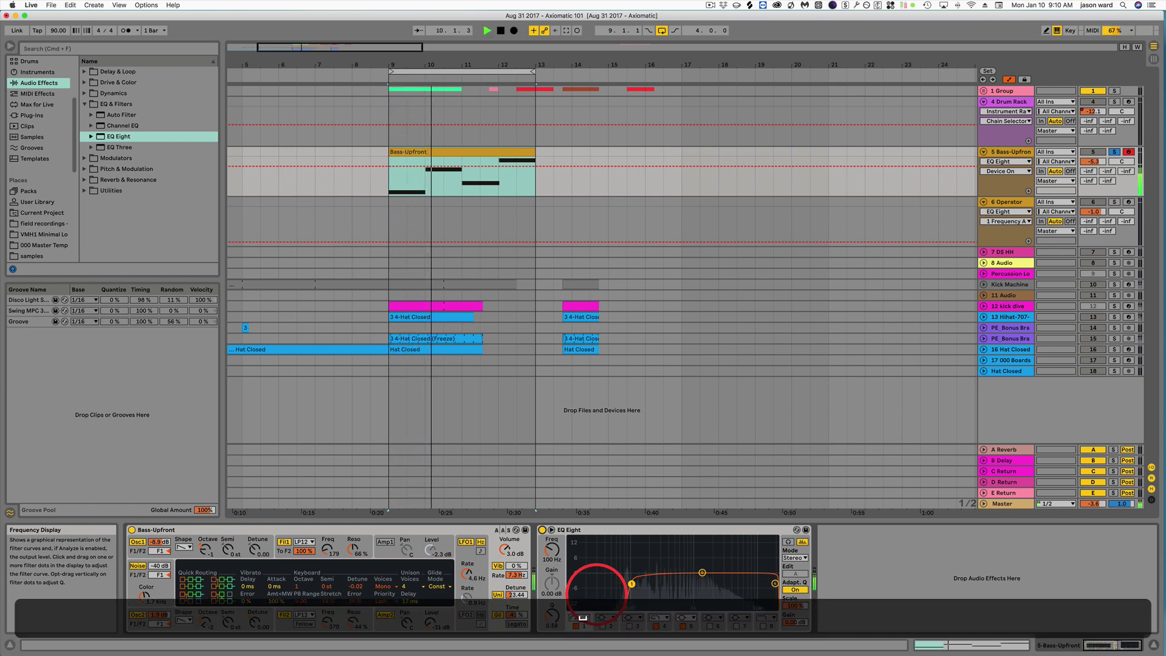
pyautogui.press('space')
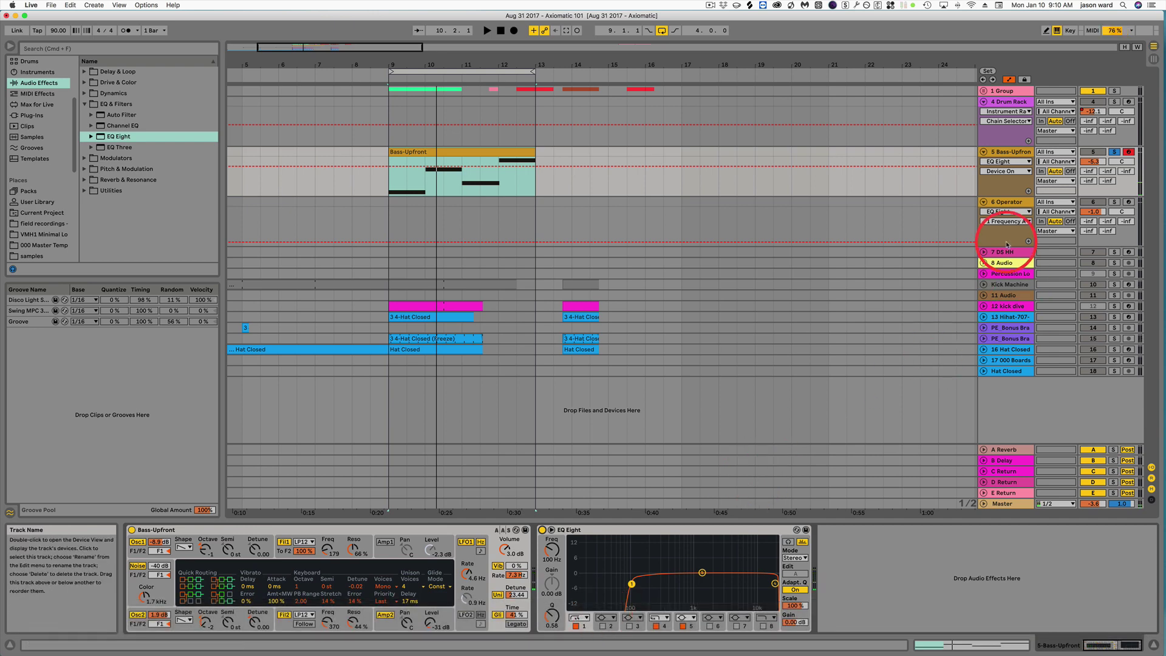
# Copy the Bass-Upfront clip onto the Operator track at bar 9 and play the copy.
pyautogui.click(1006, 203)
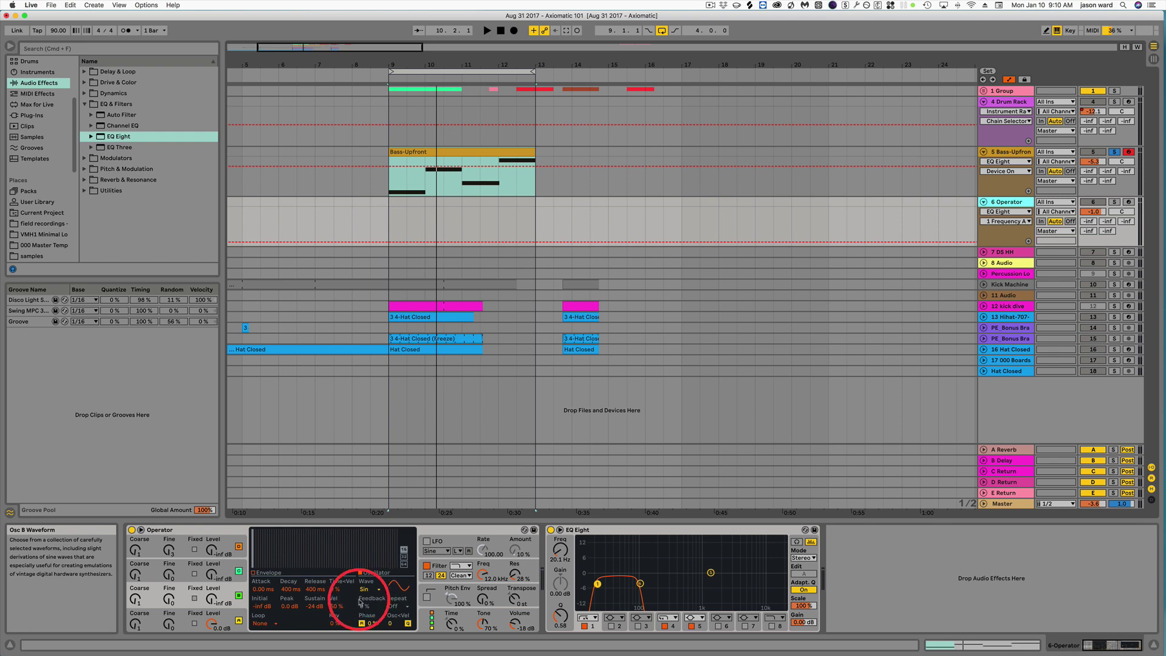
pyautogui.click(460, 152)
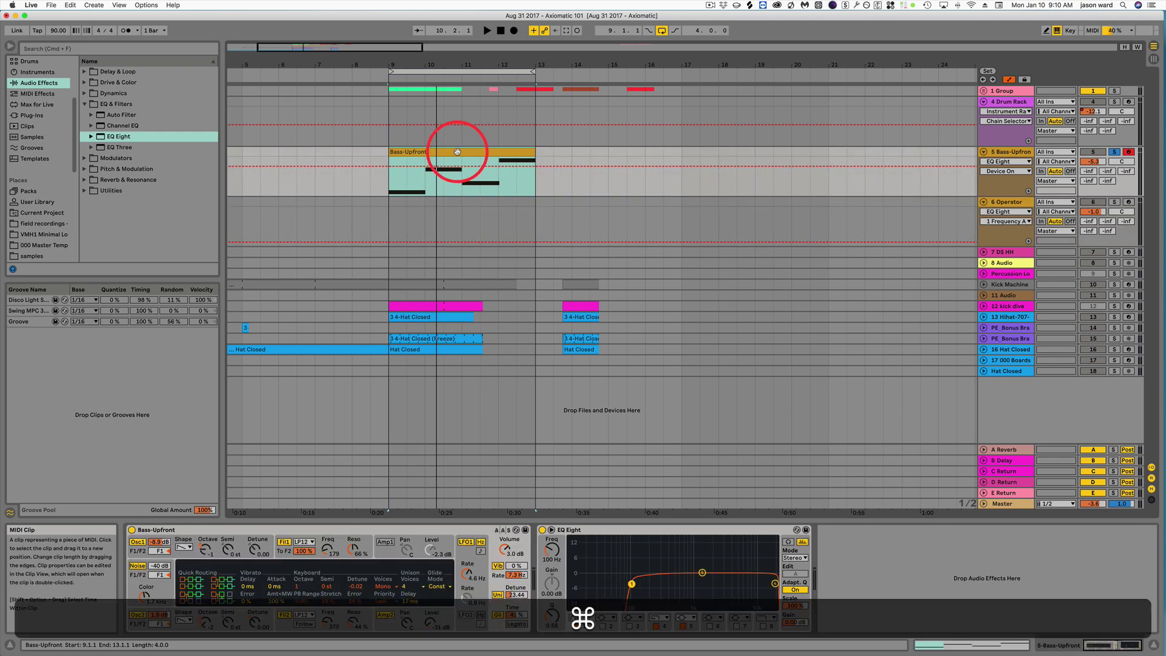
pyautogui.click(387, 221)
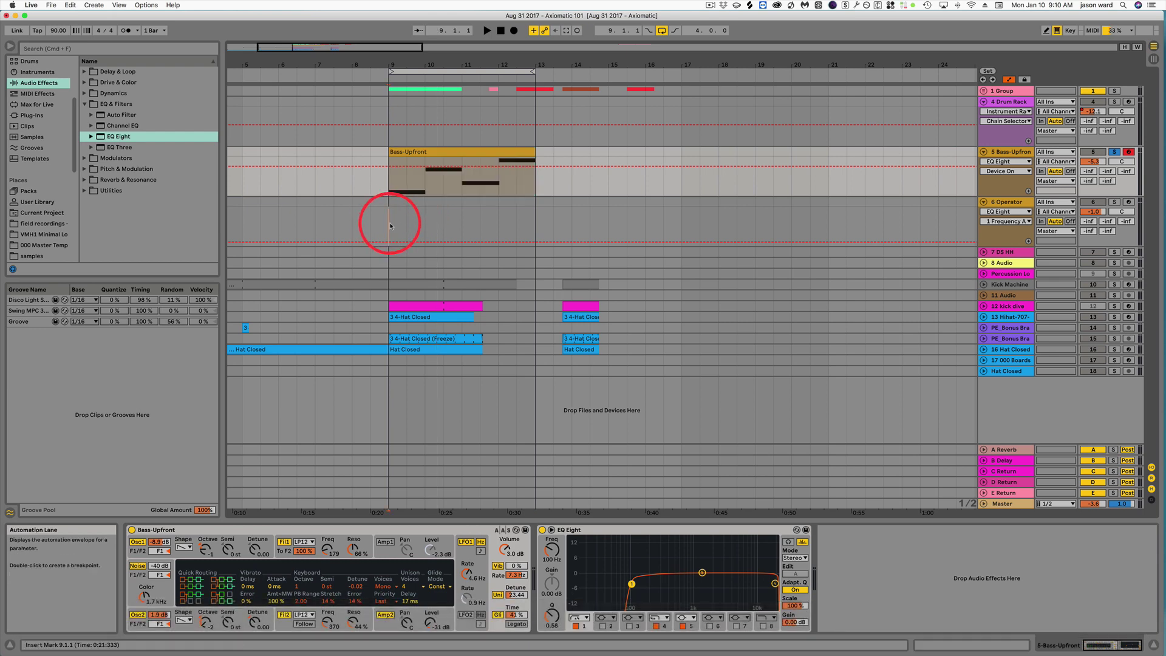
pyautogui.press('cmd+v')
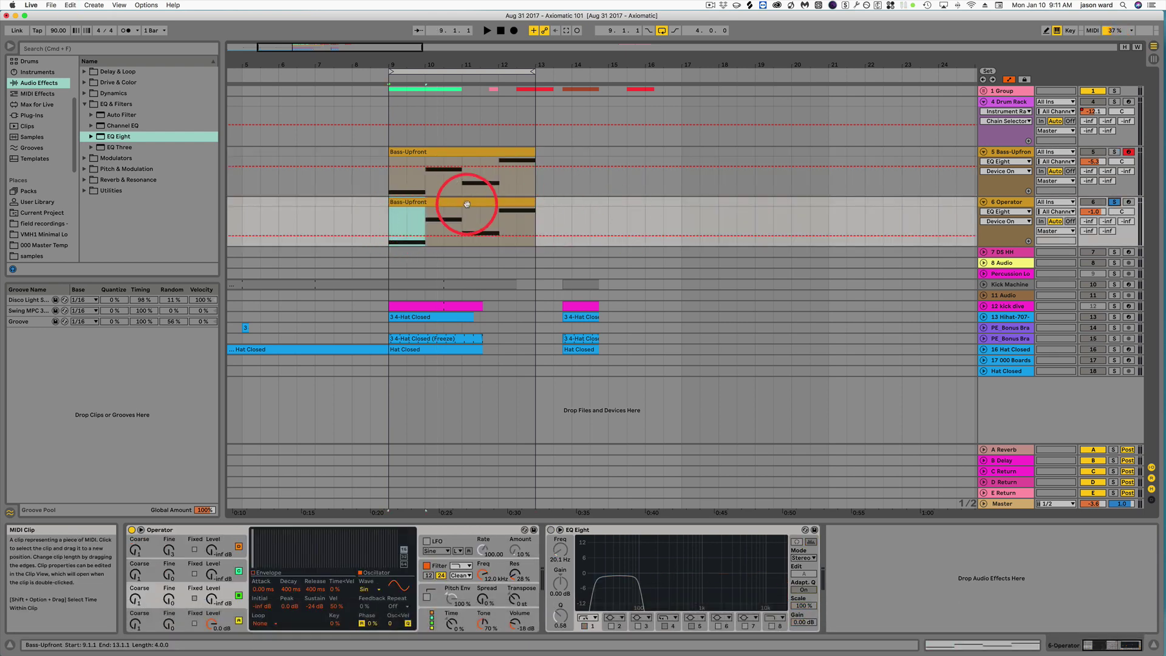
pyautogui.click(467, 204)
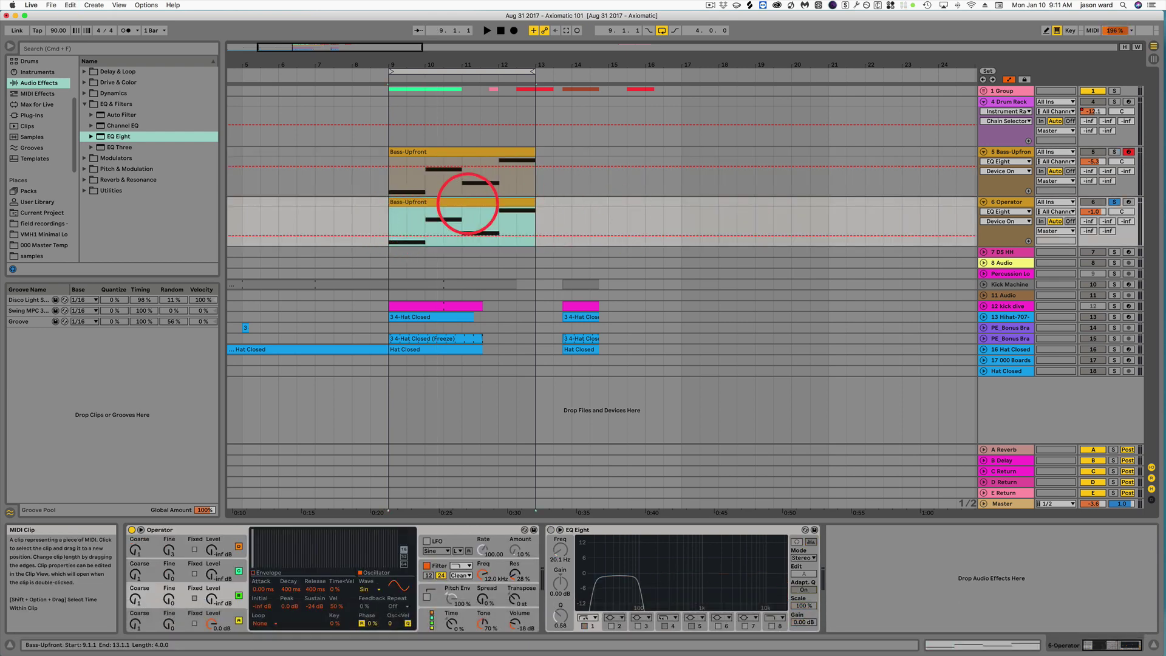
pyautogui.press('space')
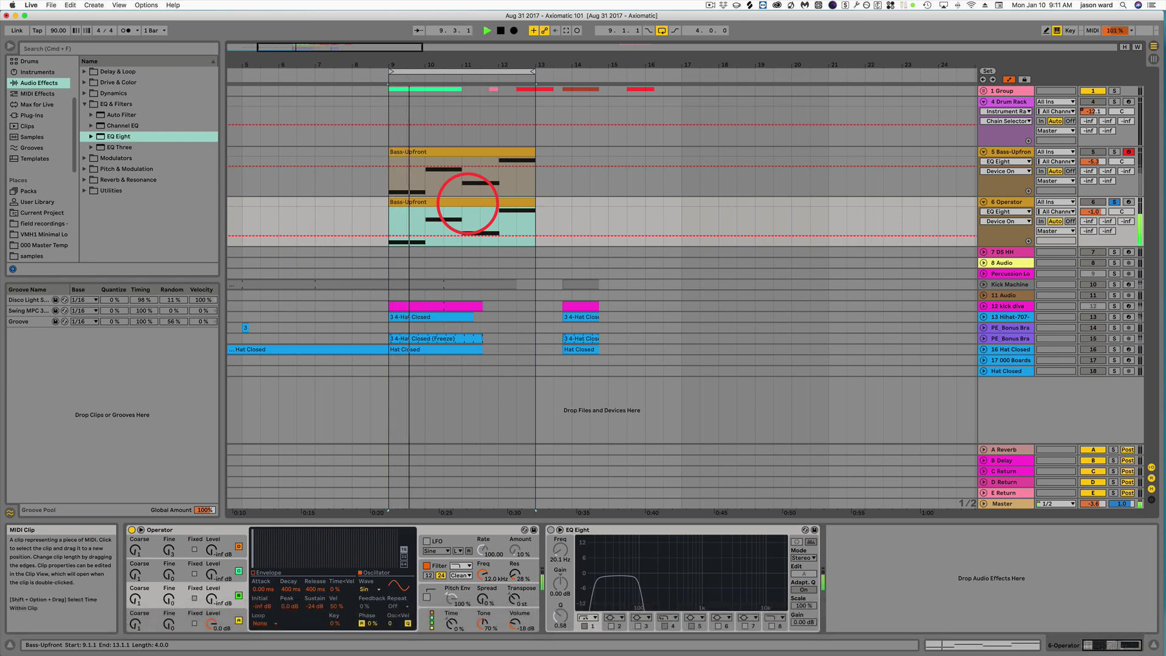
# Transpose all notes of the copied clip on the Operator track down three octaves to C0–G0 and play it.
pyautogui.doubleClick(461, 202)
pyautogui.moveTo(467, 576); pyautogui.dragTo(472, 621)
pyautogui.press('super')
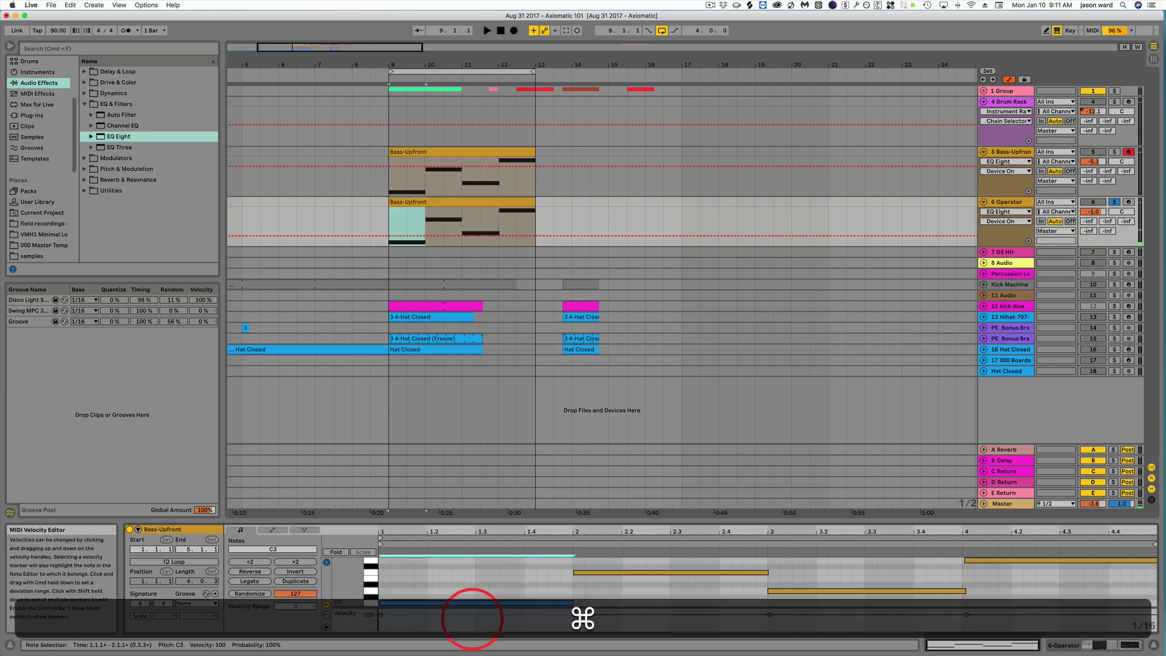
pyautogui.press('super+a')
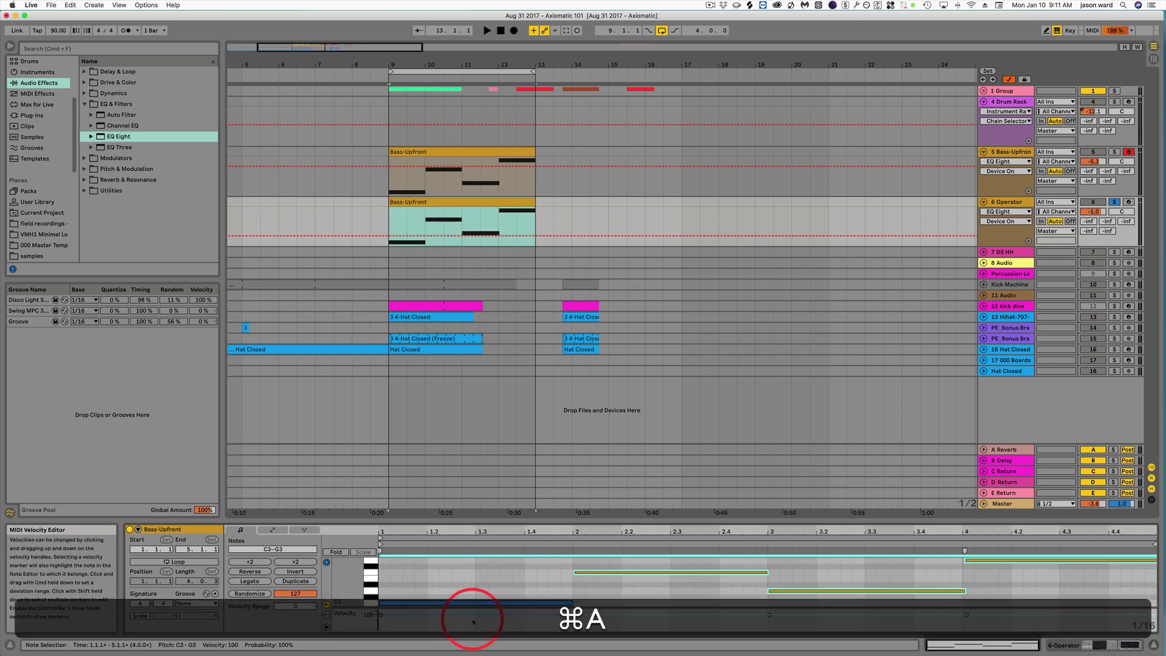
pyautogui.press('shift')
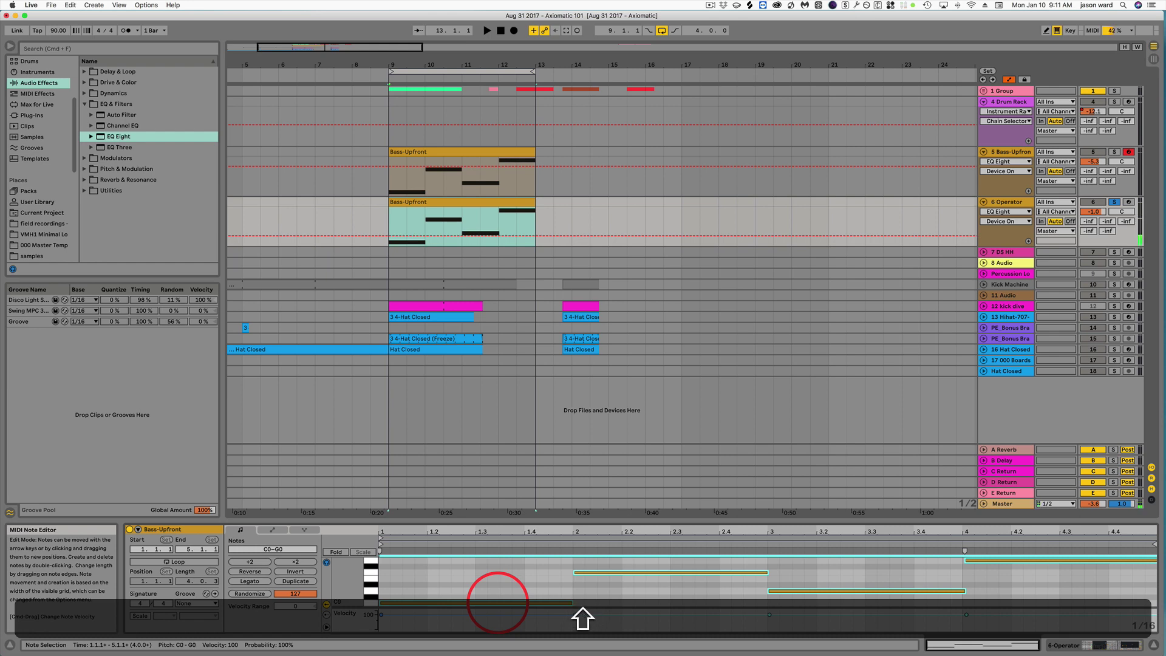
pyautogui.click(487, 592)
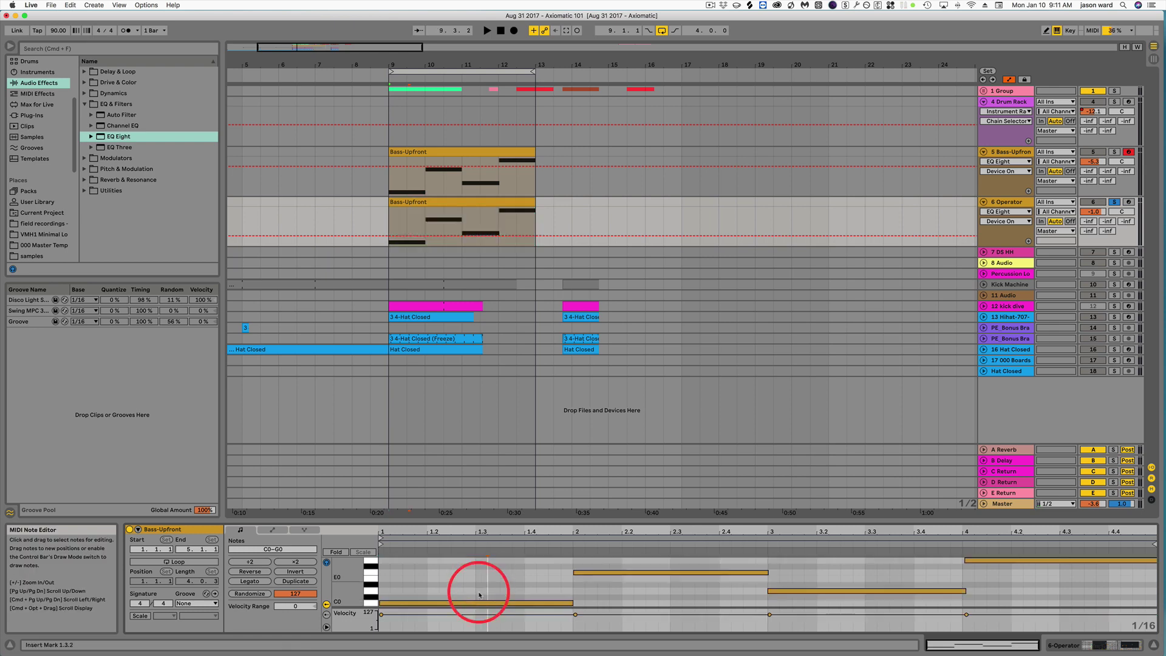
pyautogui.press('space')
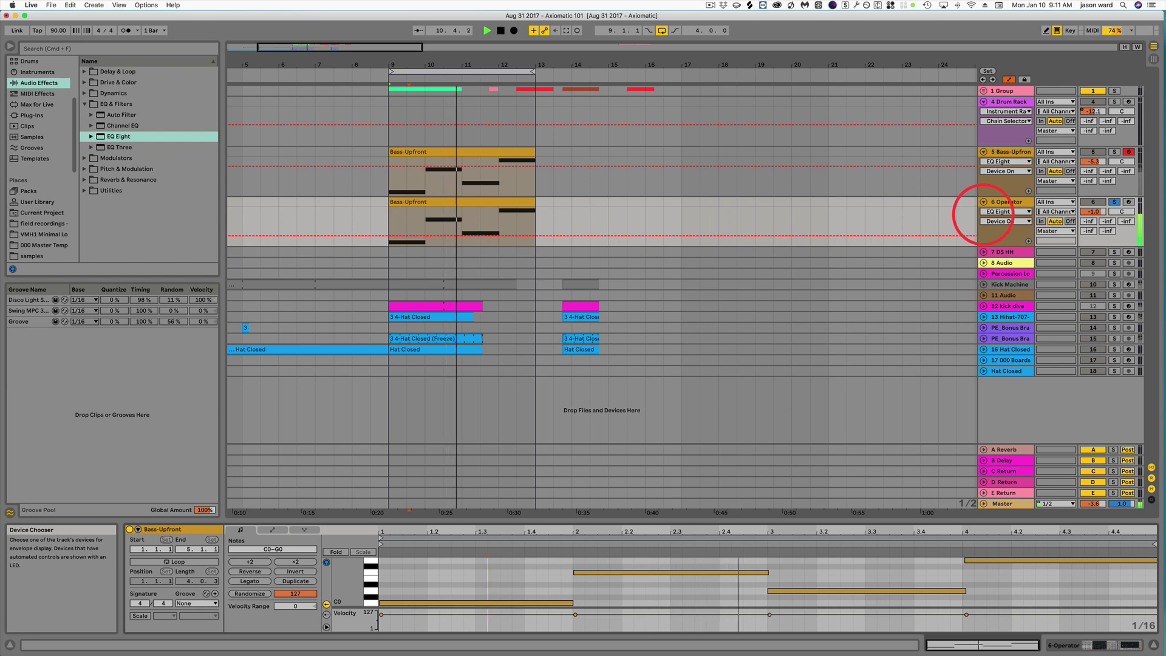
pyautogui.press('space')
# Turn on the Operator track's EQ Eight, and solo Bass-Upfront along with Operator to audition both bass layers together.
pyautogui.click(1006, 188)
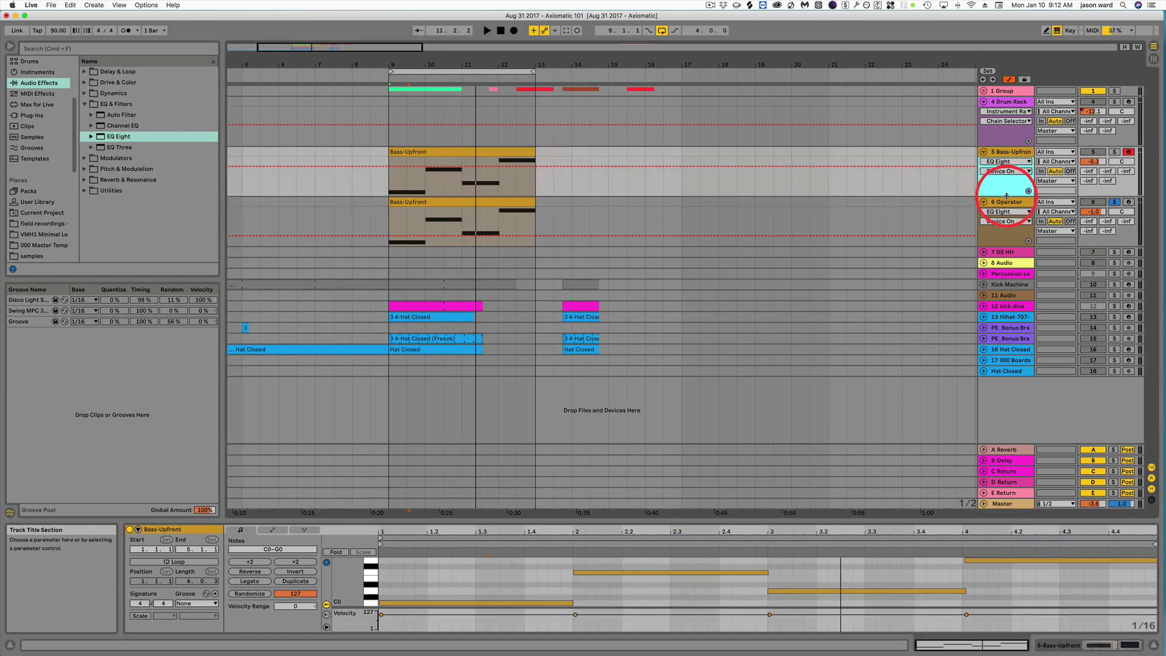
pyautogui.click(1007, 203)
pyautogui.doubleClick(1007, 204)
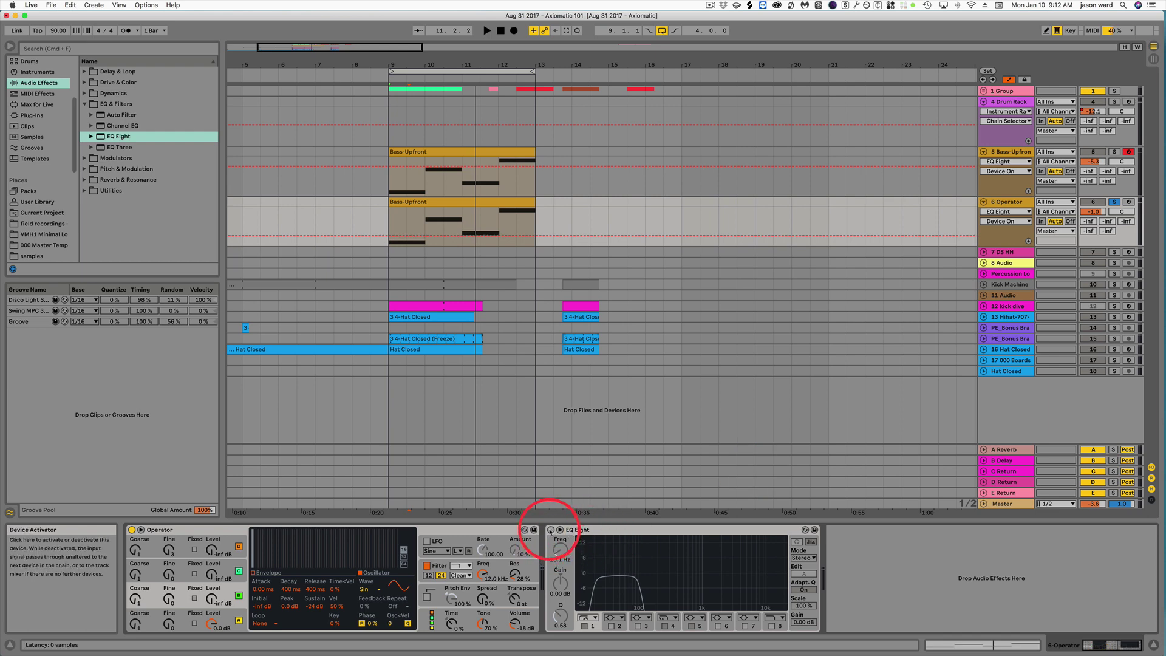
pyautogui.click(550, 530)
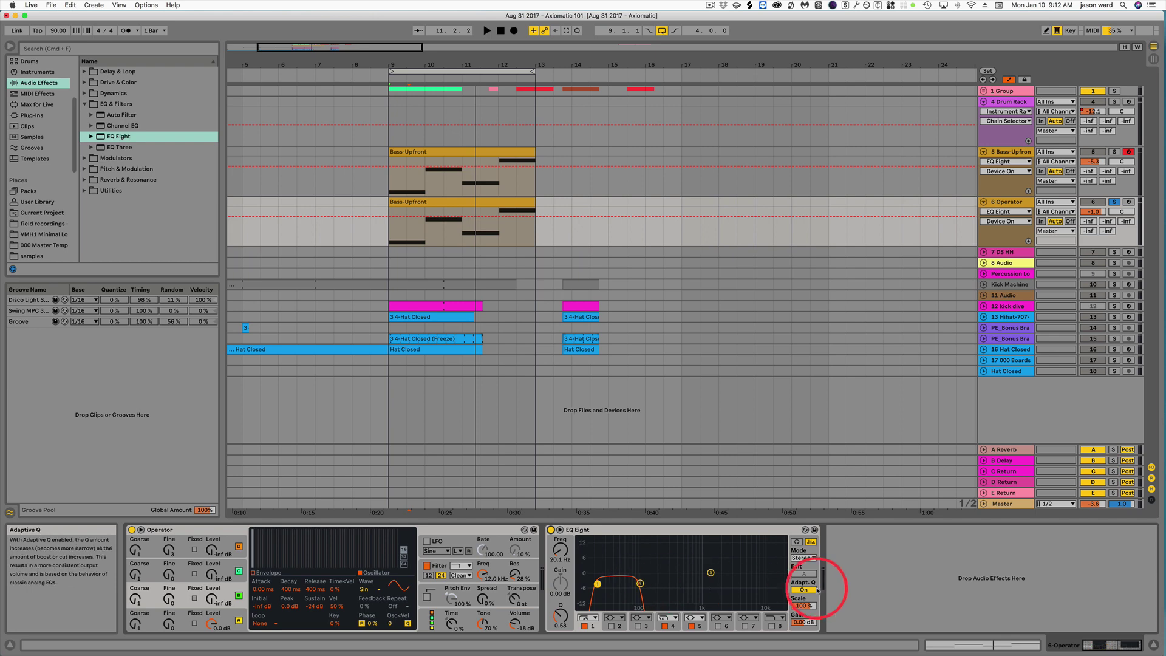
pyautogui.press('space')
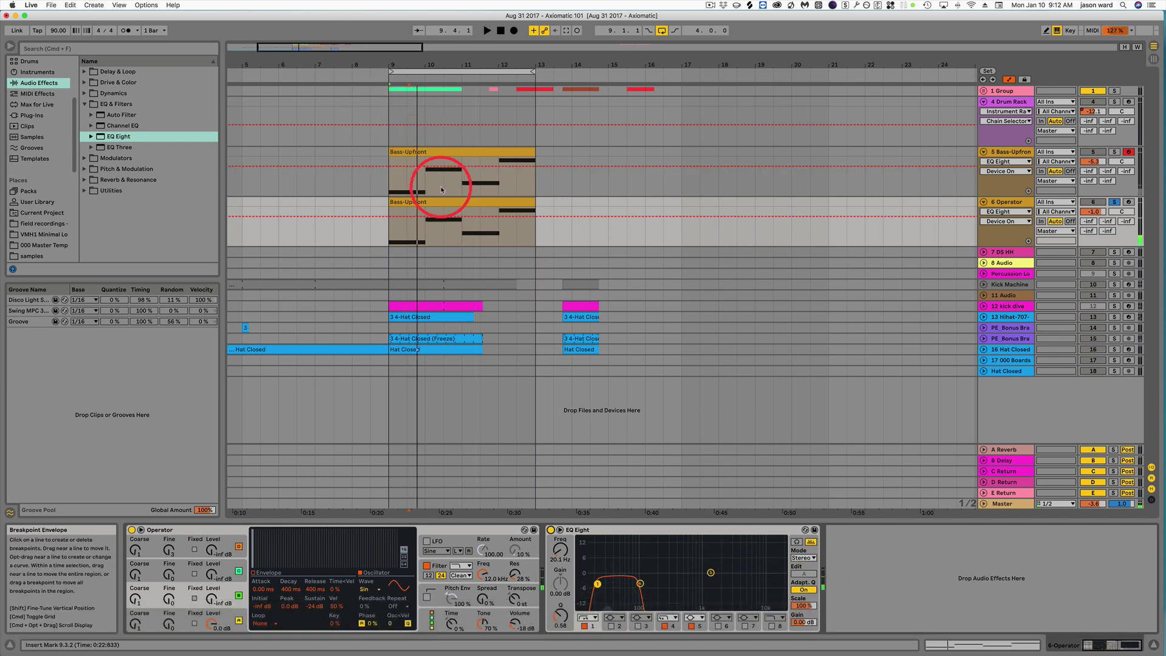
pyautogui.keyDown('super'); pyautogui.click(1114, 151); pyautogui.keyUp('super')
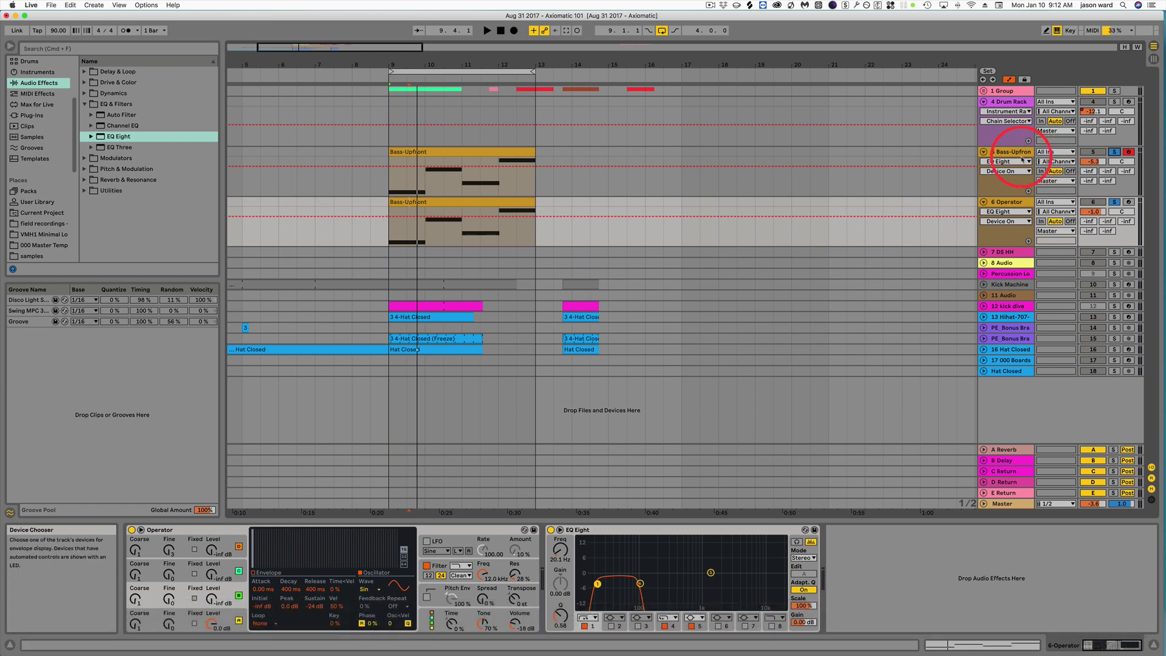
pyautogui.press('space')
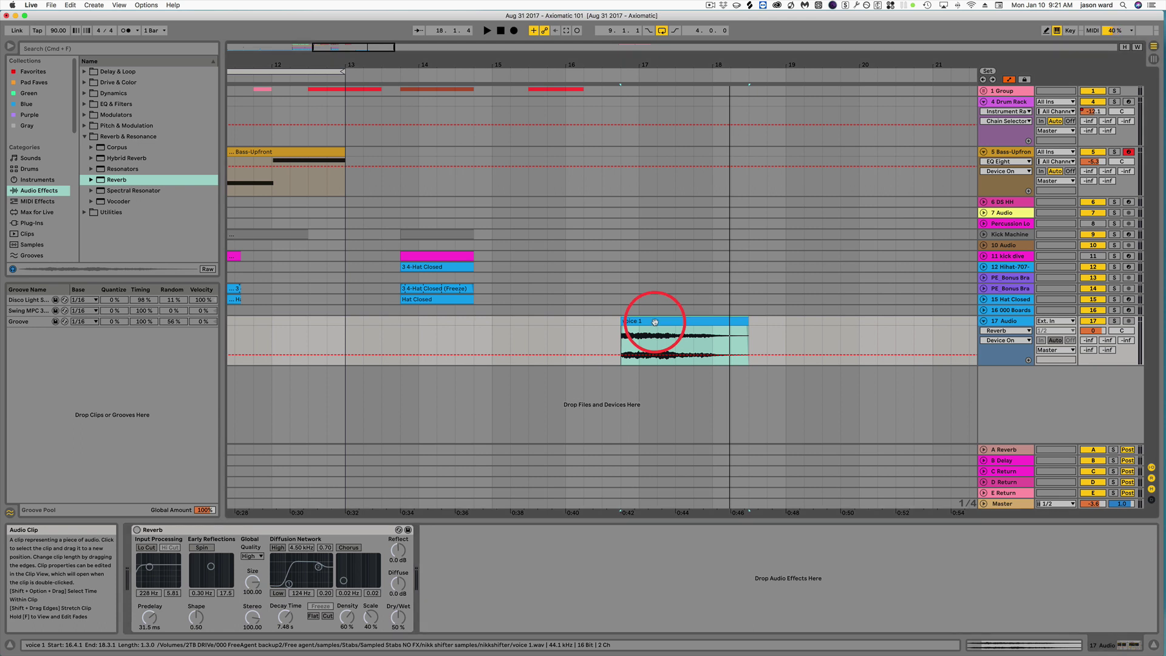
# Play the voice 1 clip on the 17 Audio track with its Reverb switched off.
pyautogui.press('space')
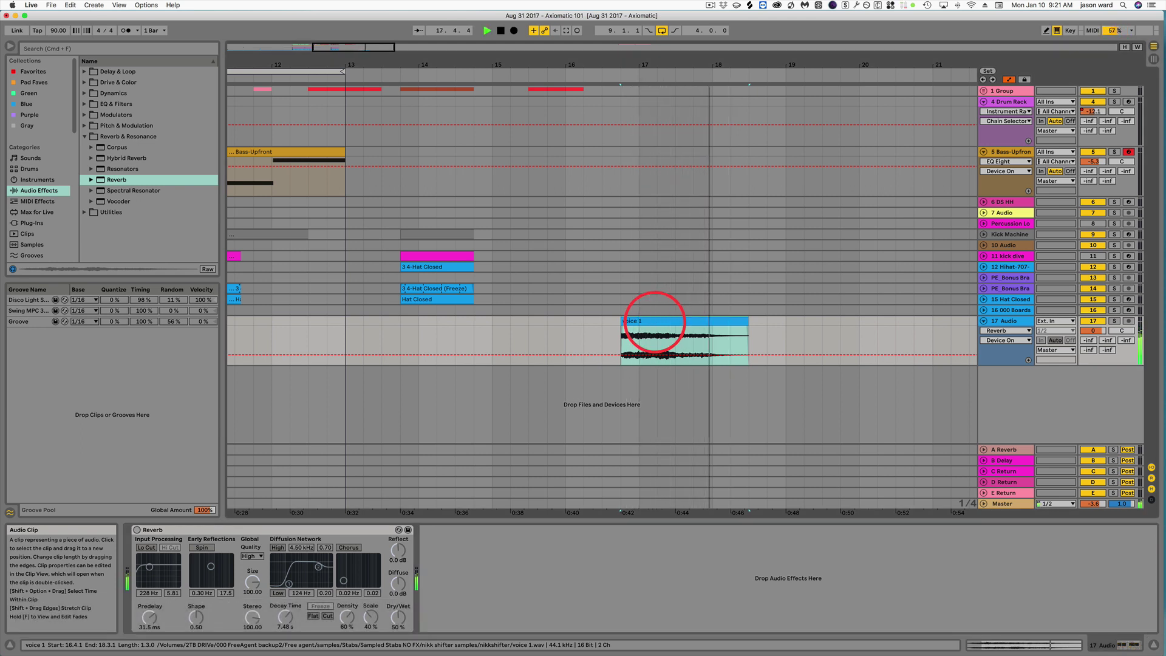
pyautogui.press('space')
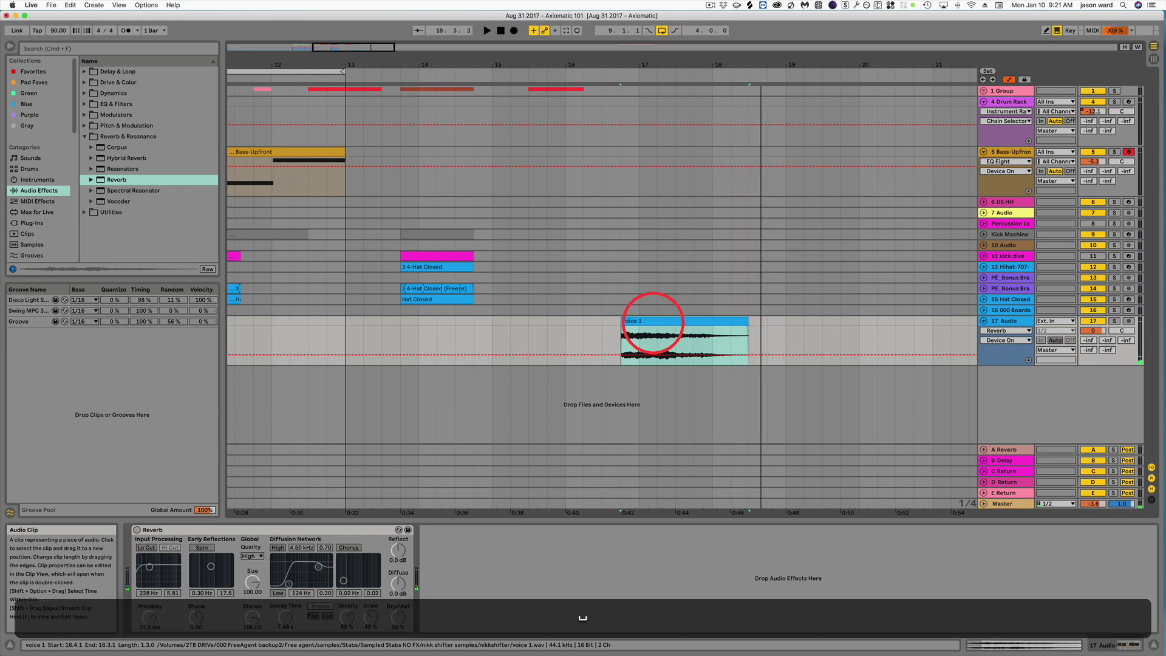
# Reverse the voice 1 clip on the 17 Audio track and play it without reverb.
pyautogui.click(672, 318)
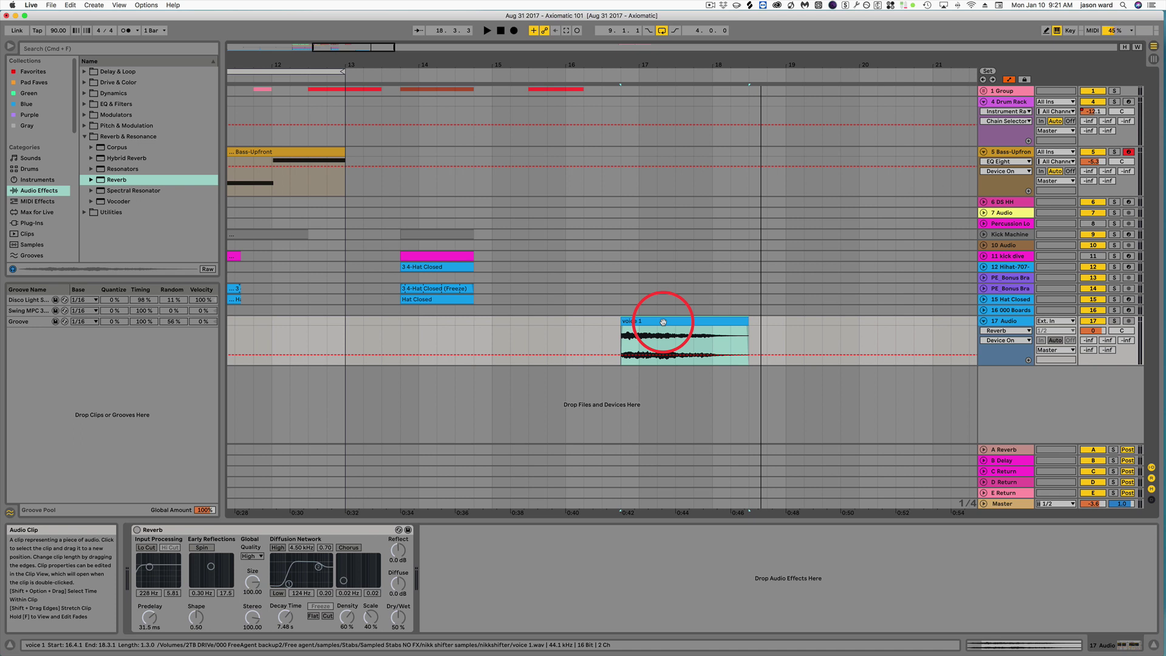
pyautogui.press('r')
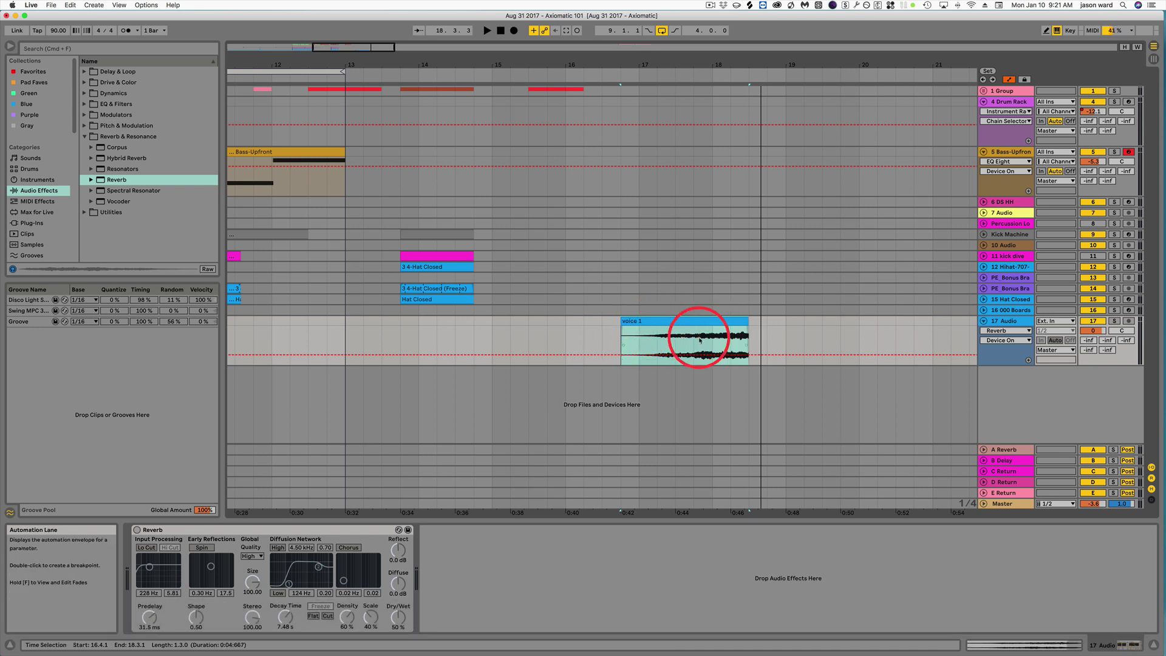
pyautogui.press('space')
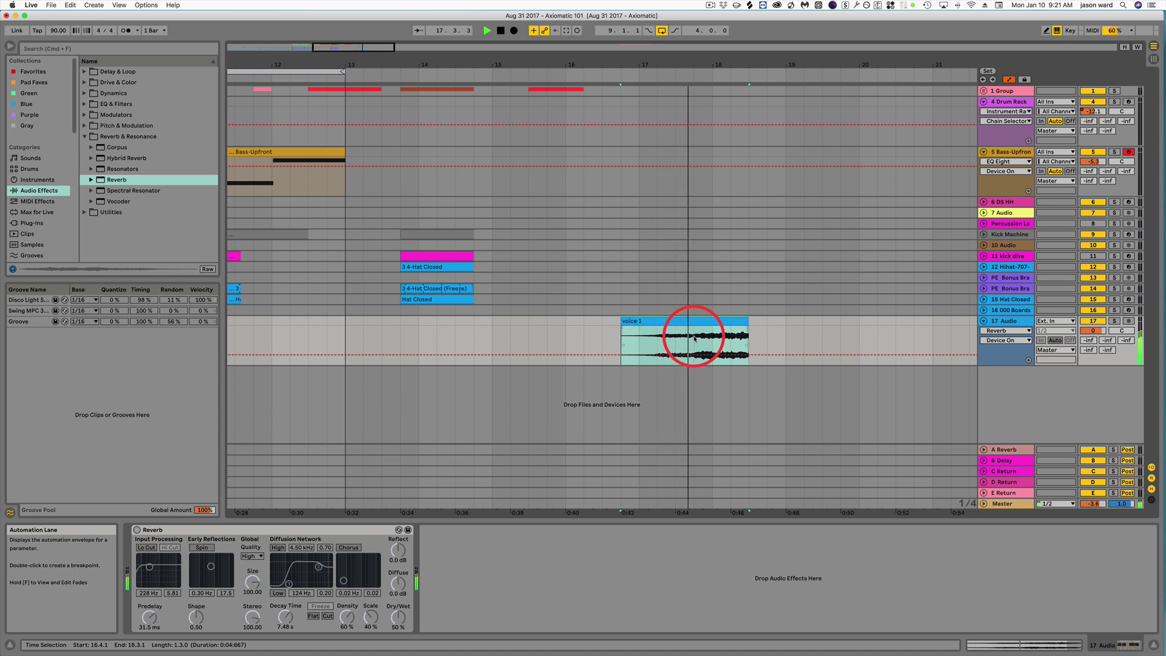
pyautogui.press('space')
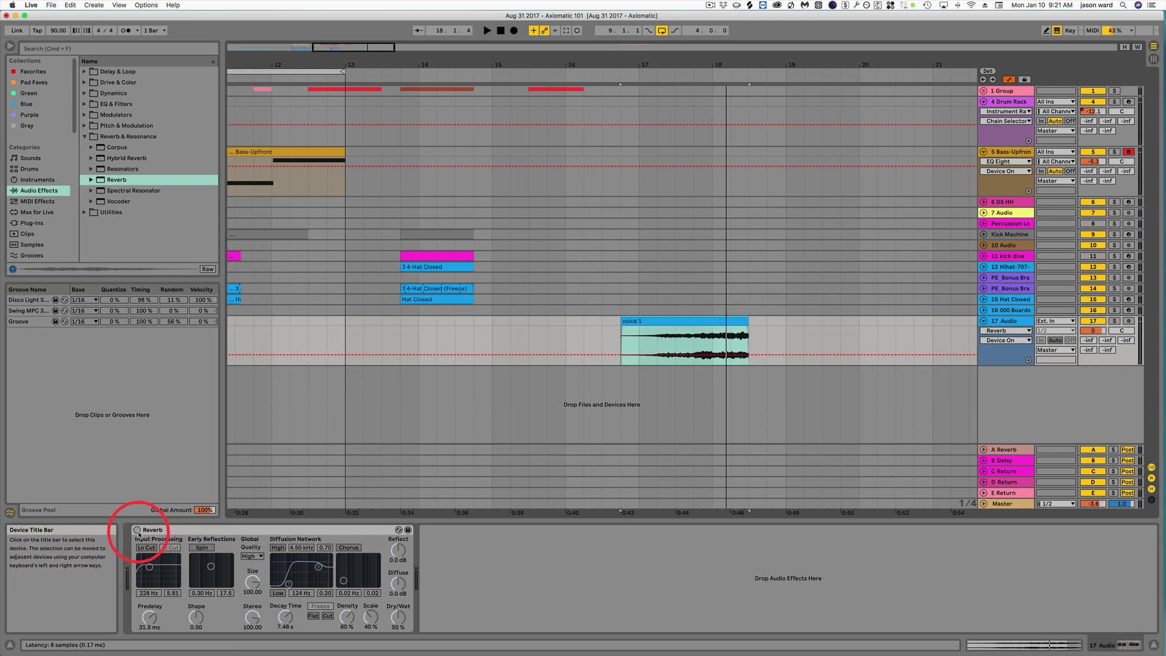
# Turn on the Reverb on the 17 Audio track and play the reversed voice 1 clip from 17.3.1.
pyautogui.click(137, 529)
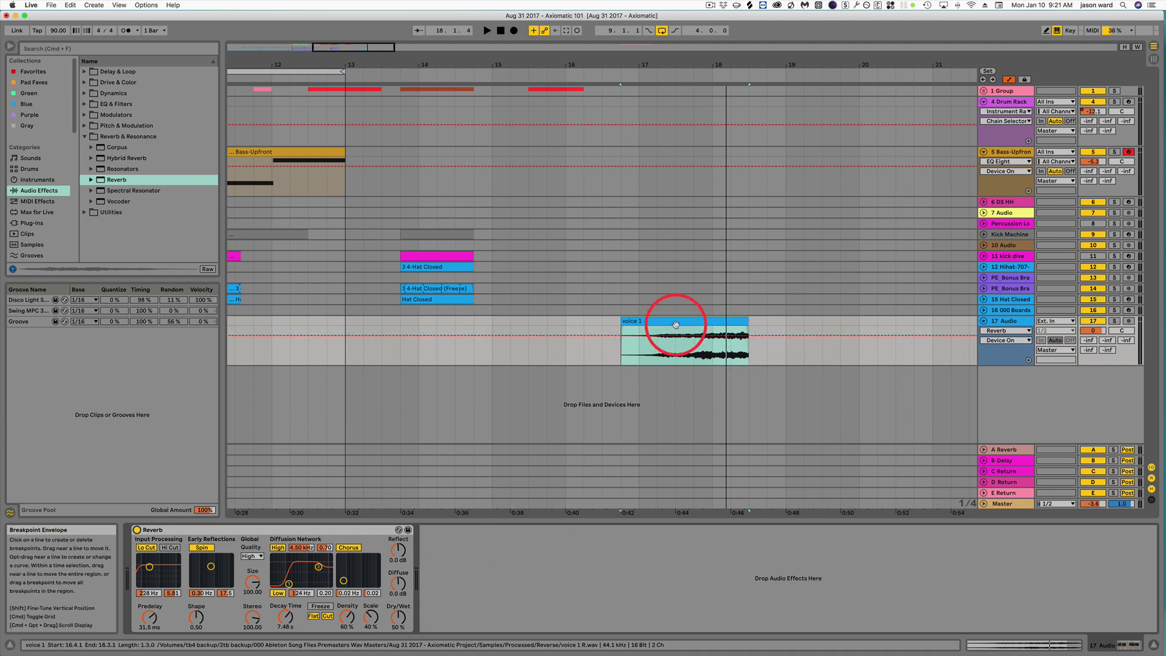
pyautogui.click(676, 355)
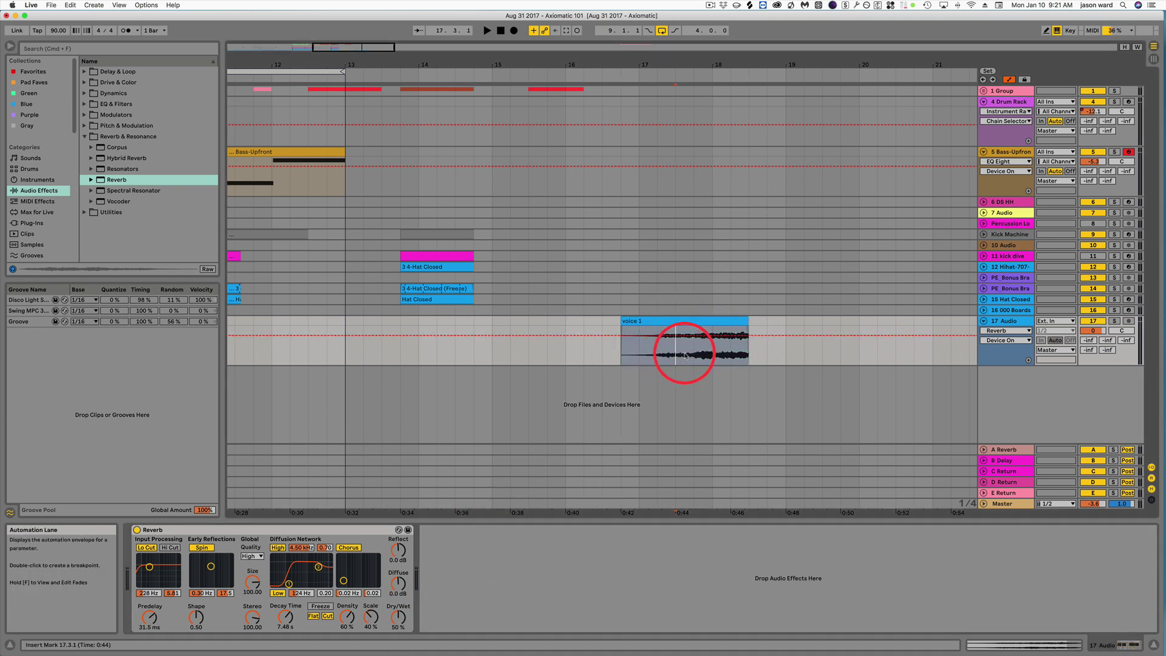
pyautogui.press('space')
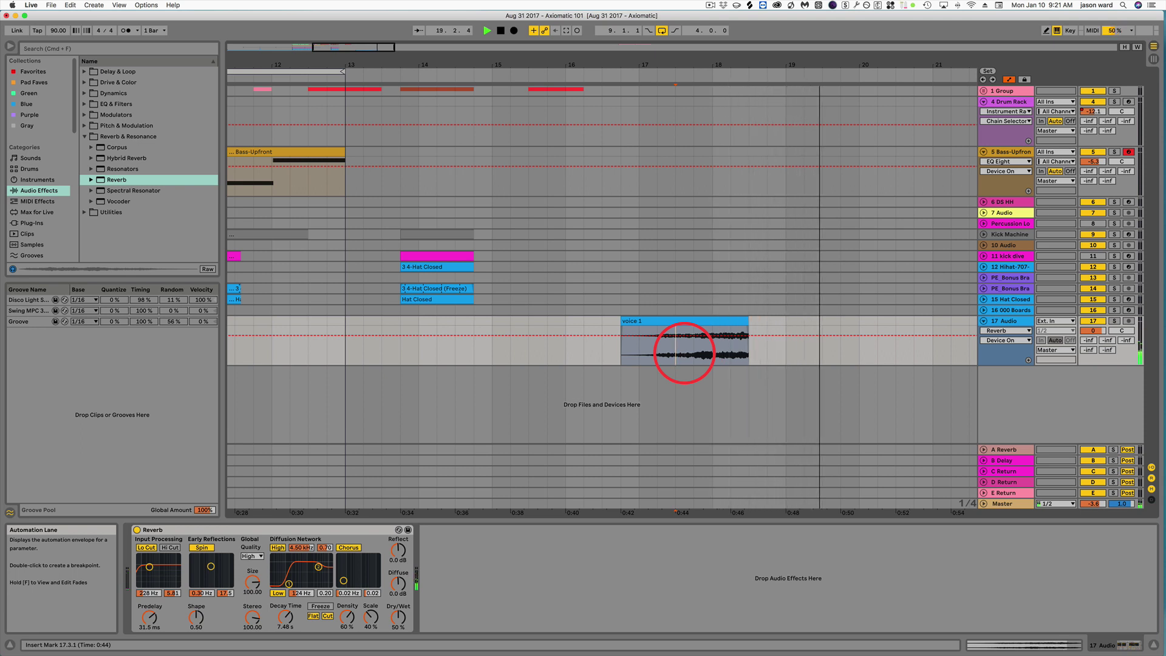
pyautogui.press('space')
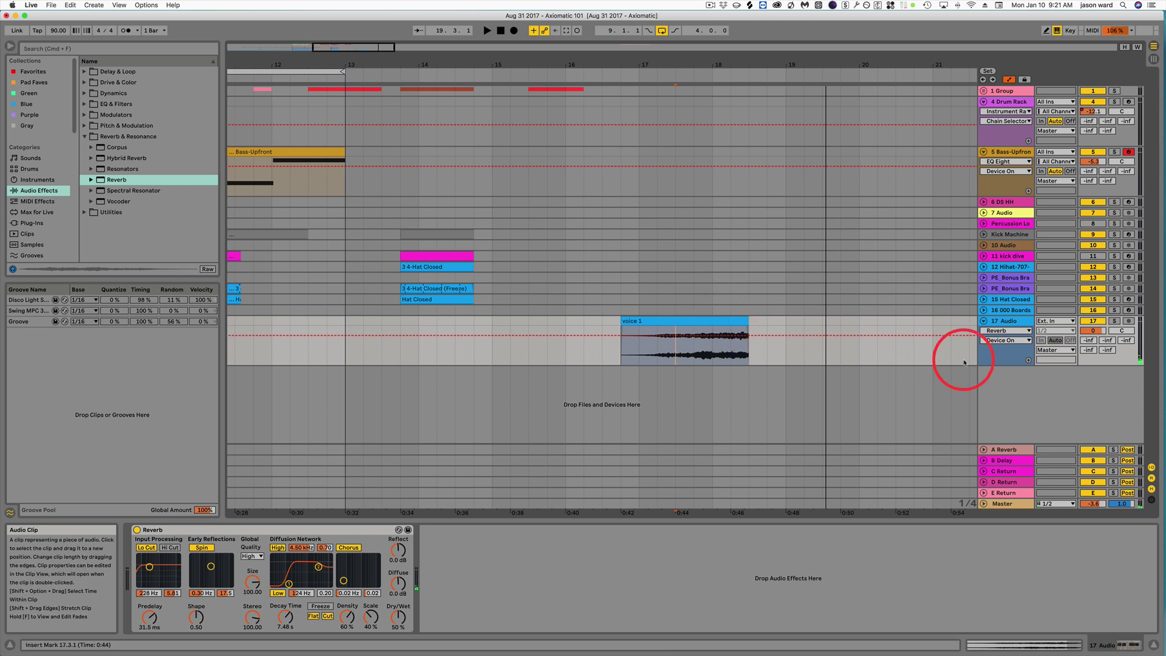
# Freeze the 17 Audio track and flatten it to print the reverb into the audio.
pyautogui.rightClick(1016, 324)
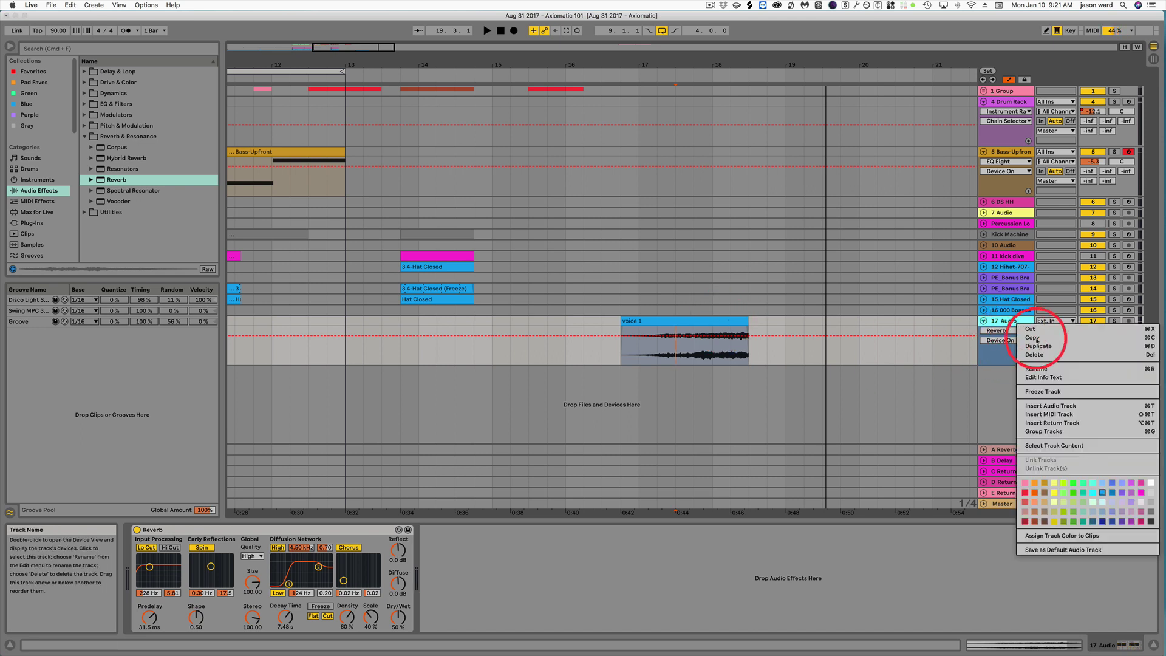
pyautogui.click(1052, 394)
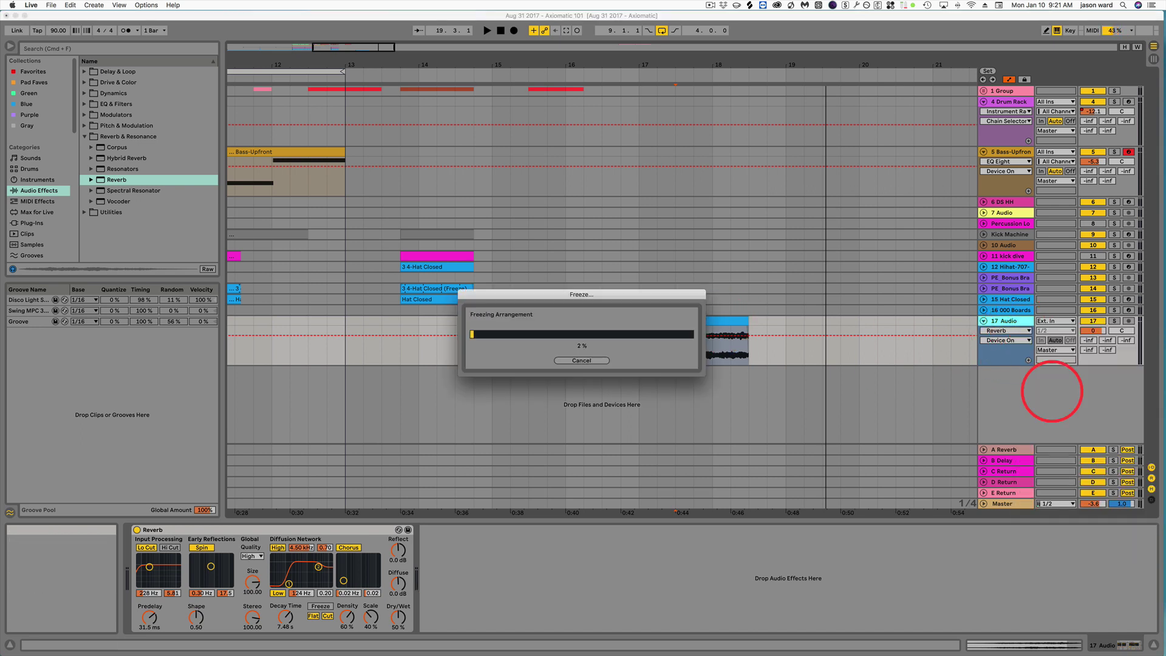
pyautogui.rightClick(1017, 323)
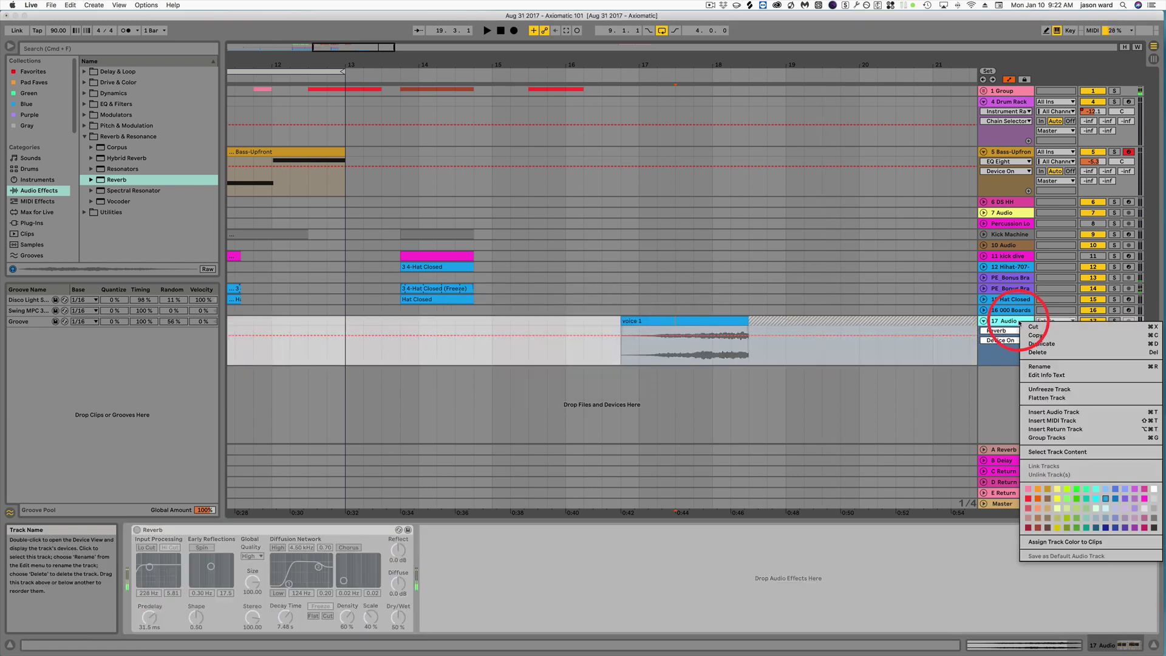
pyautogui.click(1047, 399)
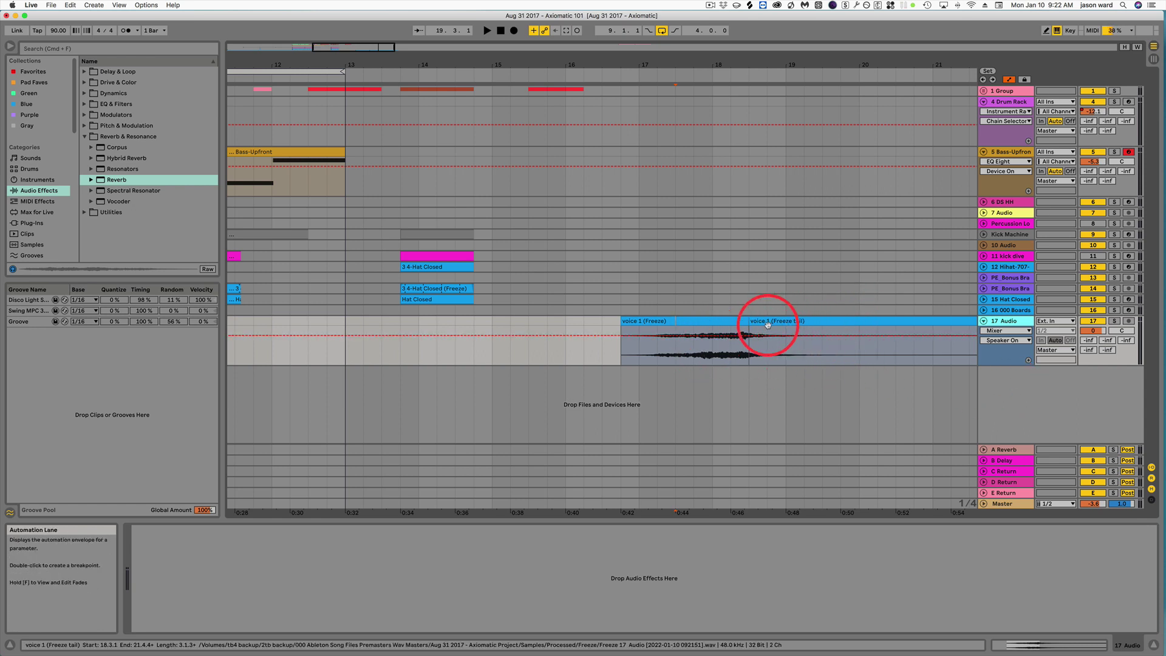
# Delete the voice 1 (Freeze tail) clip and reverse the remaining voice 1 (Freeze) clip.
pyautogui.click(835, 322)
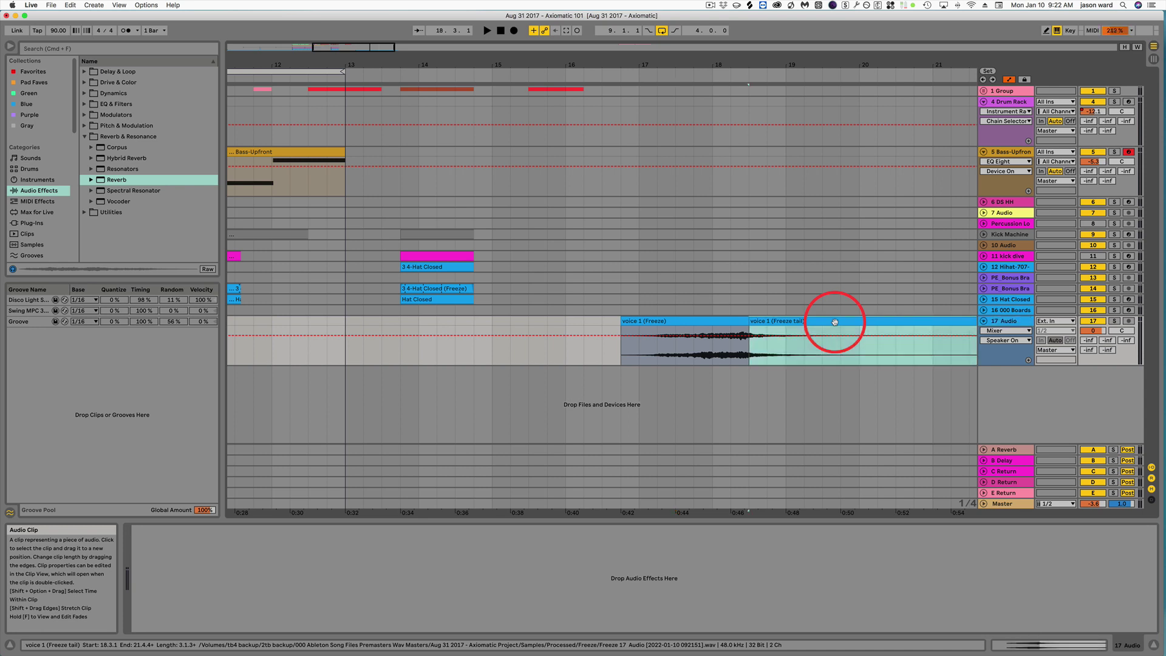
pyautogui.press('BackSpace')
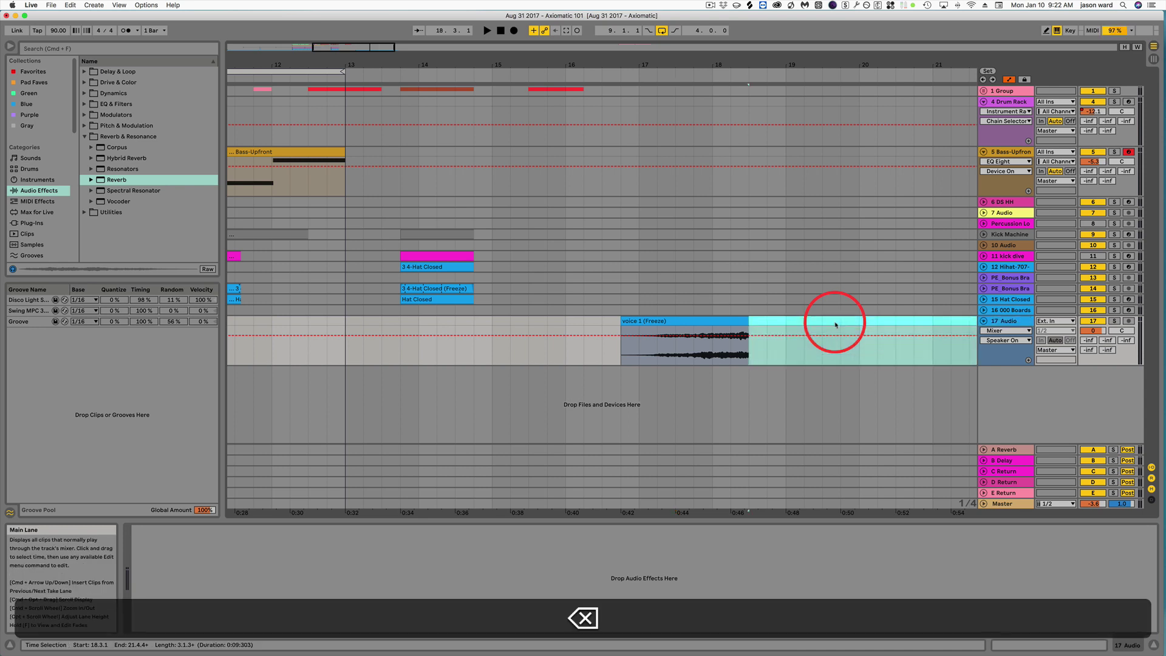
pyautogui.click(725, 321)
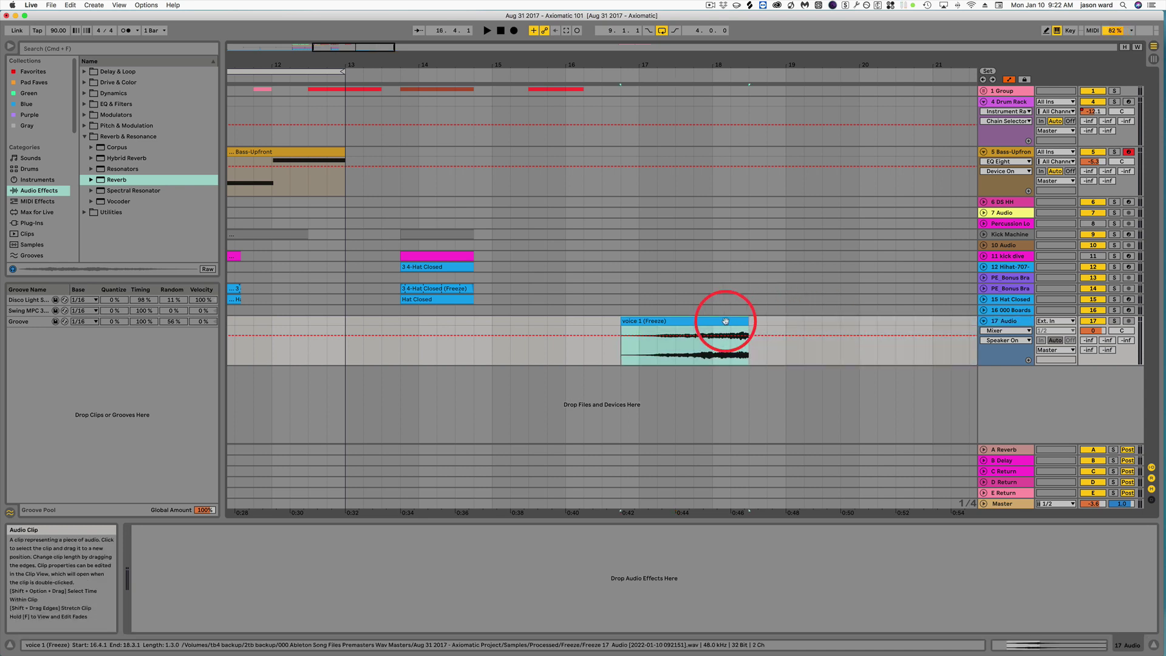
pyautogui.press('r')
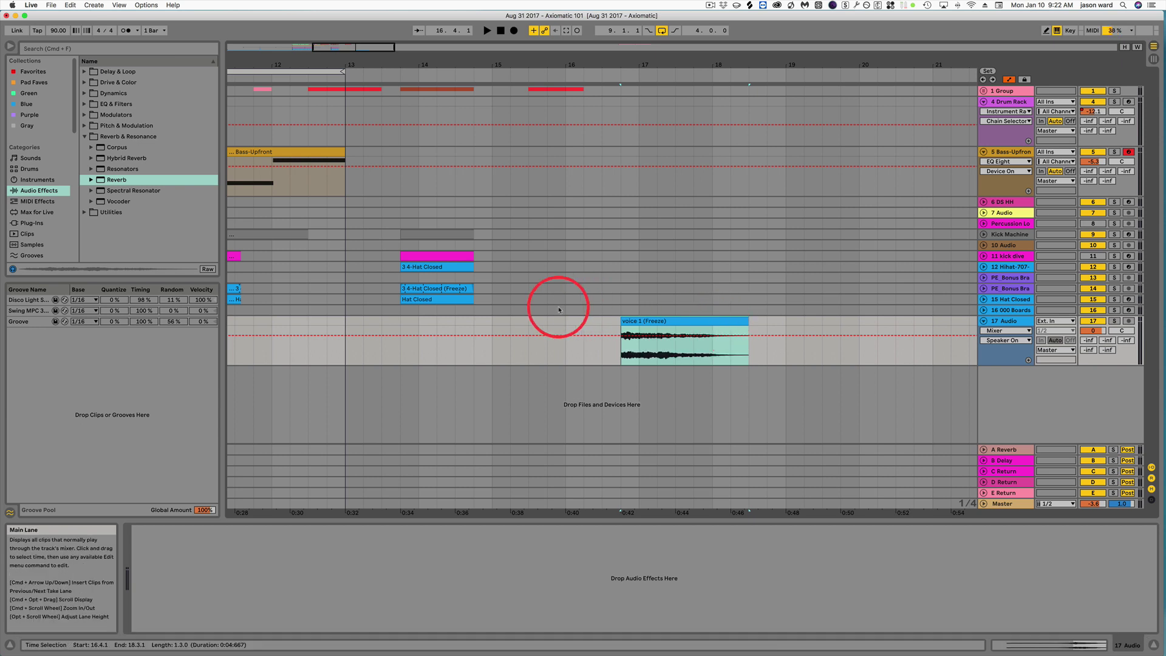
# Extend the start of the voice 1 (Freeze) clip back to bar 15, solo its track and play it.
pyautogui.moveTo(619, 321); pyautogui.dragTo(493, 321)
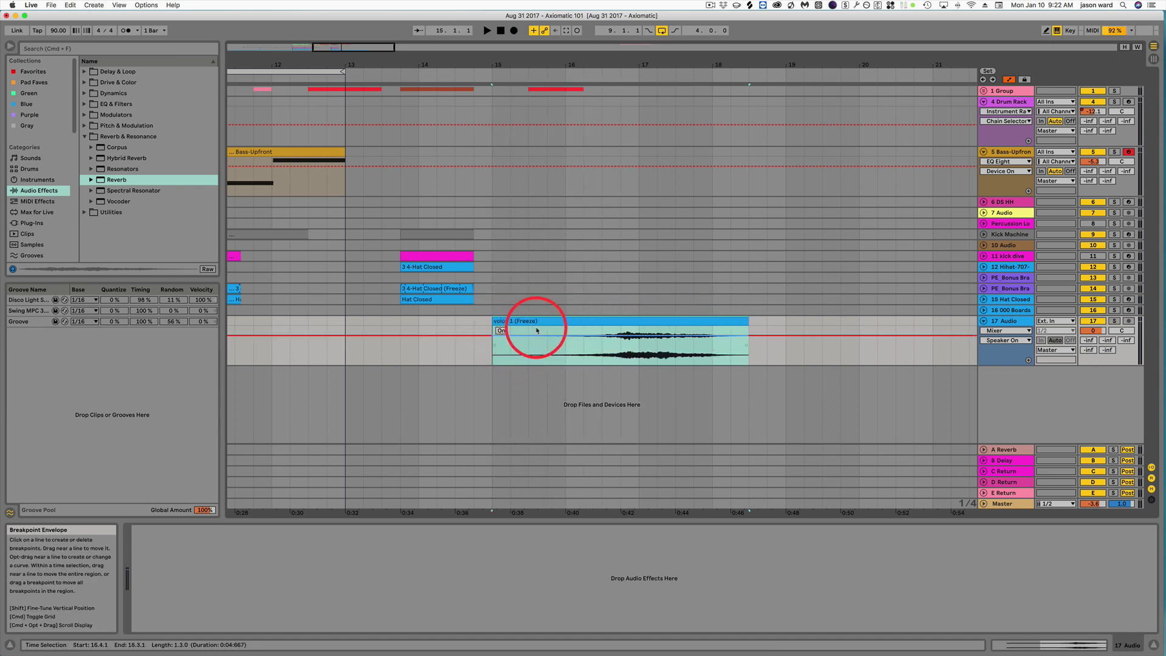
pyautogui.click(1115, 321)
pyautogui.press('space')
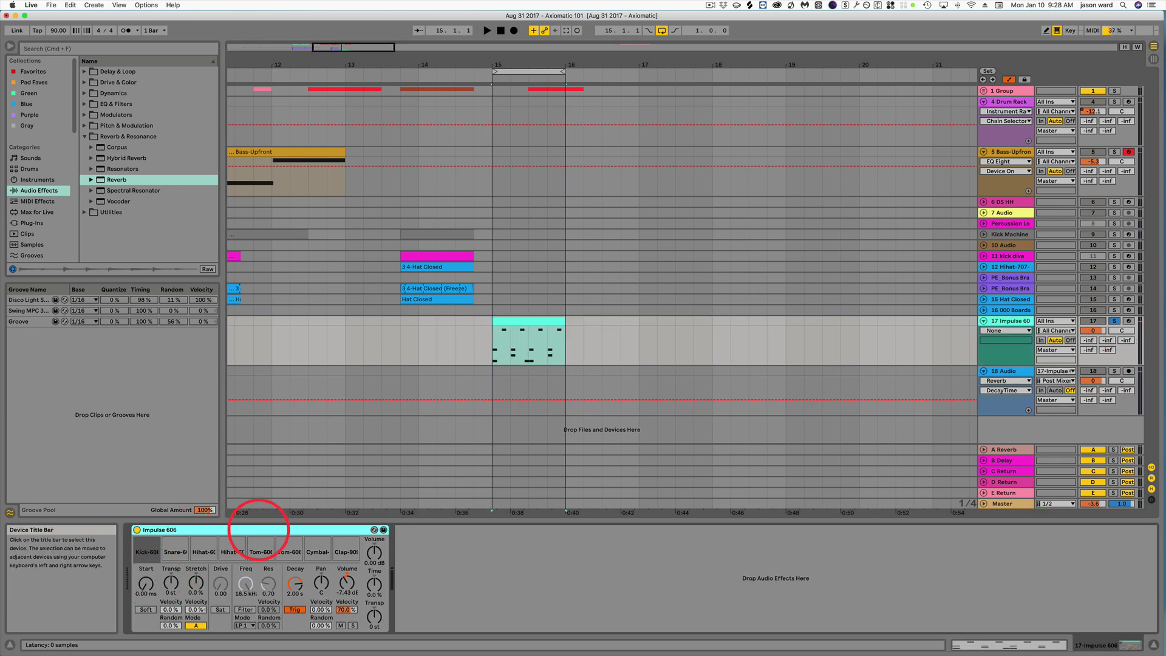
# Play the looped drum clip on the Impulse 606 track to audition the dry kit.
pyautogui.press('space')
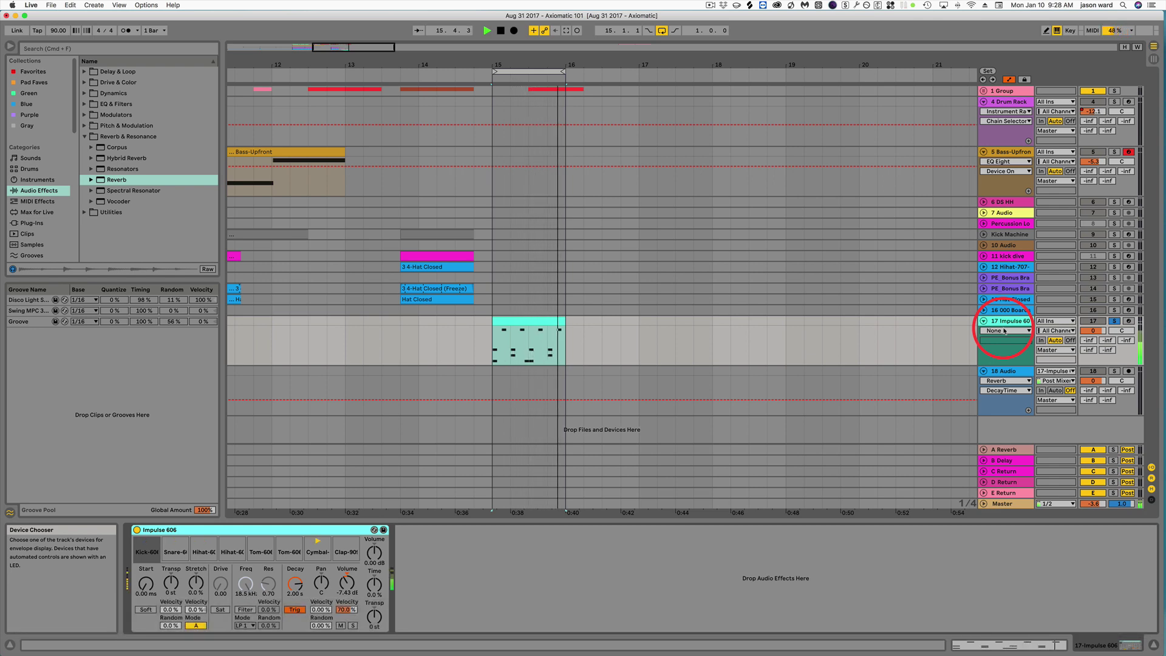
pyautogui.press('space')
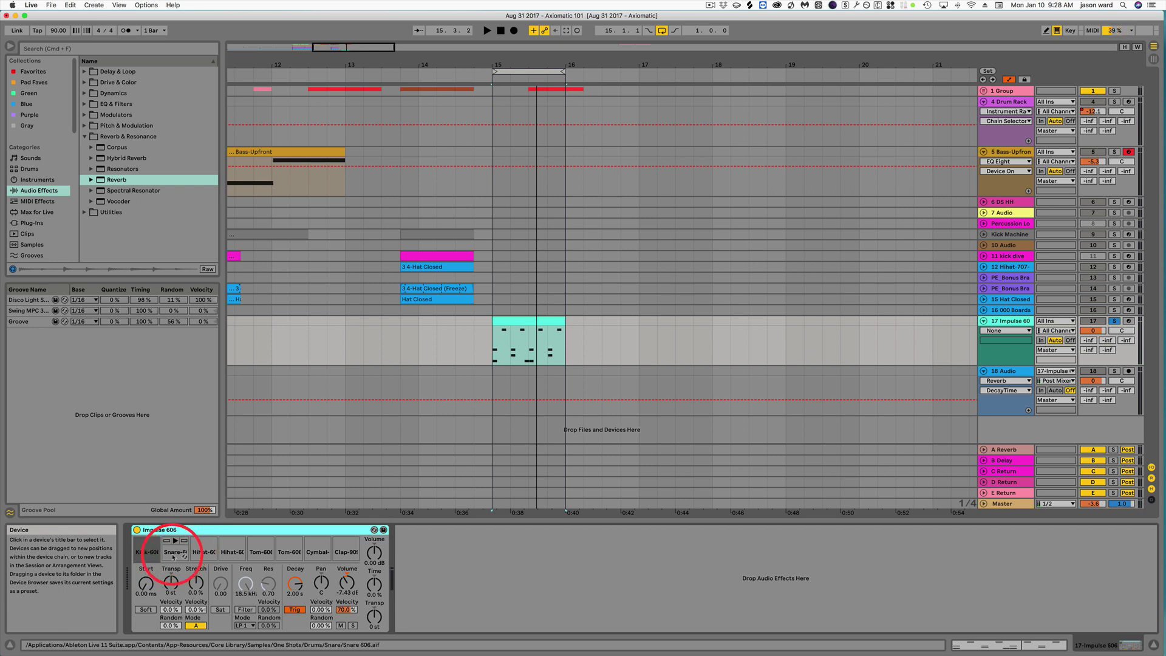
# Set the 18 Audio track's input to Snare-606 from 17-Impulse 606 and play the snare through its Reverb.
pyautogui.click(1009, 372)
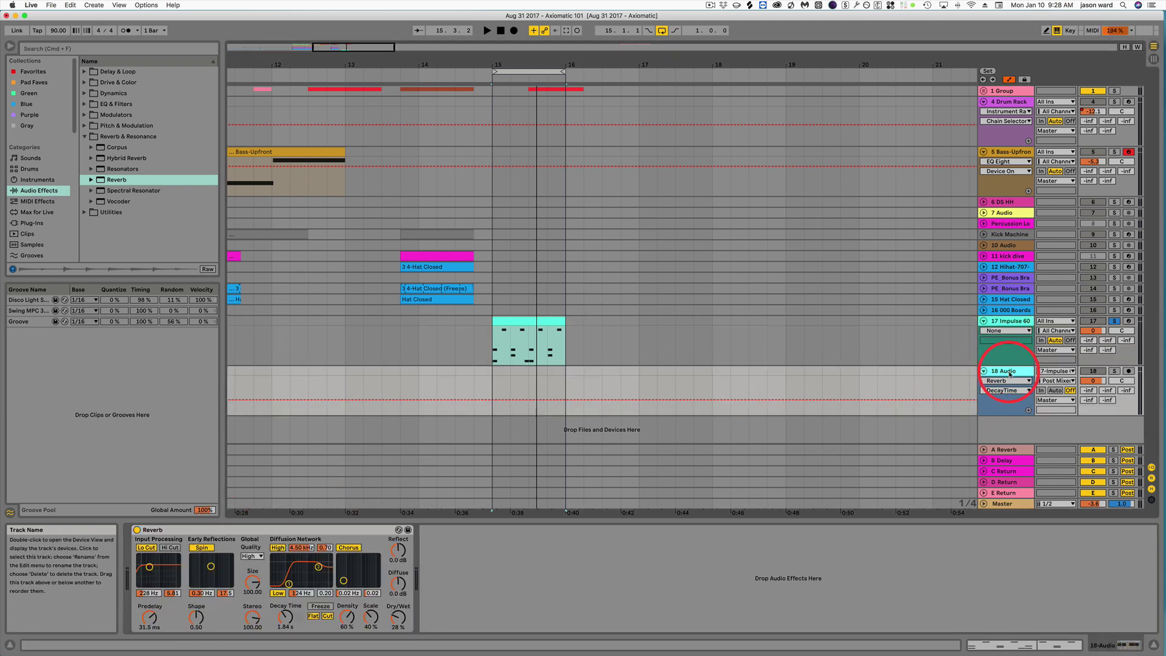
pyautogui.click(1057, 371)
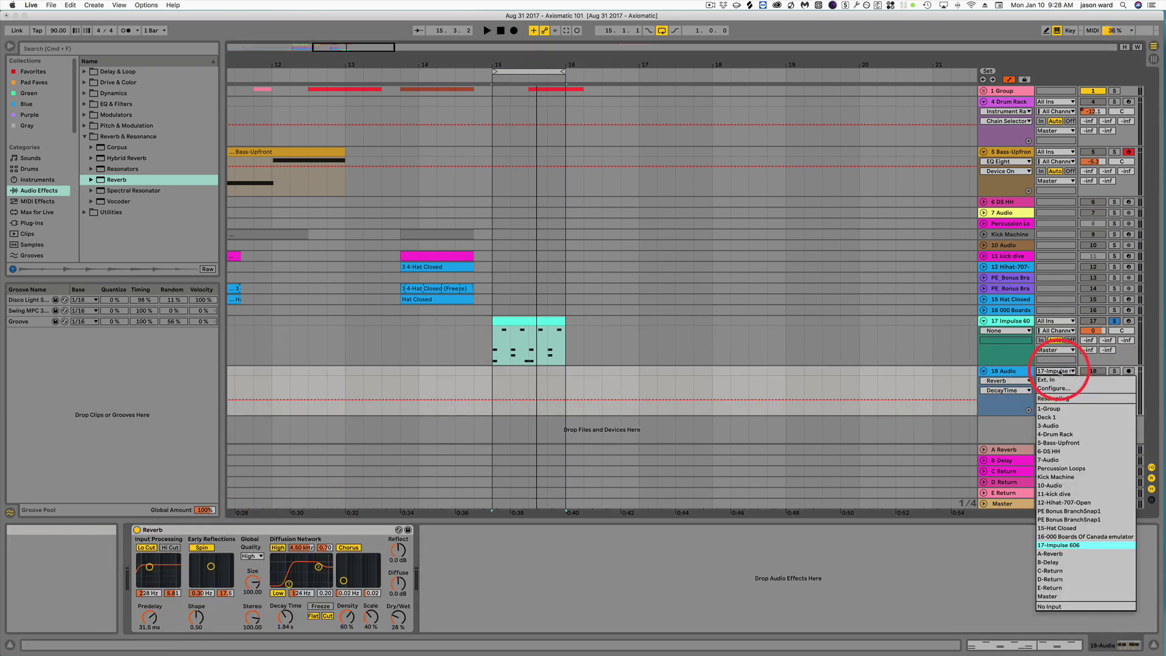
pyautogui.click(1057, 545)
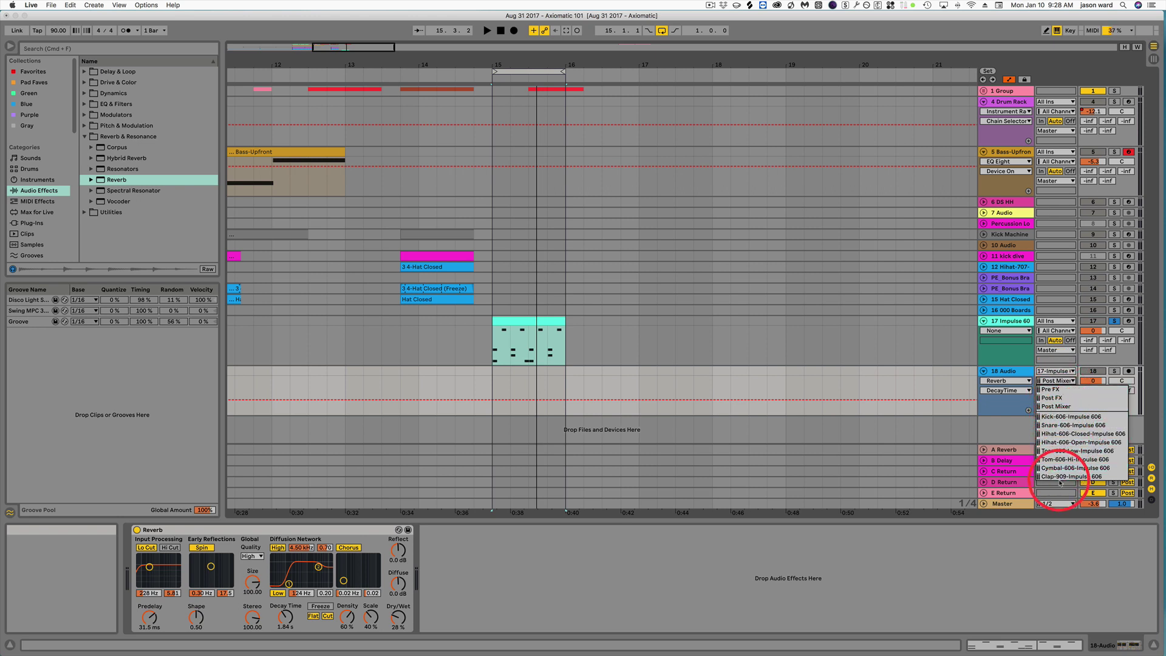
pyautogui.click(1052, 426)
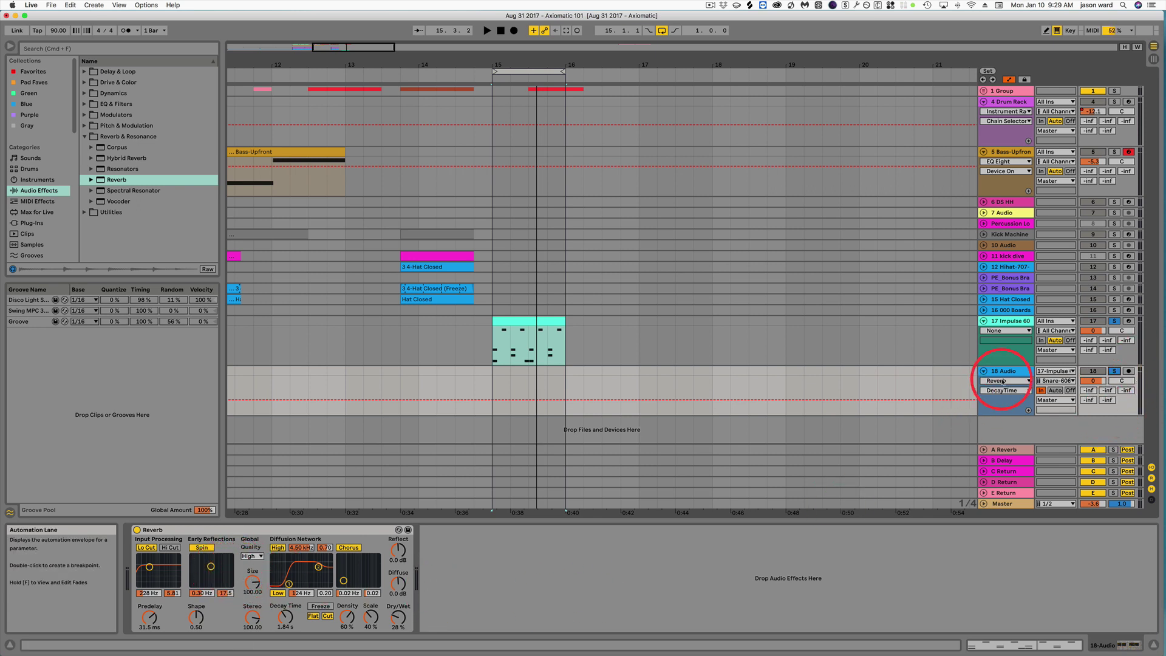
pyautogui.press('space')
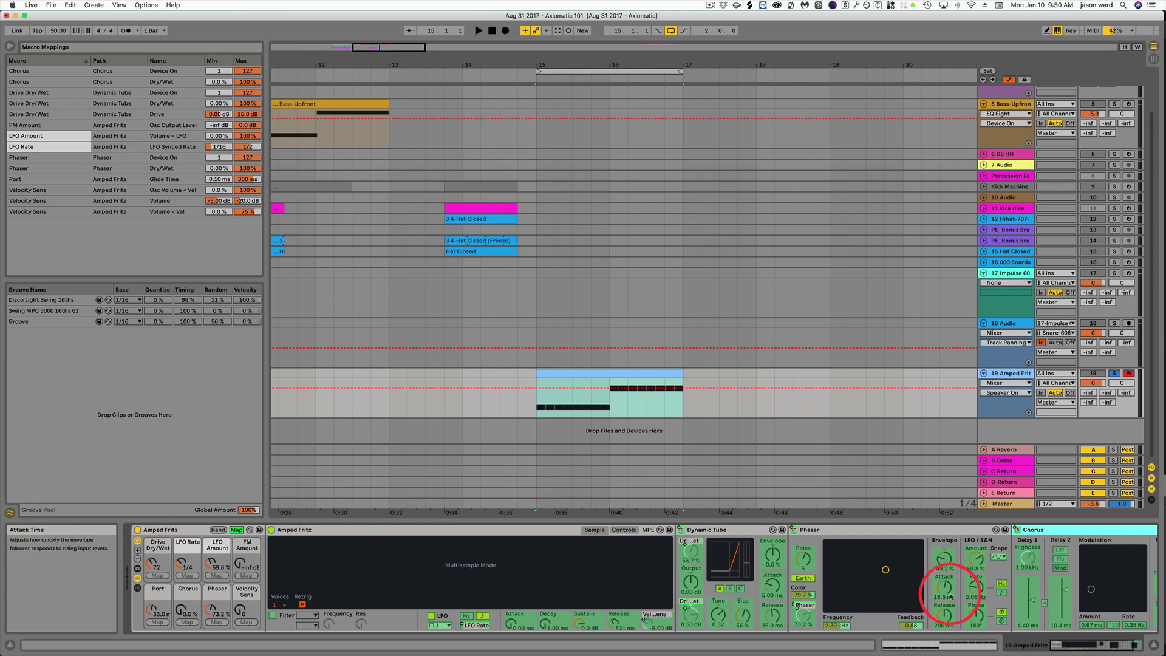
# Play the Amped Fritz clip while setting Drive Dry/Wet to 101, LFO Rate to 3/8, LFO Amount to 96.1 % and FM Amount to -4.1 dB.
pyautogui.hscroll(3, 951, 595)
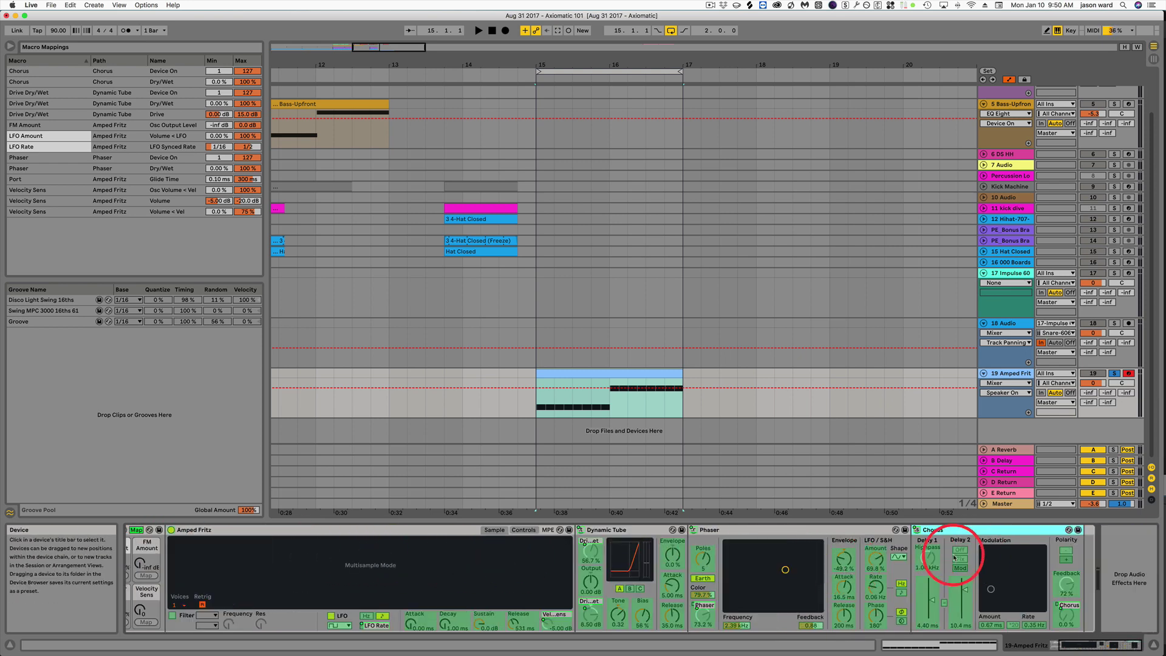
pyautogui.hscroll(-3, 255, 565)
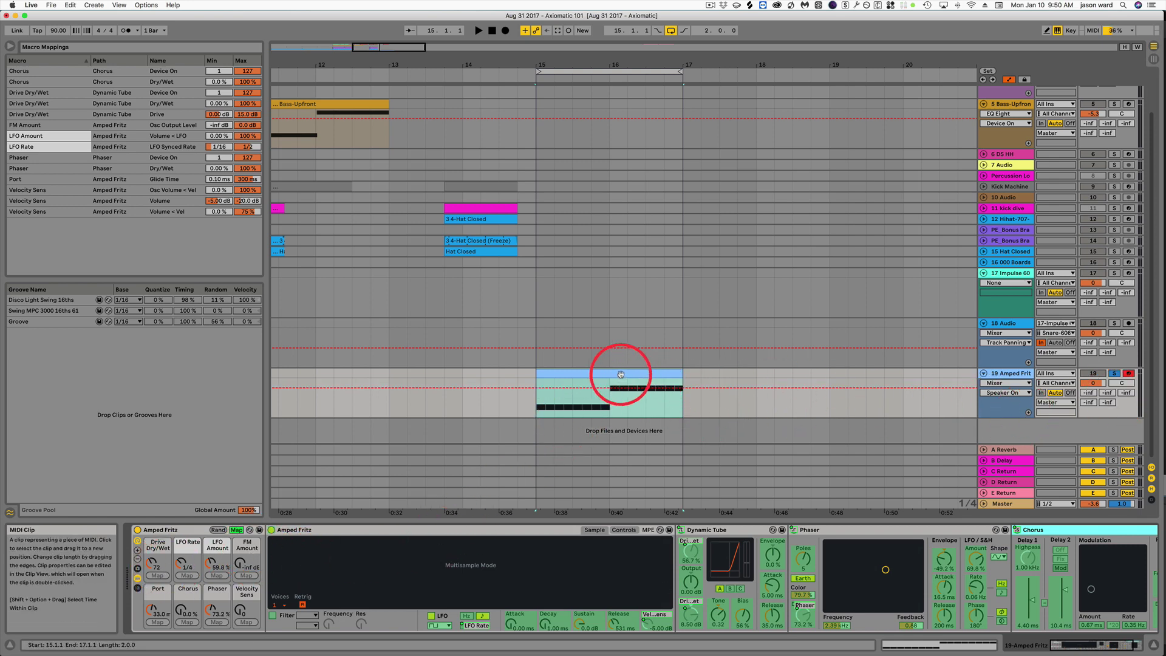
pyautogui.press('space')
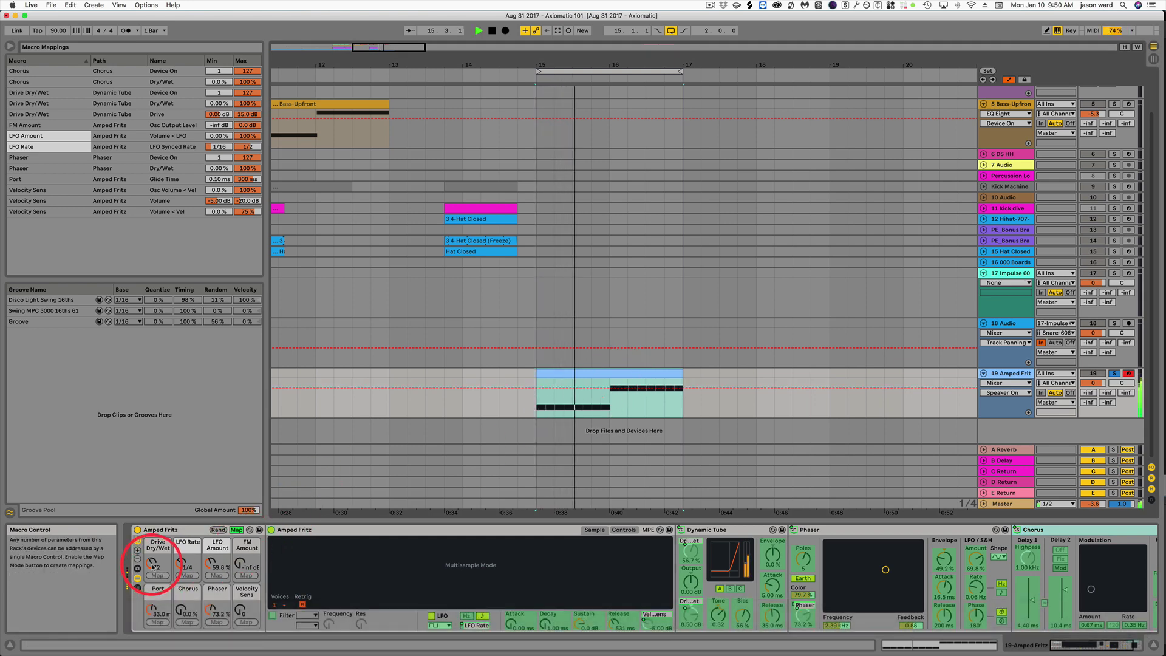
pyautogui.moveTo(151, 566); pyautogui.dragTo(242, 564)
pyautogui.click(181, 563)
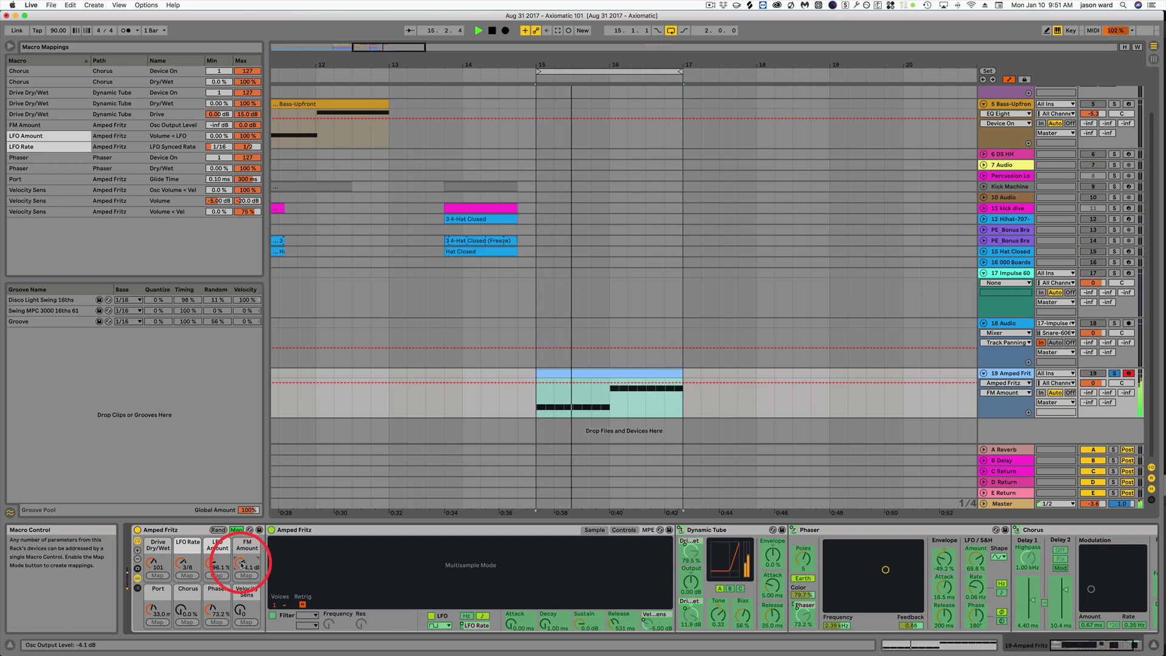
# Set Amped Fritz's Port to 6.02 ms, Chorus to 100 %, Phaser to 78.7 %, Drive Dry/Wet to 117 and LFO Rate to 1/2 during playback.
pyautogui.moveTo(184, 611); pyautogui.dragTo(150, 613)
pyautogui.click(151, 610)
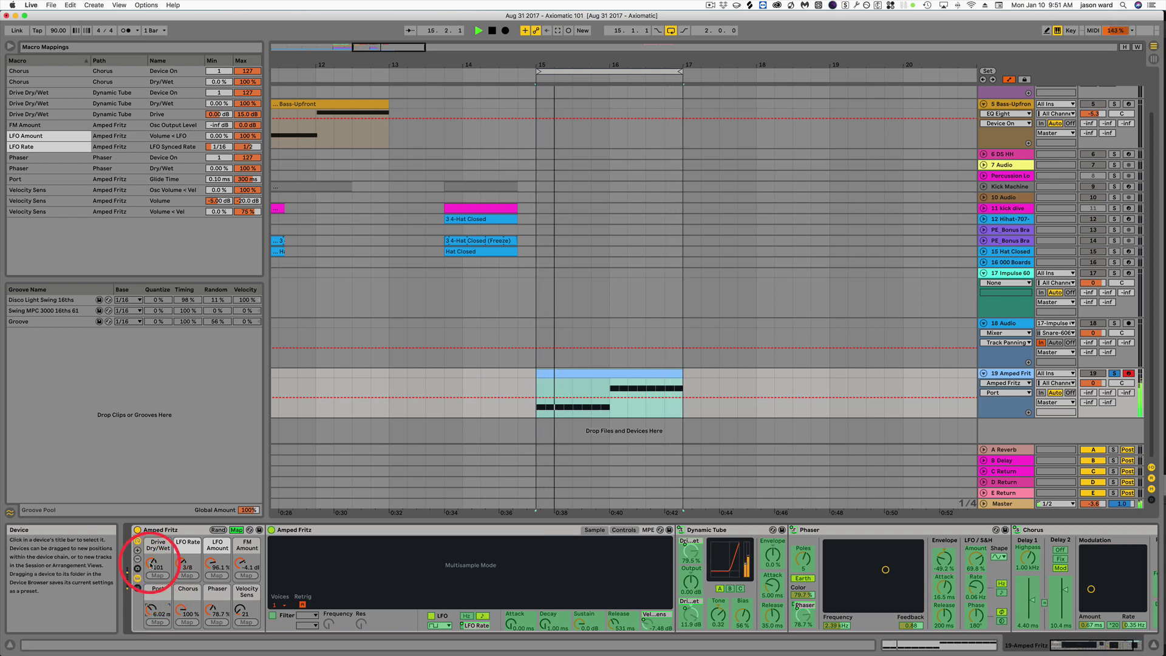
pyautogui.moveTo(151, 564); pyautogui.dragTo(181, 561)
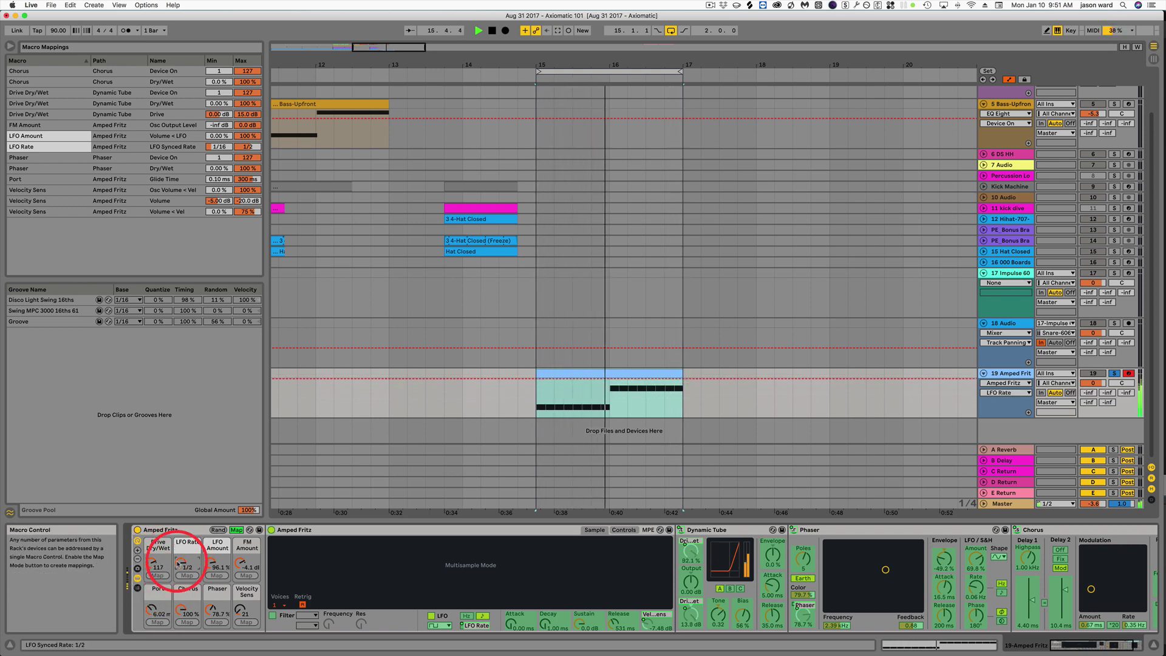
pyautogui.press('space')
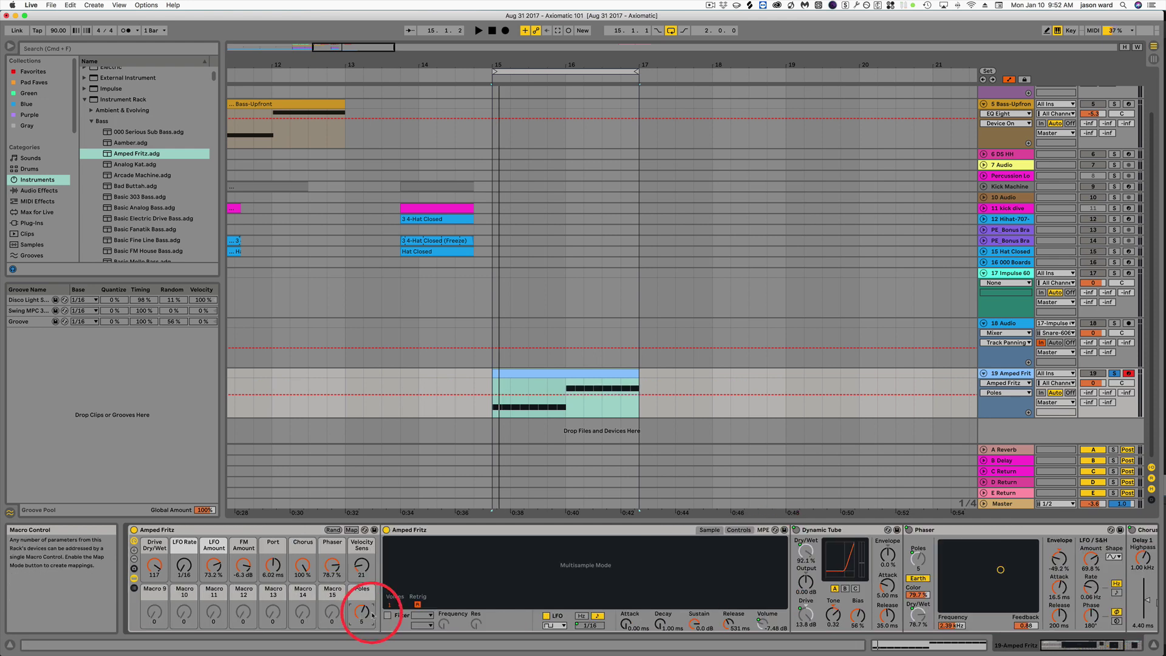
# Add an Auto Filter from EQ & Filters inside the Amped Fritz rack, directly before the Dynamic Tube.
pyautogui.hscroll(5, 715, 589)
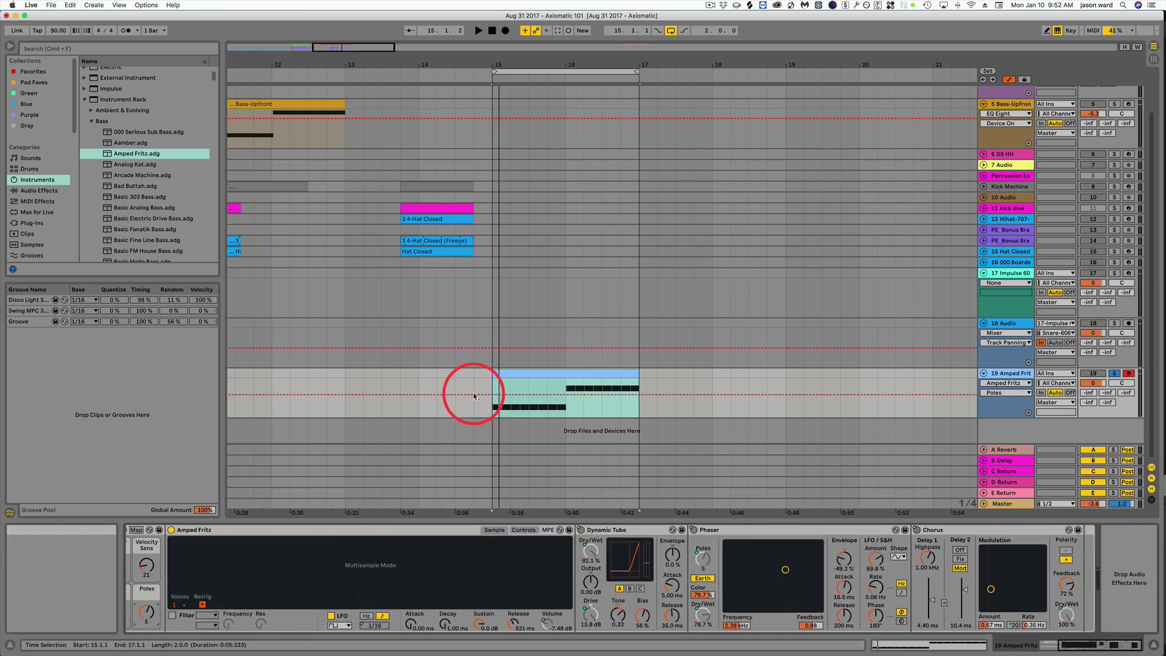
pyautogui.click(85, 100)
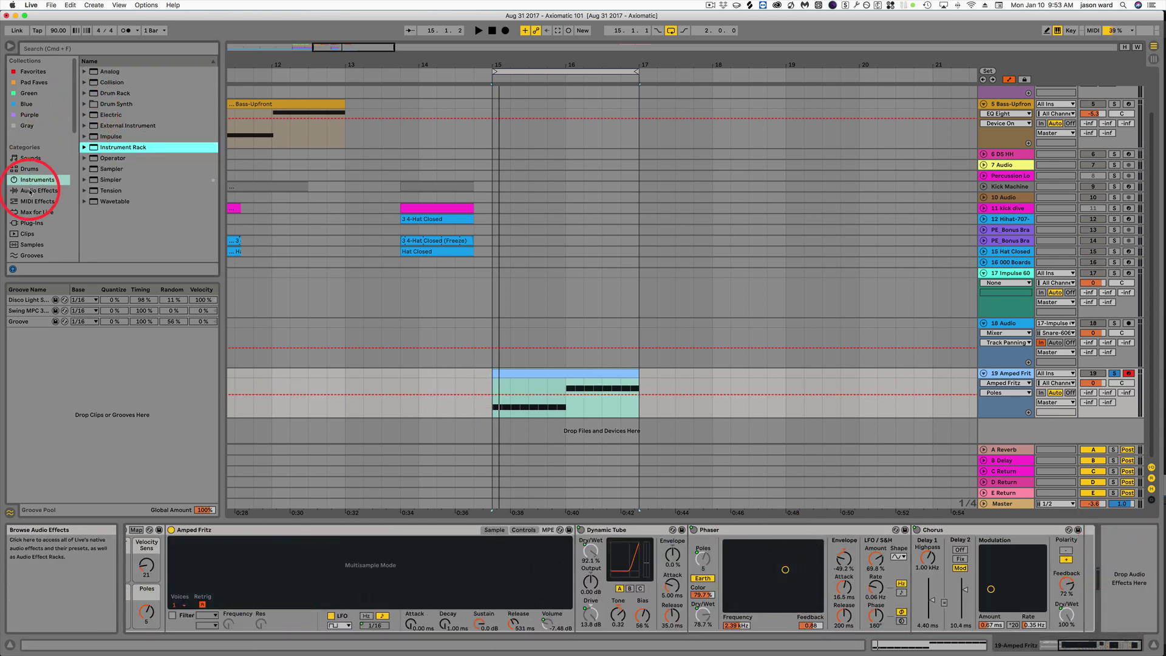
pyautogui.click(28, 190)
pyautogui.click(85, 105)
pyautogui.click(85, 104)
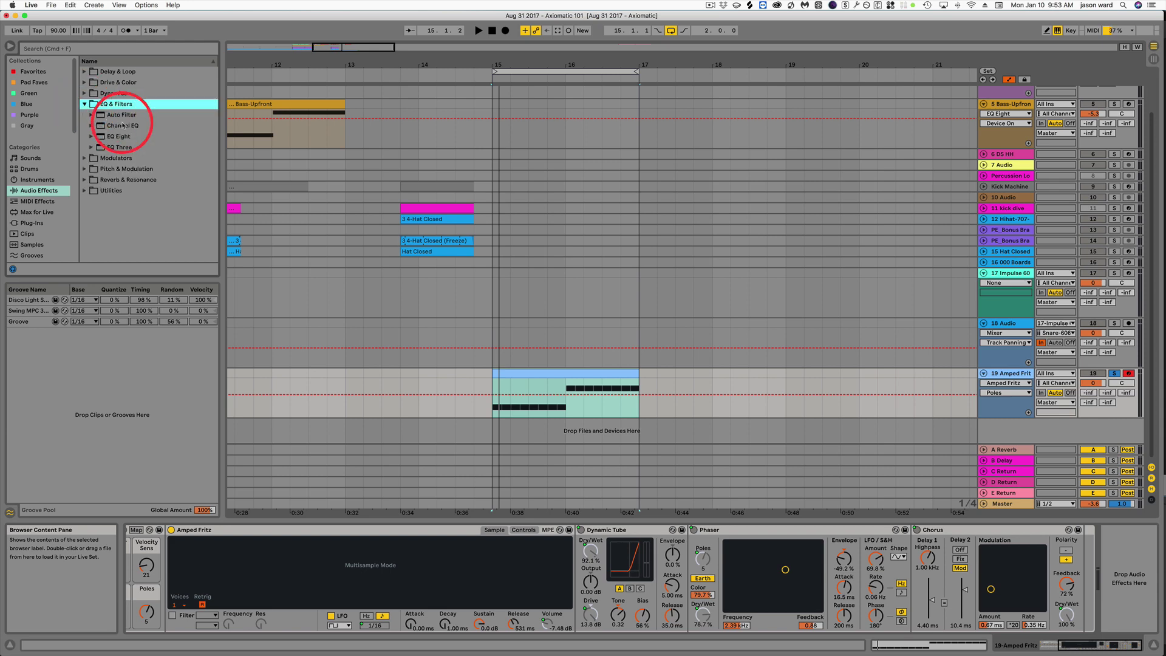
pyautogui.moveTo(125, 115)
pyautogui.mouseDown()
pyautogui.moveTo(939, 512)
pyautogui.moveTo(1100, 577)
pyautogui.mouseUp()
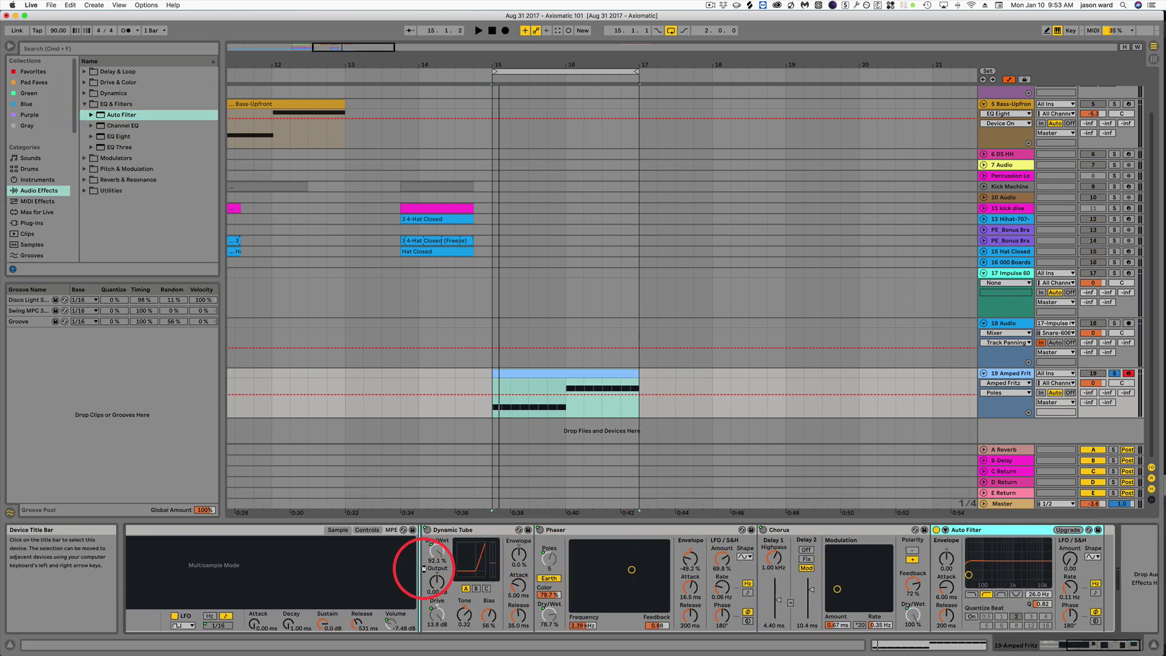
pyautogui.moveTo(424, 569); pyautogui.dragTo(423, 570)
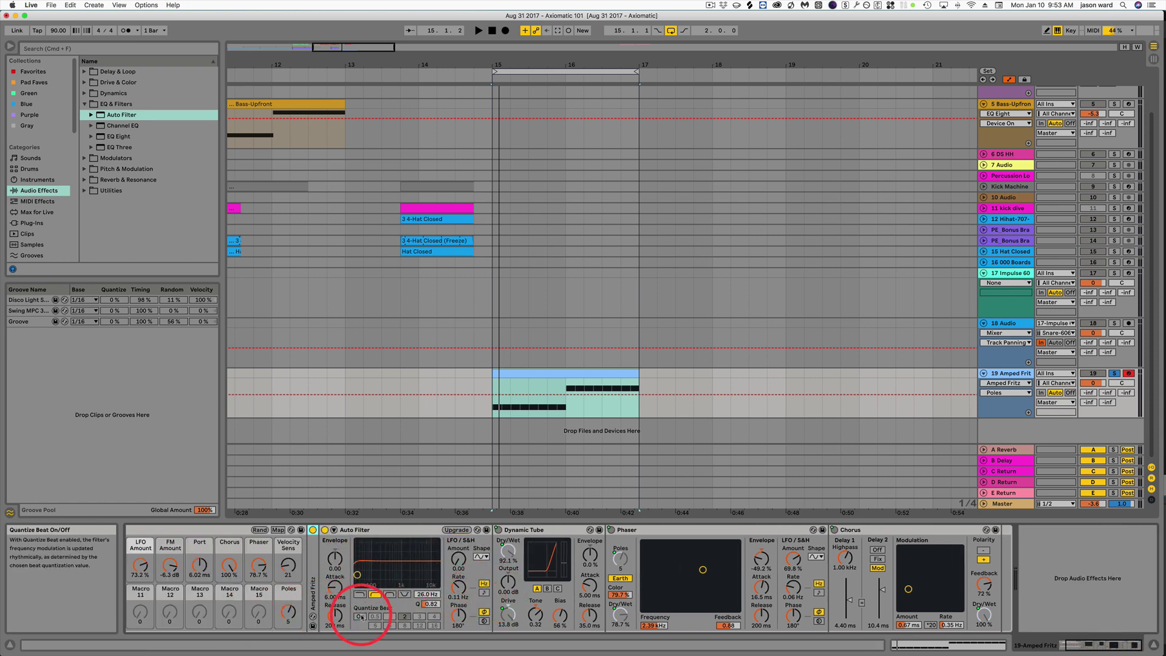
# Set the Auto Filter's frequency to 12.5 kHz and map its frequency and resonance to Macro 9.
pyautogui.moveTo(425, 598); pyautogui.dragTo(427, 596)
pyautogui.rightClick(427, 597)
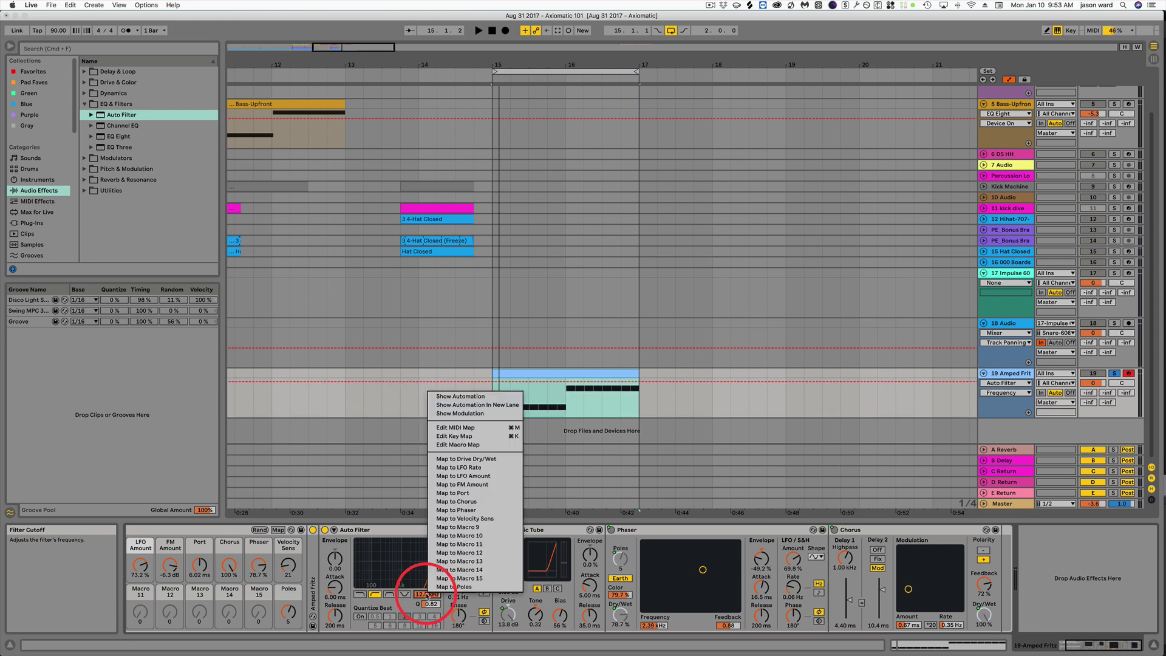
pyautogui.click(464, 527)
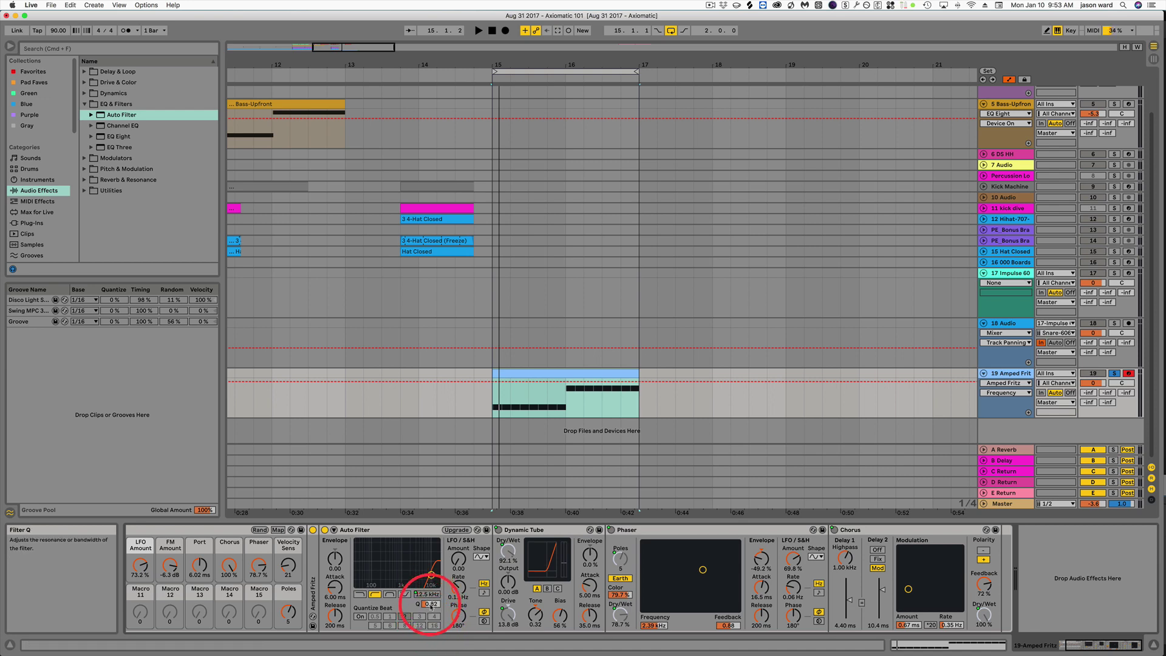
pyautogui.rightClick(431, 606)
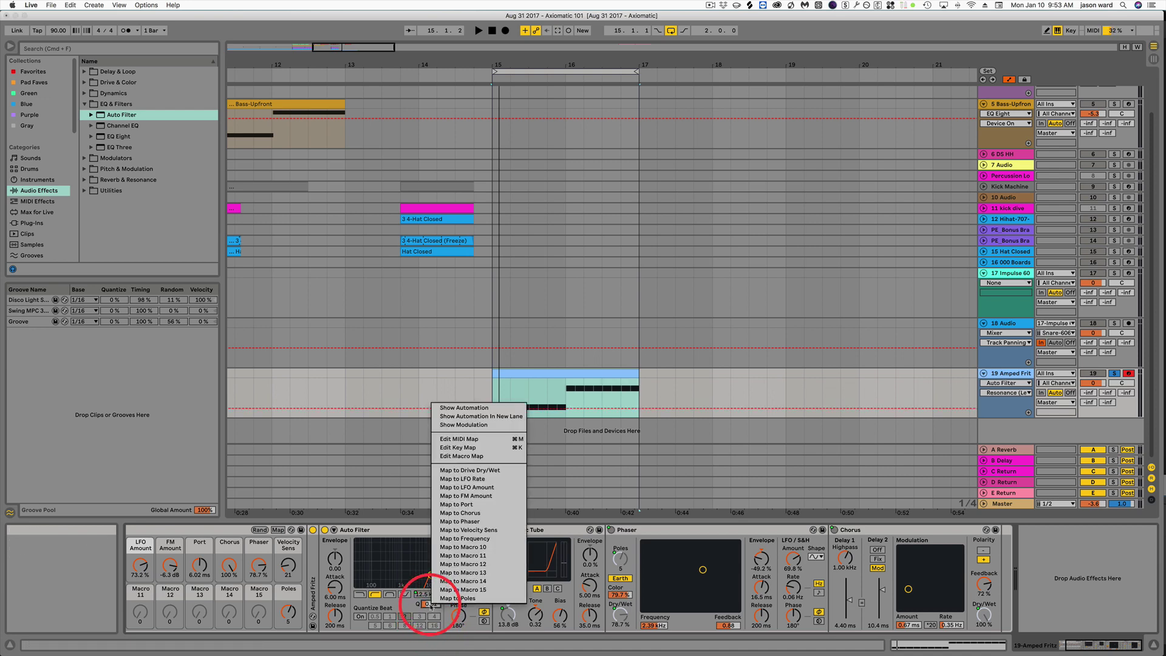
pyautogui.click(465, 546)
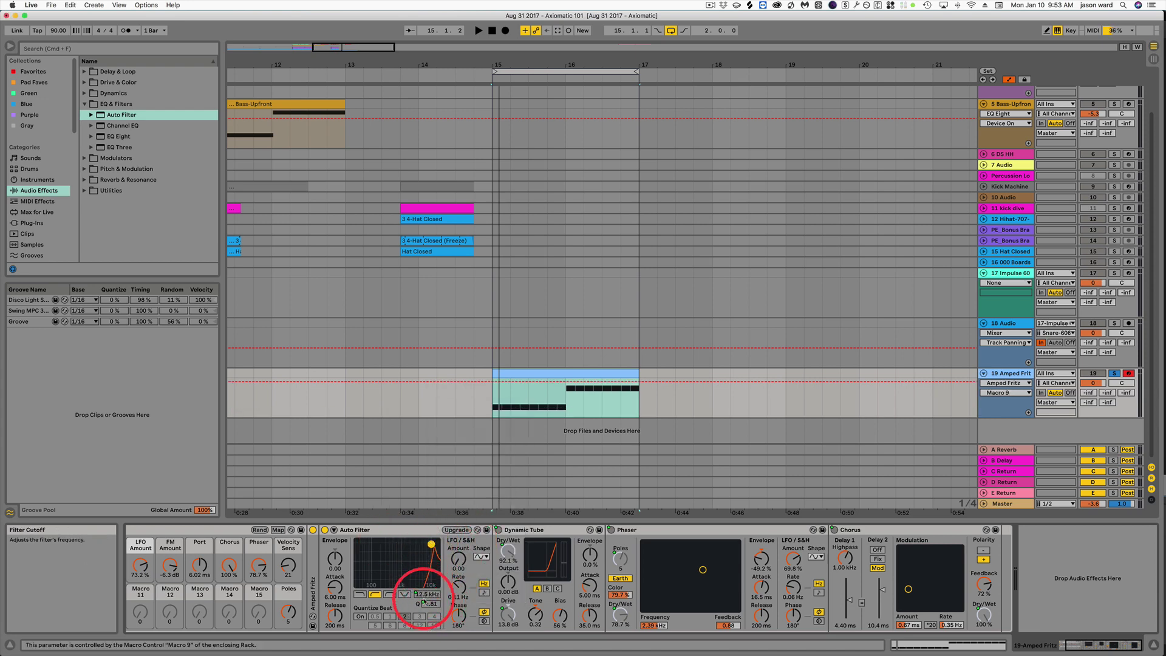
# Limit Macro 9's mapping ranges to 117 Hz–3.59 kHz for Auto Filter Frequency and 0.24–2.67 for Resonance.
pyautogui.click(278, 530)
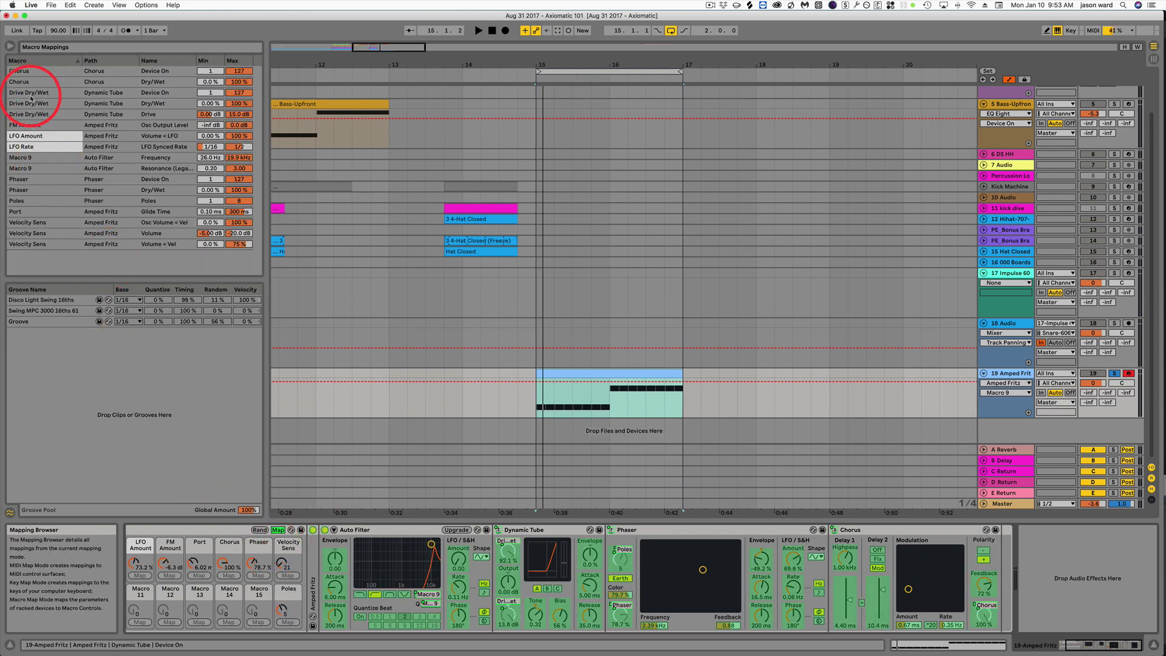
pyautogui.click(104, 159)
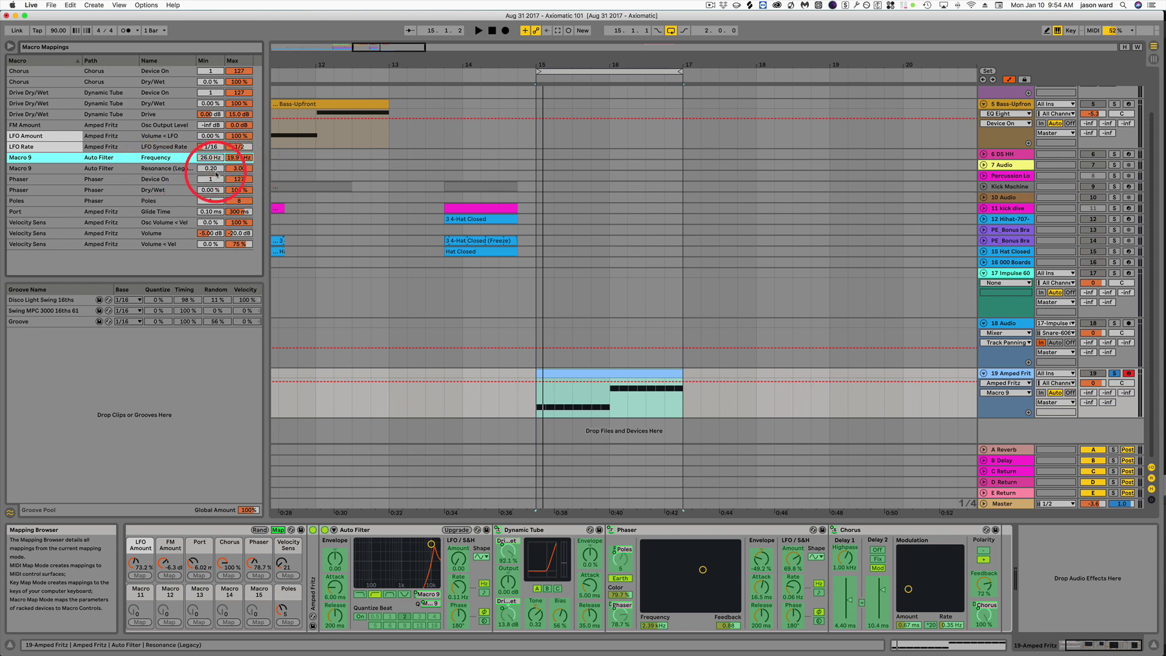
pyautogui.moveTo(240, 170); pyautogui.dragTo(240, 159)
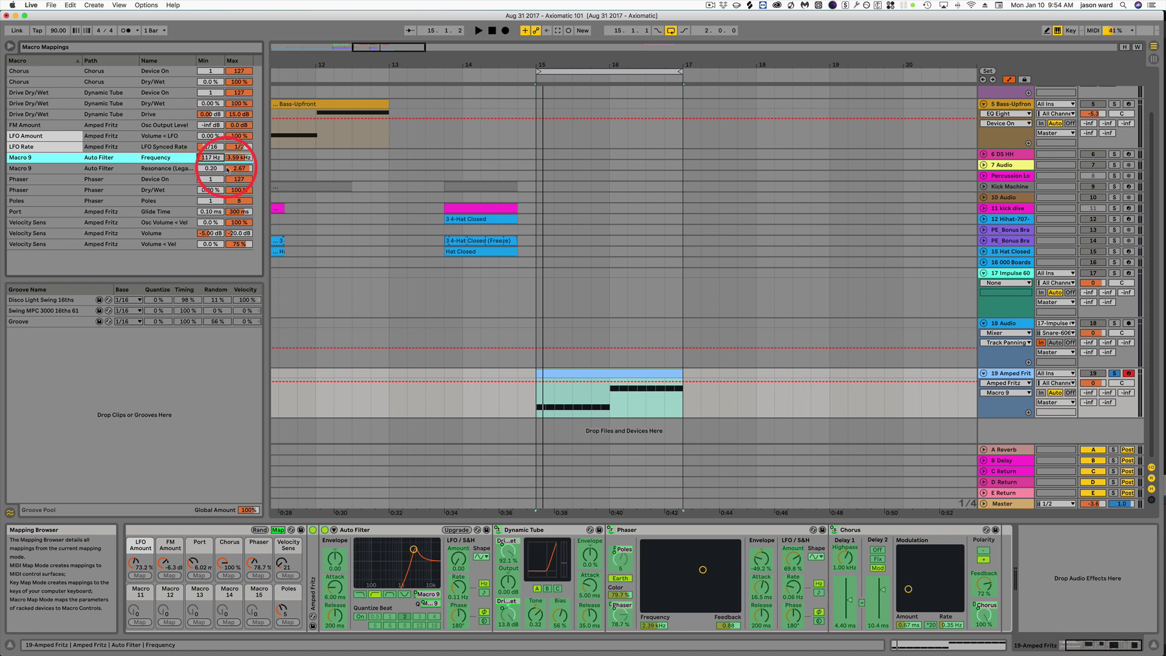
pyautogui.moveTo(227, 170); pyautogui.dragTo(227, 167)
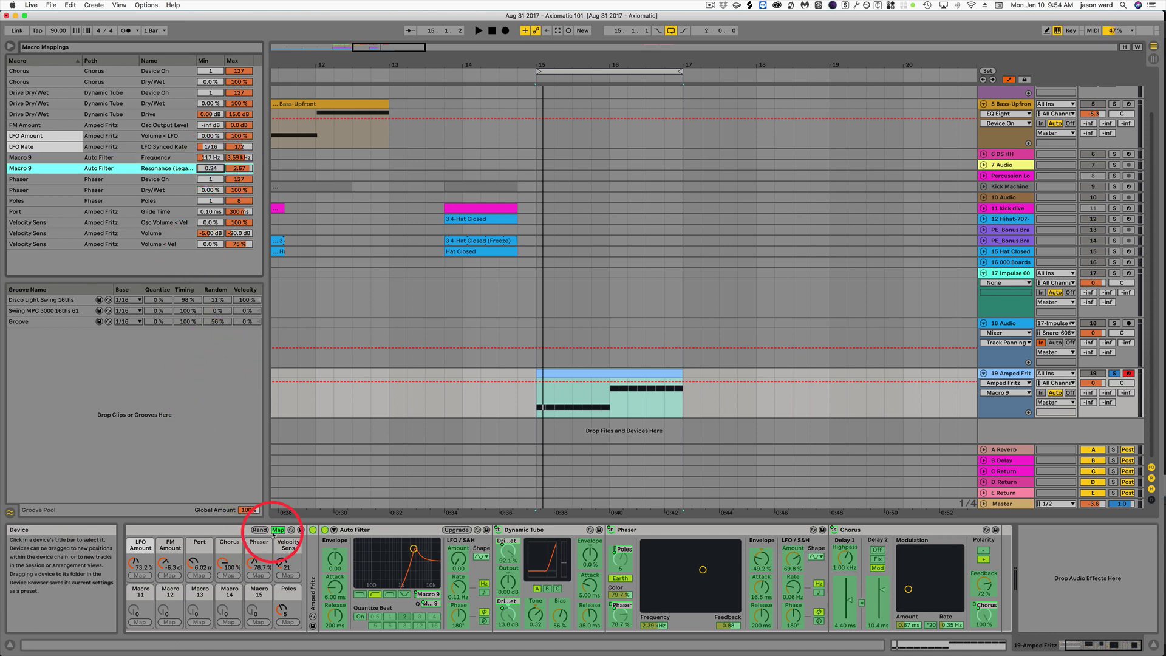
pyautogui.click(277, 530)
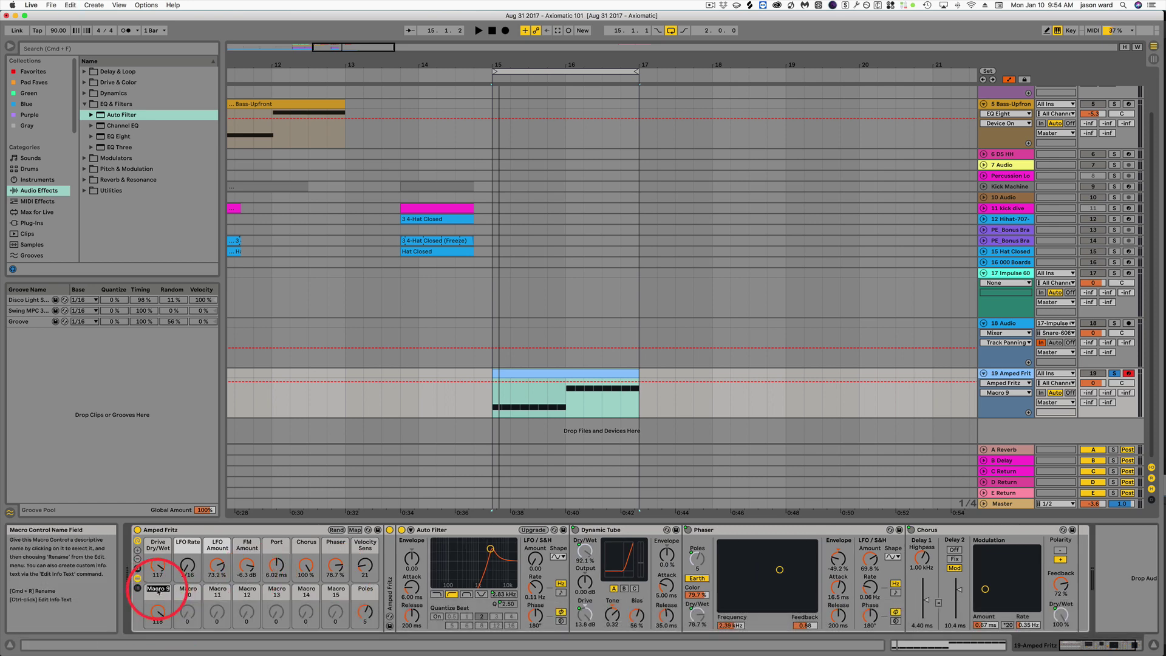
# Rename Macro 9 as Filter and sweep it while the Amped Fritz clip plays.
pyautogui.press('Return')
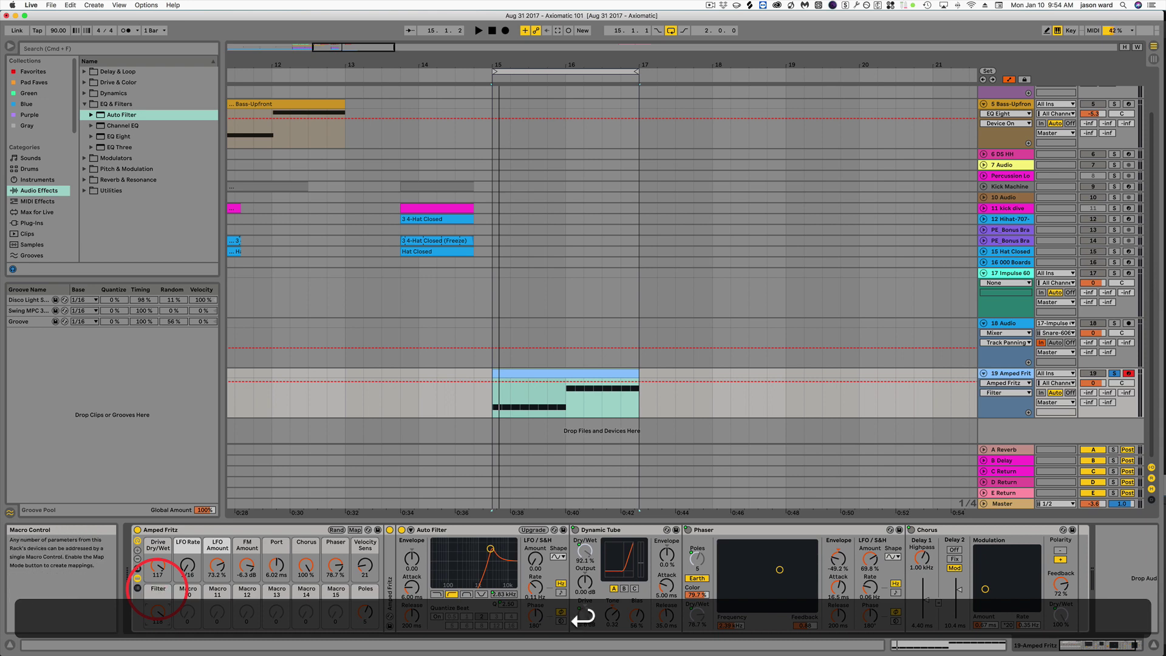
pyautogui.moveTo(159, 613)
pyautogui.mouseDown()
pyautogui.moveTo(159, 623)
pyautogui.moveTo(159, 612)
pyautogui.mouseUp()
pyautogui.press('space')
pyautogui.press('space')
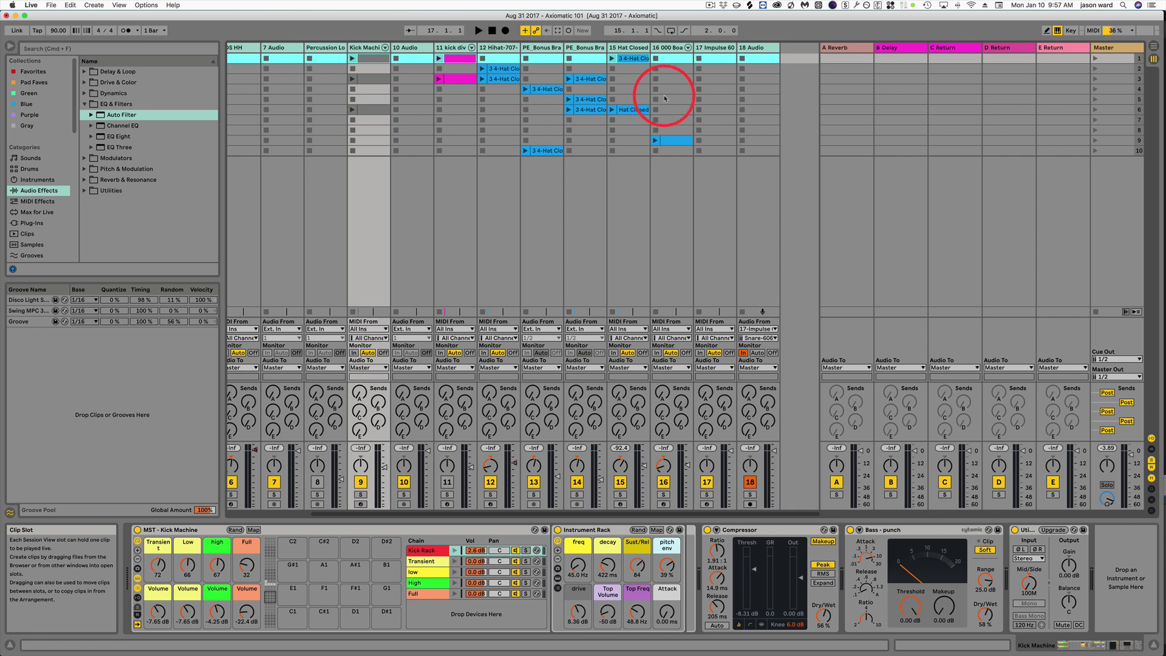
# Place the arrangement insert marker at bar 29 on the Drum Rack track and set the metronome count-in to 2 Bars.
pyautogui.press('Tab')
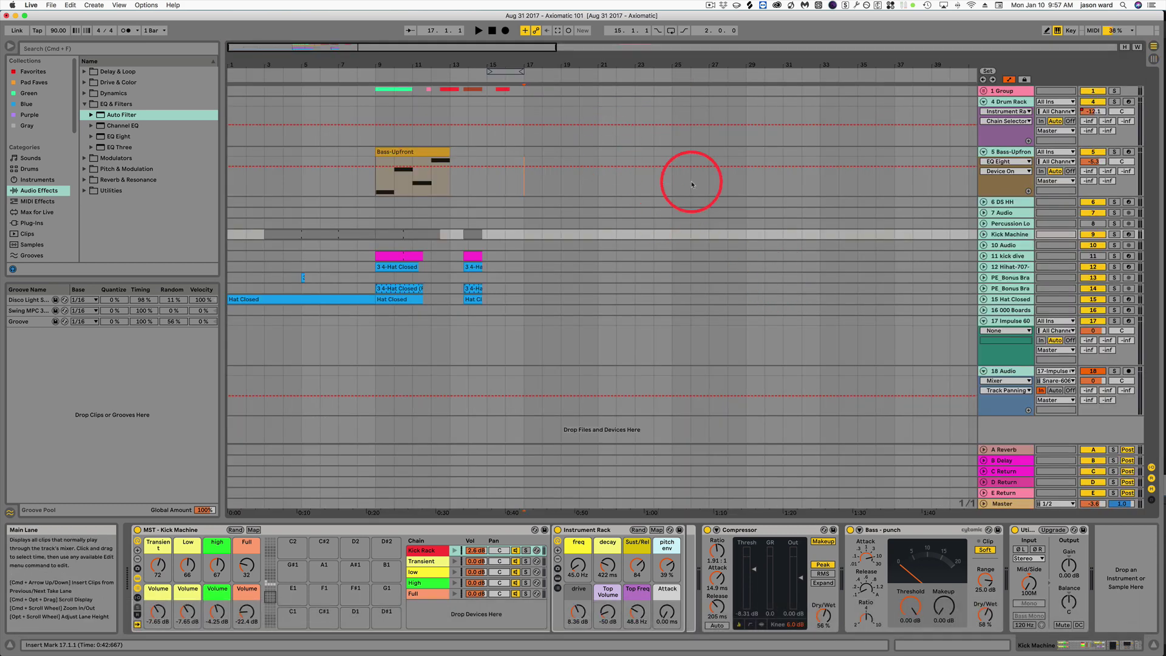
pyautogui.click(746, 142)
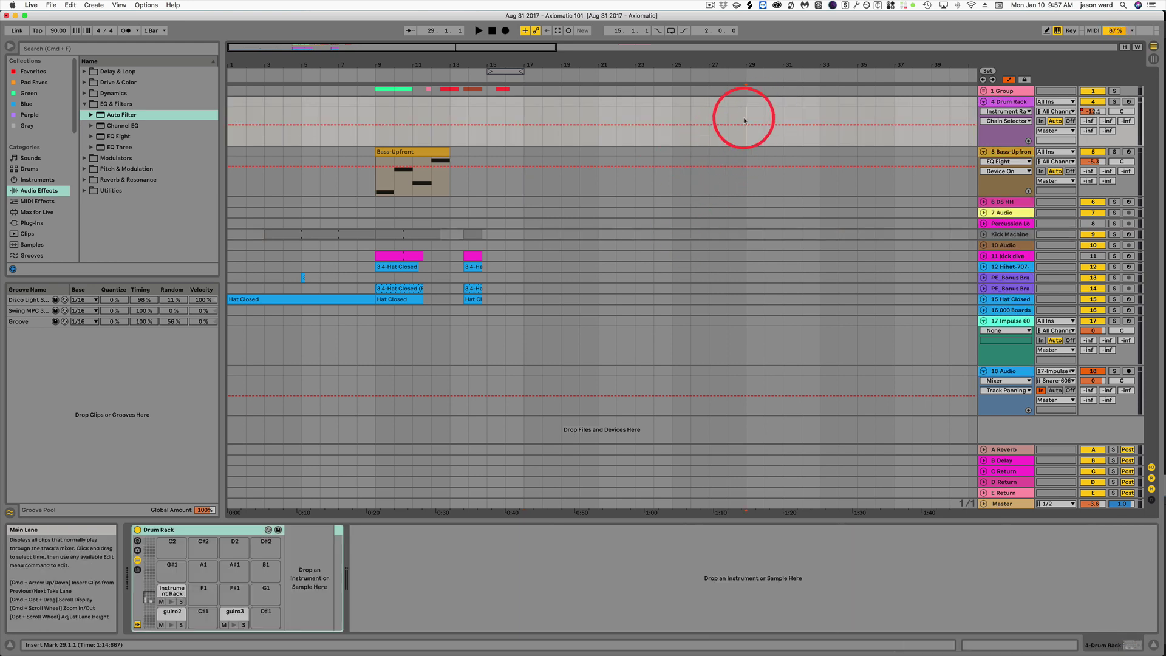
pyautogui.press('Tab')
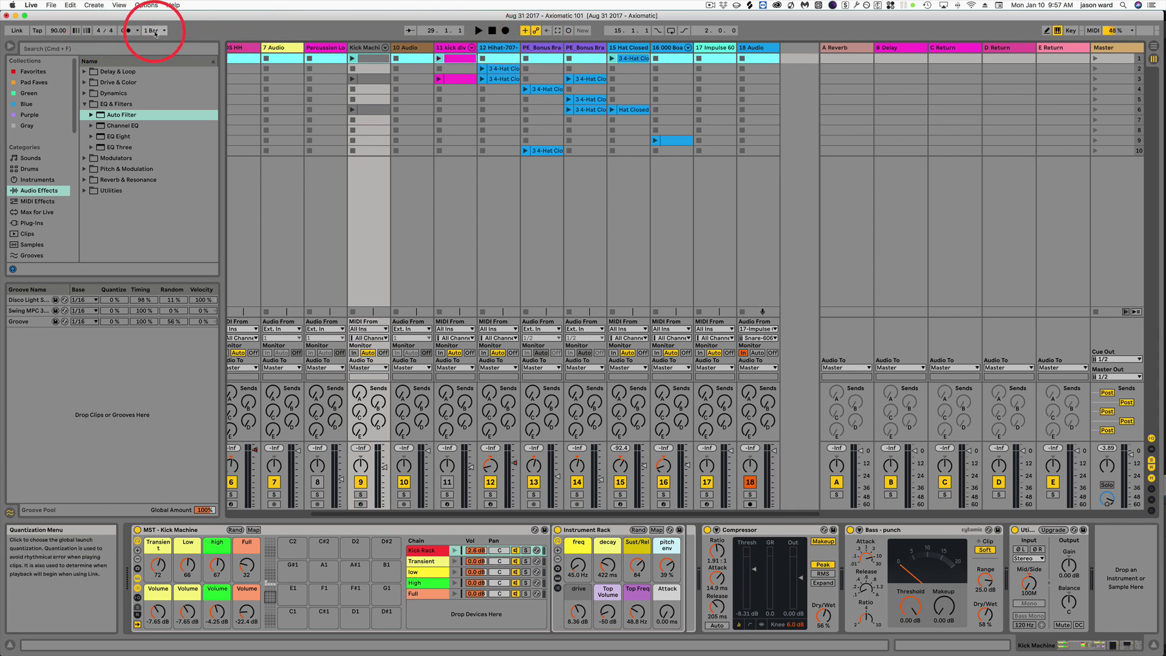
pyautogui.click(137, 30)
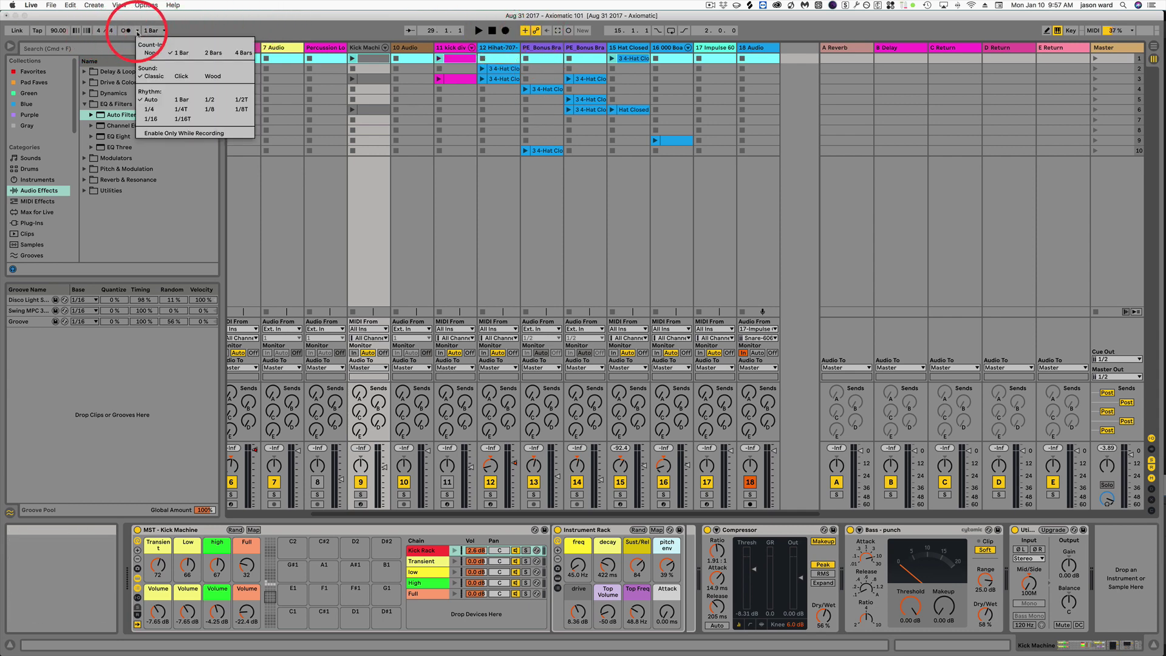
pyautogui.click(211, 54)
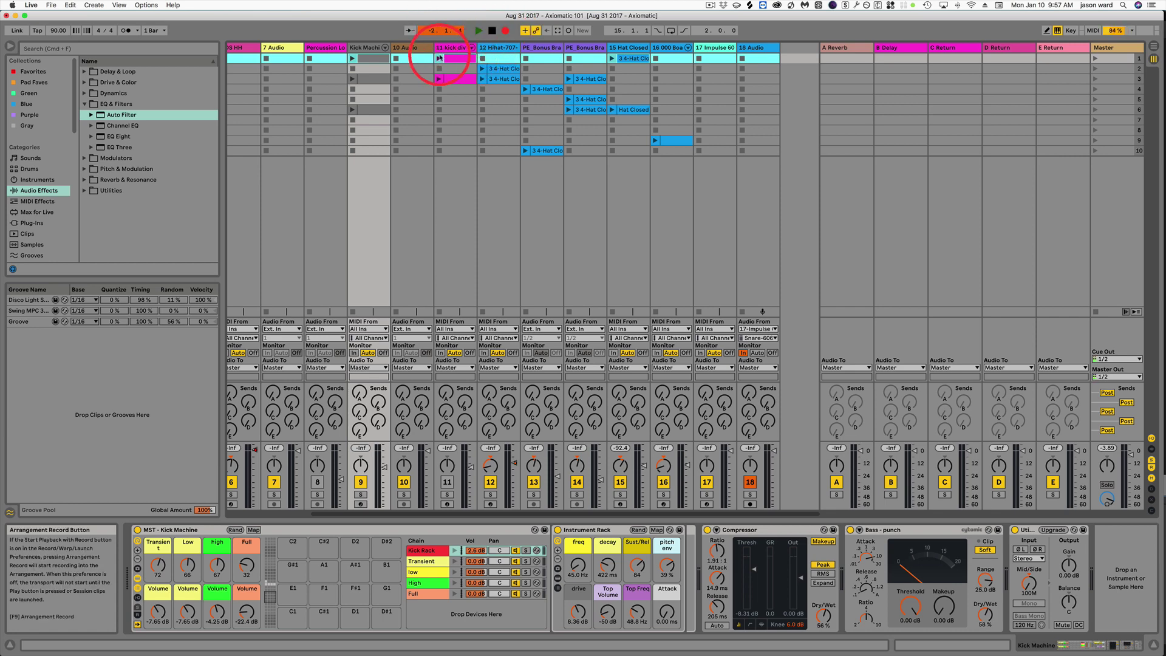
# Record into the arrangement while launching Session clips on the kick dive, Hihat-707, both PE_Bonus, Kick Machine and Hat Closed tracks.
pyautogui.click(439, 59)
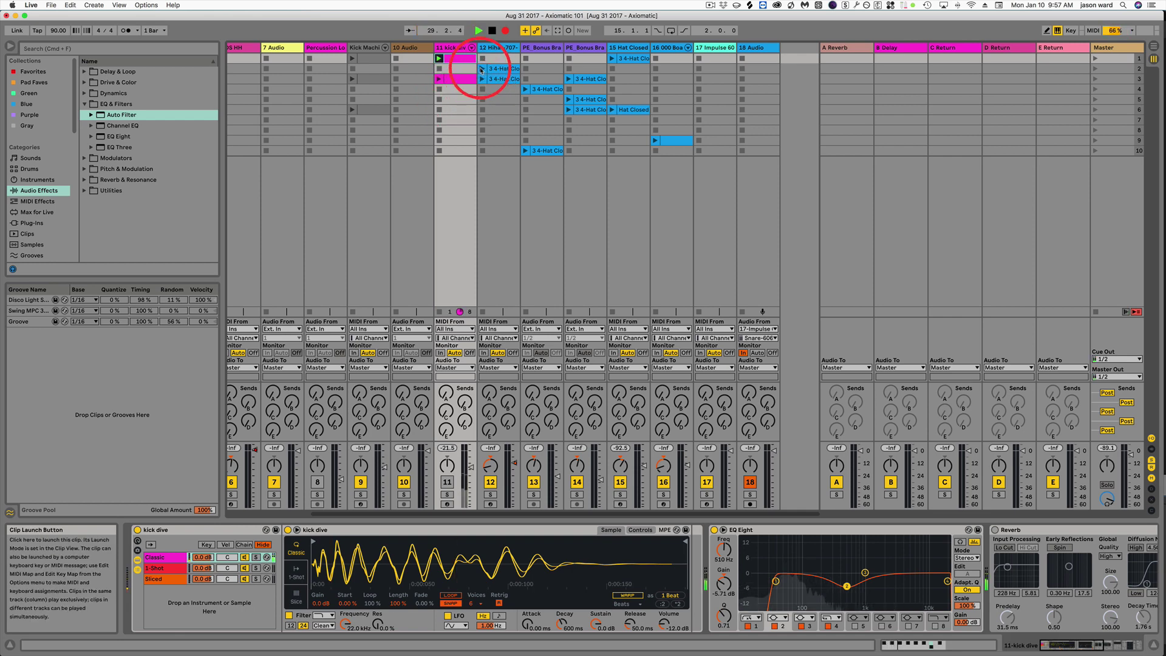
pyautogui.click(489, 97)
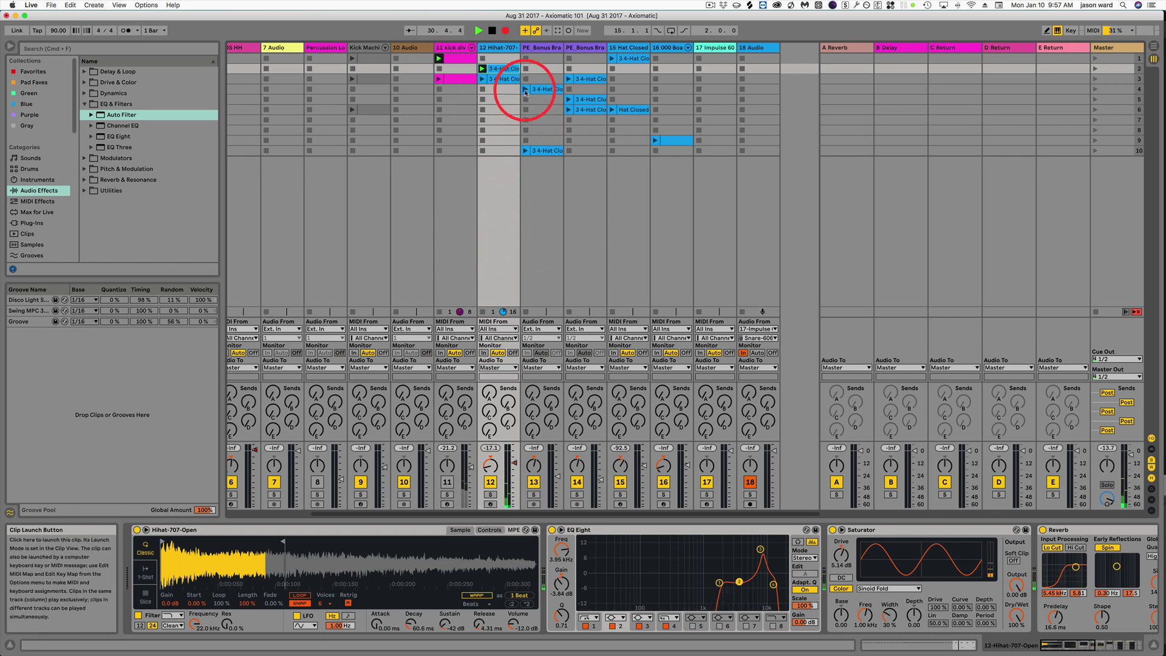
pyautogui.click(525, 91)
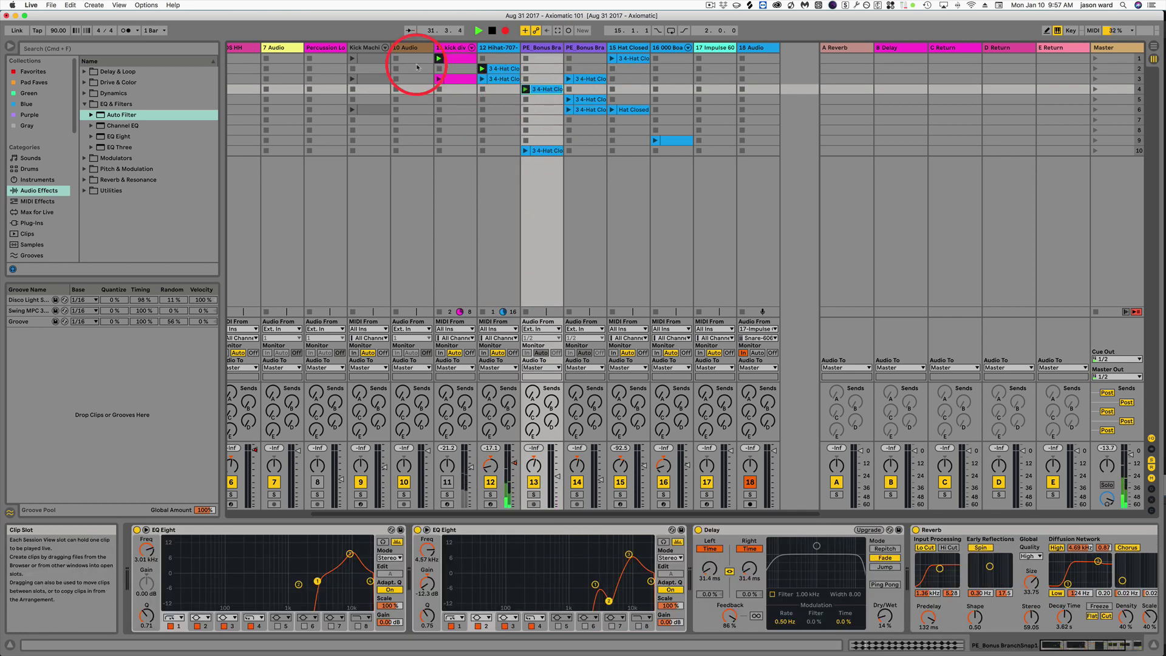
pyautogui.click(352, 59)
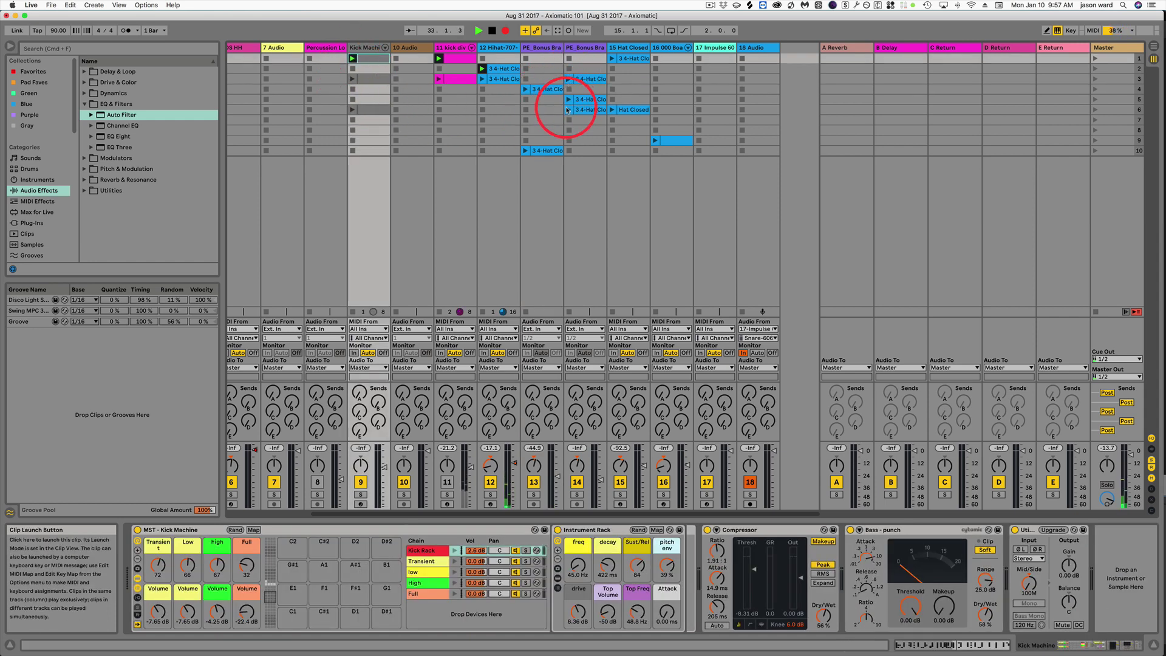
pyautogui.click(567, 109)
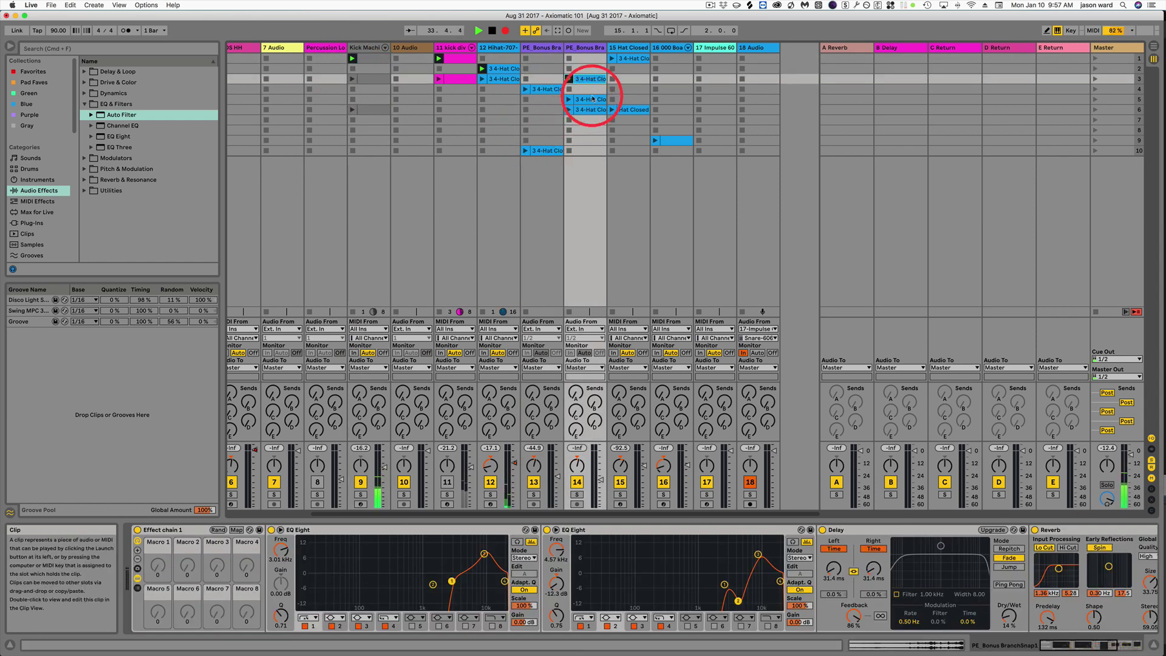
pyautogui.click(642, 117)
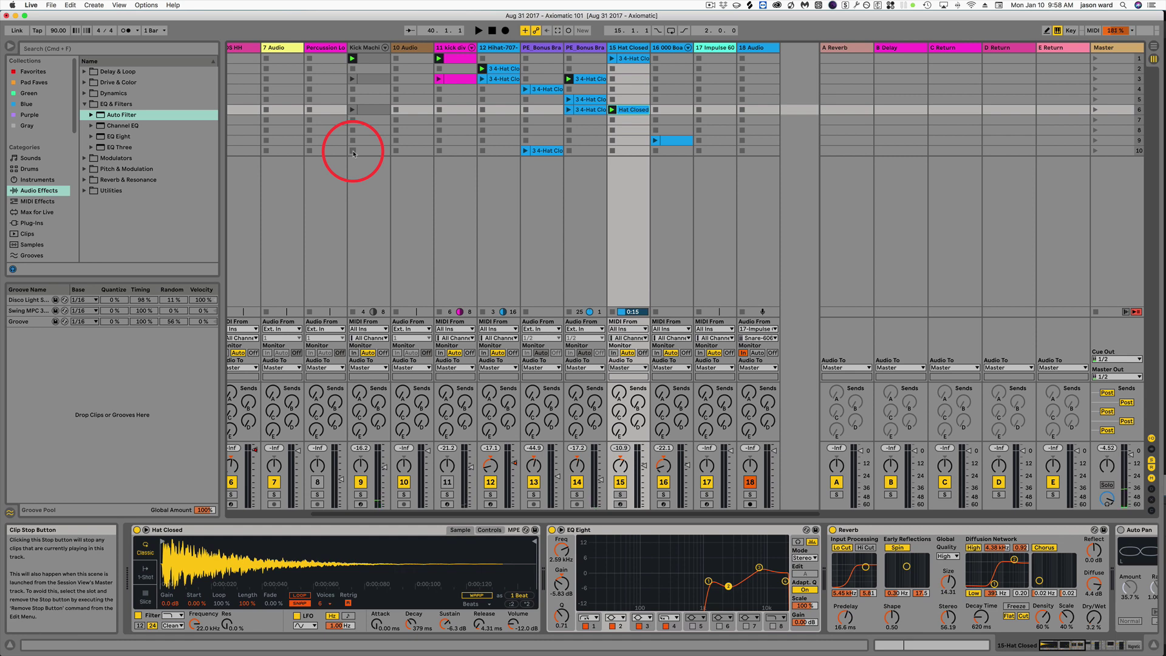
# Show the recorded clips in the Arrangement and switch all tracks back to arrangement playback.
pyautogui.press('Tab')
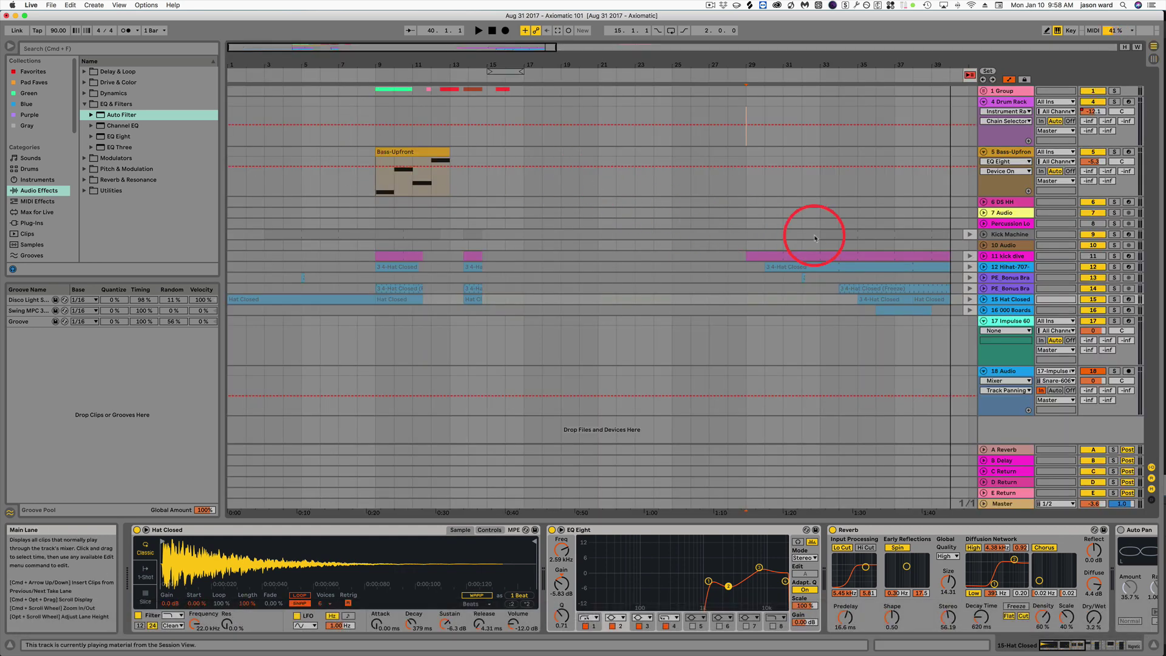
pyautogui.click(804, 256)
pyautogui.hscroll(-5, 729, 256)
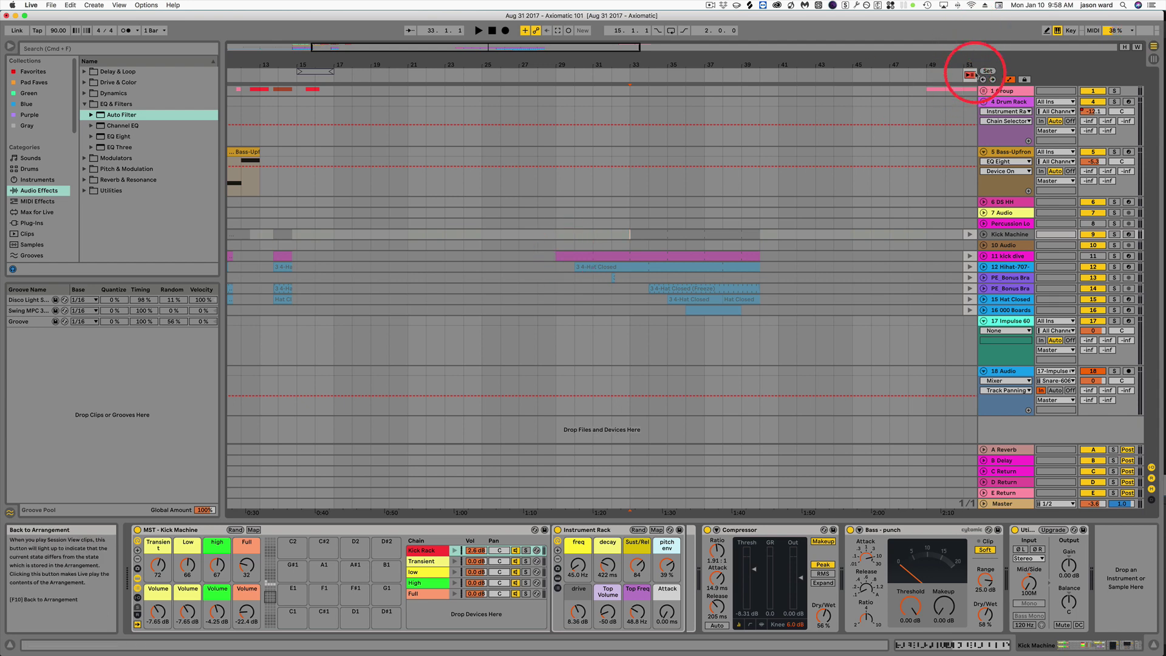
pyautogui.click(970, 75)
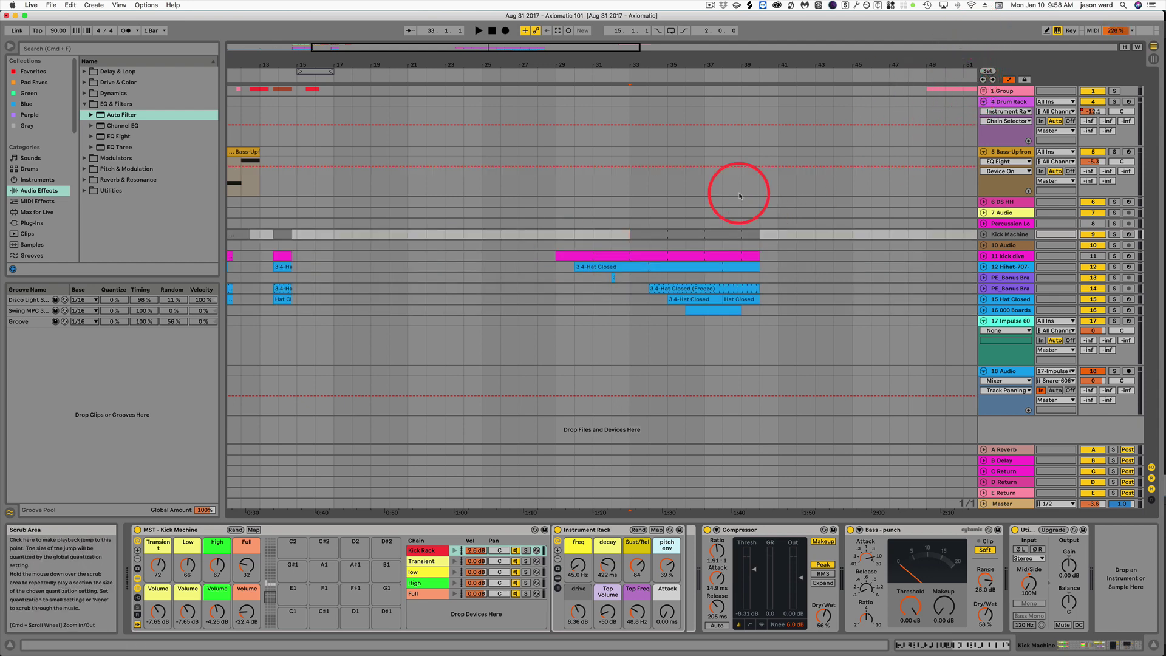
pyautogui.click(554, 268)
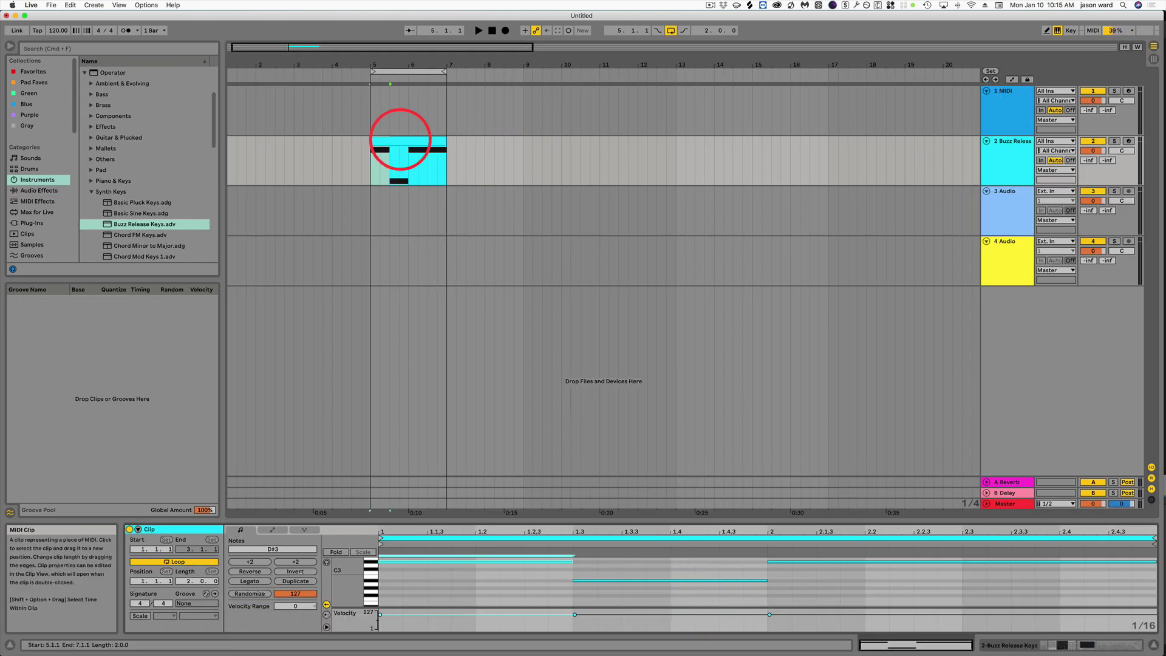
# Play the looped Buzz Release Keys MIDI clip at bar 5 and examine its notes.
pyautogui.press('space')
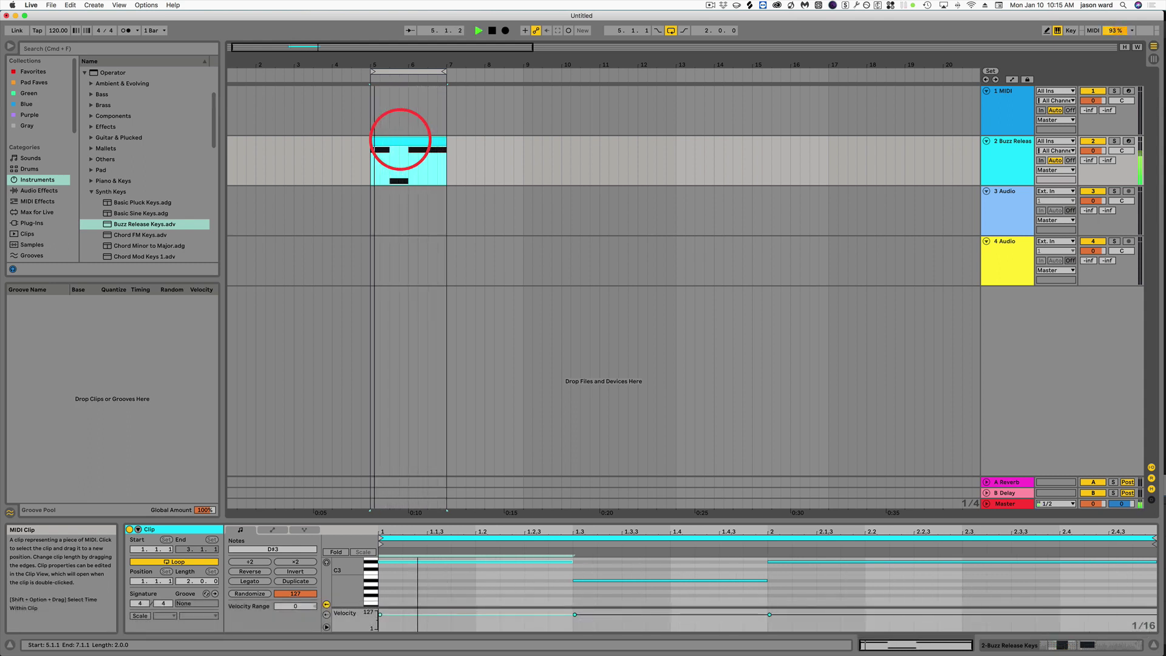
pyautogui.click(422, 166)
pyautogui.press('space')
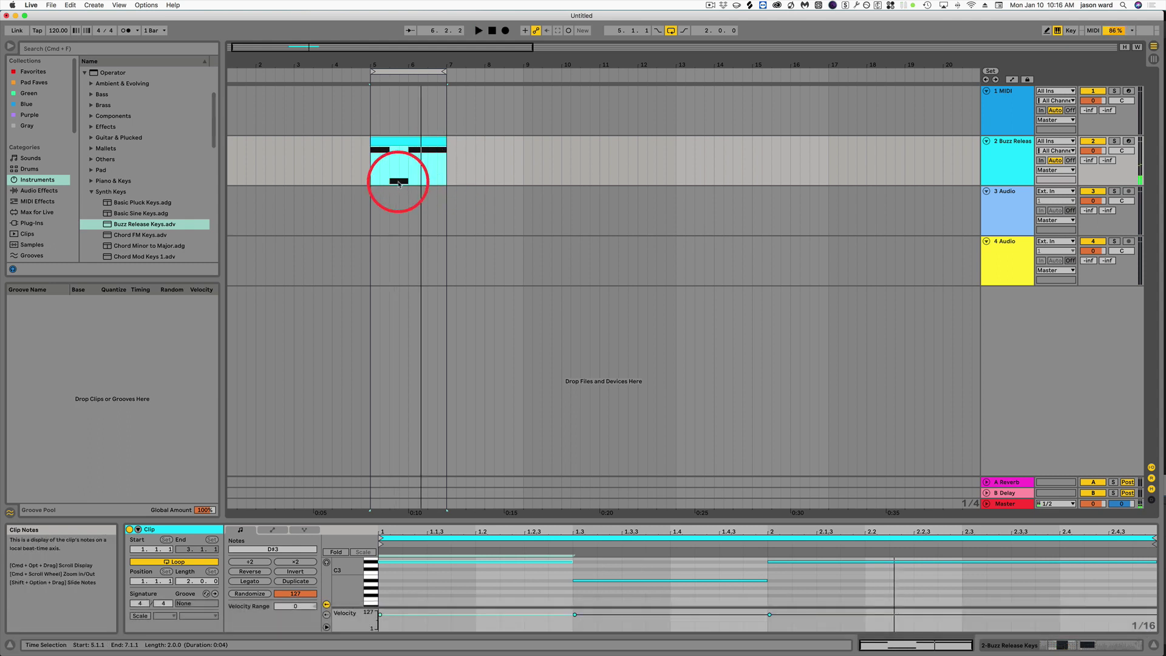
pyautogui.click(397, 182)
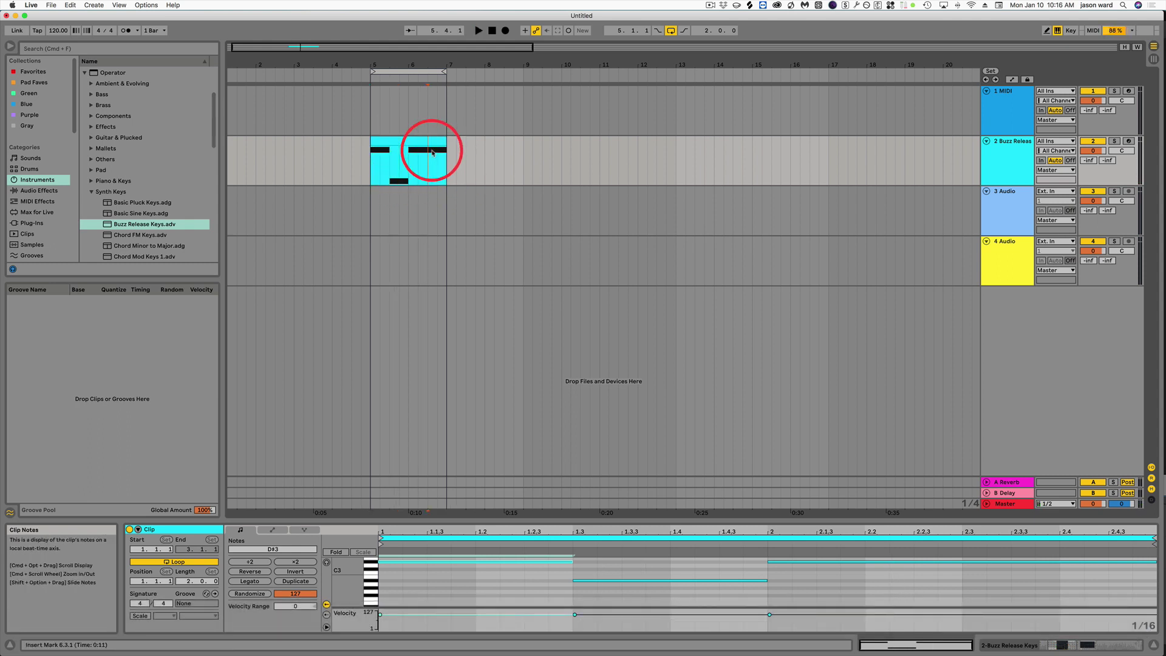
pyautogui.click(432, 153)
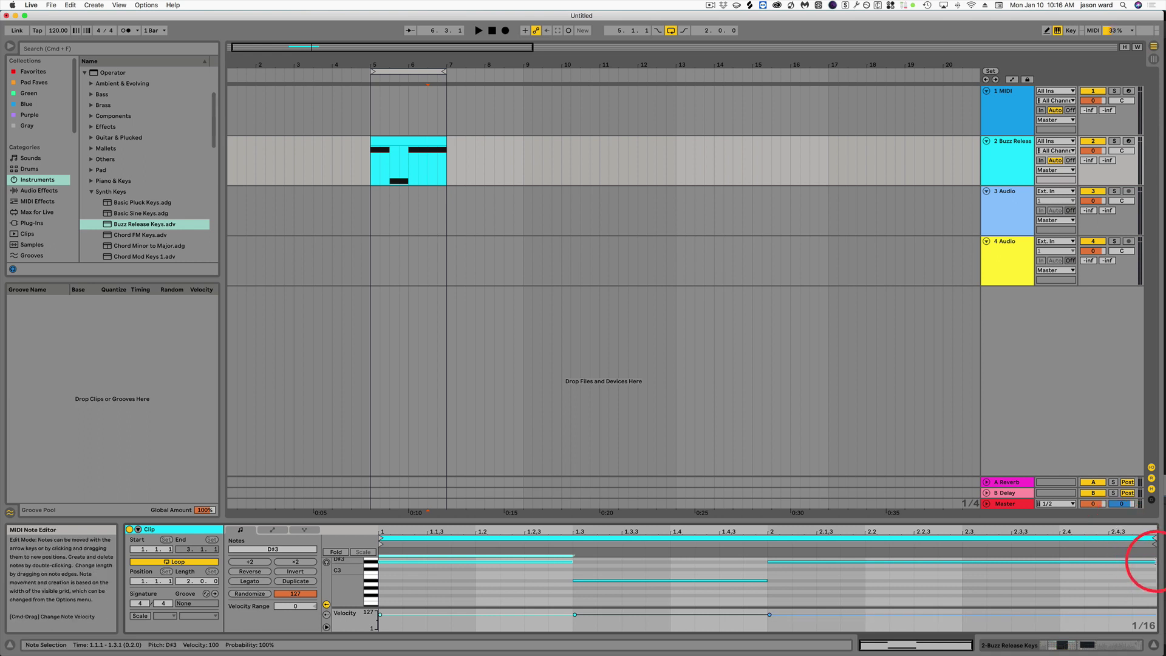
# Stretch the last D#3 note slightly past the clip's end and the first one slightly before its start, and play the clip.
pyautogui.moveTo(1154, 561); pyautogui.dragTo(1153, 560)
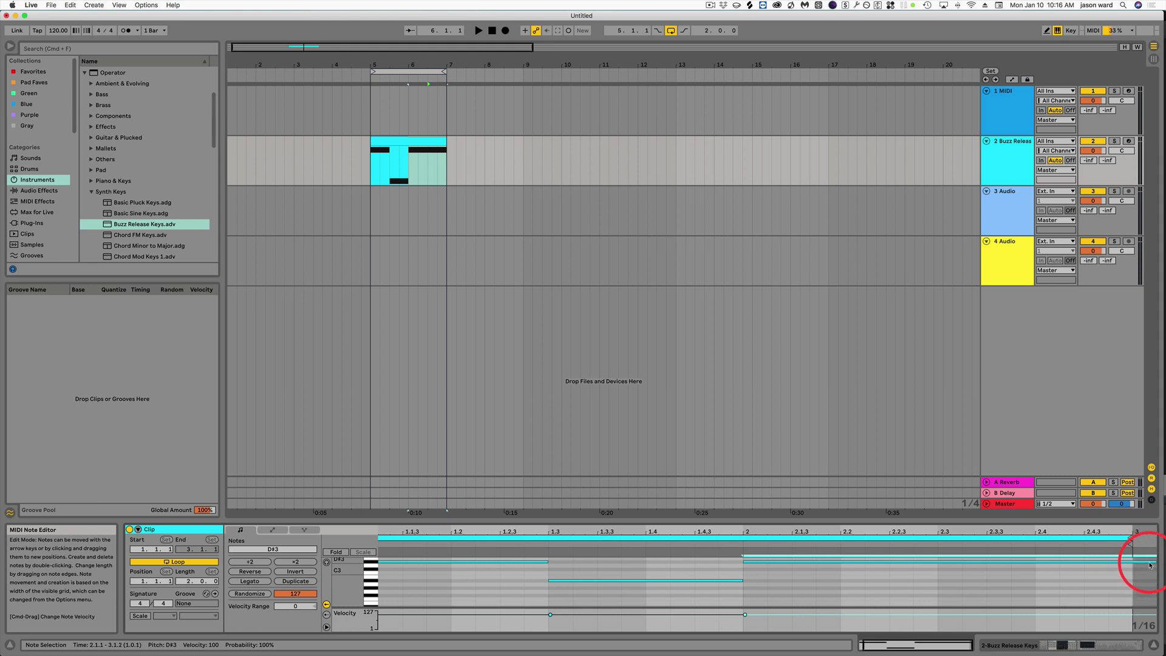
pyautogui.hscroll(-2, 997, 594)
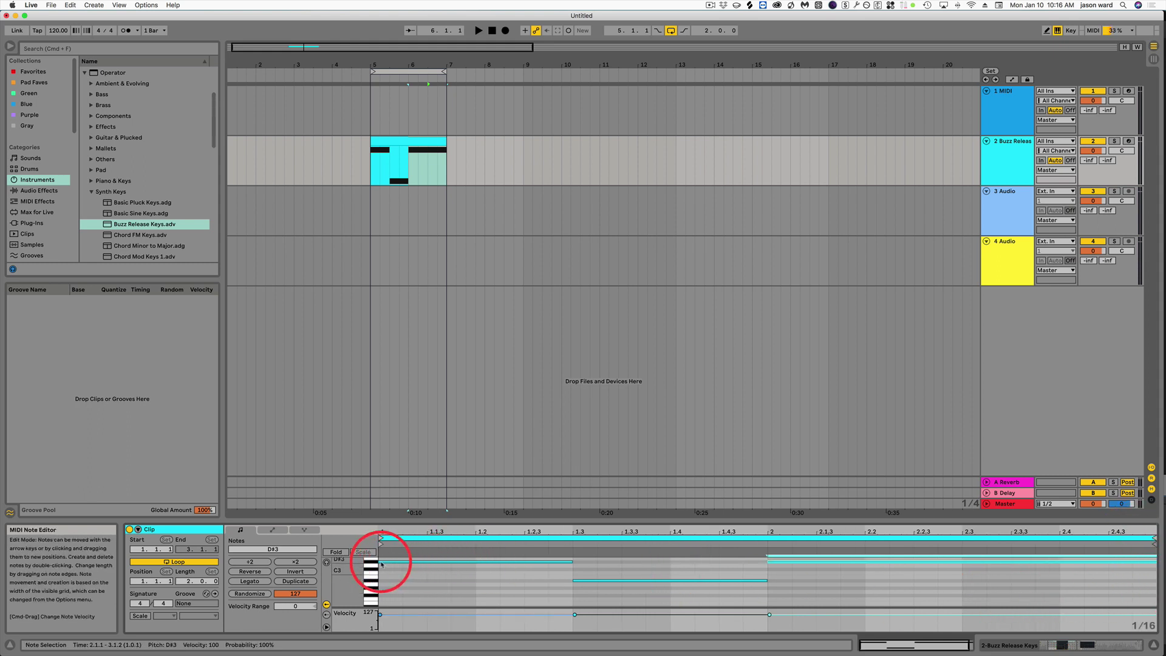
pyautogui.moveTo(380, 561); pyautogui.dragTo(389, 561)
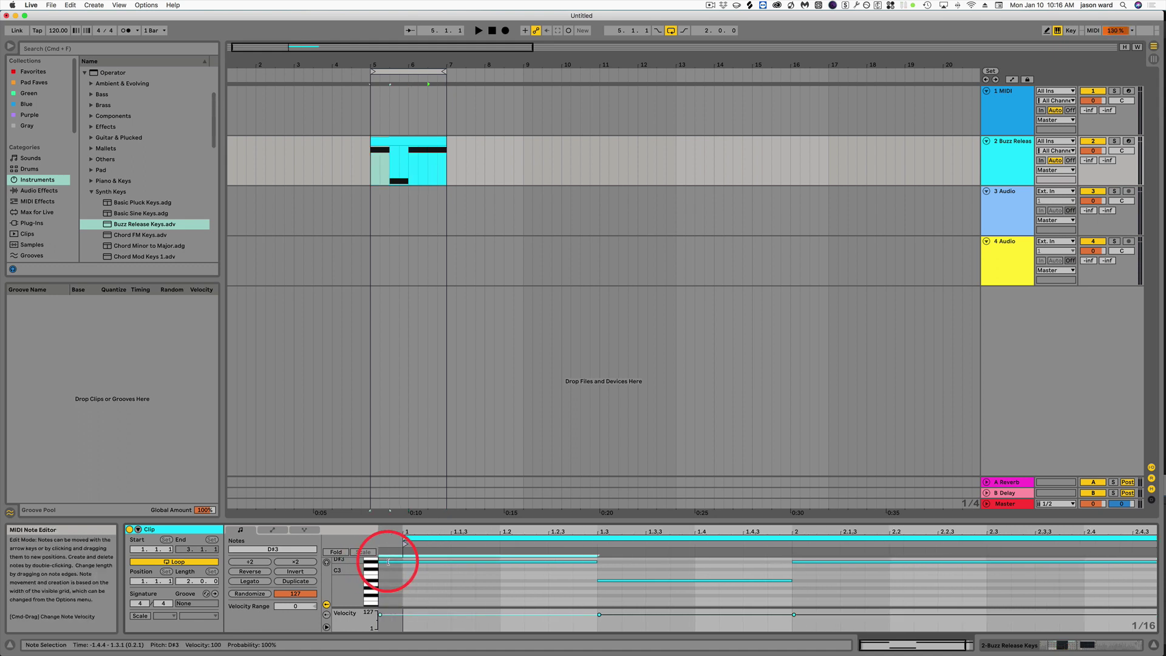
pyautogui.click(408, 170)
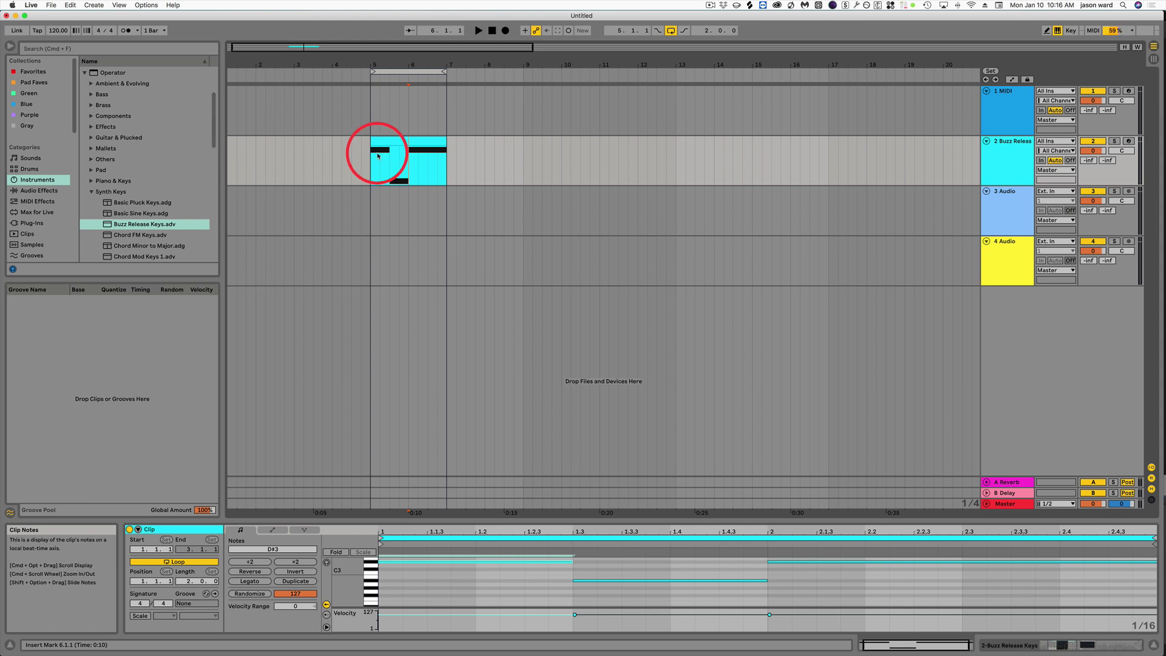
pyautogui.press('space')
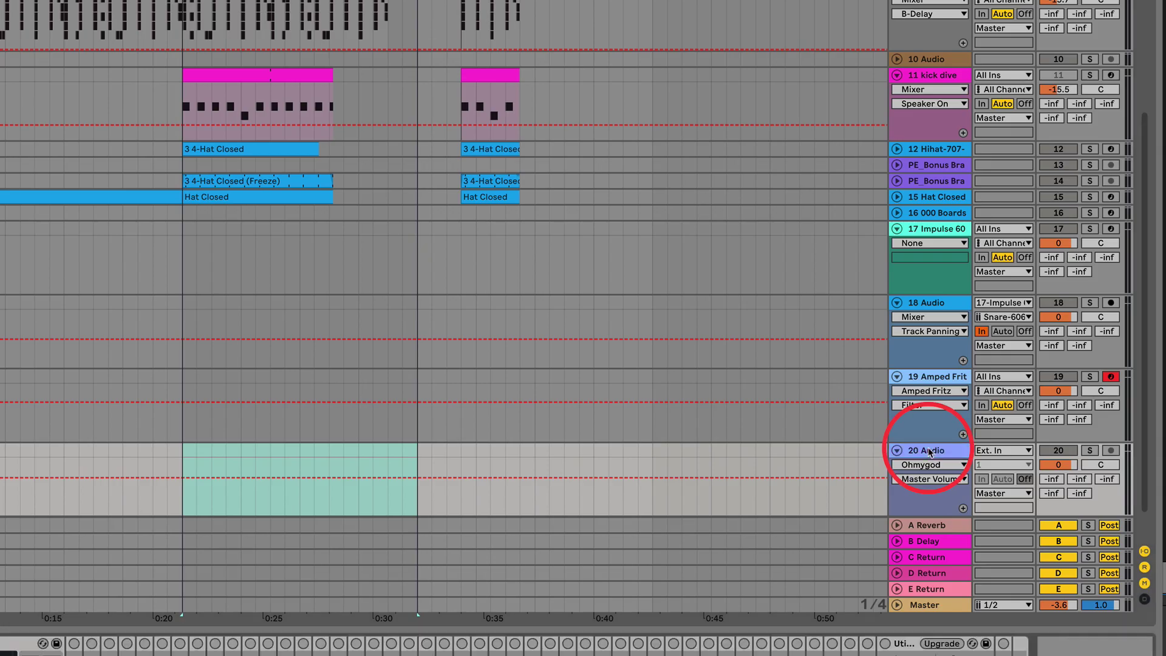
# Examine the input and output routing options available for track 20 Audio.
pyautogui.click(1002, 450)
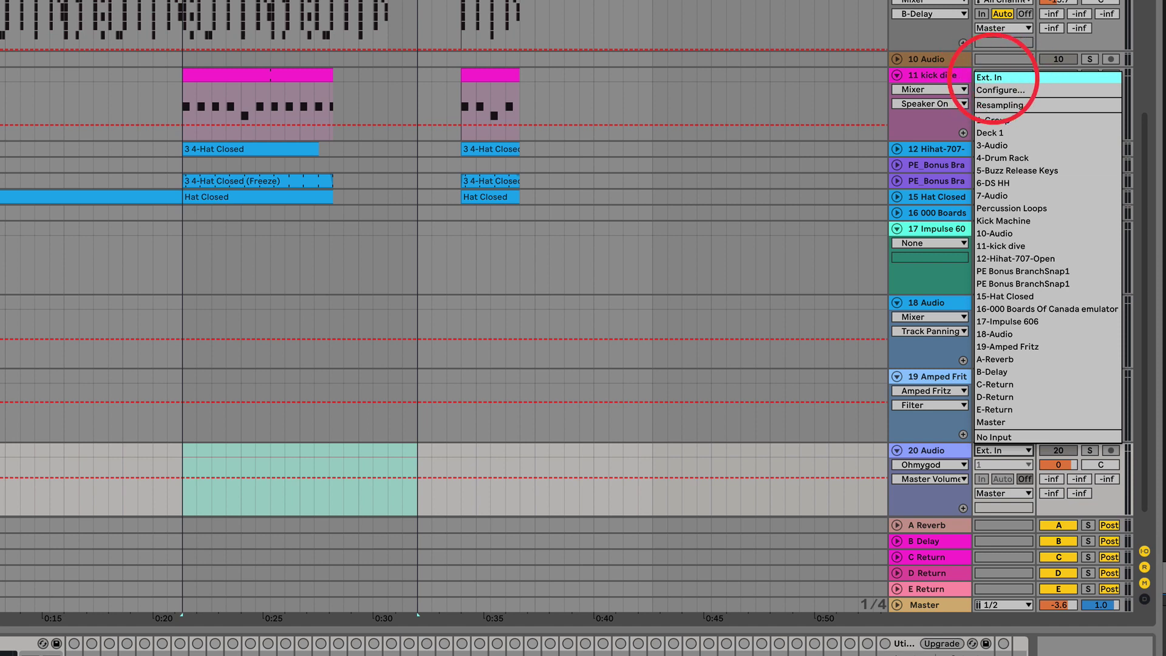
pyautogui.click(1002, 437)
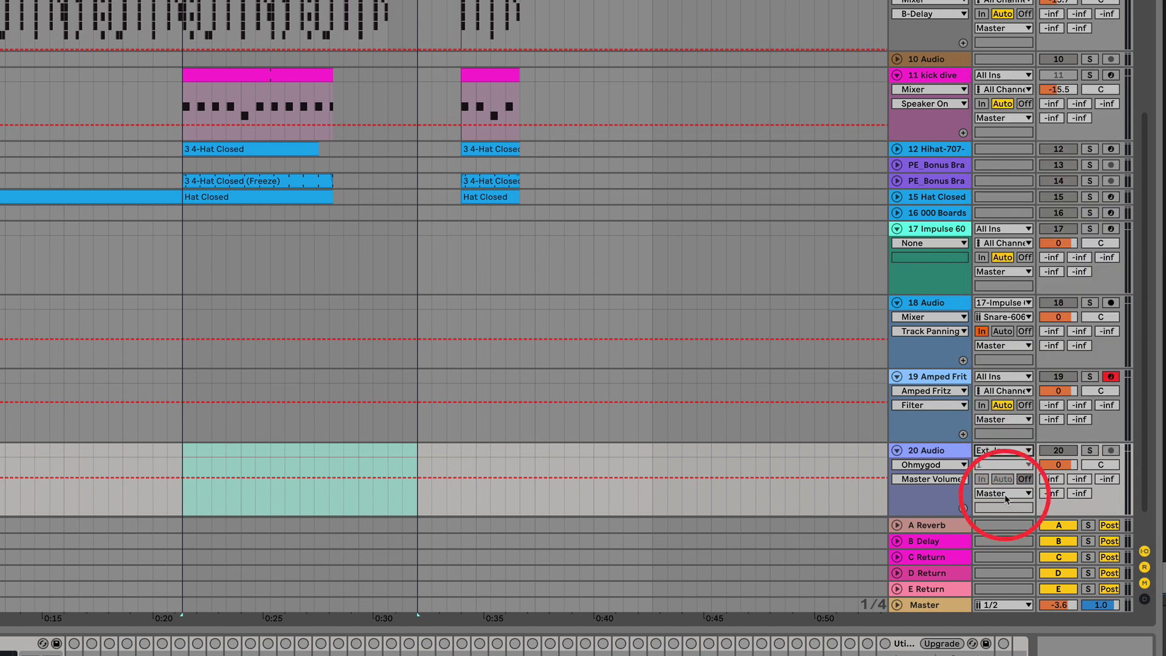
pyautogui.click(1004, 494)
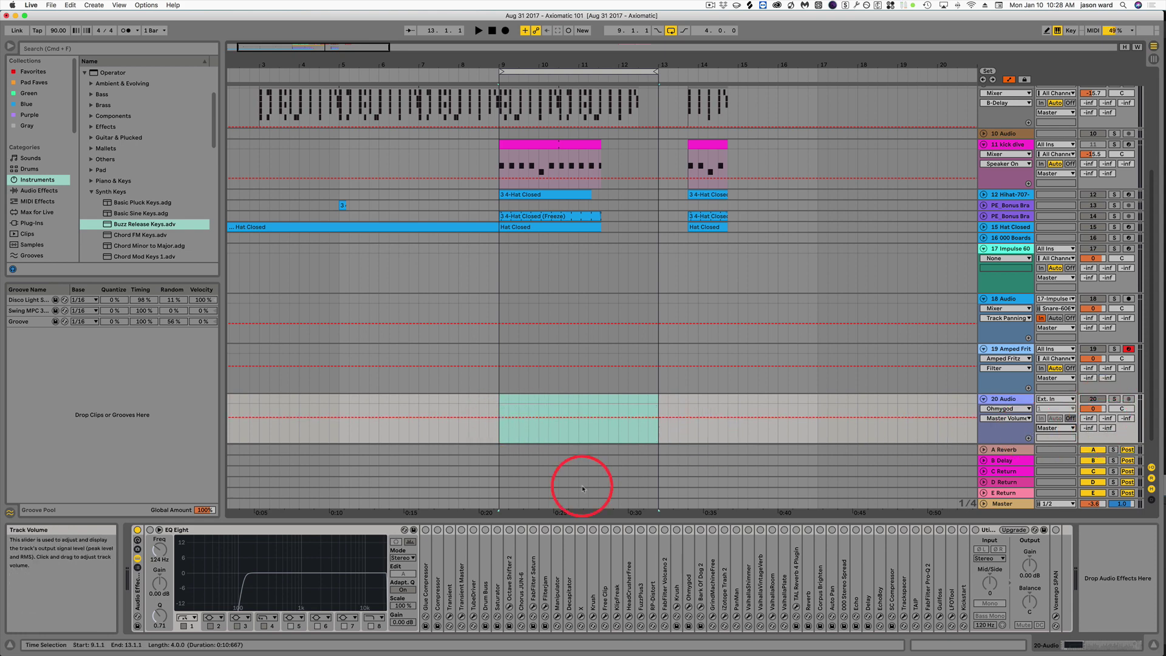
# Unfold the Drum Buss device on track 20 Audio and show the automation lane for its Boom amount.
pyautogui.doubleClick(487, 540)
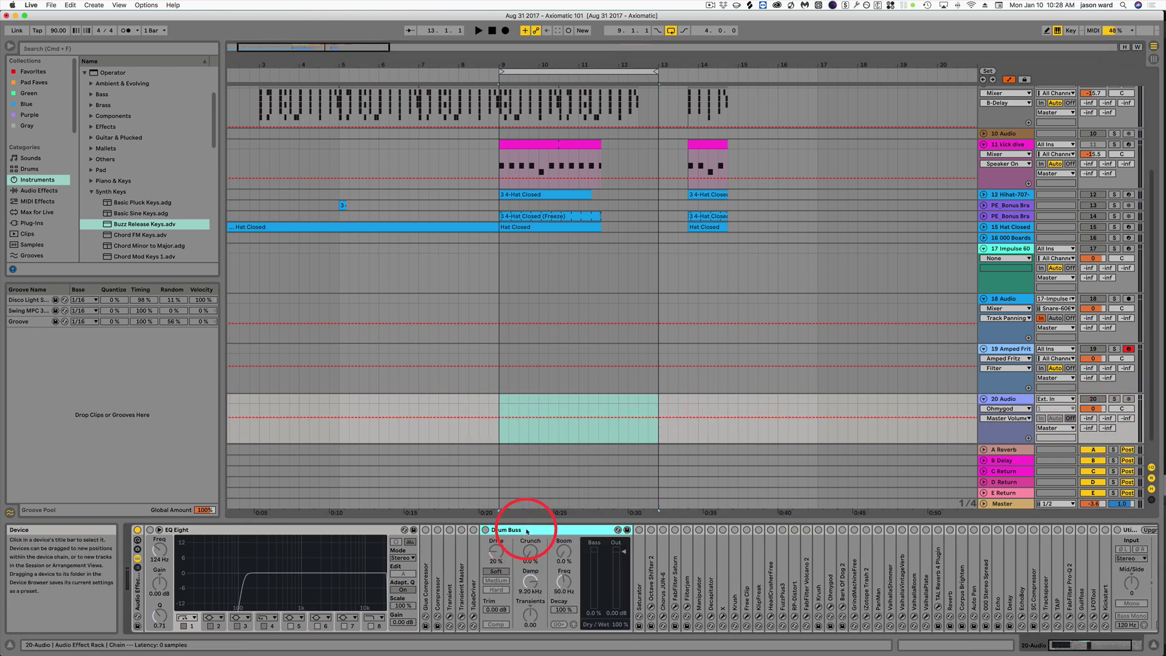
pyautogui.click(496, 553)
pyautogui.click(530, 552)
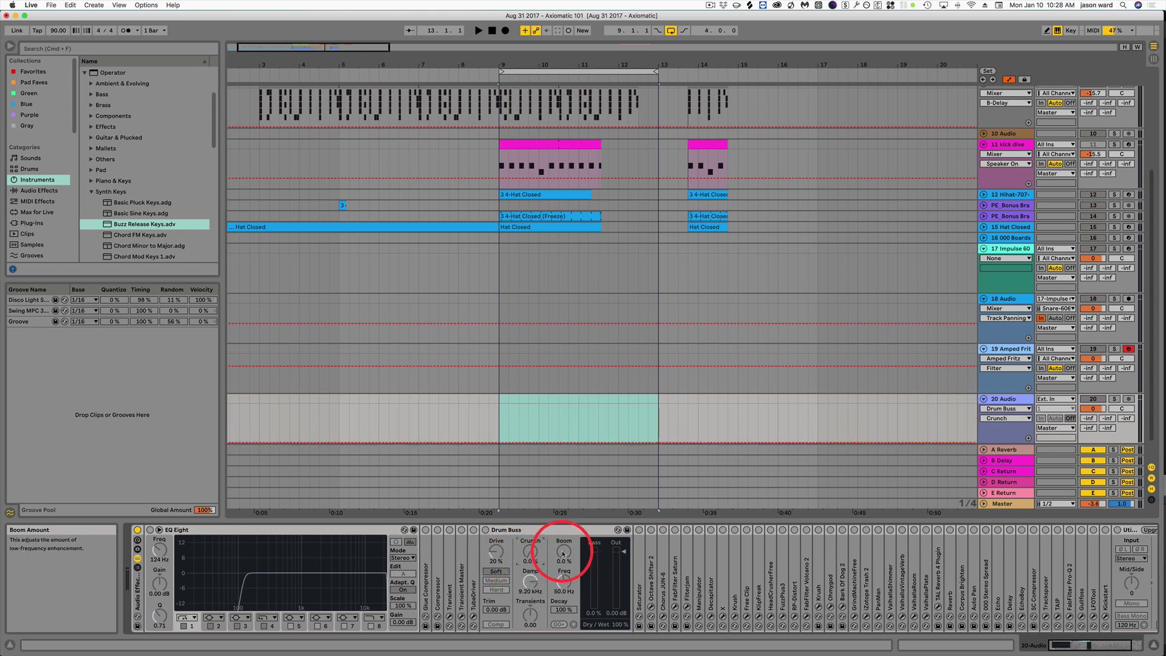
pyautogui.click(563, 553)
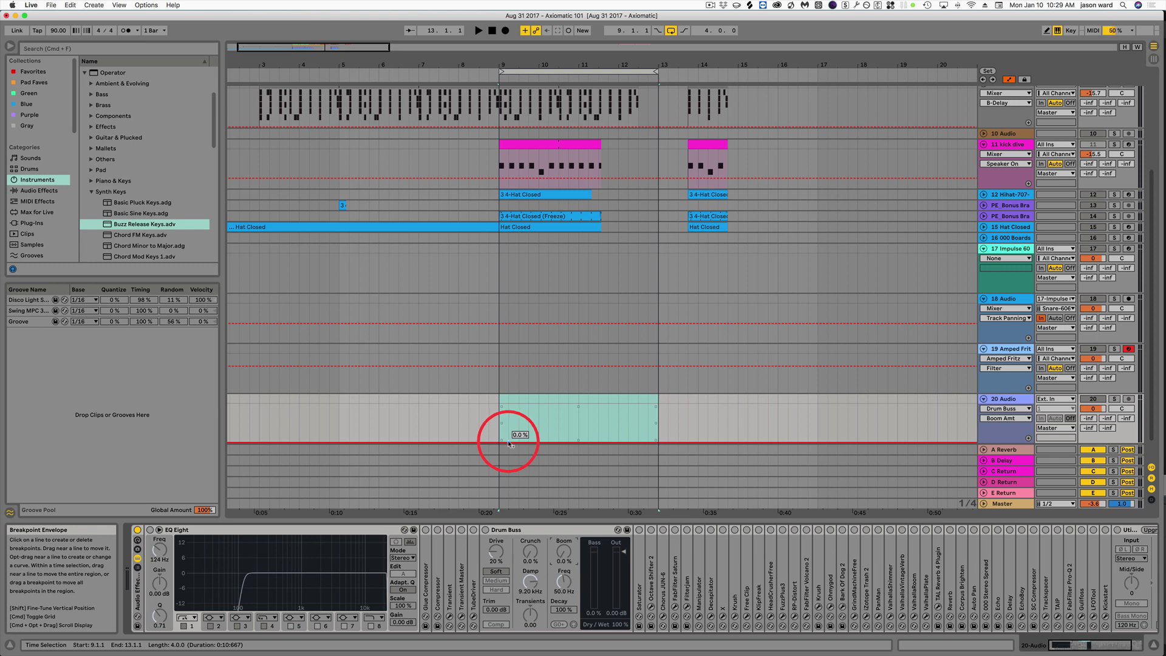
# Shape the Boom Amt automation with a peak just after bar 9 and a raised section of about 43% from bar 11 to 12.
pyautogui.click(509, 444)
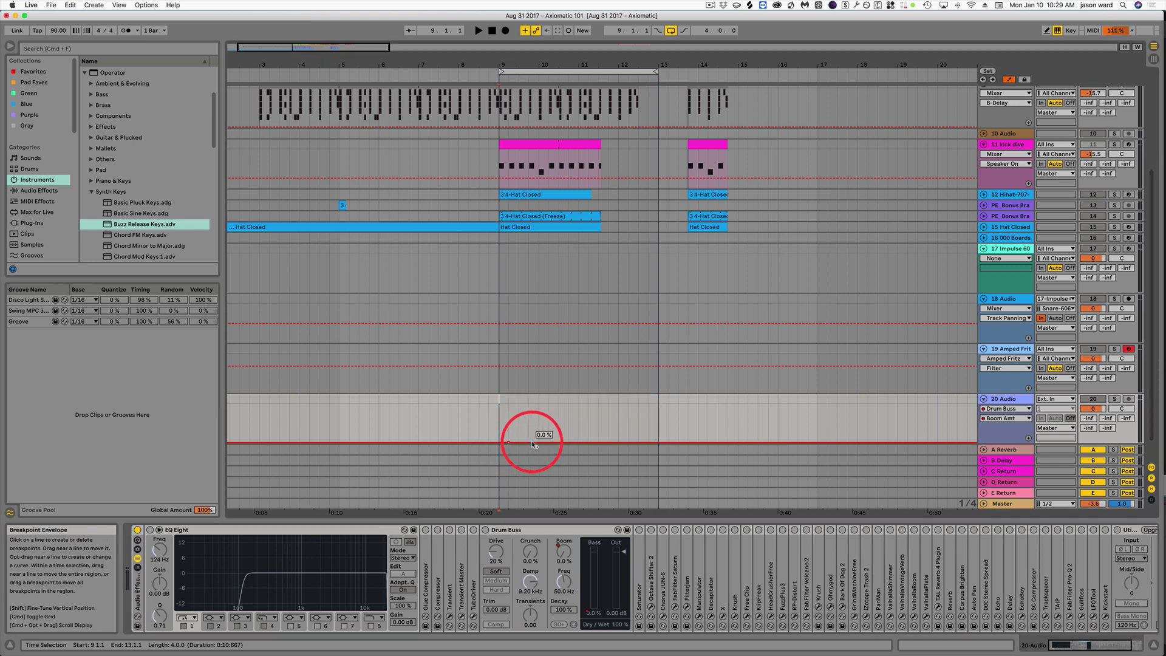
pyautogui.moveTo(532, 443); pyautogui.dragTo(604, 439)
pyautogui.press('shift')
pyautogui.press('shift')
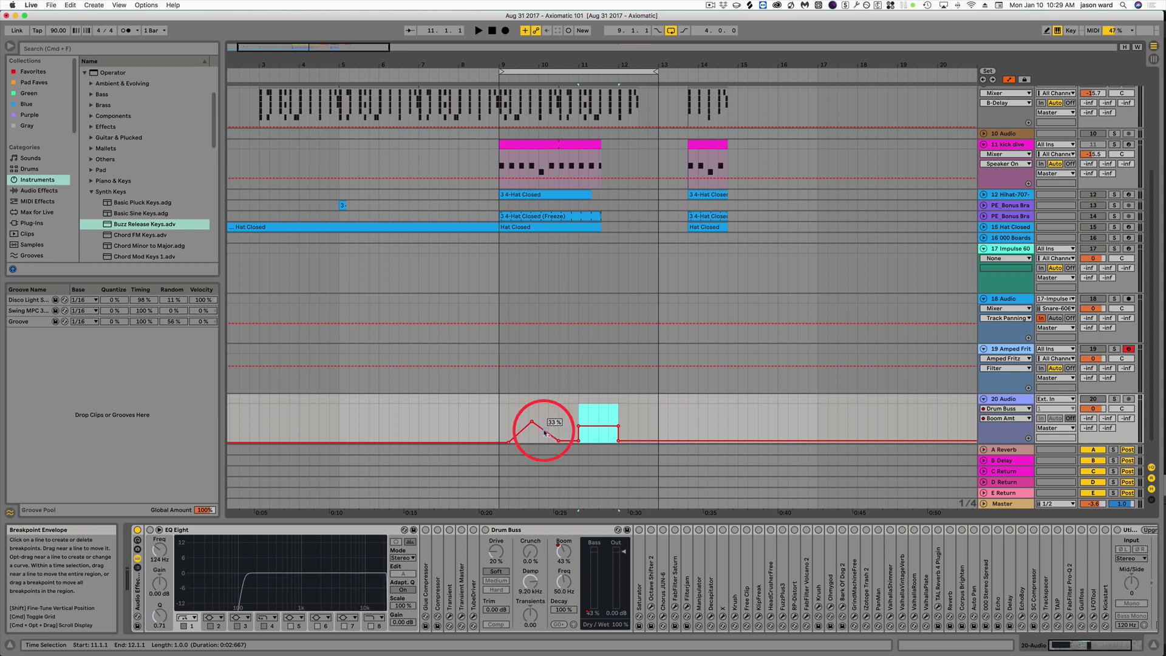
# Curve the falling segment of the Boom automation peak outward and draw stepped automation after bar 12 in Draw Mode.
pyautogui.press('alt')
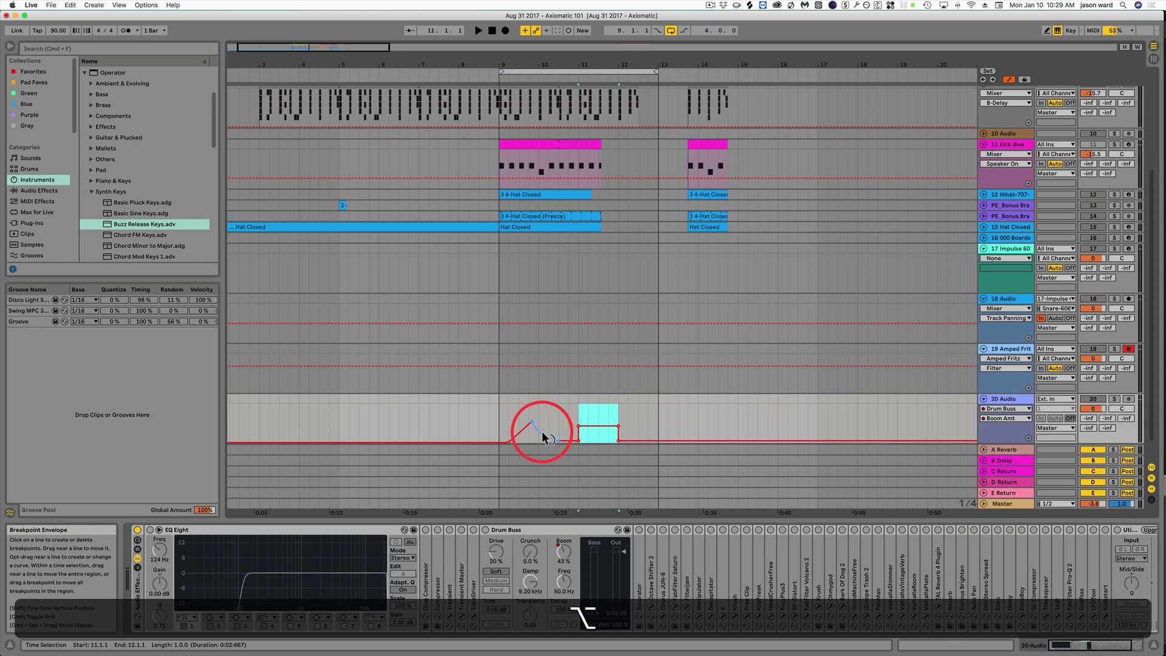
pyautogui.moveTo(545, 437)
pyautogui.mouseDown()
pyautogui.moveTo(542, 423)
pyautogui.moveTo(556, 417)
pyautogui.mouseUp()
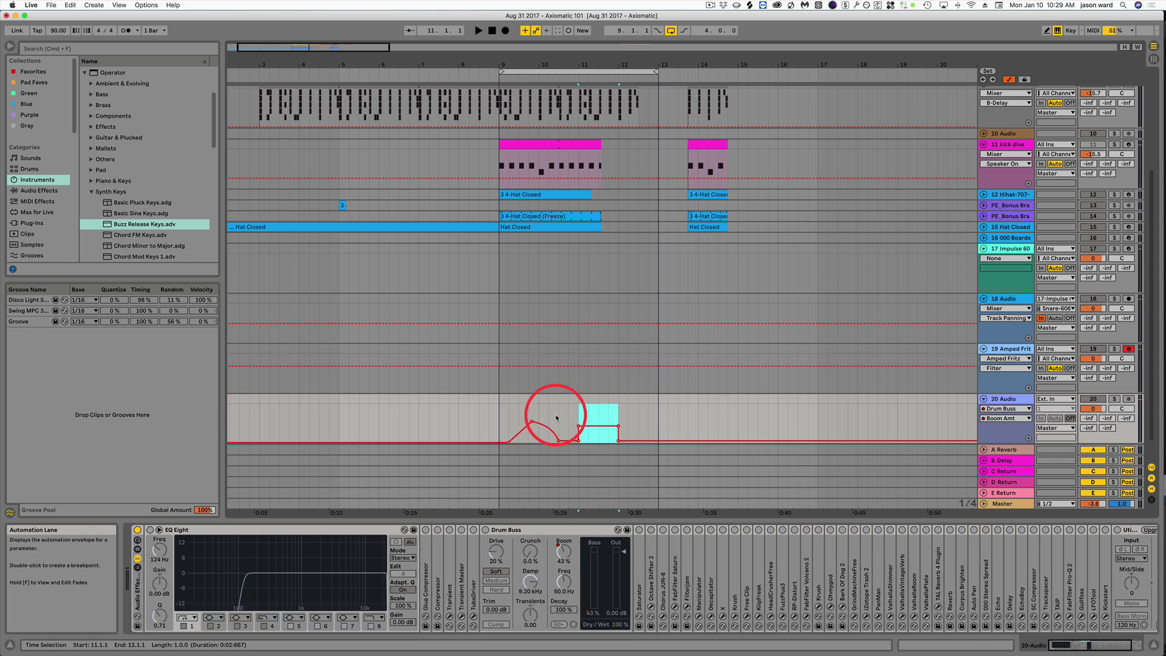
pyautogui.press('b')
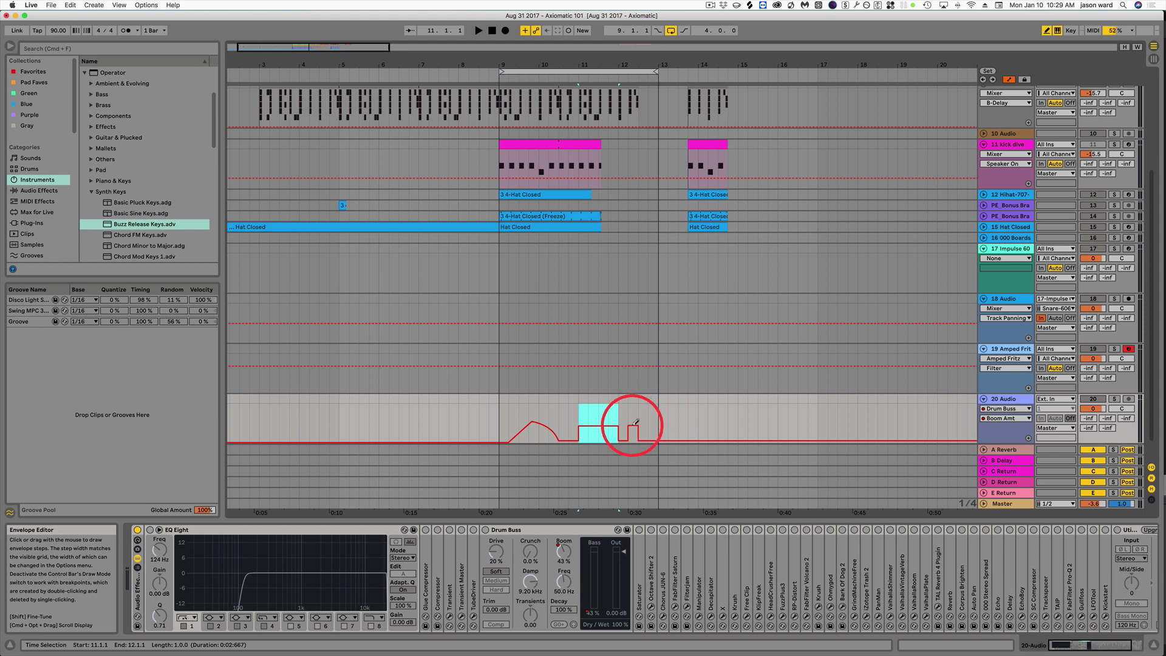
pyautogui.moveTo(645, 409); pyautogui.dragTo(657, 435)
# In the Session View, add VMH1 Minimal Loops 009.wav to the first slot of track 10 Audio and lower its clip gain to -inf dB.
pyautogui.press('Tab')
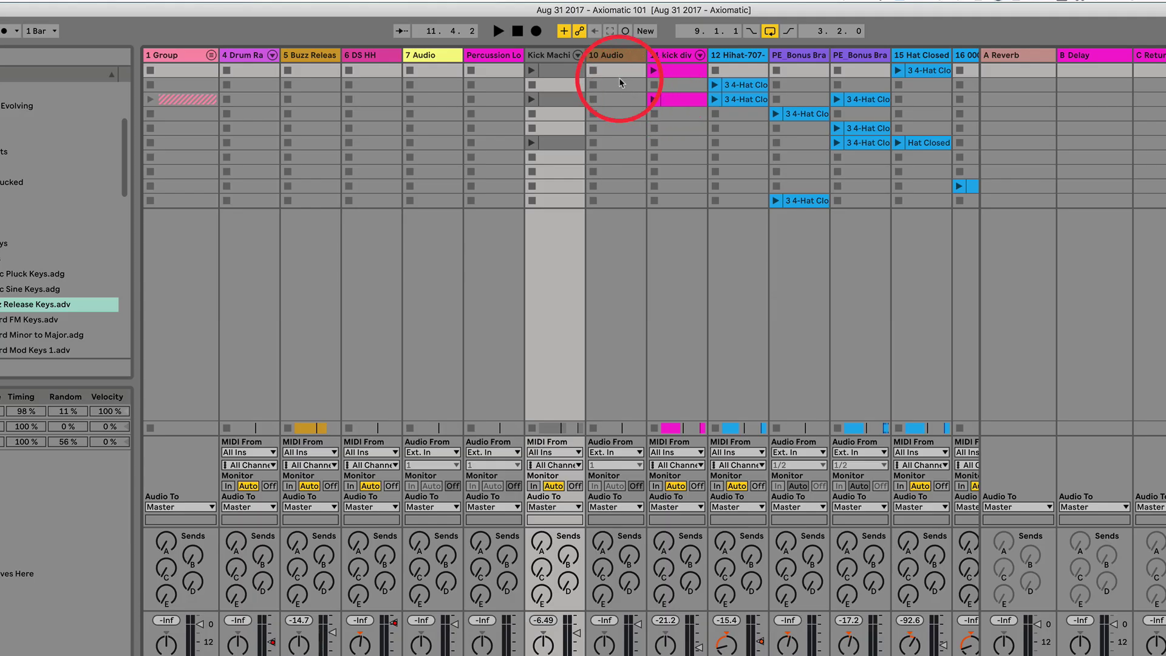
pyautogui.click(547, 62)
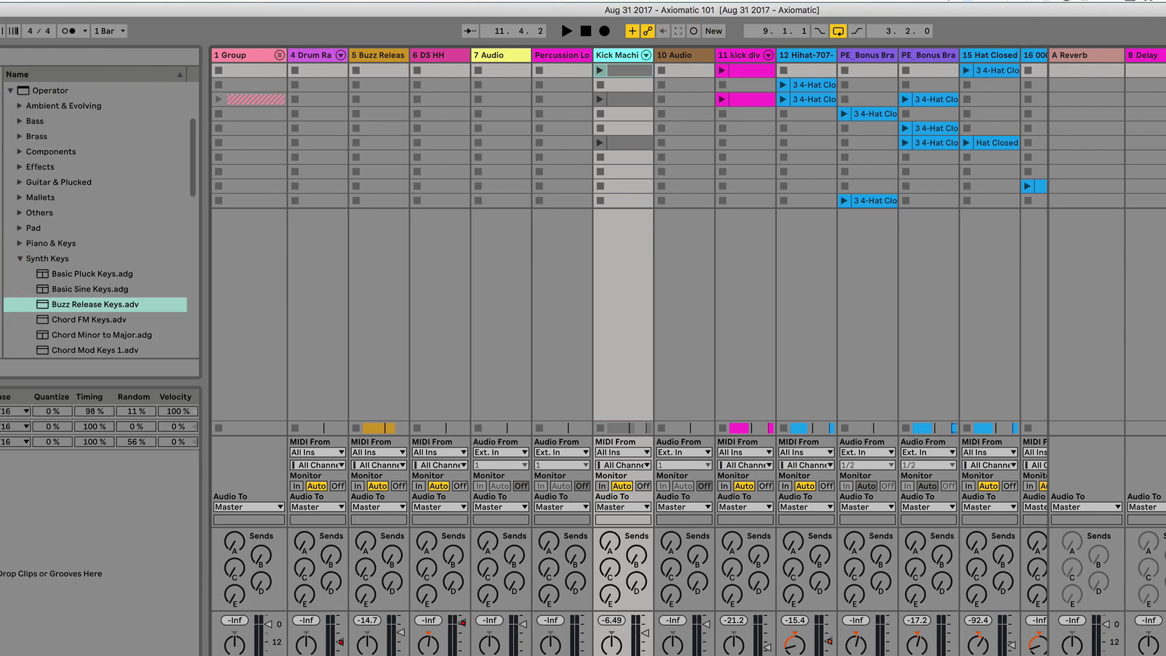
pyautogui.click(0, 271)
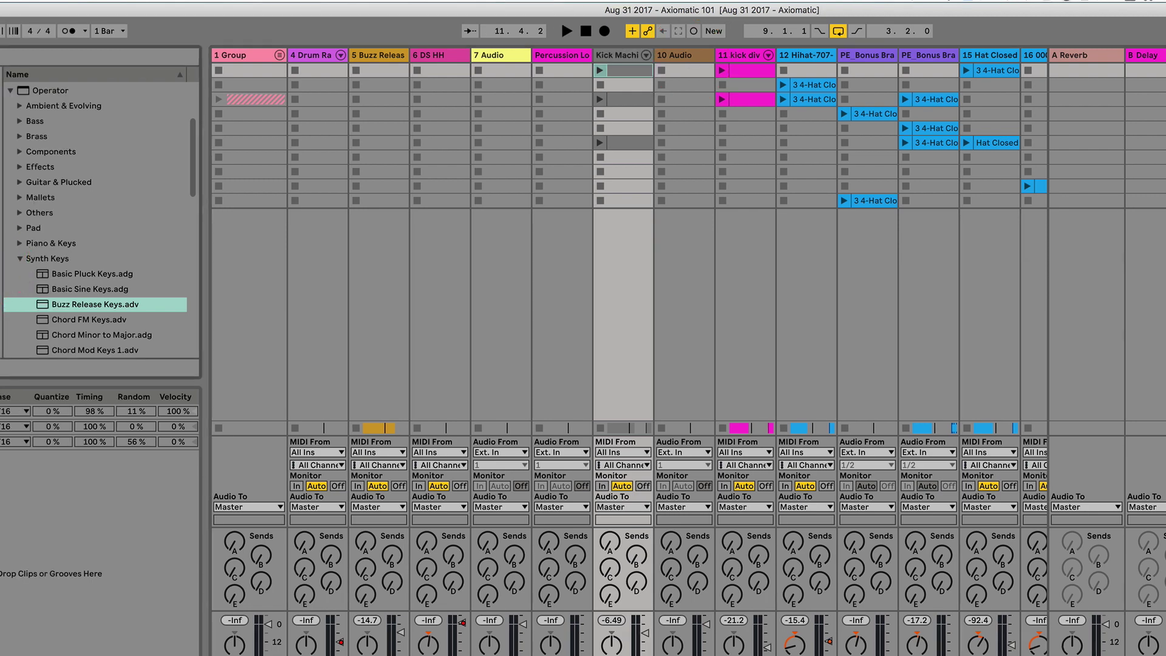
pyautogui.click(24, 243)
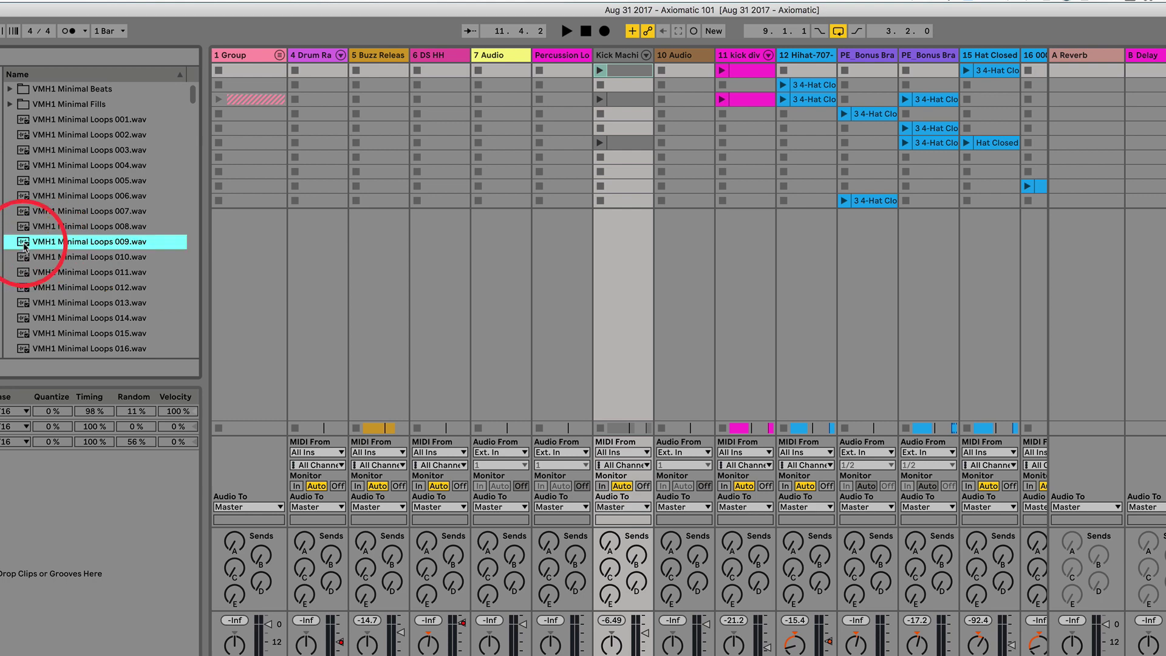
pyautogui.moveTo(24, 244); pyautogui.dragTo(683, 73)
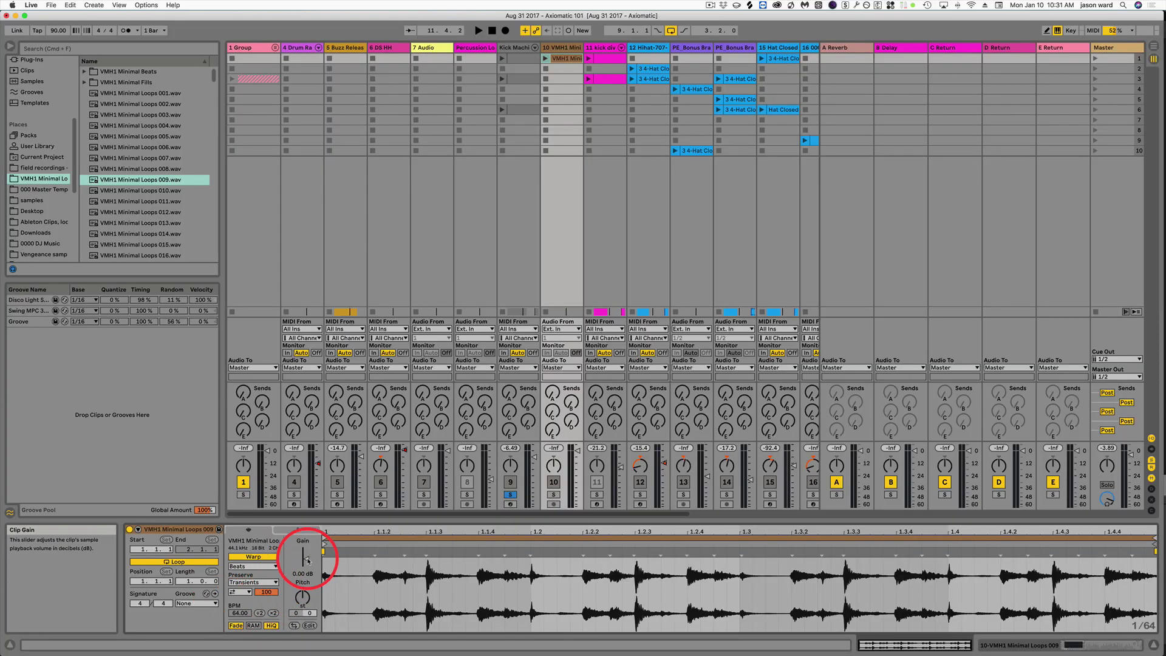
pyautogui.moveTo(307, 559); pyautogui.dragTo(306, 576)
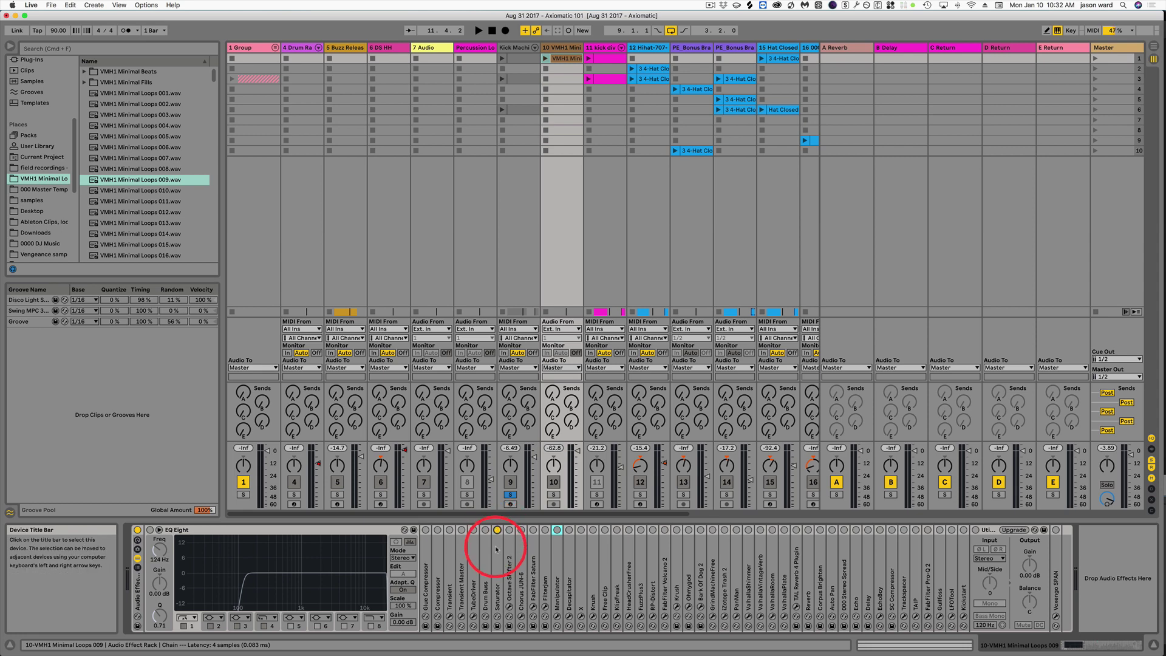
# Unfold Saturator, Drum Buss and Delay on the VMH1 loop track, with Drum Buss switched on and its Dry/Wet set to 0%.
pyautogui.doubleClick(496, 550)
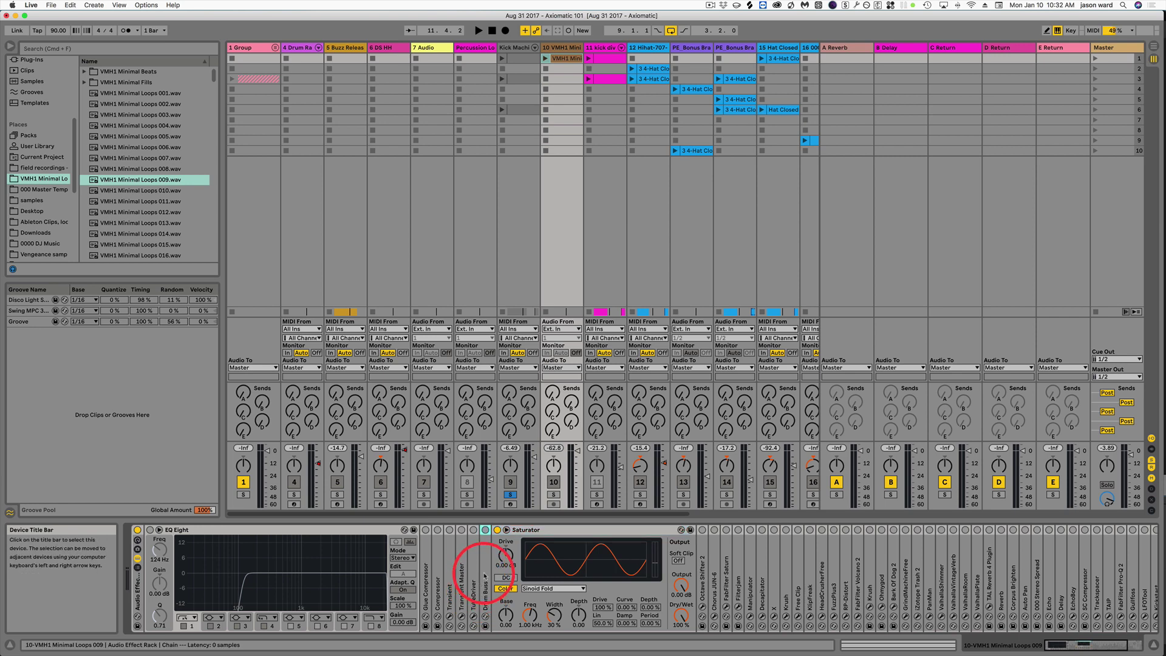
pyautogui.doubleClick(485, 540)
pyautogui.click(485, 530)
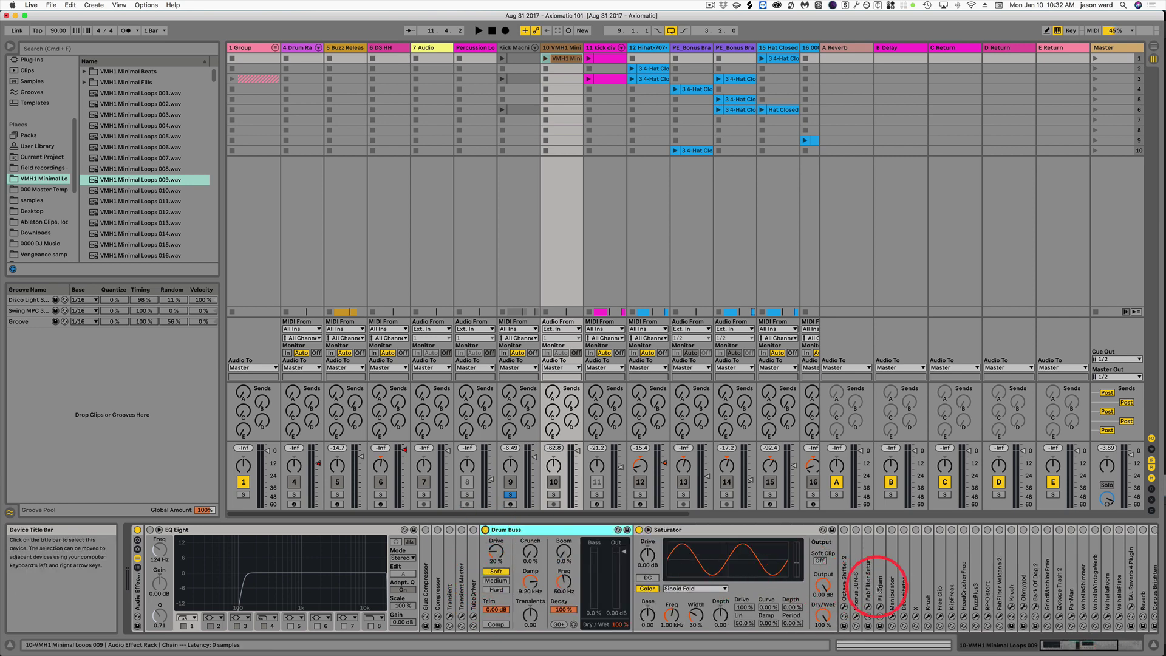
pyautogui.hscroll(5, 899, 588)
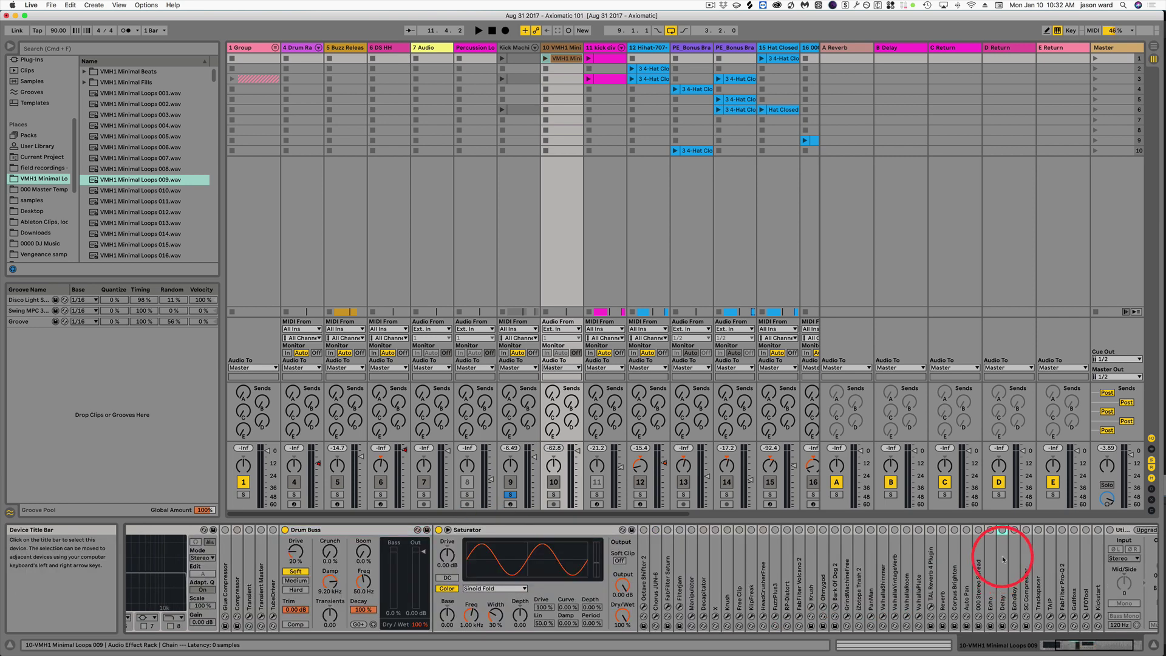
pyautogui.doubleClick(1003, 559)
pyautogui.hscroll(5, 1037, 581)
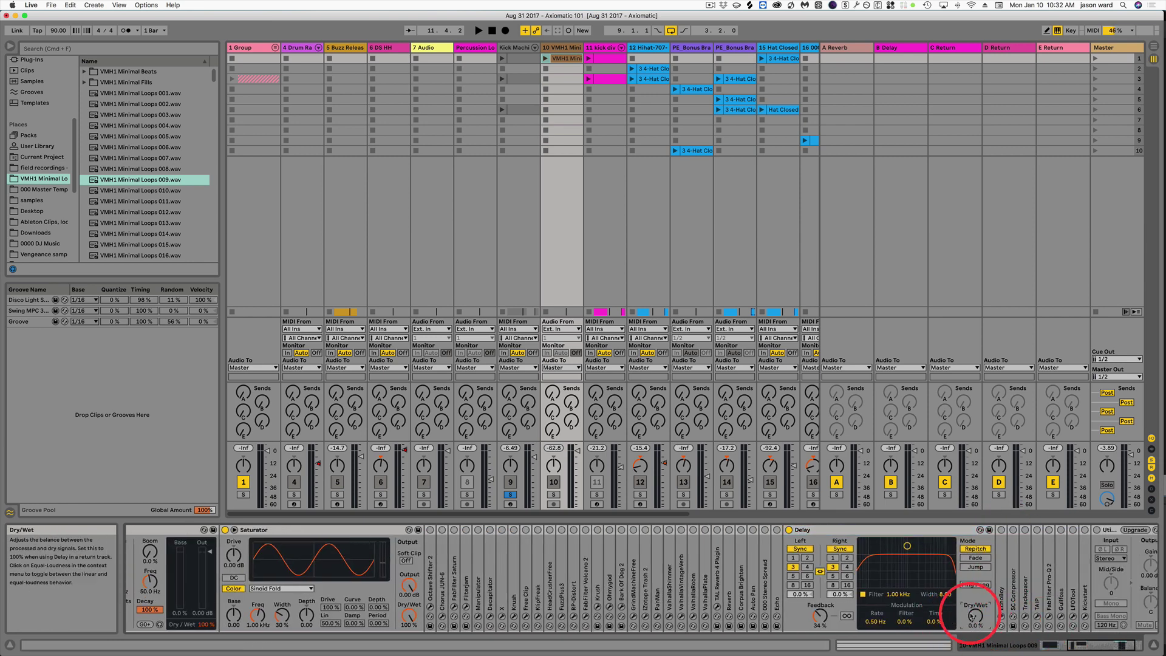
pyautogui.hscroll(-10, 783, 599)
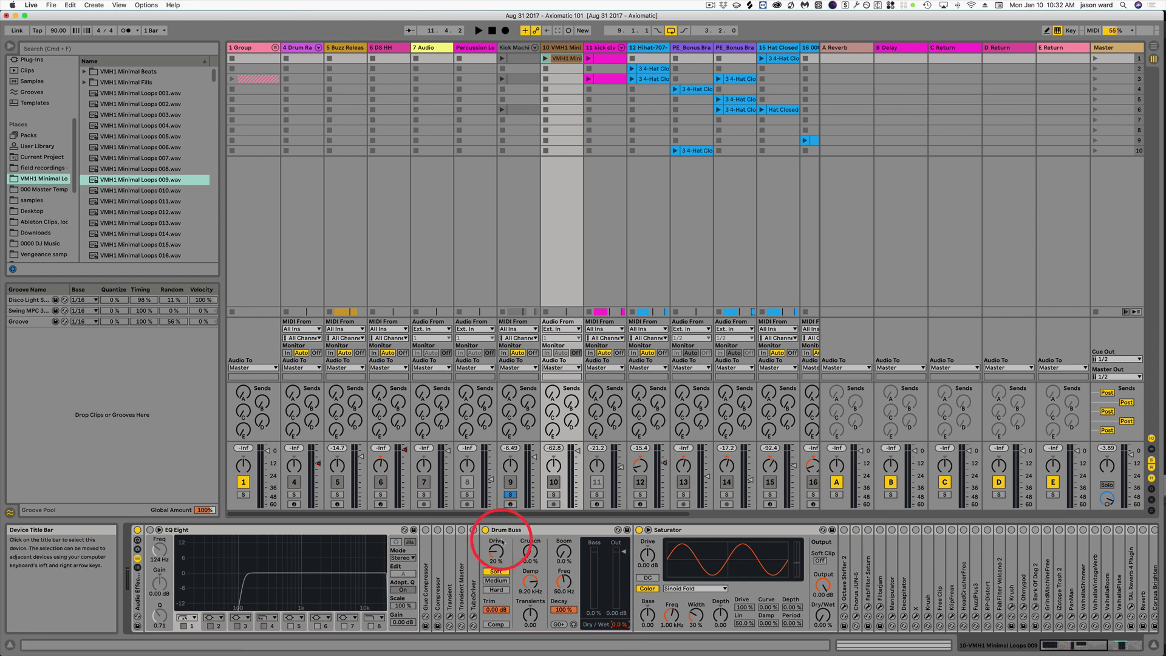
# Draw a Drum Buss Dry/Wet envelope in the VMH1 loop clip, rising to about 87% near 1.2.3 and dropping after 1.3.
pyautogui.doubleClick(560, 59)
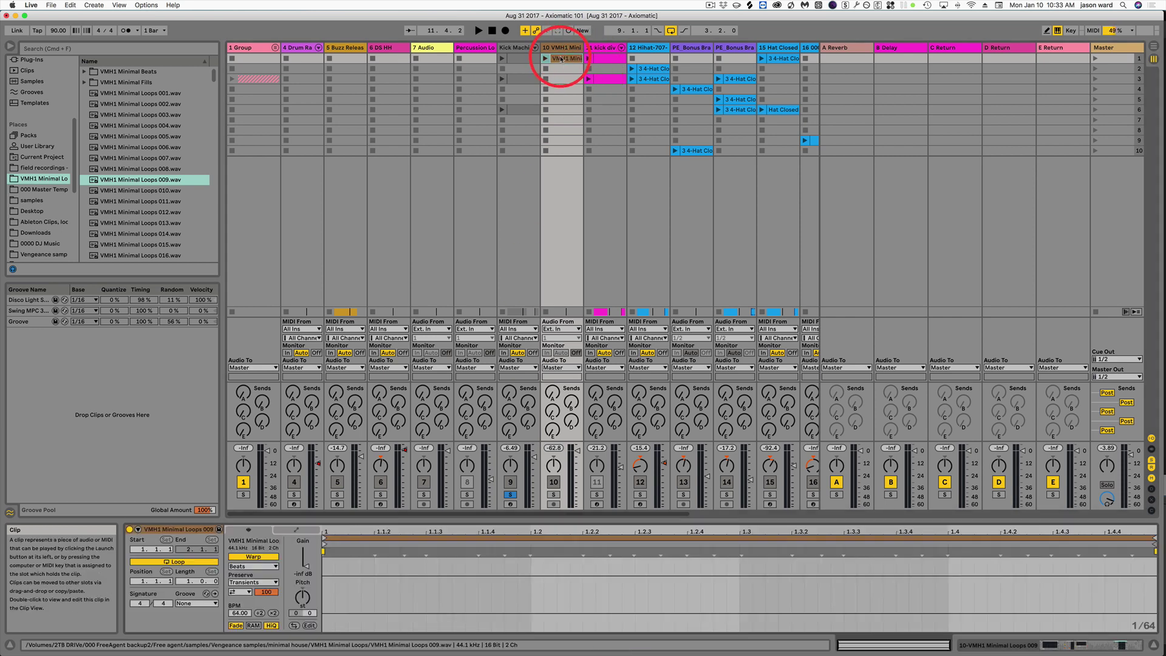
pyautogui.click(300, 531)
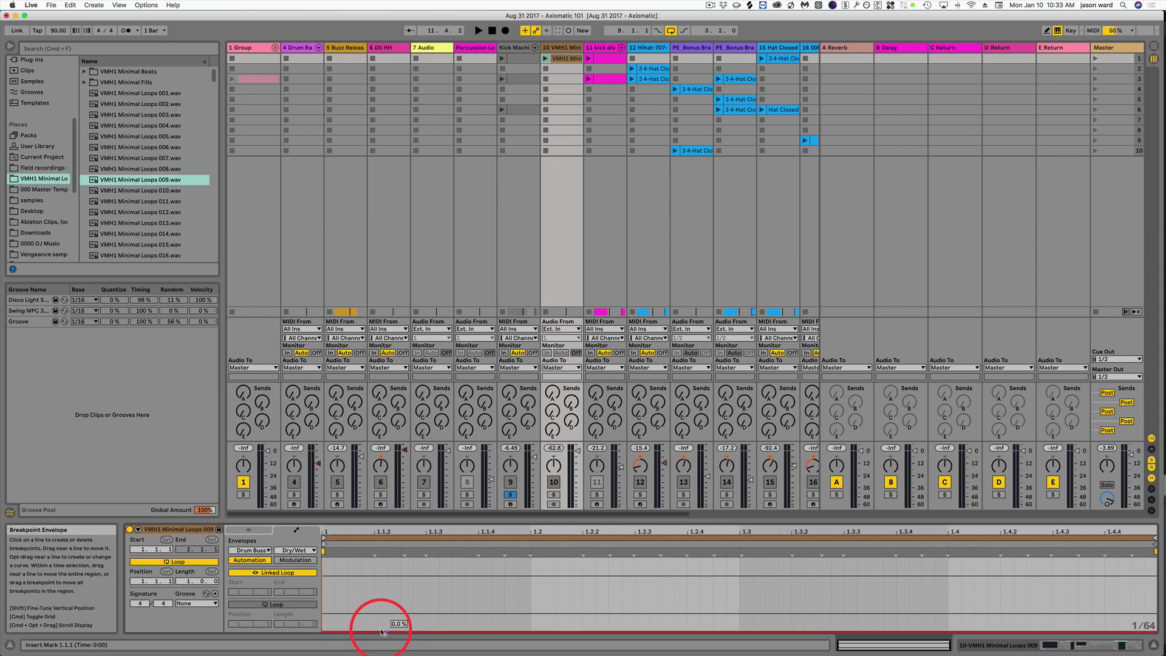
pyautogui.moveTo(406, 631); pyautogui.dragTo(634, 562)
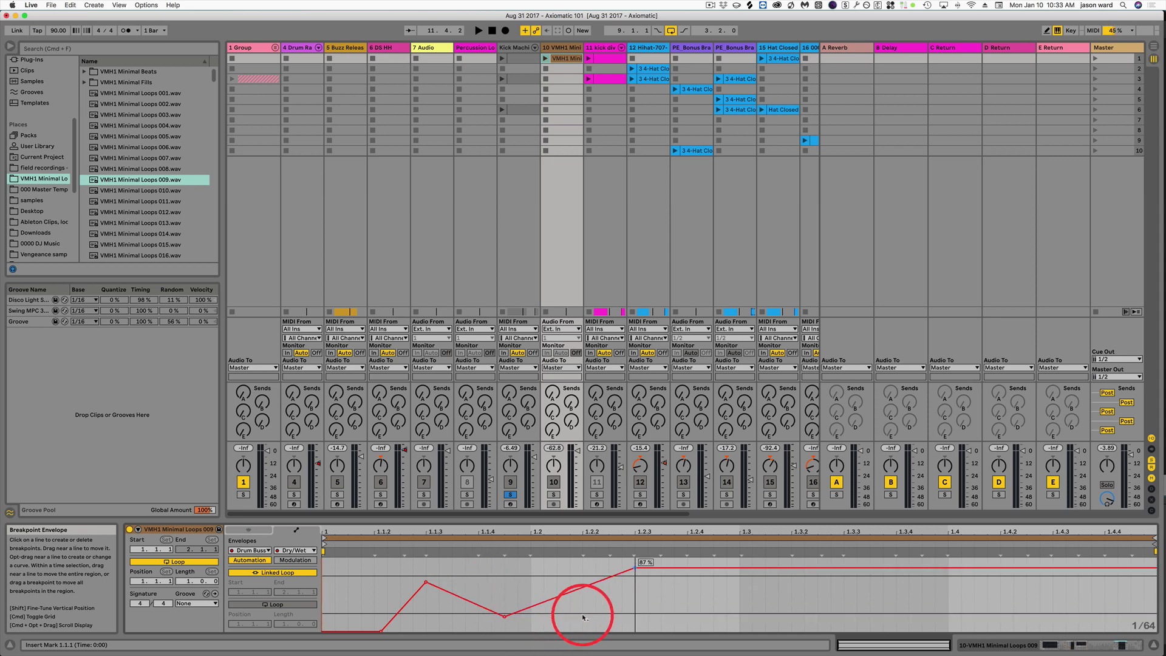
pyautogui.moveTo(781, 563); pyautogui.dragTo(799, 598)
pyautogui.moveTo(799, 598); pyautogui.dragTo(801, 608)
# Draw a Drum Buss Drive envelope in the VMH1 loop clip, dipping around 1.2 and rising to about 77% after 1.2.3.
pyautogui.doubleClick(561, 50)
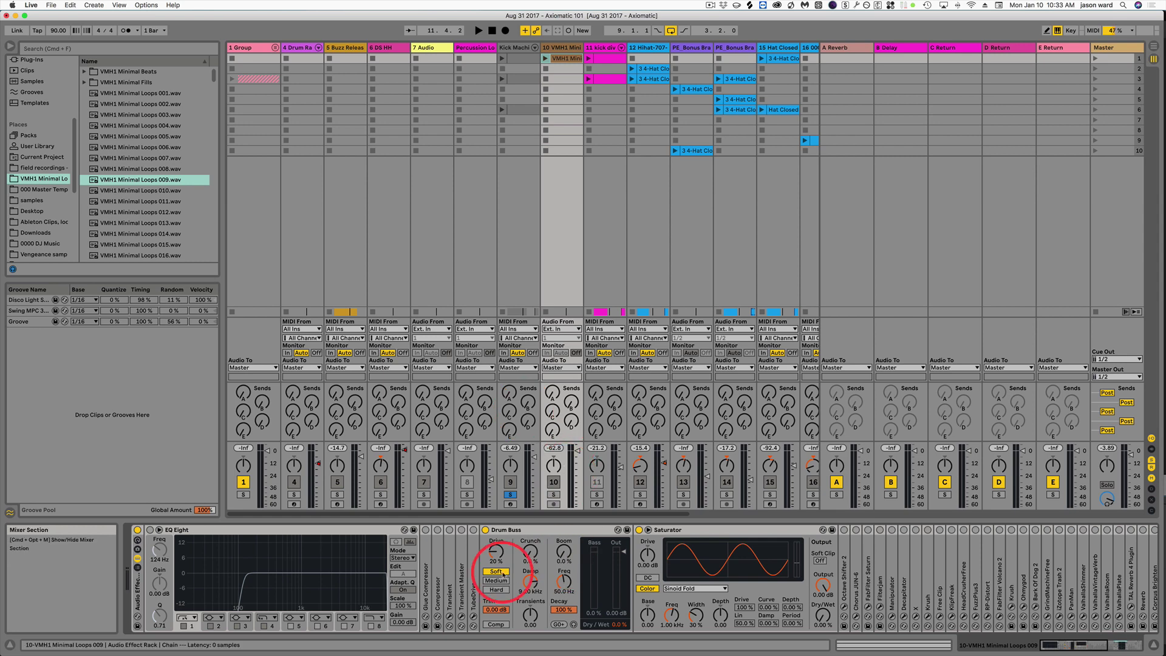
pyautogui.click(558, 59)
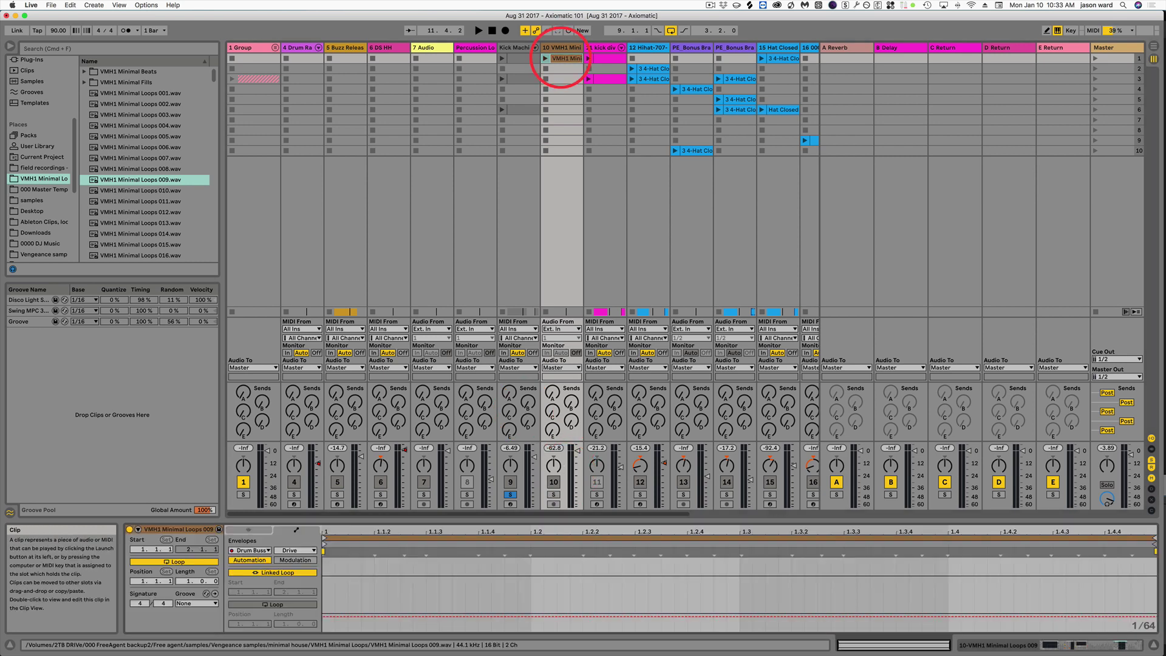
pyautogui.click(361, 617)
pyautogui.moveTo(417, 617); pyautogui.dragTo(674, 575)
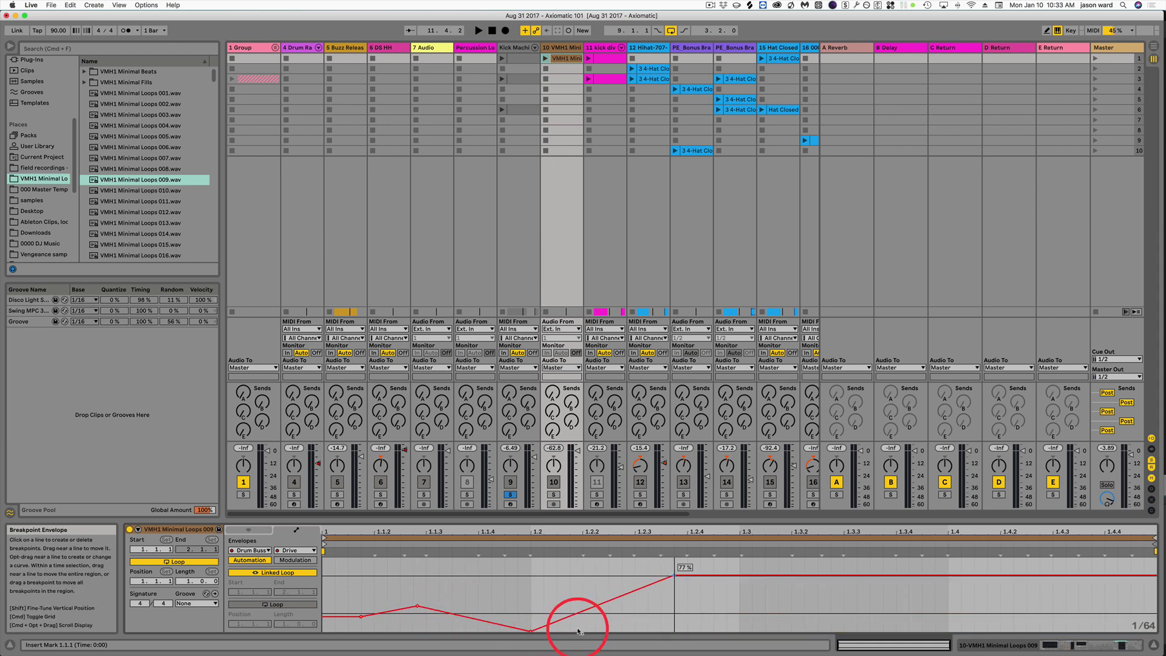
# Draw a Delay Dry/Wet envelope in the VMH1 loop clip, rising from 0% to a peak between 1.3.3 and 1.3.4, and falling by the end.
pyautogui.hscroll(10, 913, 567)
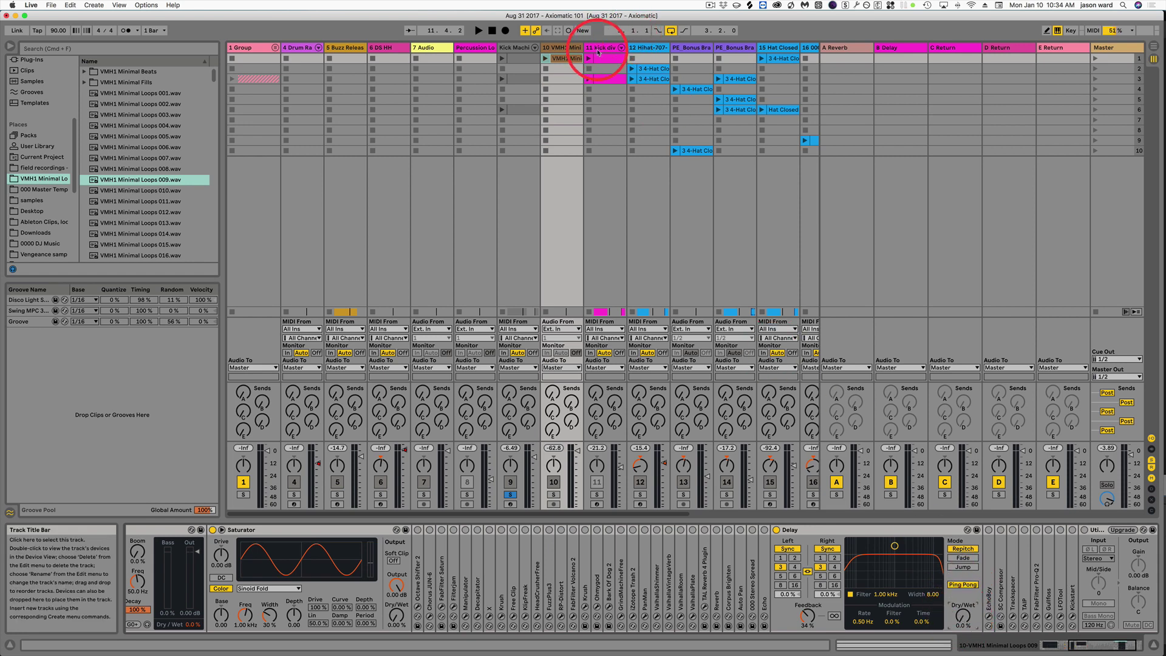
pyautogui.click(562, 59)
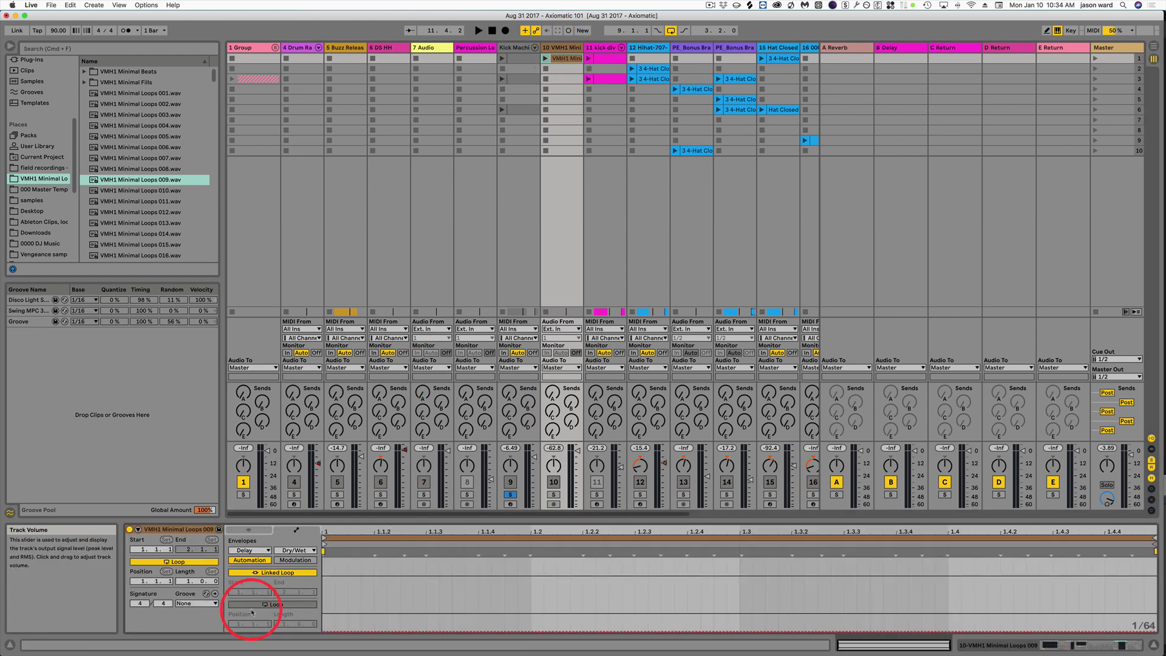
pyautogui.click(337, 630)
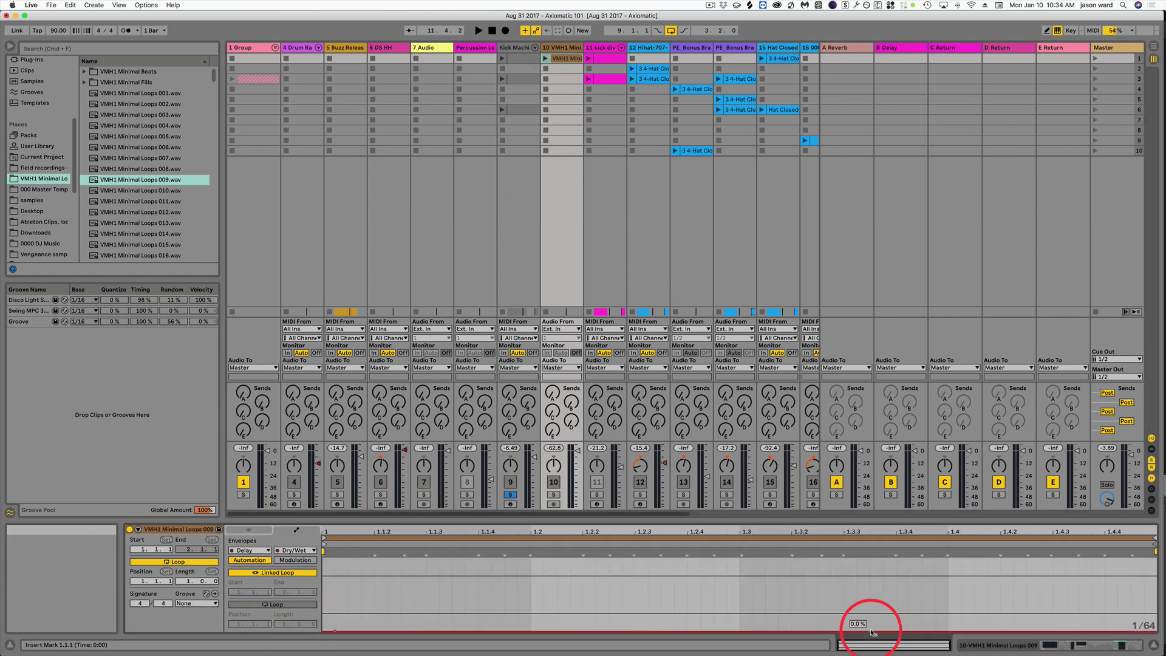
pyautogui.moveTo(871, 630); pyautogui.dragTo(871, 632)
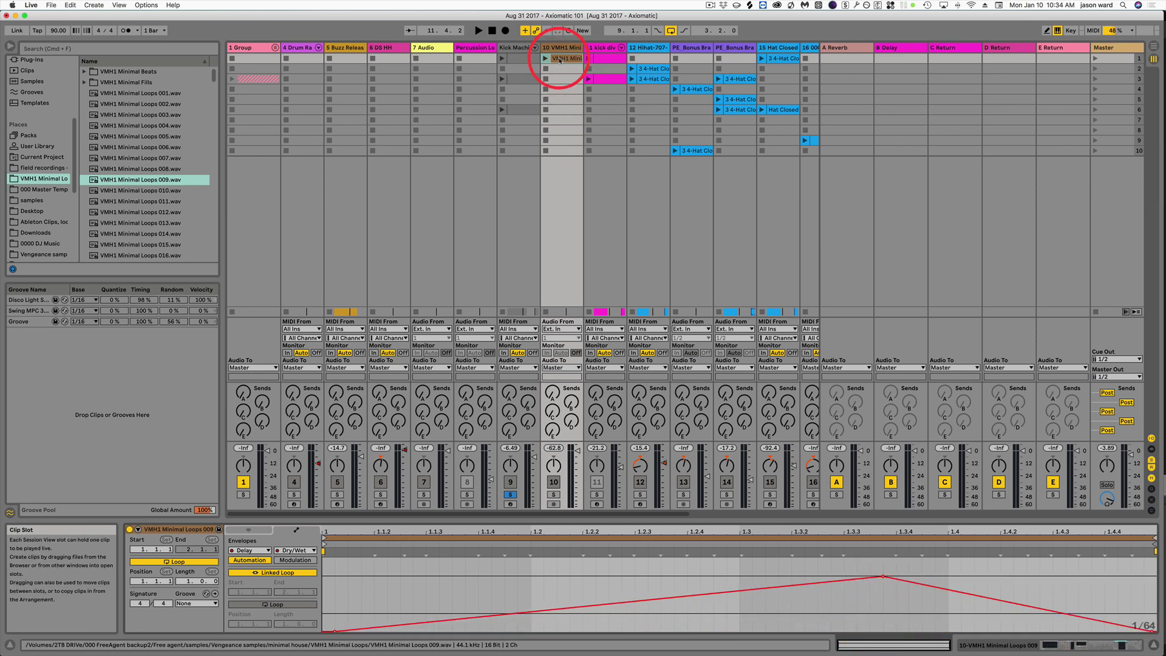
# Route the Kick Machine track's audio output to the 10-VMH1 Minimal Loops 009 track.
pyautogui.click(516, 49)
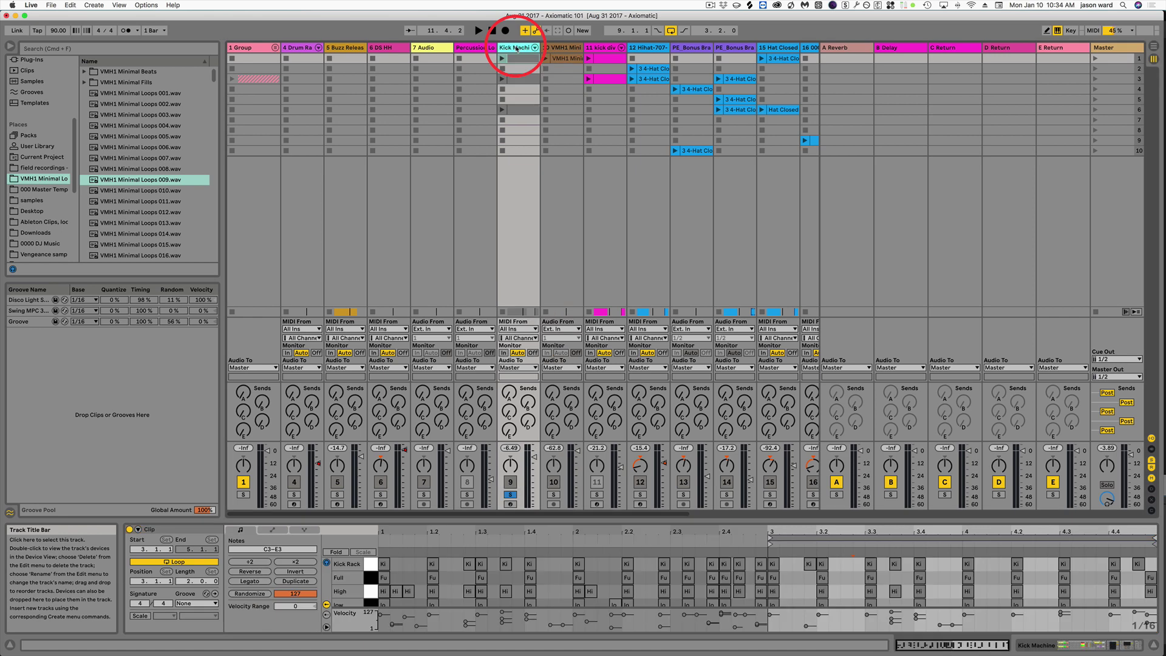
pyautogui.click(526, 368)
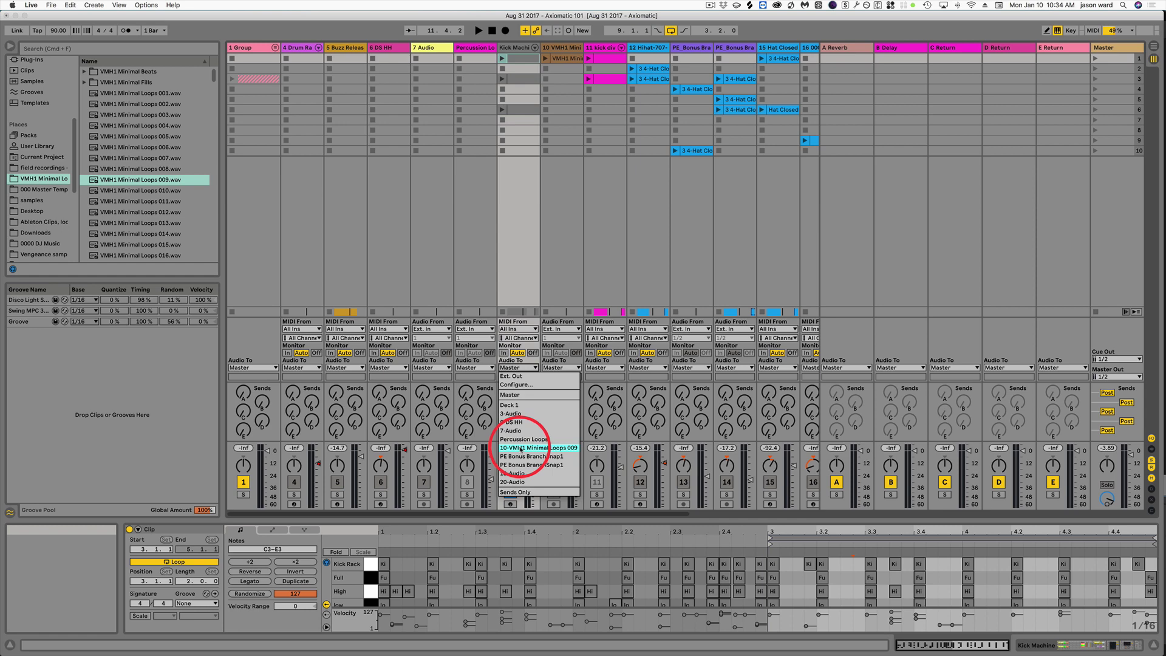
pyautogui.click(520, 447)
# Rename track 10 as Dummy Clip, solo it alongside the kick track and set its monitoring to In.
pyautogui.click(564, 48)
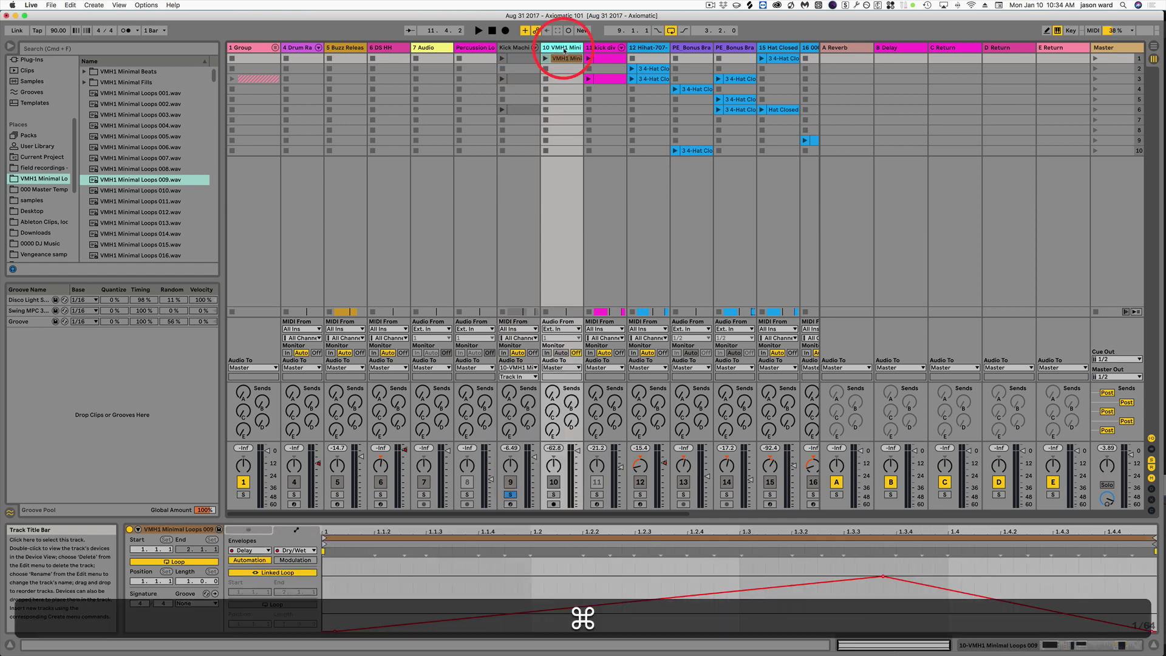
pyautogui.press('super+r')
pyautogui.keyDown('super'); pyautogui.click(554, 494); pyautogui.keyUp('super')
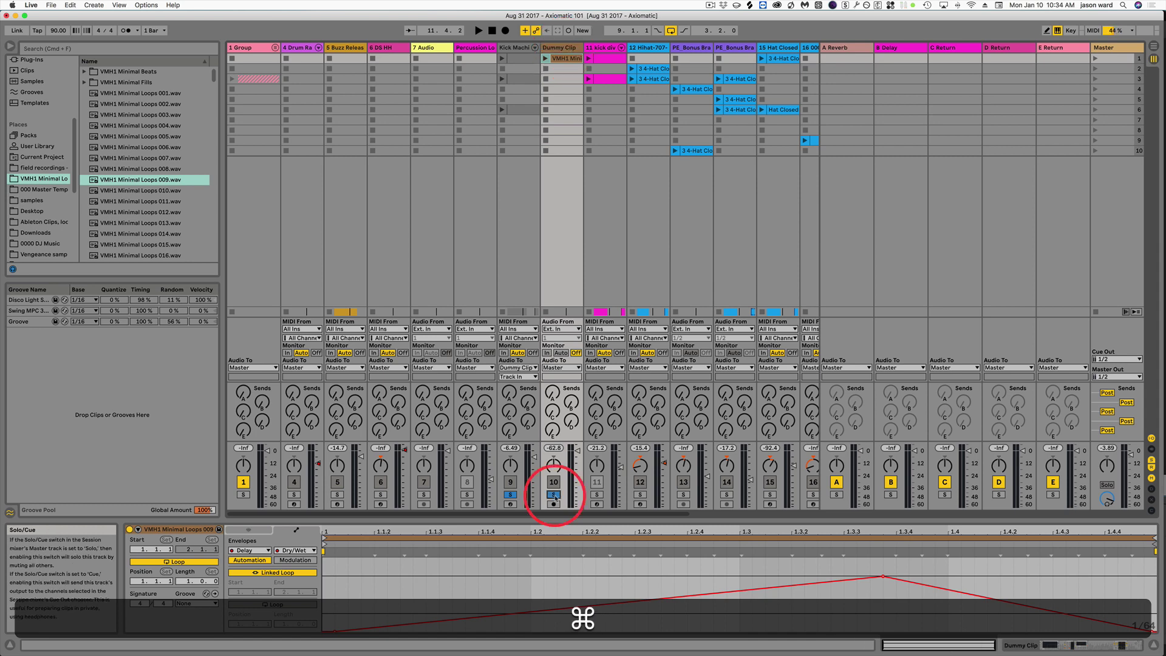
pyautogui.click(547, 353)
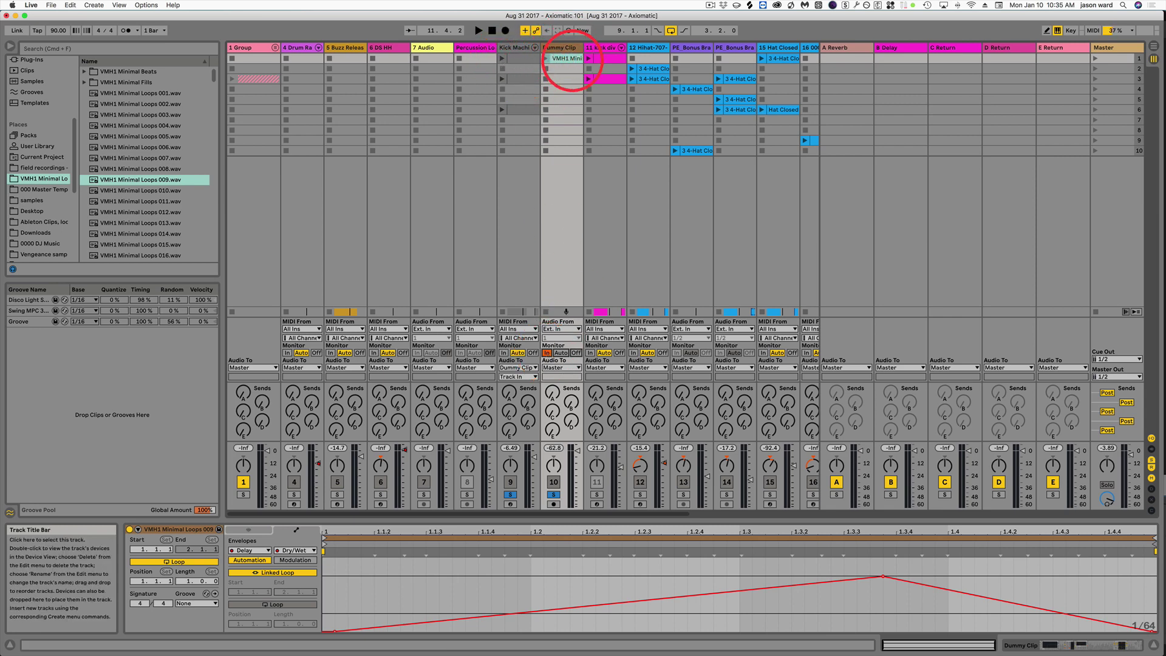
# Launch the first Kick Machine clip and the VMH1 loop on the Dummy Clip track to audition the effect automation.
pyautogui.click(501, 61)
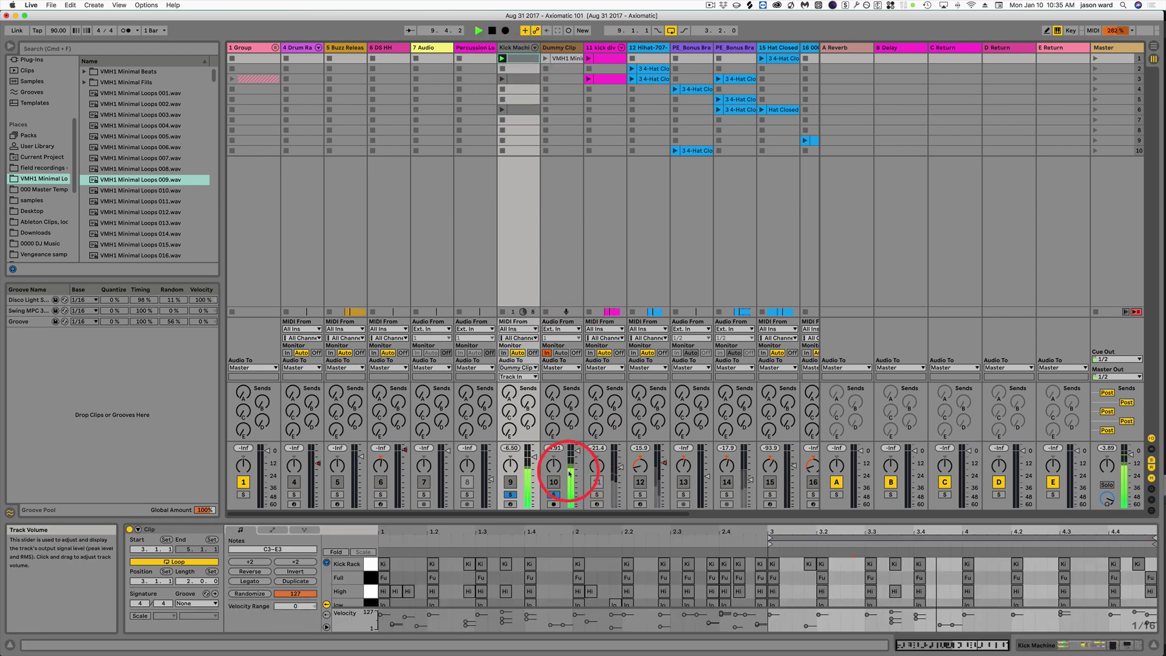
pyautogui.click(553, 61)
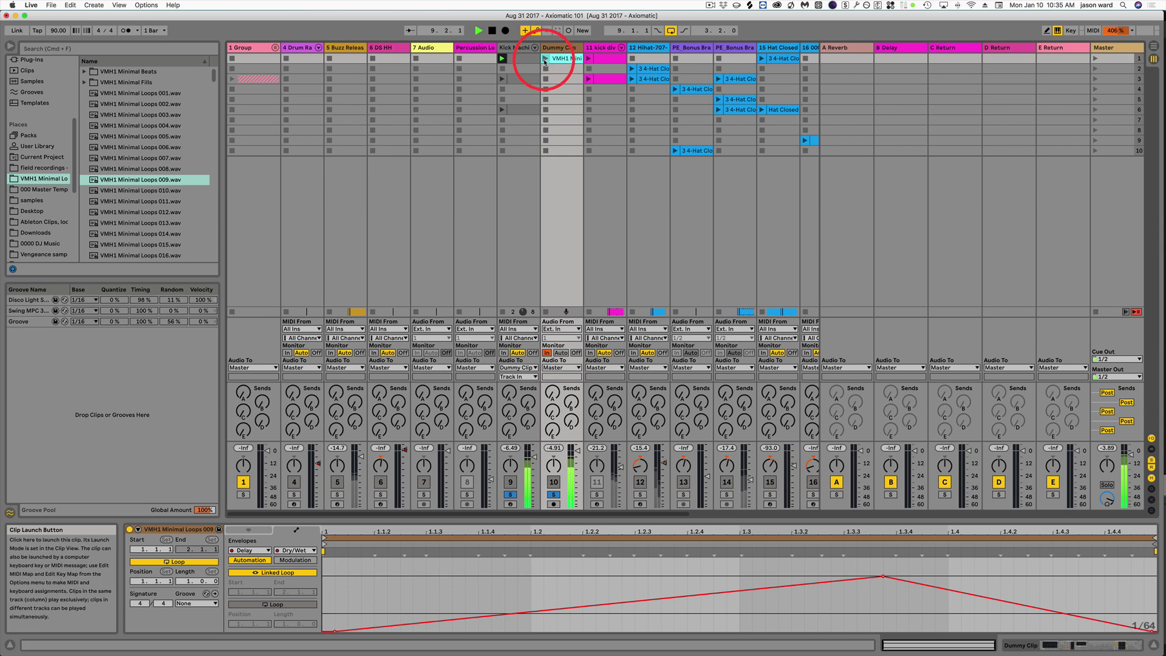
pyautogui.click(546, 59)
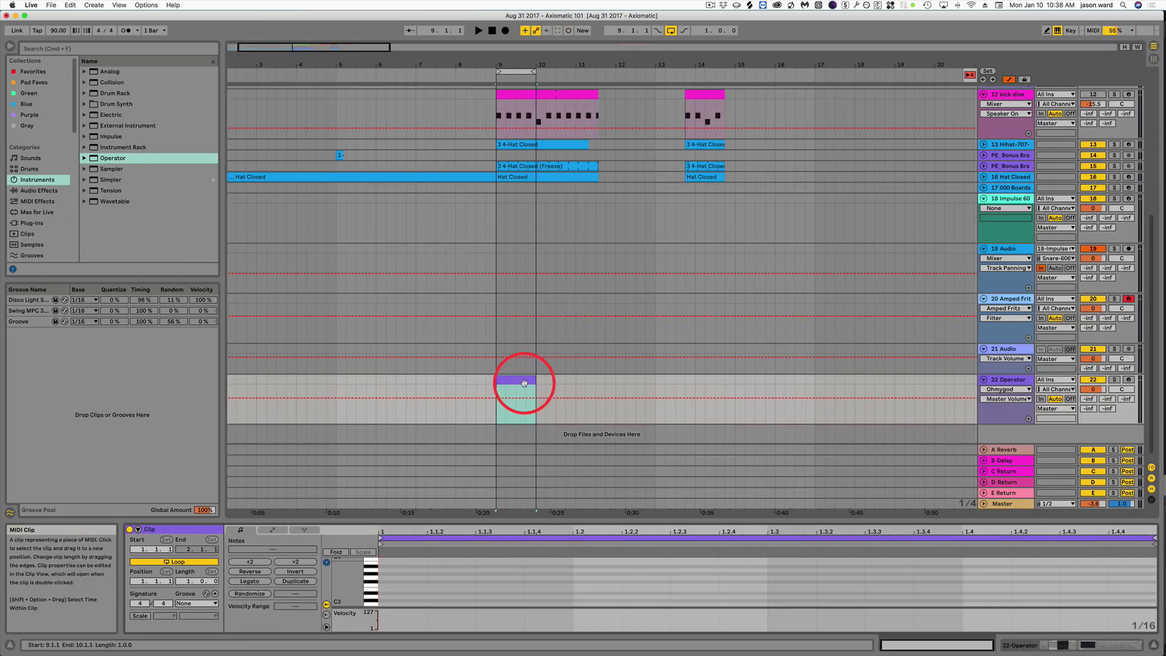
# Add sixteenth-length C#3 notes on all four beats of the one-bar MIDI clip on the 22 Operator track.
pyautogui.click(1008, 383)
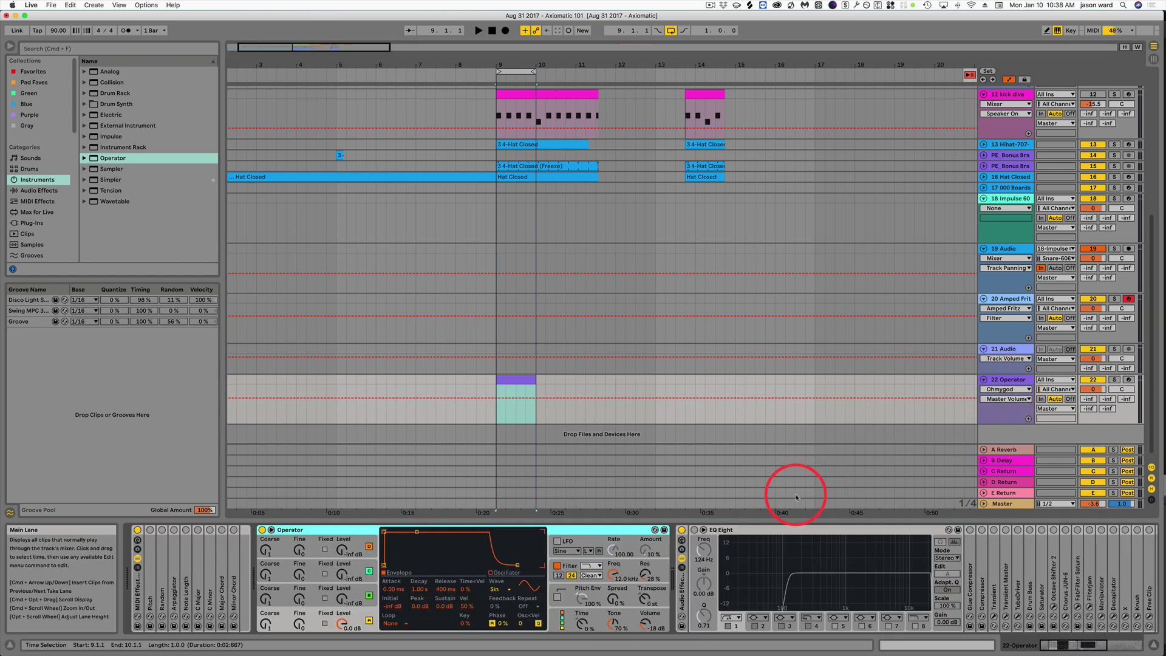
pyautogui.doubleClick(515, 383)
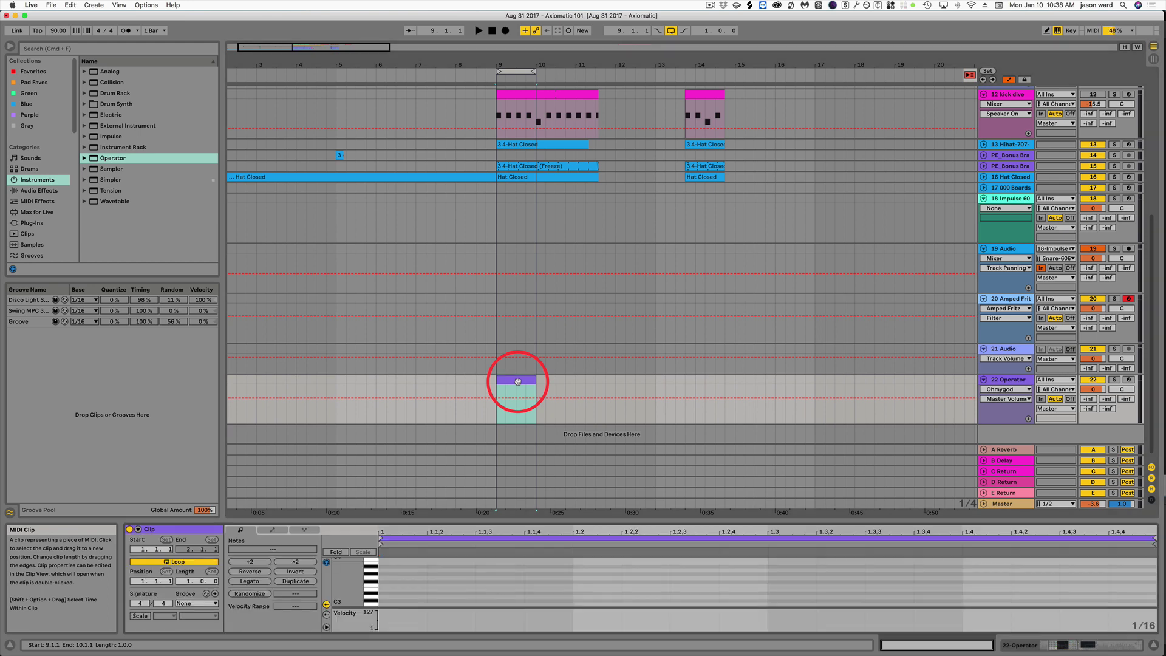
pyautogui.doubleClick(395, 603)
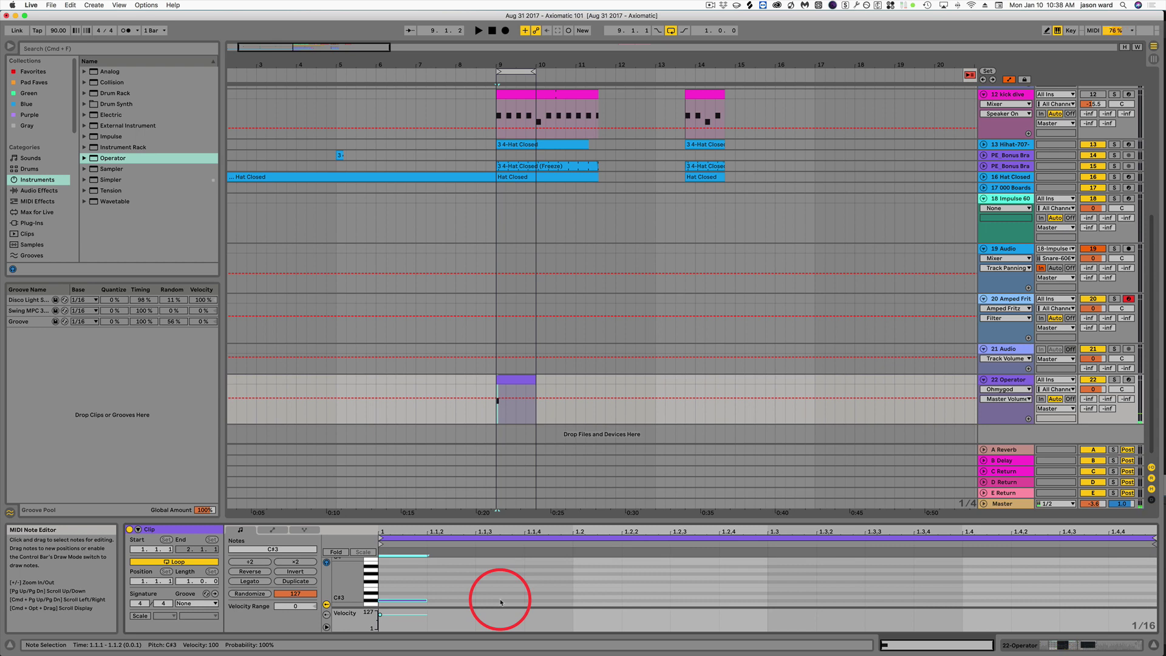
pyautogui.doubleClick(586, 601)
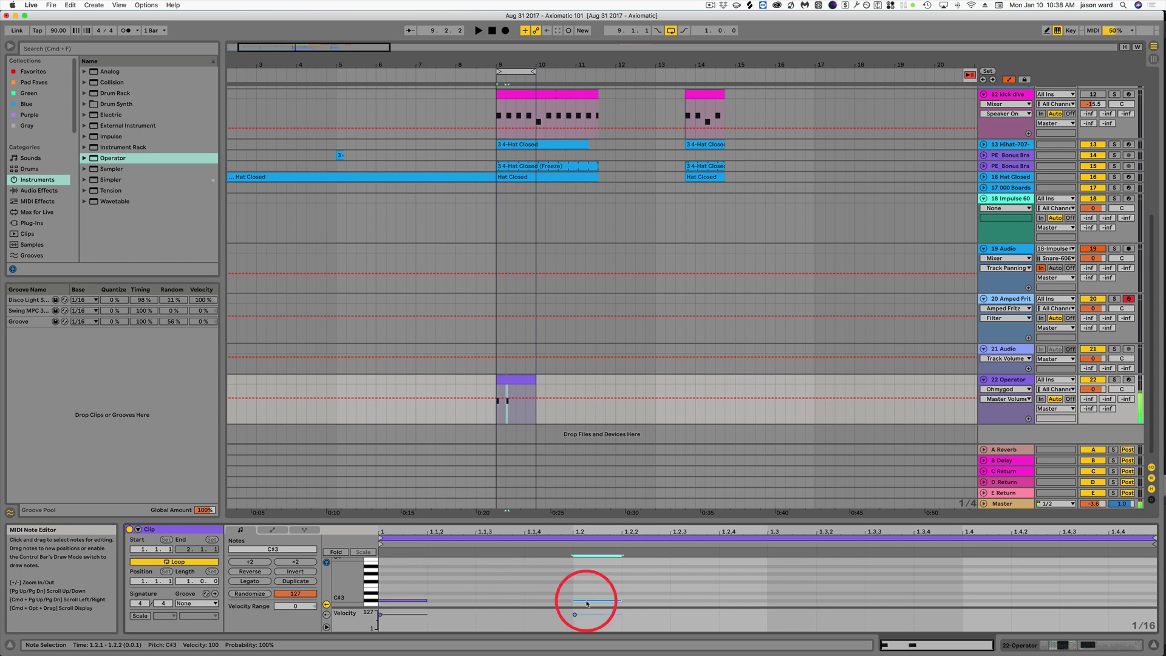
pyautogui.doubleClick(795, 601)
pyautogui.doubleClick(967, 601)
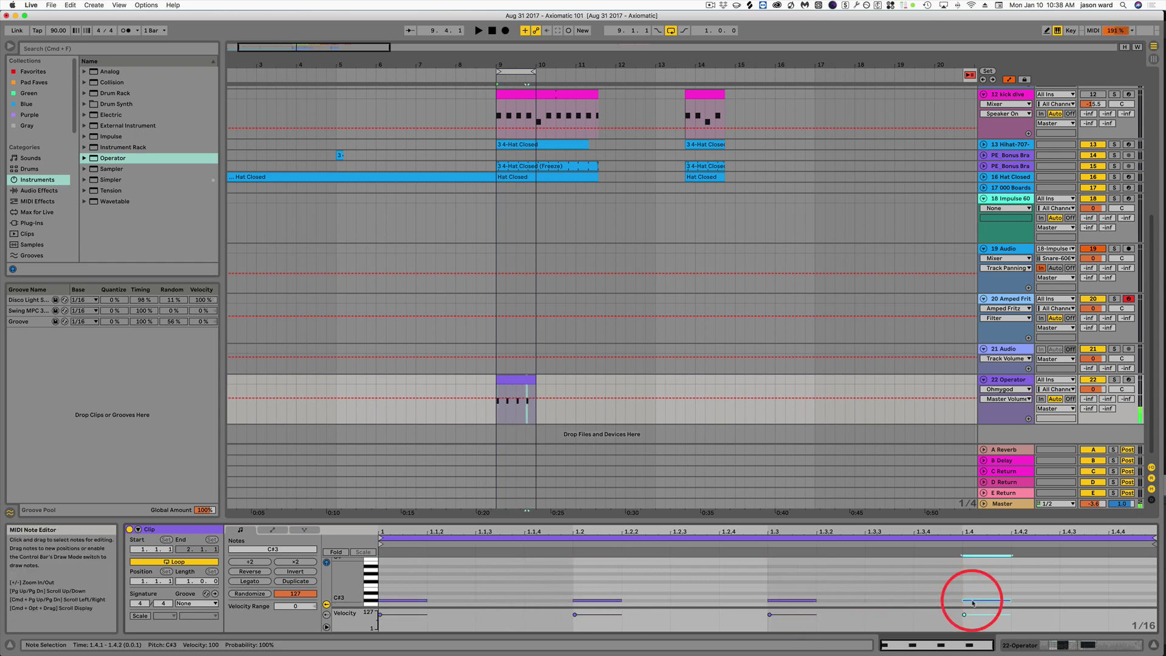
# Select the looped bar at 9, solo the 22 Operator track and show its devices.
pyautogui.click(513, 71)
pyautogui.click(1114, 379)
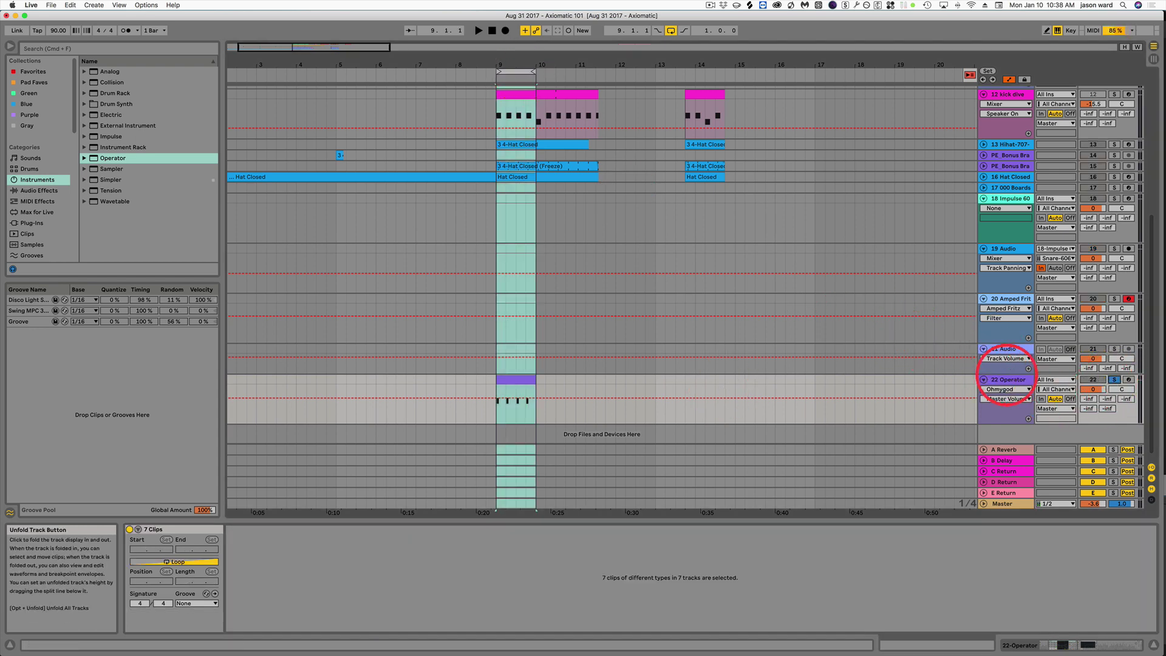
pyautogui.doubleClick(1008, 383)
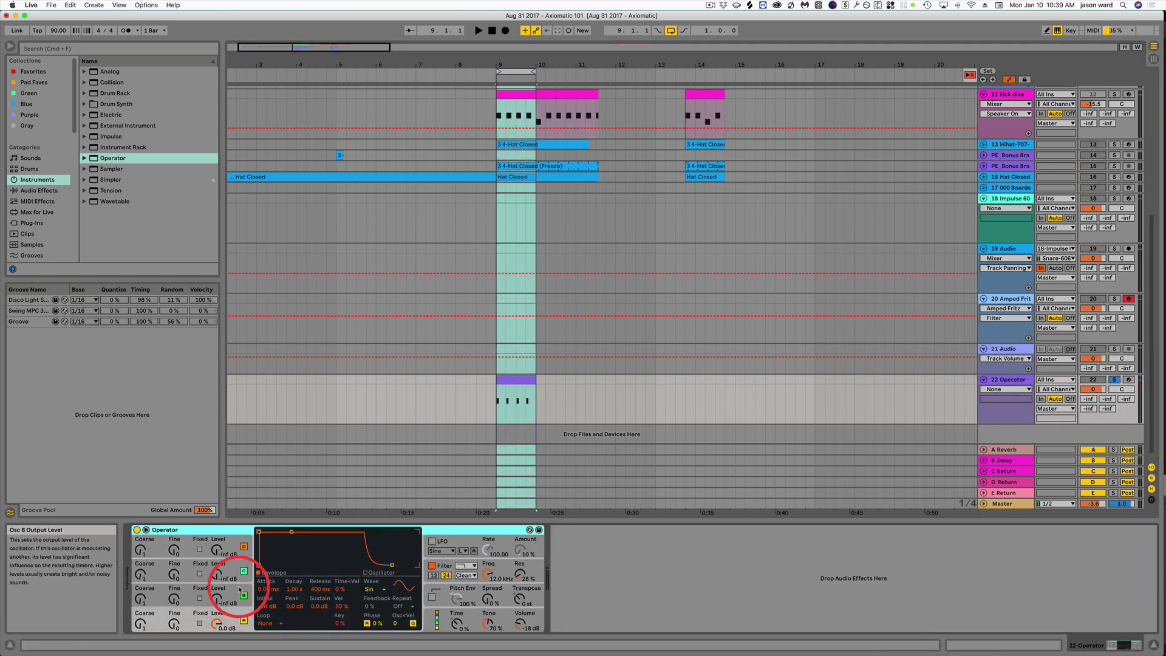
# Switch off oscillators B, C and D in Operator so only oscillator A remains.
pyautogui.click(234, 621)
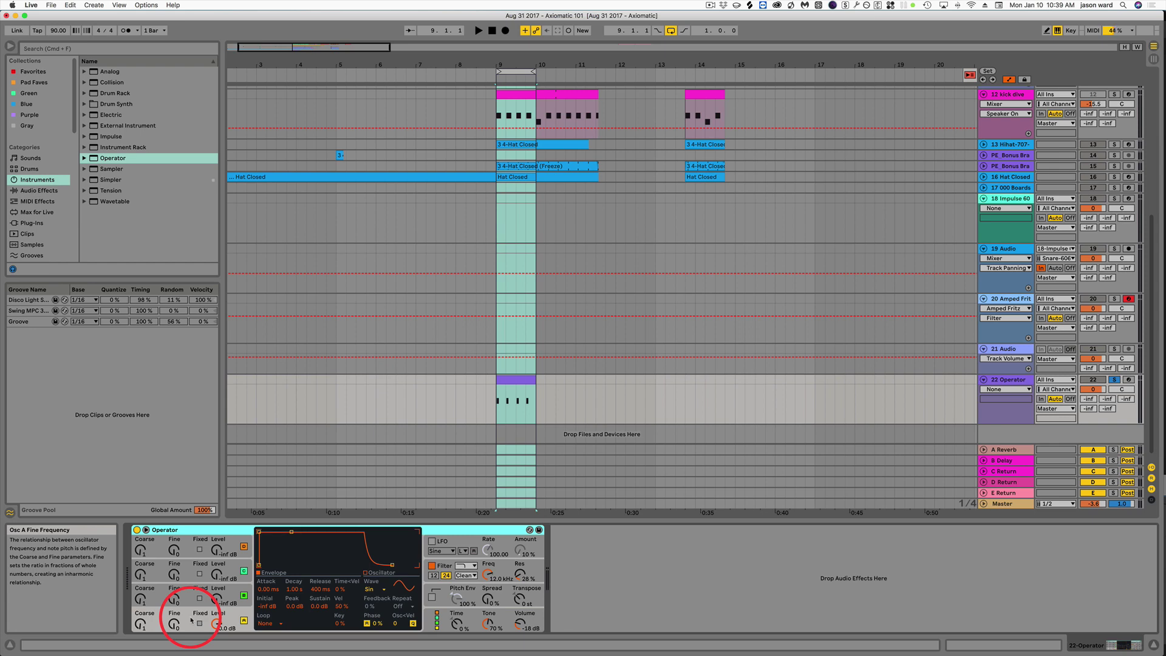
pyautogui.click(242, 595)
pyautogui.click(242, 570)
pyautogui.click(242, 547)
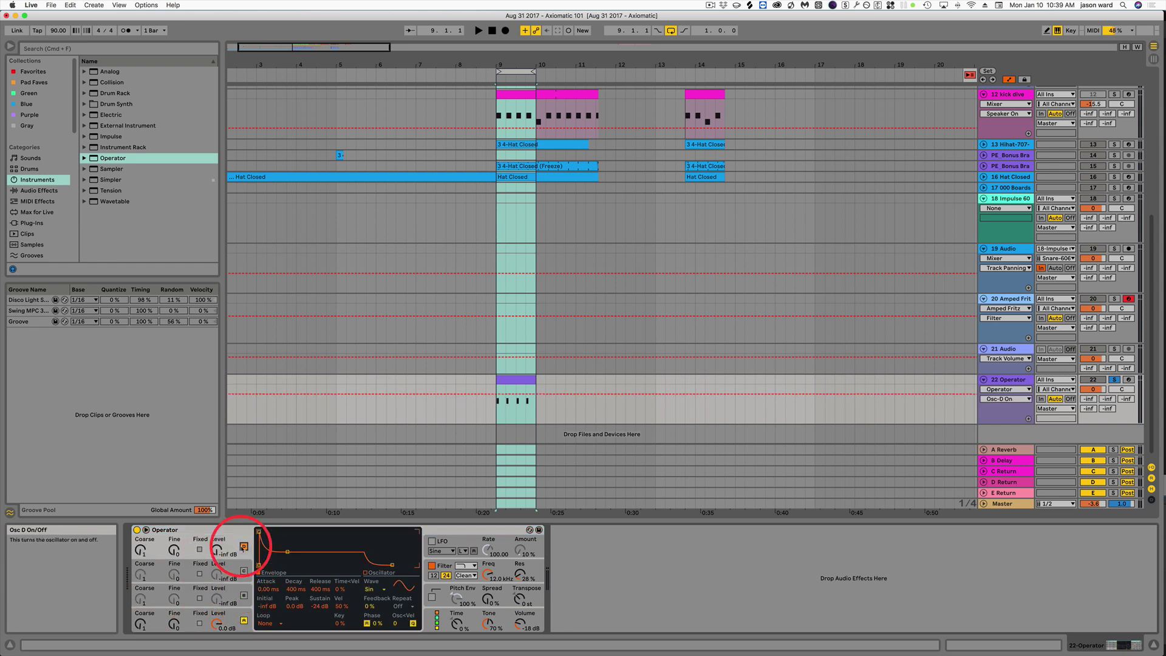
pyautogui.click(243, 547)
# Shape oscillator A's envelope to a 2.11 s decay and -inf dB sustain, and play the loop to hear it.
pyautogui.click(177, 609)
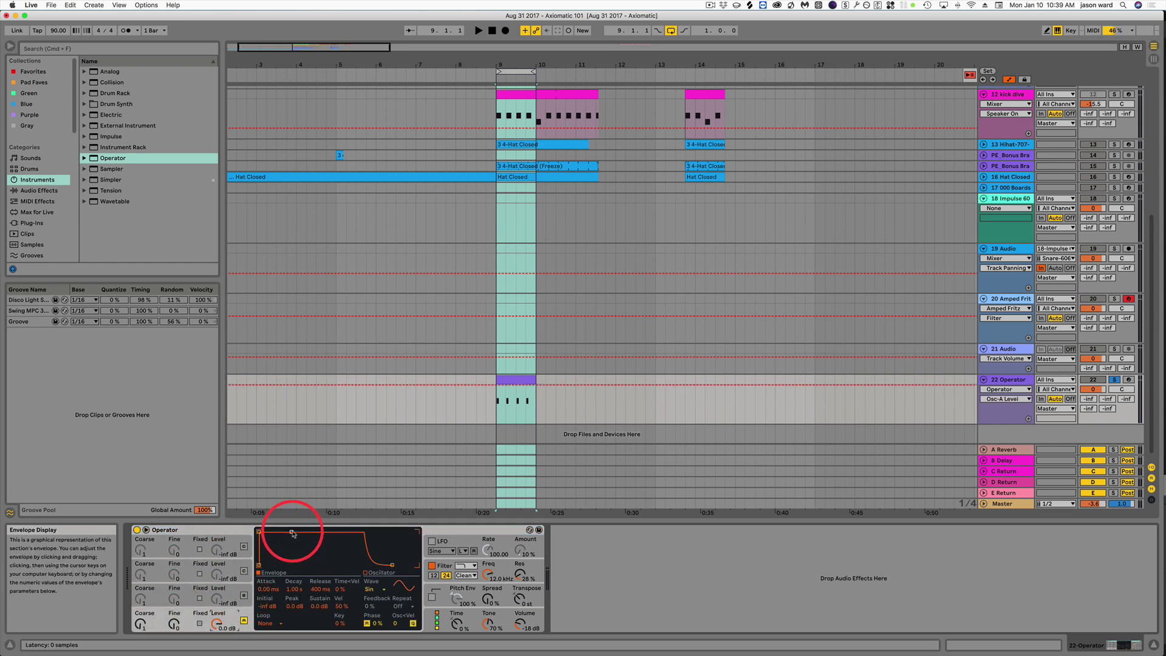
pyautogui.moveTo(290, 545); pyautogui.dragTo(298, 566)
pyautogui.click(258, 532)
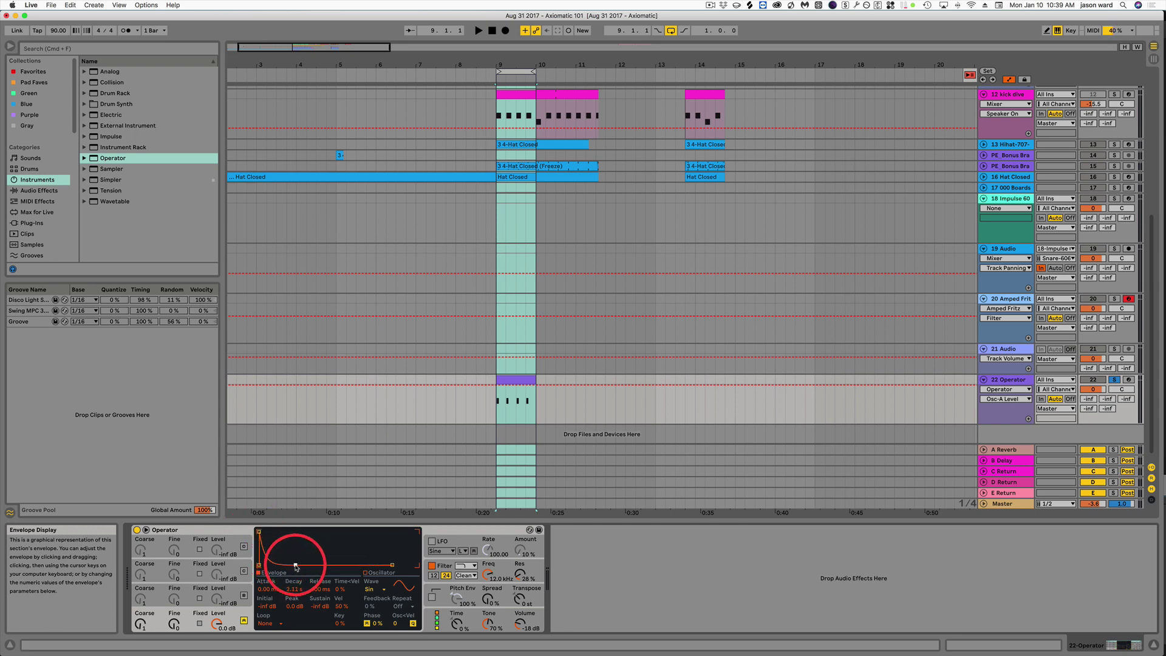
pyautogui.press('space')
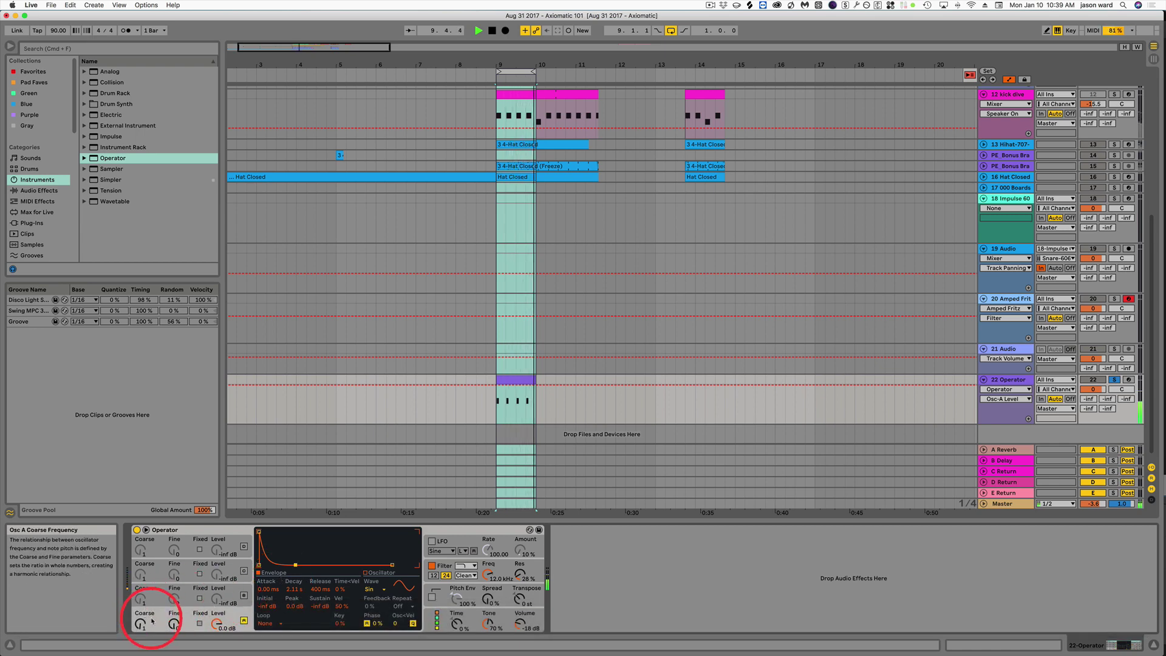
pyautogui.press('space')
# Set oscillator A to a fixed frequency of 70.2 Hz and shorten its envelope decay to about 687 ms while the loop plays.
pyautogui.click(199, 623)
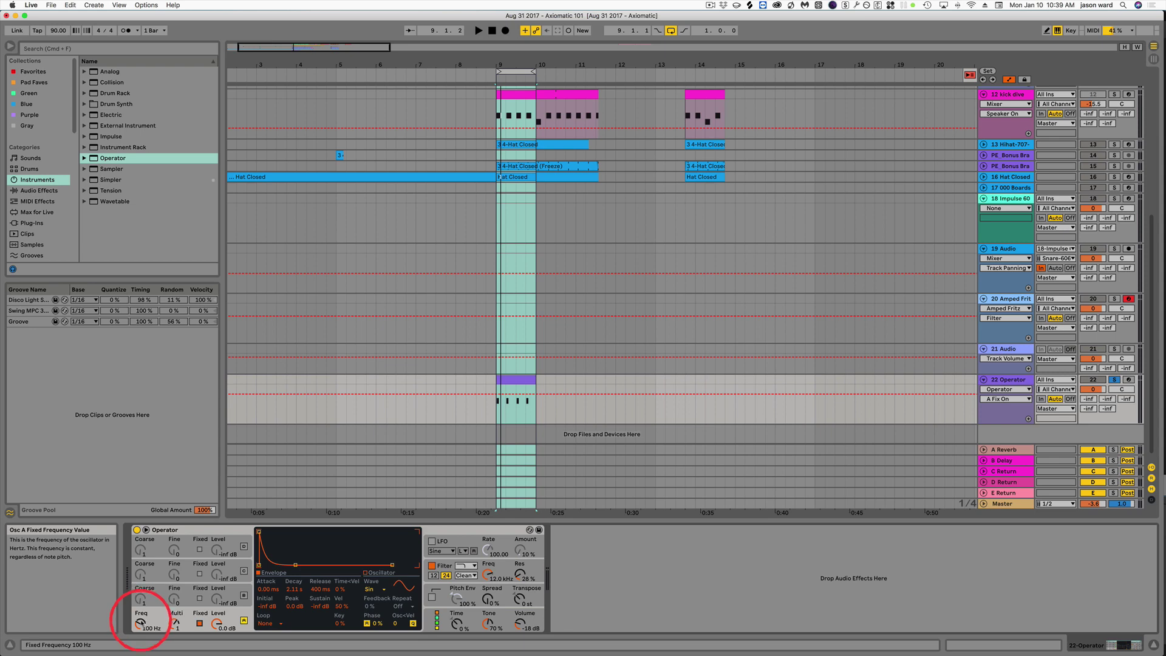
pyautogui.press('space')
pyautogui.moveTo(141, 624); pyautogui.dragTo(140, 627)
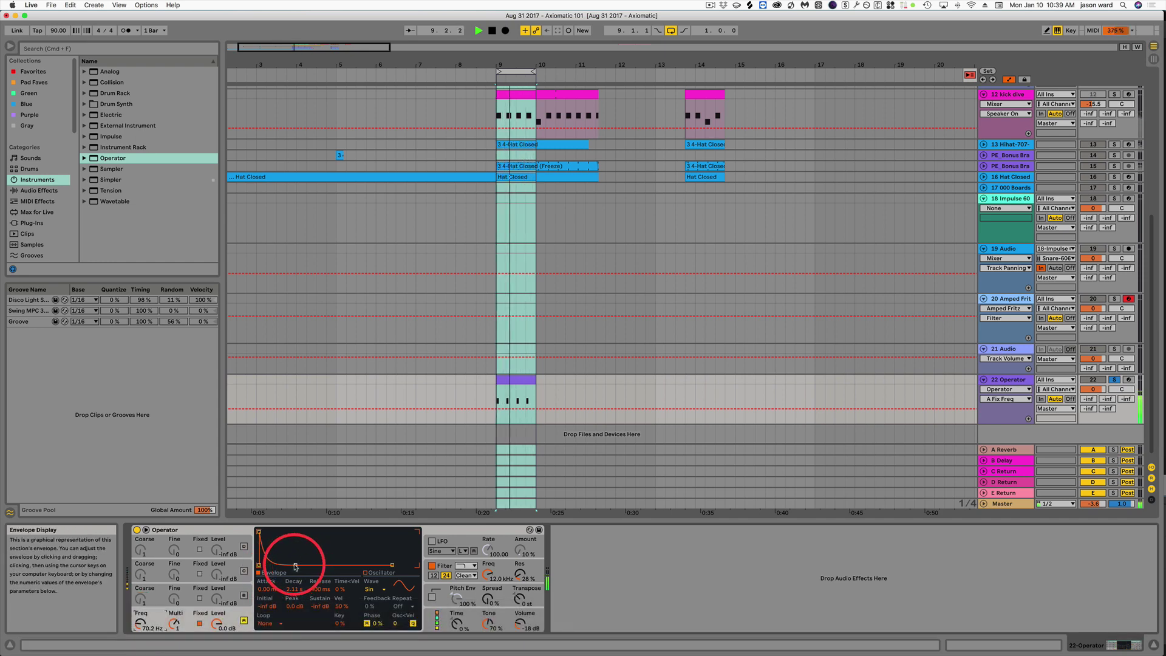
pyautogui.moveTo(291, 582); pyautogui.dragTo(296, 591)
pyautogui.press('space')
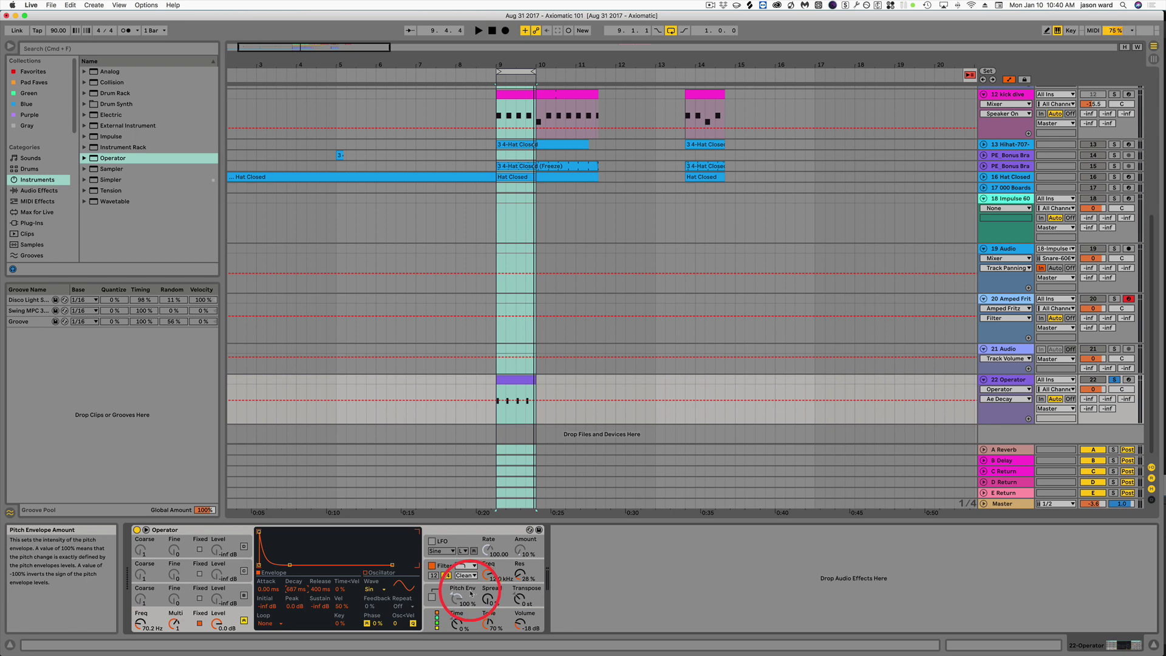
# Enable Operator's pitch envelope and shorten its decay to about 40.3 ms while auditioning the loop.
pyautogui.click(433, 597)
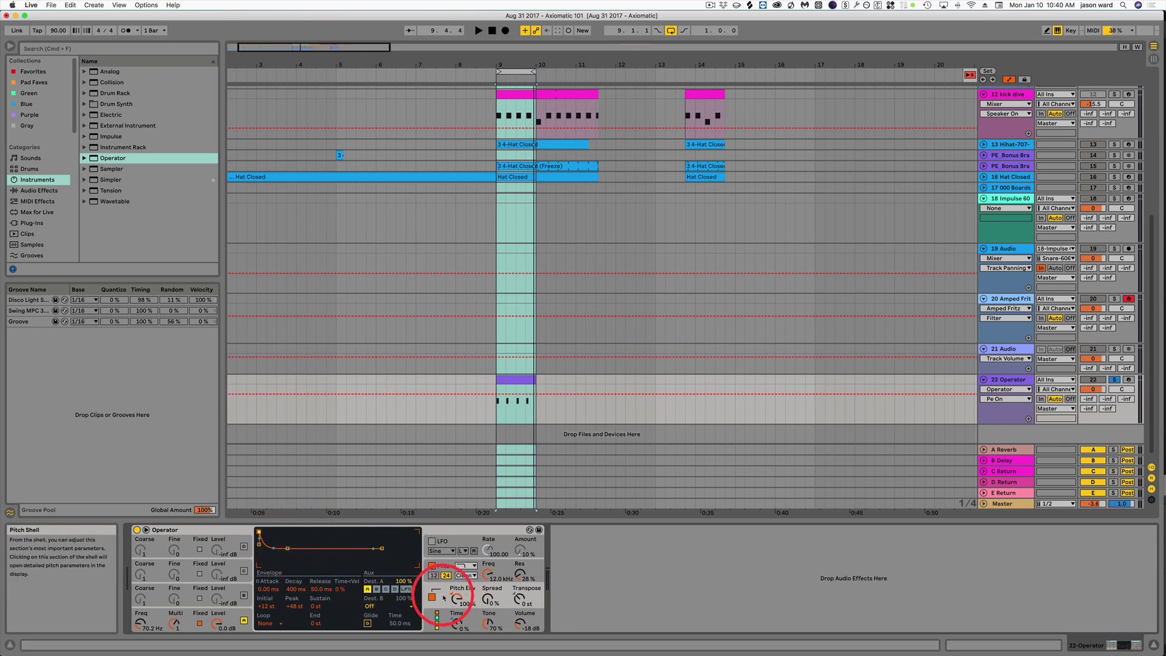
pyautogui.press('space')
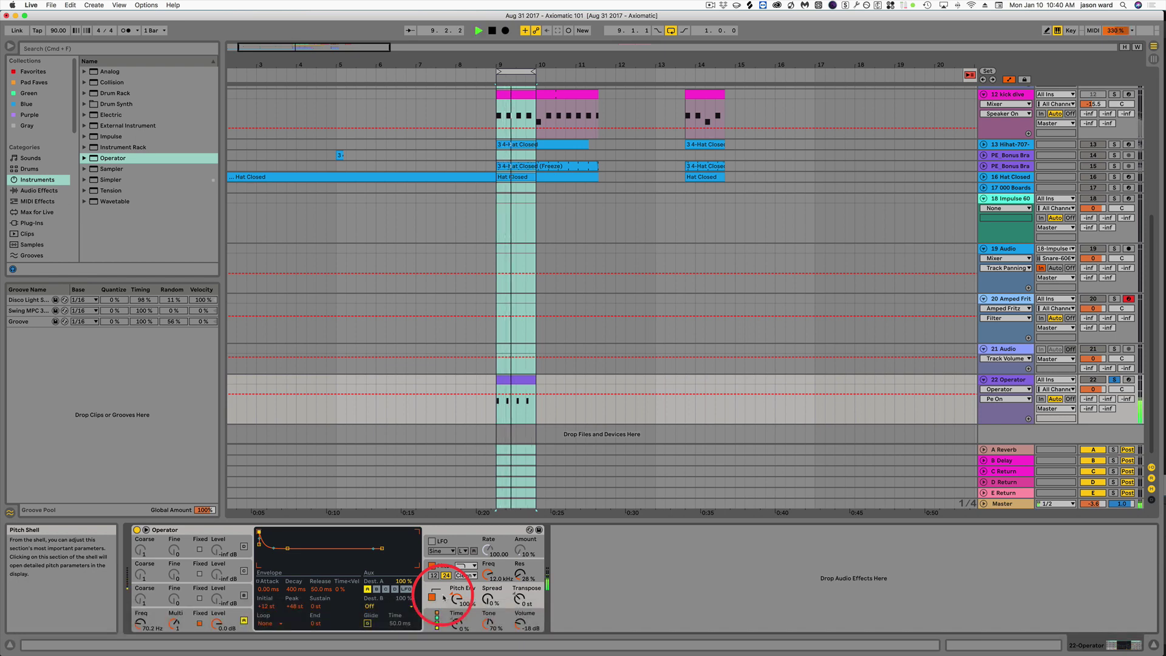
pyautogui.press('space')
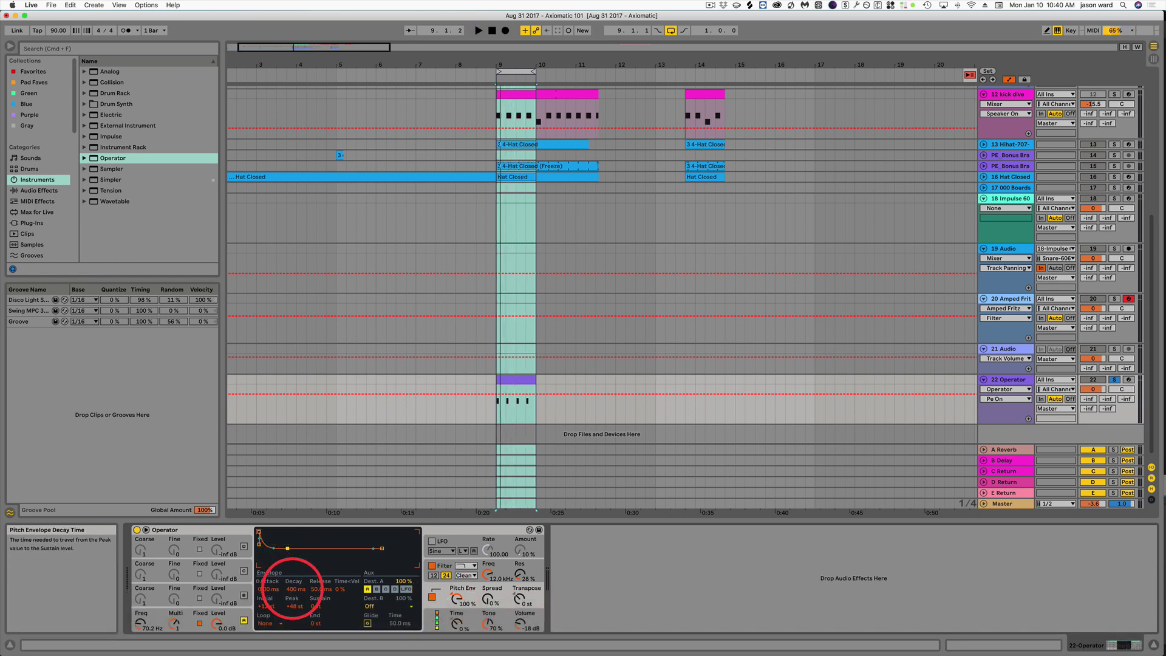
pyautogui.press('space')
pyautogui.moveTo(293, 590); pyautogui.dragTo(294, 592)
pyautogui.press('space')
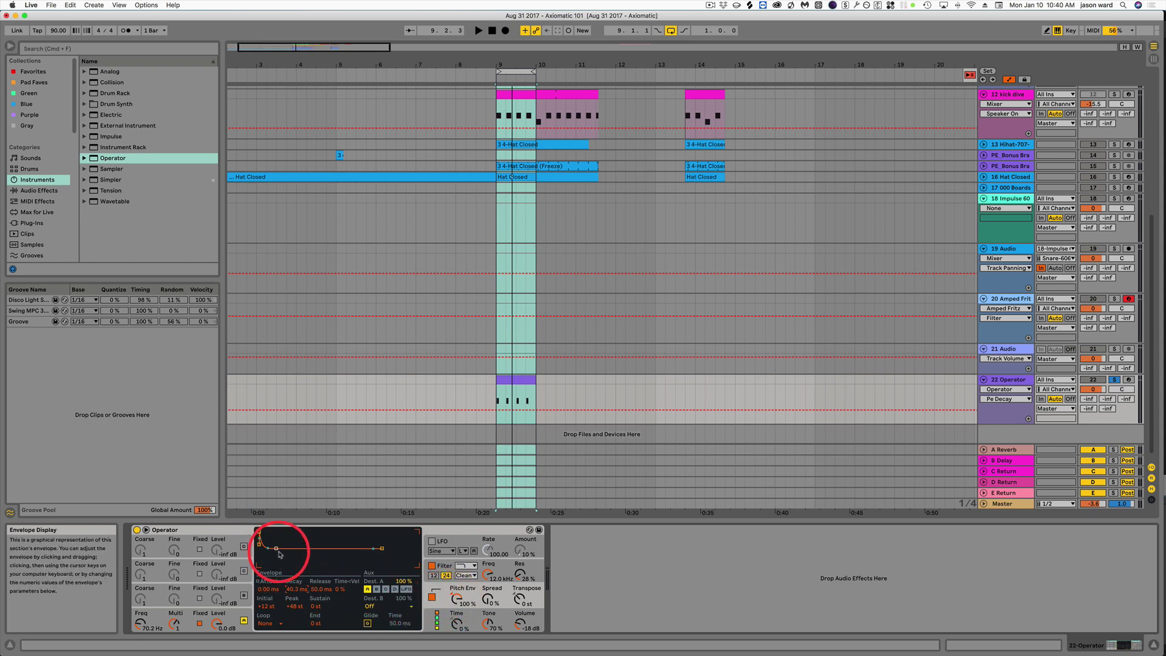
# Adjust Operator's pitch envelope amount while the loop plays.
pyautogui.click(456, 598)
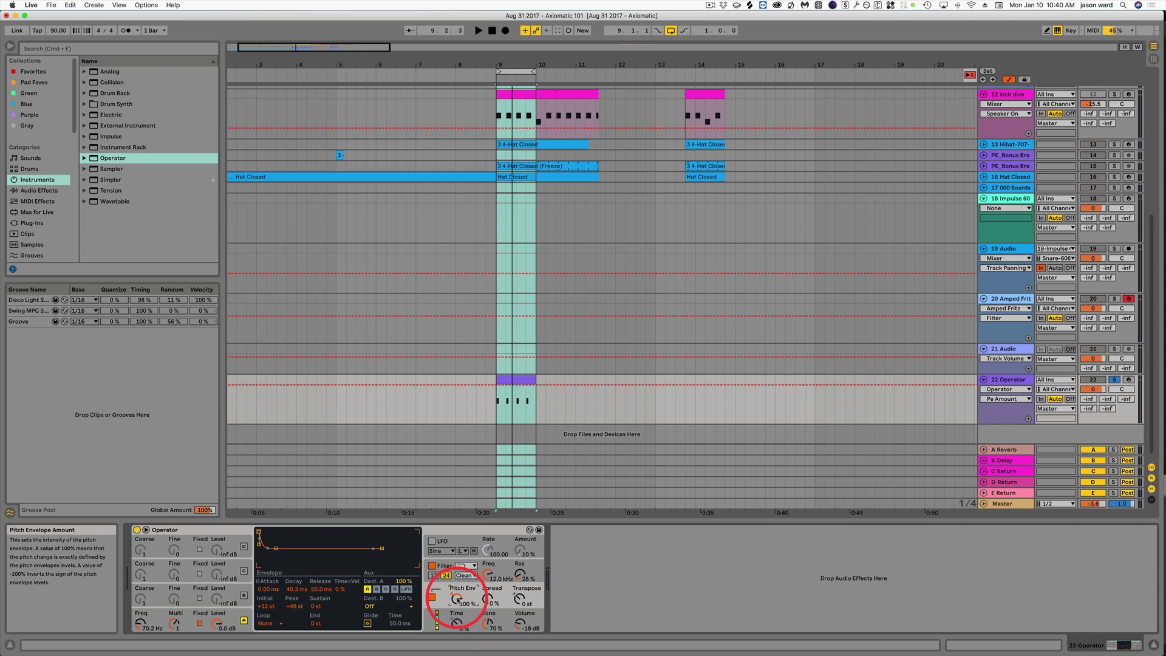
pyautogui.press('space')
pyautogui.moveTo(458, 600); pyautogui.dragTo(457, 600)
pyautogui.press('space')
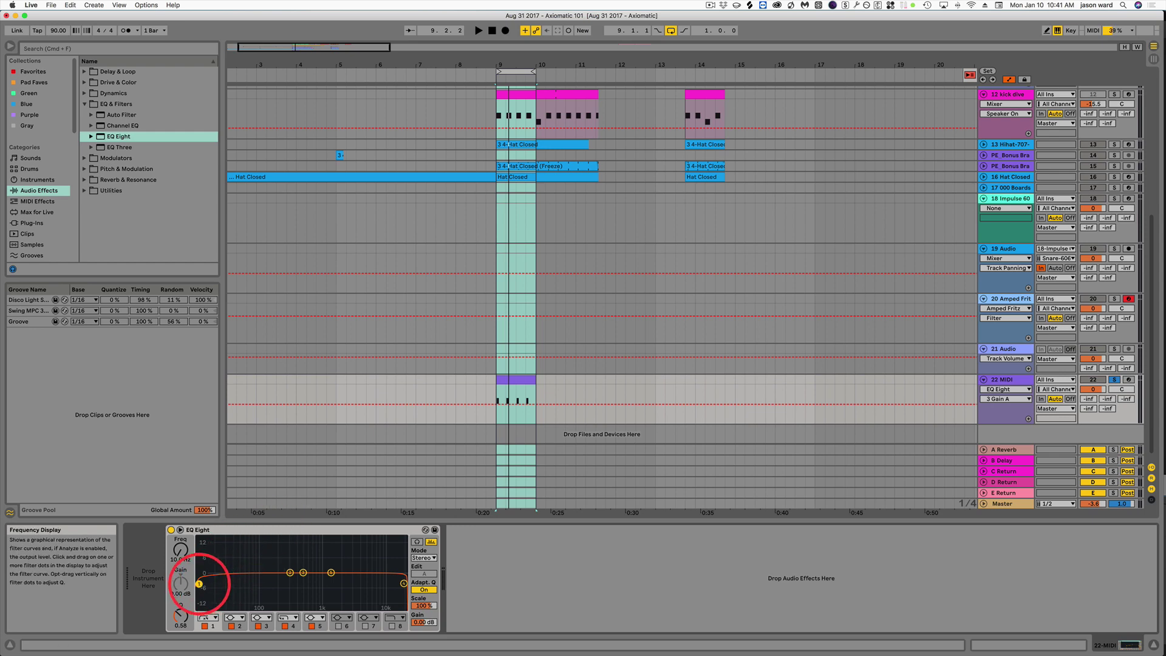
# In EQ Eight on the 22 MIDI track, move band 1 to 119 Hz and cut band 2 by 4.83 dB at 272 Hz.
pyautogui.moveTo(201, 586); pyautogui.dragTo(263, 588)
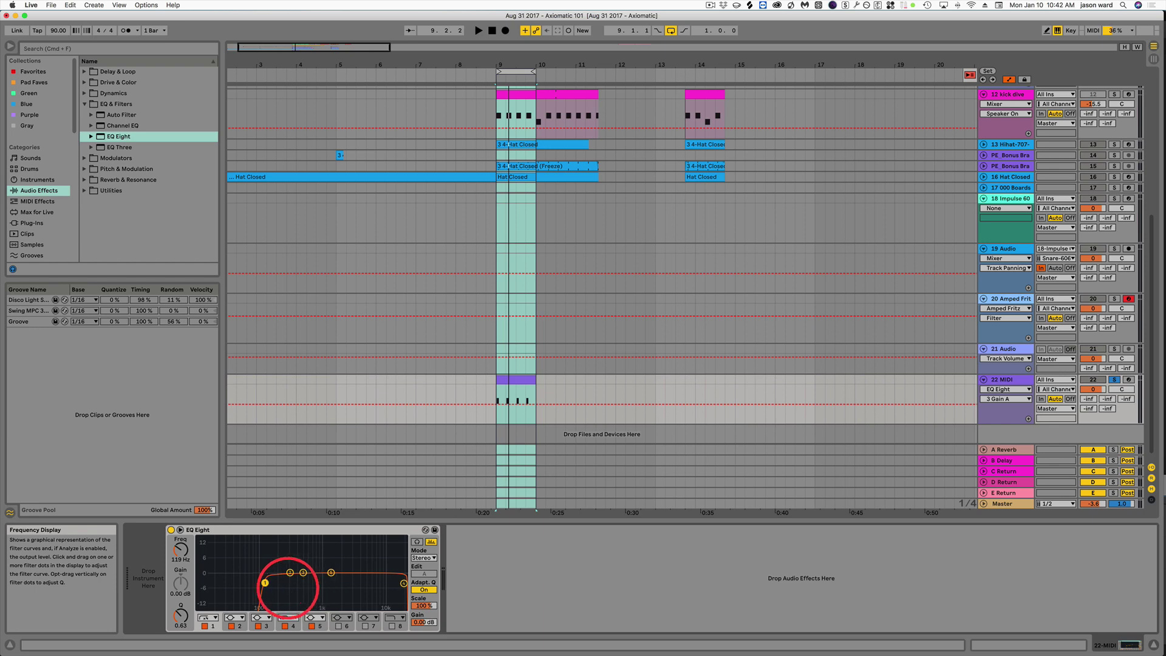
pyautogui.click(290, 574)
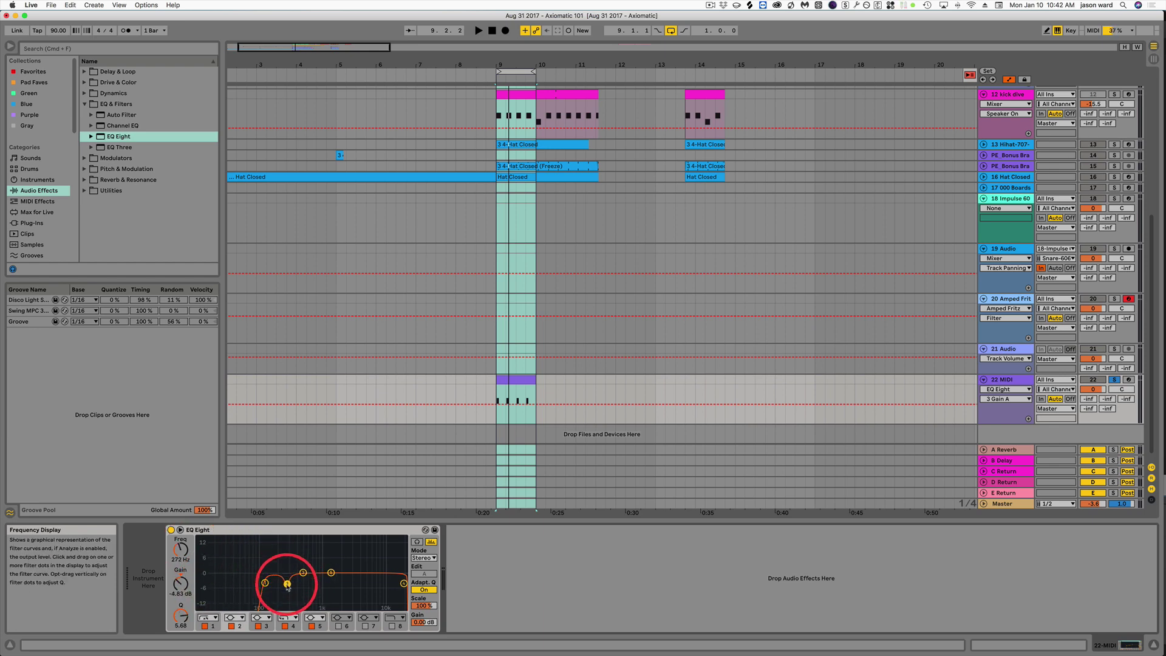
# Adjust band 2 in EQ Eight to 303 Hz with a gain of -7.86 dB and a Q of 2.70.
pyautogui.moveTo(289, 591); pyautogui.dragTo(278, 593)
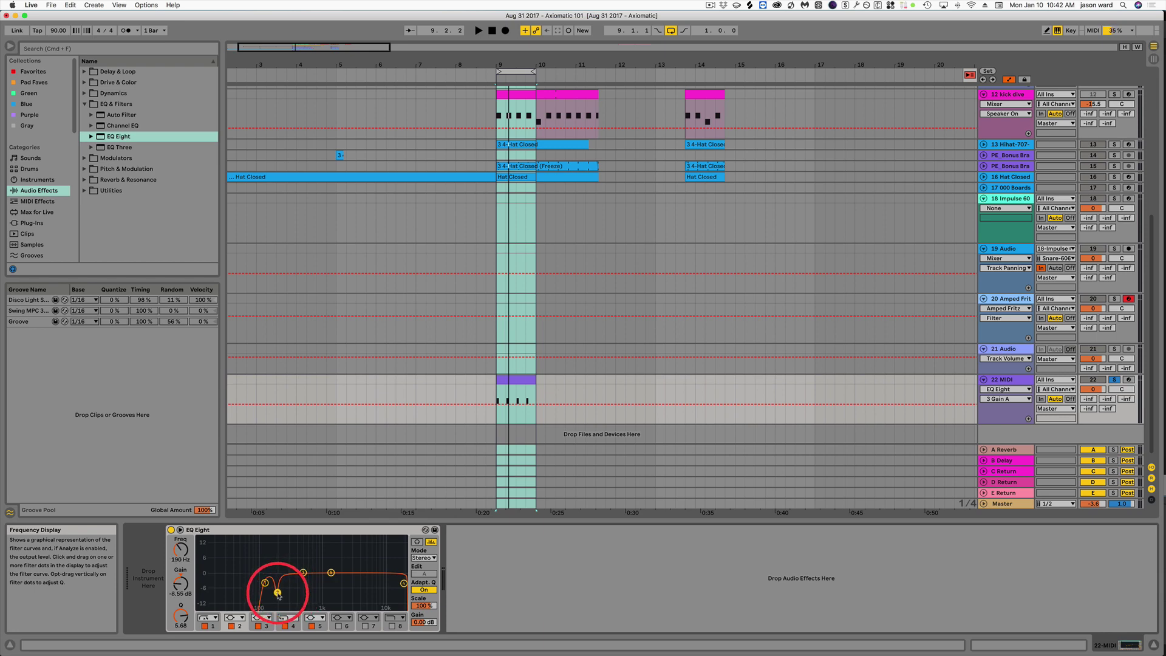
pyautogui.moveTo(278, 594); pyautogui.dragTo(285, 548)
pyautogui.moveTo(184, 616); pyautogui.dragTo(184, 632)
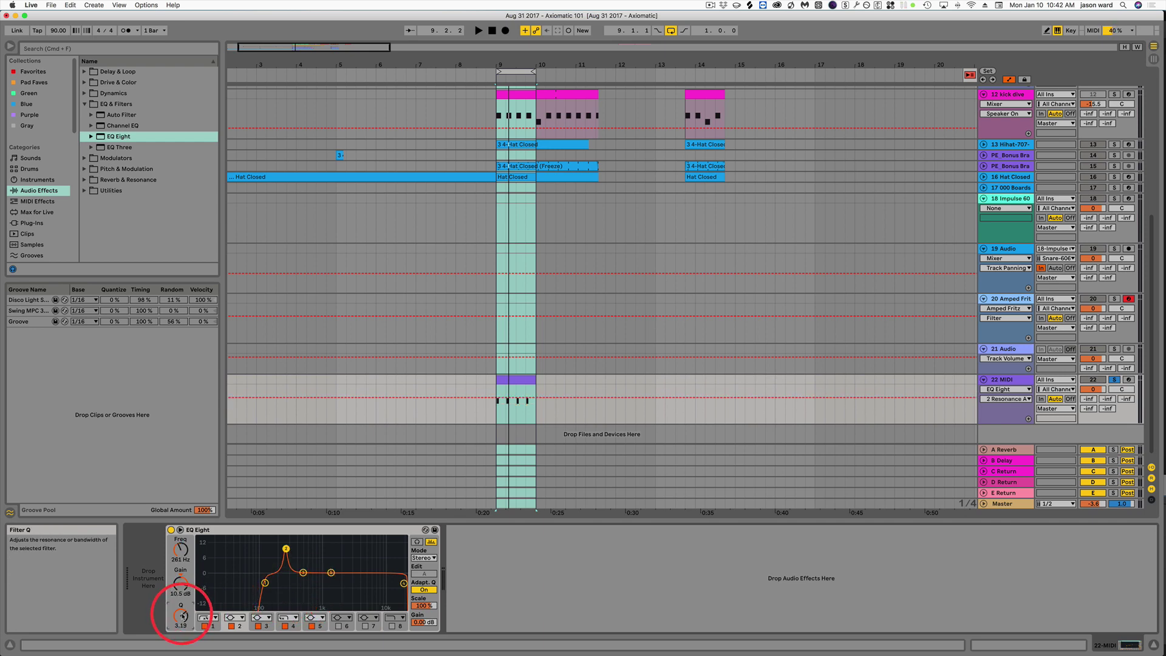
pyautogui.moveTo(288, 552); pyautogui.dragTo(290, 551)
pyautogui.moveTo(180, 583); pyautogui.dragTo(180, 604)
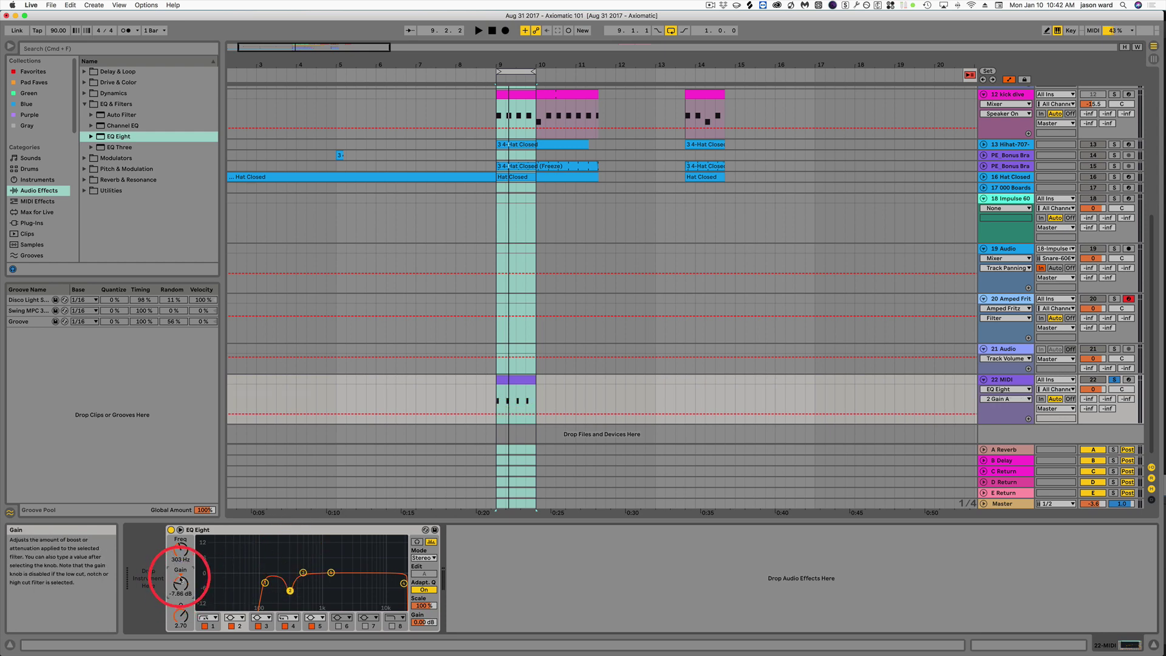
# Select the note at 1.2 in the 22 MIDI clip, transpose it up by semitones and return it to C#3.
pyautogui.moveTo(626, 402); pyautogui.dragTo(585, 449)
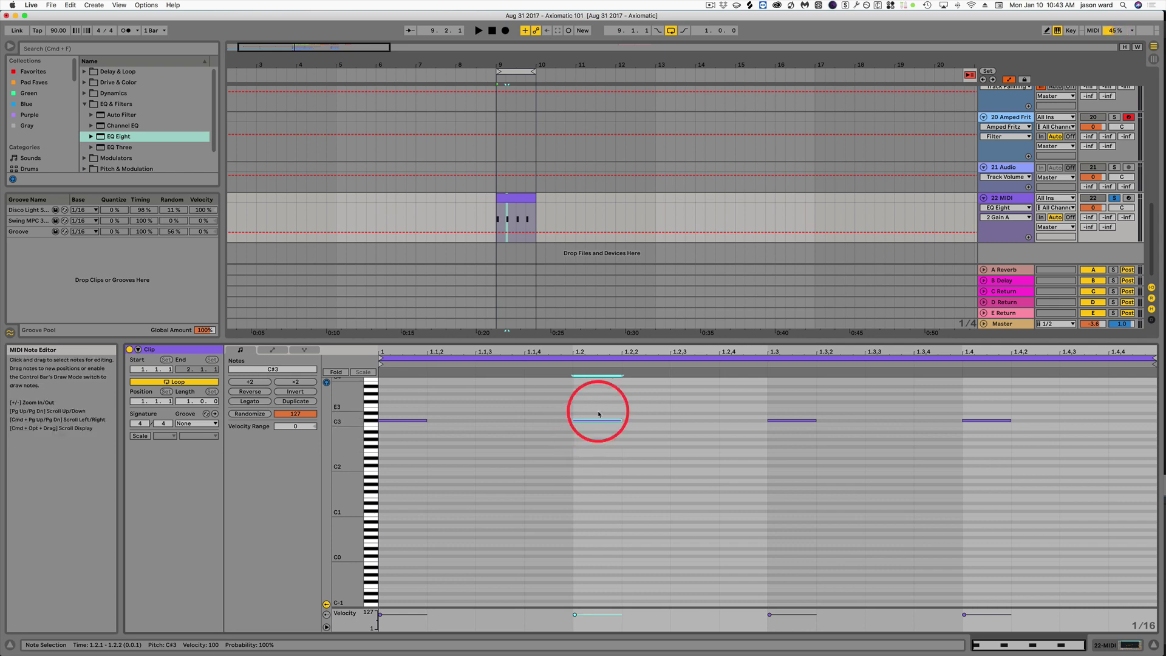
pyautogui.press('Up')
pyautogui.press('Up')
pyautogui.press('Up')
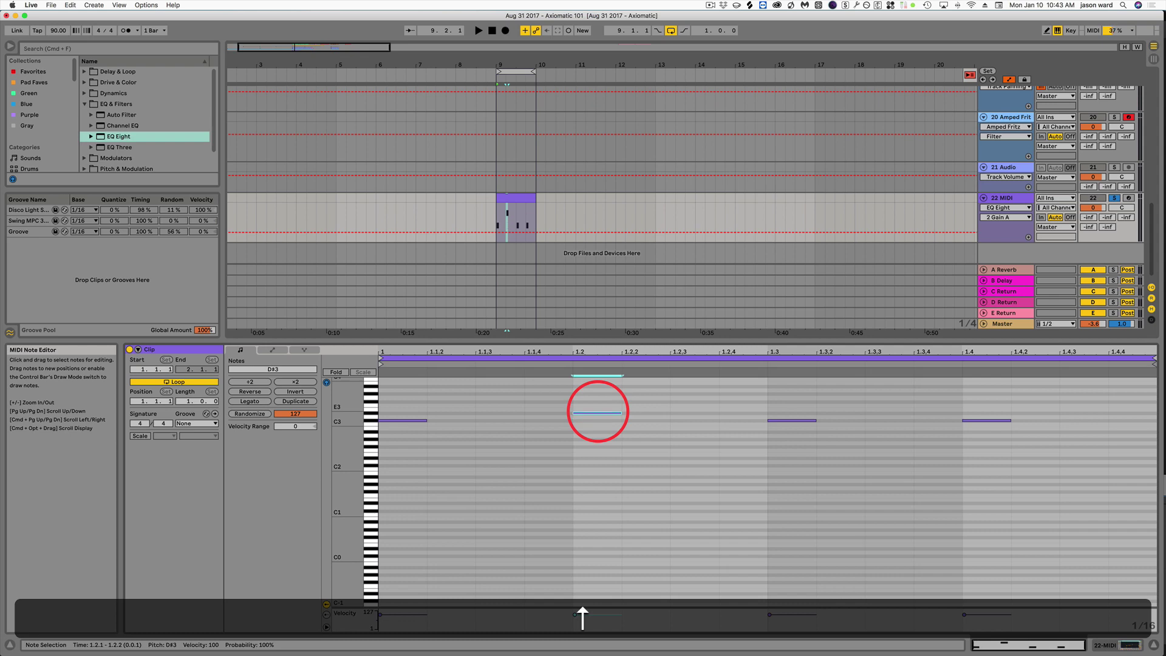
pyautogui.press('Down')
pyautogui.press('Down')
pyautogui.press('Down')
# Nudge the selected note by one sixteenth in either direction and back to 1.2, and try an octave transposition.
pyautogui.press('Right')
pyautogui.press('Right')
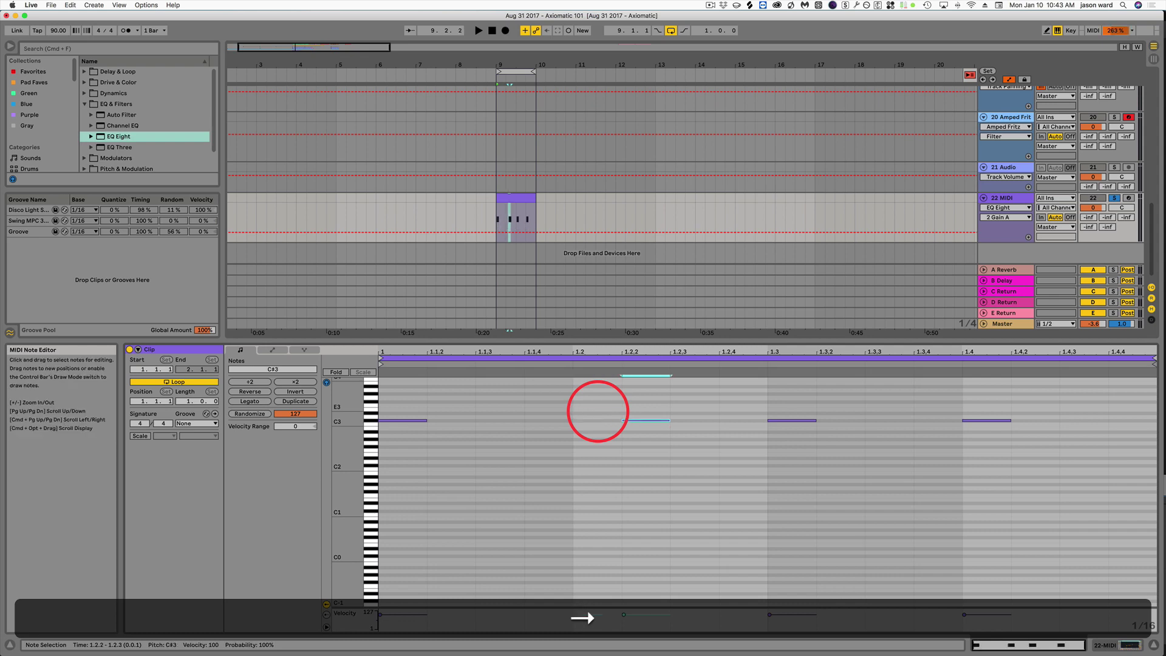
pyautogui.press('Left')
pyautogui.press('Left')
pyautogui.press('Left')
pyautogui.press('Right')
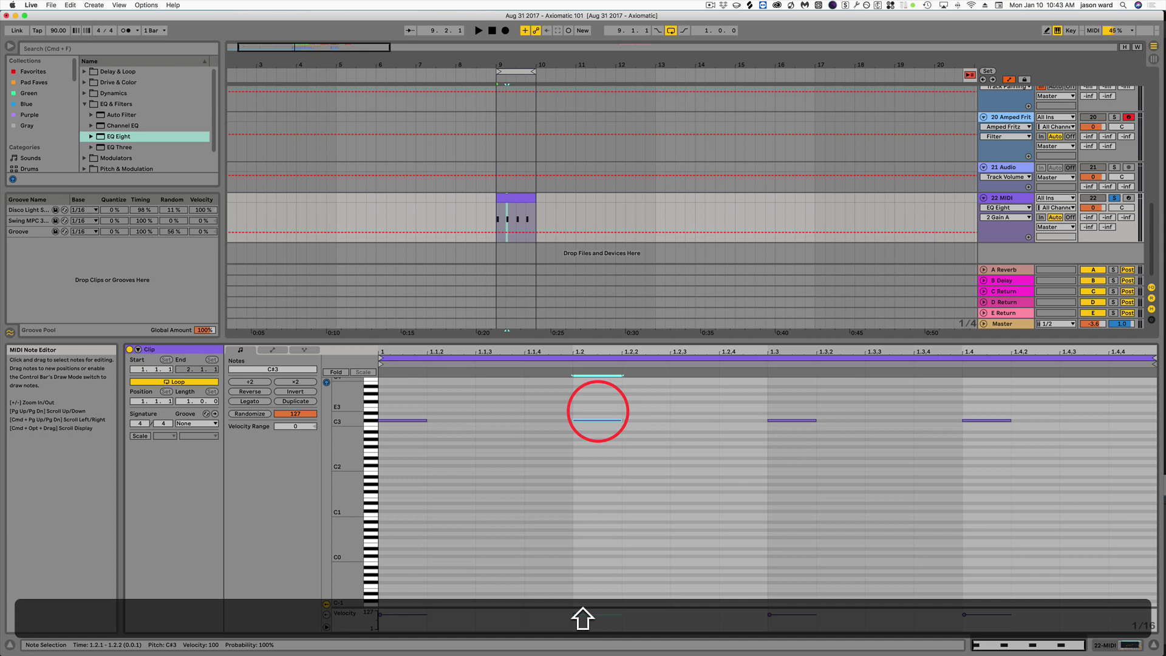
pyautogui.hotkey('shift', 'Up')
pyautogui.hotkey('shift', 'Up')
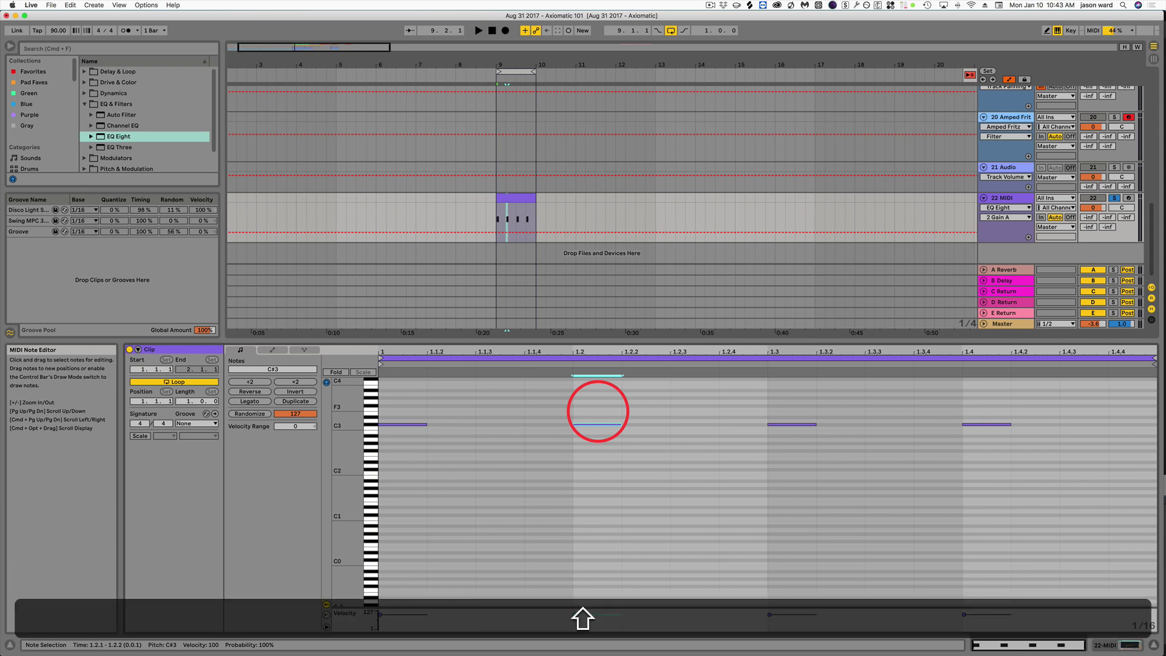
# Reset the gain of EQ Eight's band 2 and the pan of mixer track 8 to their default values.
pyautogui.hotkey('shift', 'Tab')
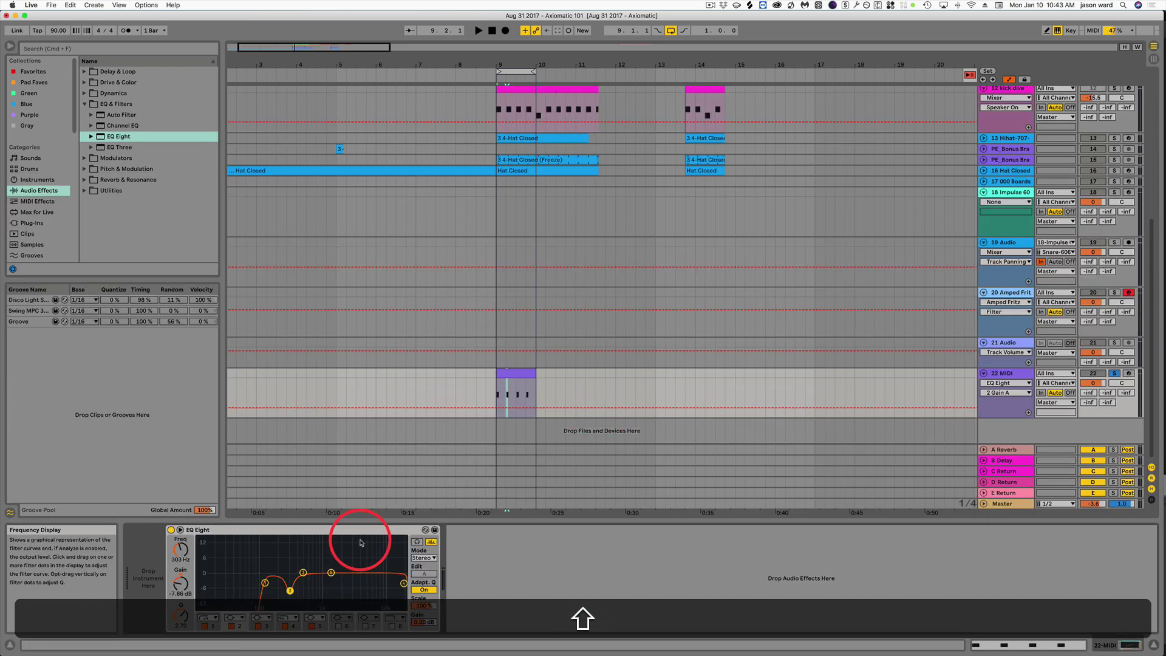
pyautogui.hotkey('shift', 'Tab')
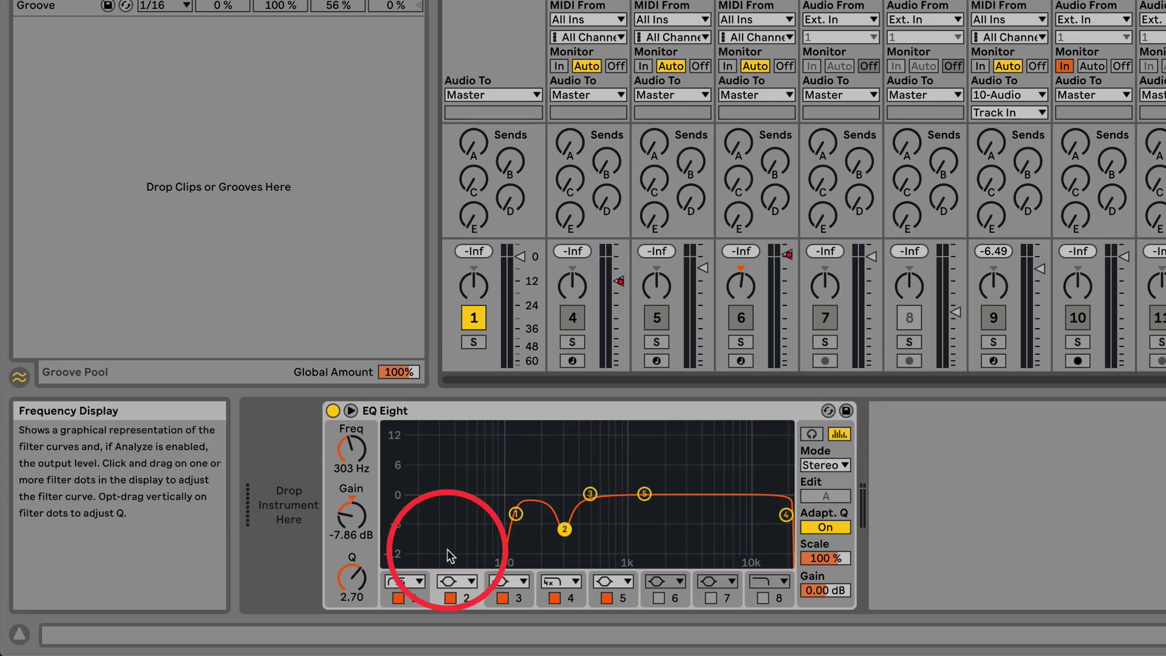
pyautogui.click(351, 513)
pyautogui.press('Delete')
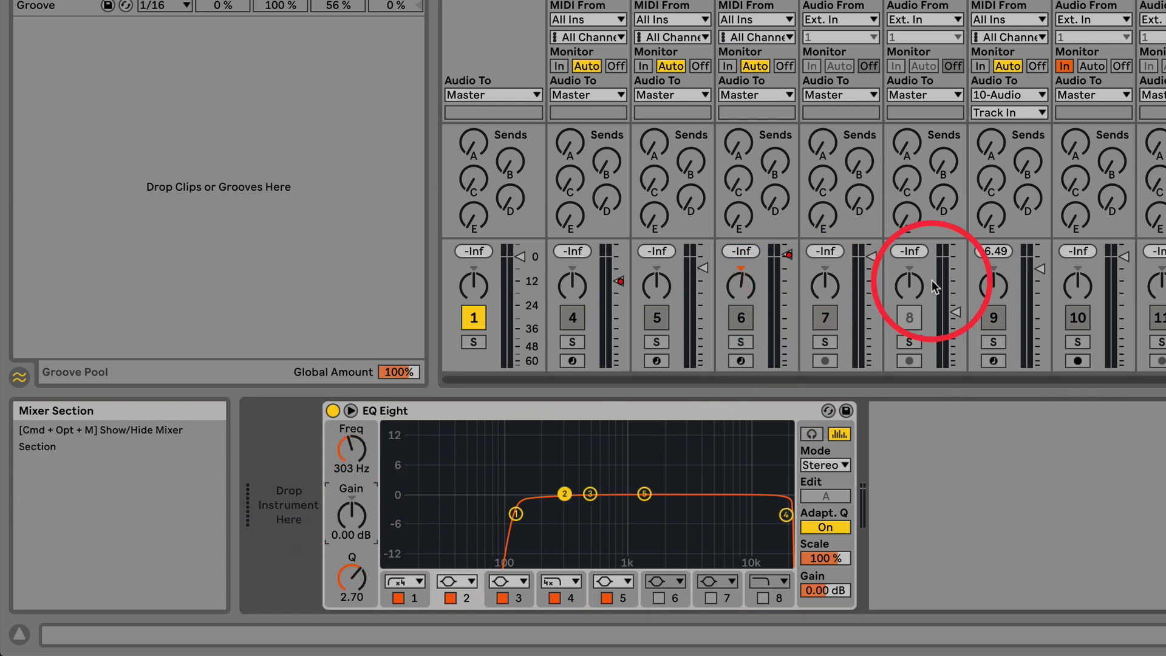
pyautogui.moveTo(910, 290); pyautogui.dragTo(915, 294)
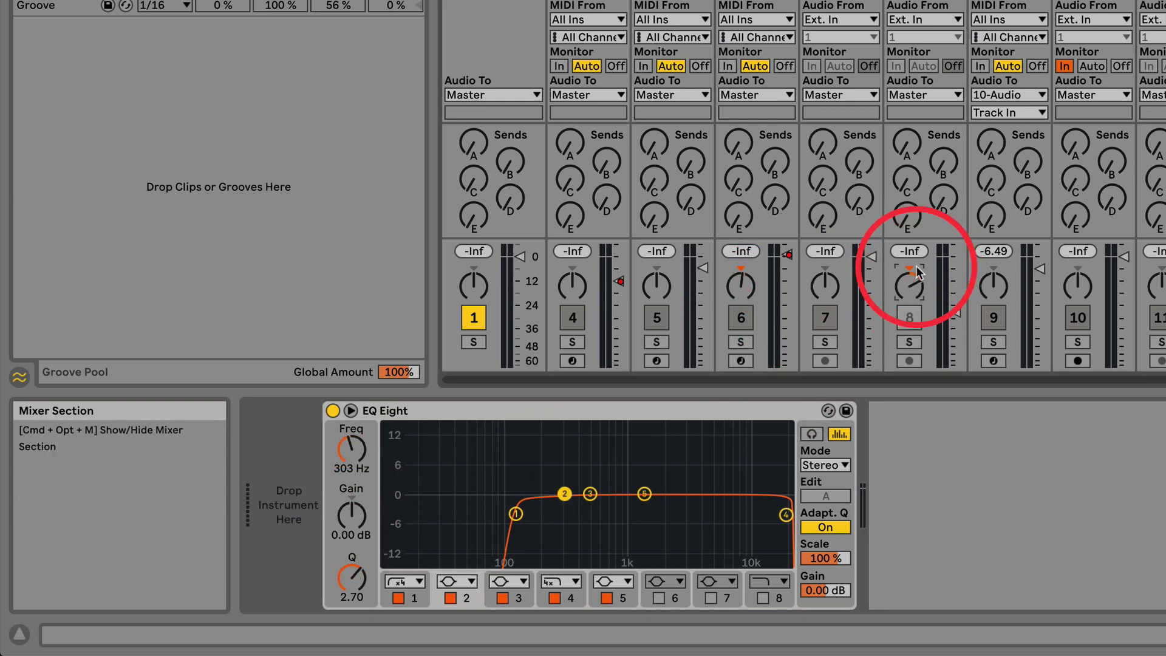
pyautogui.press('Delete')
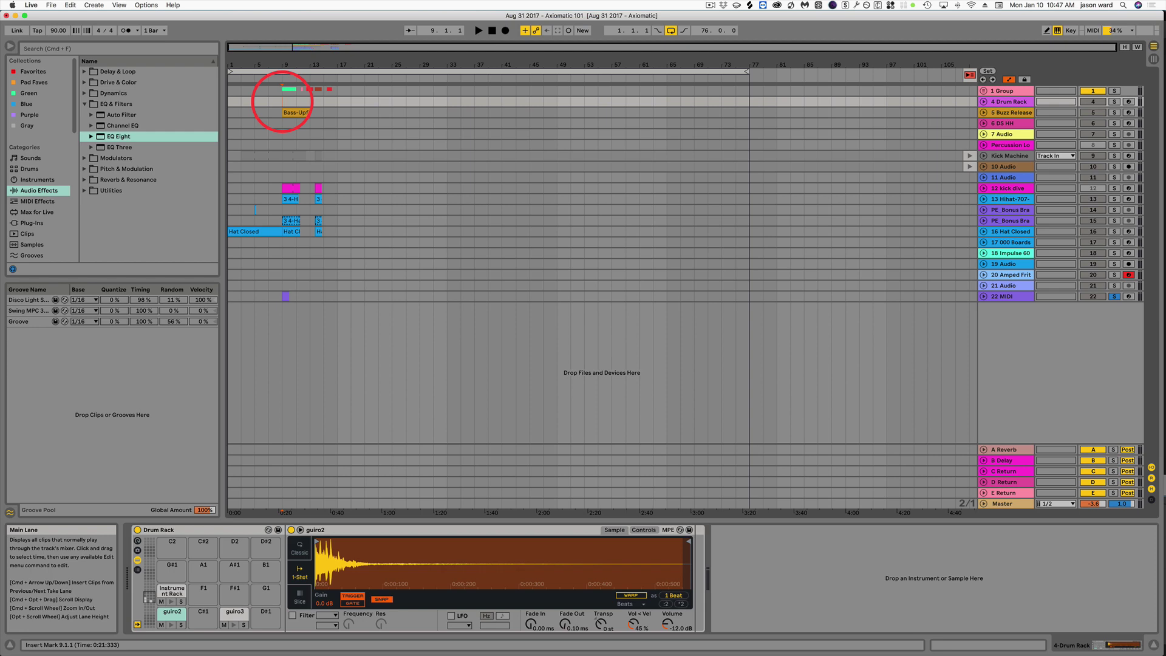
# Zoom the arrangement to bars 9 to 11 of the 4 Drum Rack track, and unfold and refold all tracks.
pyautogui.moveTo(282, 104); pyautogui.dragTo(296, 103)
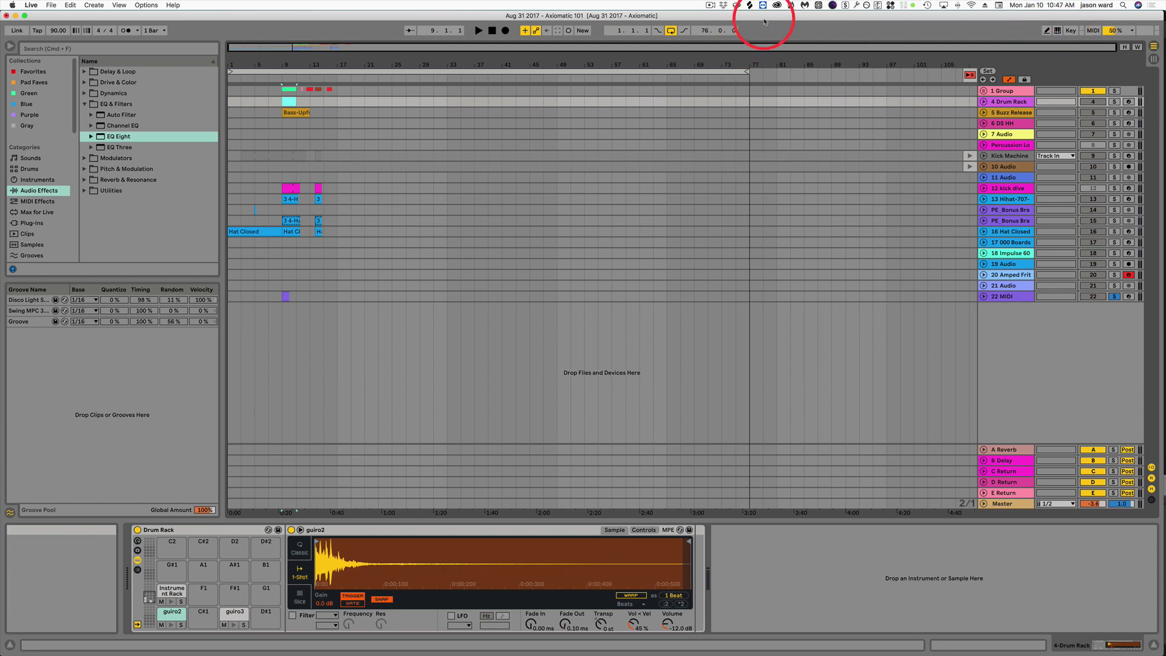
pyautogui.press('z')
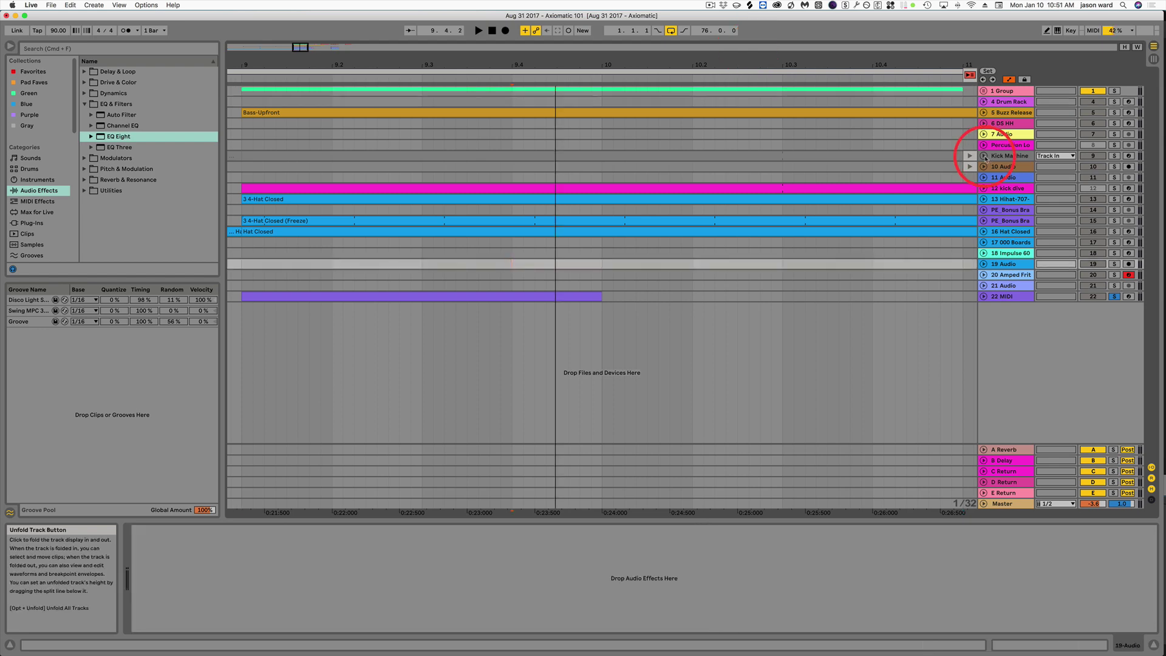
pyautogui.press('alt')
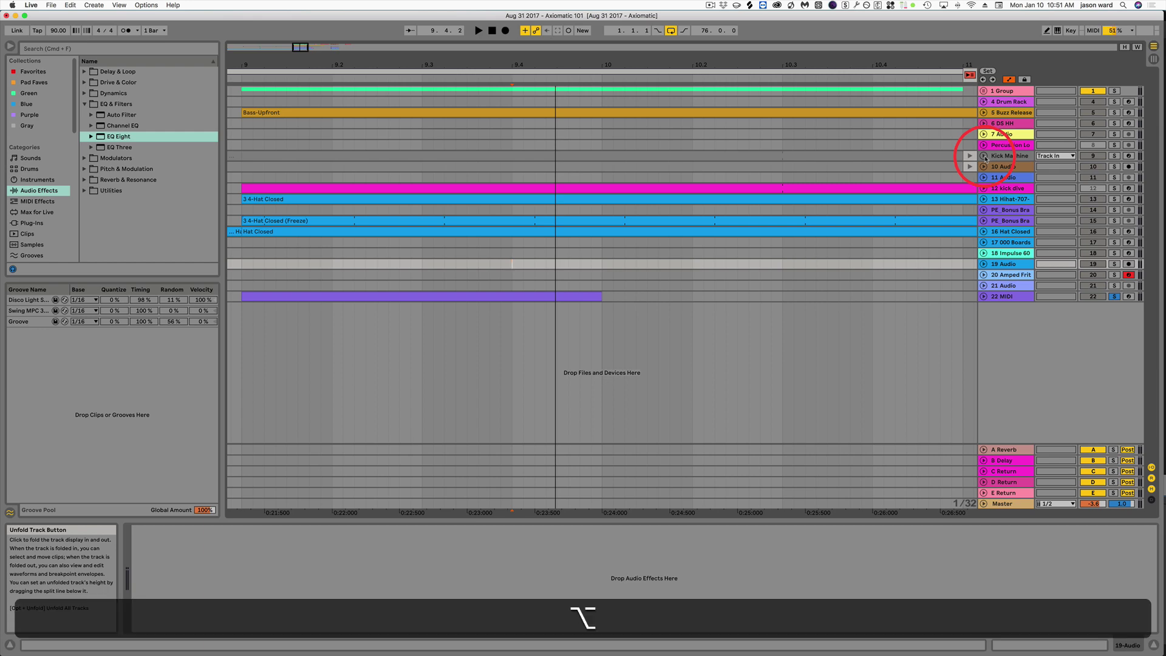
pyautogui.keyDown('alt'); pyautogui.click(984, 156); pyautogui.keyUp('alt')
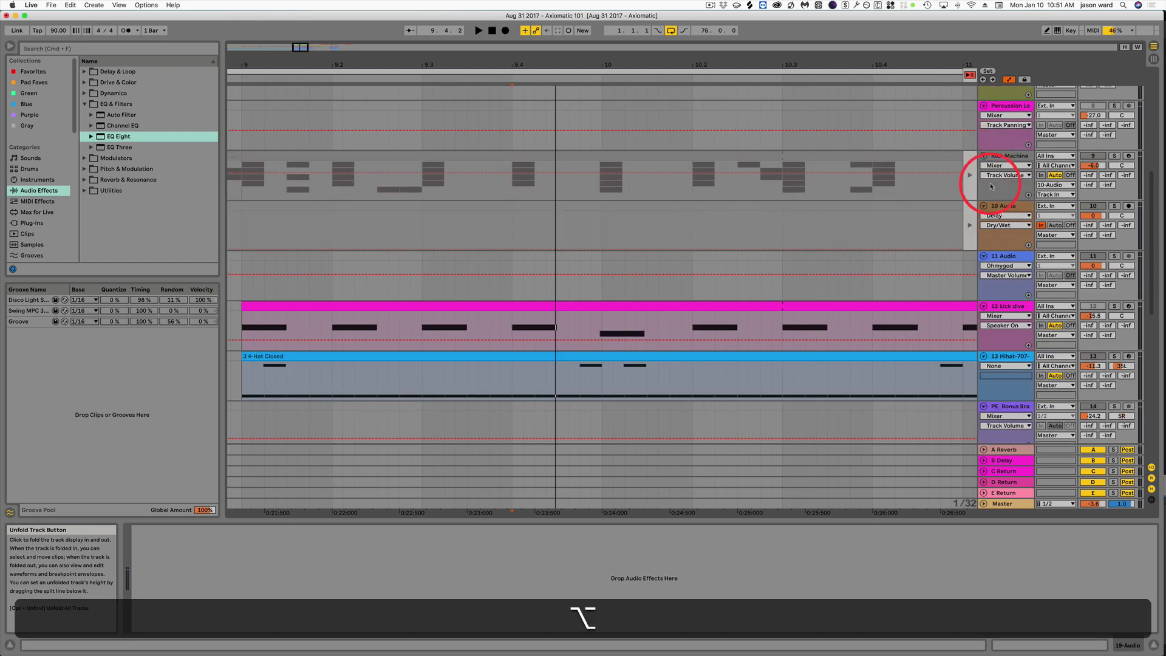
pyautogui.keyDown('alt'); pyautogui.click(984, 257); pyautogui.keyUp('alt')
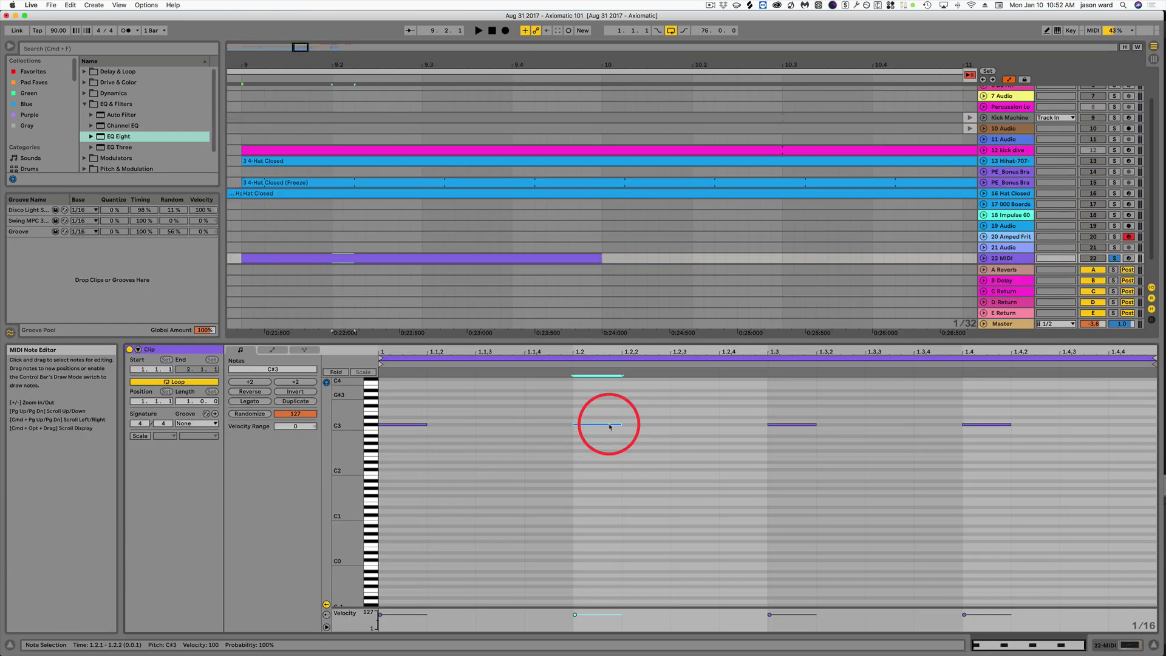
# Select the C#3 note at 1.2 in the 22 MIDI clip, lengthen it by a sixteenth and restore its length.
pyautogui.moveTo(600, 410); pyautogui.dragTo(599, 448)
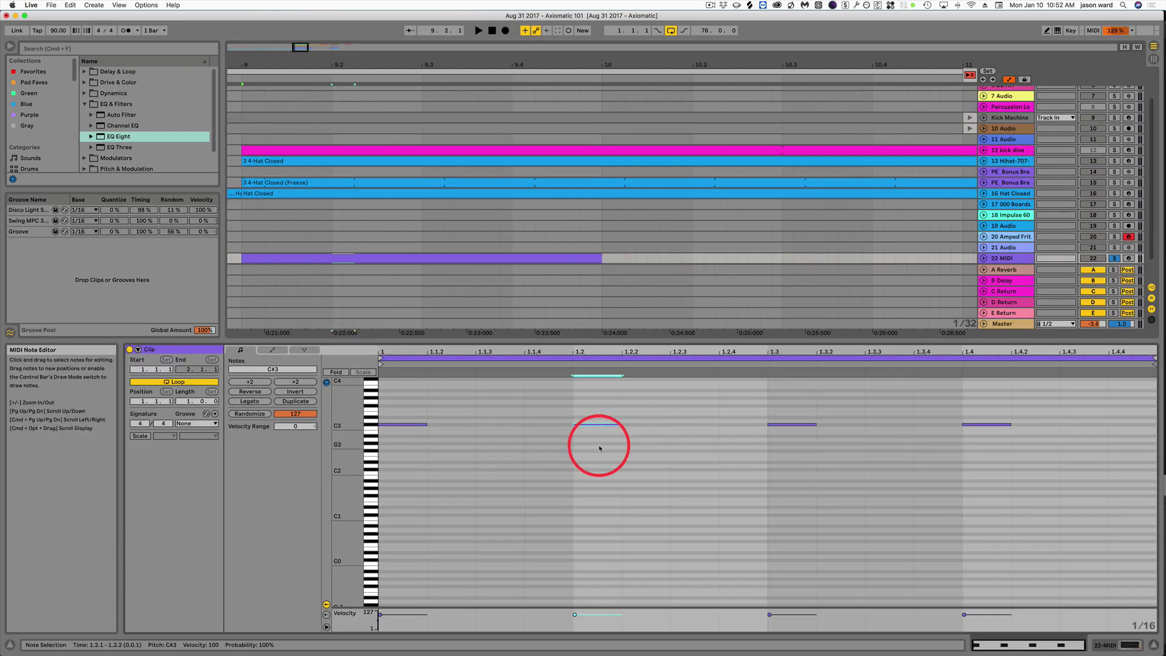
pyautogui.press('shift')
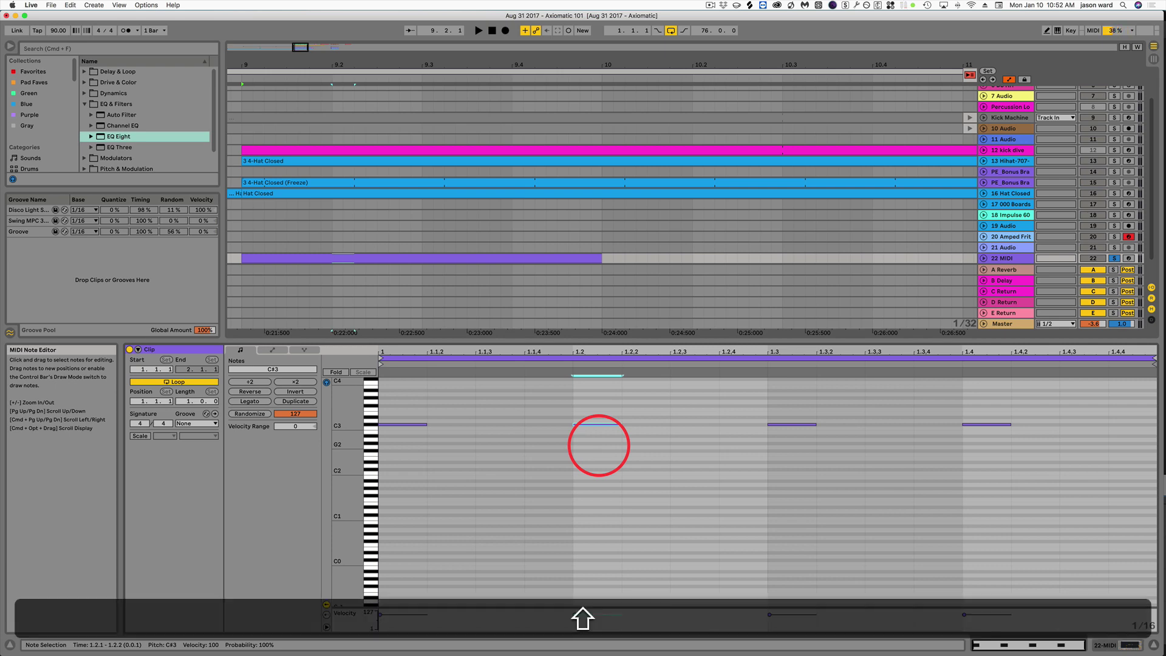
pyautogui.hotkey('shift', 'Right')
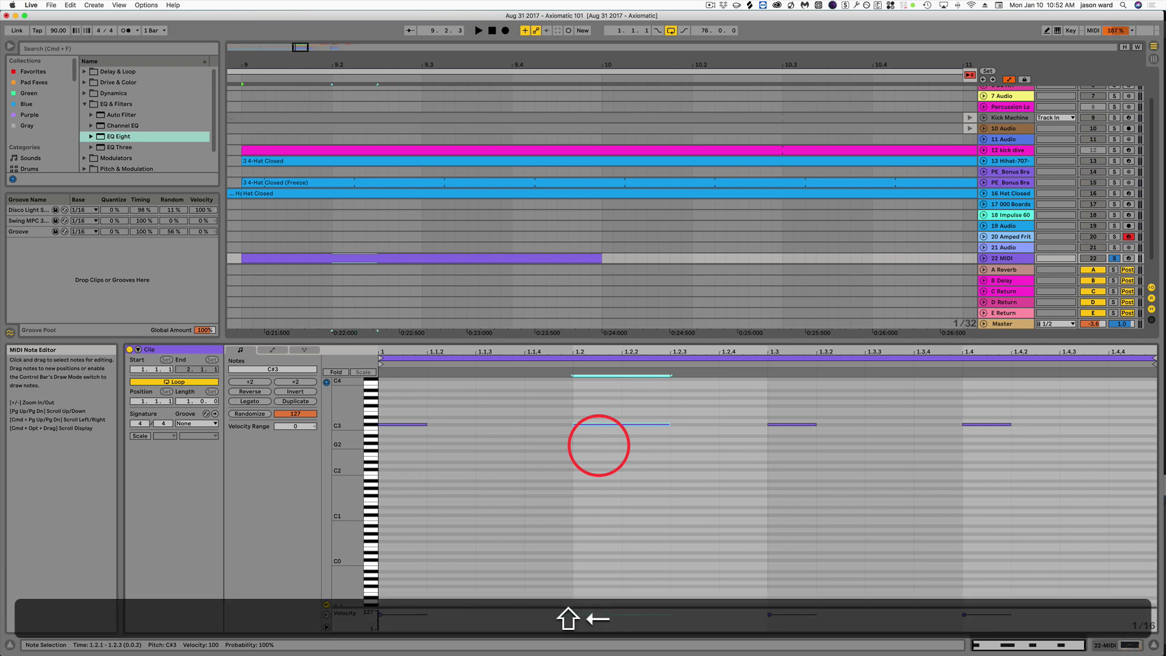
pyautogui.hotkey('shift', 'Left')
pyautogui.hotkey('shift', 'Left')
pyautogui.hotkey('shift', 'Right')
# Insert a new return track after E Return.
pyautogui.click(1006, 314)
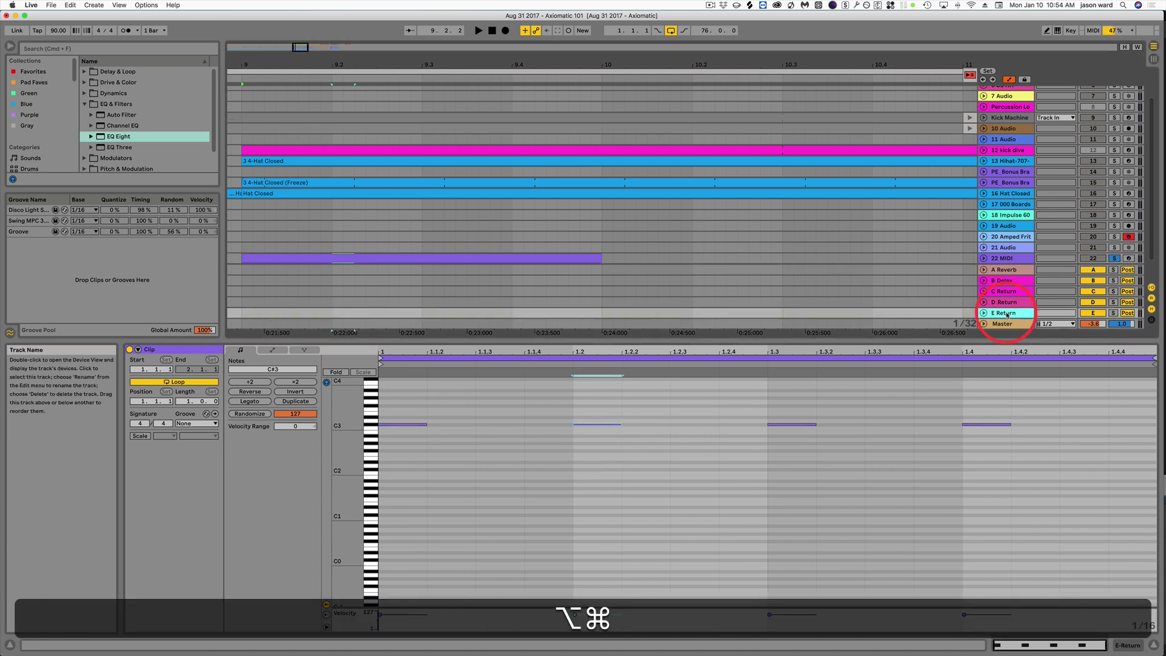
pyautogui.press('super+alt+t')
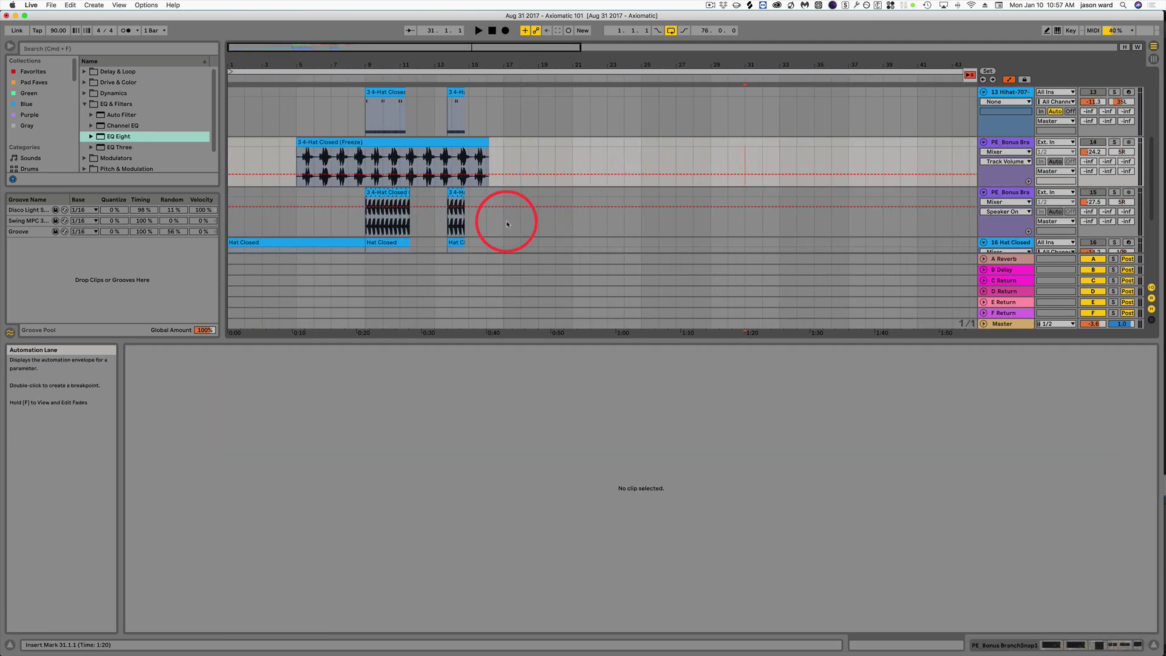
# Set the warp mode of the three clips on the two PE_Bonus tracks to Complex Pro, and check each clip.
pyautogui.moveTo(502, 222); pyautogui.dragTo(270, 141)
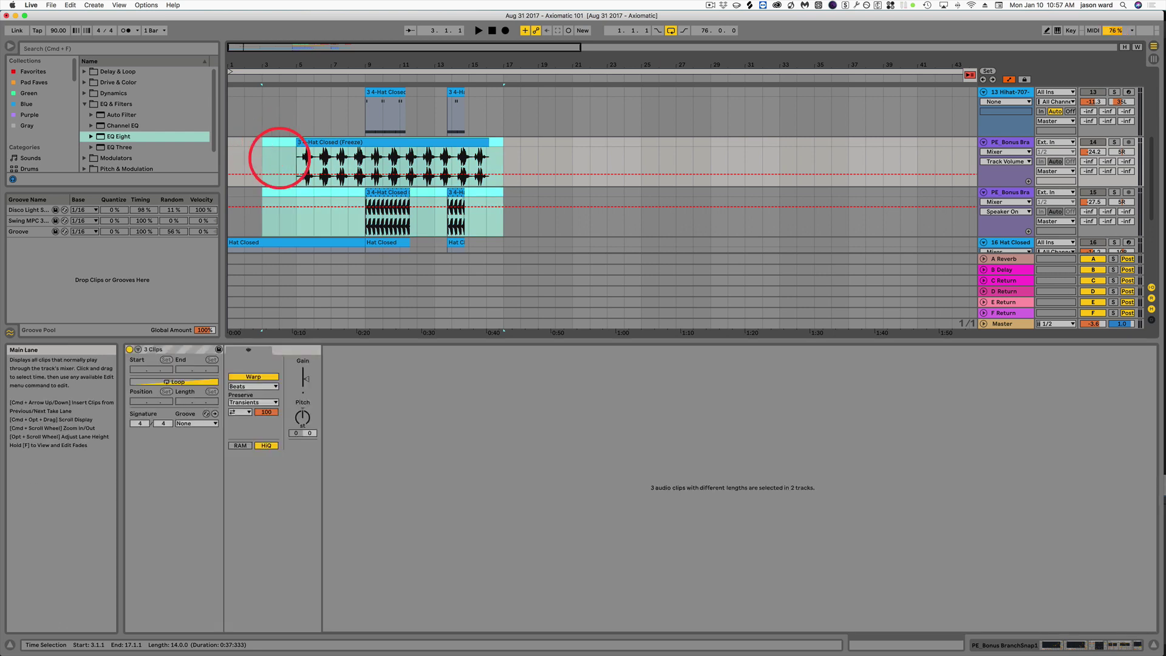
pyautogui.click(237, 386)
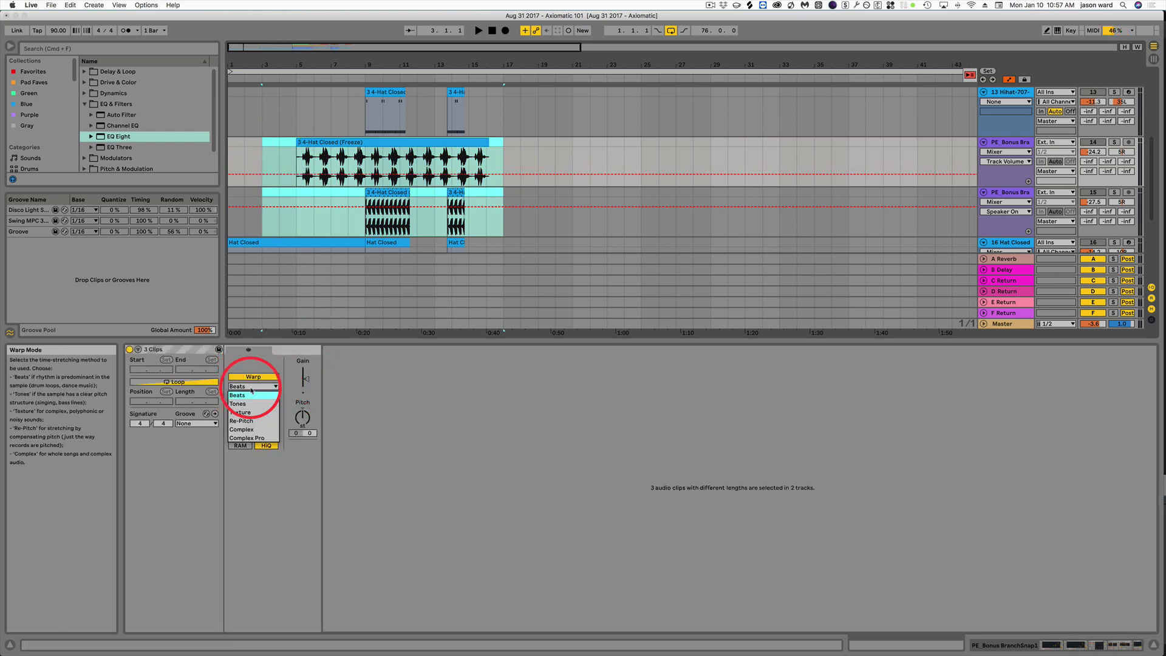
pyautogui.click(245, 438)
pyautogui.click(401, 200)
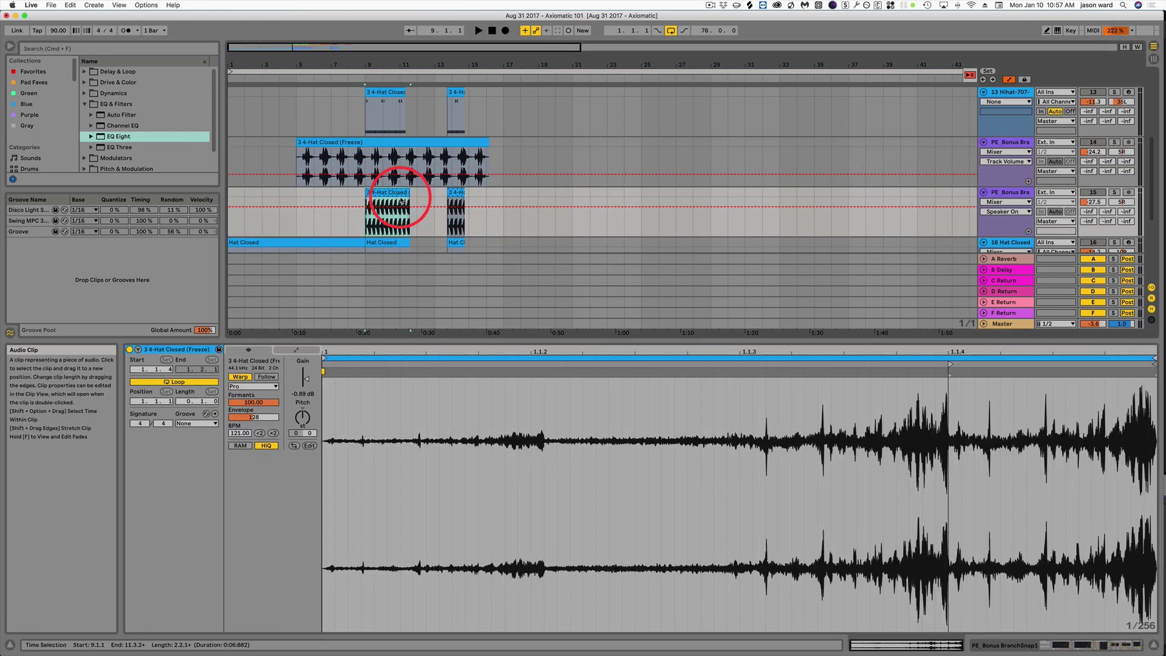
pyautogui.click(454, 195)
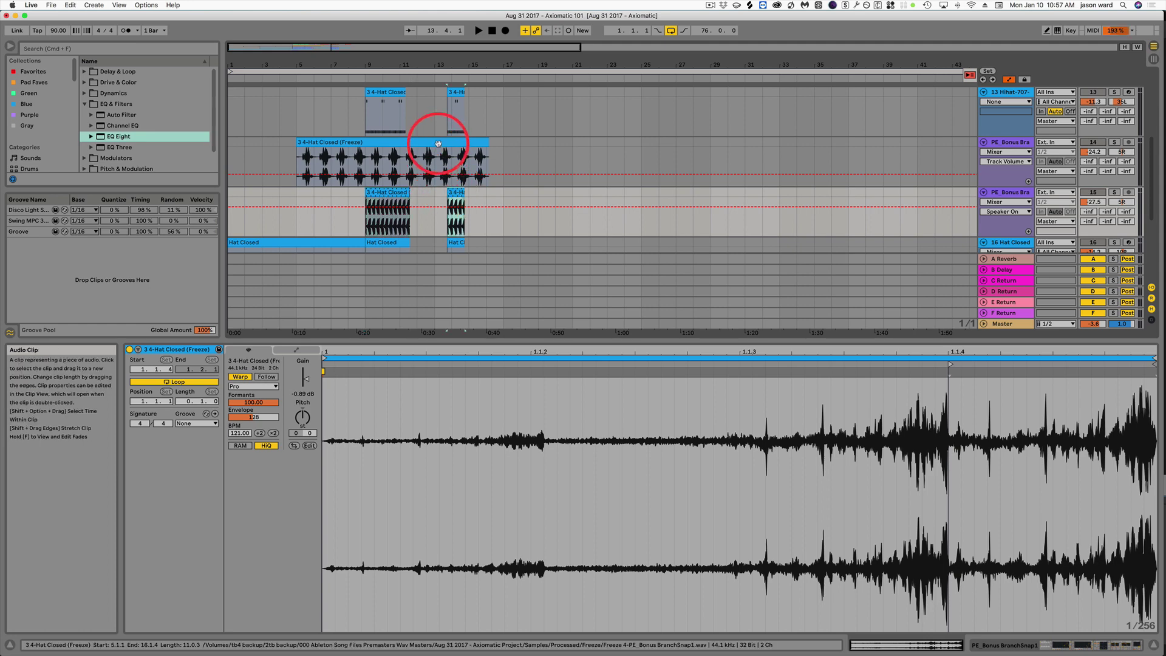
pyautogui.click(438, 144)
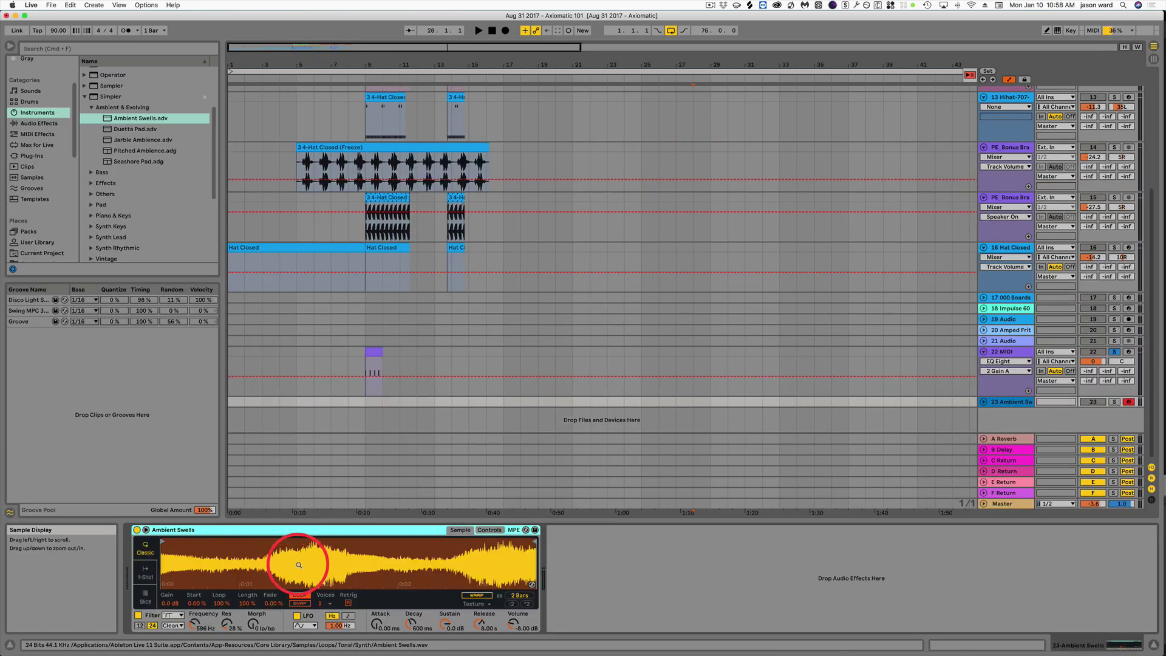
# Convert the Ambient Swells Simpler to a Sampler and show its Modulation page.
pyautogui.rightClick(332, 531)
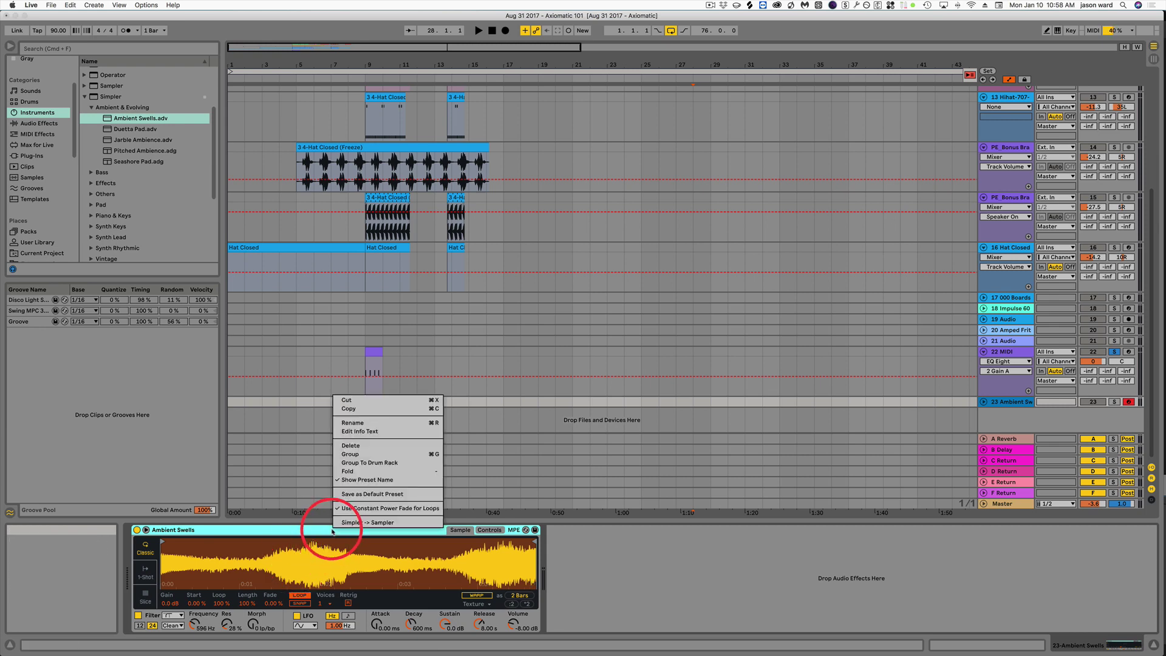
pyautogui.click(378, 523)
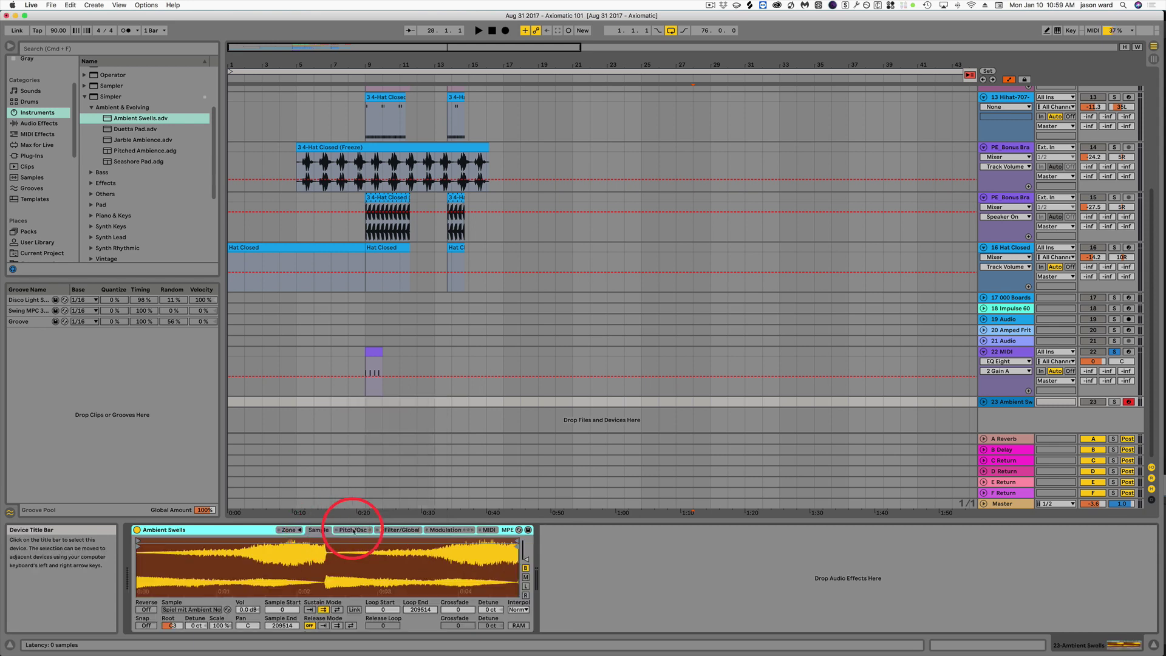
pyautogui.click(443, 530)
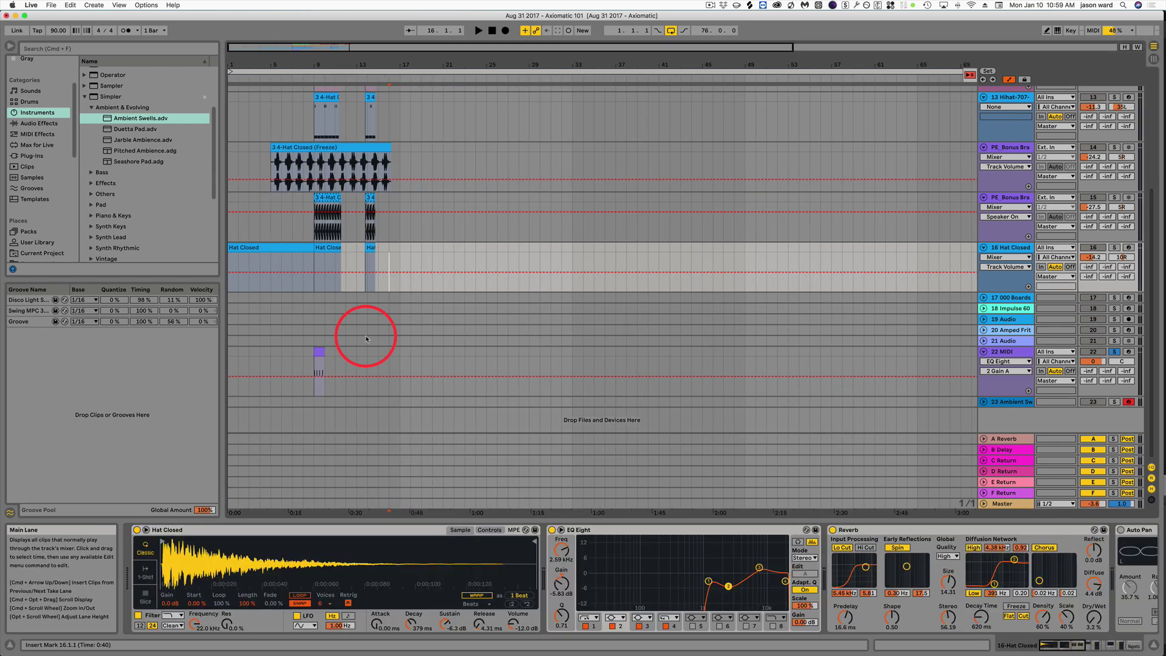
# Place the insert marker at bar 9 on the 17 000 Boards track and zoom the arrangement in and out around it.
pyautogui.click(314, 300)
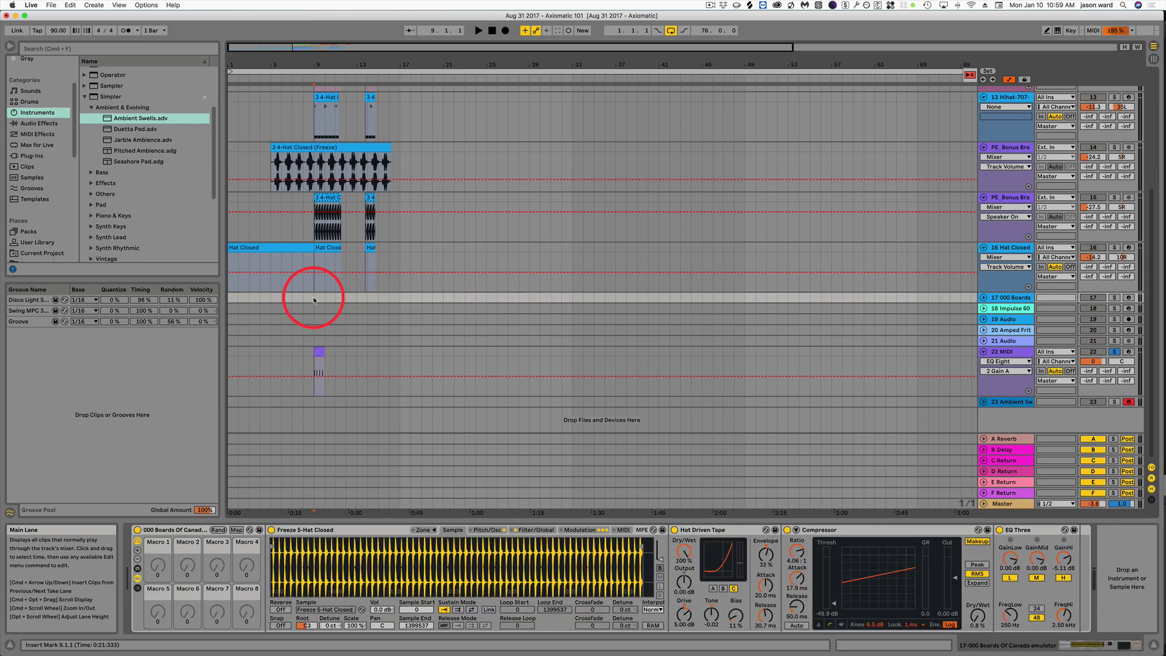
pyautogui.press('shift')
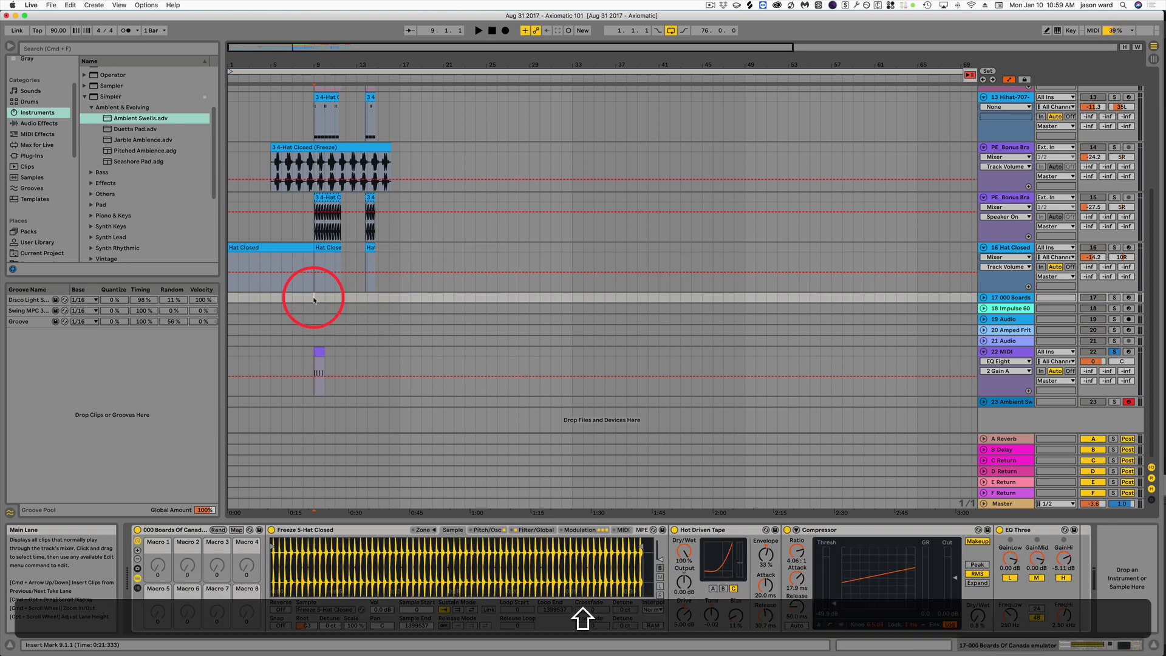
pyautogui.hotkey('shift', '=')
pyautogui.hotkey('shift', '-')
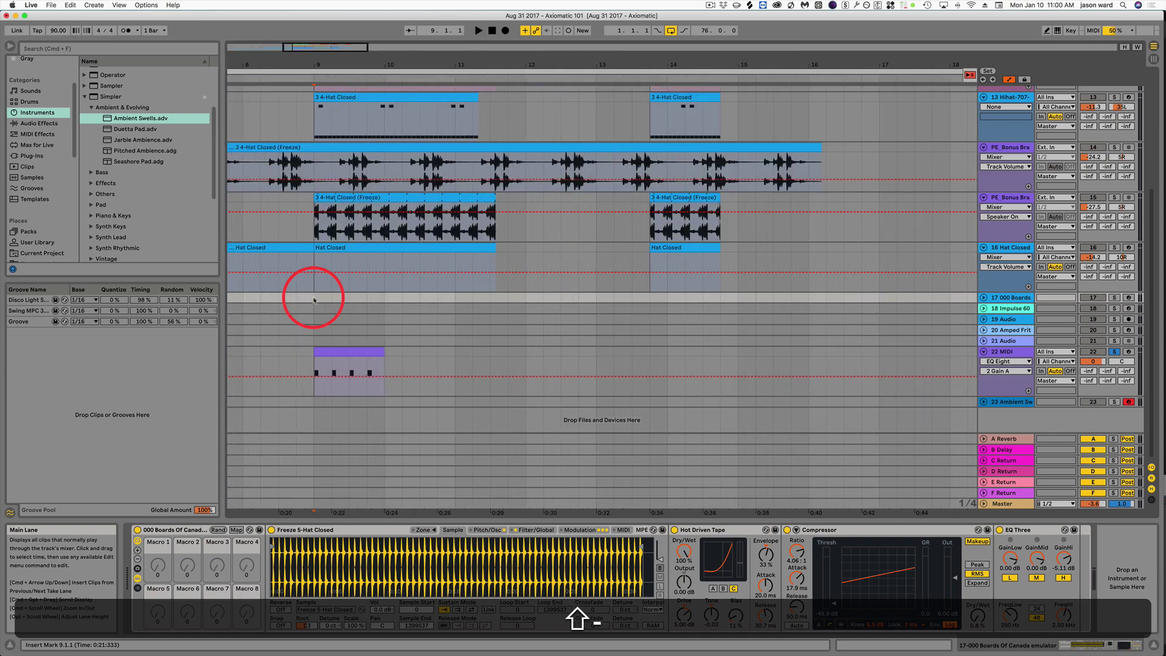
pyautogui.hotkey('shift', '=')
pyautogui.hotkey('shift', '-')
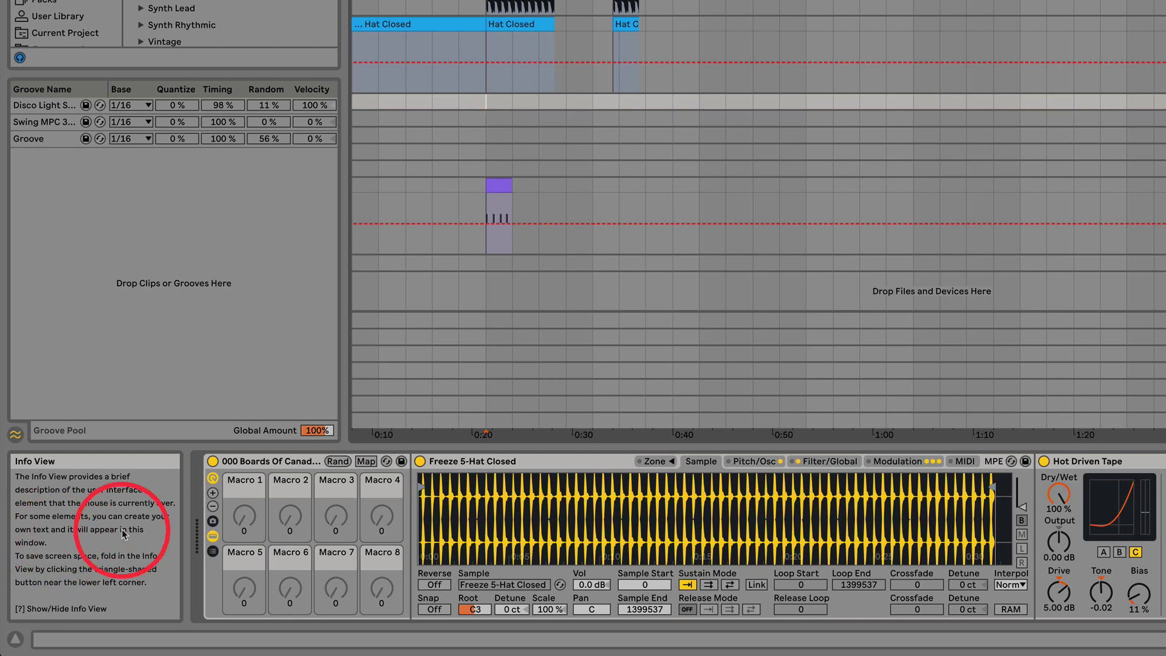
# Hide and restore the Info View twice, and hide and restore the browser once.
pyautogui.click(15, 640)
pyautogui.click(16, 640)
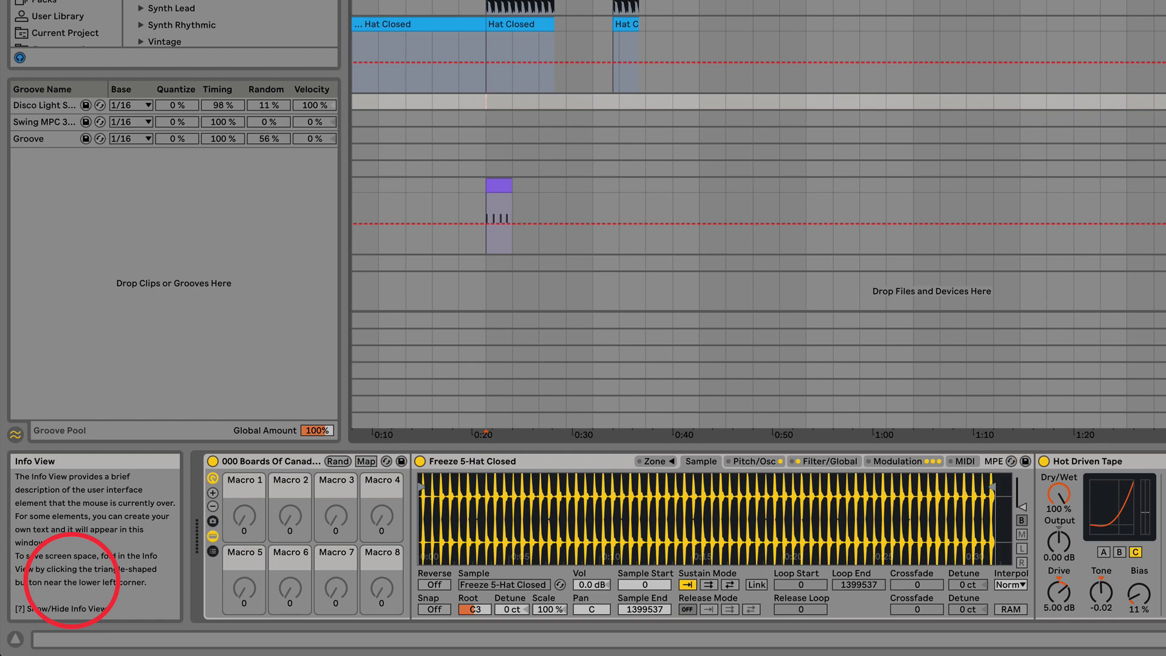
pyautogui.hotkey('shift', '/')
pyautogui.hotkey('shift', '/')
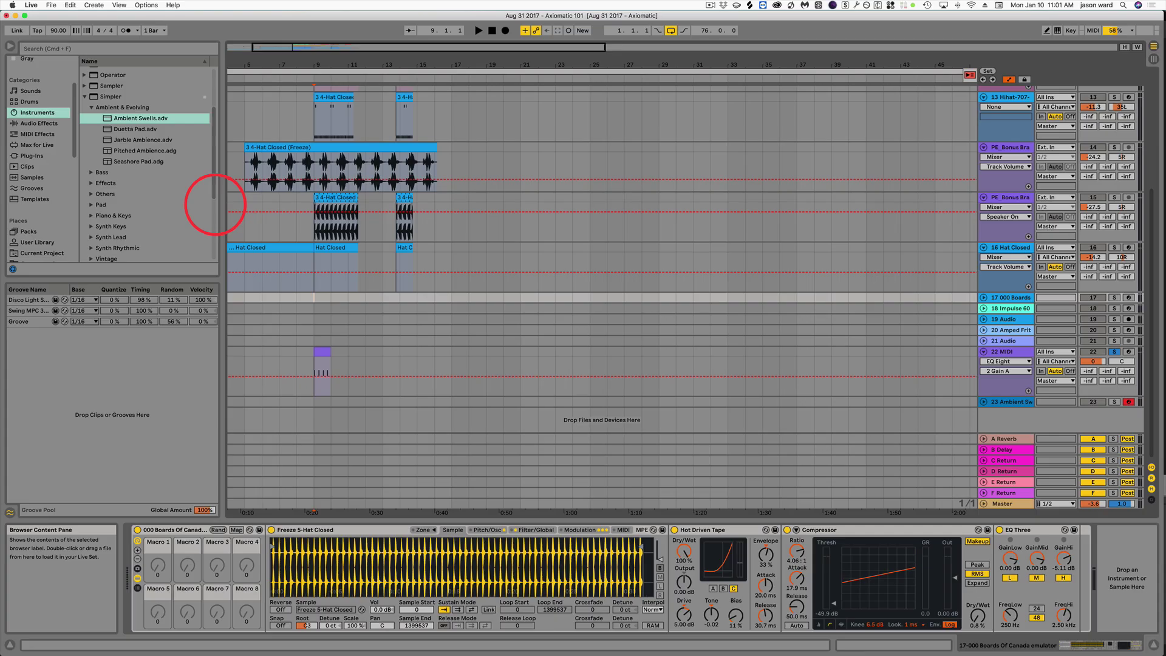
pyautogui.press('alt+super')
pyautogui.press('alt+super+b')
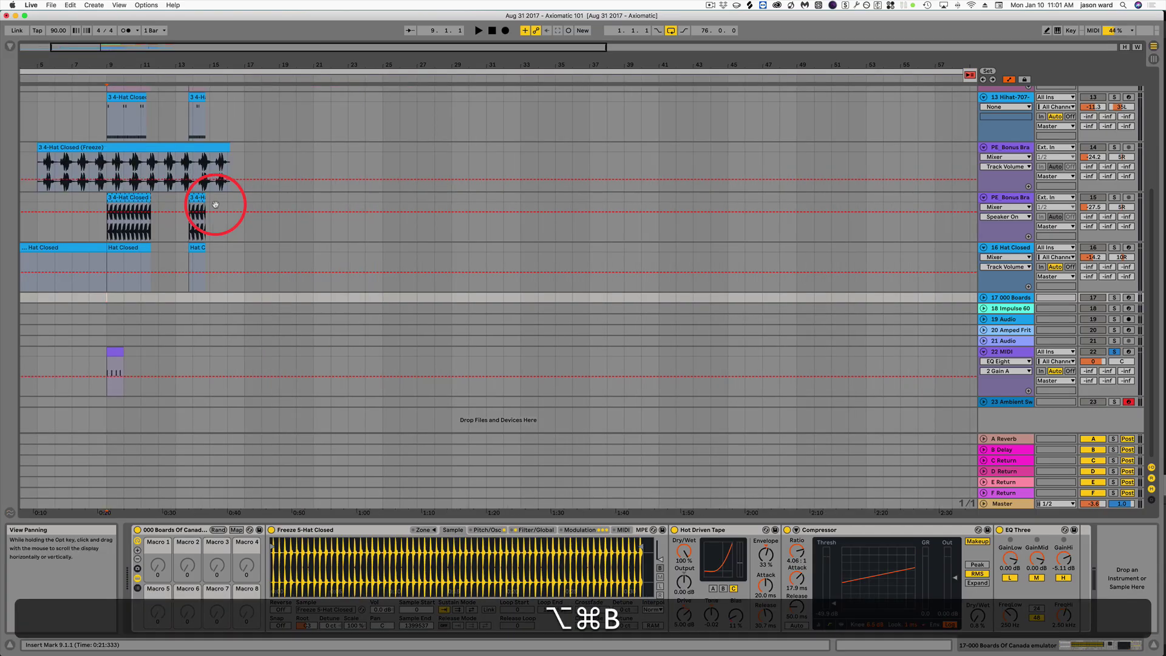
pyautogui.press('alt+super+b')
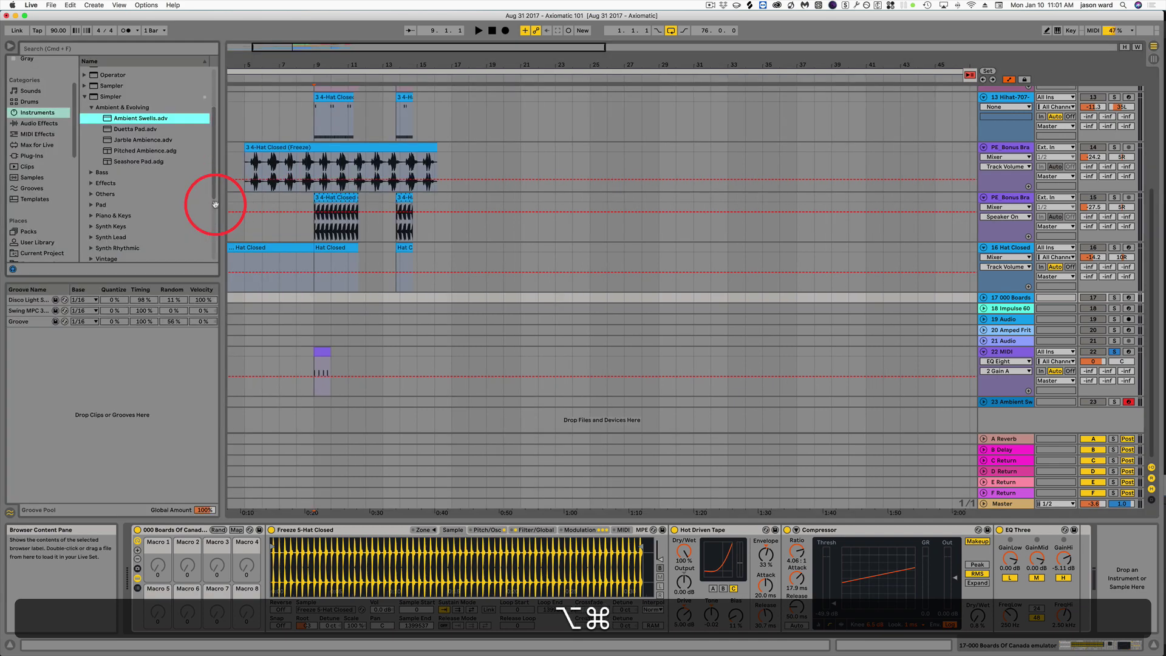
# Switch to Session View, toggle the Arrangement overview and leave it shown above the tracks with an increased height.
pyautogui.press('Tab')
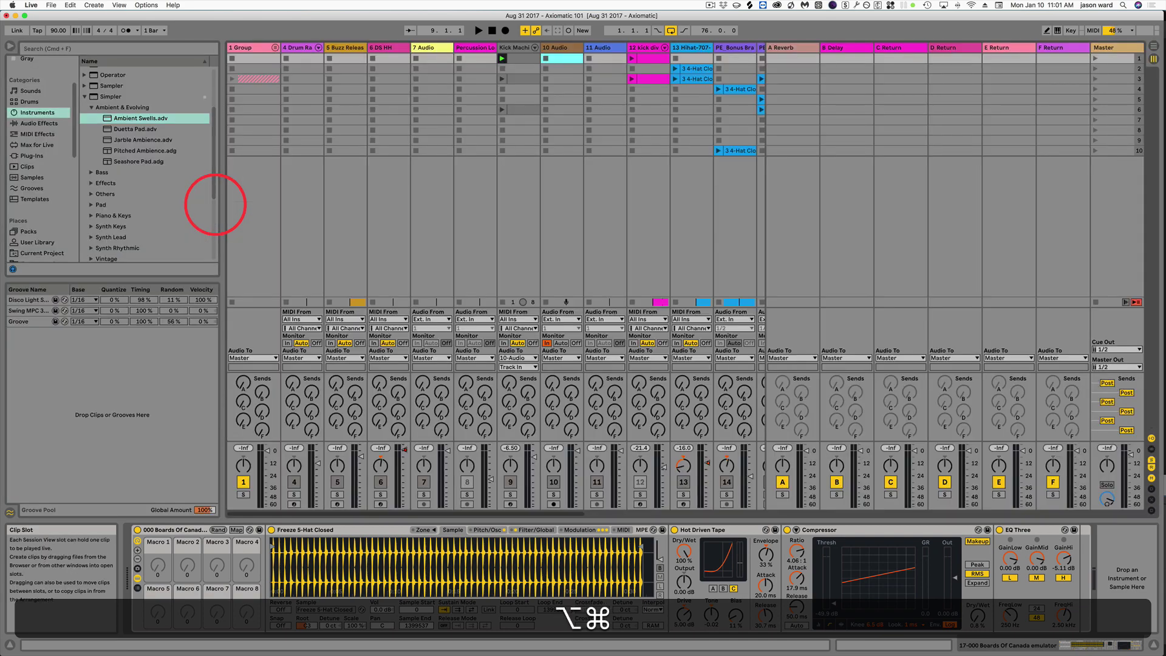
pyautogui.press('alt+super+o')
pyautogui.press('alt+super+o')
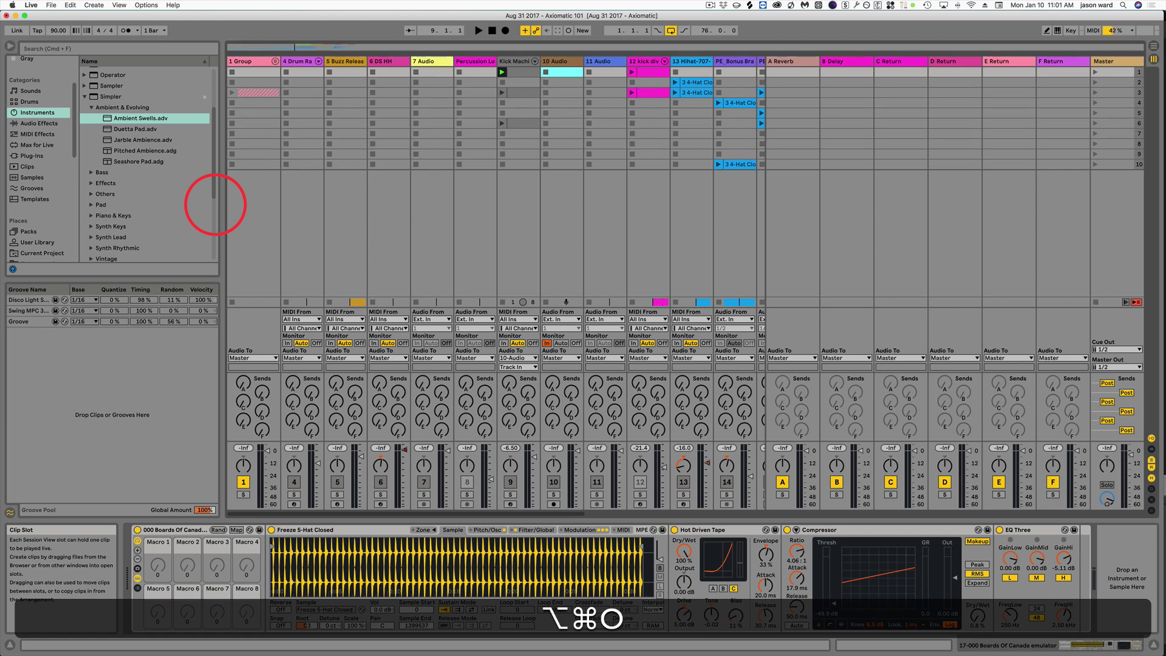
pyautogui.press('alt+super+o')
pyautogui.press('alt+super+o')
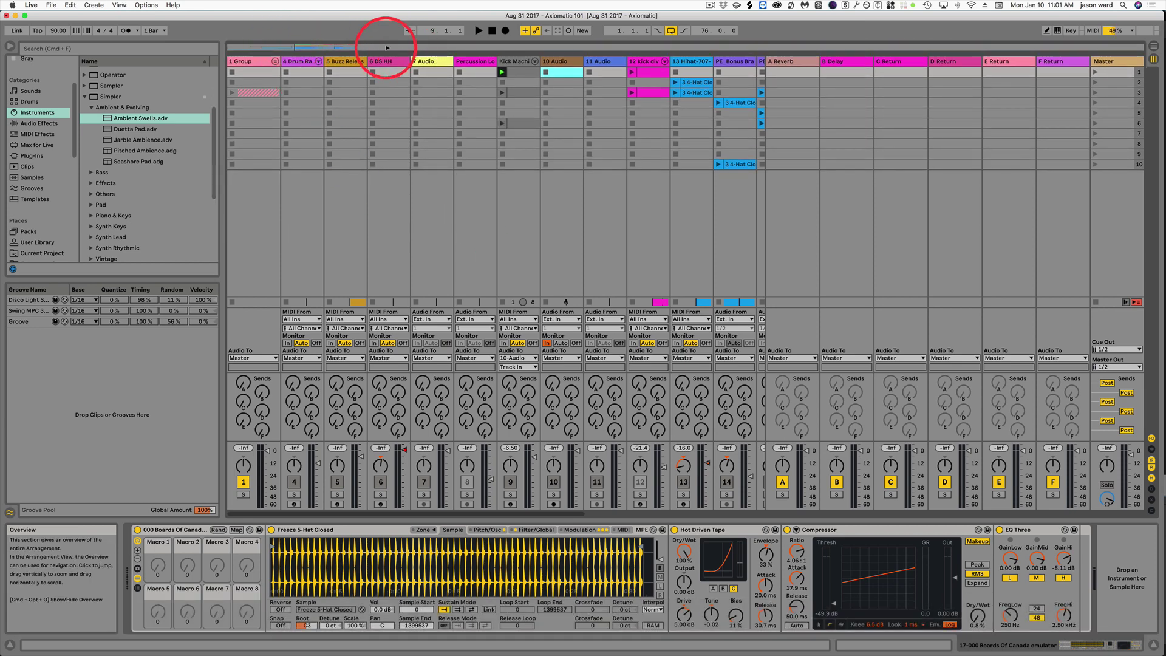
pyautogui.moveTo(385, 53); pyautogui.dragTo(395, 90)
# Hide and restore the In/Out section of the Session tracks several times.
pyautogui.press('alt+super+i')
pyautogui.press('alt+super+i')
pyautogui.press('alt+super+i')
pyautogui.press('alt+super+i')
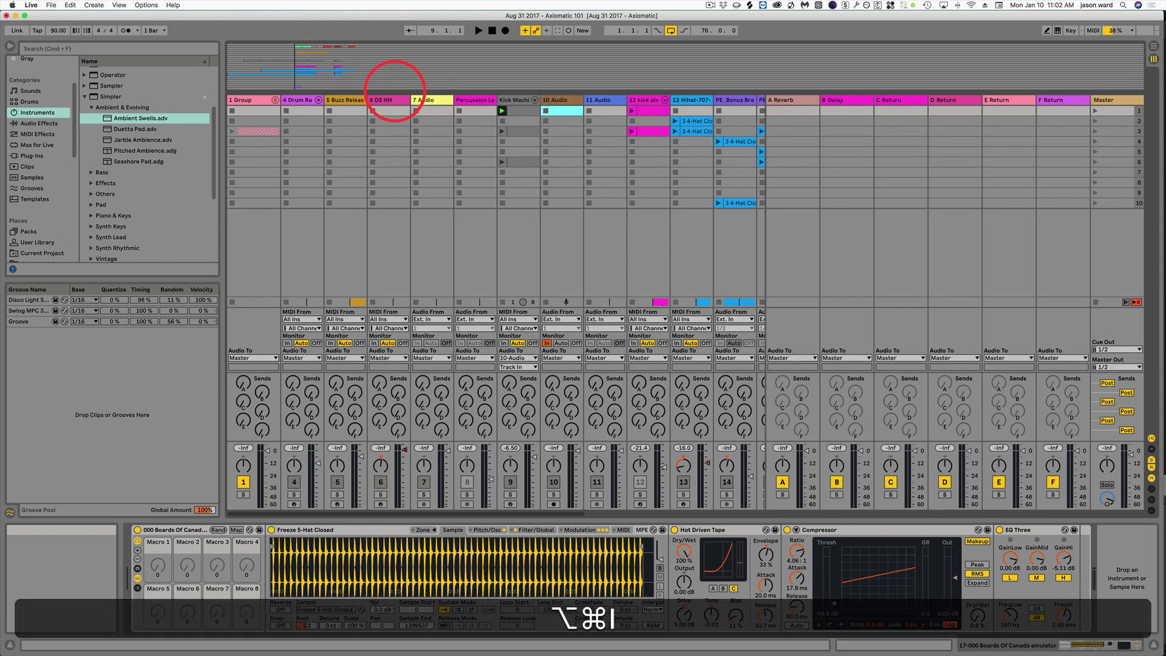
pyautogui.press('alt+super+i')
pyautogui.press('alt+super+i')
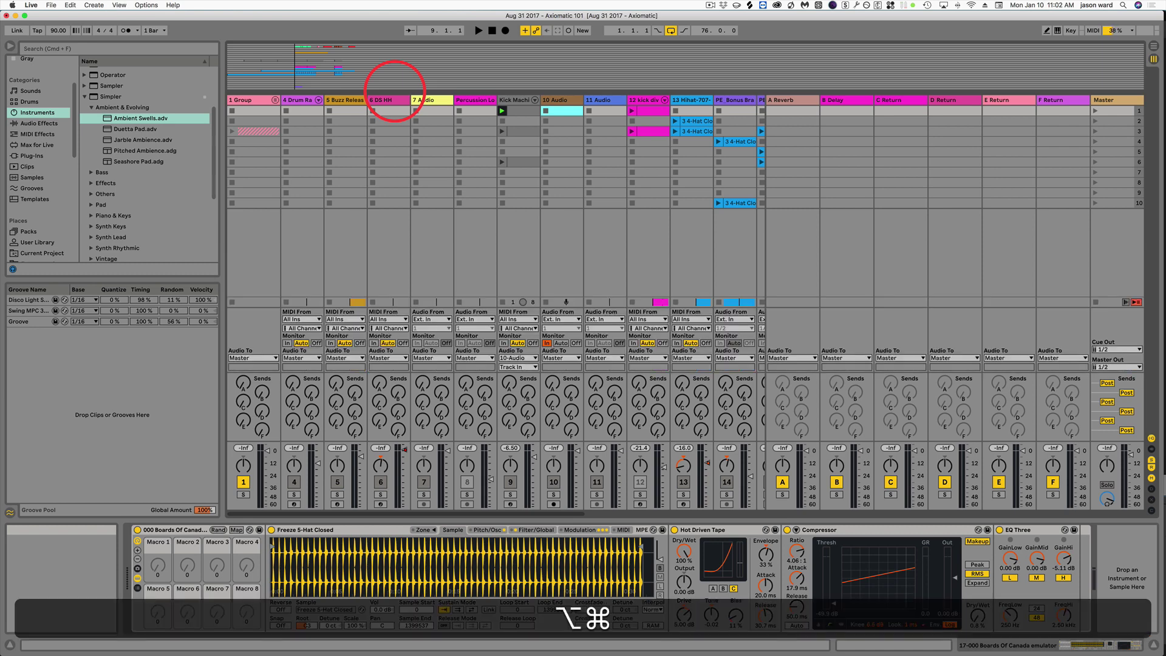
# Hide and restore the Sends section, and do the same with the mixer section.
pyautogui.press('alt+super+s')
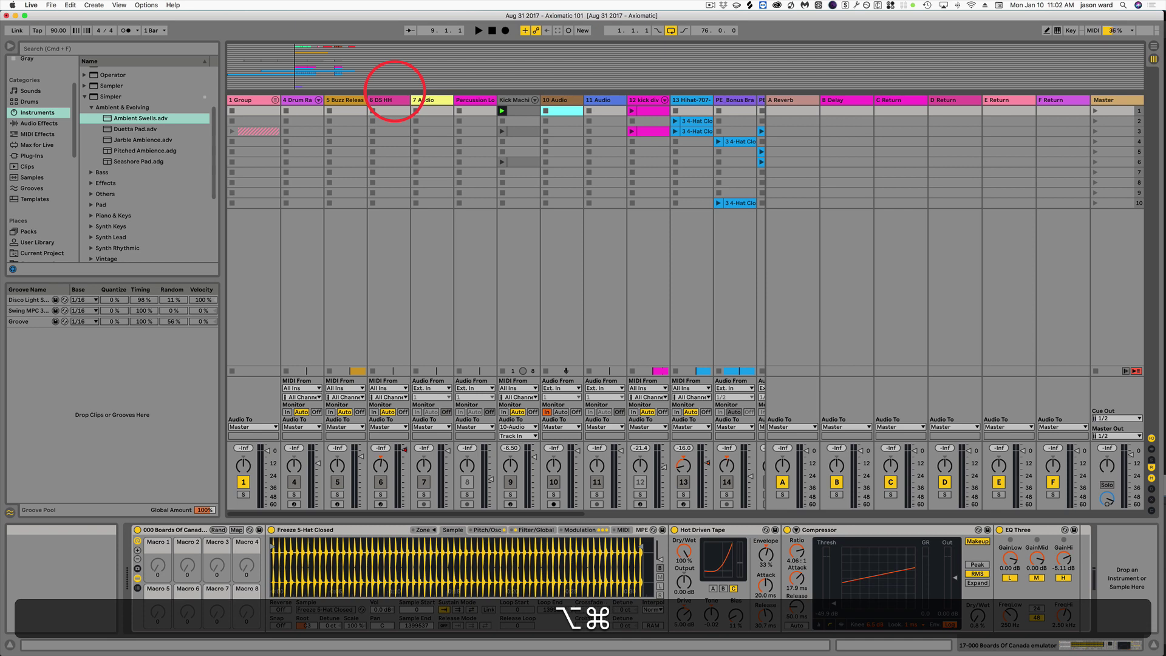
pyautogui.press('alt+super+s')
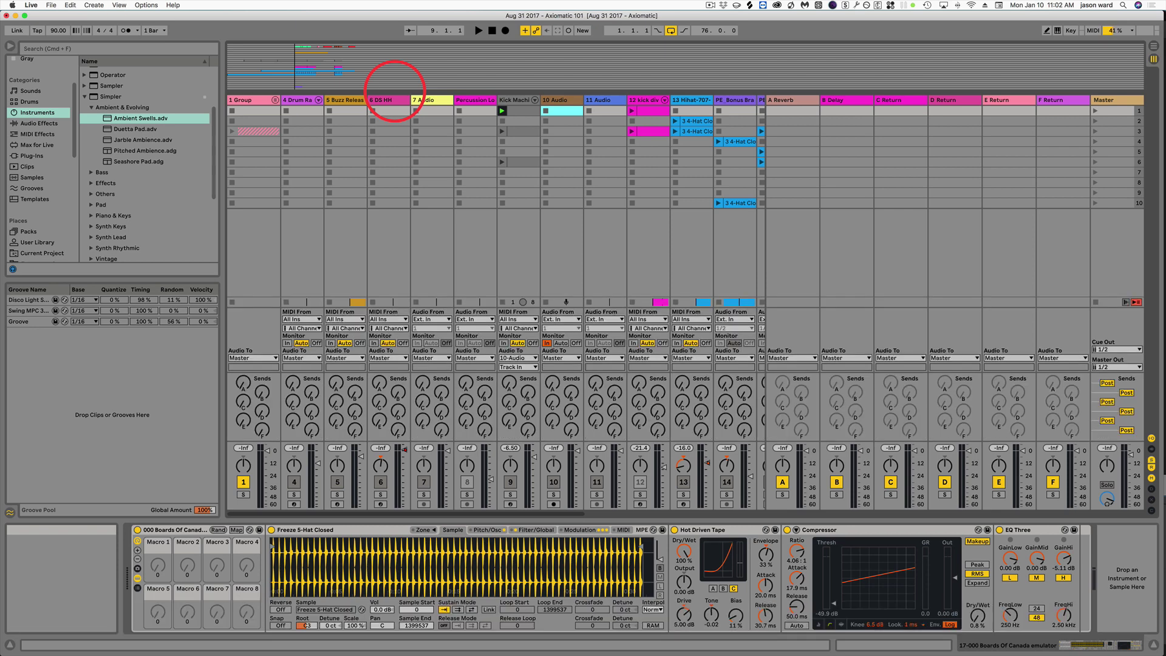
pyautogui.press('alt+super+m')
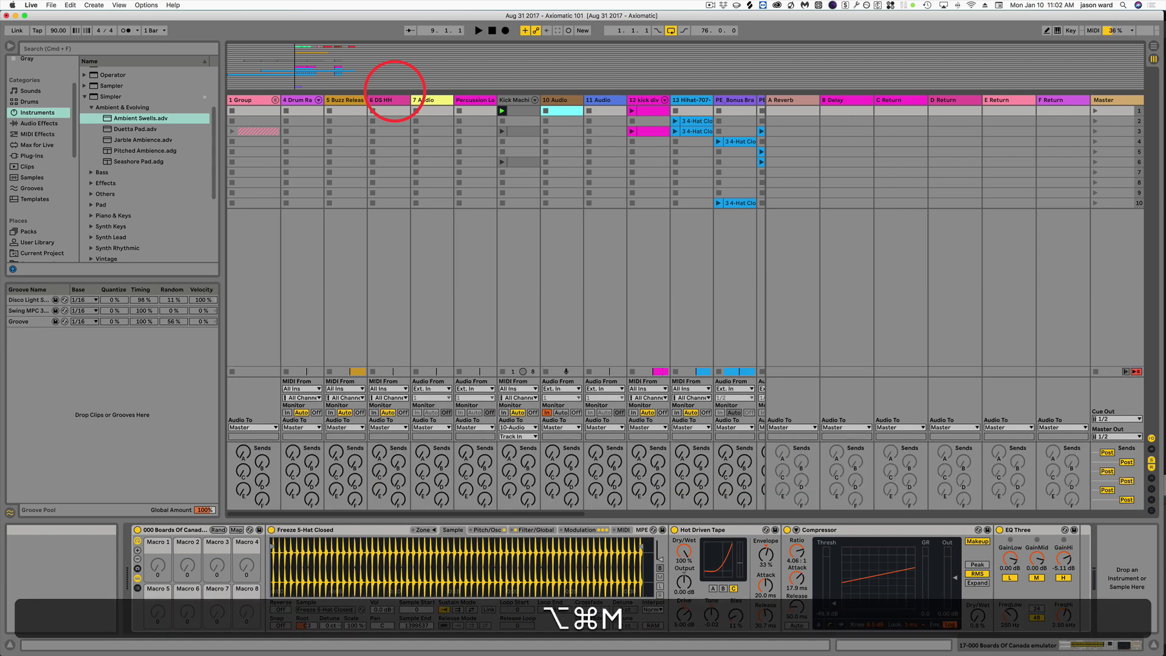
pyautogui.press('alt+super+m')
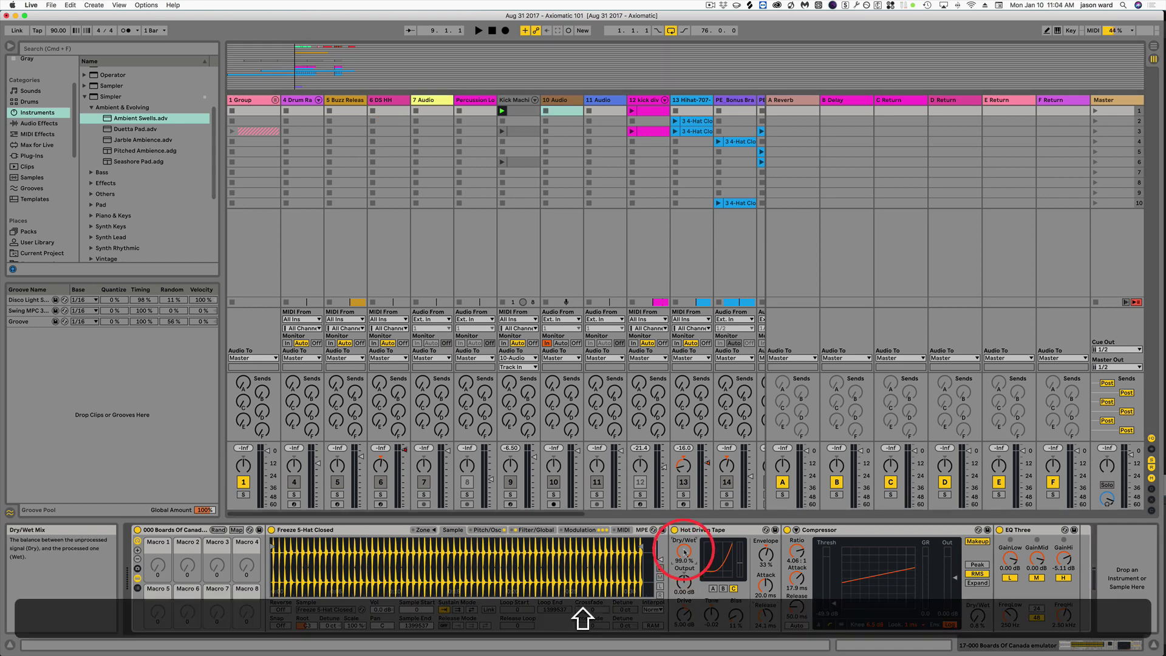
# Fine-adjust the Dry/Wet amount of the Hot Driven Tape device to about 99%.
pyautogui.moveTo(685, 552); pyautogui.dragTo(686, 552)
# Rename the 6 DS HH track as "new thing".
pyautogui.click(388, 99)
pyautogui.press('super+r')
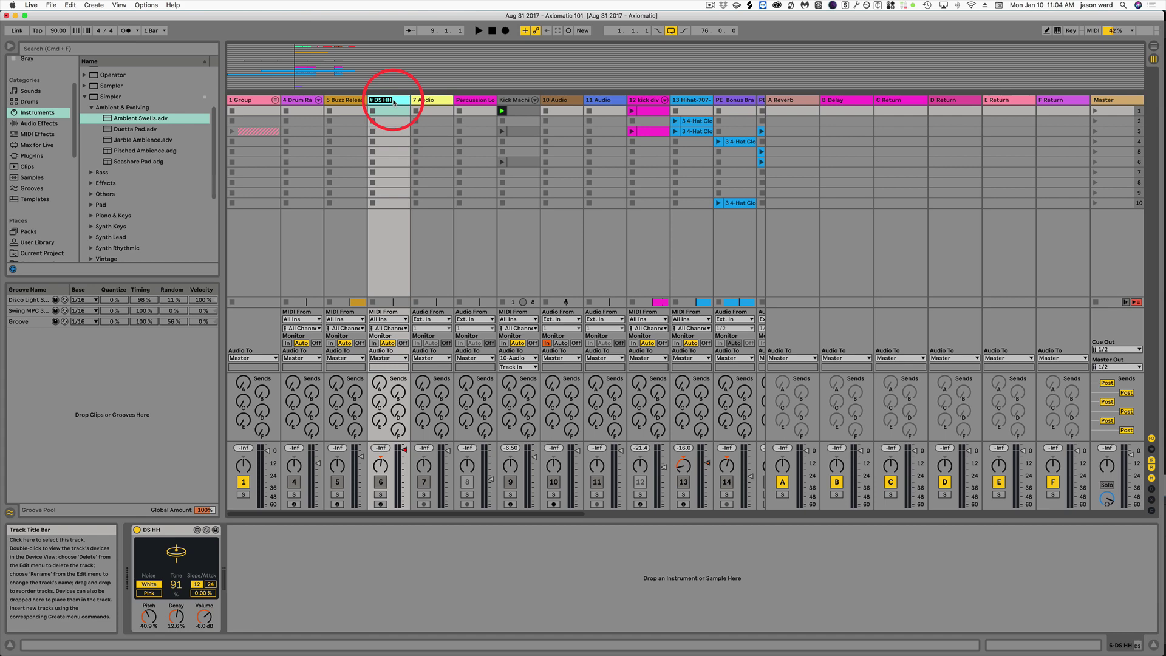
pyautogui.write('new thing')
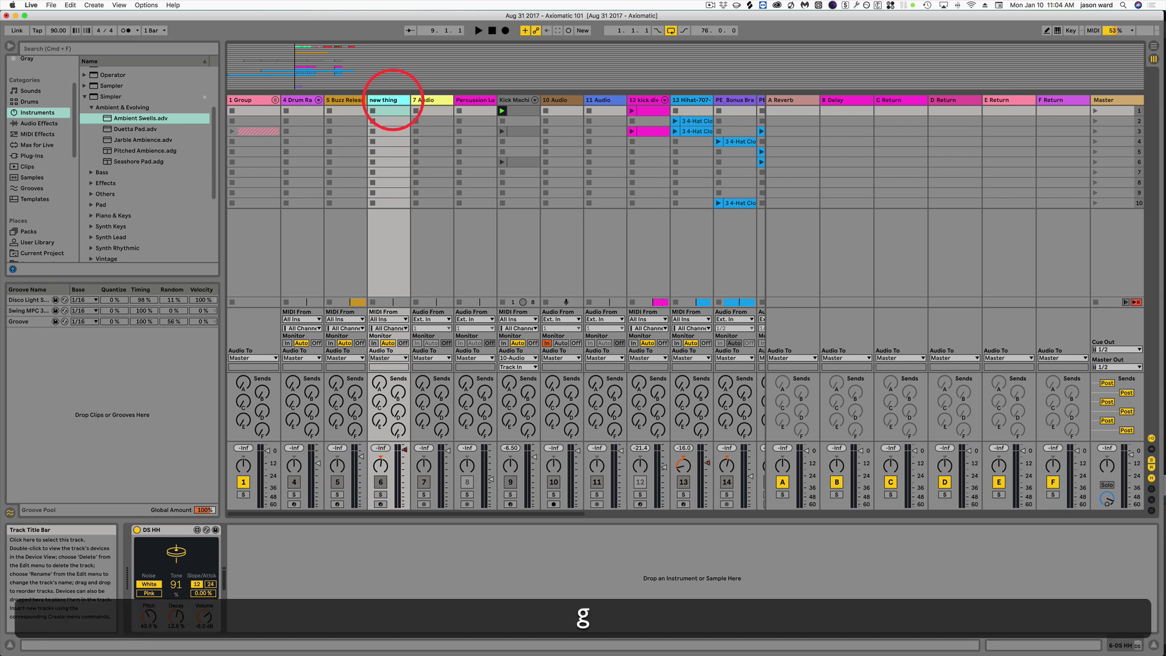
# Rename the DS HH device as "Hat", and undo the track and device renames.
pyautogui.click(157, 532)
pyautogui.hotkey('shift', 'a')
pyautogui.write('at')
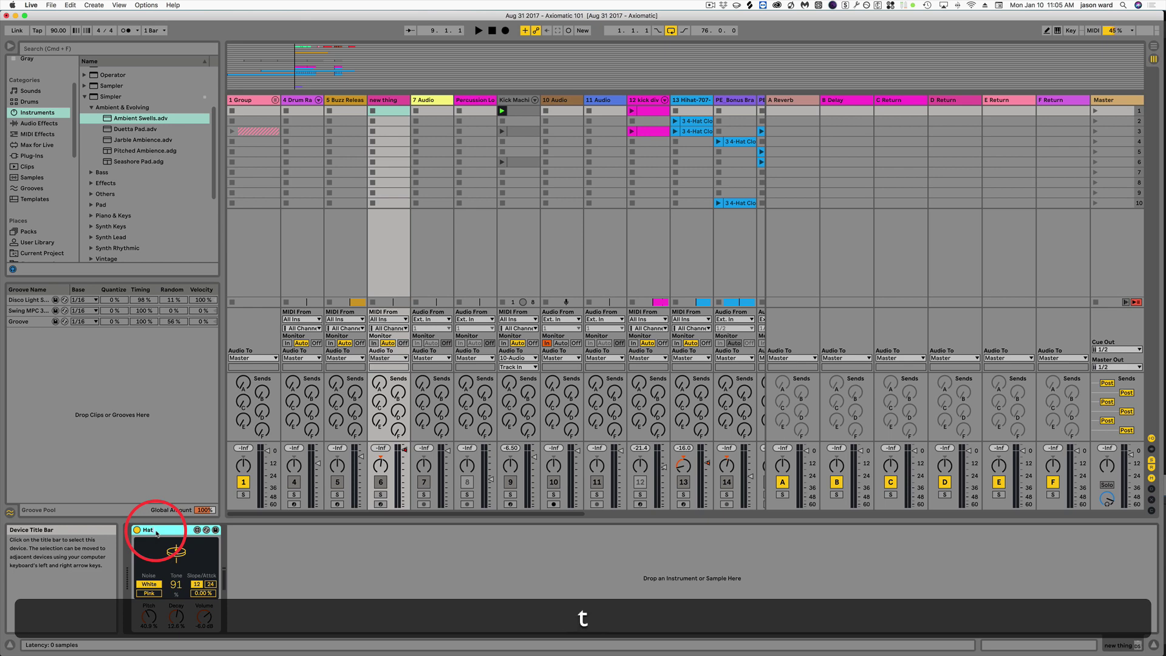
pyautogui.write('zzz')
pyautogui.press('Return')
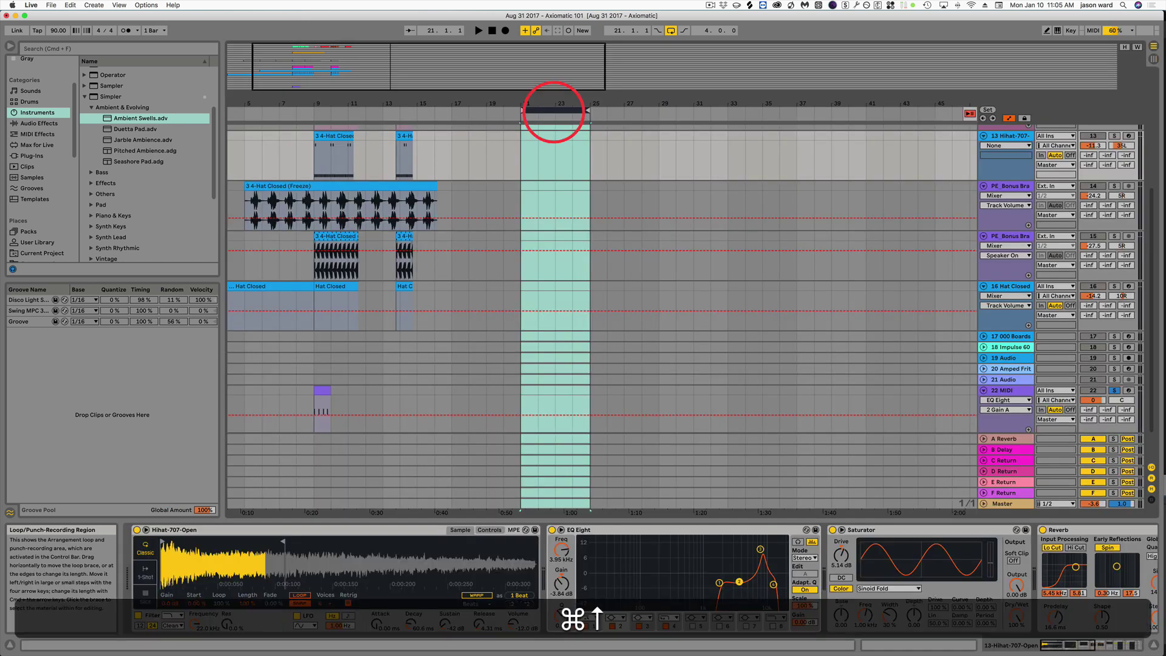
# Double the Arrangement loop starting at bar 21 to 8 bars, and halve it repeatedly down to 1 bar.
pyautogui.press('super+Up')
pyautogui.press('super+Up')
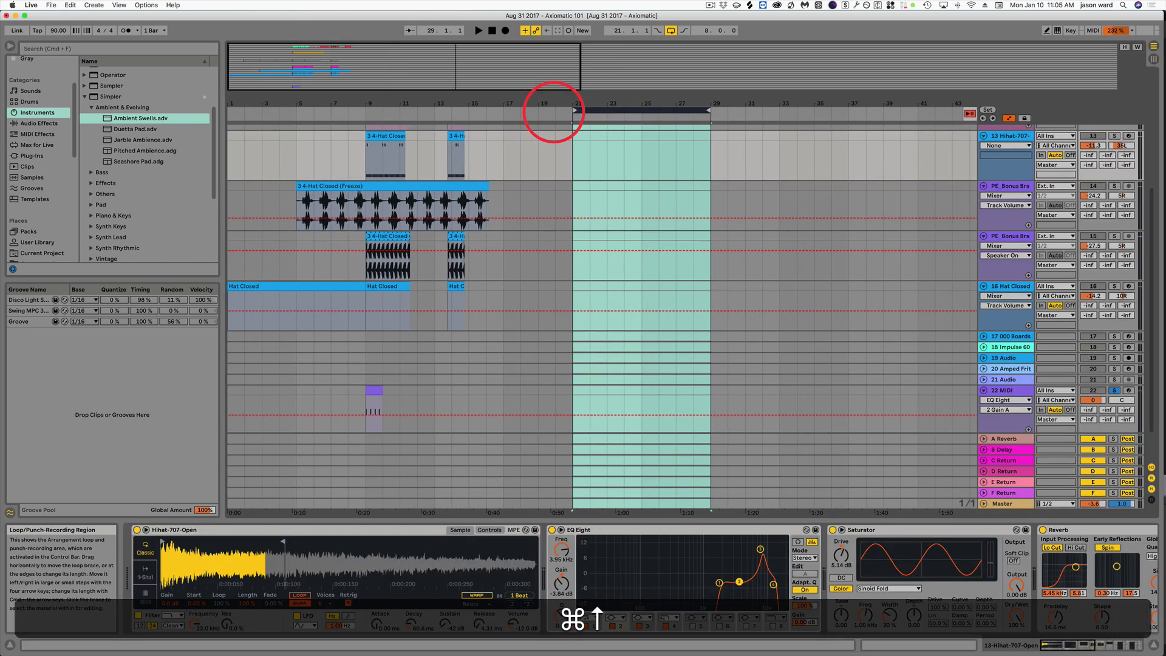
pyautogui.press('super+Down')
pyautogui.press('super+Down')
pyautogui.press('super+Down')
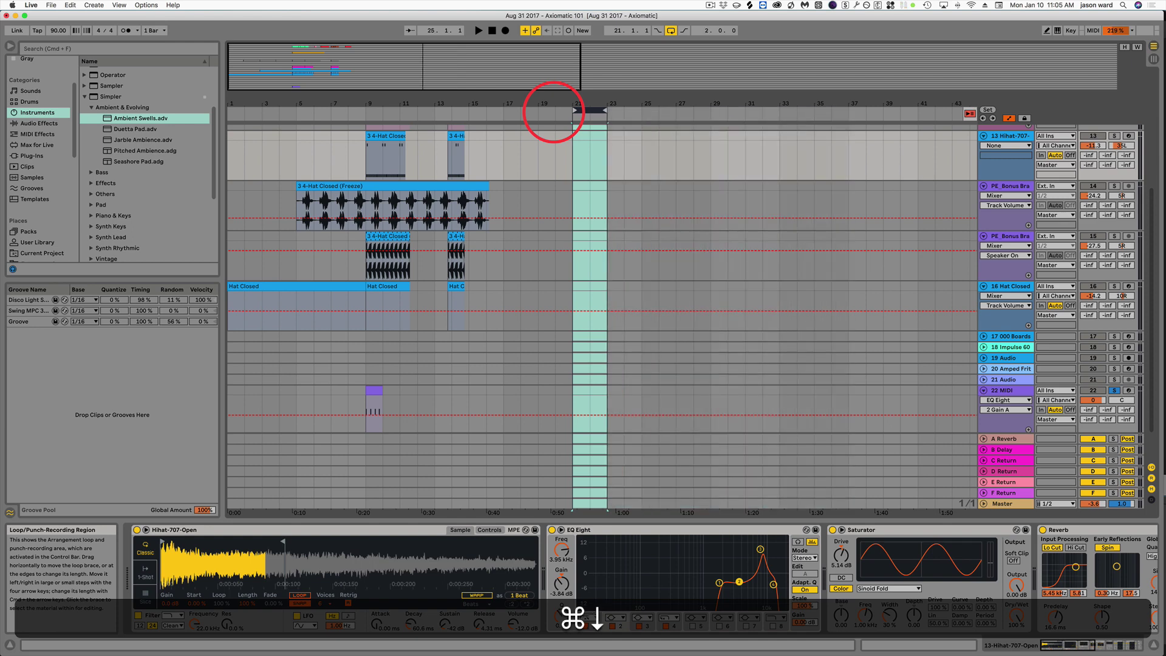
pyautogui.press('super+Down')
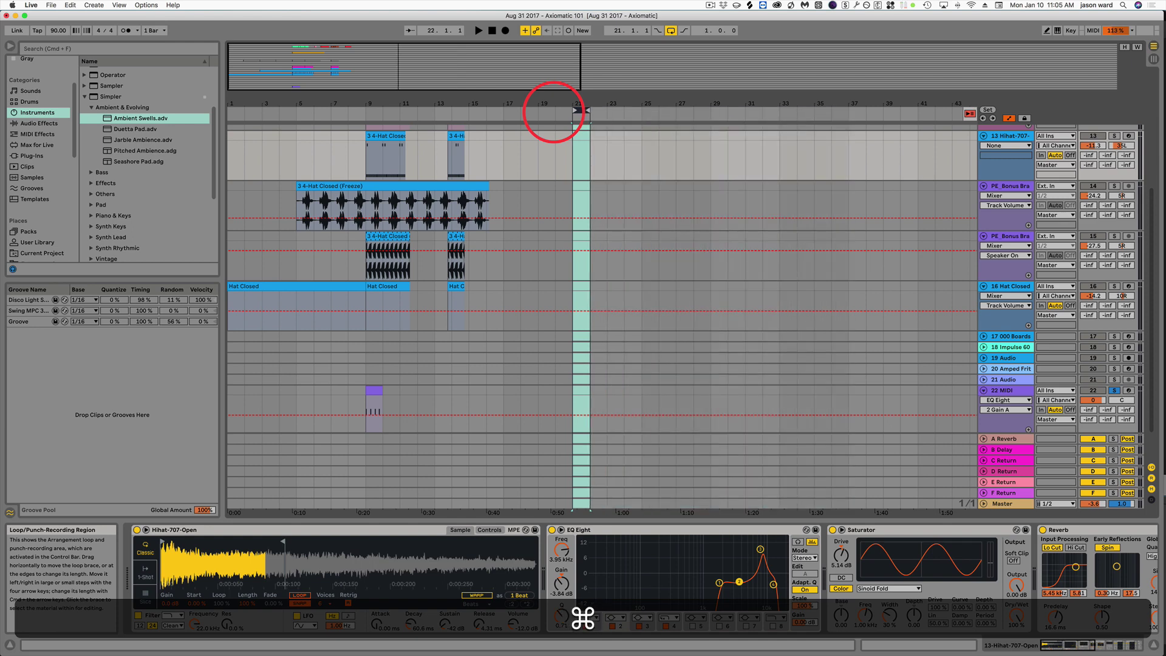
# Move the note selection in the 22 MIDI clip from the first C#3 note to the fourth and back.
pyautogui.moveTo(410, 398); pyautogui.dragTo(408, 454)
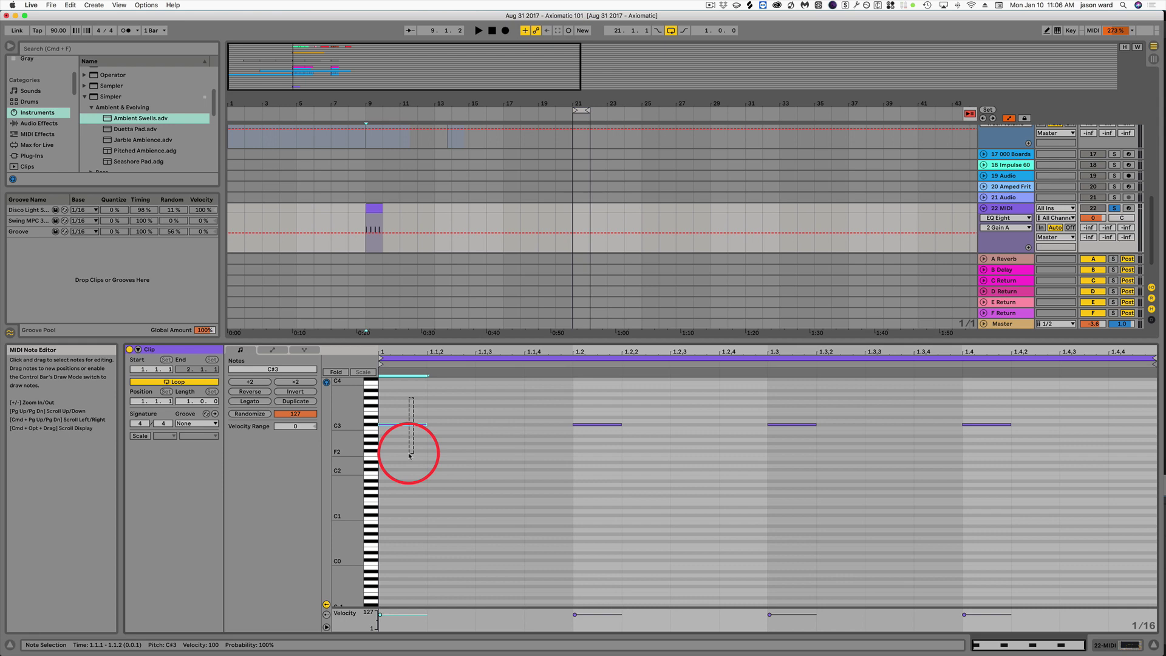
pyautogui.press('alt')
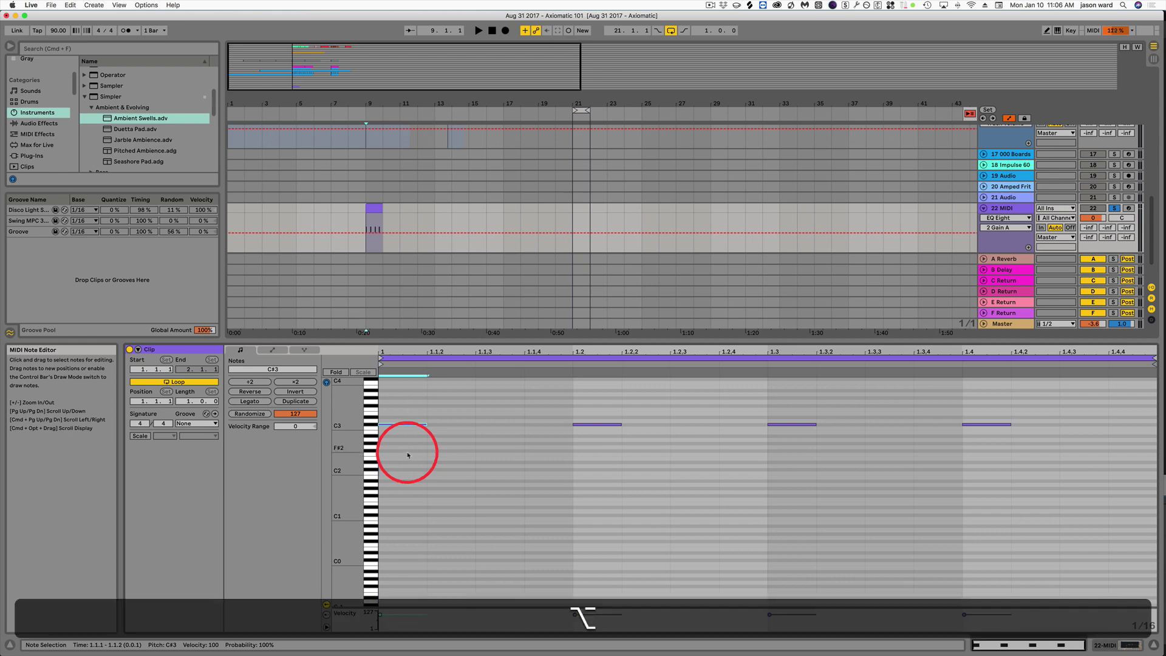
pyautogui.hotkey('alt', 'Up')
pyautogui.hotkey('alt', 'Up')
pyautogui.hotkey('alt', 'Up')
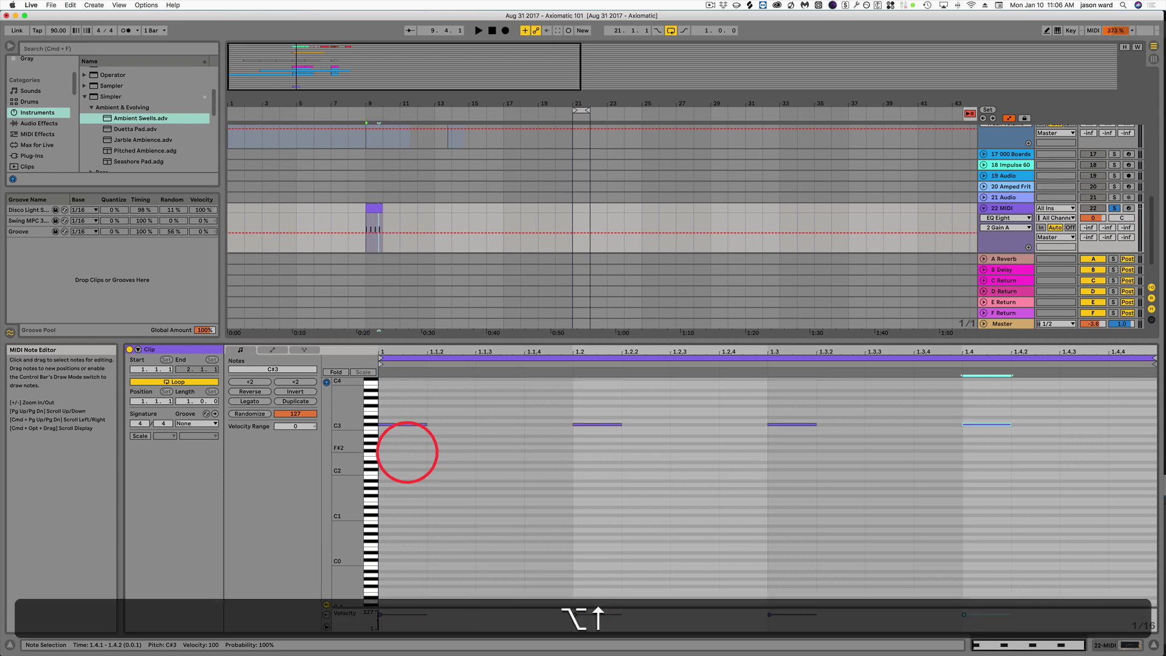
pyautogui.hotkey('alt', 'Down')
pyautogui.hotkey('alt', 'Down')
pyautogui.hotkey('alt', 'Down')
# Switch to Session View and launch the 12 kick dive clip in scene 3.
pyautogui.press('Tab')
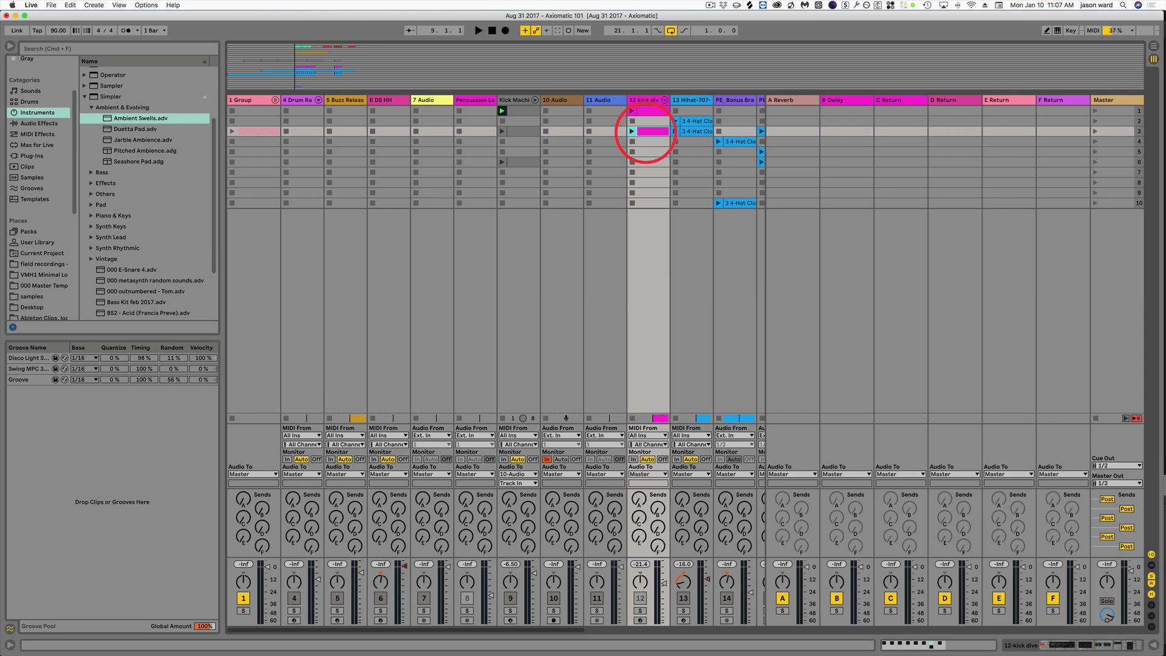
pyautogui.press('Return')
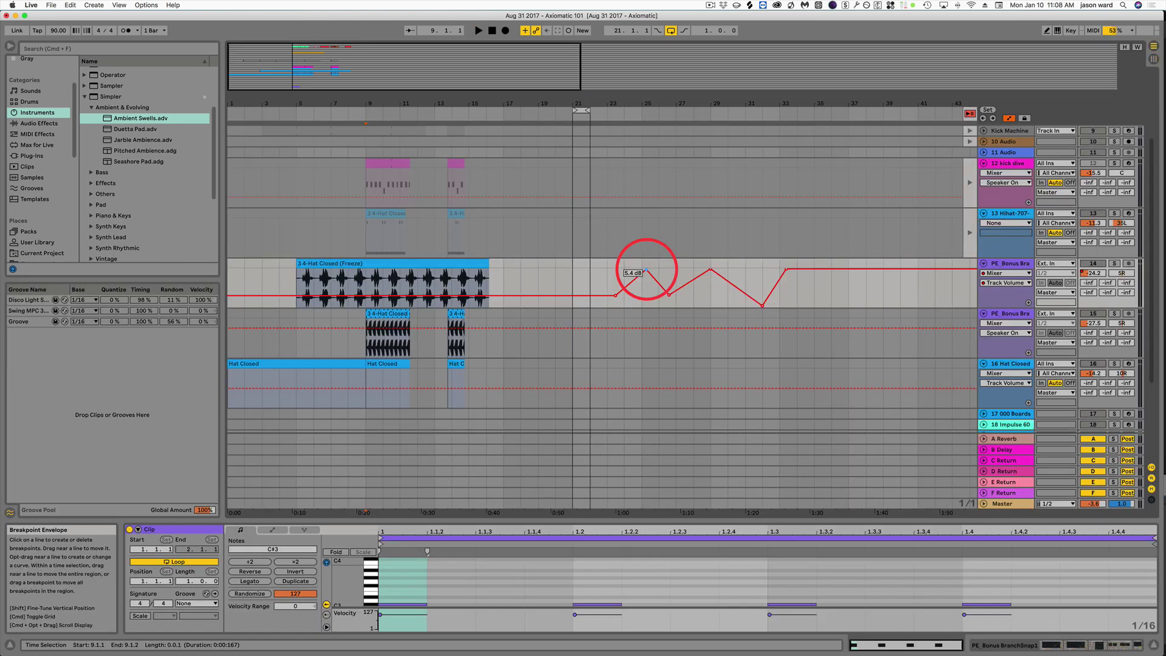
# Slide the first upper breakpoint of track 14's volume envelope along the timeline to about bar 24, keeping its 5.4 dB level.
pyautogui.press('shift')
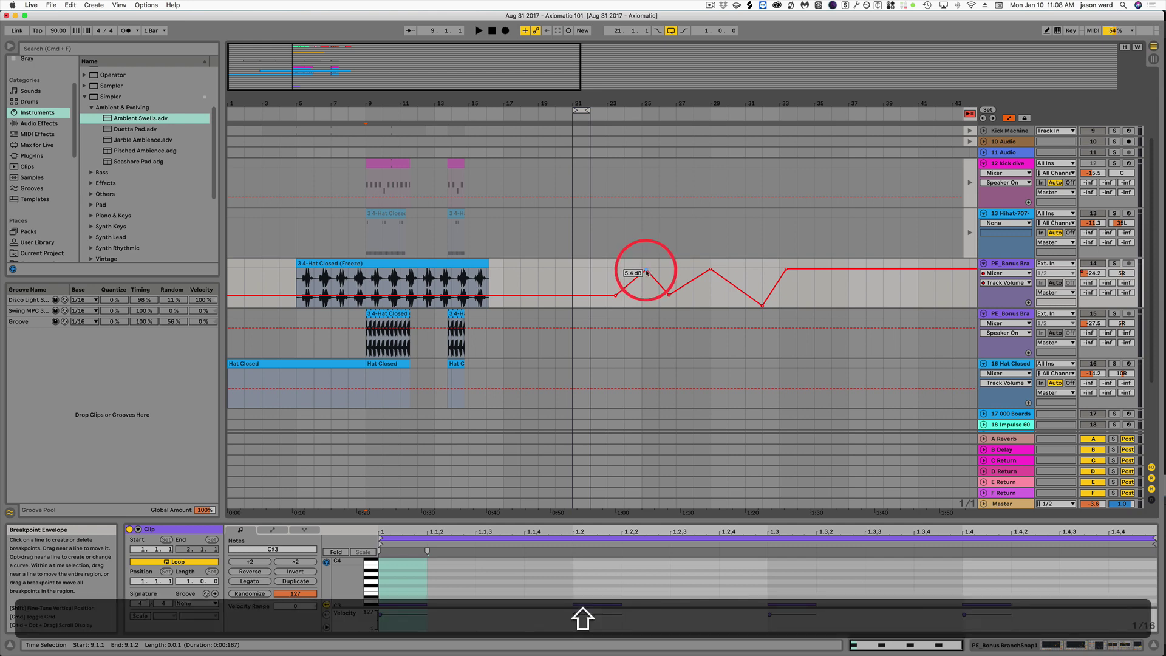
pyautogui.moveTo(647, 272); pyautogui.dragTo(786, 269)
pyautogui.moveTo(786, 269); pyautogui.dragTo(728, 269)
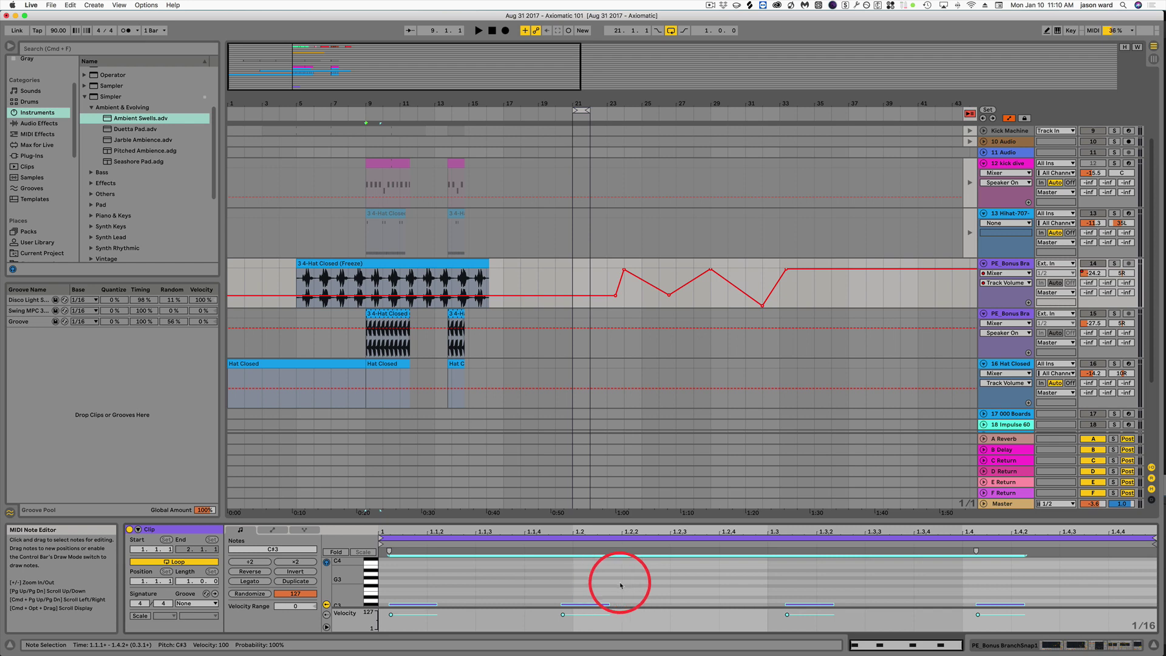
# Inspect the quantization settings without changing them, and quantize the four selected C#3 notes to 1/16.
pyautogui.press('super+shift+u')
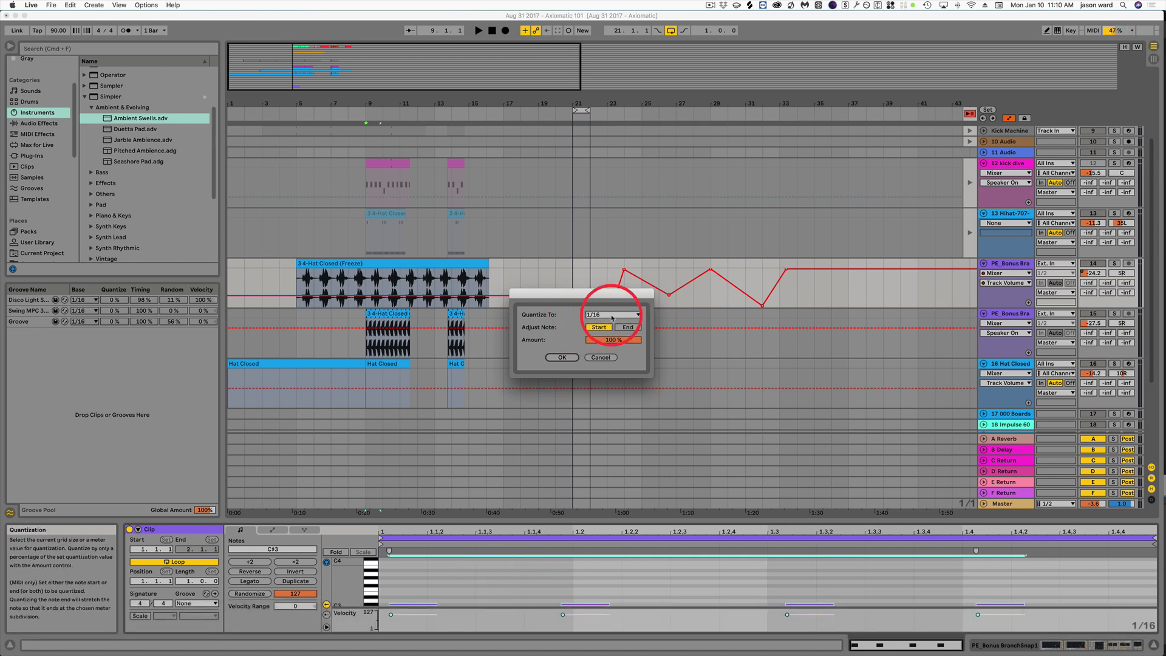
pyautogui.click(600, 357)
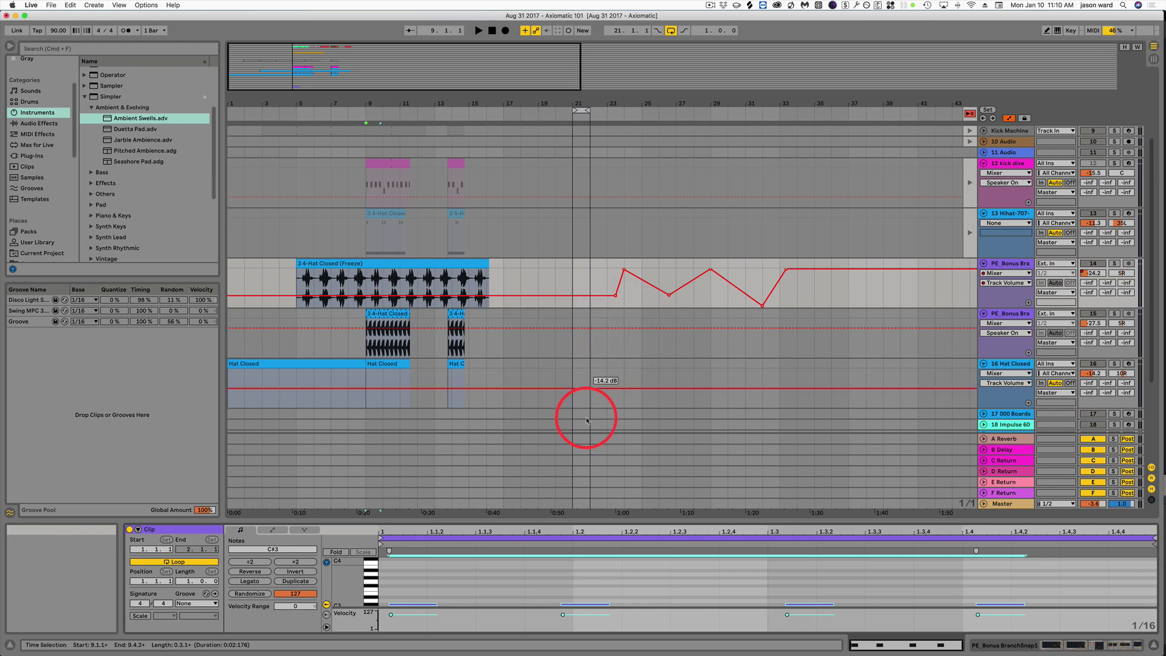
pyautogui.press('super')
pyautogui.press('super+u')
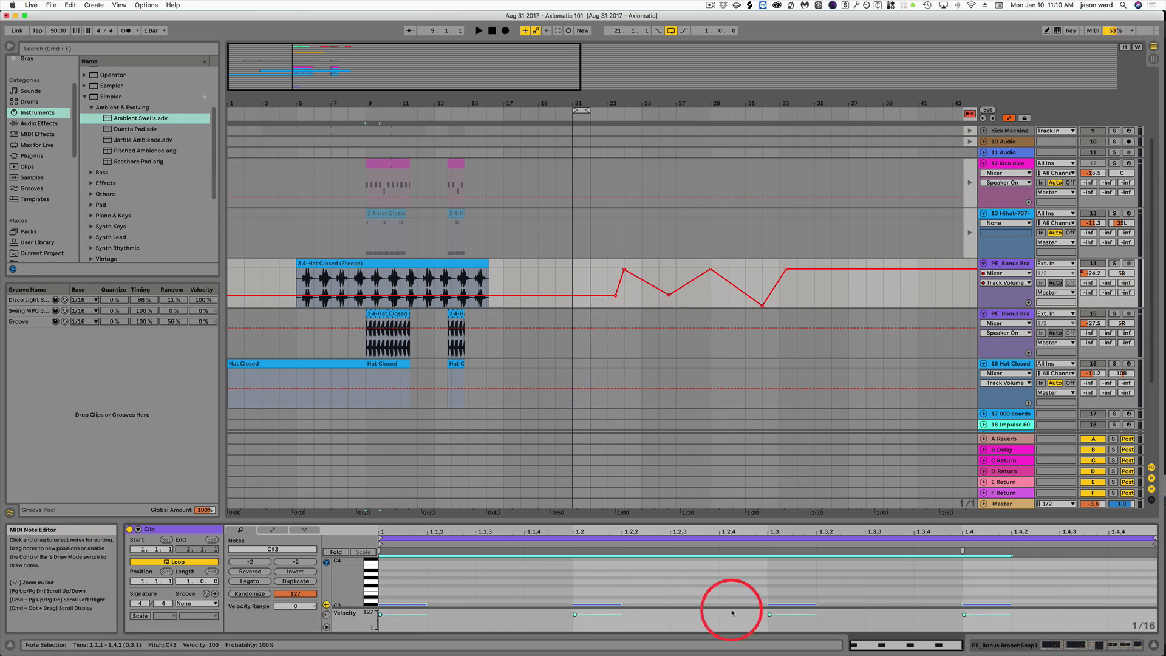
# Group all tracks from 2 Group through 23 Ambient Swells into one group track.
pyautogui.scroll(4, 1006, 144)
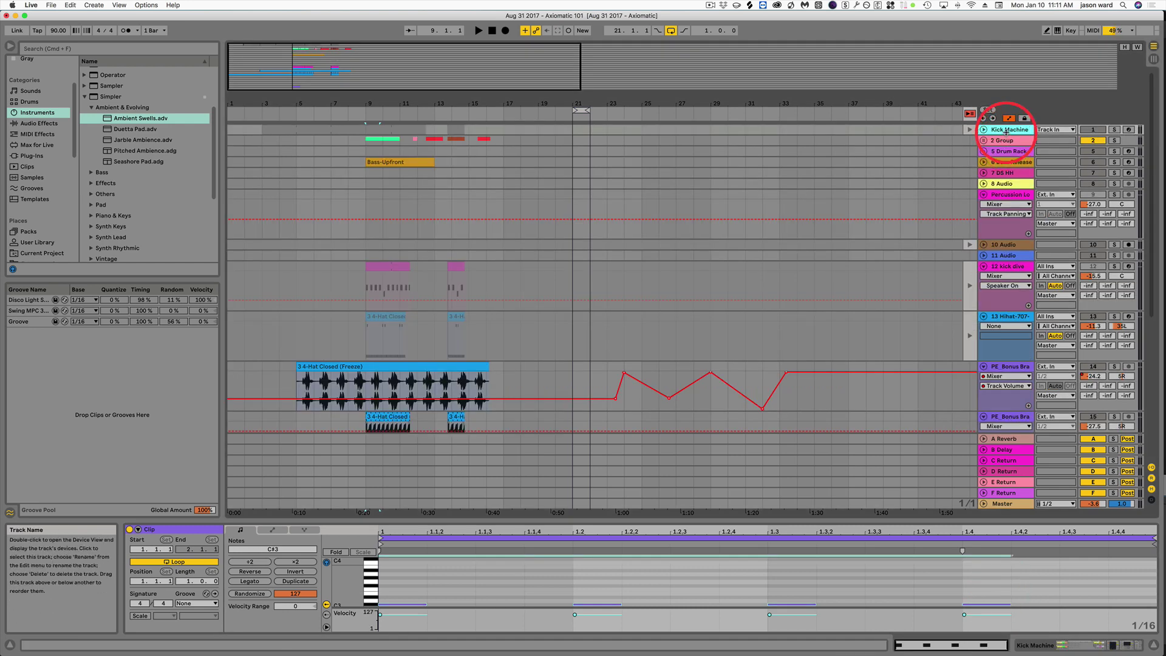
pyautogui.click(1007, 141)
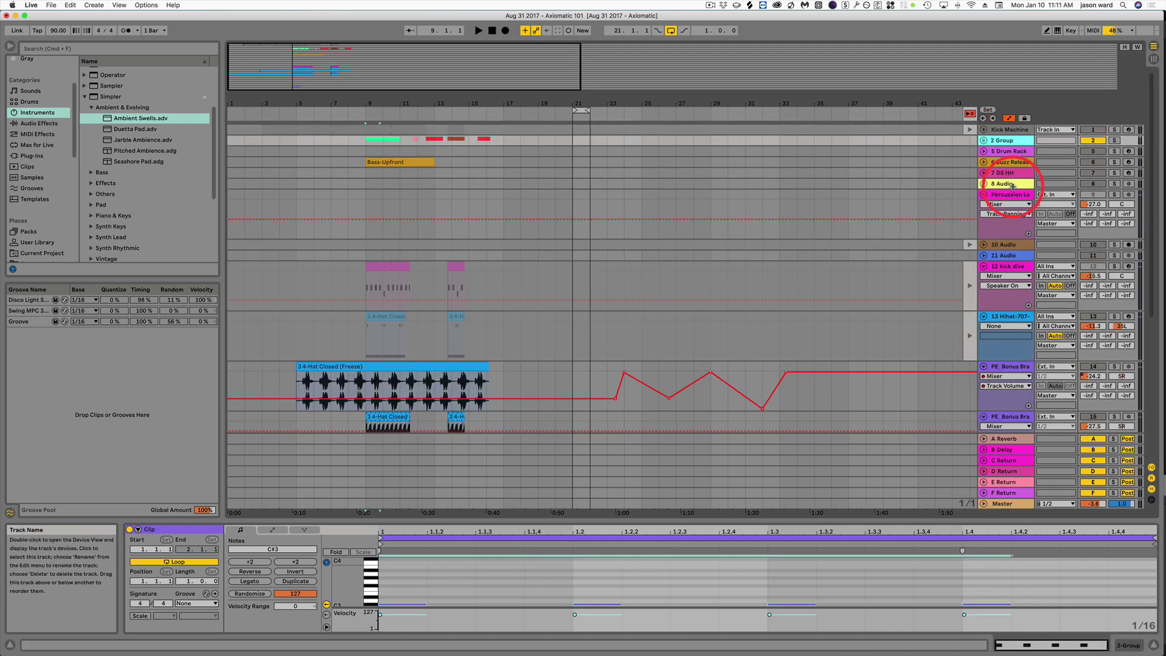
pyautogui.scroll(-8, 1006, 157)
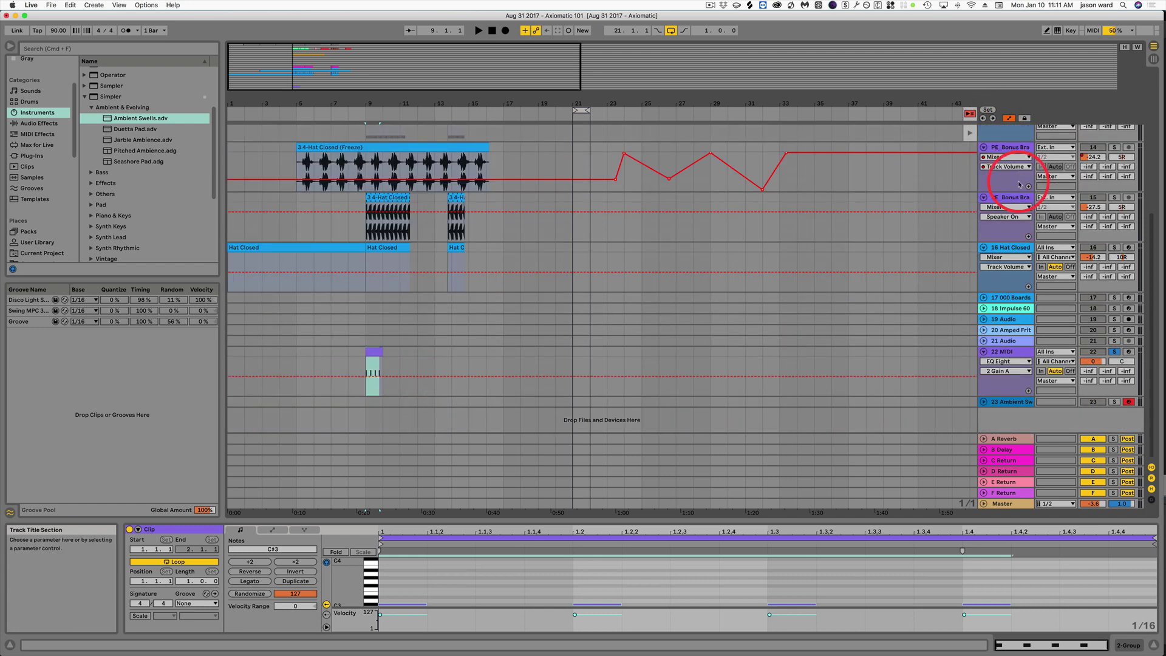
pyautogui.keyDown('shift'); pyautogui.click(1020, 404); pyautogui.keyUp('shift')
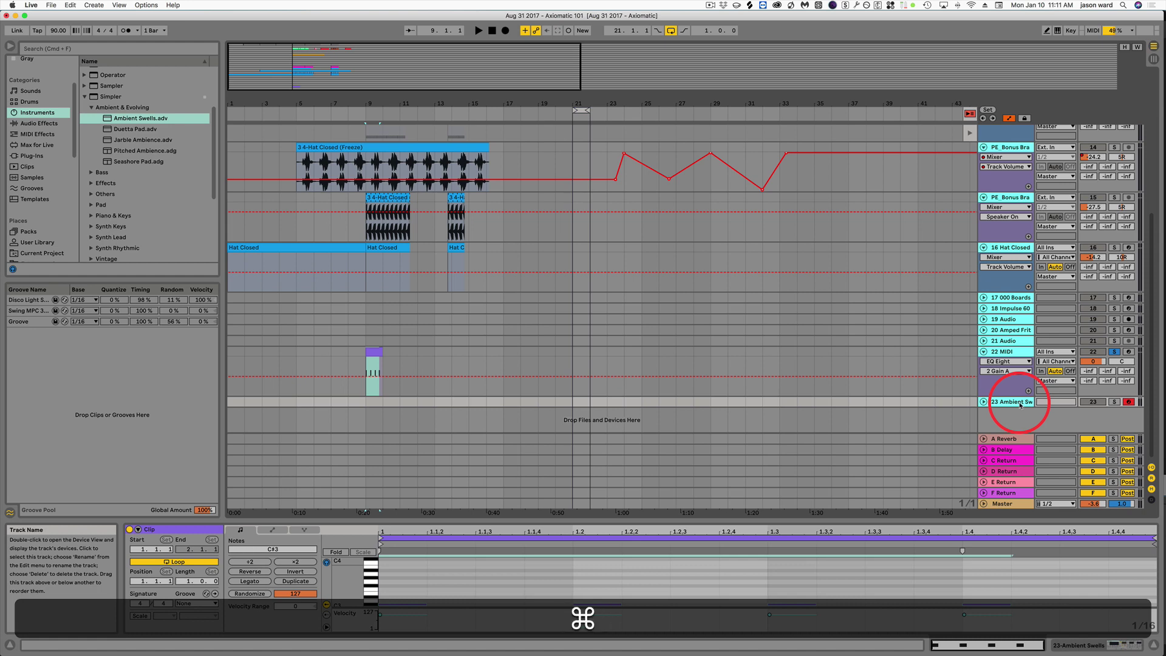
pyautogui.press('super+g')
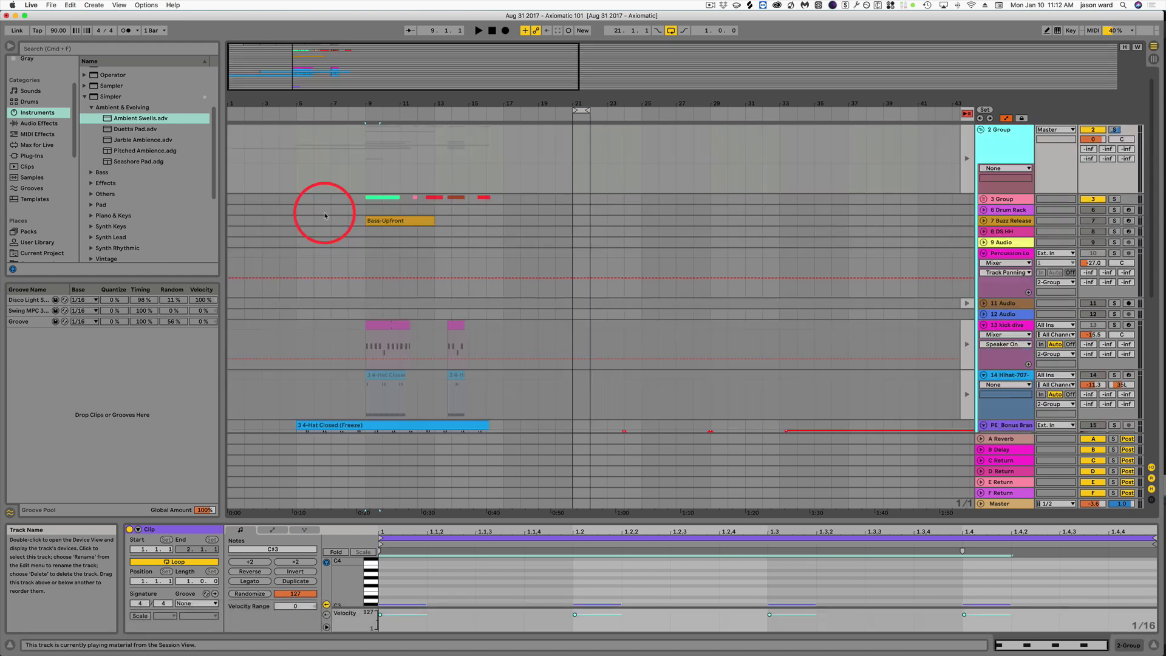
# Add the Compressor from the Dynamics audio effects to the 2 Group track.
pyautogui.click(65, 124)
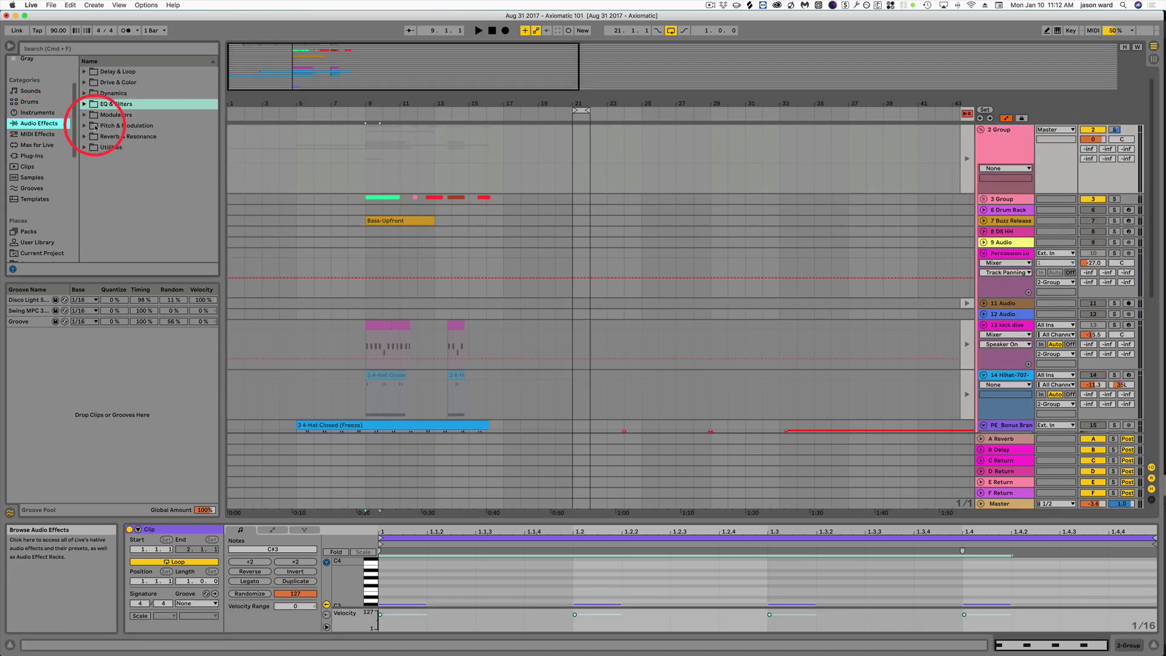
pyautogui.click(85, 104)
pyautogui.click(84, 93)
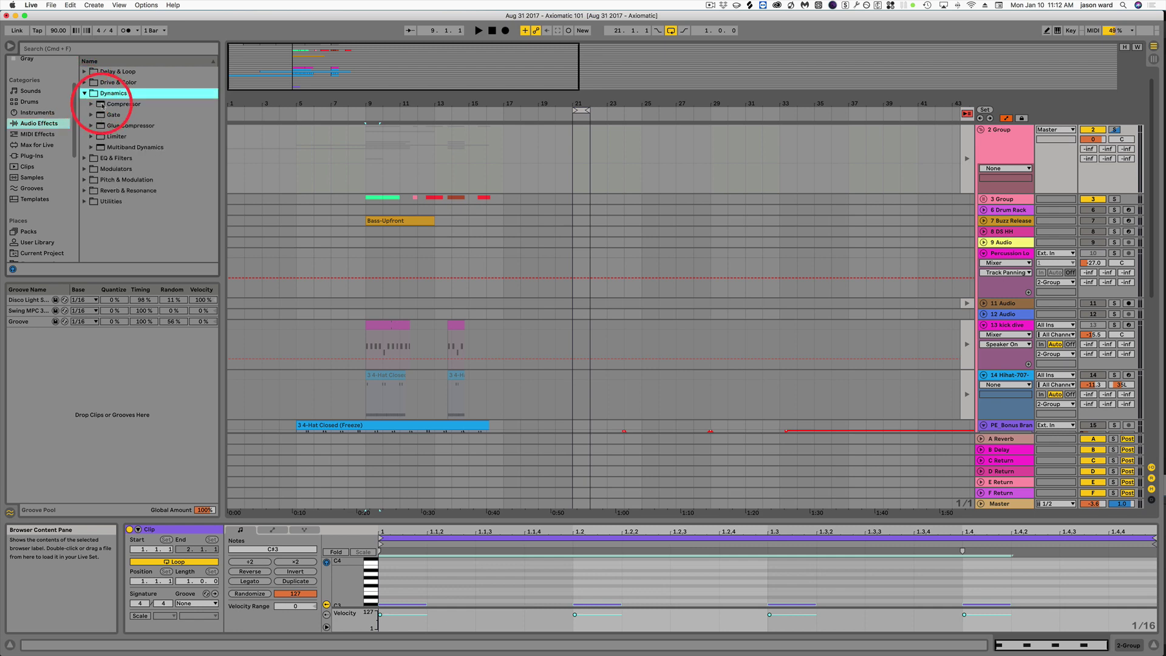
pyautogui.moveTo(105, 105); pyautogui.dragTo(1012, 149)
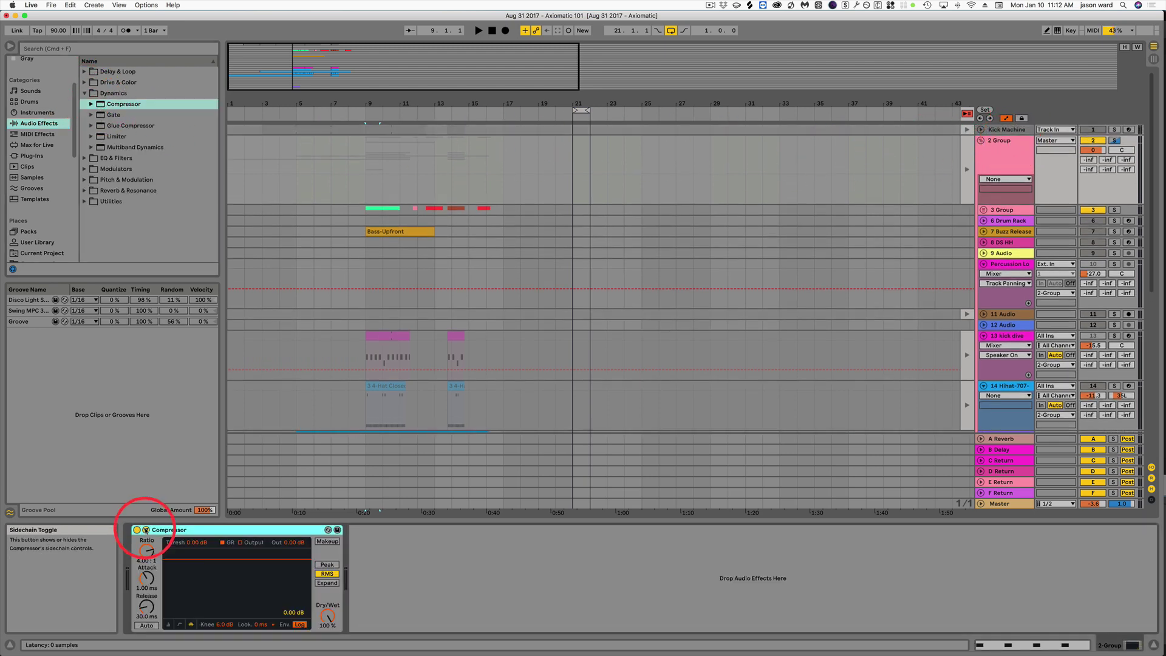
# Expand the Compressor's sidechain settings and choose Kick Machine as the audio source.
pyautogui.click(146, 530)
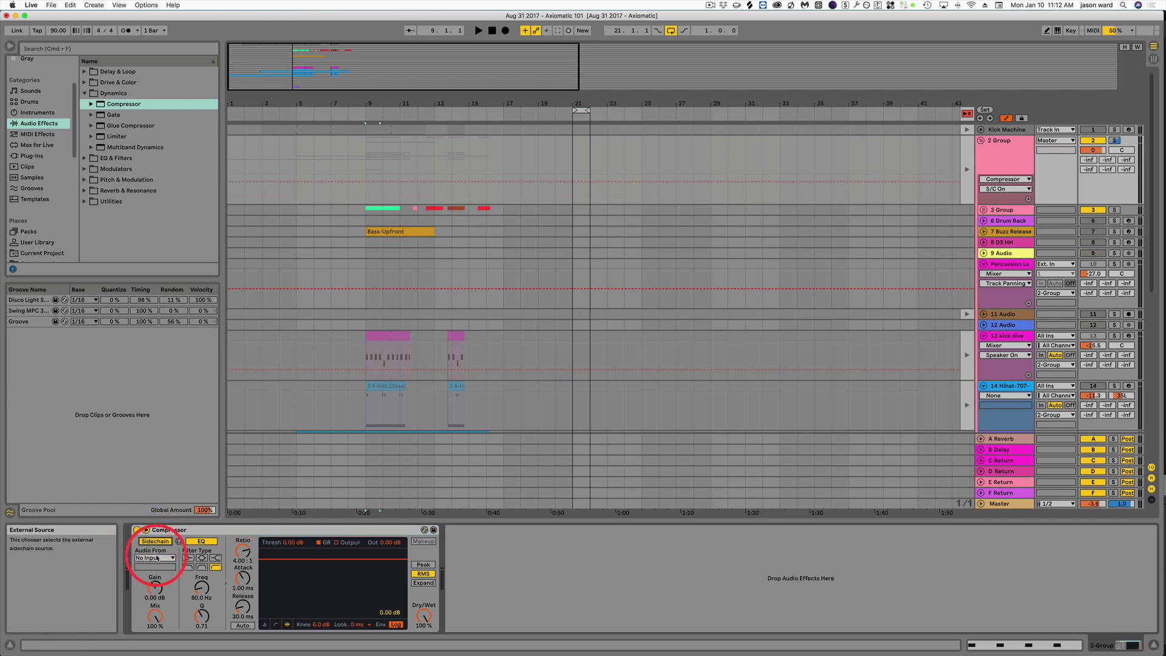
pyautogui.click(154, 557)
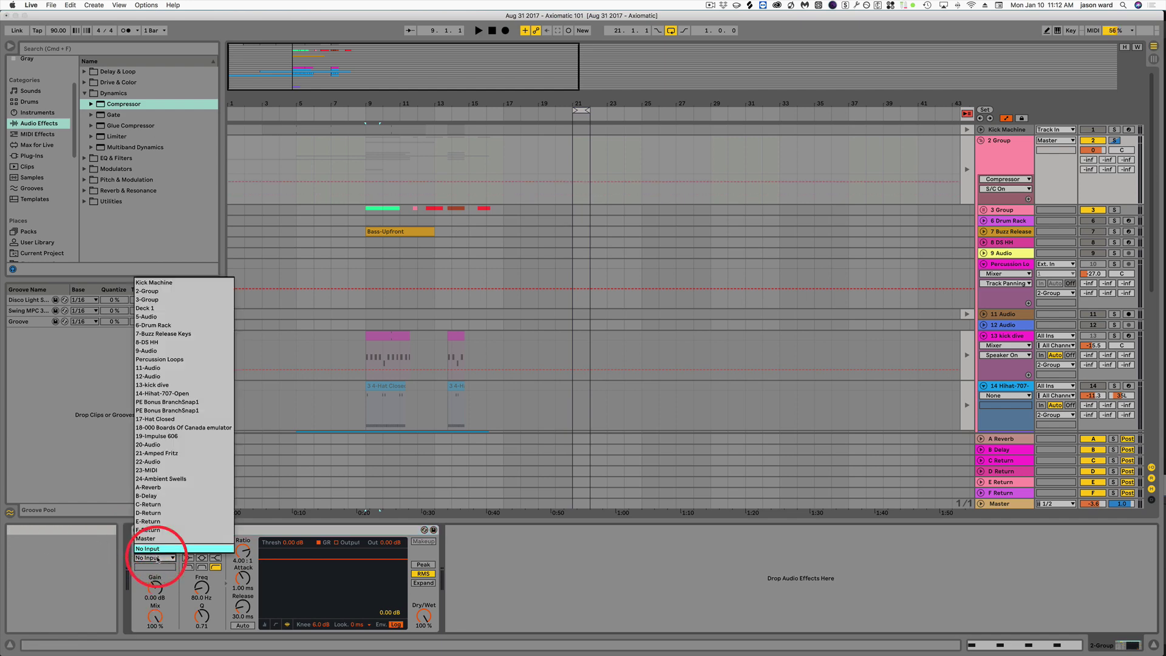
pyautogui.click(168, 282)
# Lower the Compressor's threshold to about -18 dB and adjust its attack time.
pyautogui.click(292, 543)
pyautogui.moveTo(292, 543); pyautogui.dragTo(292, 564)
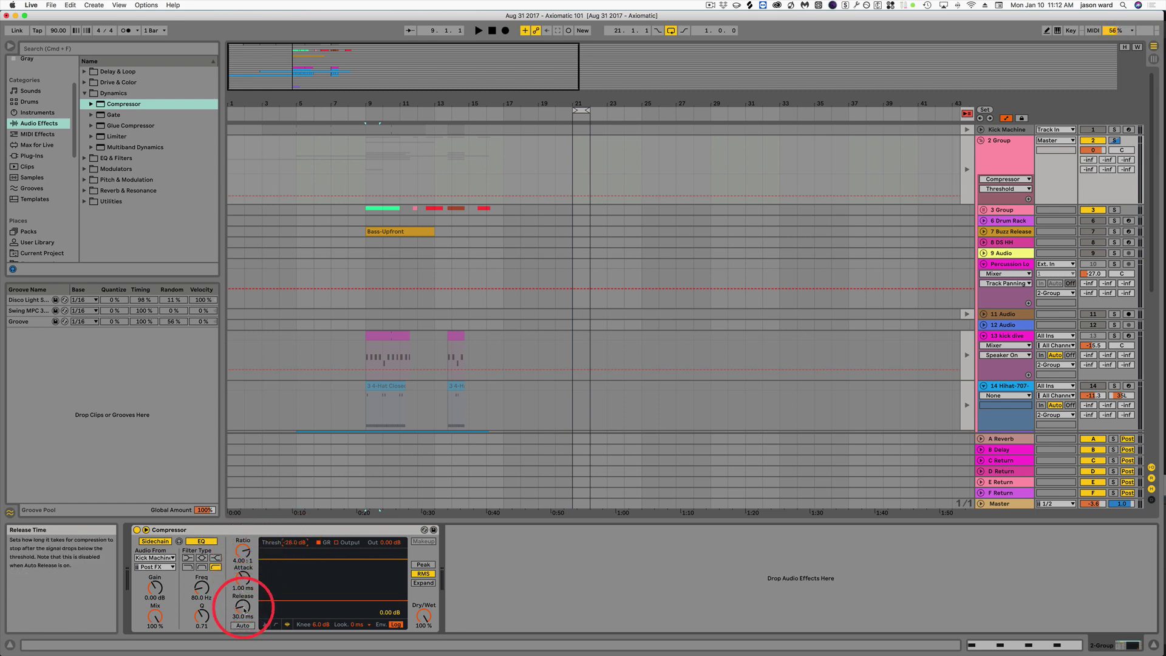
pyautogui.moveTo(243, 567); pyautogui.dragTo(244, 578)
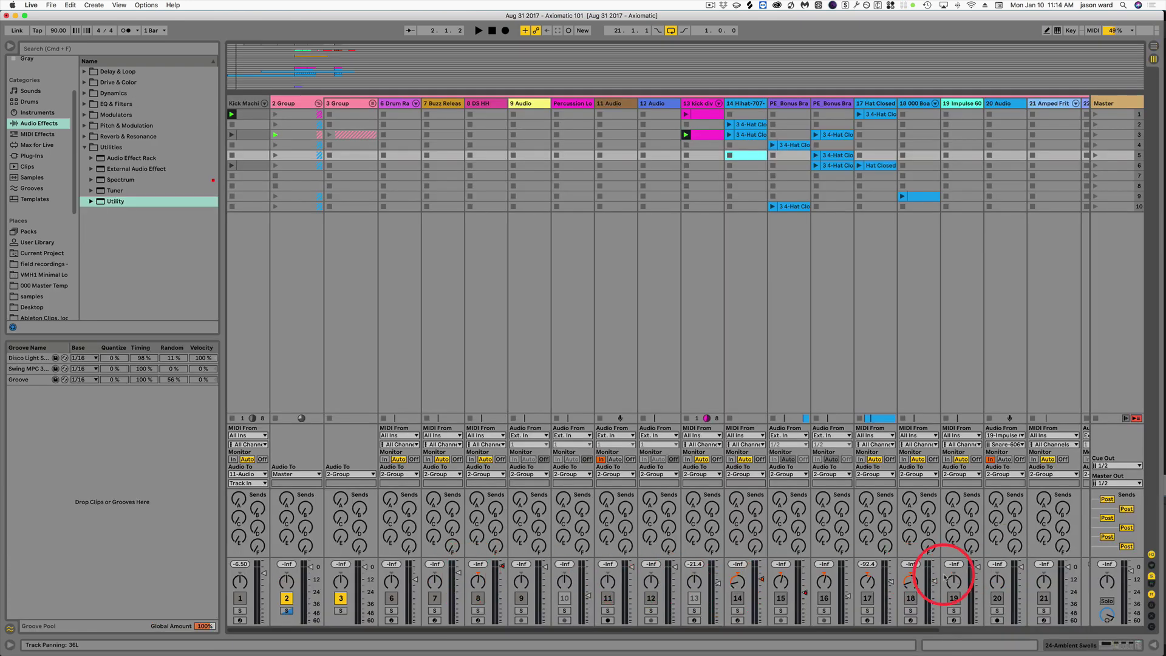
# In Arrangement View, automate the Utility gain on 24 Ambient Swells with breakpoints starting near bar 23 and a change towards bar 27.
pyautogui.press('Tab')
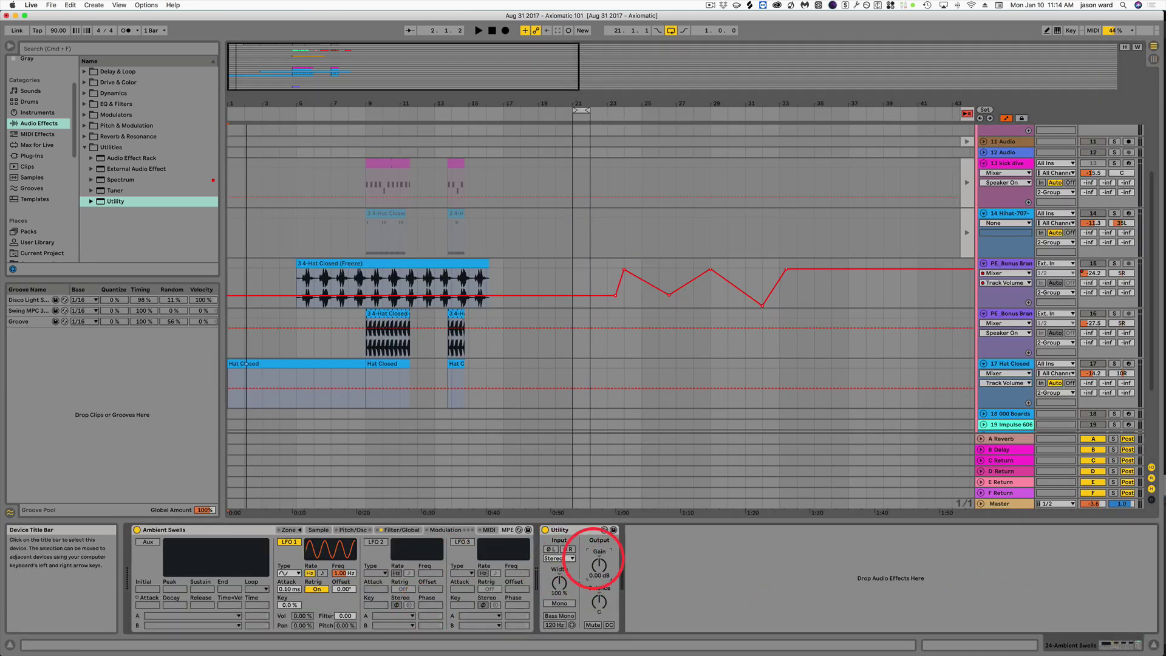
pyautogui.click(599, 564)
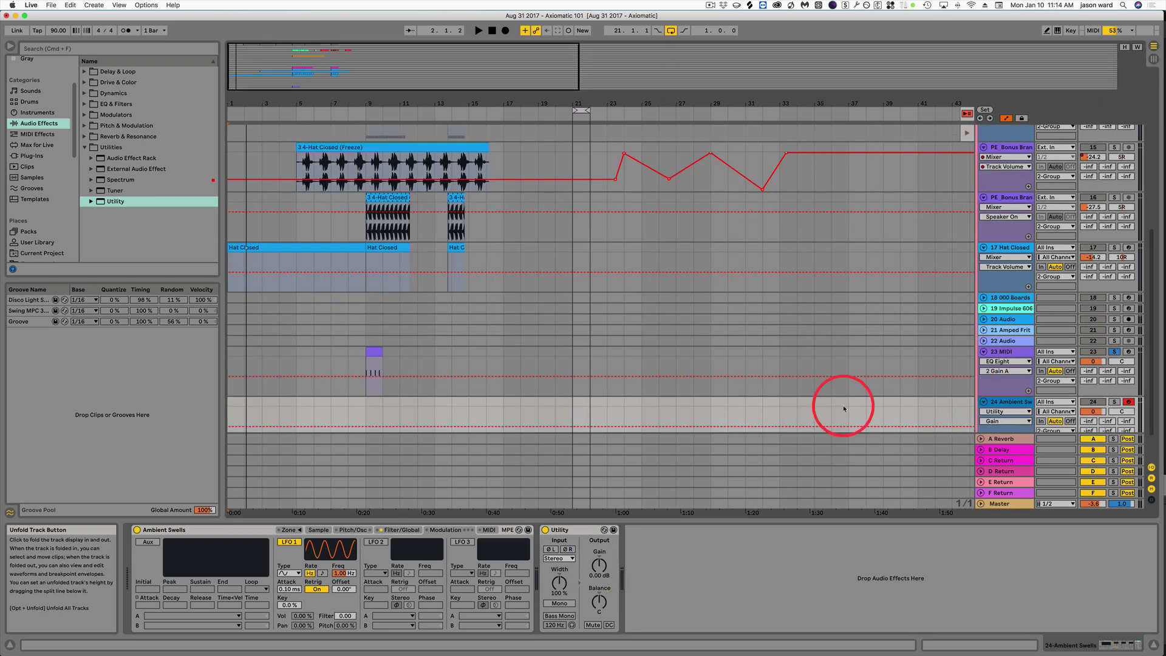
pyautogui.click(612, 426)
pyautogui.moveTo(622, 426); pyautogui.dragTo(686, 413)
pyautogui.press('Tab')
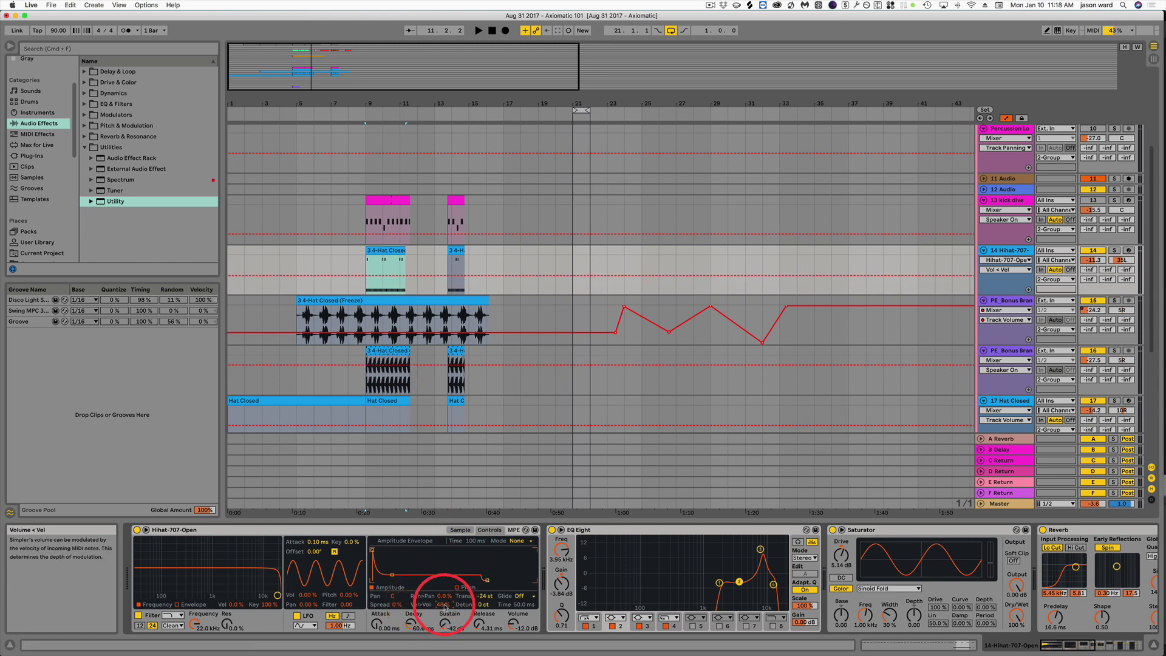
# Raise the velocity-to-volume amount of the Hihat-707-Open Simpler and open the first 3 4-Hat Closed clip on track 14.
pyautogui.moveTo(444, 606); pyautogui.dragTo(444, 605)
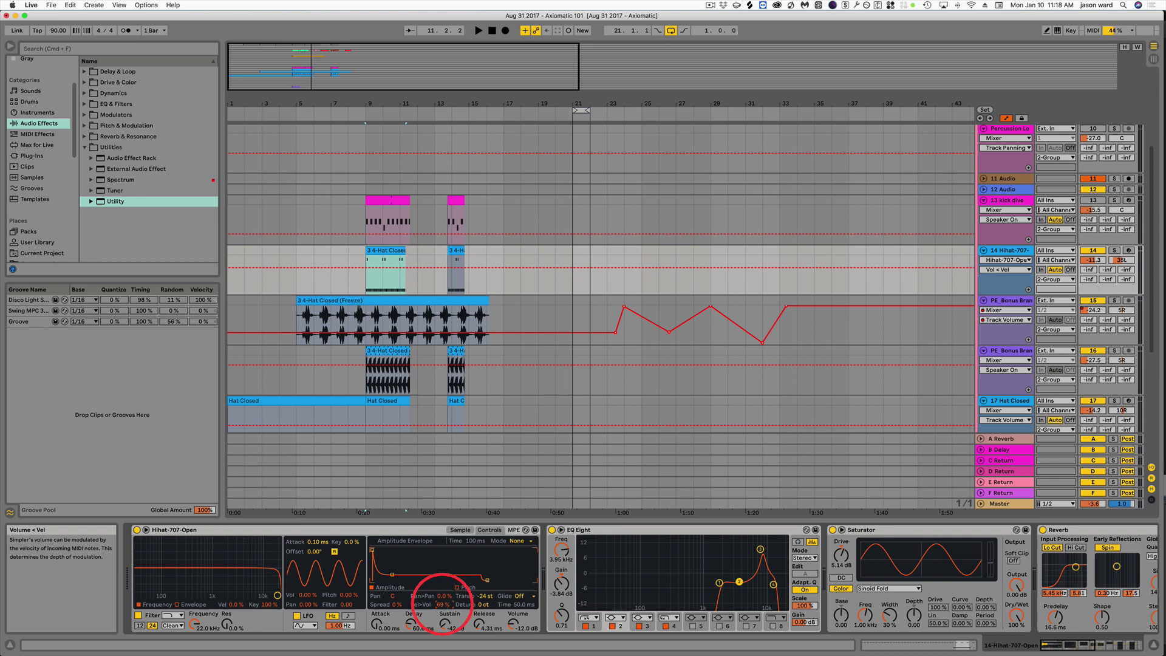
pyautogui.doubleClick(384, 250)
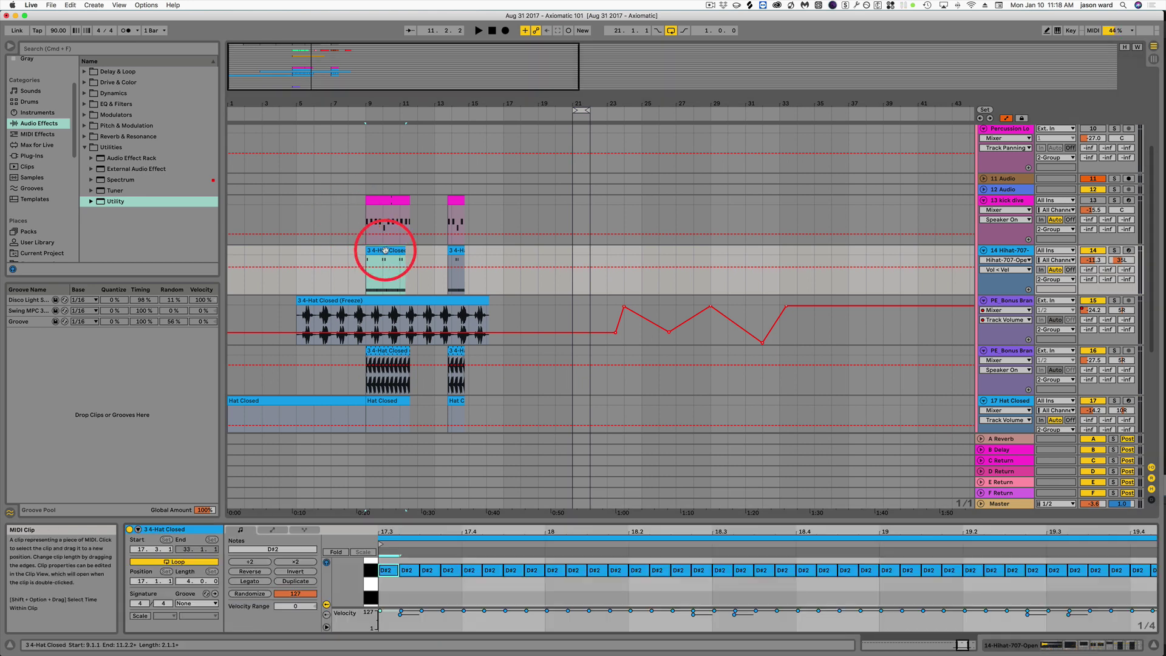
# Lower the velocities of alternating D#2 notes by varying amounts between 17.3 and 18.3 in the hi-hat clip.
pyautogui.click(388, 588)
pyautogui.click(392, 571)
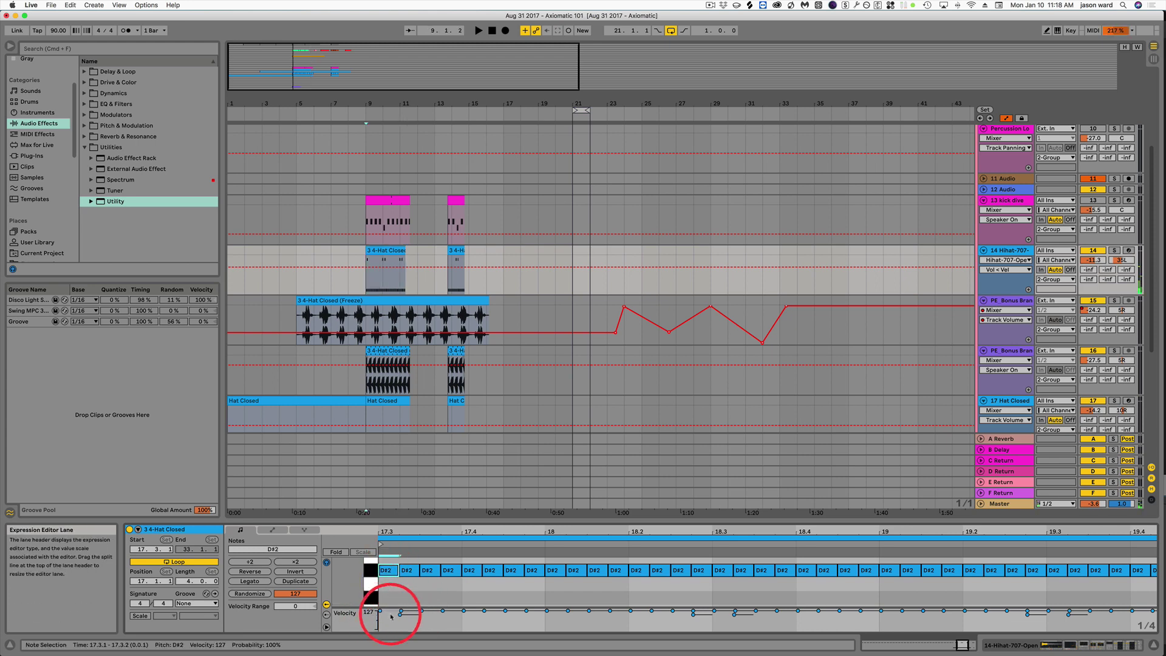
pyautogui.moveTo(391, 611); pyautogui.dragTo(573, 619)
pyautogui.click(434, 611)
pyautogui.click(476, 611)
pyautogui.click(575, 613)
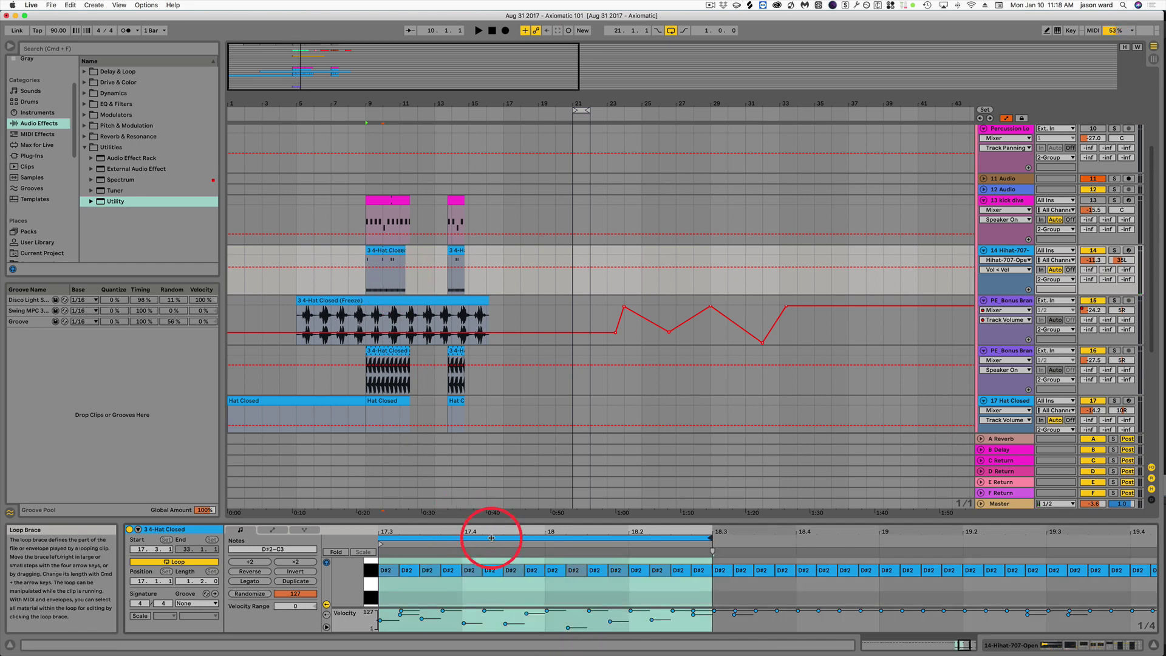
# Select the hi-hat clip's loop brace, play the pattern to hear the velocity changes, and stop playback.
pyautogui.click(491, 538)
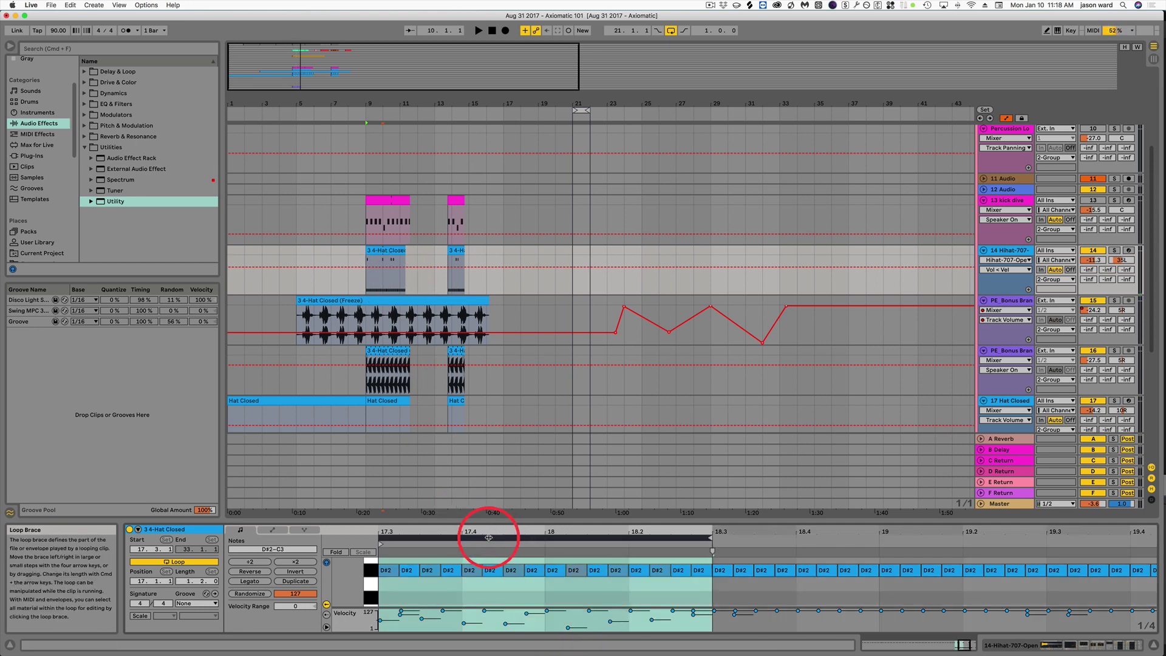
pyautogui.press('space')
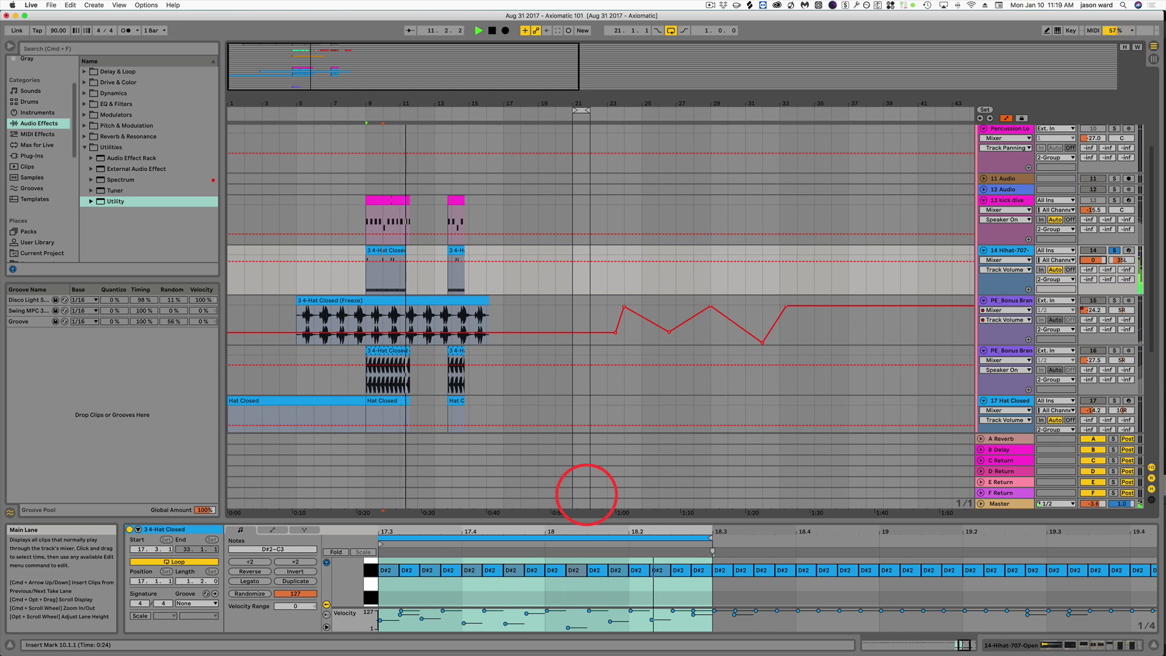
pyautogui.press('space')
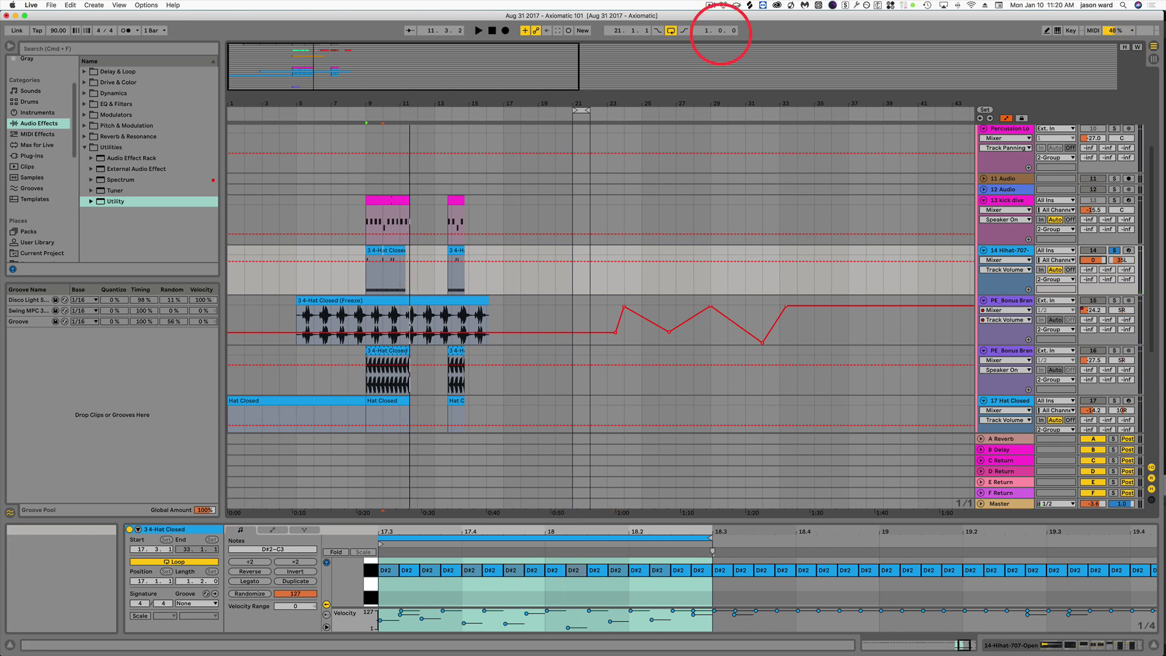